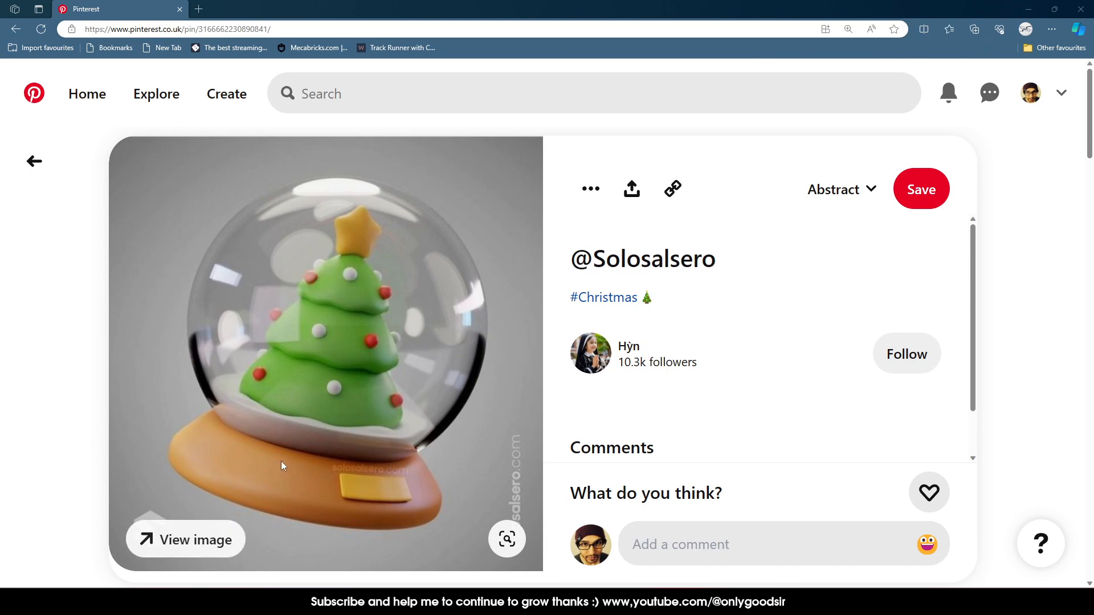
- Switch to Blender and delete the default camera, cube and light from the scene
left_click(1054, 9)
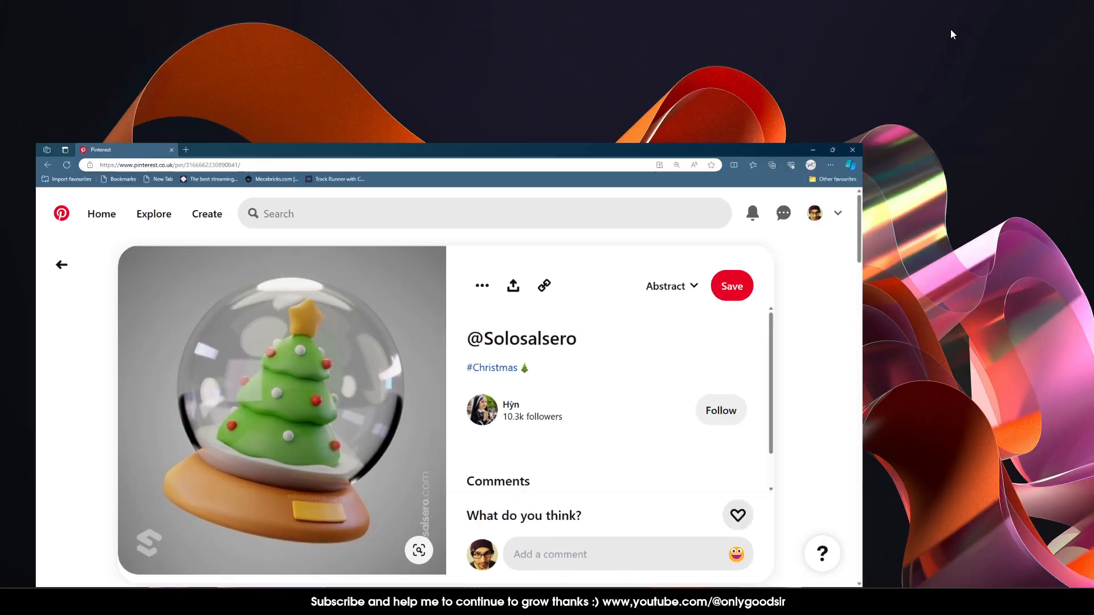
key("alt+Tab")
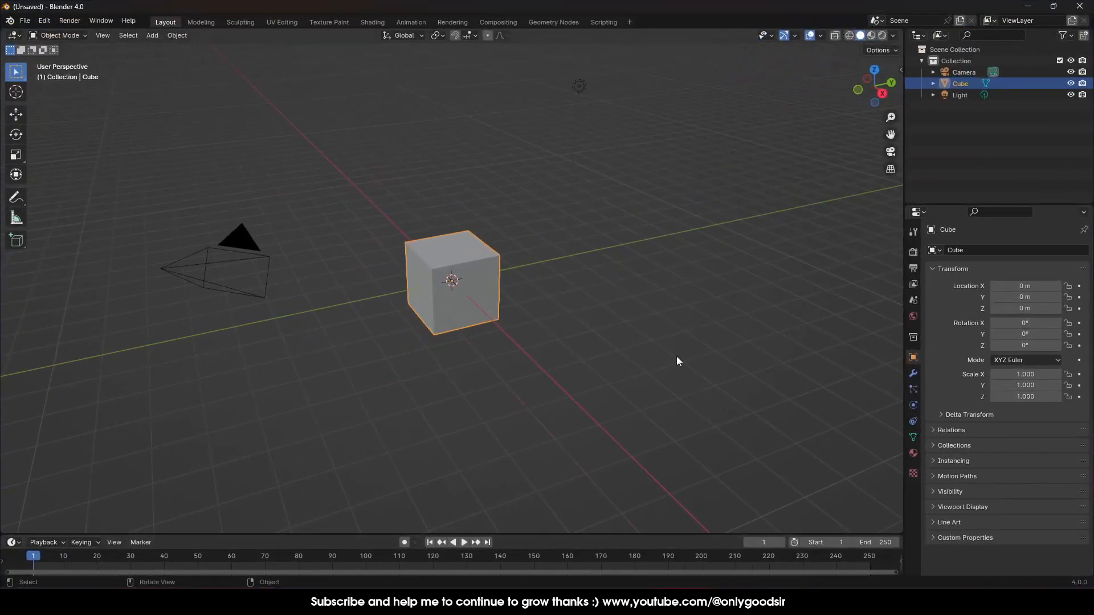
left_click_drag(226, 79, 710, 439)
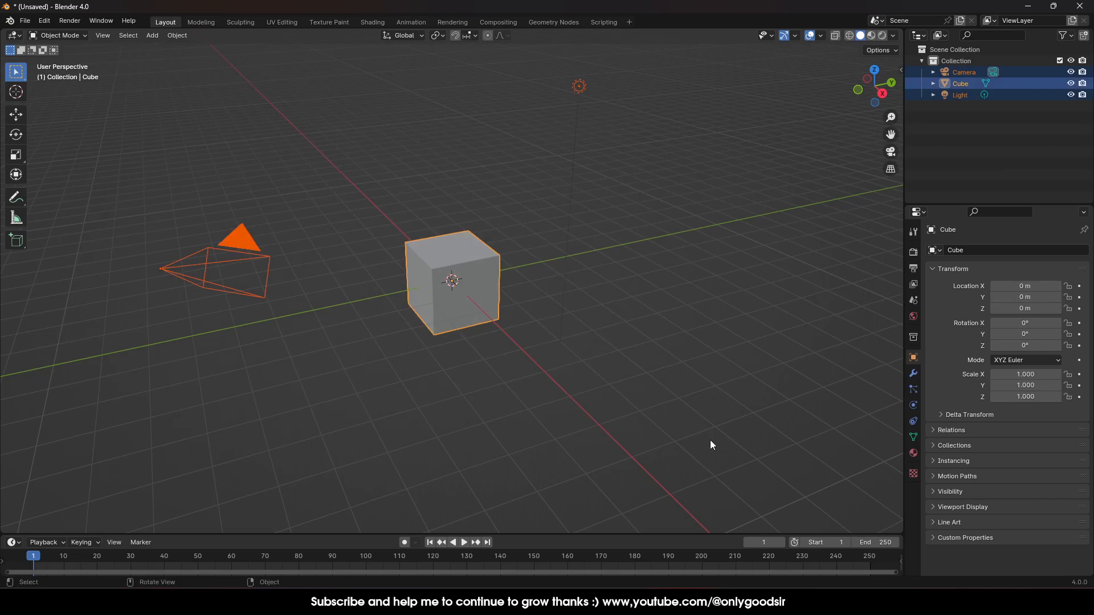
left_click(676, 221)
left_click_drag(660, 72, 151, 402)
key("Delete")
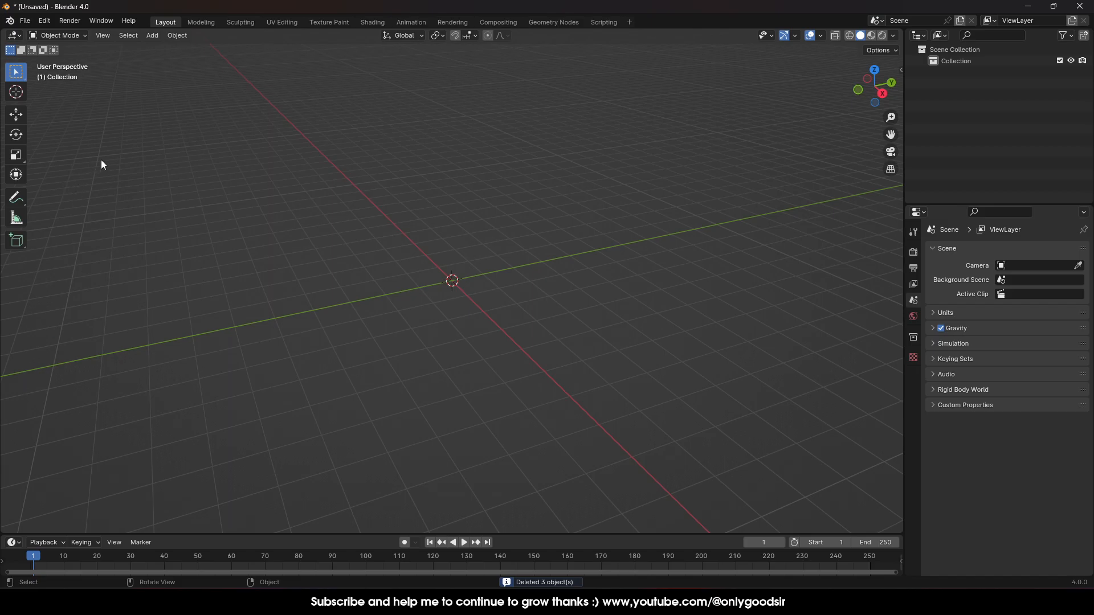
- Open the preferences and search the add-ons for "real s" to check the Real Snow add-on
left_click(41, 21)
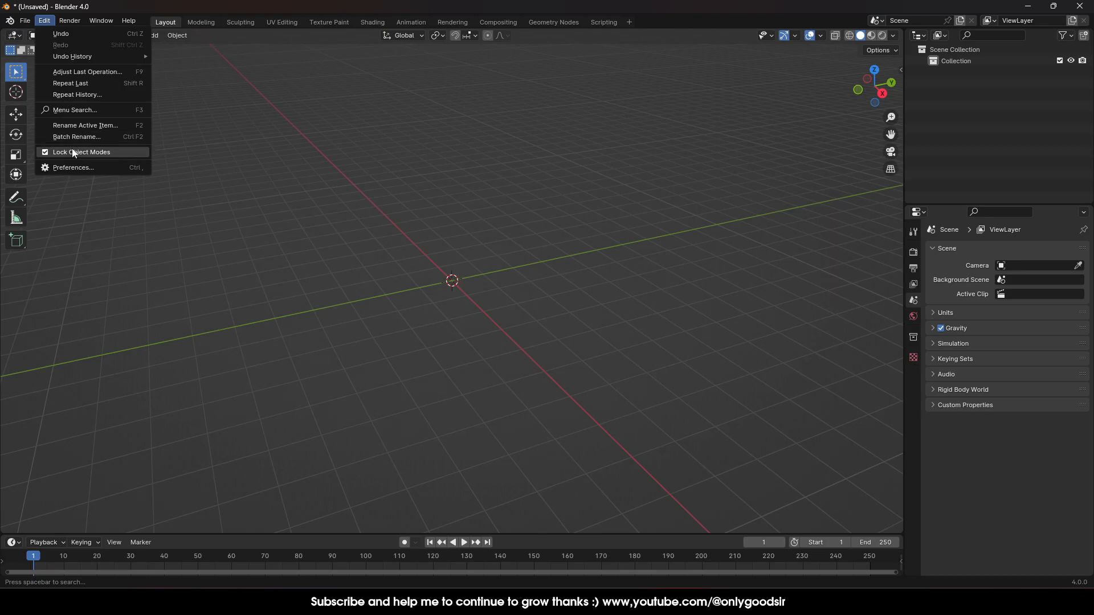
left_click(74, 163)
left_click(308, 43)
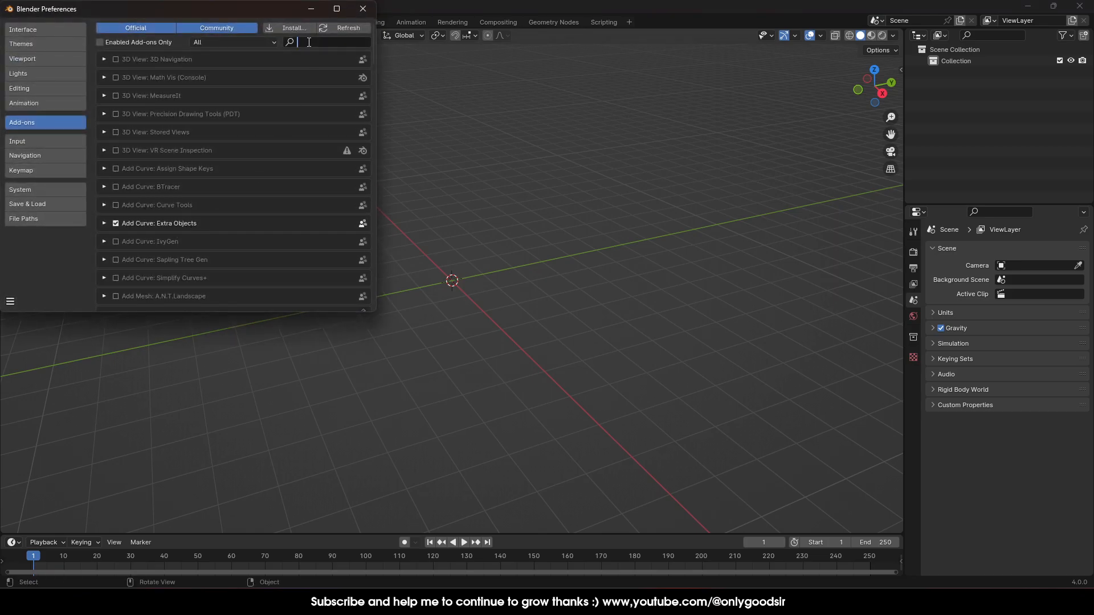
type("realson")
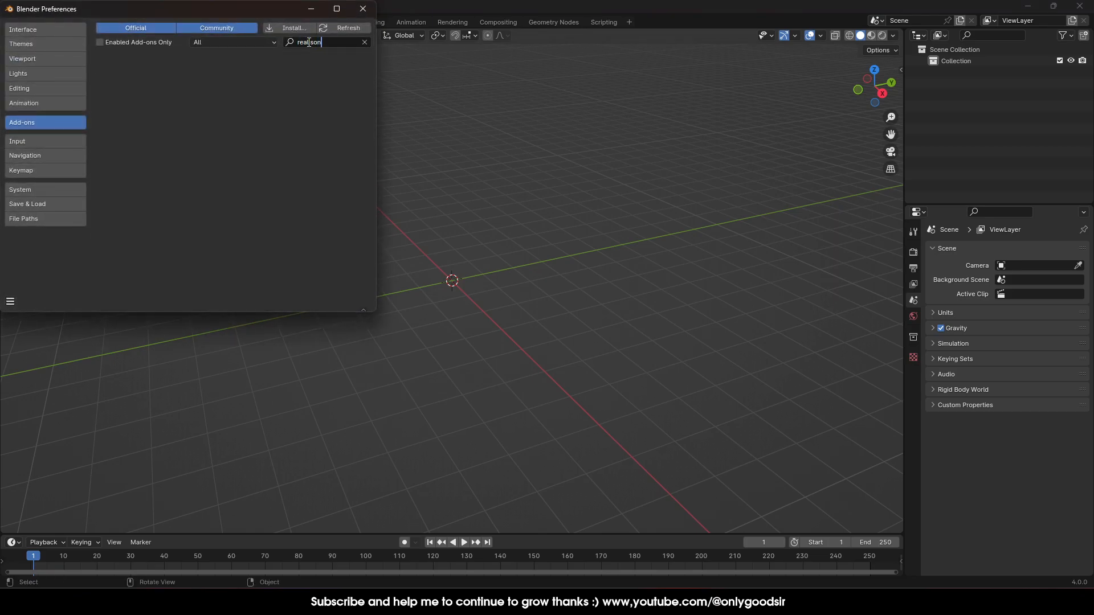
key("BackSpace")
key("BackSpace")
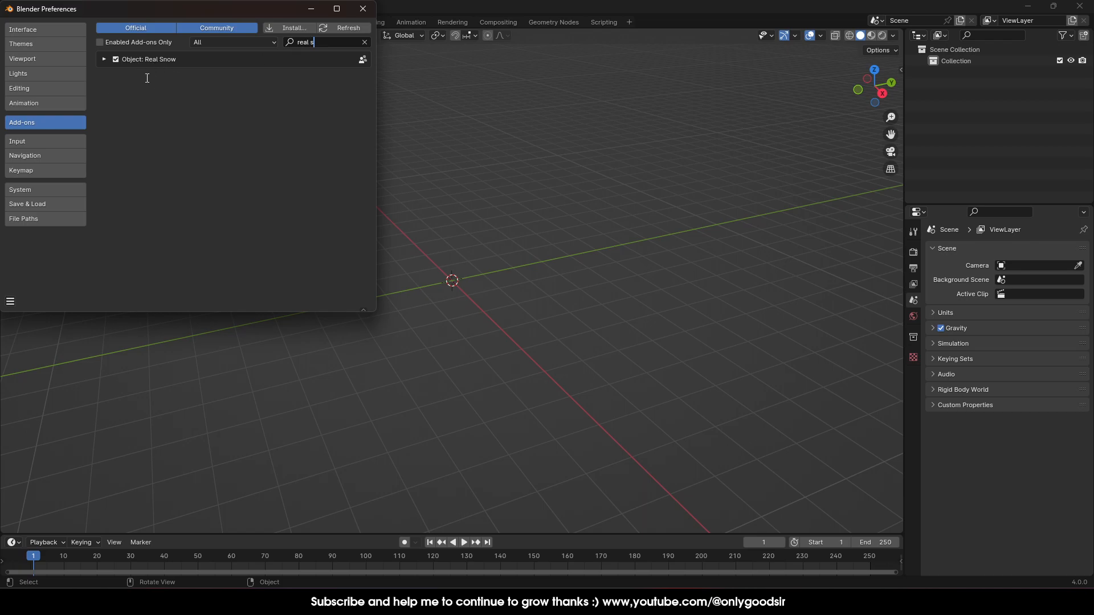
- Search the add-ons for "extra" to check the Extra Objects add-ons, and close the preferences
key("ctrl+a")
type("etr")
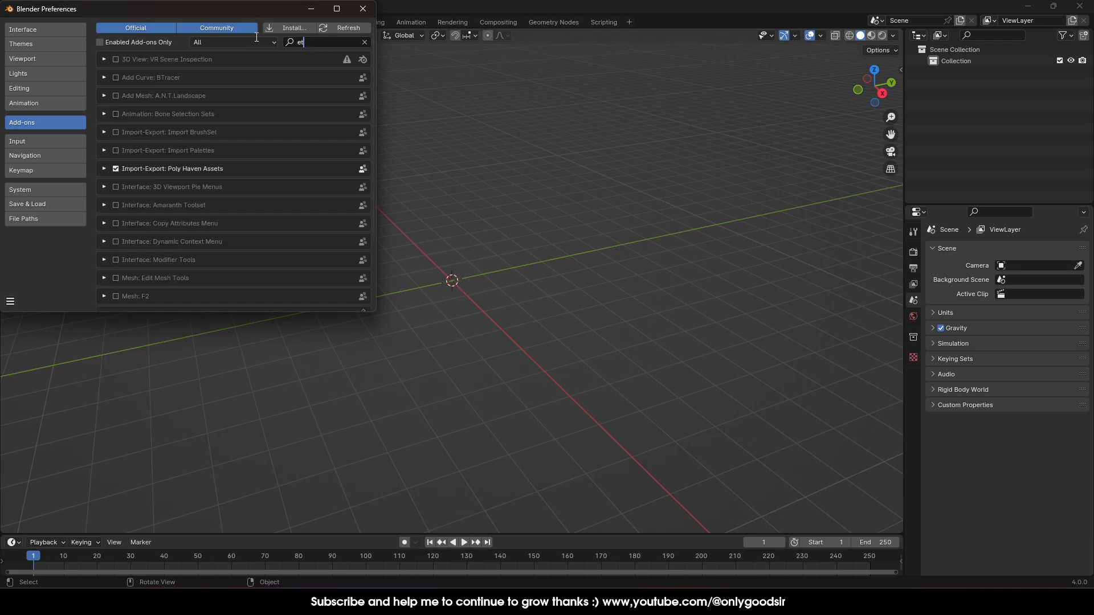
key("BackSpace")
key("BackSpace")
type("xtra")
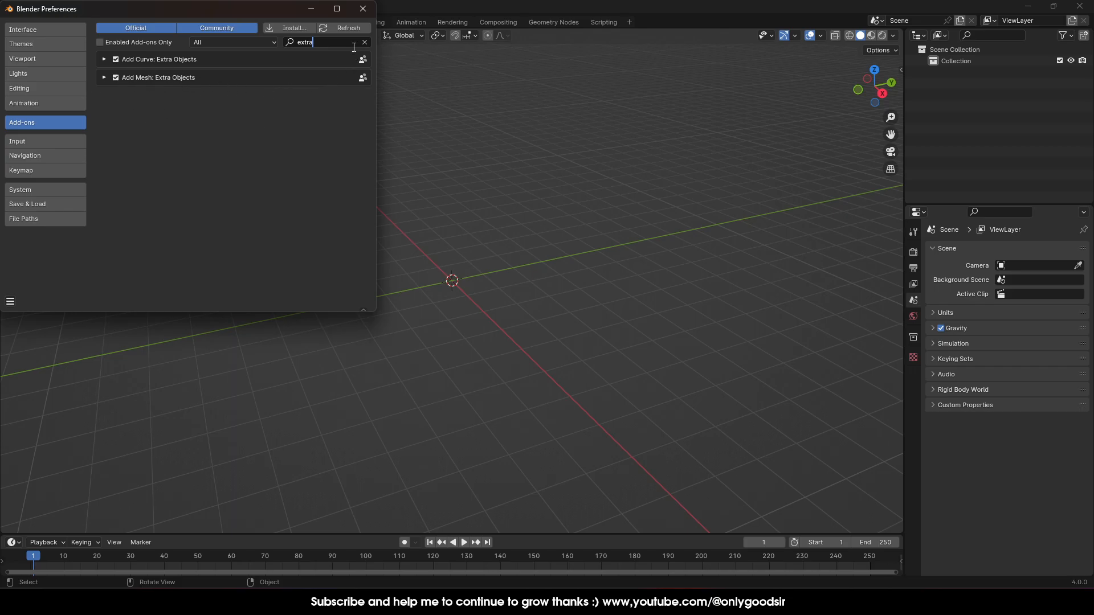
left_click(372, 11)
- Add a Bezier curve at the world origin
middle_click_drag(461, 280, 556, 311)
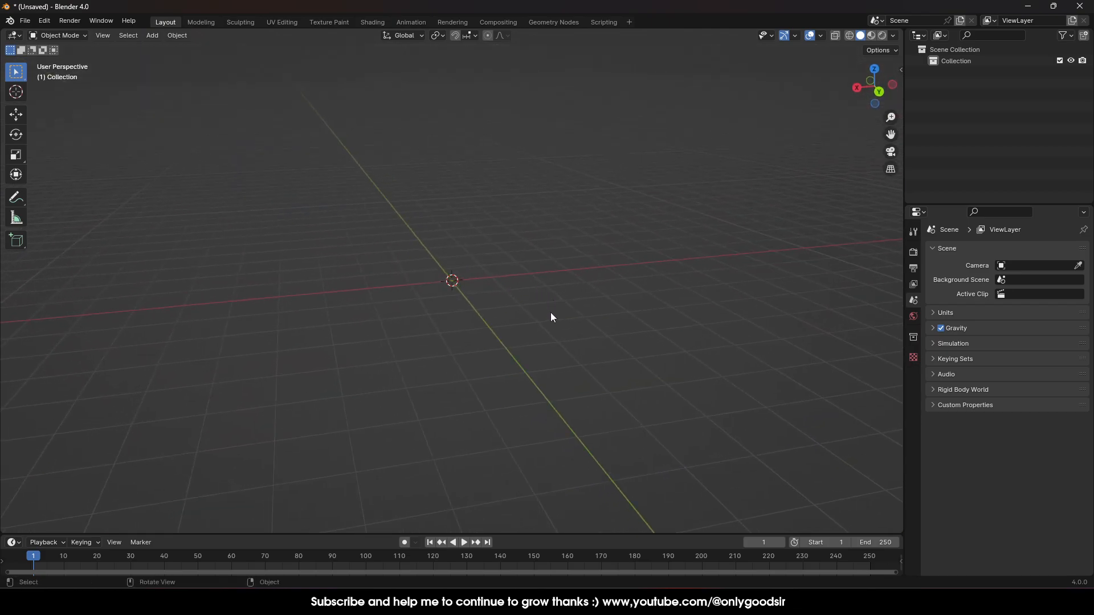
left_click(883, 97)
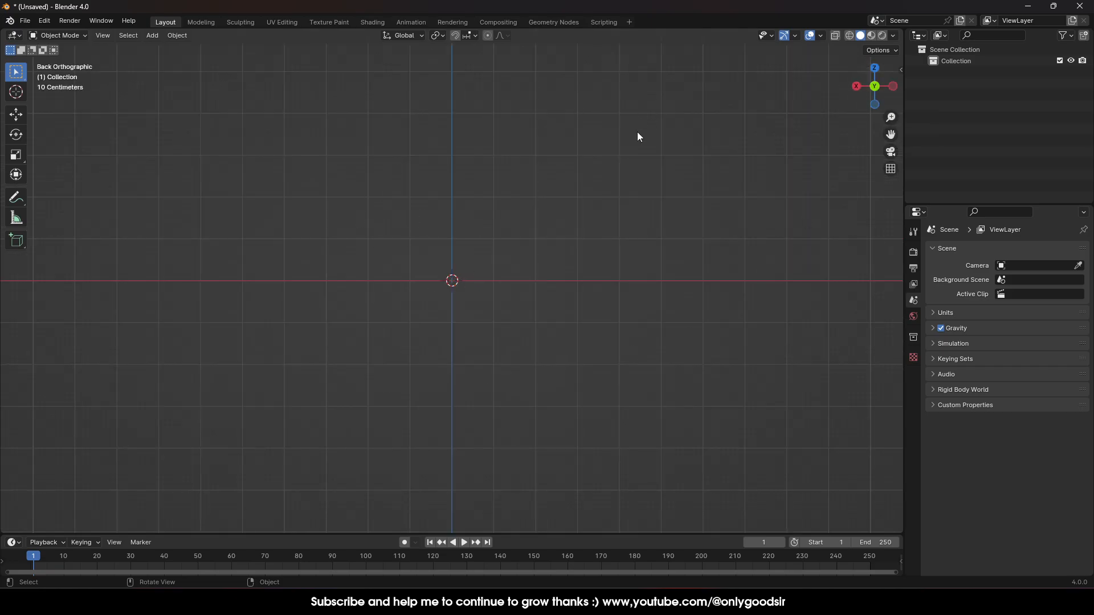
middle_click_drag(486, 152, 490, 242, "shift")
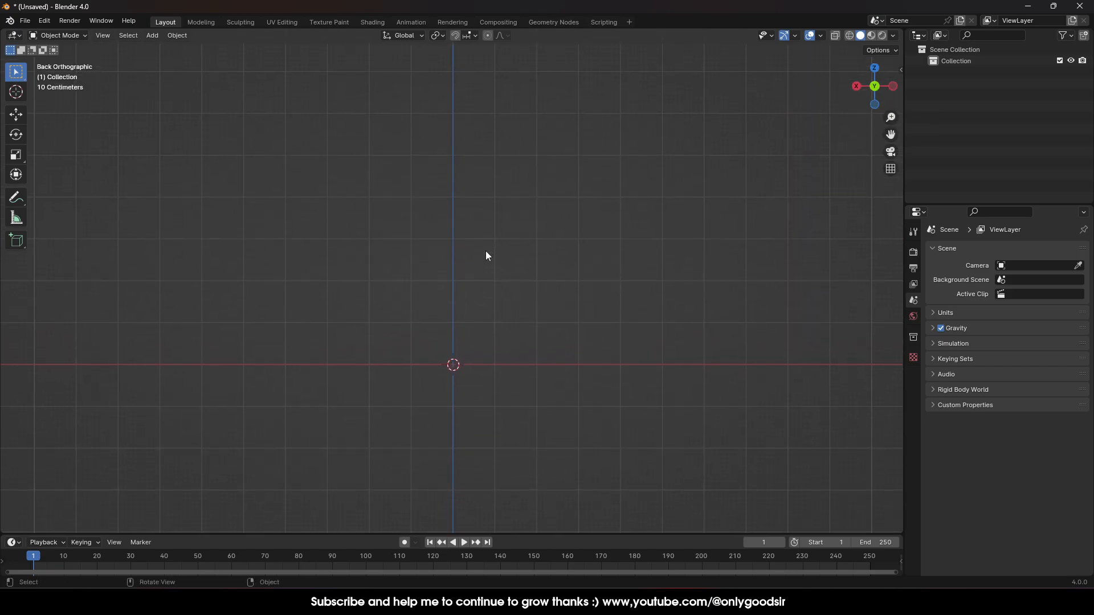
left_click(152, 36)
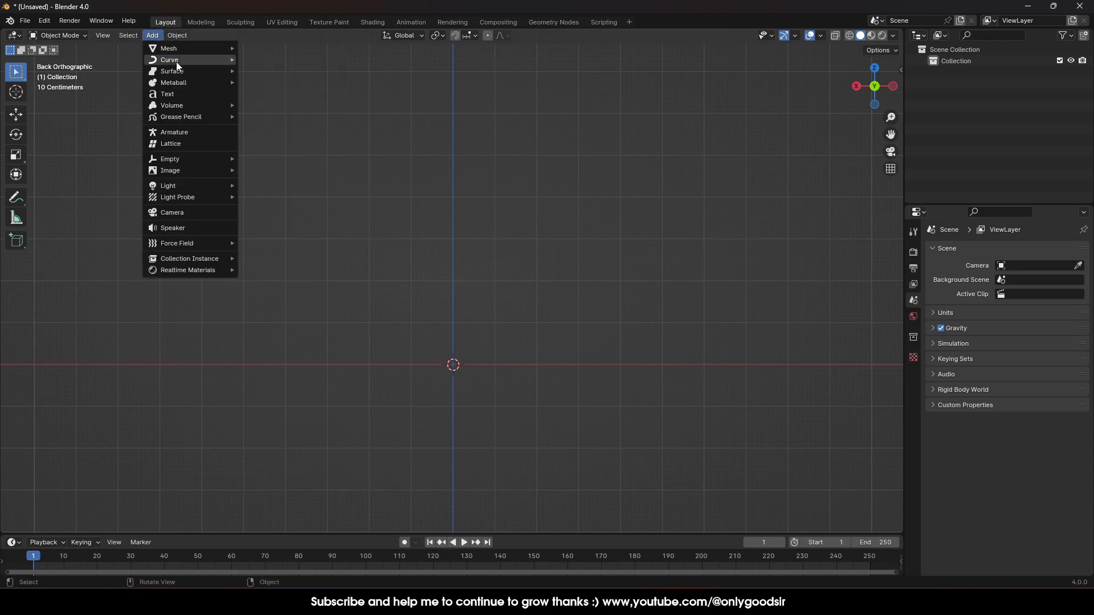
mouse_move(178, 63)
left_click(259, 60)
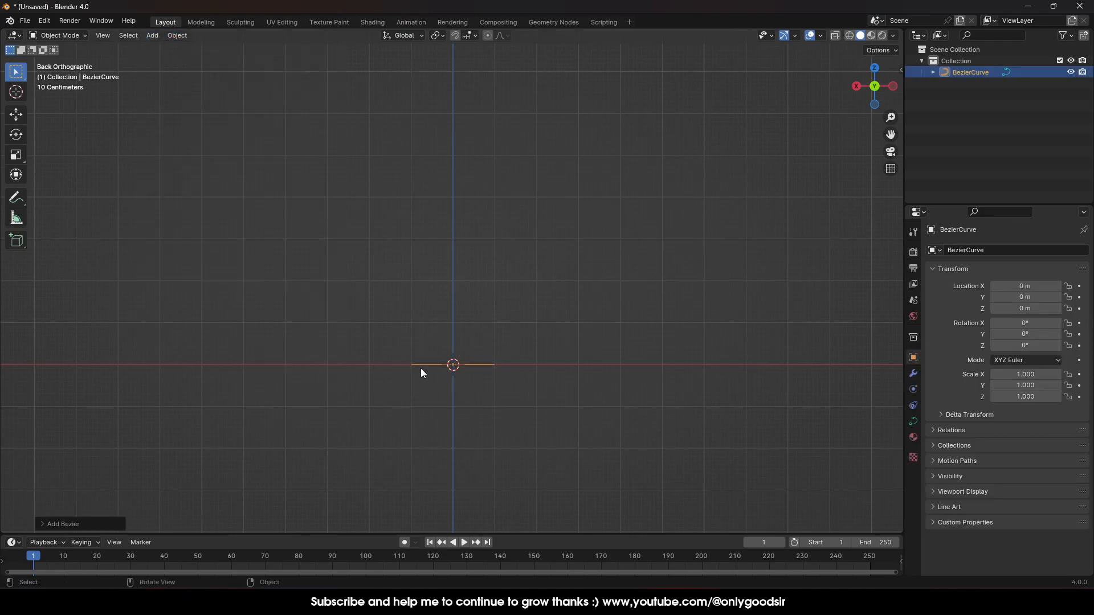
- Delete the curve's default vertices and draw a freehand half Christmas tree profile with three tiers from the Z axis down to the origin
key("Tab")
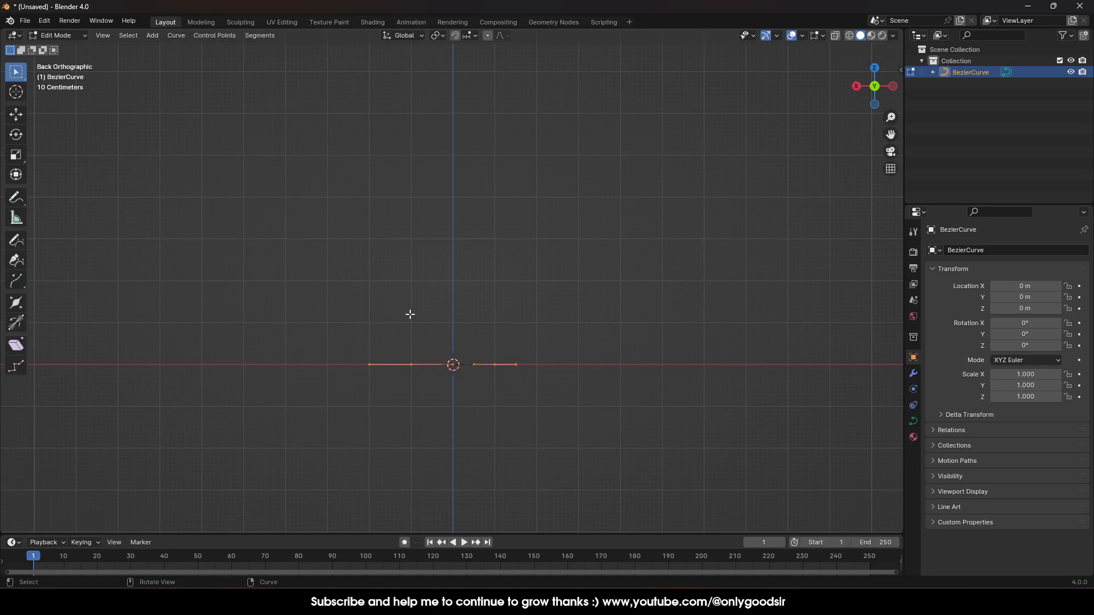
key("x")
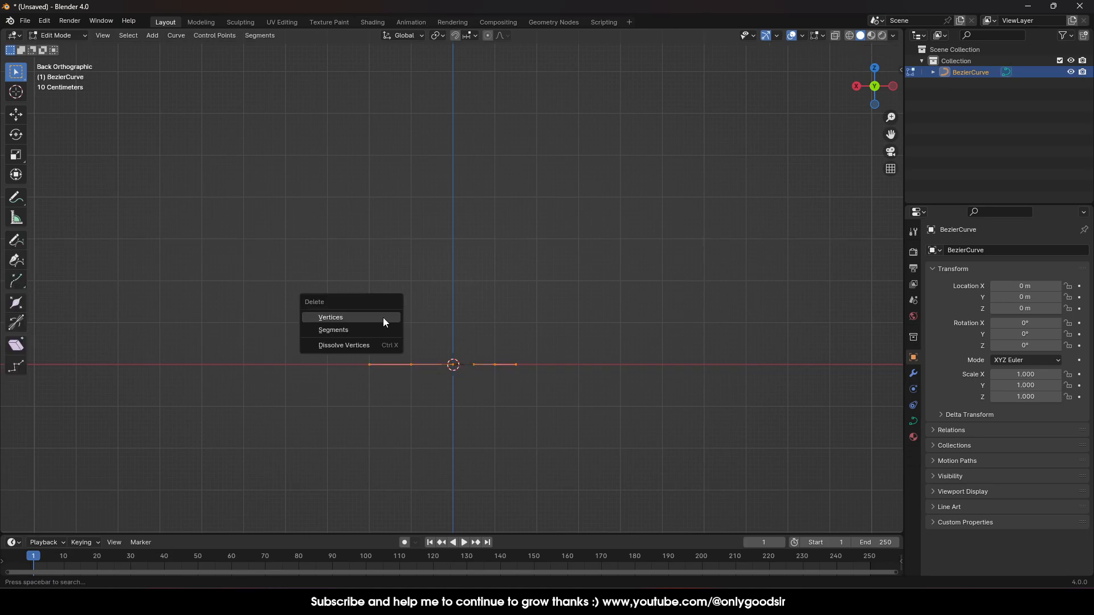
left_click(383, 317)
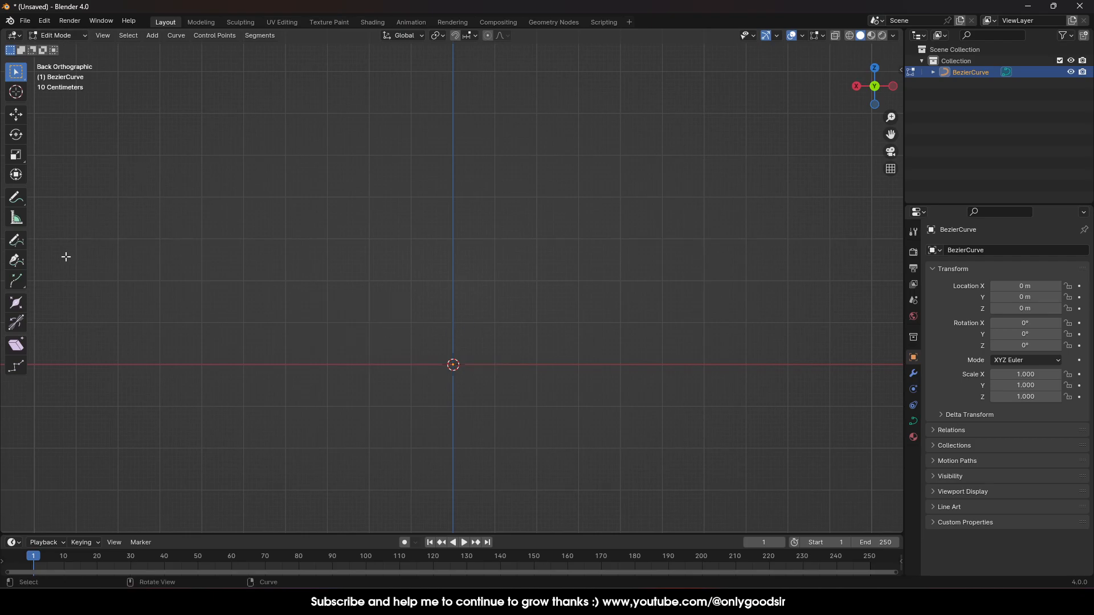
left_click(18, 242)
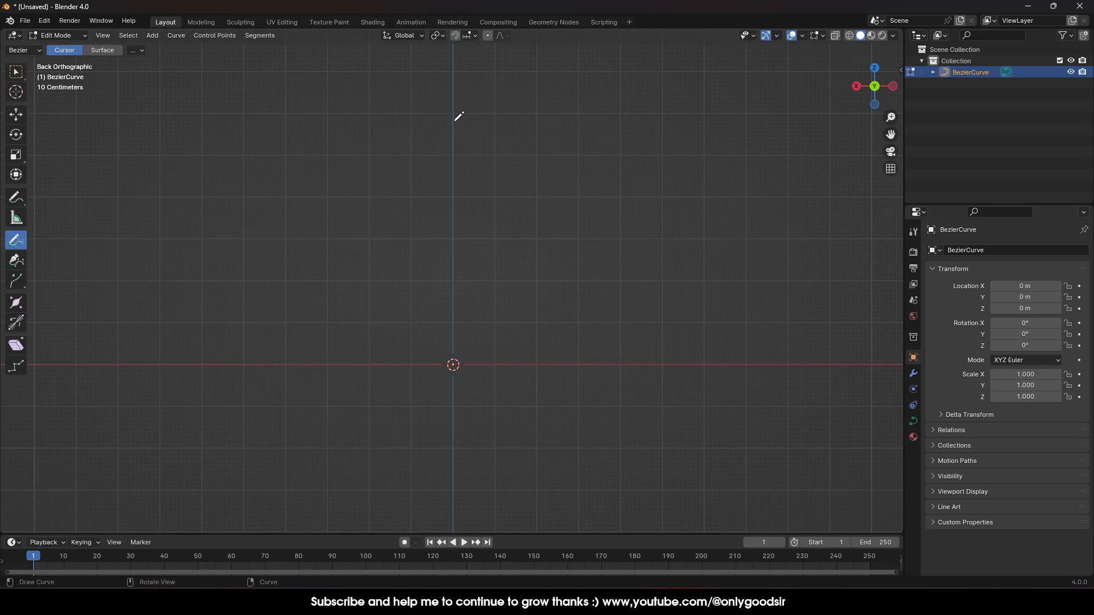
mouse_move(455, 121)
left_mouse_down()
mouse_move(496, 167)
mouse_move(488, 176)
mouse_move(516, 224)
mouse_move(503, 238)
mouse_move(536, 268)
mouse_move(525, 307)
mouse_move(557, 355)
mouse_move(462, 362)
left_mouse_up()
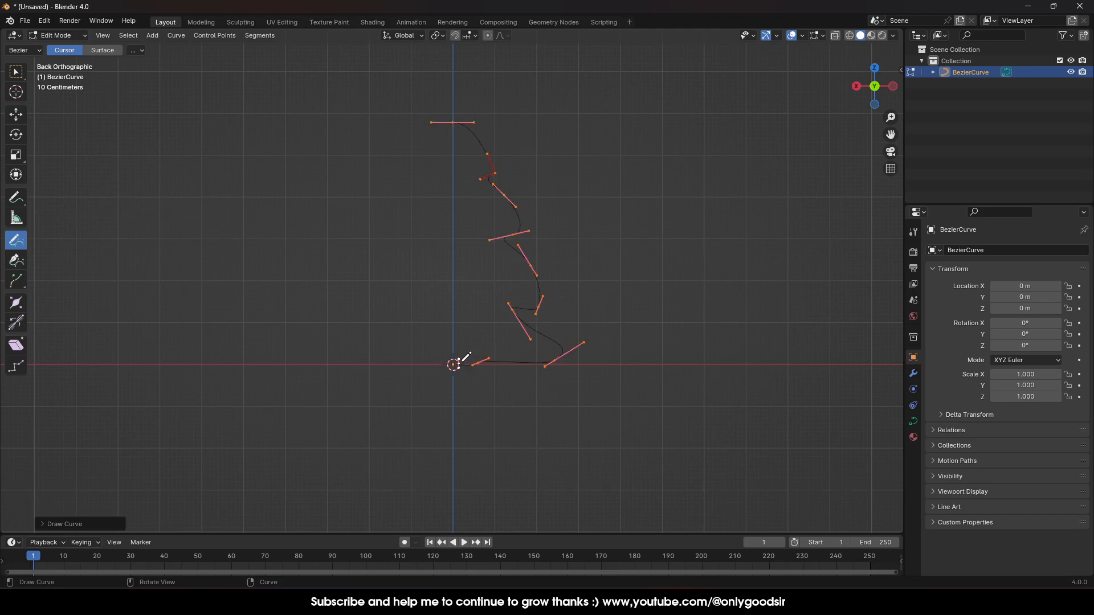
- Reshape the notch below the top tier of the tree profile by moving its control point's handle with the Move tool
left_click(16, 114)
left_click(415, 293)
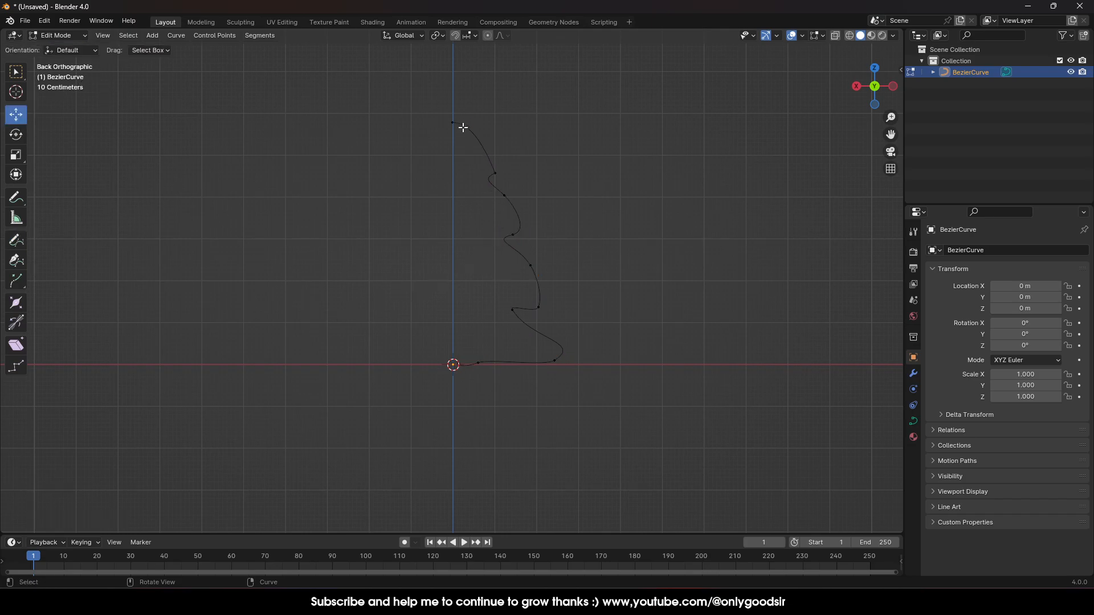
left_click(495, 173)
scroll(513, 185, "up", 5)
middle_click_drag(605, 106, 574, 338, "shift")
left_click(510, 197)
left_click_drag(511, 200, 467, 268)
left_click(492, 261)
- Adjust the control points of the middle tier and move the handle at the second notch inward to round the indent
left_click(528, 245)
left_click_drag(527, 245, 523, 249)
left_click(563, 302)
left_click_drag(563, 302, 548, 308)
left_click(574, 398)
left_click_drag(572, 398, 483, 398)
left_click(515, 402)
left_click(689, 362)
- Move the handle at the lowest notch of the tree profile to round the indent above the bottom tier
middle_click_drag(677, 416, 696, 256, "shift")
scroll(686, 293, "down", 2)
left_click(596, 378)
left_click_drag(599, 381, 549, 406)
left_click(550, 380)
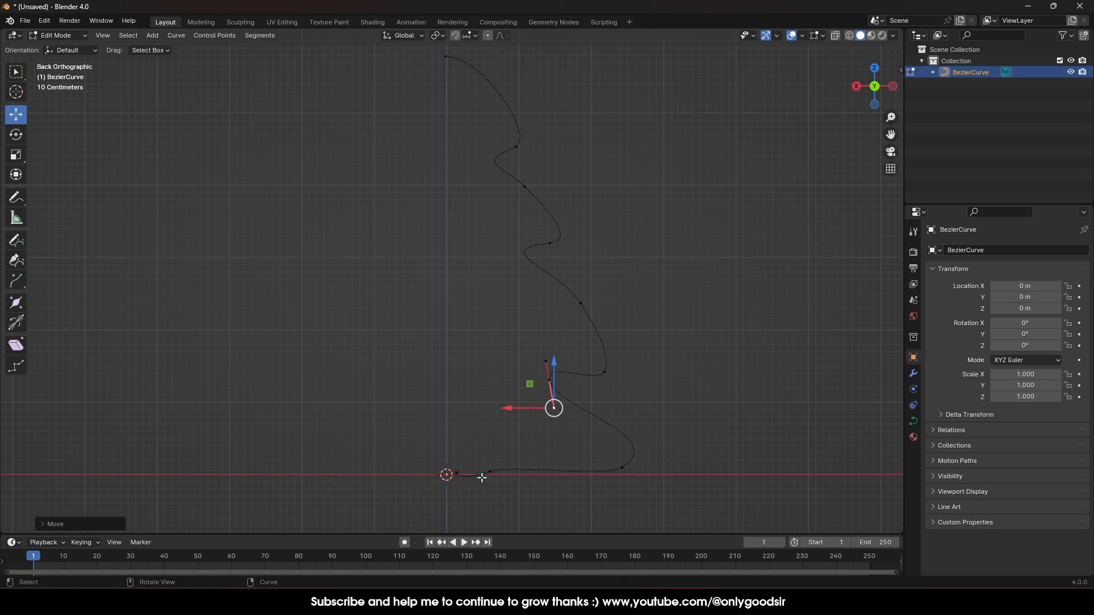
- Move the control point on the tree's base line slightly outward from the central axis and leave curve editing
left_click(490, 472)
left_click_drag(490, 471, 533, 476)
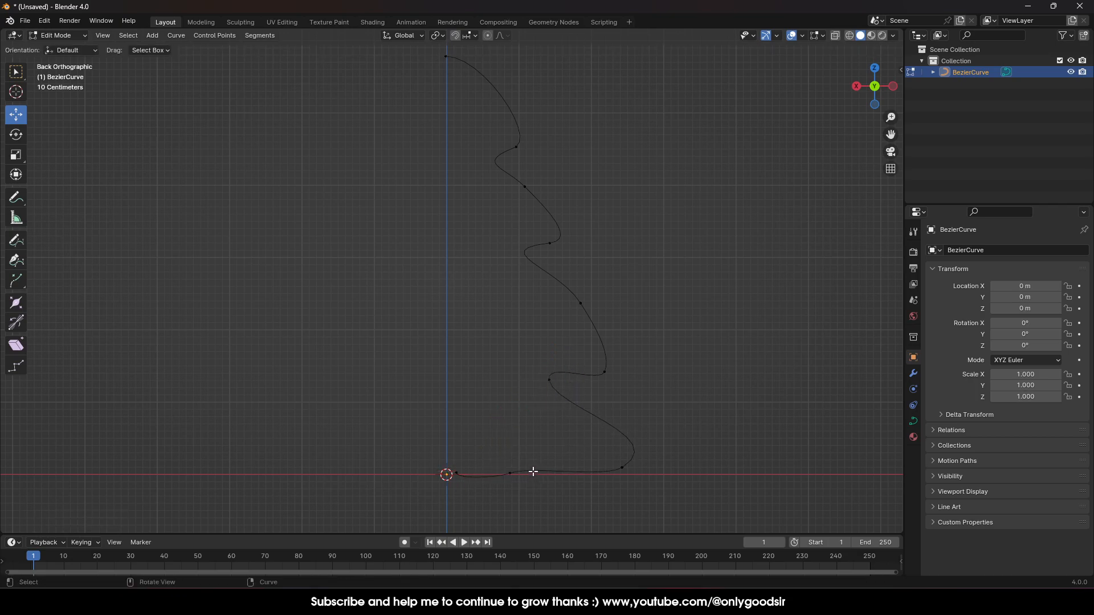
left_click(511, 472)
left_click(532, 469)
left_click(510, 472)
key("Tab")
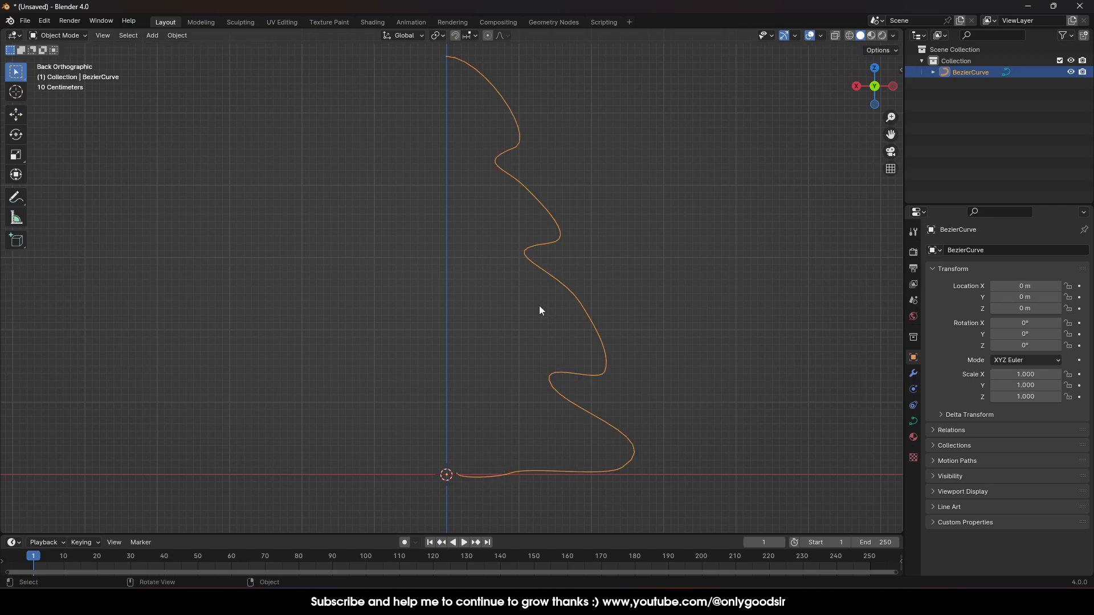
- Move the bottom end of the tree profile inward so that the base reaches the central Z axis
key("Tab")
left_click(456, 466)
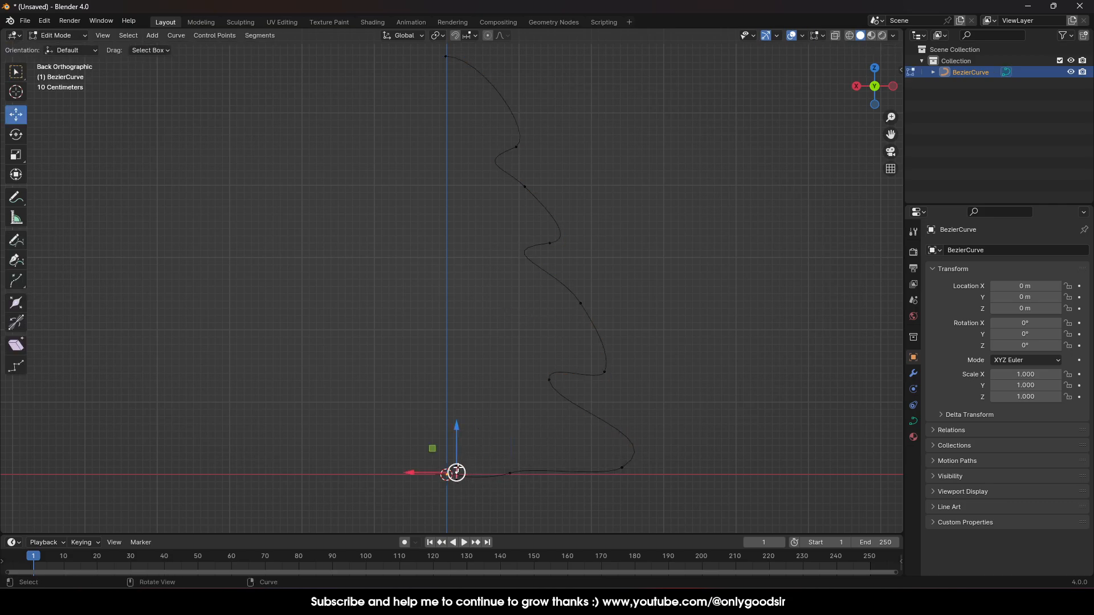
left_click_drag(457, 467, 455, 479)
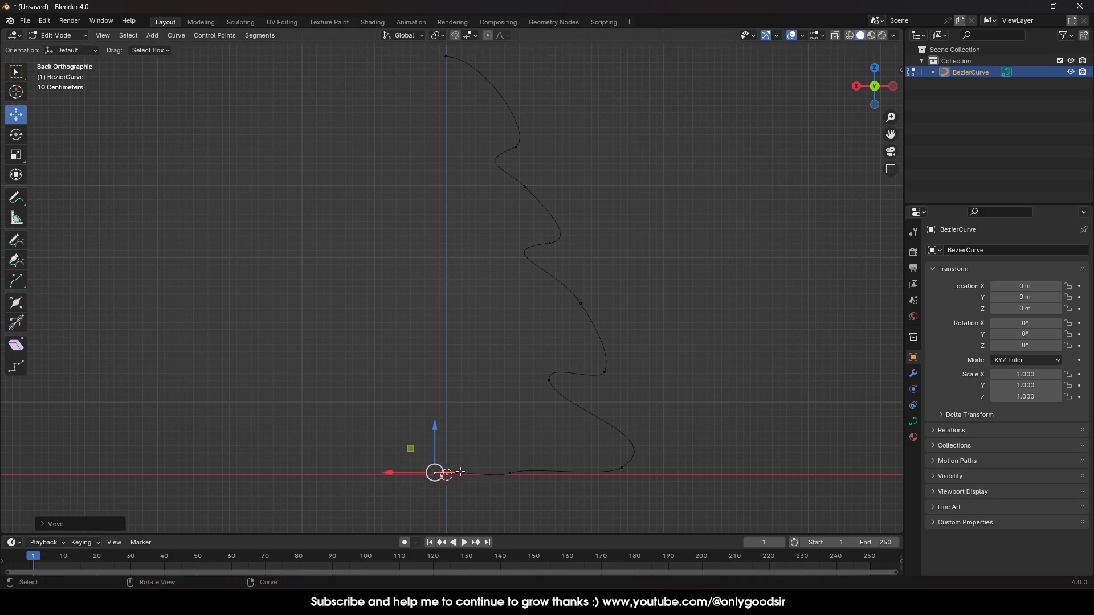
key("Tab")
scroll(536, 316, "down", 4)
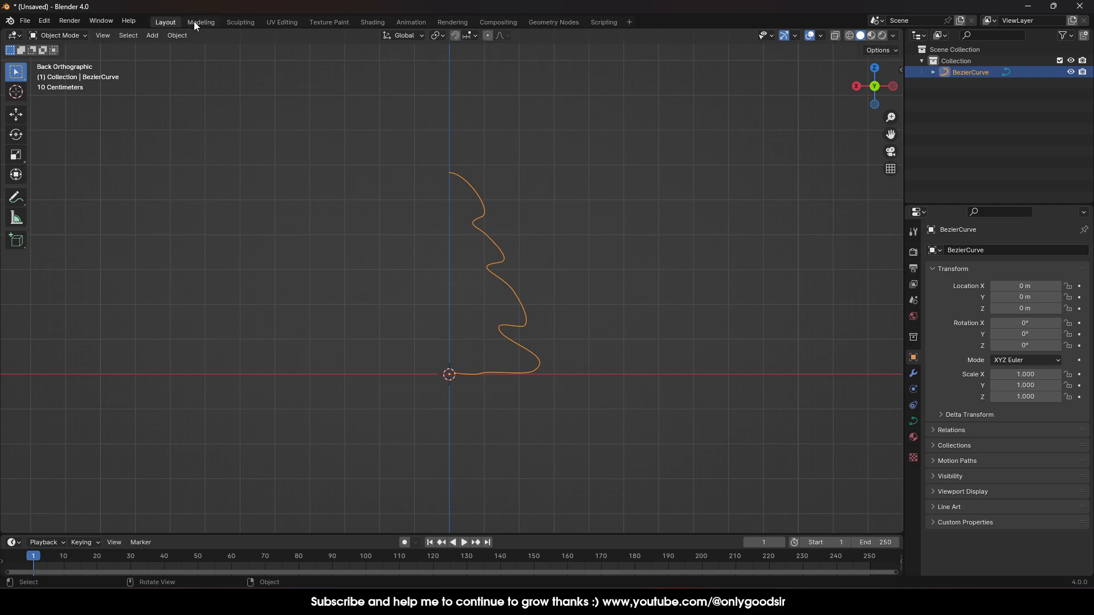
- Copy and paste the tree profile curve in place, and hide the original BezierCurve in the viewport
middle_click_drag(350, 178, 551, 289)
left_click(540, 250)
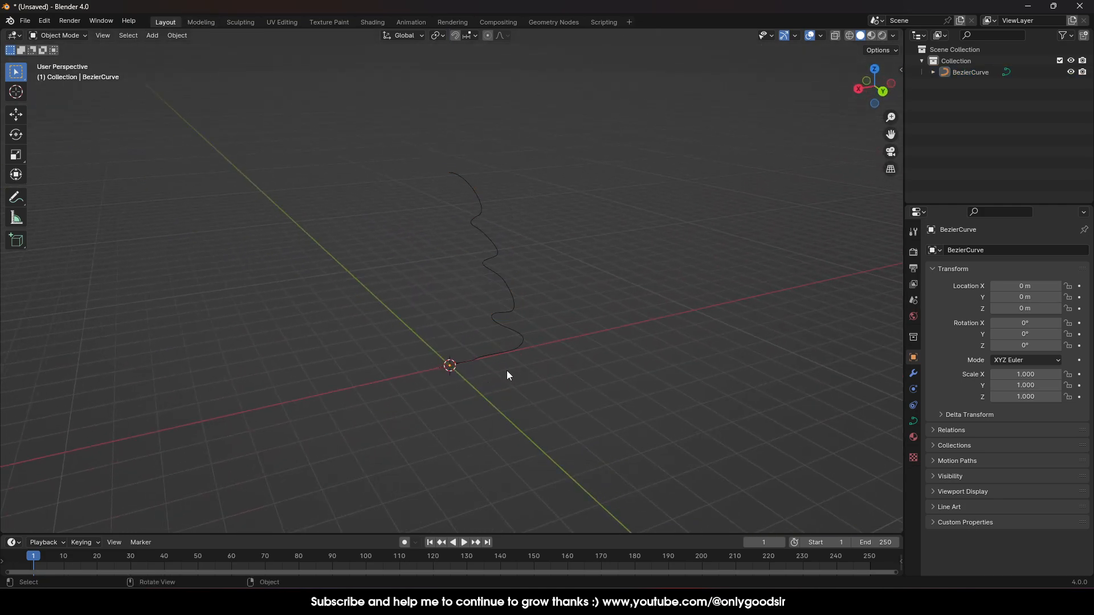
left_click(474, 195)
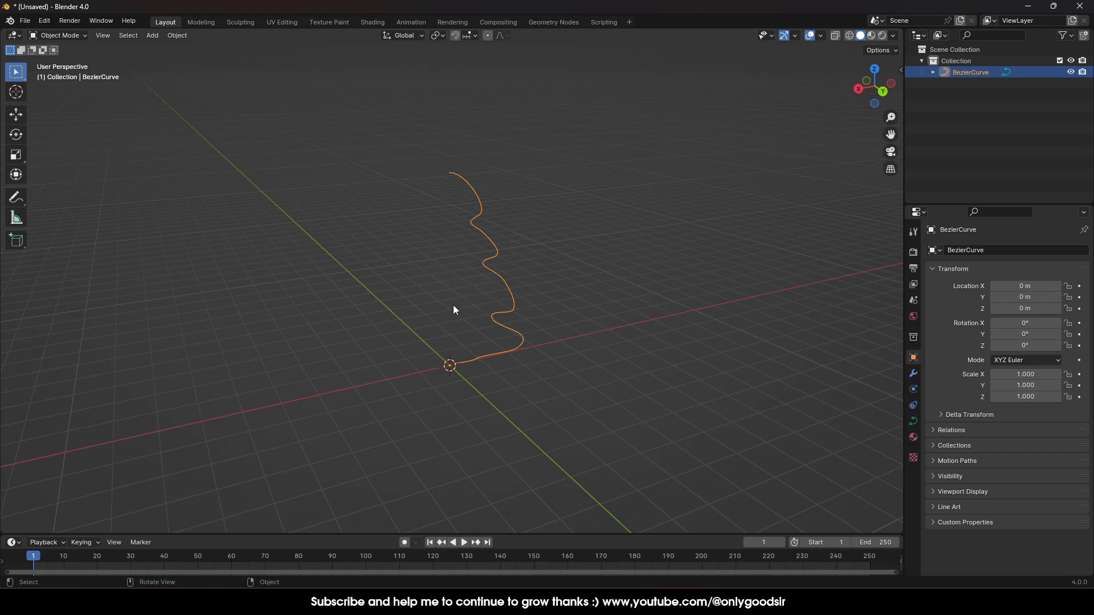
right_click(492, 235)
left_click(542, 210)
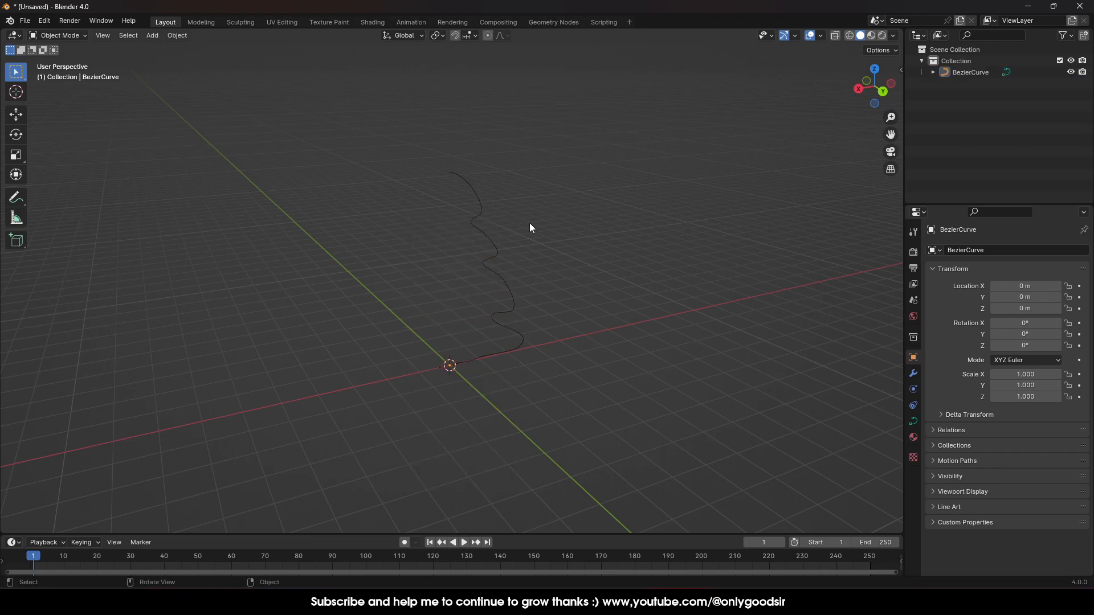
left_click(491, 240)
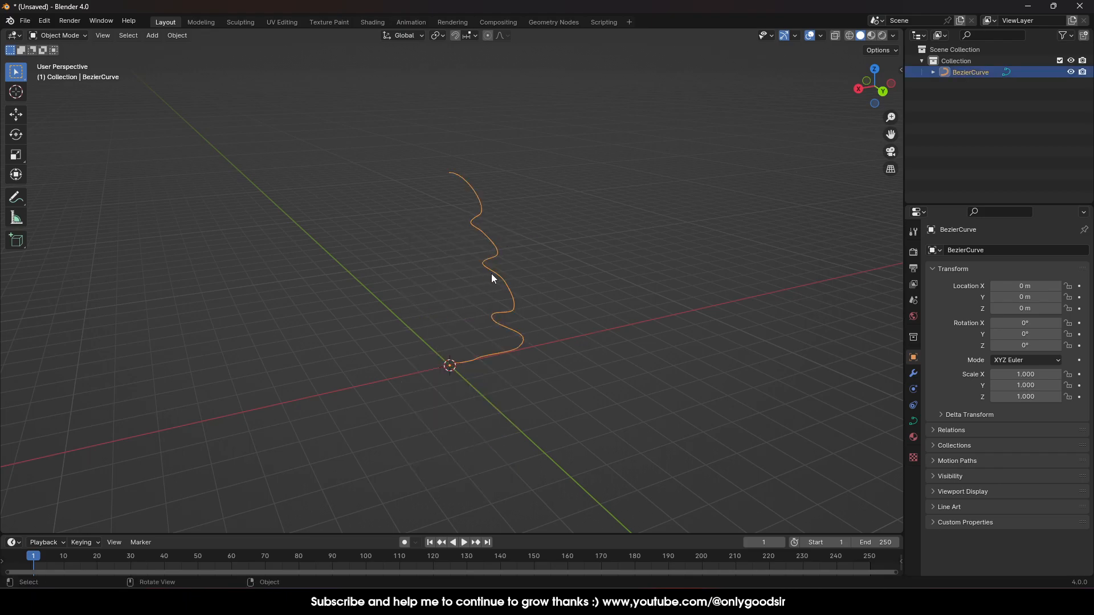
key("ctrl+c")
key("ctrl+v")
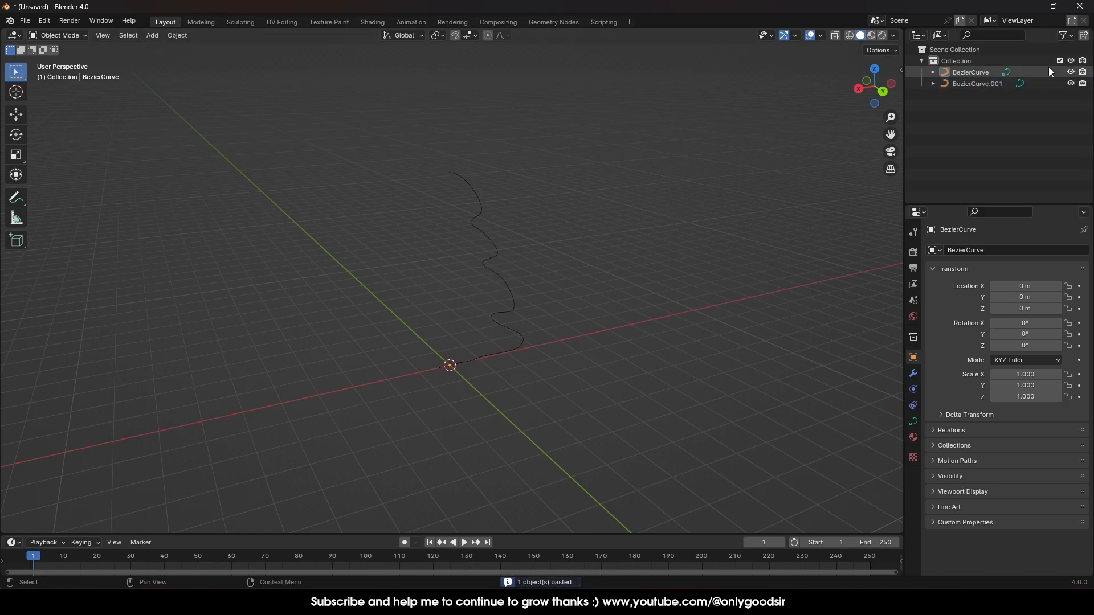
left_click(967, 73)
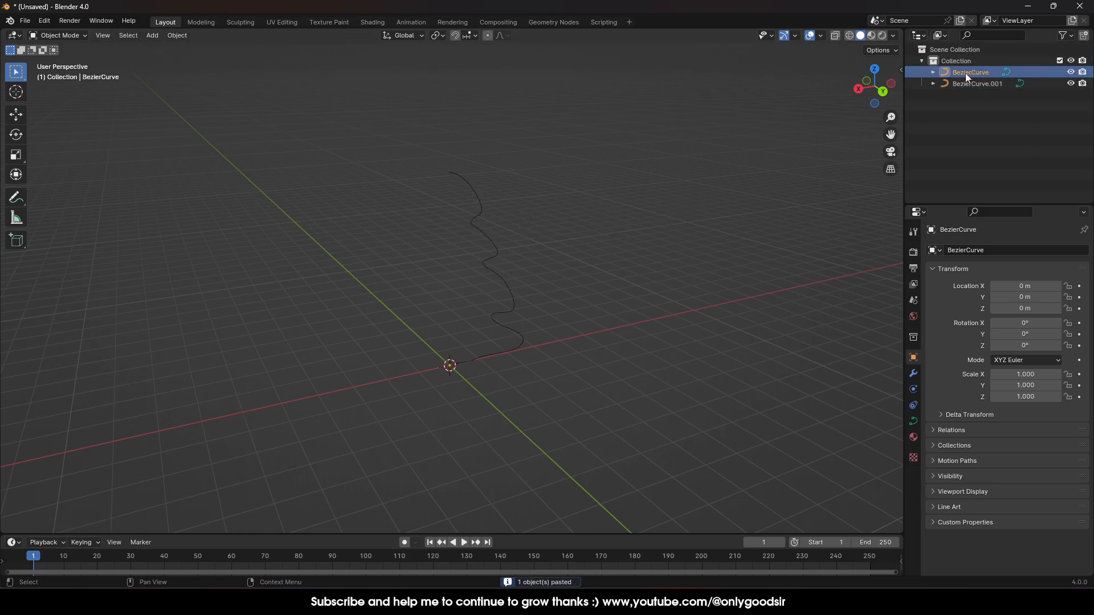
left_click(1070, 72)
- Convert the copied tree profile curve, BezierCurve.001, to a mesh
left_click(972, 83)
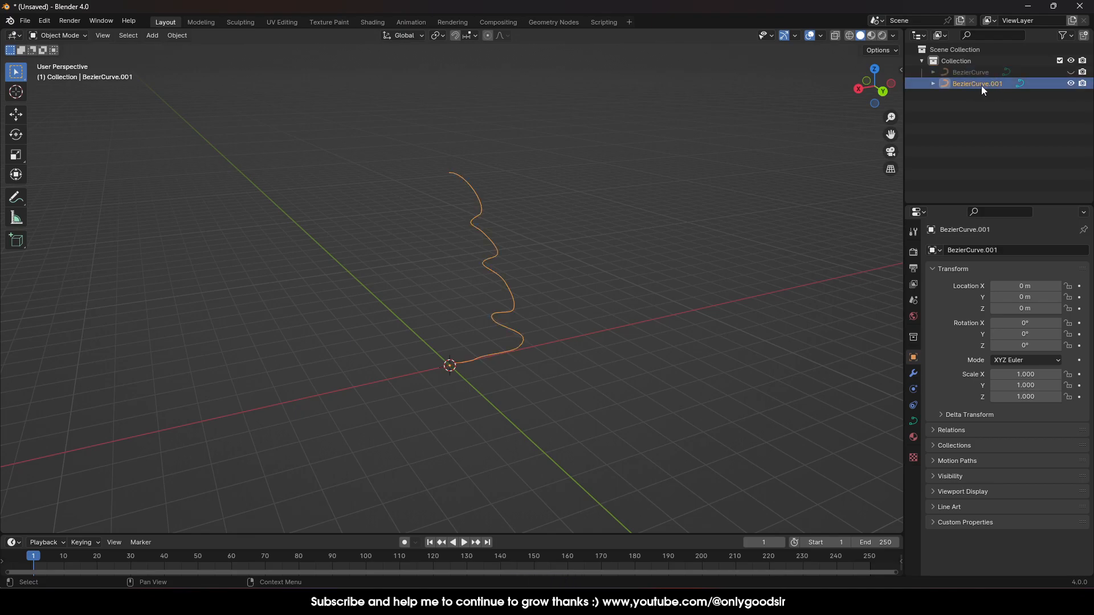
right_click(493, 270)
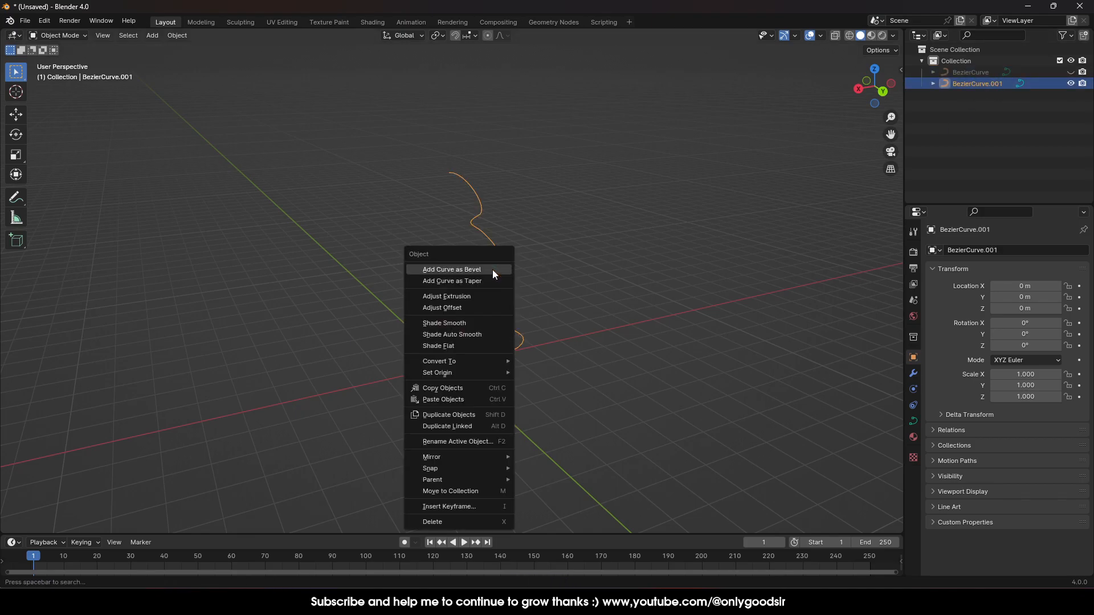
mouse_move(464, 365)
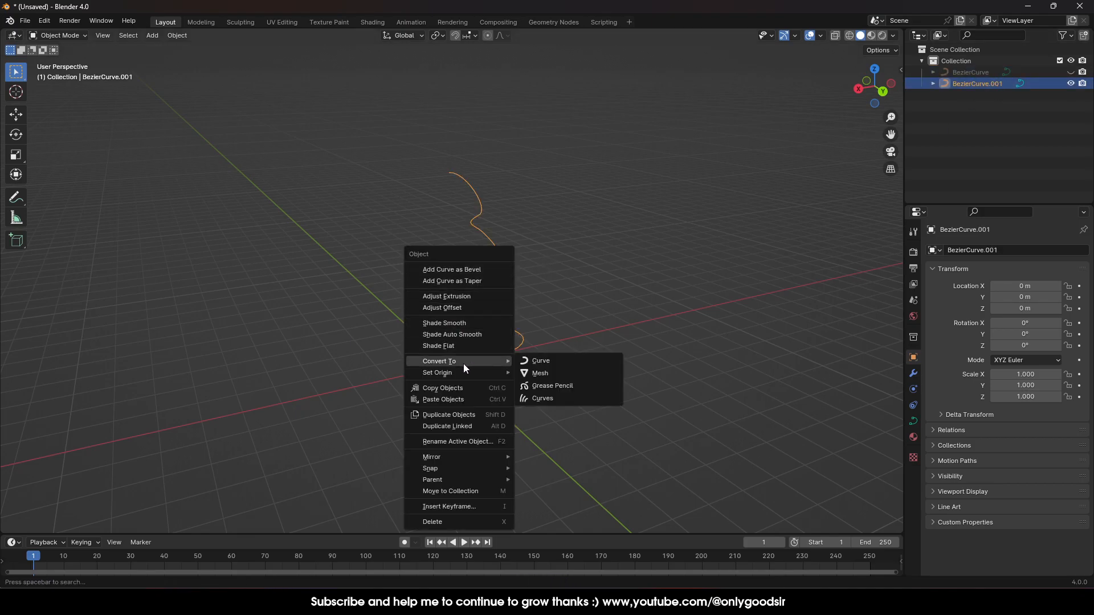
left_click(537, 373)
left_click(520, 307)
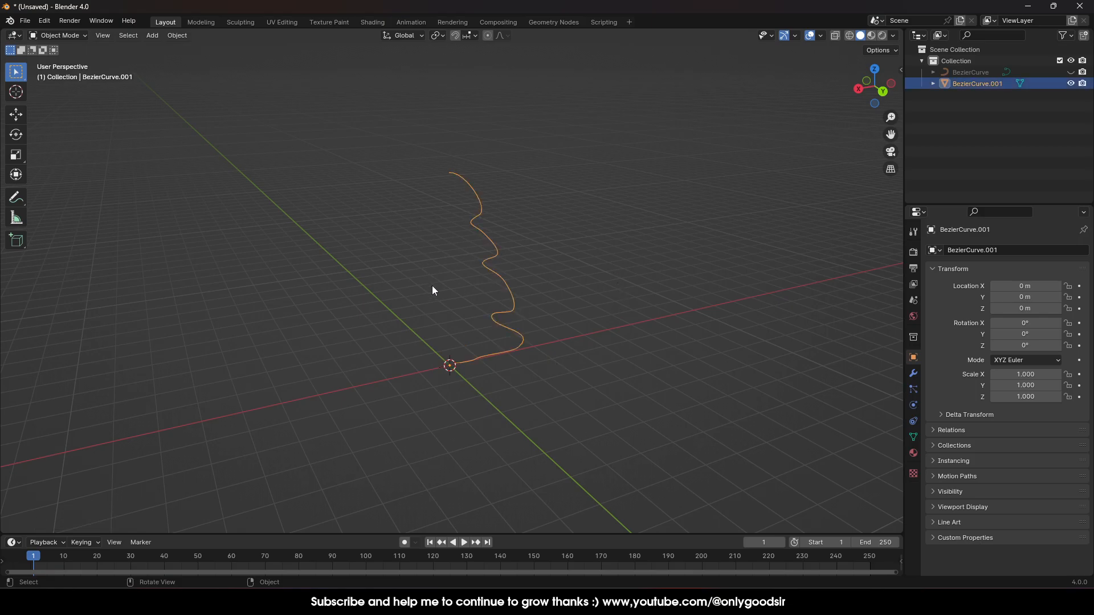
- Add a Screw modifier to the mesh profile to revolve it 360° around the Z axis into a solid tree
left_click(913, 374)
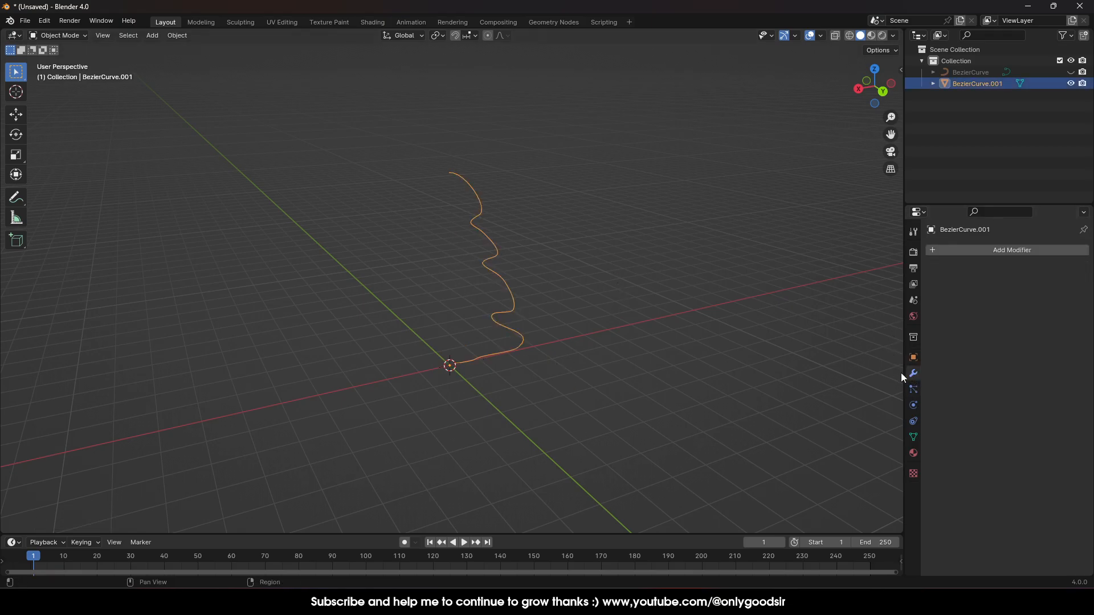
left_click(985, 251)
mouse_move(935, 289)
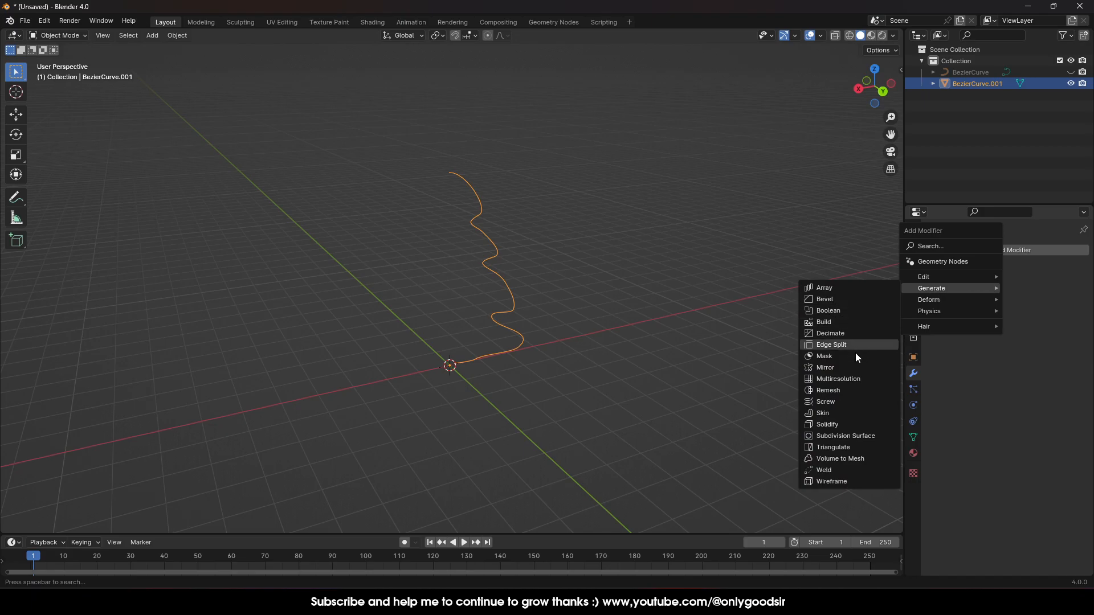
left_click(831, 403)
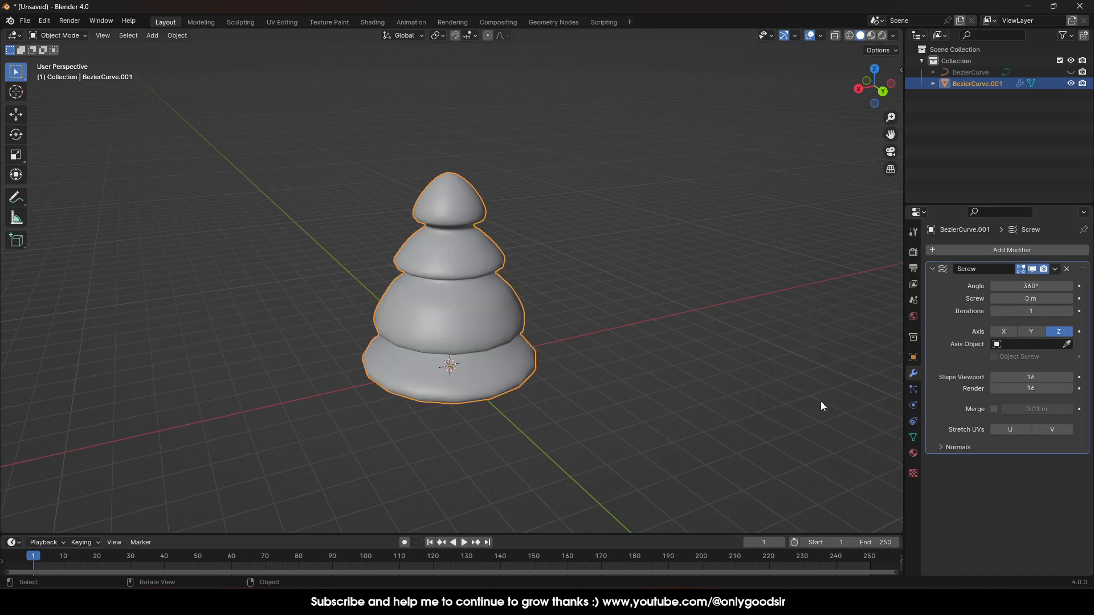
left_click(617, 221)
middle_click_drag(617, 221, 623, 288)
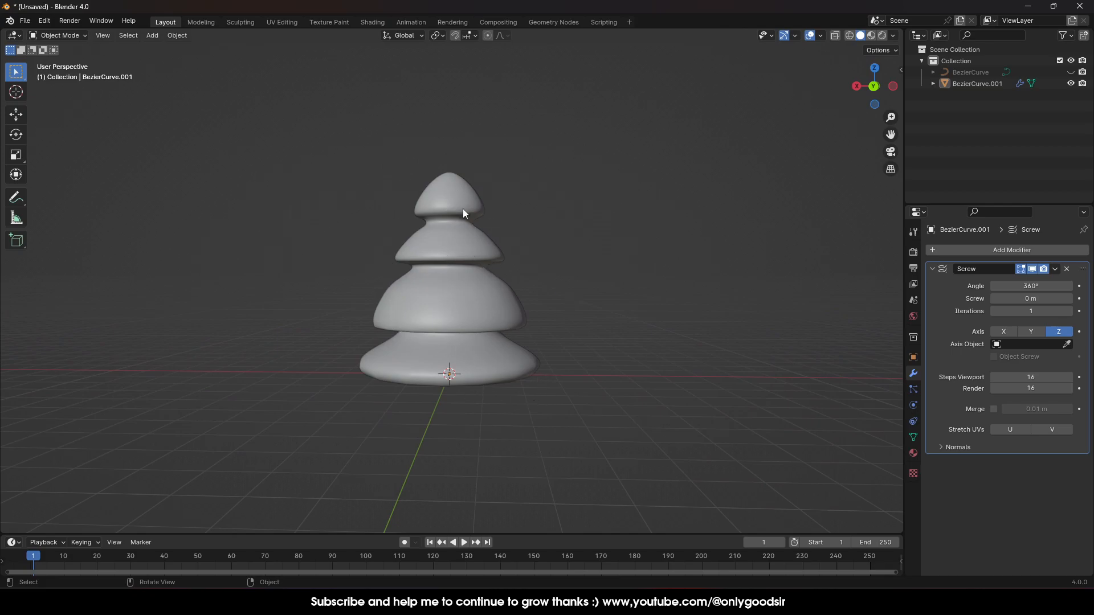
- Apply the Screw modifier on the tree mesh
left_click(874, 86)
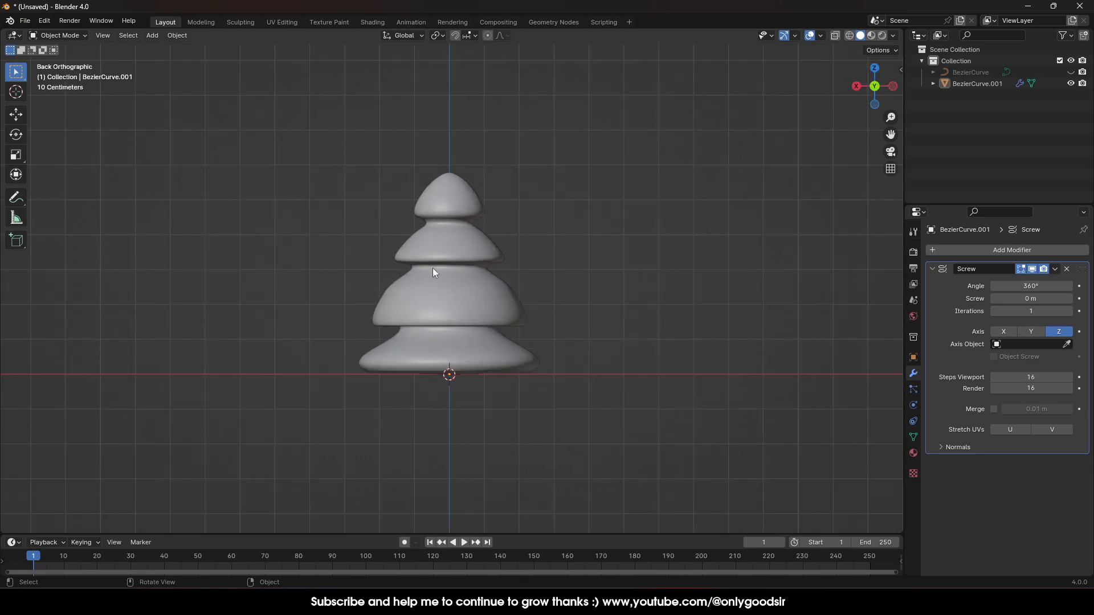
left_click(479, 244)
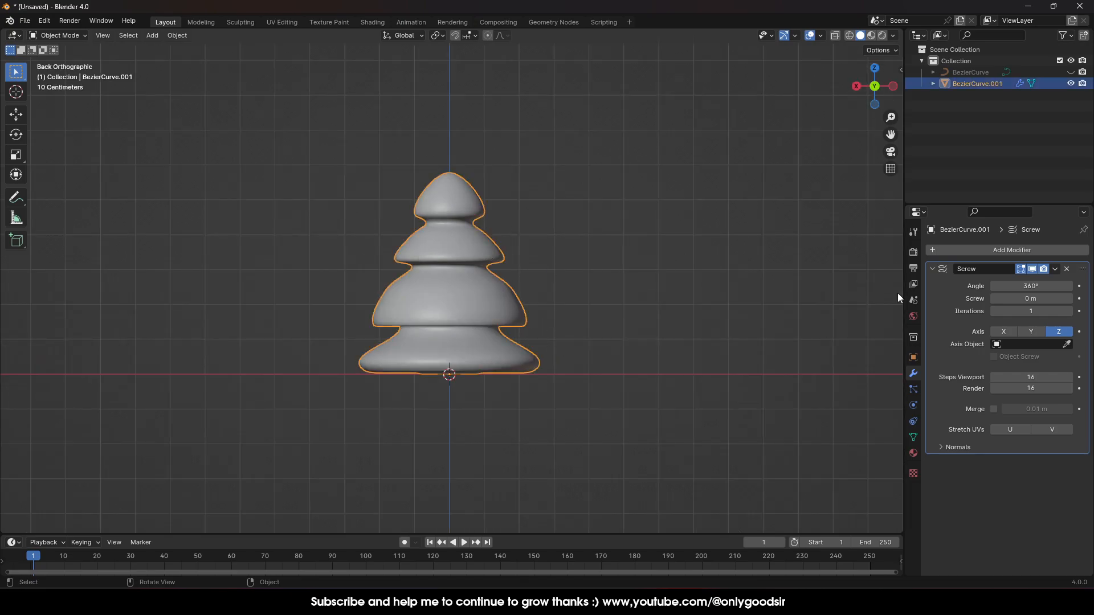
left_click(1055, 269)
left_click(1027, 283)
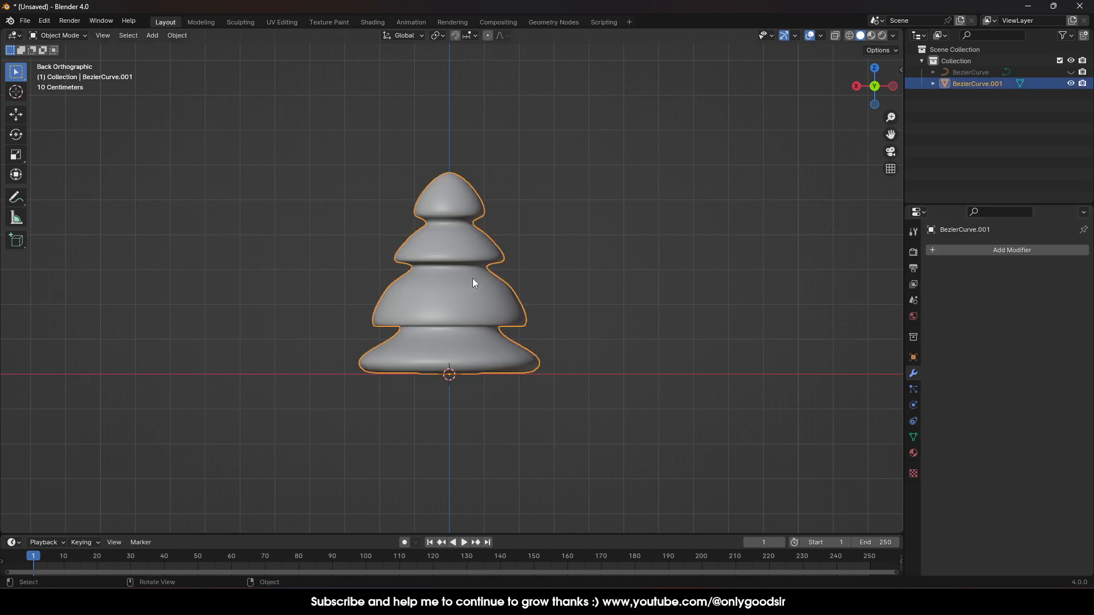
- Sculpt the tree with the Grab brush at 50 px, making the lower rims of the top two tiers slightly uneven
left_click(241, 23)
scroll(639, 245, "down", 5)
mouse_move(581, 250)
middle_mouse_down()
mouse_move(574, 289)
mouse_move(576, 247)
middle_mouse_up()
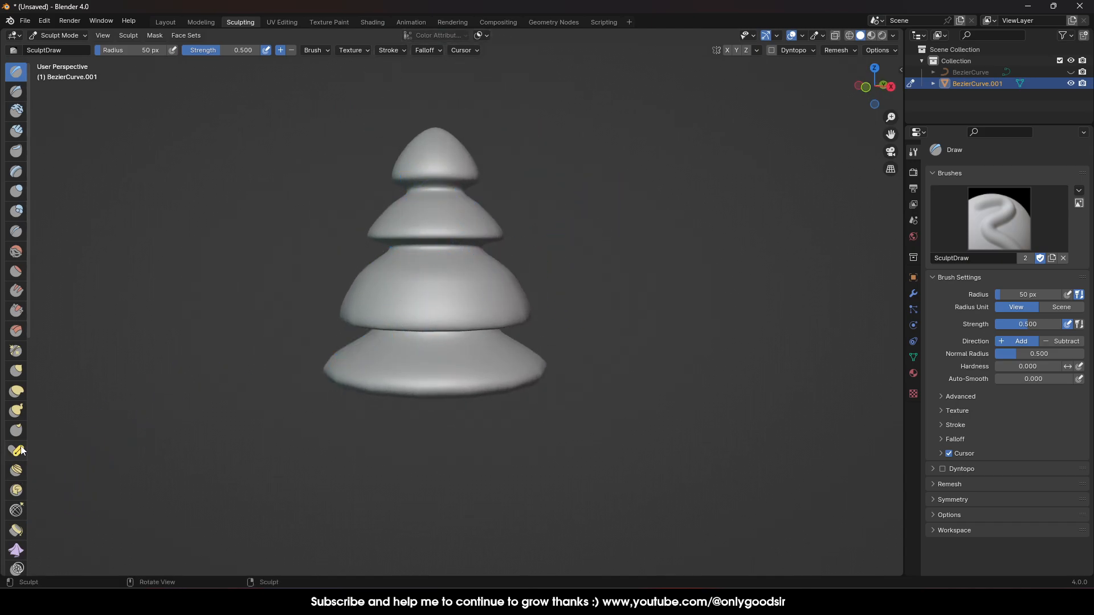
left_click(16, 371)
left_click_drag(461, 178, 395, 186)
left_click_drag(482, 234, 510, 250)
mouse_move(473, 239)
left_mouse_down()
mouse_move(458, 255)
mouse_move(356, 253)
left_mouse_up()
key("ctrl+z")
key("ctrl+z")
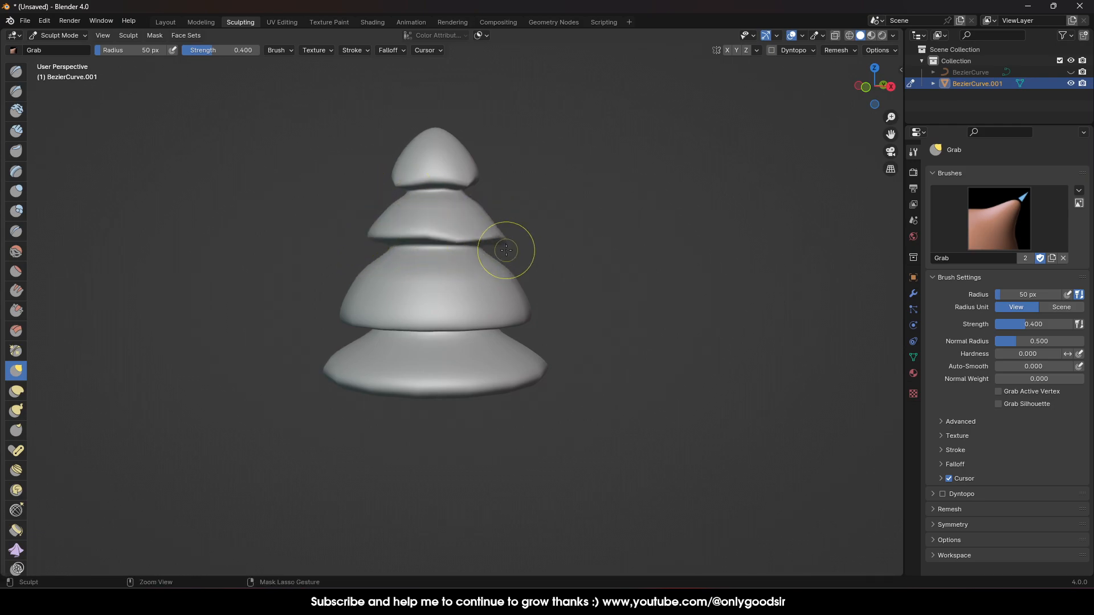
mouse_move(460, 238)
left_mouse_down()
mouse_move(471, 226)
mouse_move(484, 245)
left_mouse_up()
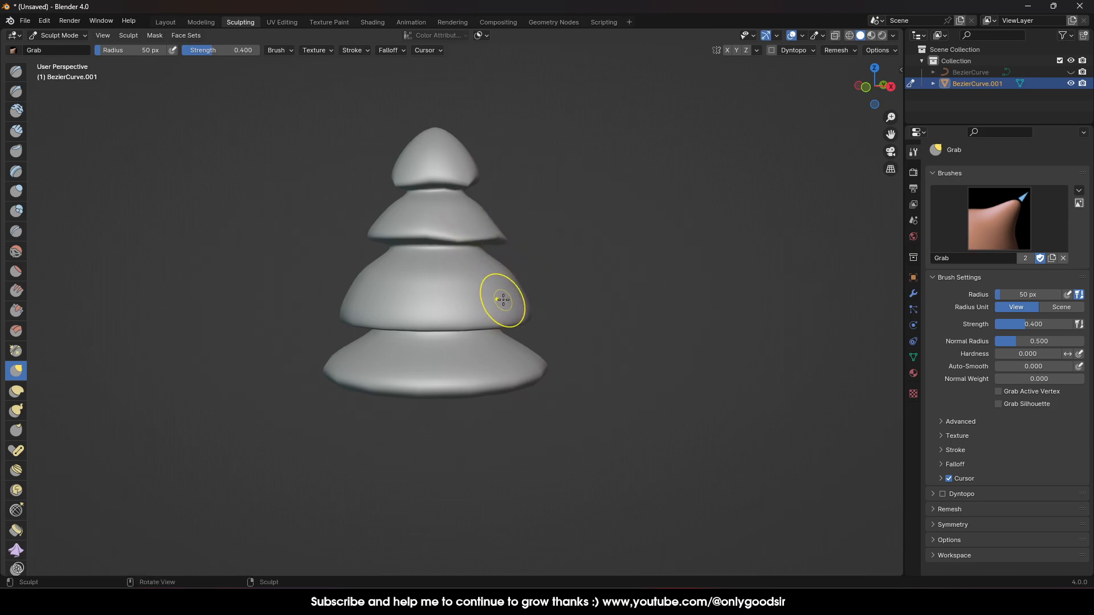
- Enlarge the Grab brush to 124 px and pull the tier rims irregularly up and down around the tree
key("bracketright")
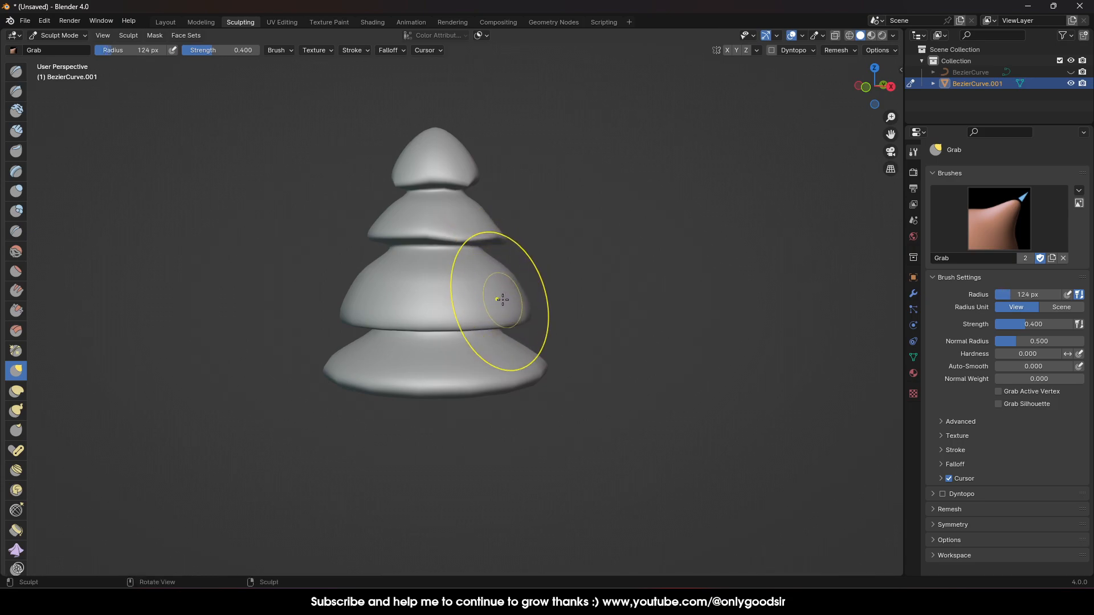
mouse_move(448, 323)
left_mouse_down()
mouse_move(467, 332)
mouse_move(456, 344)
left_mouse_up()
left_click_drag(387, 308, 378, 328)
middle_click_drag(591, 333, 464, 336)
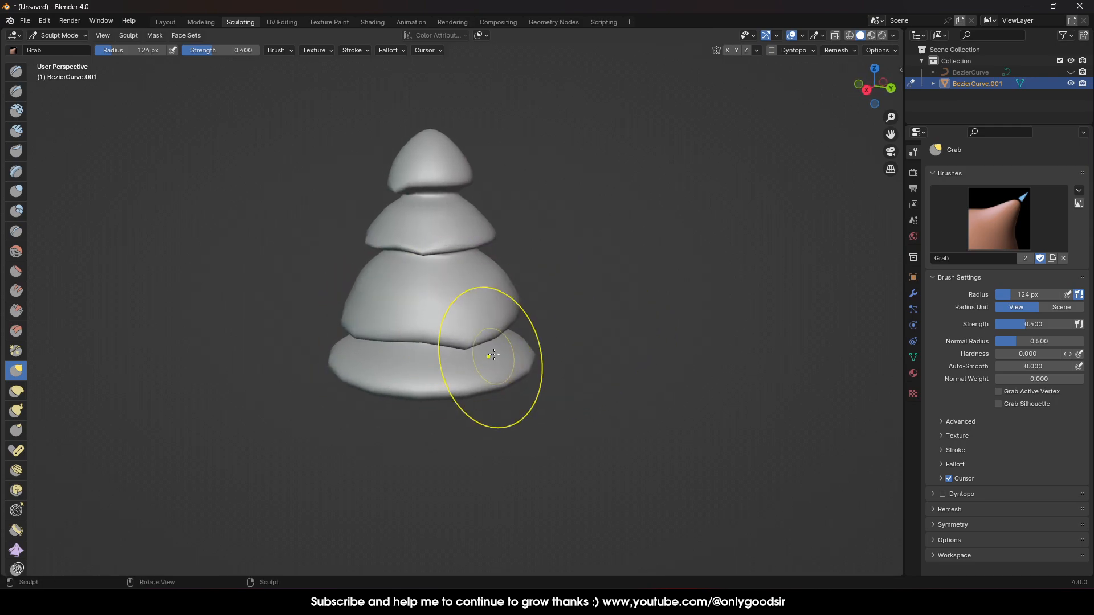
mouse_move(463, 208)
middle_mouse_down()
mouse_move(500, 301)
mouse_move(476, 221)
middle_mouse_up()
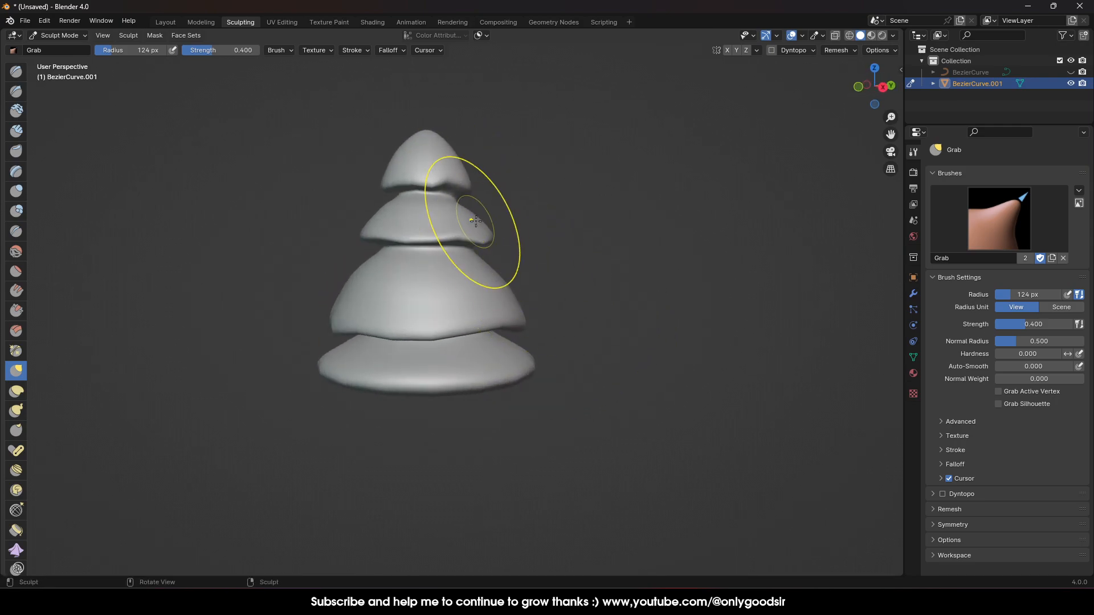
left_click_drag(339, 303, 335, 361)
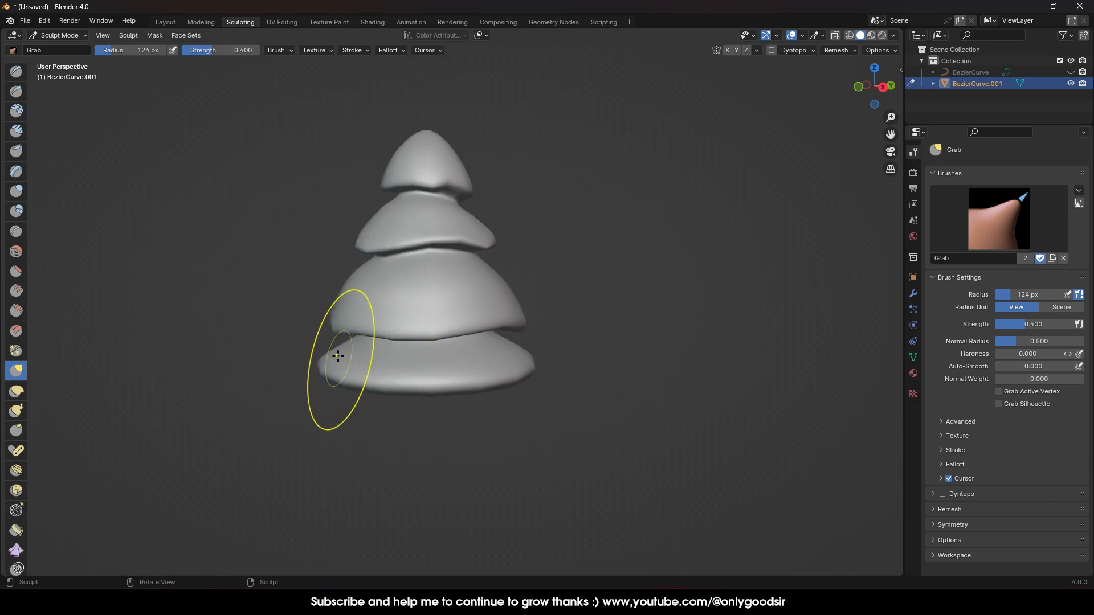
middle_click_drag(557, 388, 439, 378)
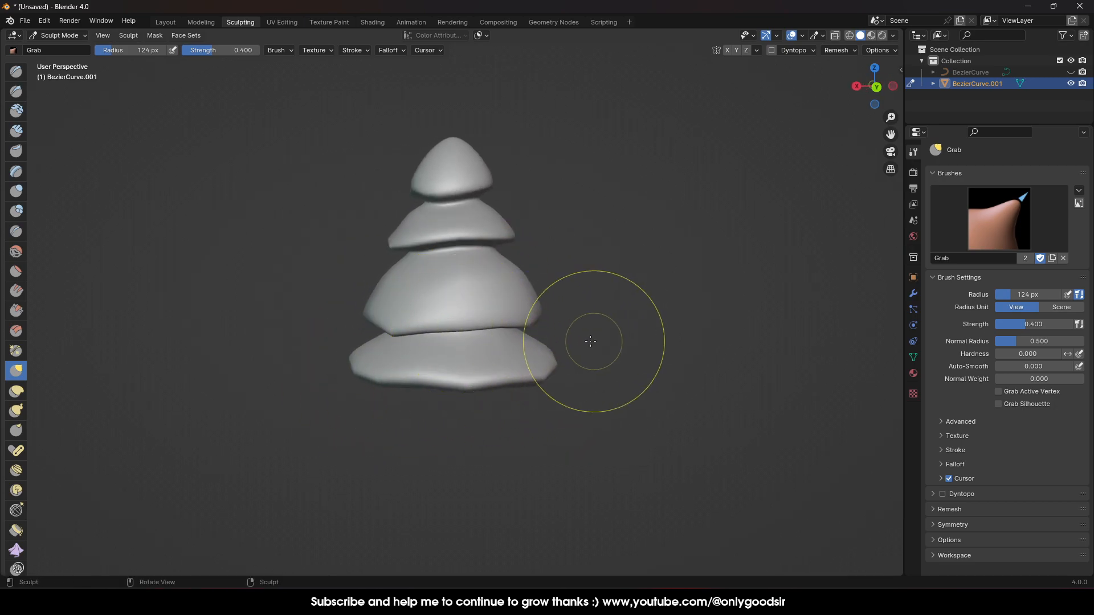
middle_click_drag(587, 330, 500, 231)
middle_click_drag(426, 252, 644, 293)
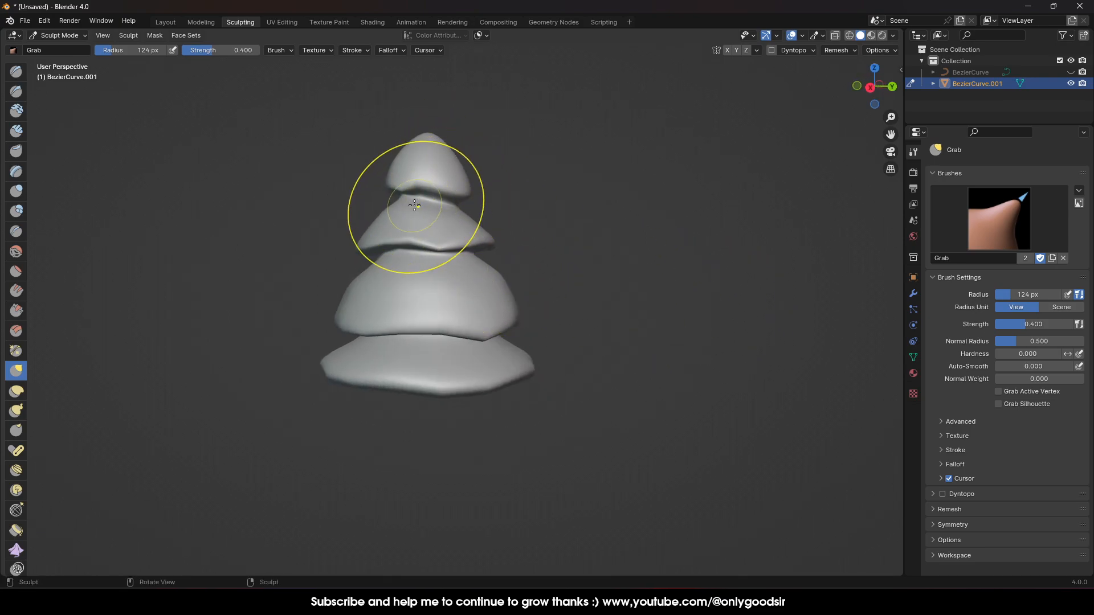
- Enlarge the Grab brush further and pull the tiers slightly sideways to give the whole tree an irregular shape
key("f")
mouse_move(415, 198)
left_mouse_down()
mouse_move(444, 199)
mouse_move(402, 199)
left_mouse_up()
mouse_move(440, 282)
left_mouse_down()
mouse_move(400, 281)
mouse_move(425, 278)
left_mouse_up()
mouse_move(410, 377)
left_mouse_down()
mouse_move(471, 371)
mouse_move(356, 374)
left_mouse_up()
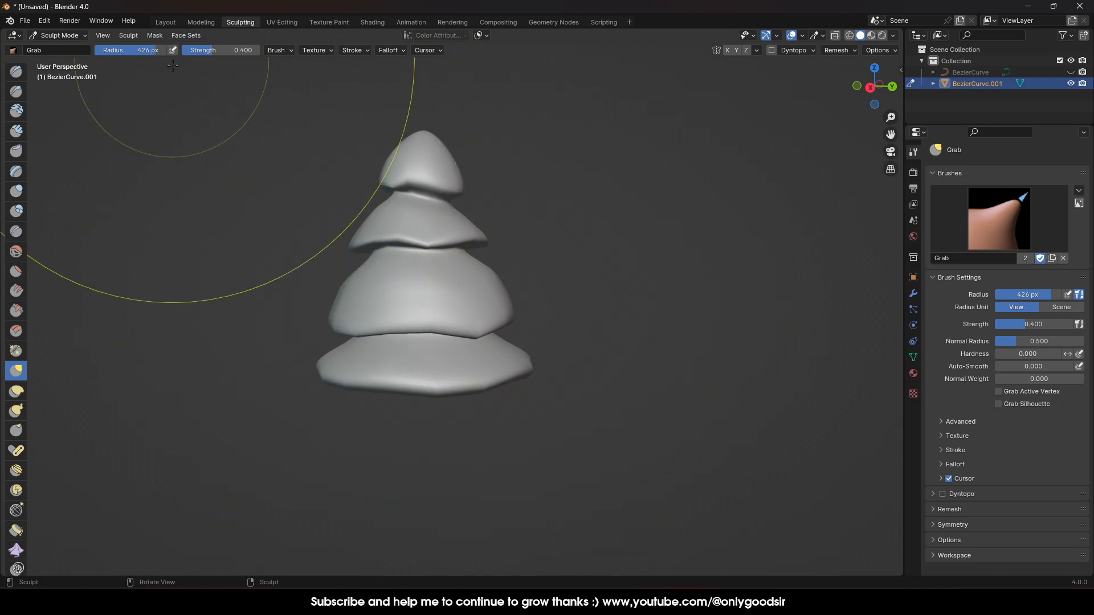
- Reduce the Grab brush radius to 117 px
key("f")
key("bracketleft")
key("bracketleft")
key("bracketleft")
key("bracketleft")
key("bracketleft")
key("bracketleft")
key("bracketleft")
key("bracketleft")
key("bracketleft")
key("bracketleft")
key("bracketleft")
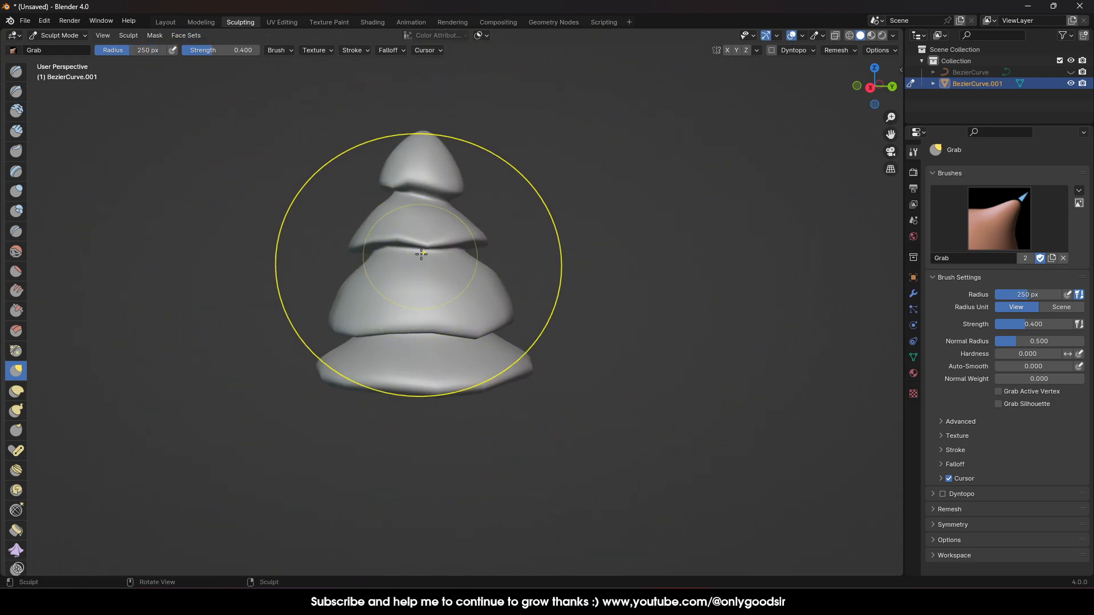
mouse_move(427, 246)
left_mouse_down()
mouse_move(428, 228)
mouse_move(452, 234)
left_mouse_up()
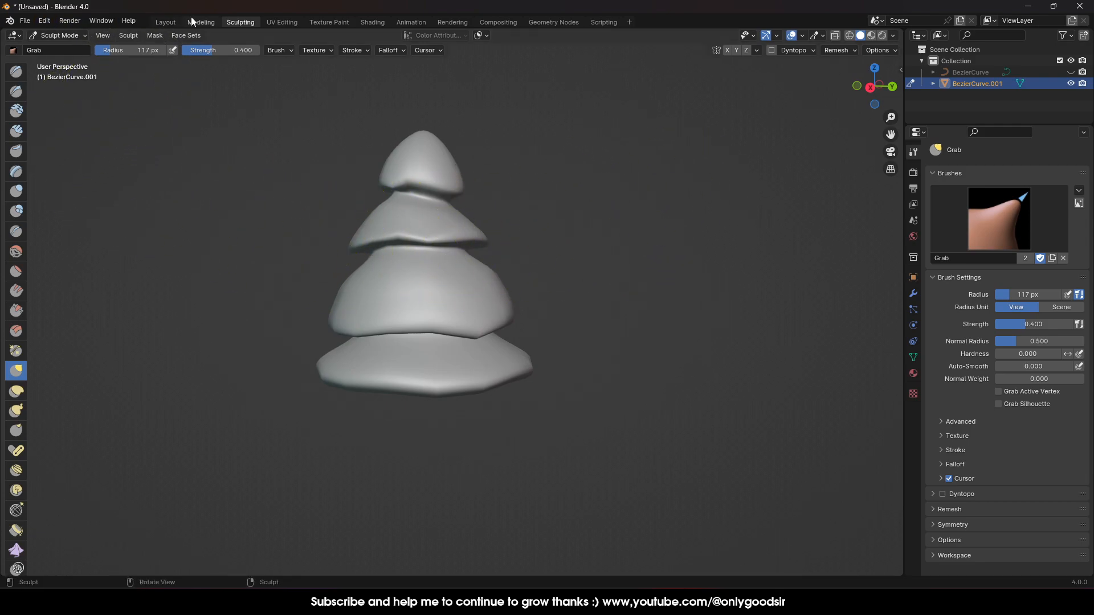
- Return to the Layout workspace and raise the tree along the Z axis to leave room for a trunk
left_click(165, 22)
left_click(675, 291)
middle_click_drag(675, 290, 584, 287)
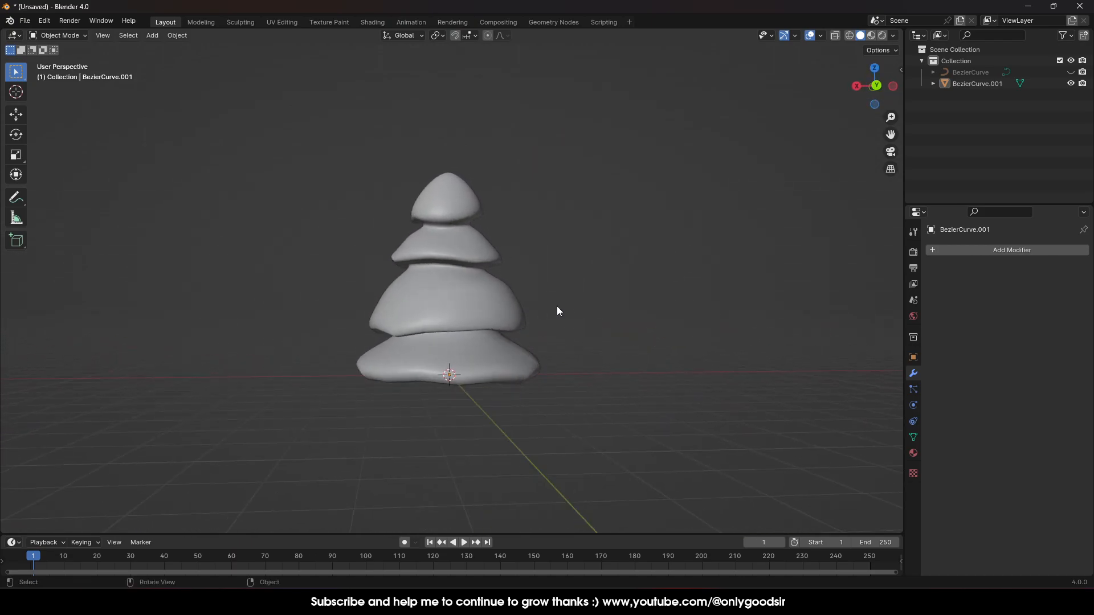
left_click(516, 302)
left_click(15, 117)
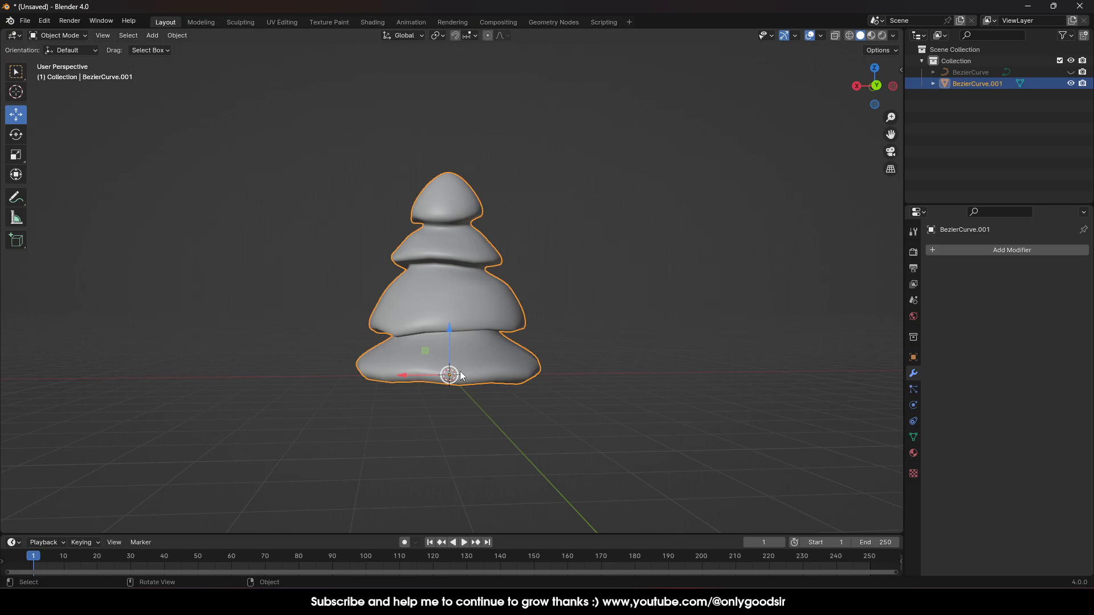
left_click_drag(449, 331, 452, 275)
left_click(440, 343)
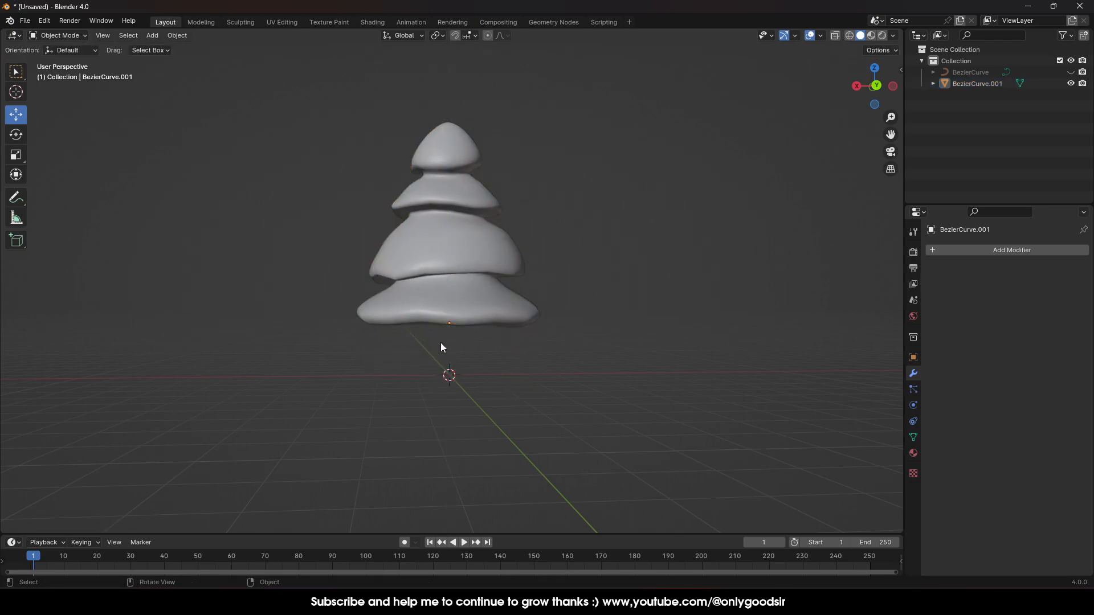
- Add a cylinder as the trunk, scale it to about 0.55, and position it under the tree with its base at ground level
left_click(150, 37)
mouse_move(176, 49)
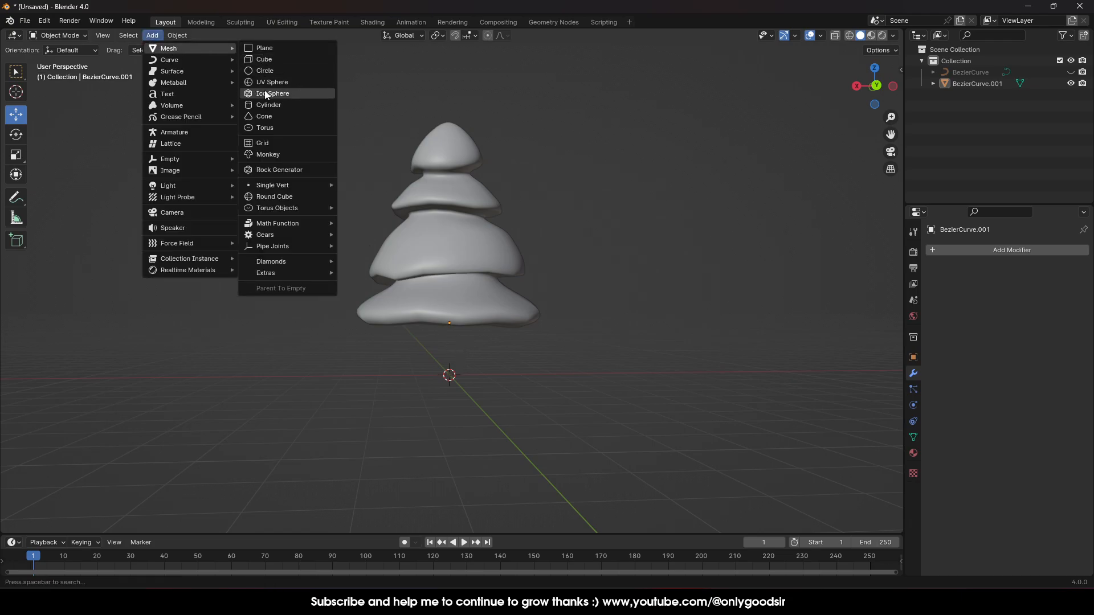
left_click(267, 105)
left_click_drag(453, 331, 452, 299)
key("s")
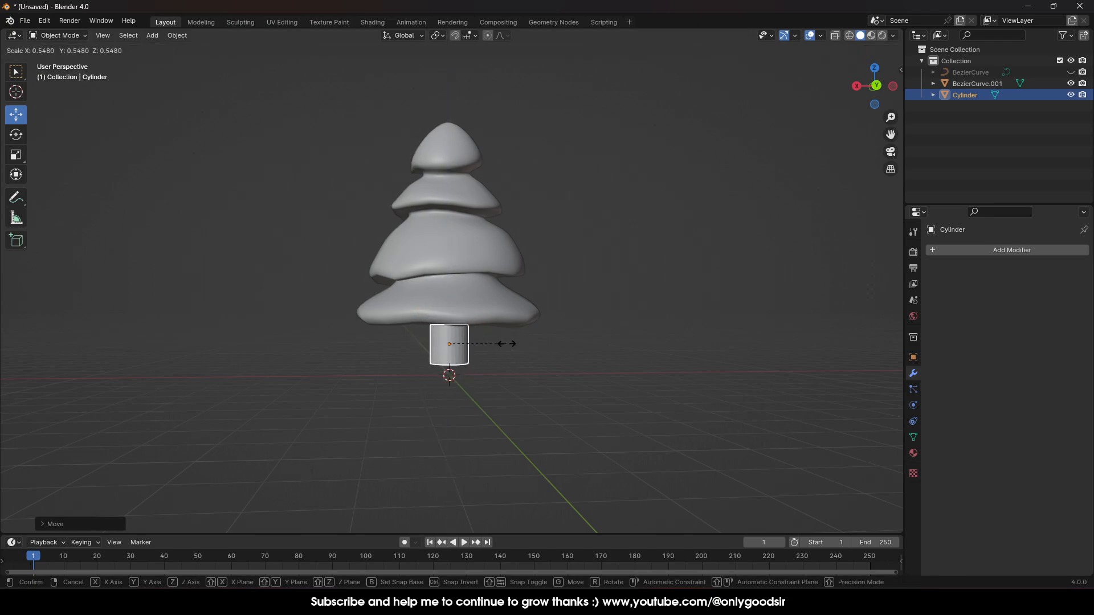
left_click(505, 343)
left_click_drag(449, 302, 449, 315)
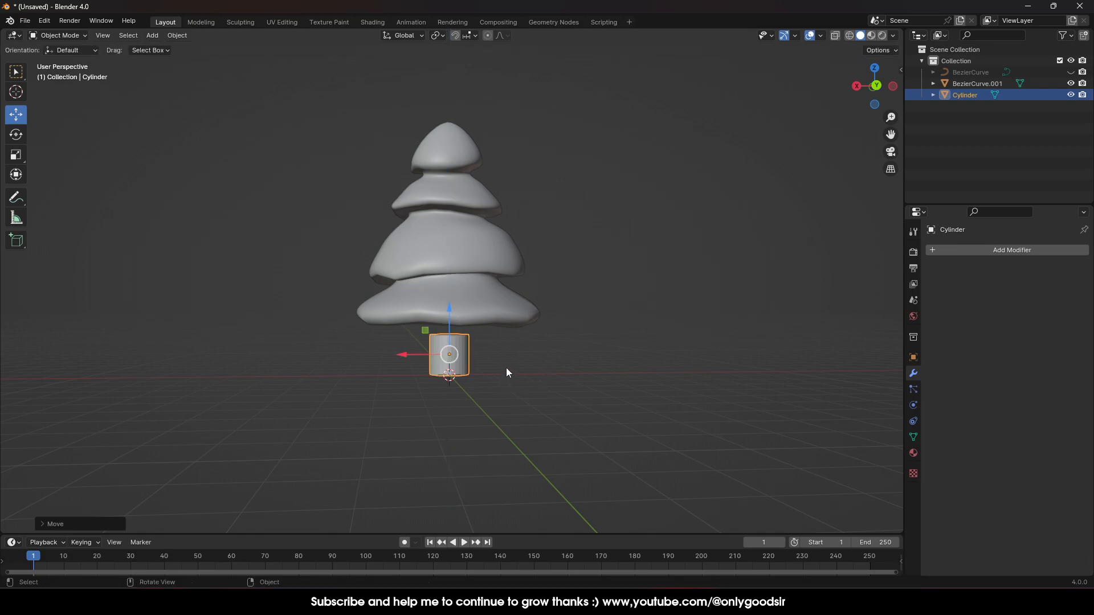
- Raise the trunk's top face into the foliage and scale it to about 0.7 so that the trunk tapers upward
scroll(502, 367, "up", 4)
key("Tab")
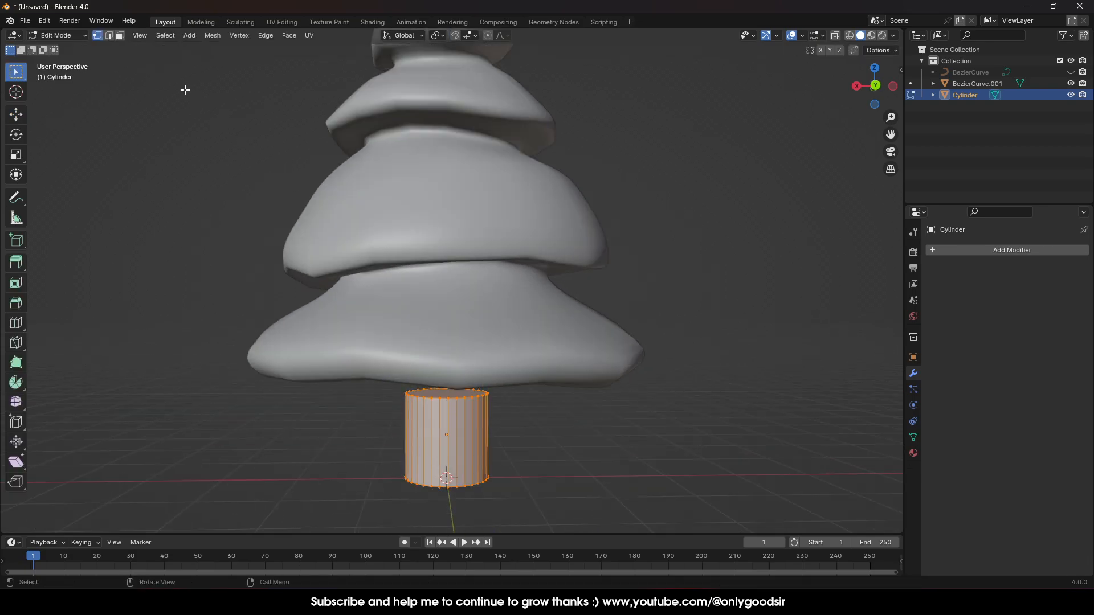
left_click(450, 398)
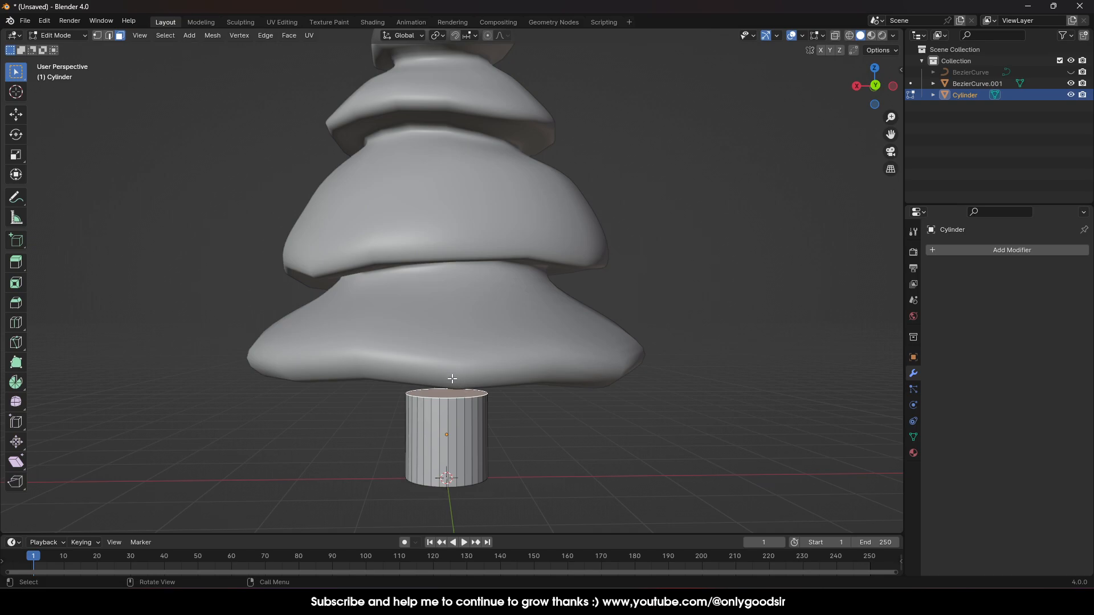
left_click(16, 114)
left_click_drag(444, 360, 462, 326)
key("s")
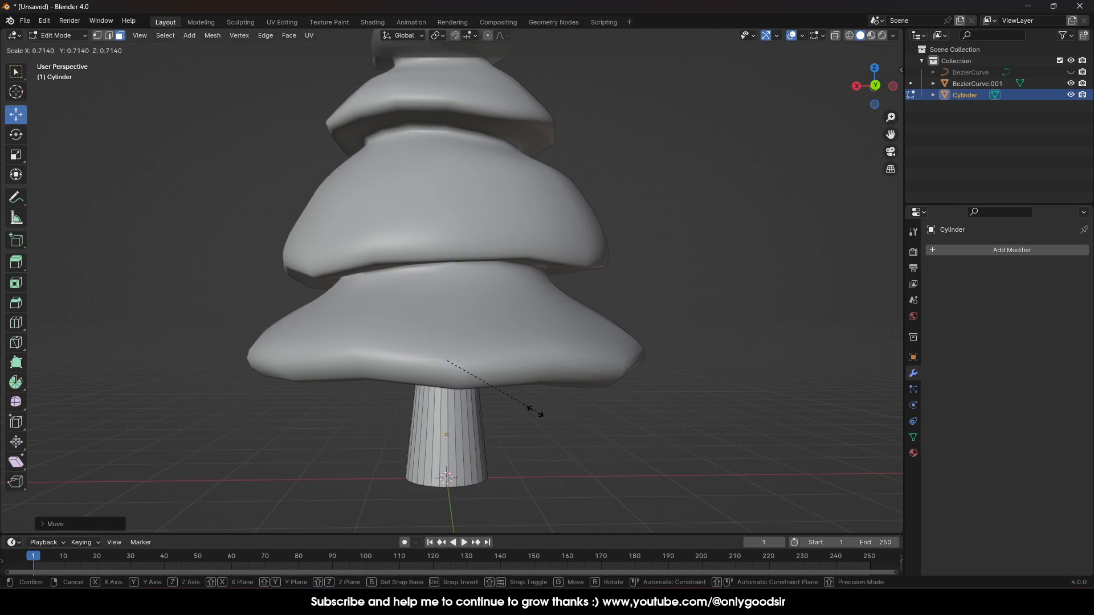
left_click(520, 410)
key("Tab")
- Shade the tapered trunk smooth and deselect it
left_click(551, 439)
scroll(481, 443, "down", 3)
left_click(459, 368)
right_click(459, 368)
left_click(432, 346)
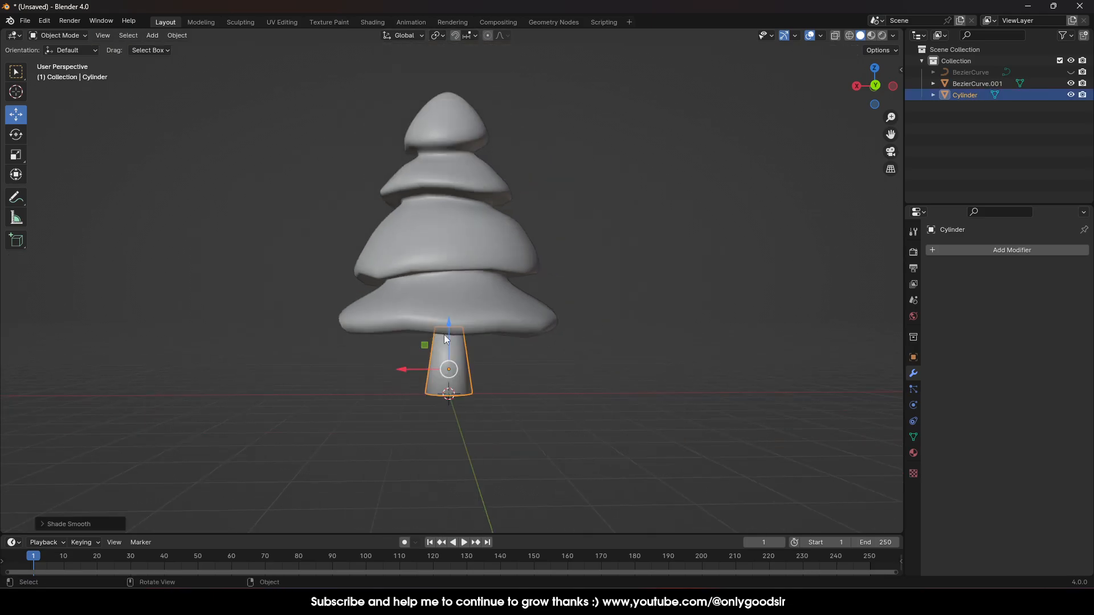
left_click(517, 392)
scroll(515, 401, "down", 3)
middle_click_drag(515, 402, 485, 378)
scroll(485, 378, "up", 3)
middle_click_drag(545, 231, 458, 217, "shift")
scroll(510, 391, "up", 2)
scroll(479, 380, "down", 2)
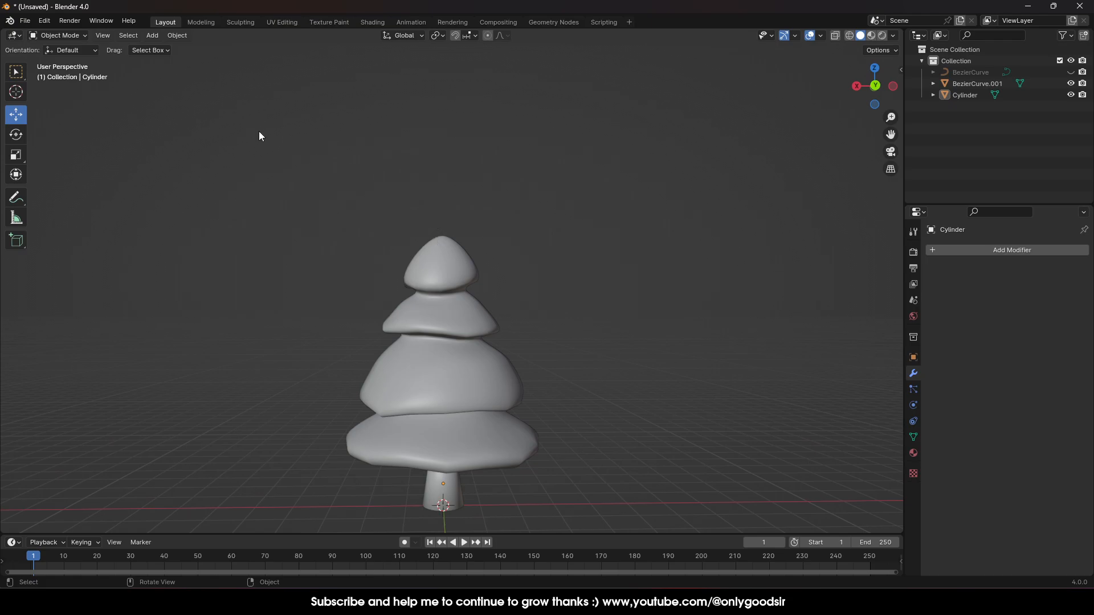
middle_click_drag(535, 393, 535, 349, "shift")
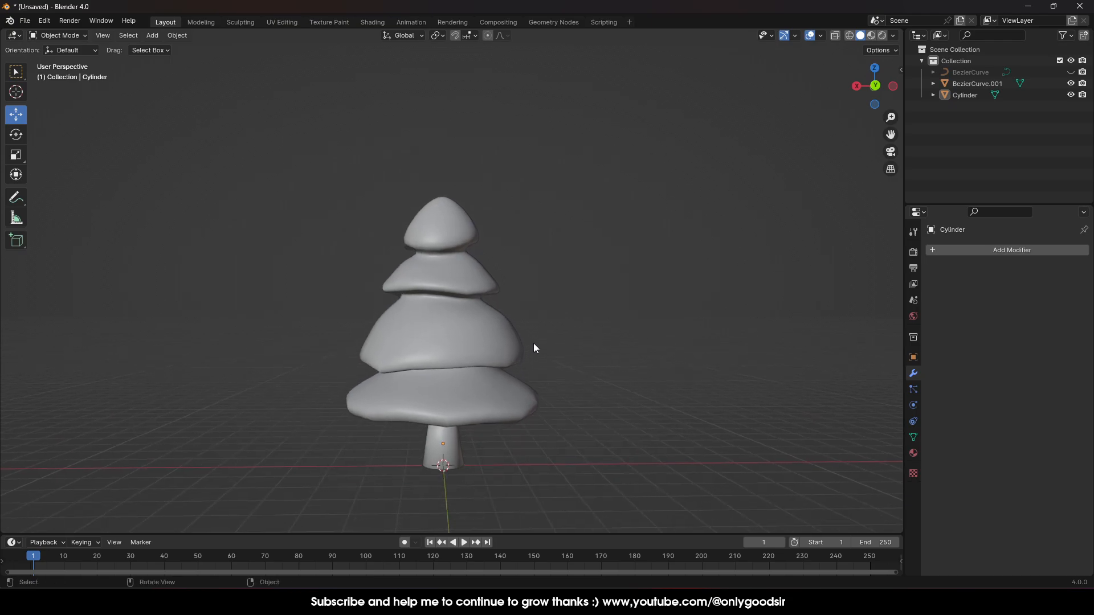
- Add a Simple Star mesh and raise it along the Z axis to the tip of the tree
left_click(153, 36)
mouse_move(167, 53)
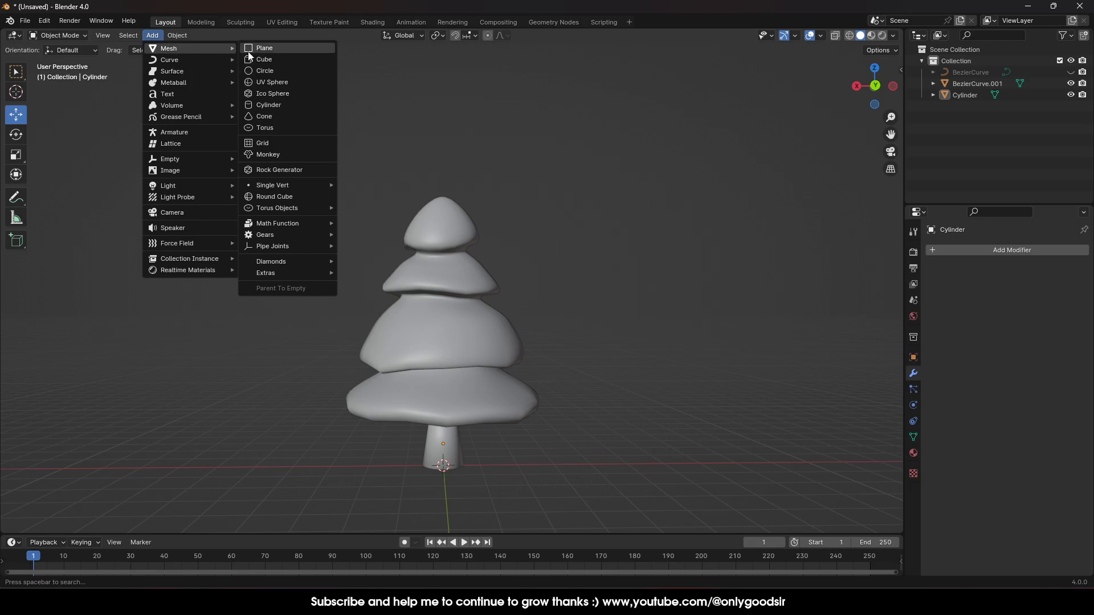
mouse_move(284, 274)
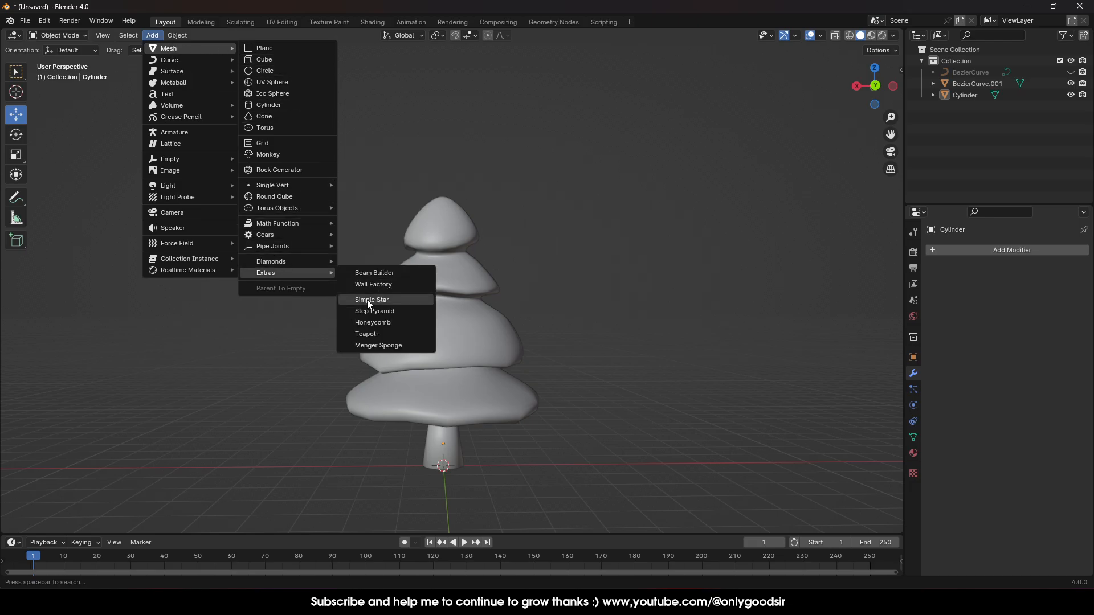
left_click(390, 303)
left_click_drag(445, 422, 580, 119)
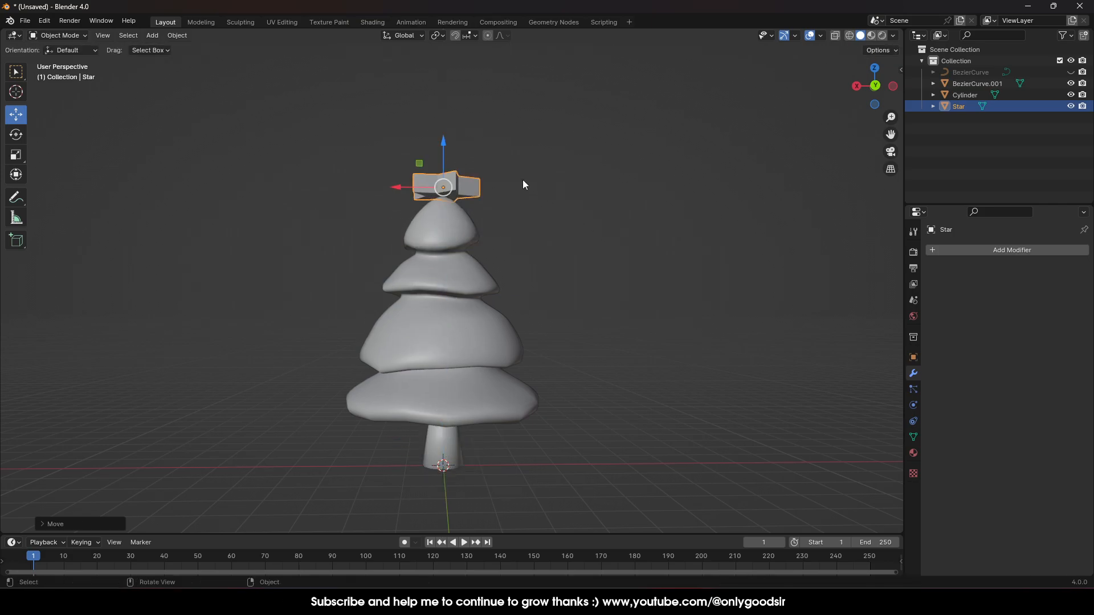
- Stand the star upright with a 90° X rotation and turn it about 88° on Y so one point faces up
middle_click_drag(524, 184, 583, 186)
left_click(16, 135)
left_click_drag(494, 170, 499, 198)
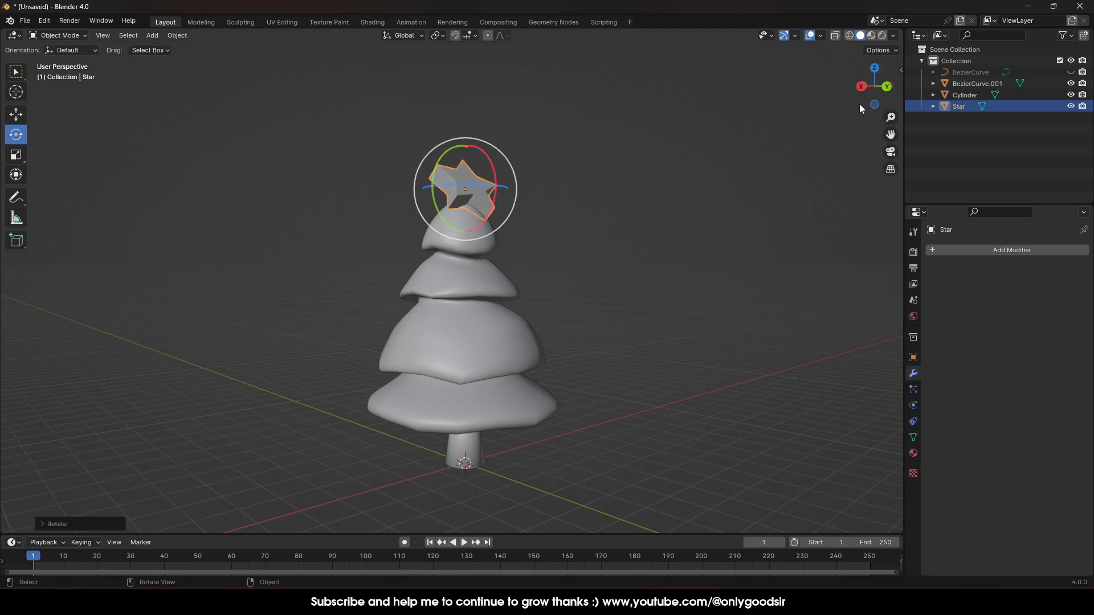
key("n")
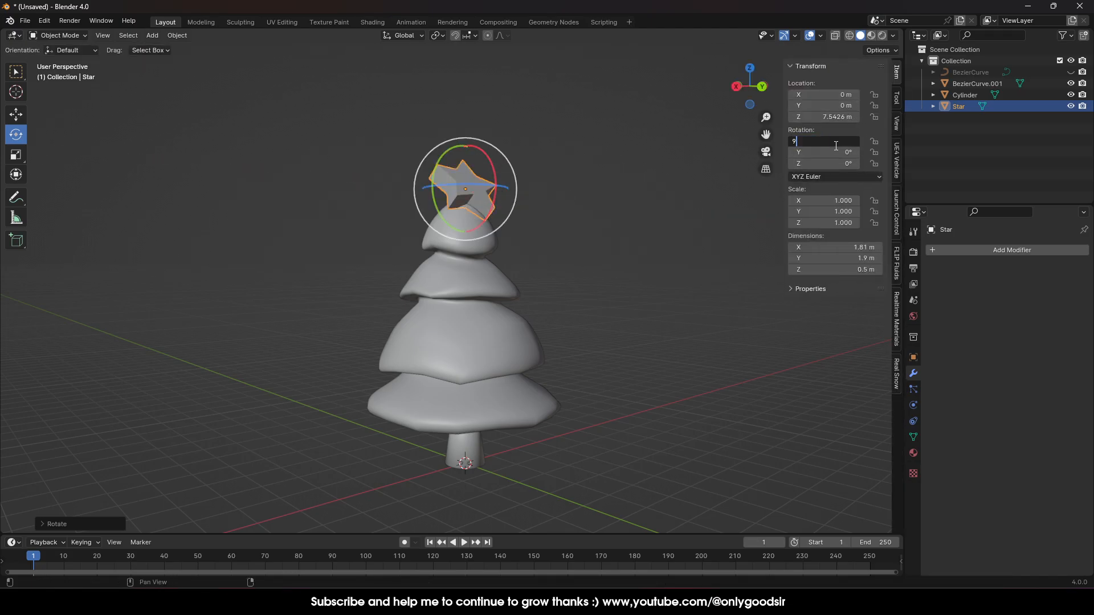
type("90")
key("Return")
middle_click_drag(446, 215, 469, 247)
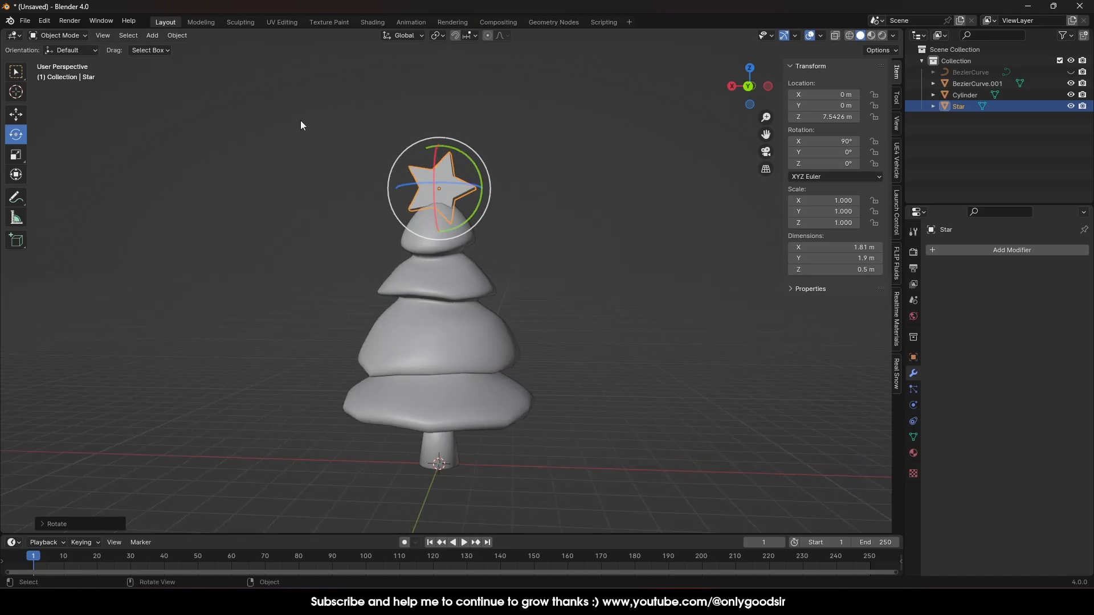
left_click_drag(482, 184, 443, 135)
- Scale the star to about 0.75 and raise it above the treetop to a Z location of about 8.16 m
left_click(15, 113)
key("s")
left_click(500, 212)
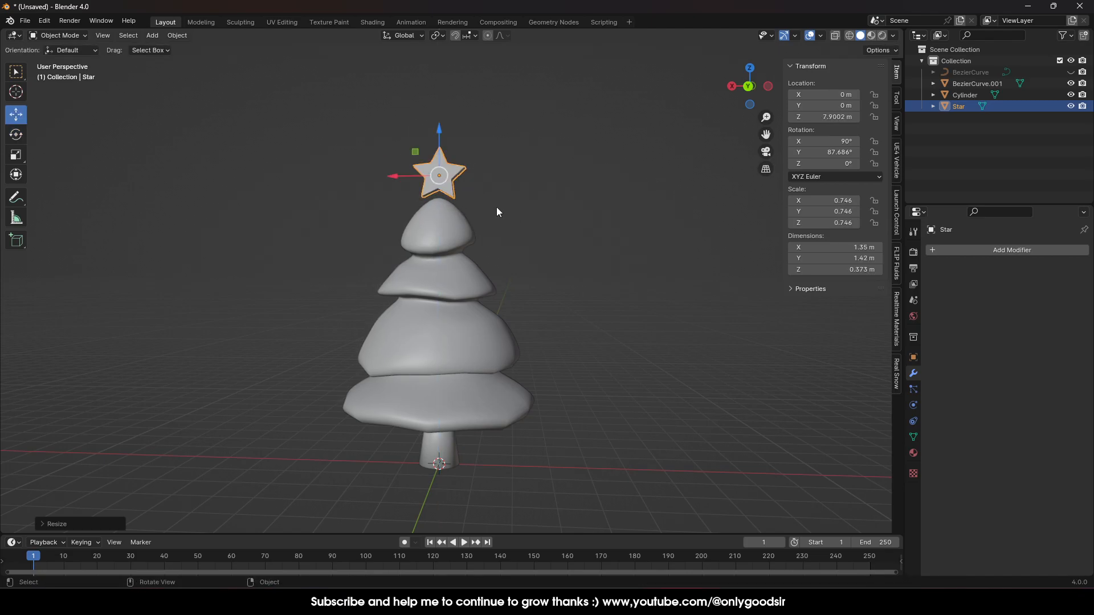
left_click_drag(439, 131, 441, 137)
mouse_move(512, 217)
middle_mouse_down()
mouse_move(502, 255)
mouse_move(542, 276)
mouse_move(651, 290)
mouse_move(563, 262)
mouse_move(518, 205)
middle_mouse_up()
left_click_drag(474, 145, 468, 116)
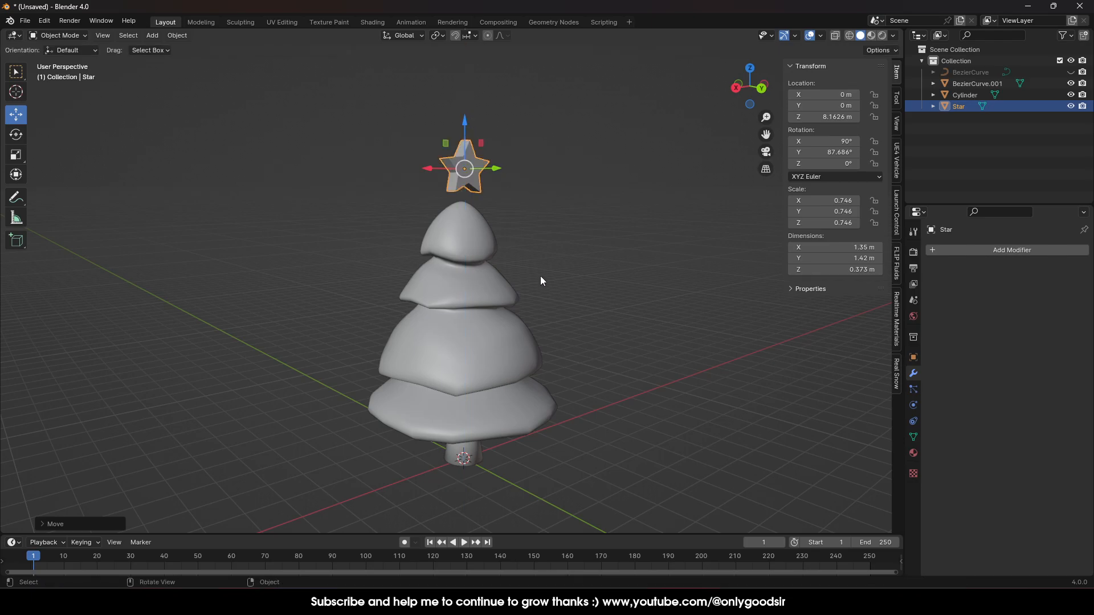
middle_click_drag(596, 446, 532, 227)
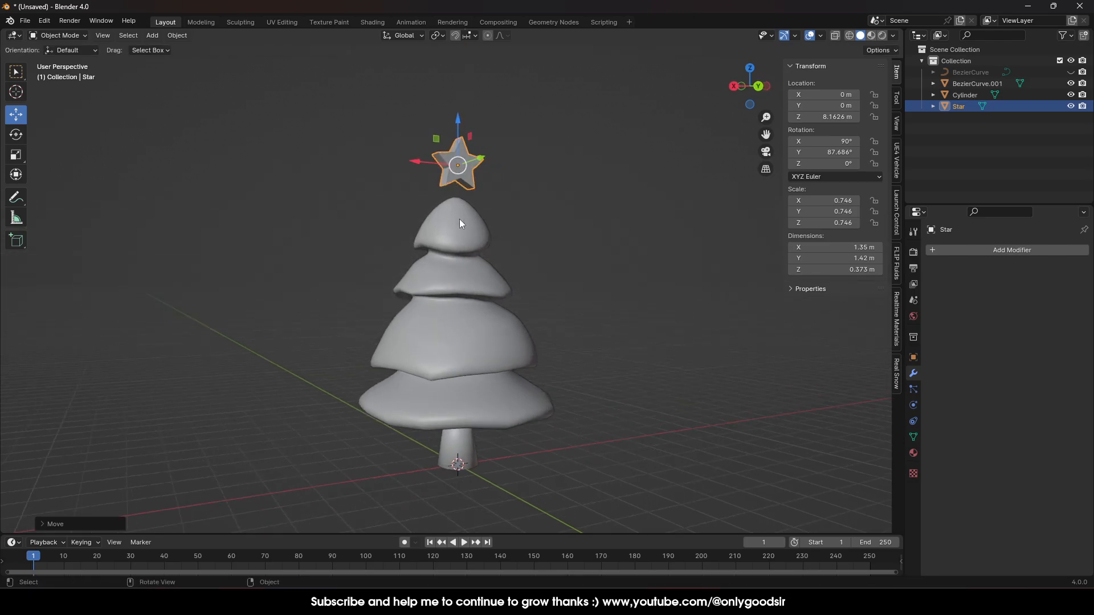
- Duplicate the trunk and raise the copy along the Z axis to the treetop just below the star
left_click(460, 465)
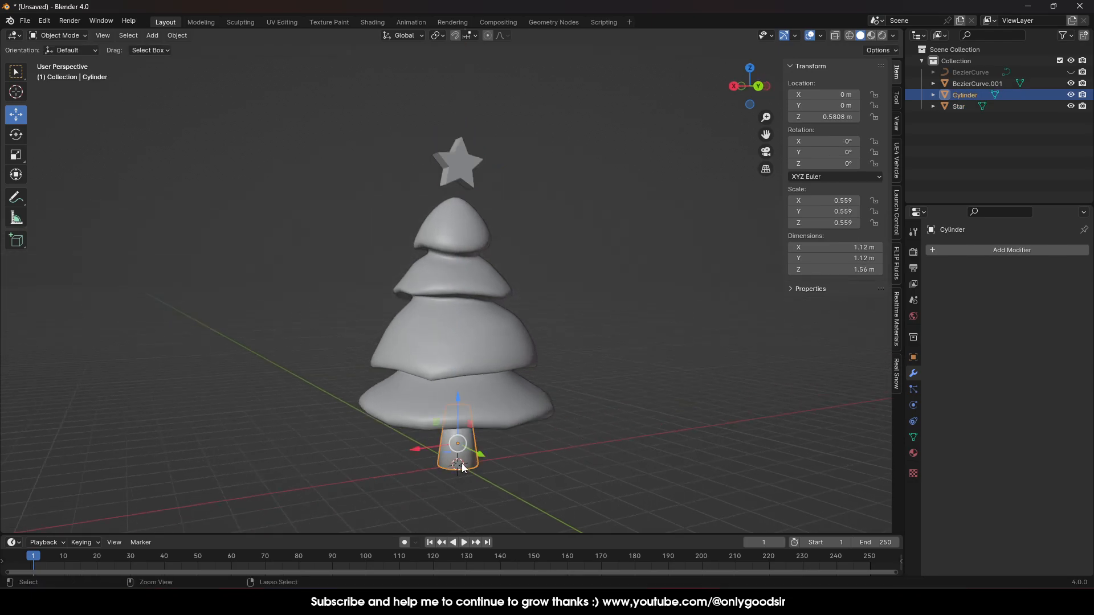
key("ctrl+c")
key("ctrl+v")
left_click_drag(462, 410, 456, 95)
- Scale the trunk copy down into a thin stem connecting the treetop to the star, and deselect it
key("s")
left_click(506, 231)
key("s")
left_click(550, 213)
key("shift+space")
key("s")
left_click(624, 179)
middle_click_drag(595, 228, 543, 240)
mouse_move(527, 265)
middle_mouse_down("ctrl")
mouse_move(525, 210)
mouse_move(559, 262)
mouse_move(538, 270)
middle_mouse_up("ctrl")
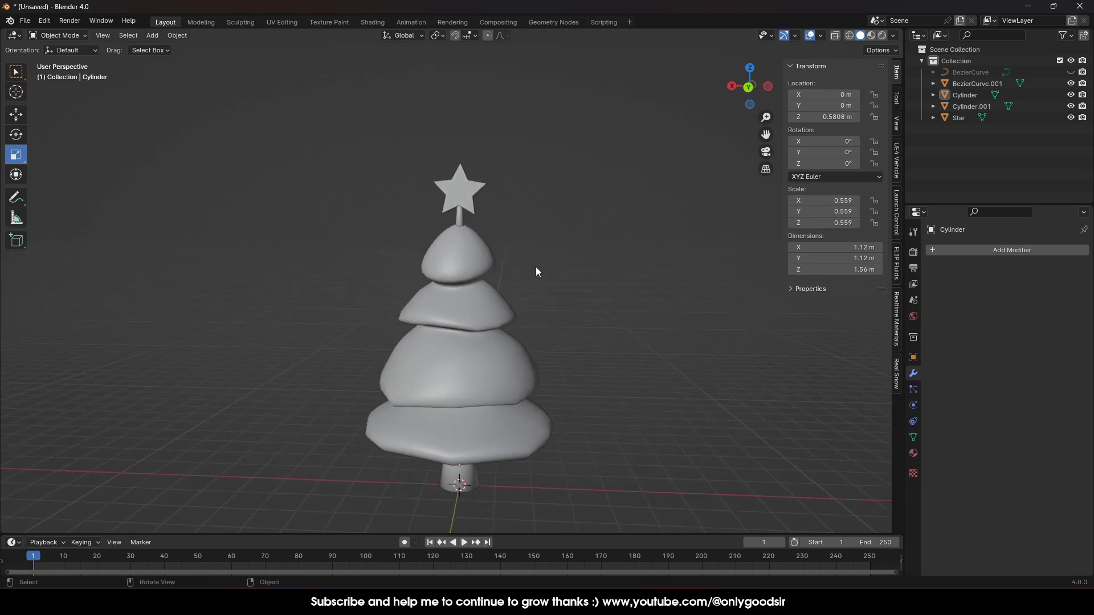
- Add a Subdivision Surface modifier to the star with a viewport level of 2
left_click(480, 188)
middle_click_drag(544, 356, 527, 332)
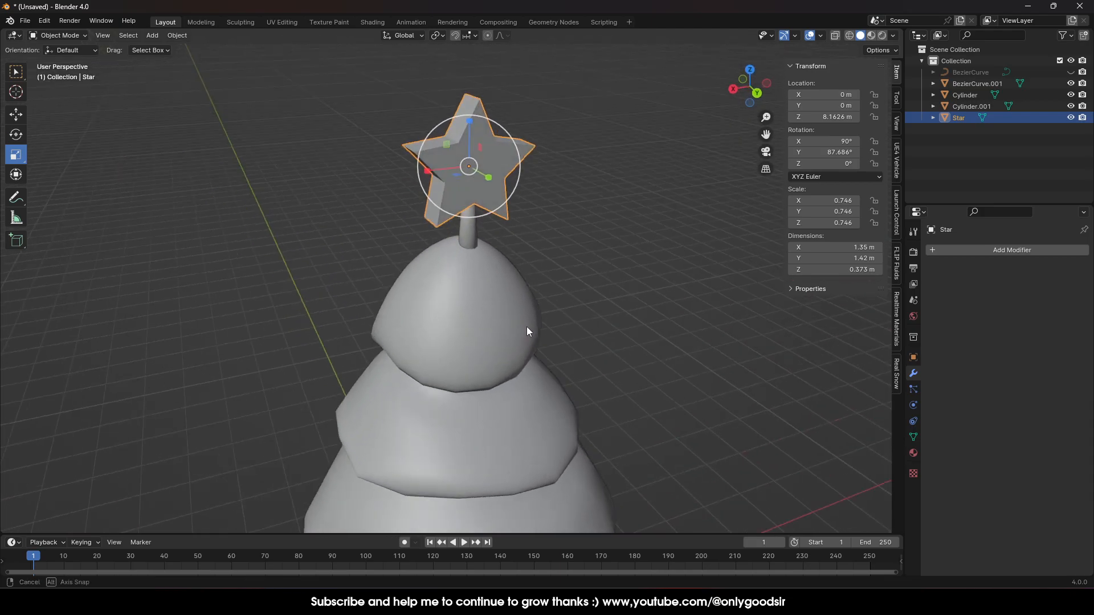
middle_click_drag(530, 272, 557, 278)
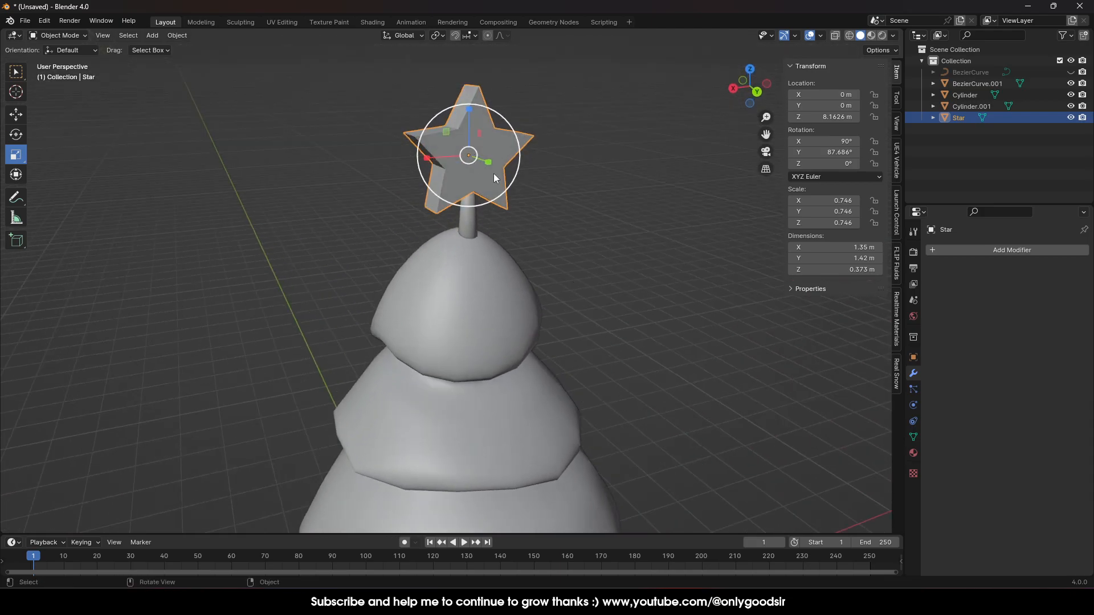
left_click(996, 252)
mouse_move(962, 254)
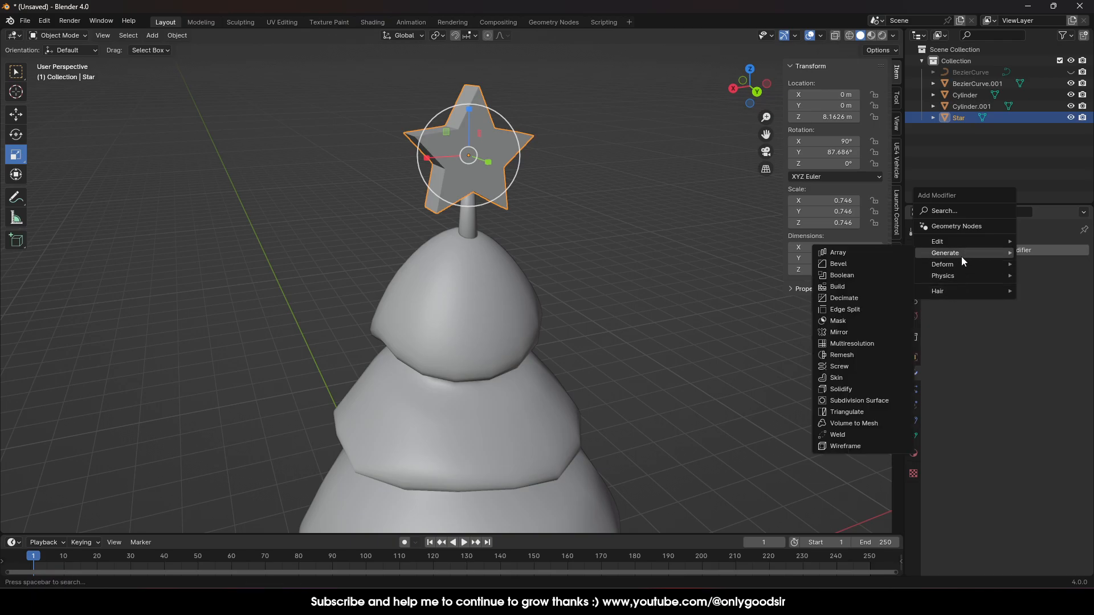
left_click(860, 401)
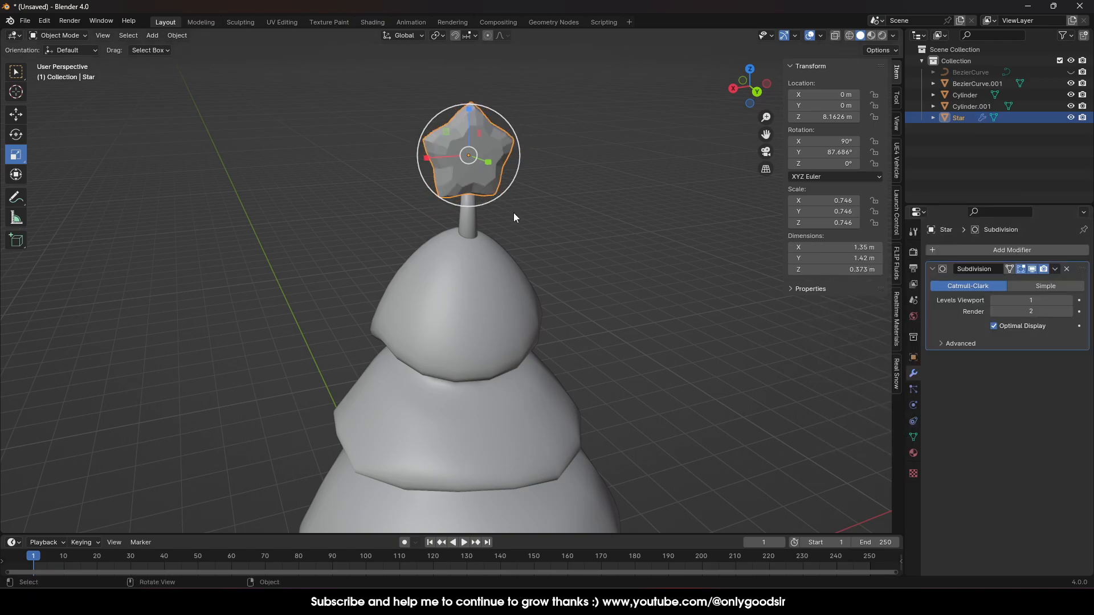
scroll(532, 227, "up", 3)
left_click(1067, 301)
middle_click_drag(606, 170, 563, 268, "shift")
- Shade the star smooth and compare its shape with the snow globe reference on Pinterest in the browser
right_click(503, 156)
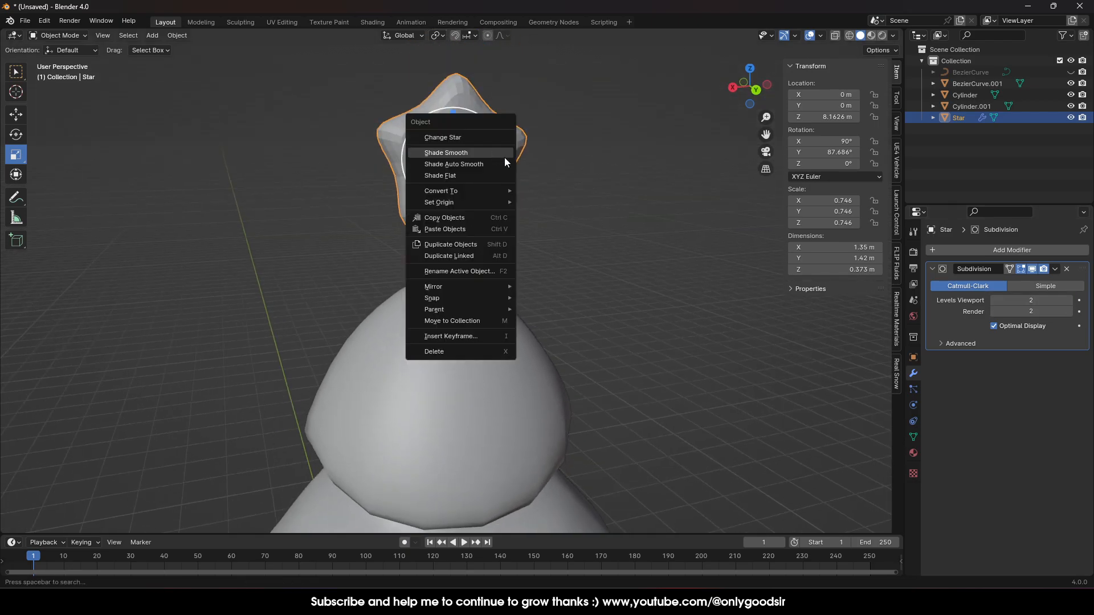
left_click(487, 152)
left_click(535, 171)
left_click(484, 158)
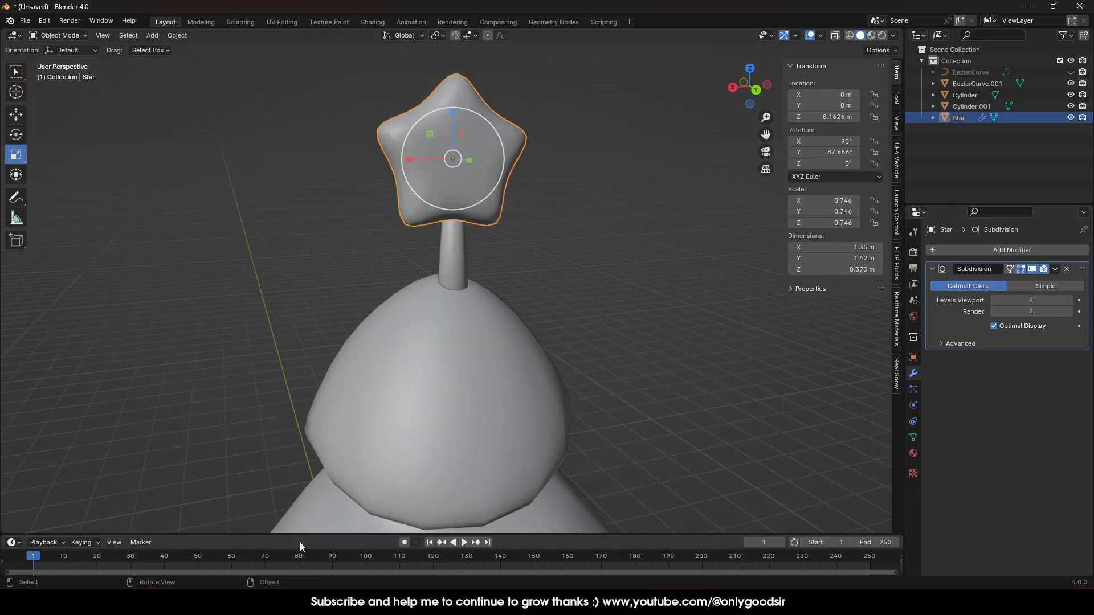
key("alt+Tab")
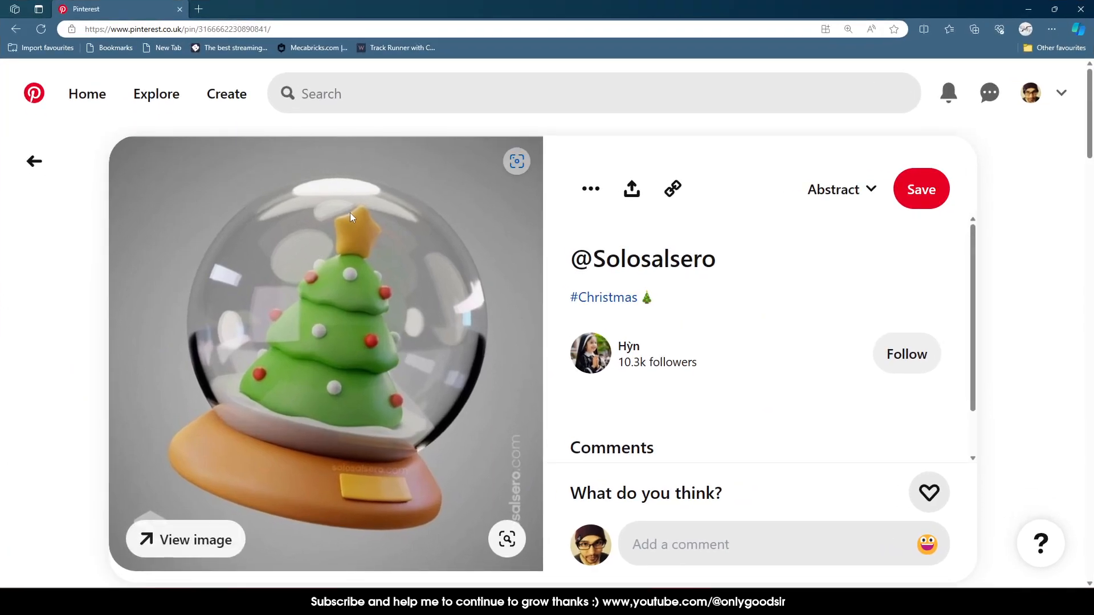
left_click(1030, 10)
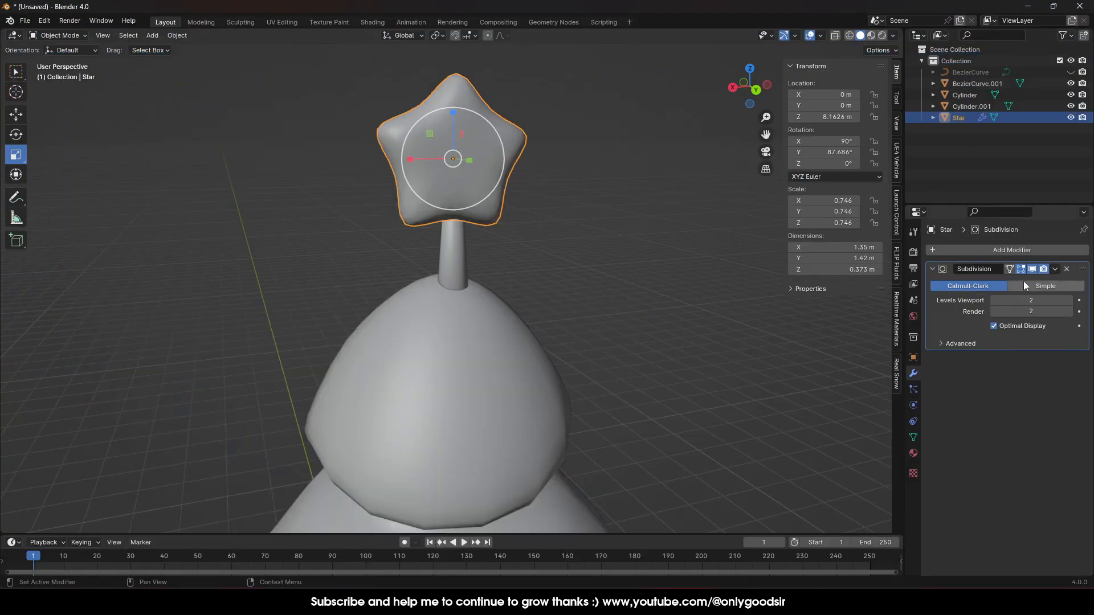
- Add a Bevel modifier to the star, place it above the Subdivision modifier, and set its amount to 0.14 m
left_click(1027, 249)
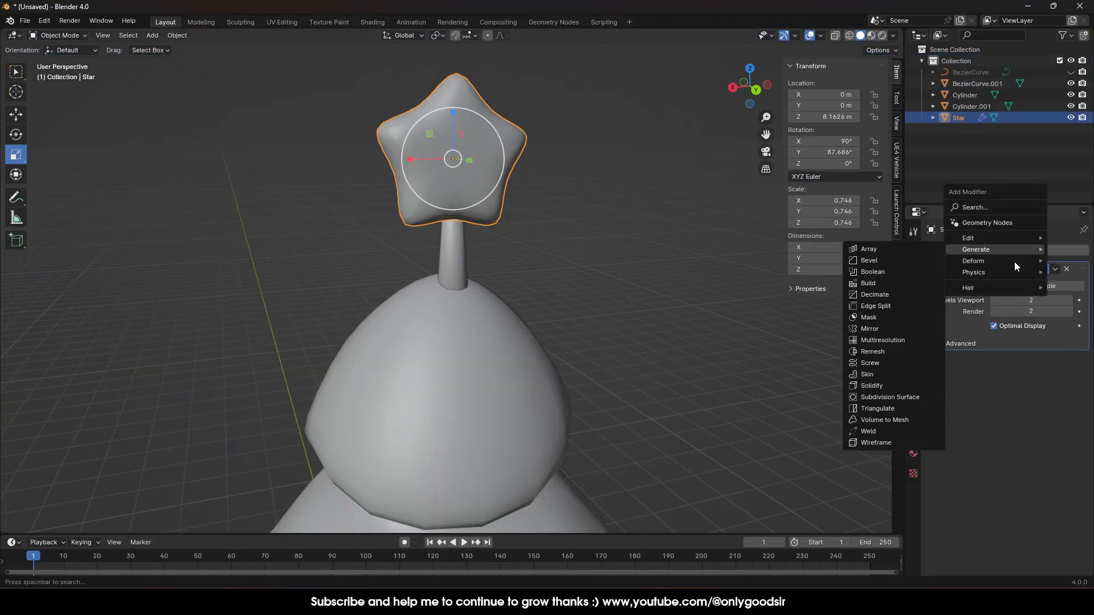
left_click(909, 261)
left_click_drag(1082, 376, 1087, 271)
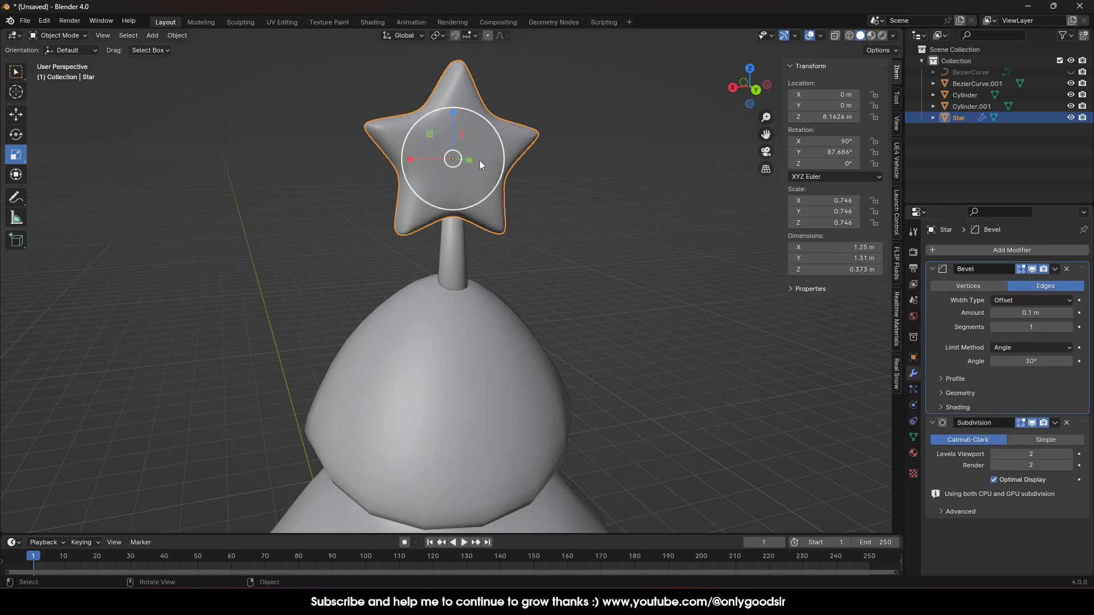
mouse_move(1031, 312)
left_mouse_down()
mouse_move(1048, 313)
mouse_move(1032, 313)
left_mouse_up()
left_click(624, 343)
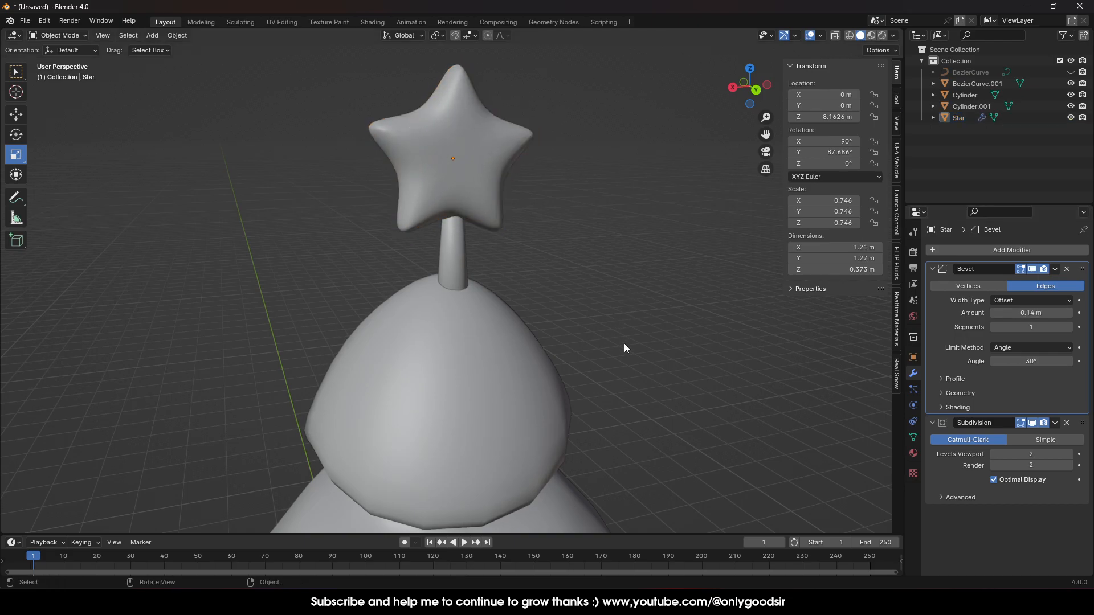
- Examine the whole tree with its star from several distances and angles
scroll(624, 343, "down", 5)
middle_click_drag(651, 412, 638, 387)
scroll(597, 398, "down", 2)
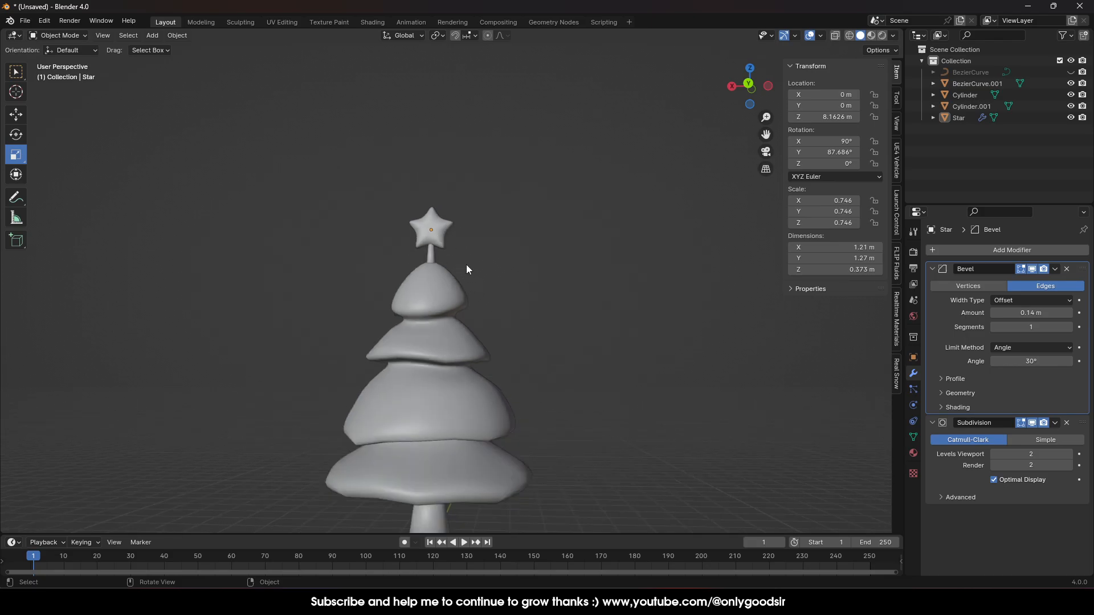
scroll(496, 305, "down", 1)
middle_click_drag(483, 342, 492, 308, "shift")
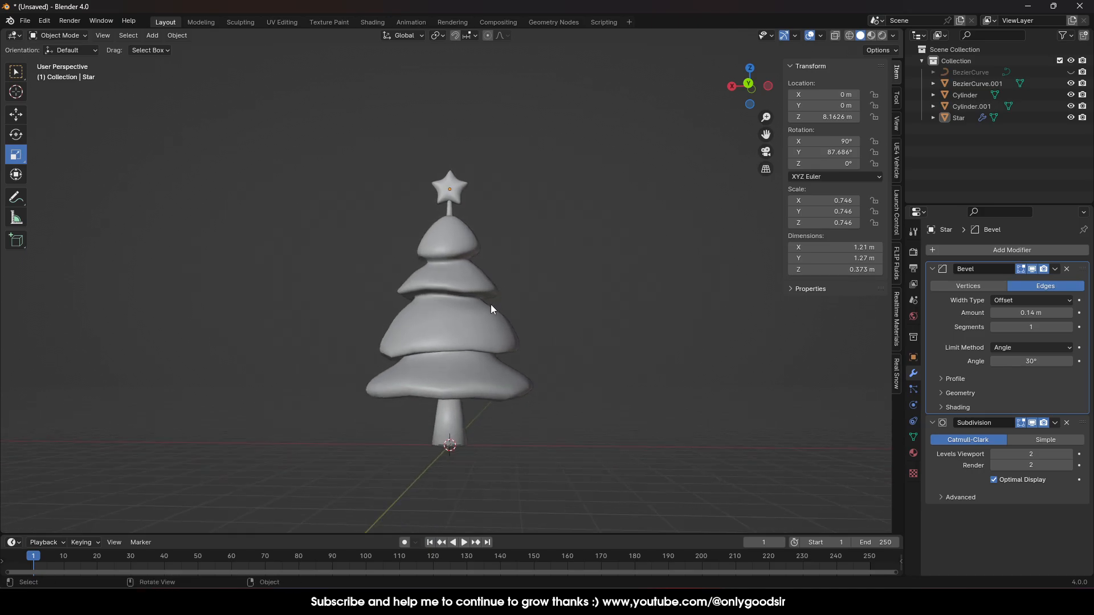
scroll(493, 321, "up", 2)
scroll(495, 289, "up", 2)
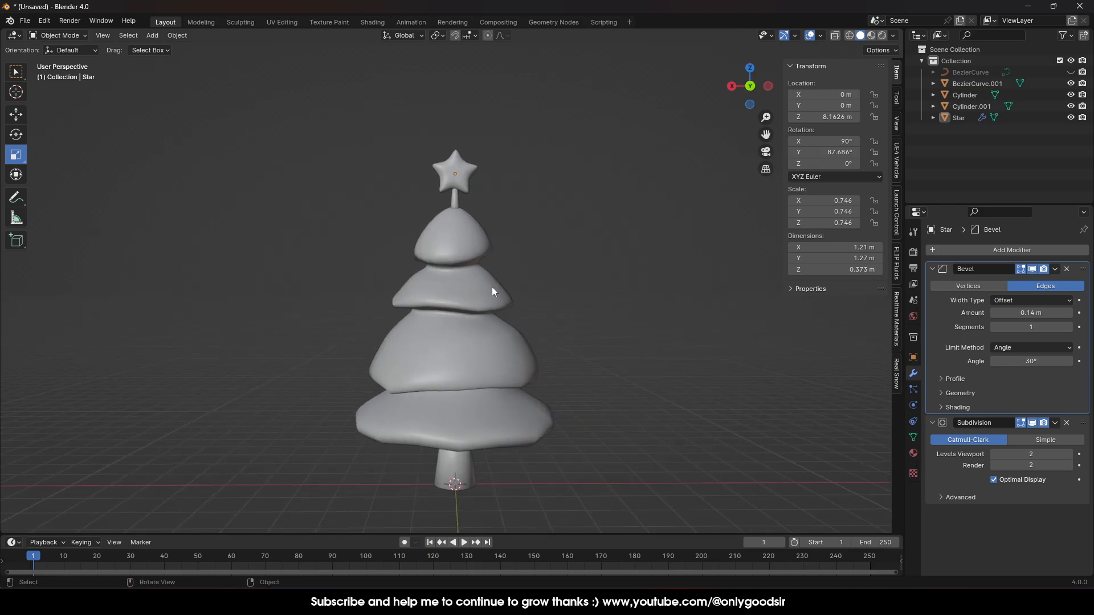
scroll(477, 349, "down", 2)
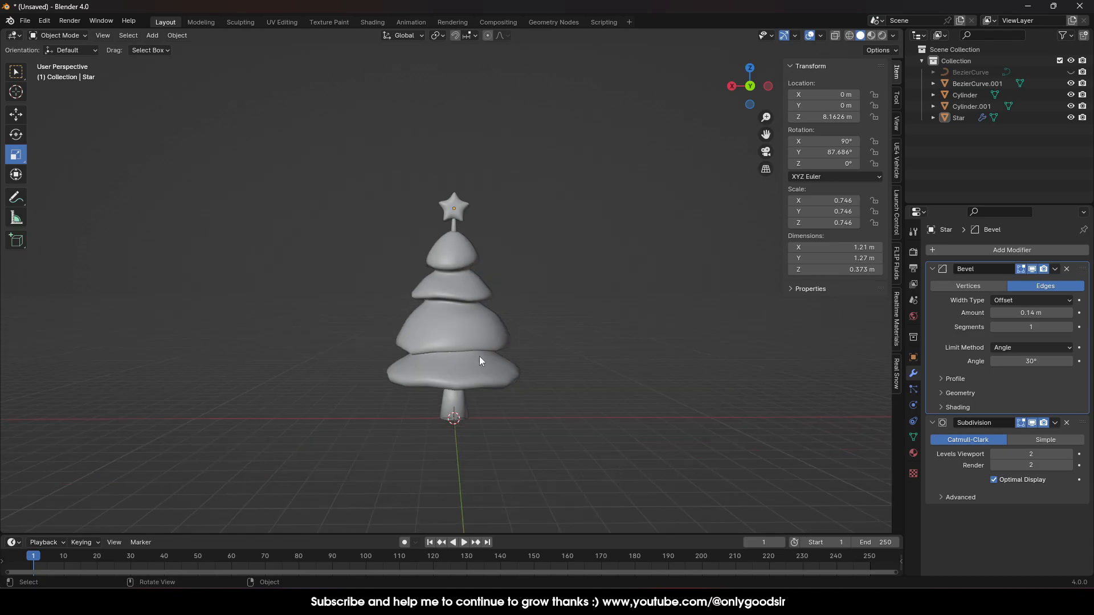
middle_click_drag(470, 368, 492, 436)
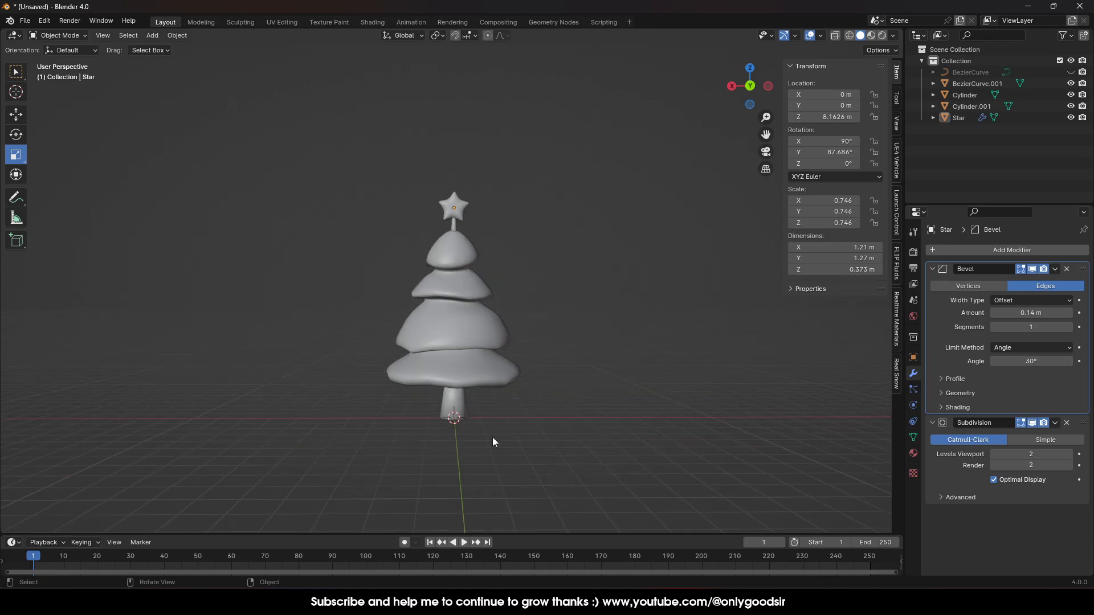
- Add a cylinder at the origin as the base and scale it uniformly to about 4.2
left_click(154, 36)
mouse_move(161, 49)
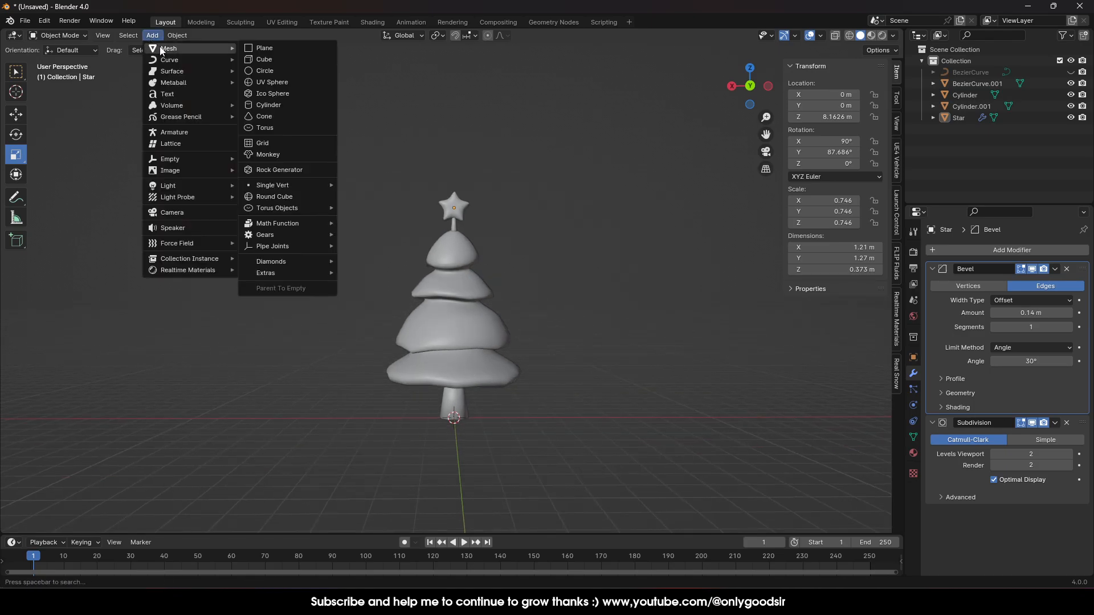
left_click(272, 106)
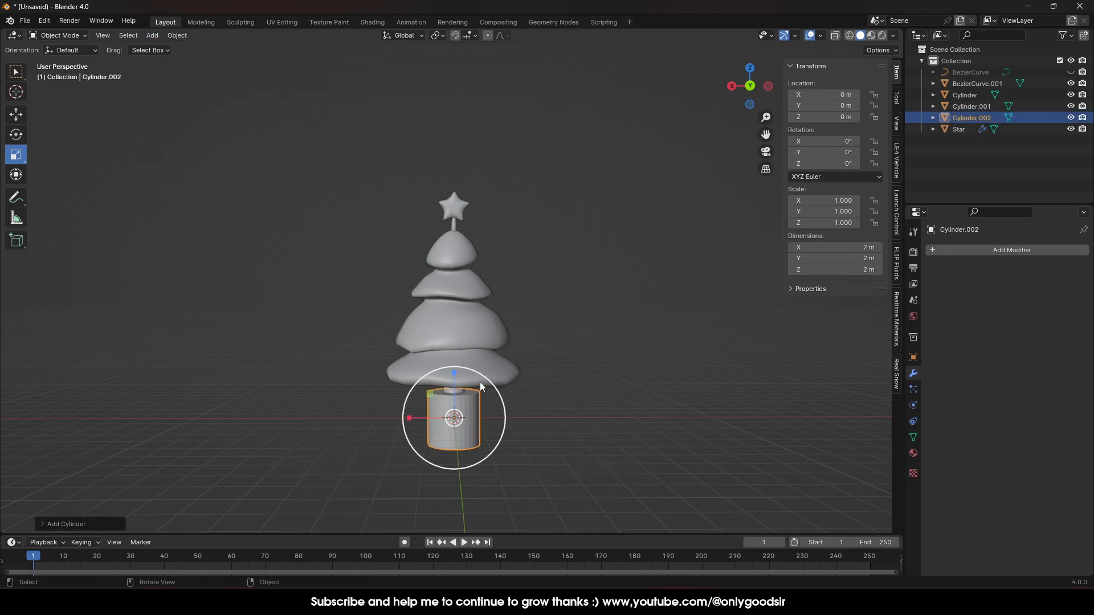
key("s")
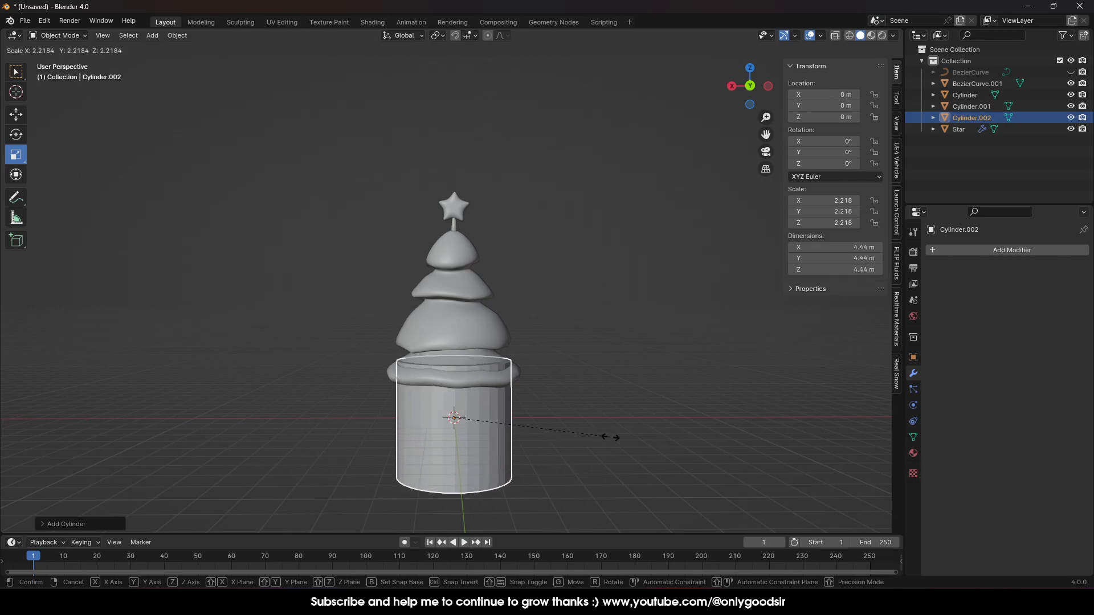
left_click(753, 431)
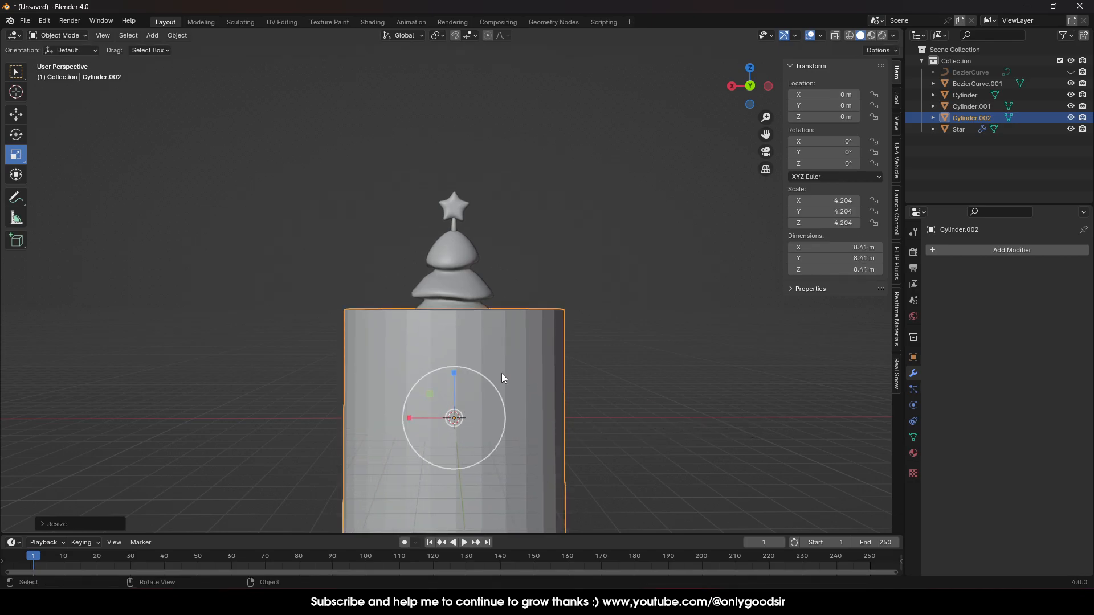
- Flatten the base cylinder to a Z scale of about 0.42, lower it to about -0.106 m under the trunk, and deselect it
mouse_move(456, 374)
left_mouse_down()
mouse_move(453, 406)
mouse_move(450, 384)
left_mouse_up()
mouse_move(452, 375)
middle_mouse_down()
mouse_move(509, 387)
mouse_move(465, 373)
middle_mouse_up()
left_click_drag(461, 372, 462, 384)
left_click_drag(467, 368, 465, 373)
middle_click_drag(570, 427, 547, 431)
left_click(676, 303)
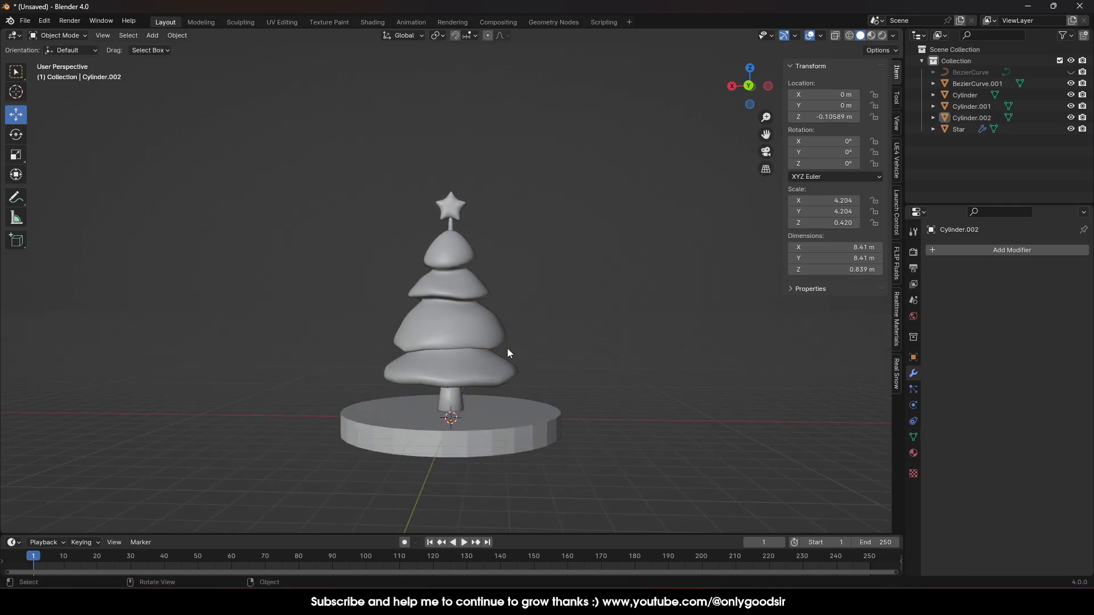
- Apply the scale of the round base cylinder
scroll(523, 377, "up", 2)
middle_click_drag(523, 377, 519, 284, "shift")
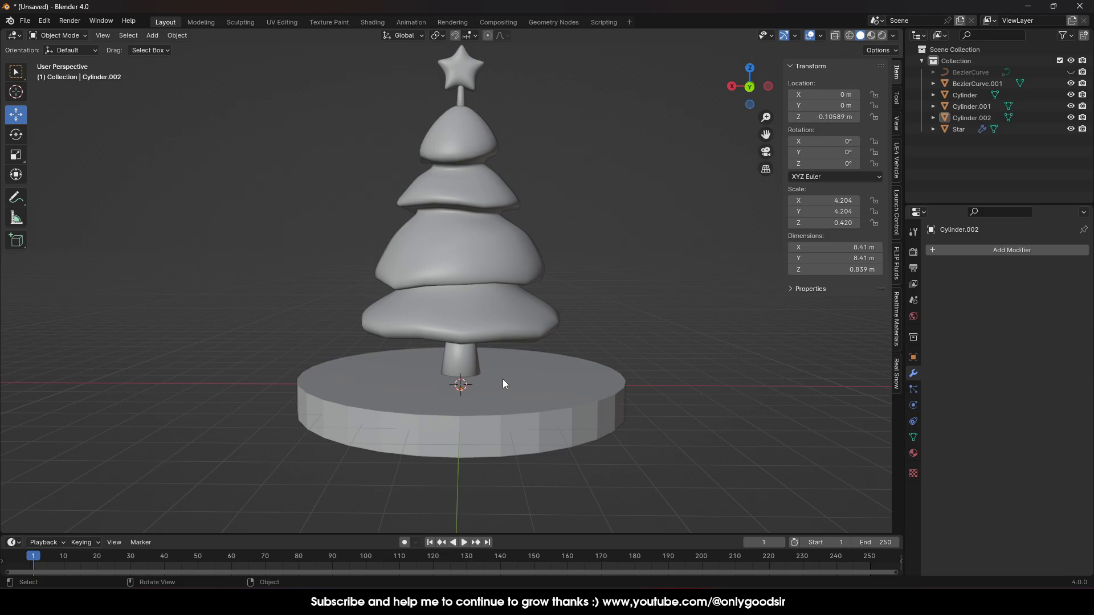
middle_click_drag(476, 371, 465, 343)
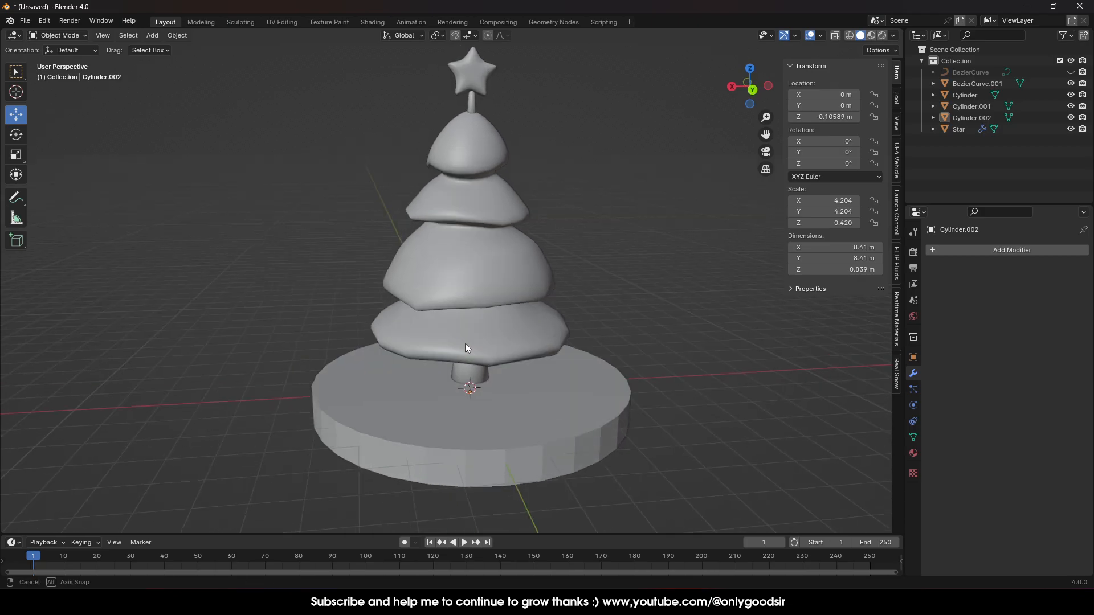
middle_click_drag(498, 393, 498, 369)
left_click(459, 400)
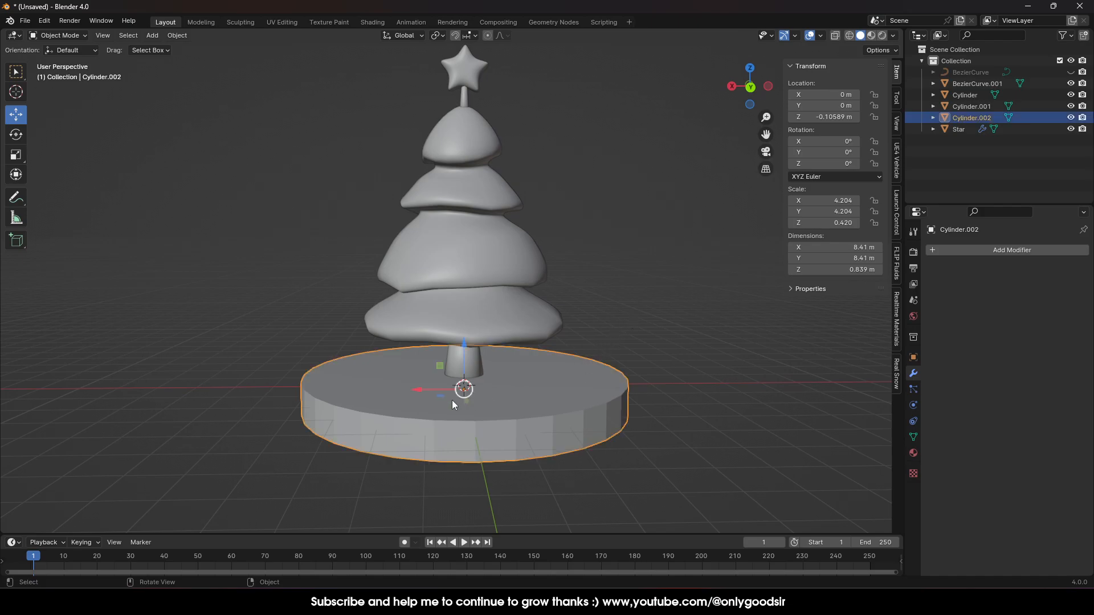
scroll(534, 414, "up", 3)
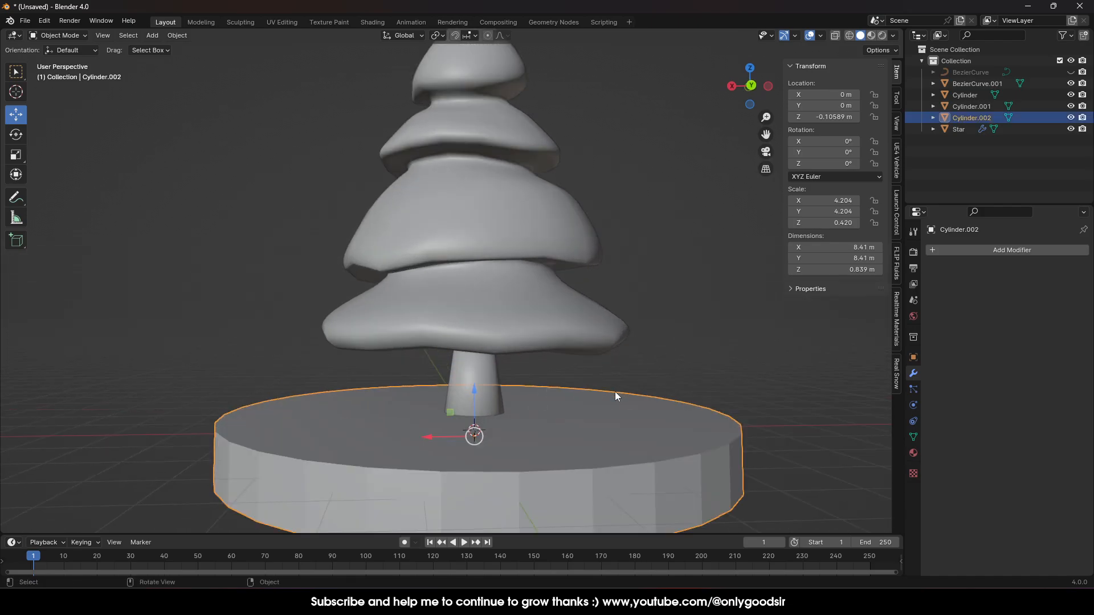
scroll(560, 387, "down", 2)
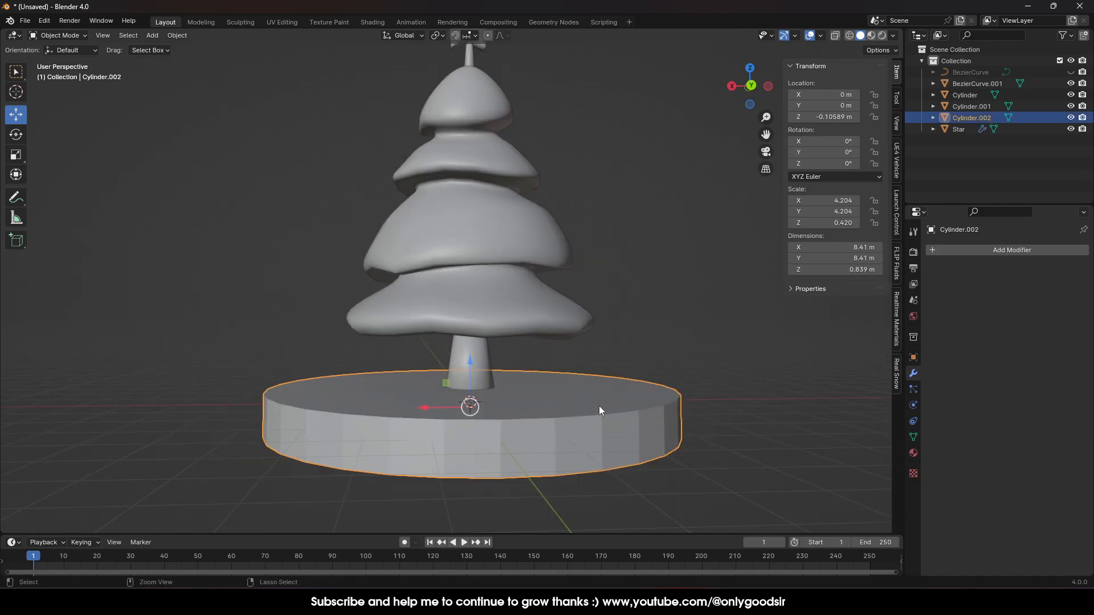
key("ctrl+a")
left_click(558, 428)
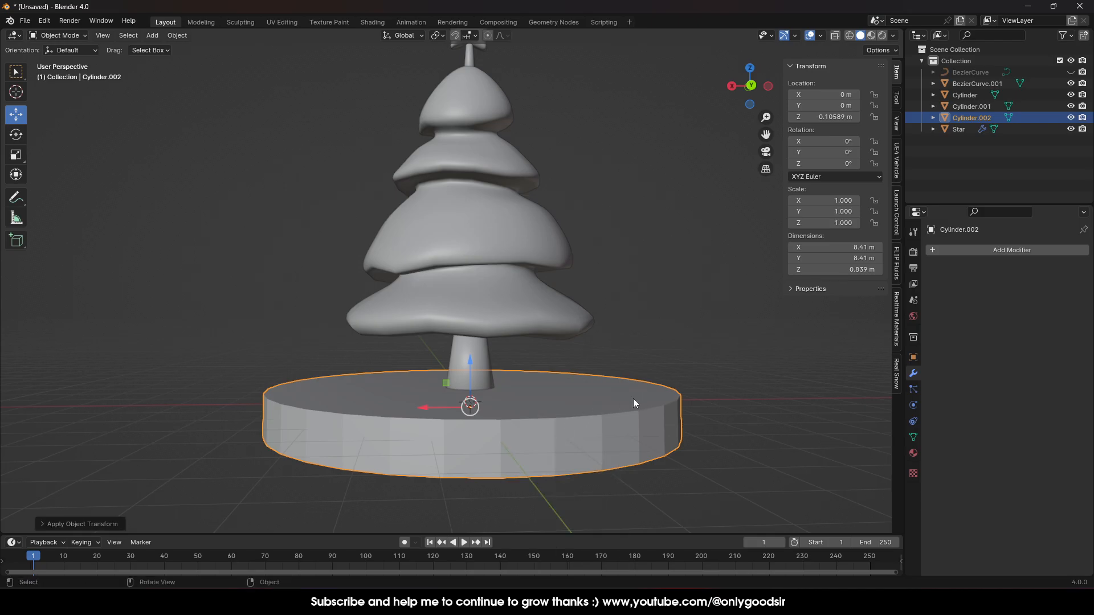
- Add a Bevel modifier to the base cylinder with 2 segments and an amount of 0.176 m
left_click(968, 248)
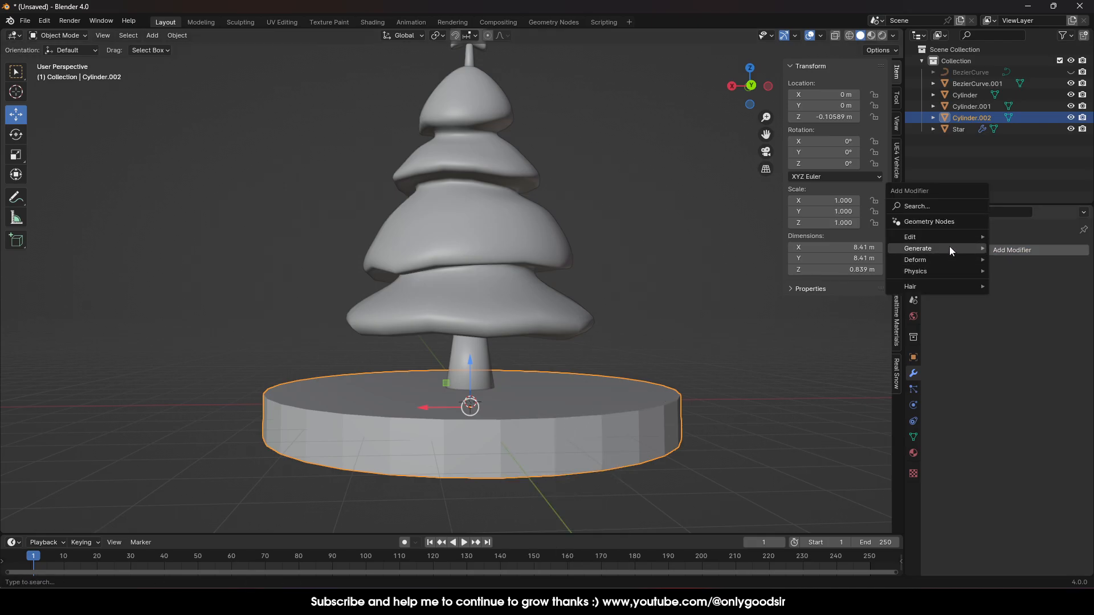
mouse_move(949, 246)
left_click(1022, 261)
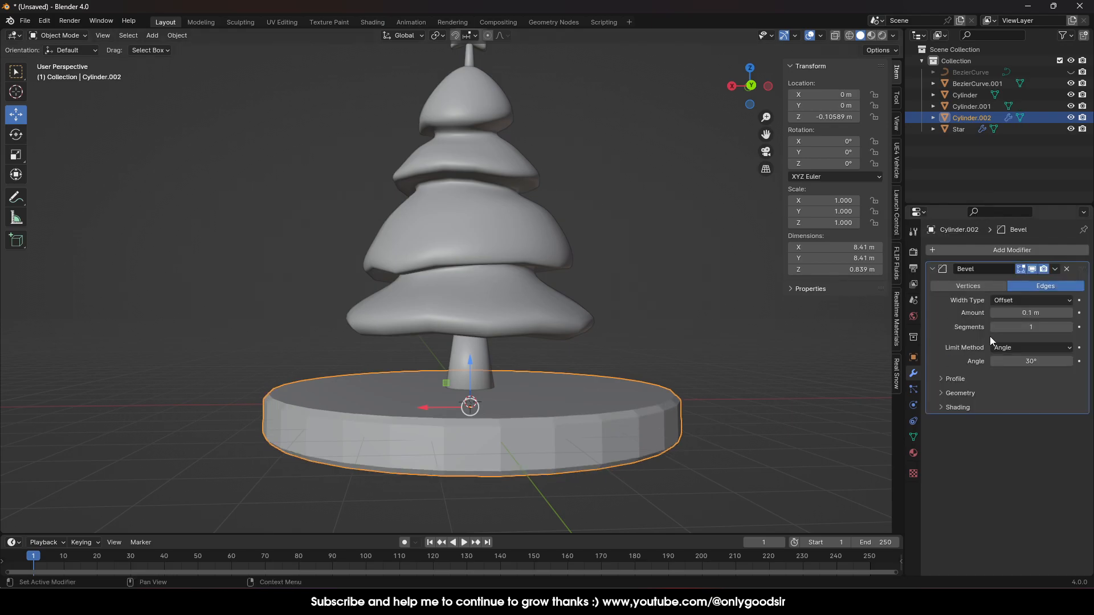
left_click(1069, 328)
left_click_drag(1031, 313, 1054, 313)
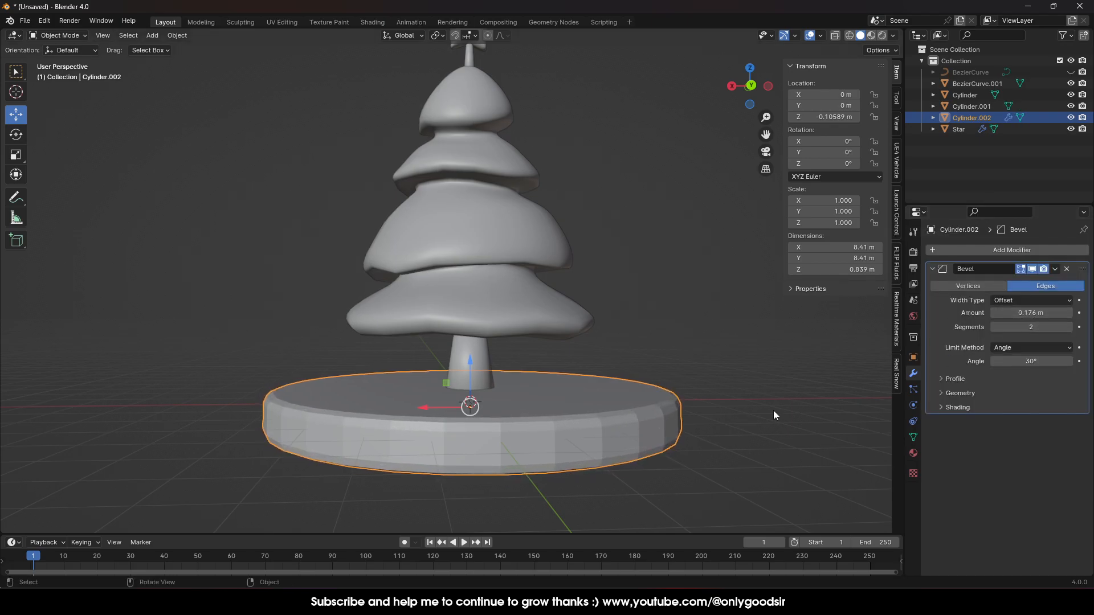
- Shade the base cylinder smooth and deselect it
right_click(293, 410)
left_click(271, 375)
key("alt+a")
left_click(302, 403)
left_click(656, 357)
- Examine the tree on its rounded base from several distances and angles
scroll(622, 308, "down", 2)
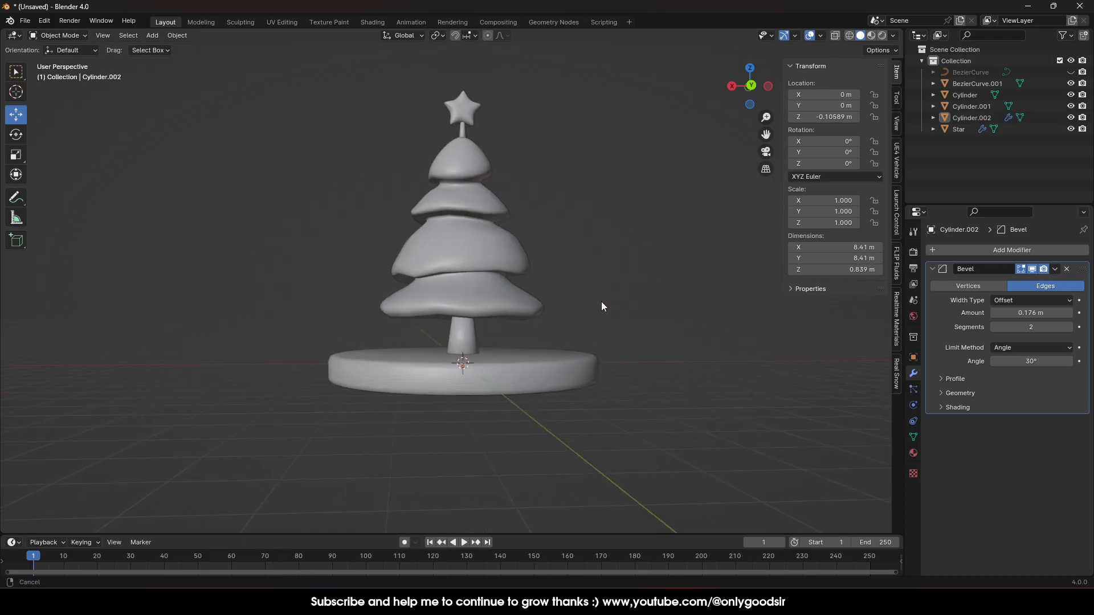
middle_click_drag(604, 299, 579, 333, "shift")
scroll(579, 333, "up", 1)
scroll(567, 343, "up", 1)
scroll(601, 372, "down", 3)
middle_click_drag(487, 391, 482, 401)
scroll(482, 401, "up", 1)
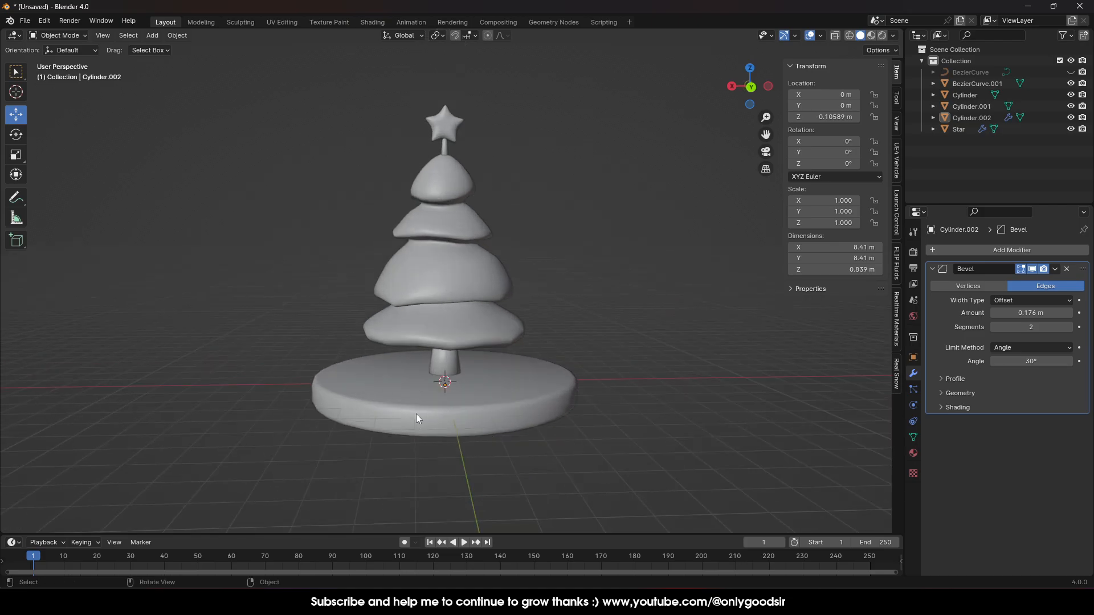
- Search the add-on preferences for "rea" to check the Real Snow add-on, close them, and show its snow settings
left_click(45, 22)
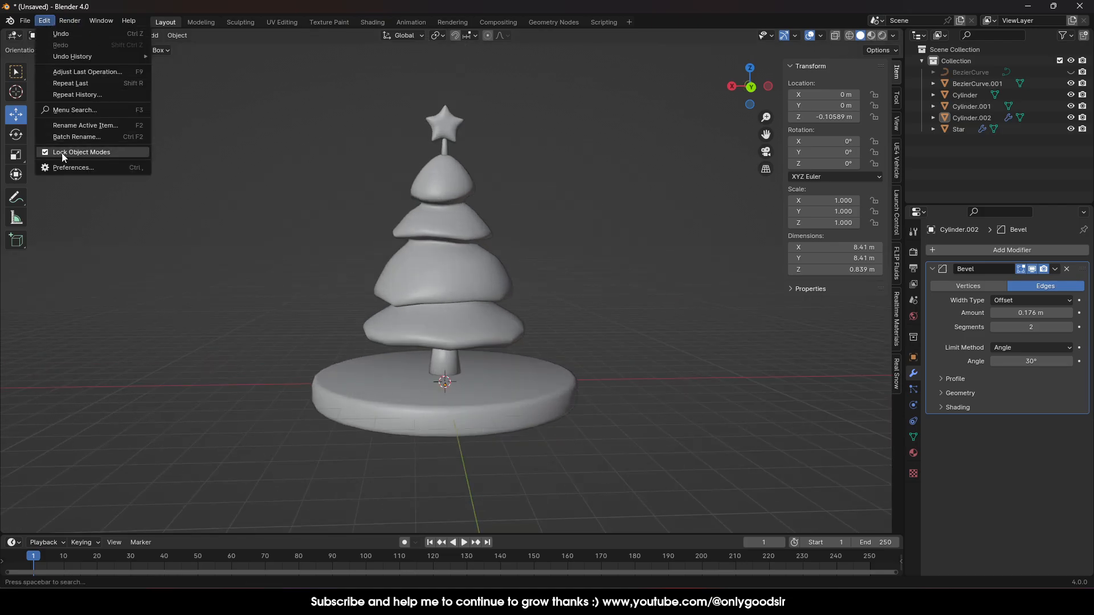
left_click(77, 166)
left_click(322, 44)
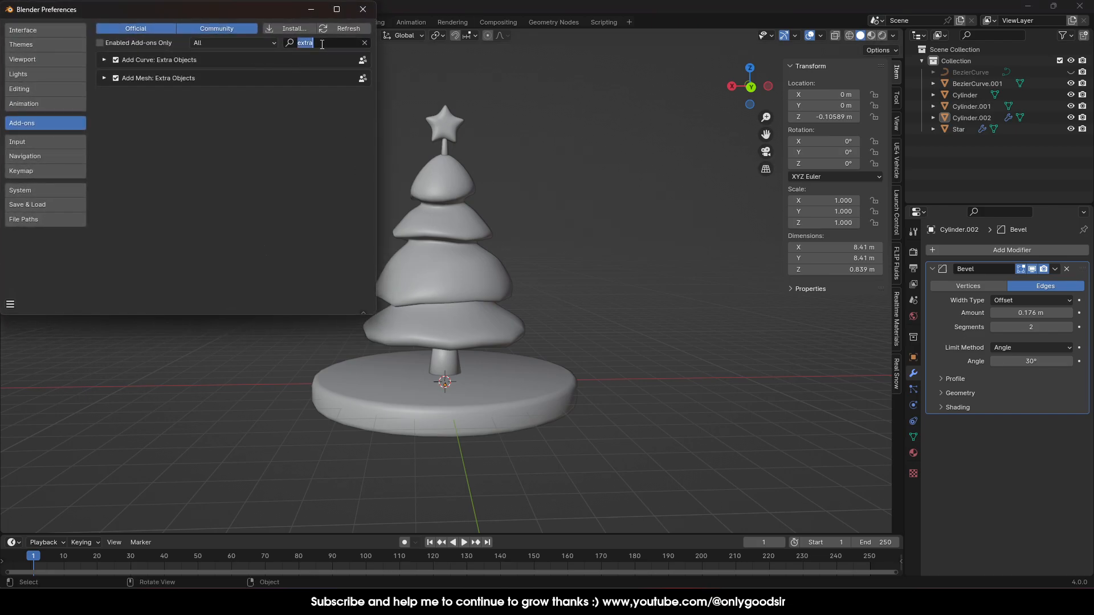
type("rea")
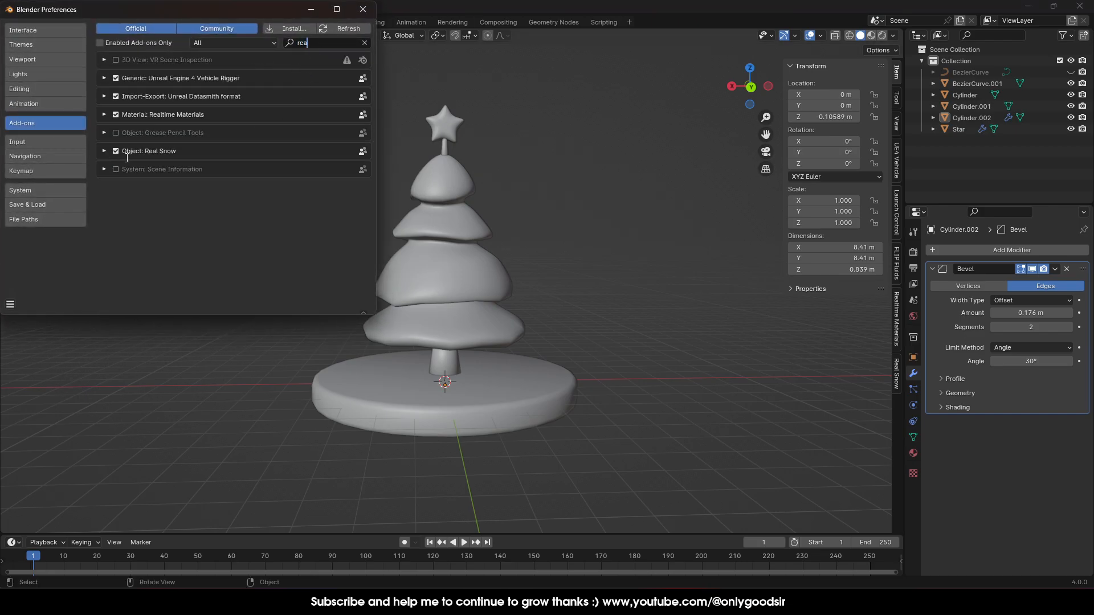
left_click(367, 12)
left_click(897, 373)
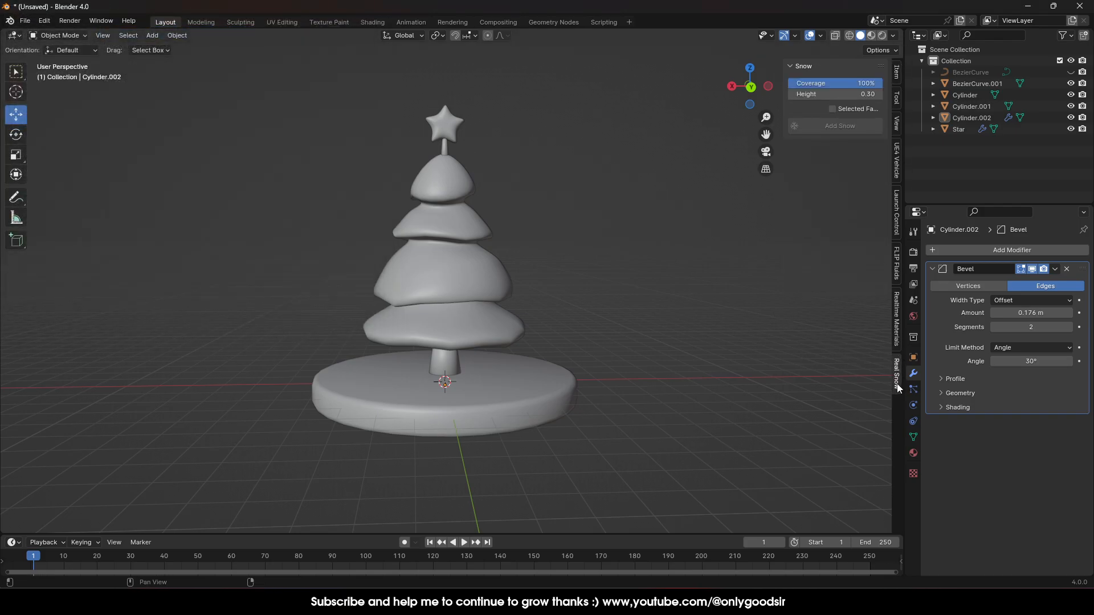
- Try covering the base cylinder with Real Snow at 100% coverage and 0.30 height, and delete that snow layer
left_click(484, 394)
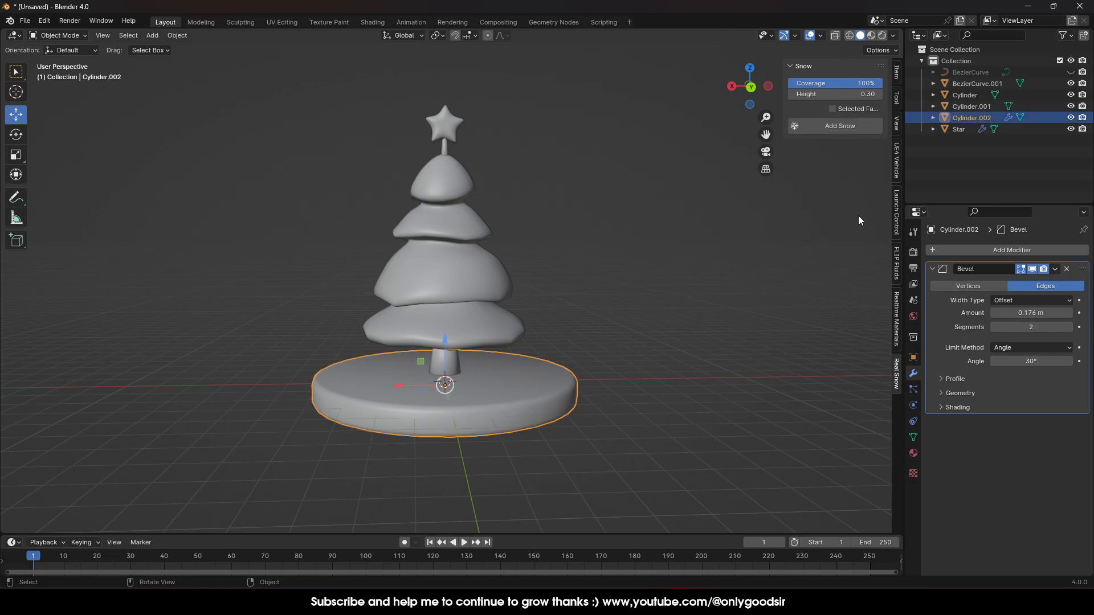
left_click(843, 125)
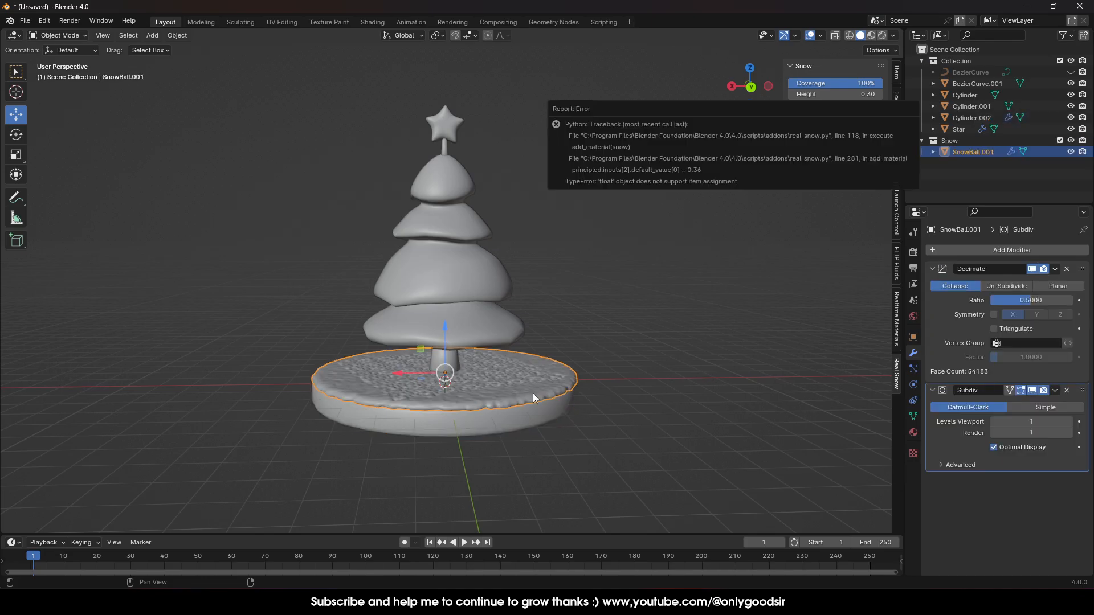
middle_click_drag(484, 364, 435, 368)
scroll(428, 432, "up", 2)
middle_click_drag(530, 440, 555, 457)
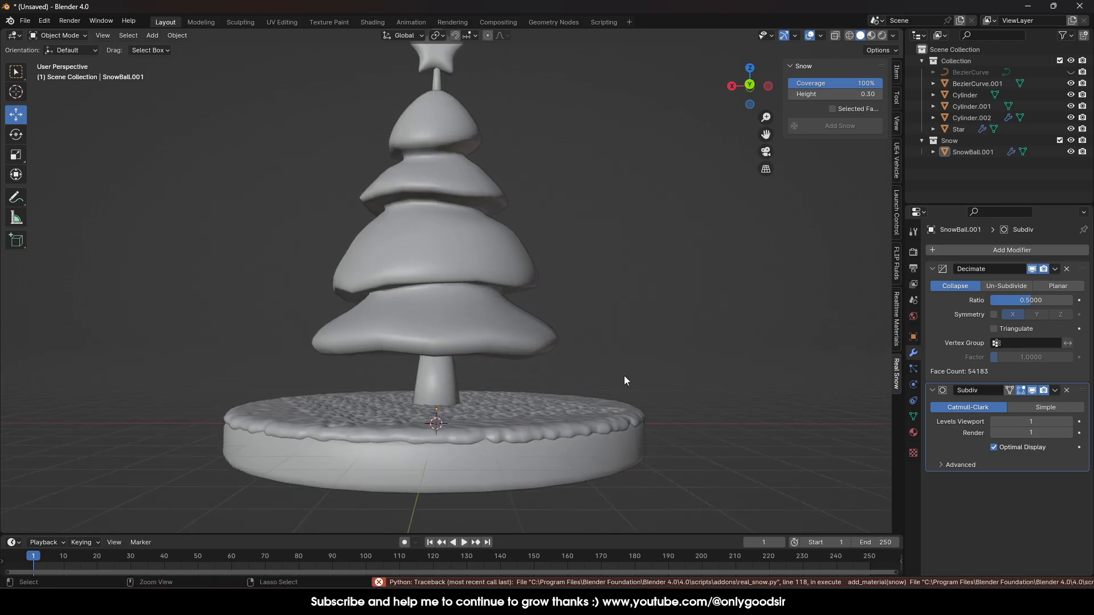
left_click(539, 422)
key("Delete")
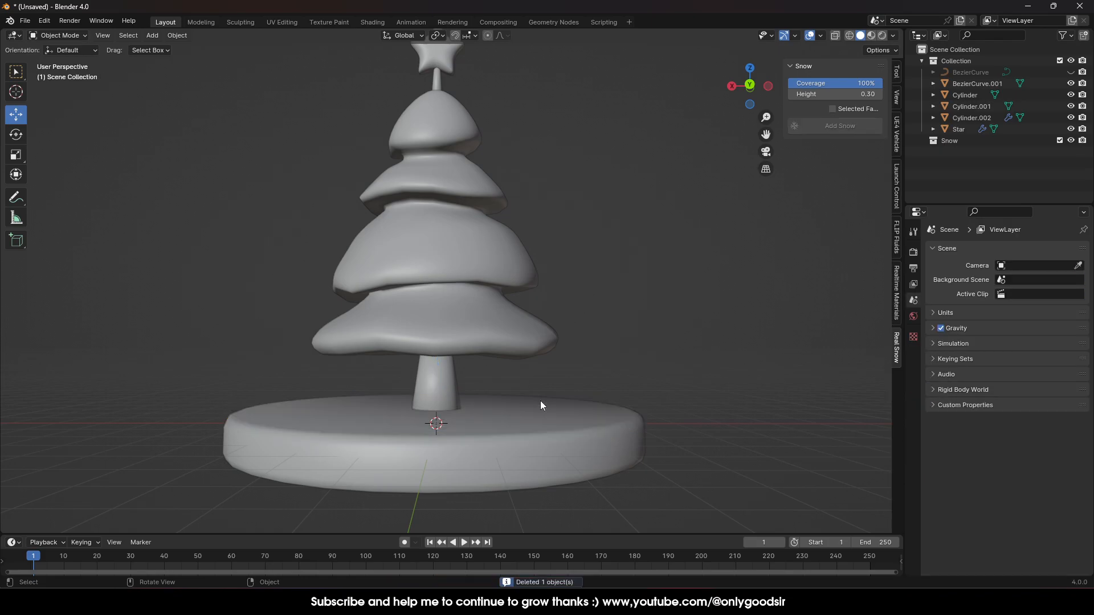
- Set the snow height to 0.45, add snow to the base cylinder at 100% coverage, and deselect it
left_click_drag(835, 94, 844, 94)
left_click(553, 431)
left_click(842, 126)
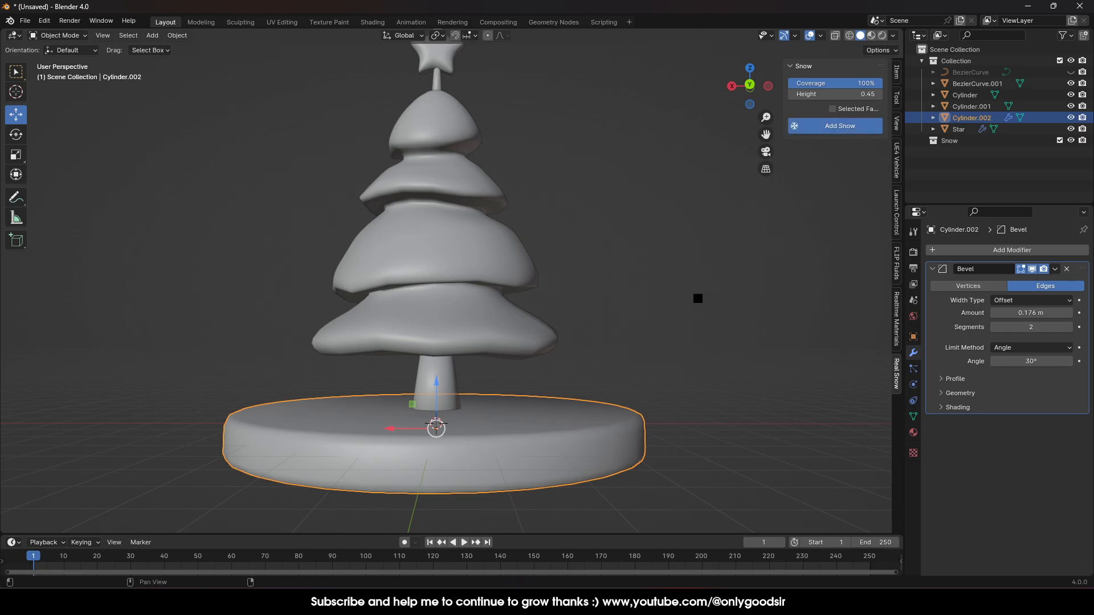
left_click(695, 319)
middle_click_drag(561, 381, 460, 404)
scroll(545, 391, "down", 2)
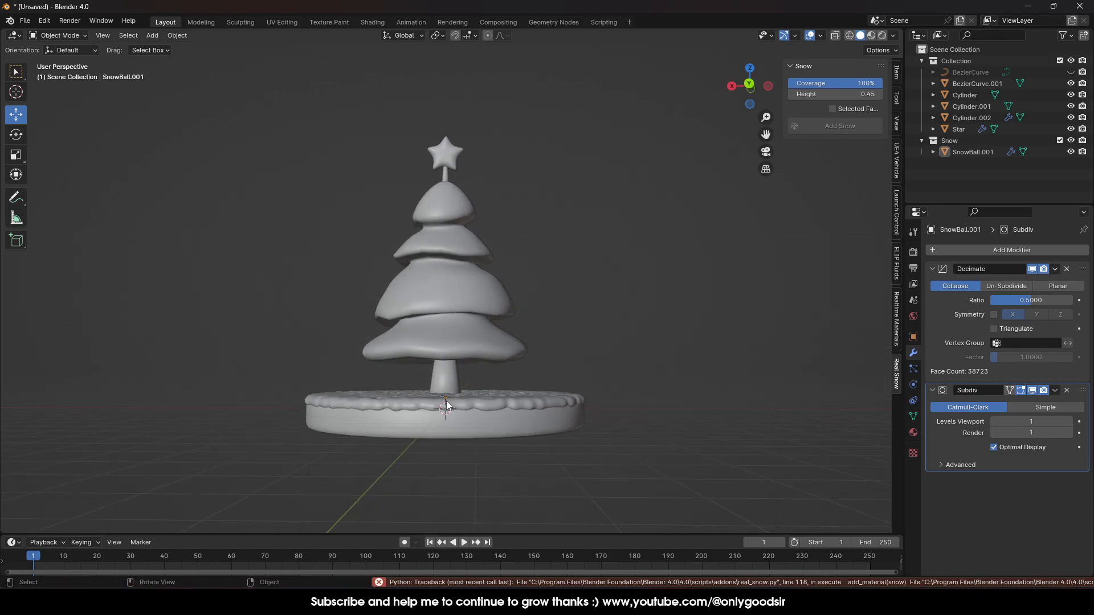
- Add a second snow layer over the base's existing snow with a height of 0.38, and deselect it
middle_click_drag(555, 382, 544, 412)
left_click(546, 399)
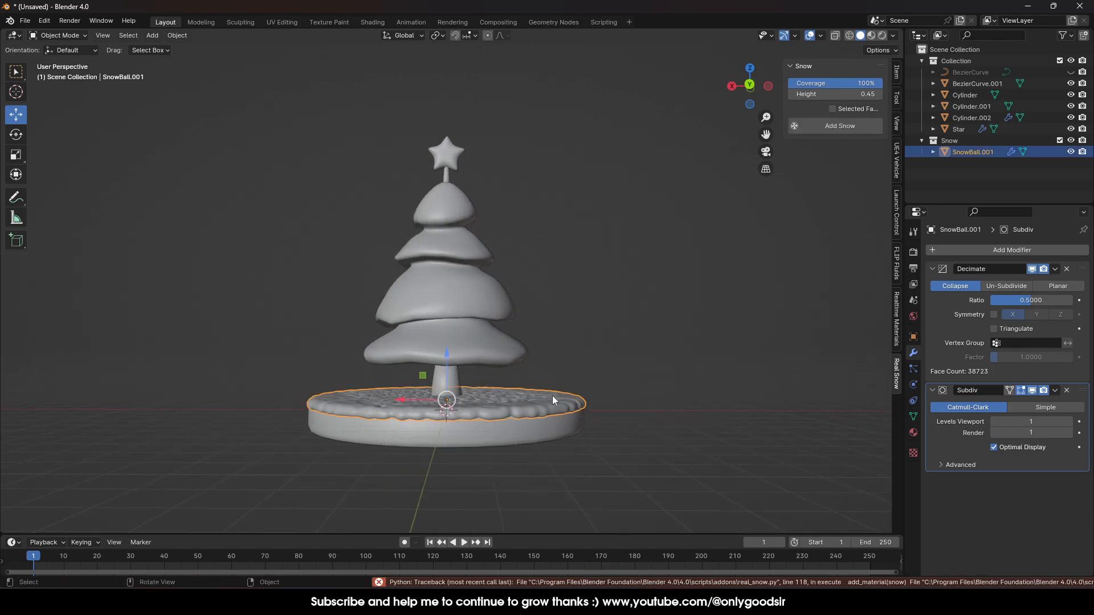
left_click_drag(836, 94, 821, 94)
left_click(849, 126)
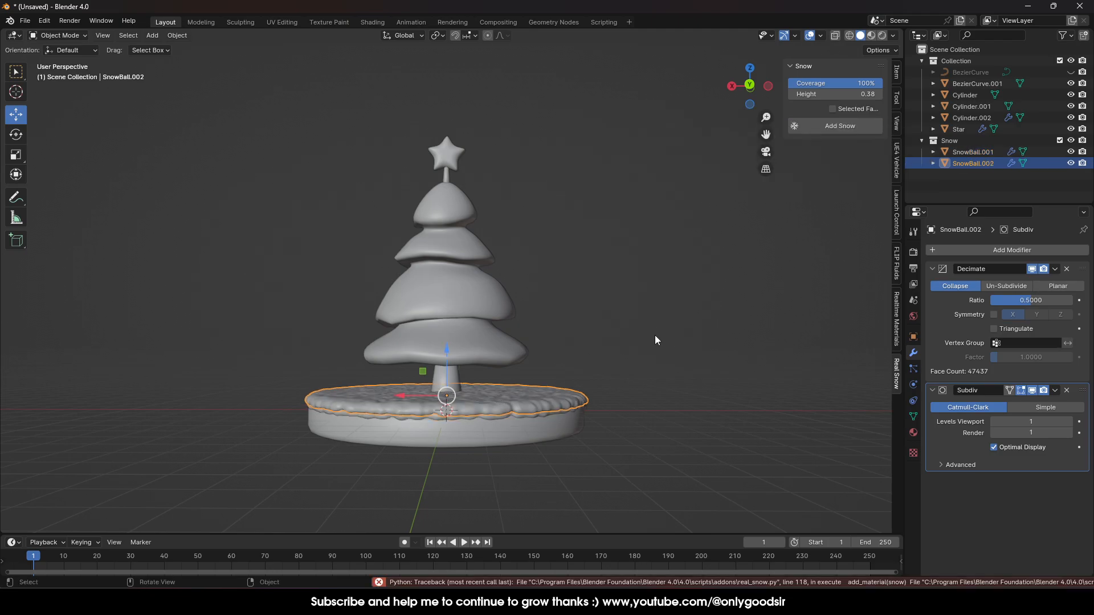
left_click(586, 392)
scroll(589, 408, "up", 1)
middle_click_drag(590, 409, 590, 368, "shift")
scroll(590, 368, "up", 1)
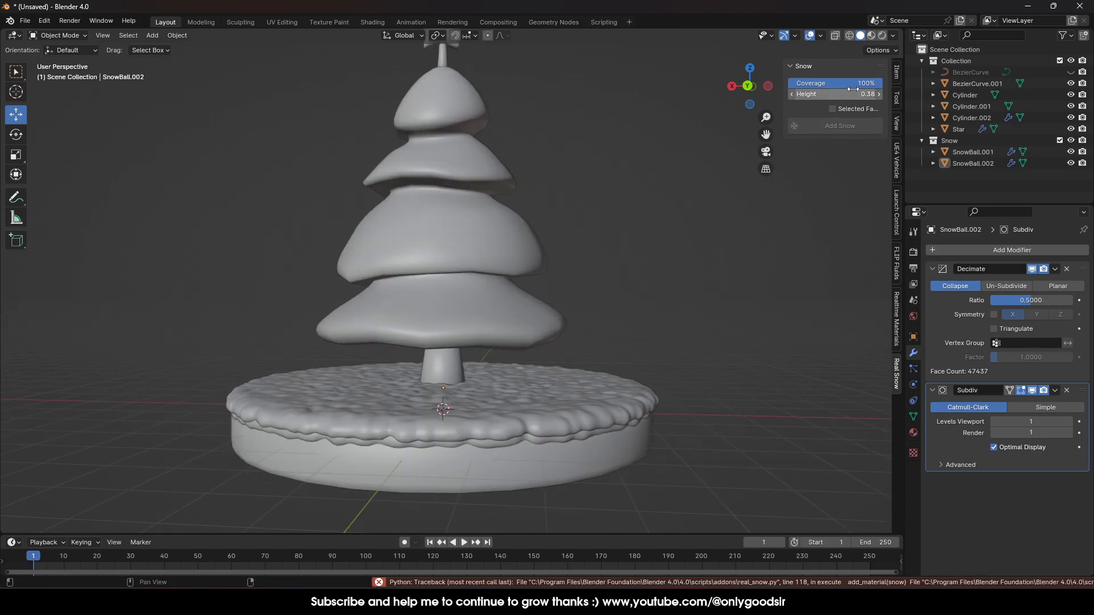
- Select the tree body, limit the snow to selected faces, and enter Edit Mode
middle_click_drag(640, 218, 576, 234)
scroll(626, 225, "down", 1)
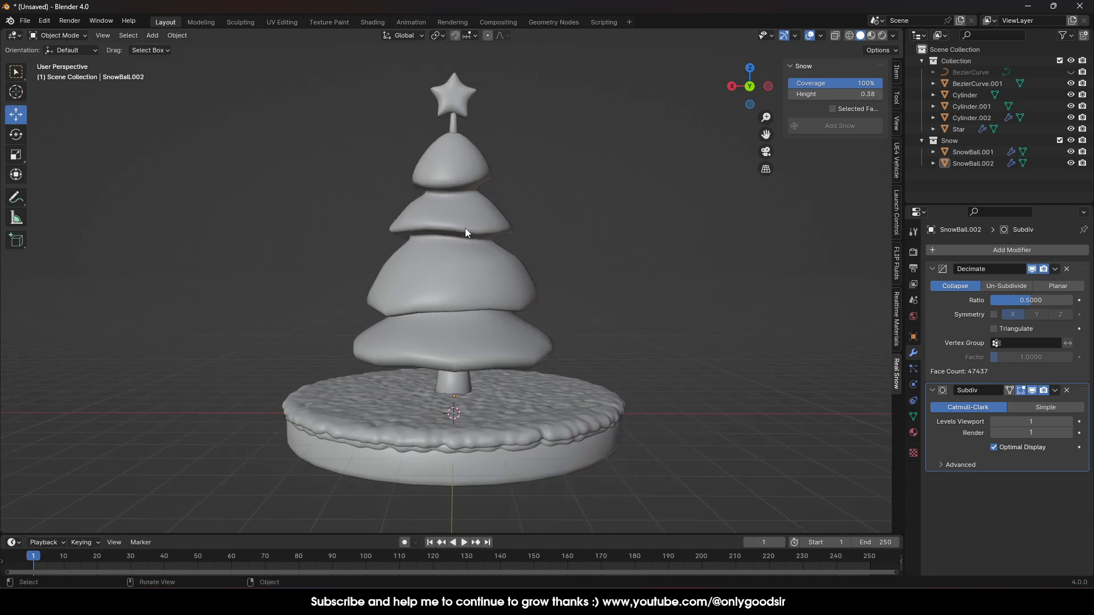
left_click(493, 230)
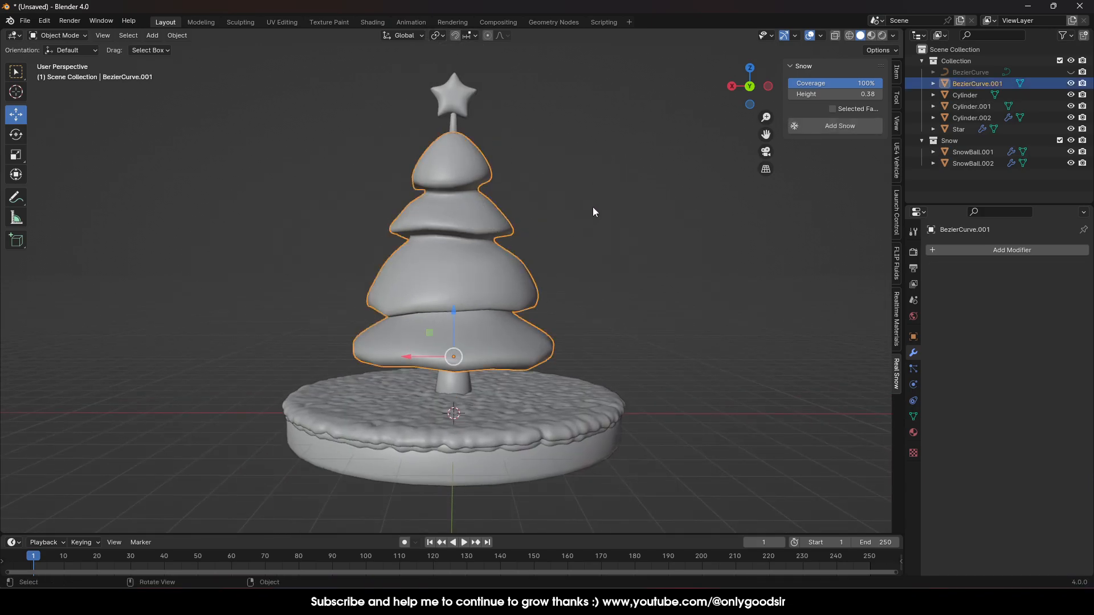
left_click(832, 108)
left_click(79, 36)
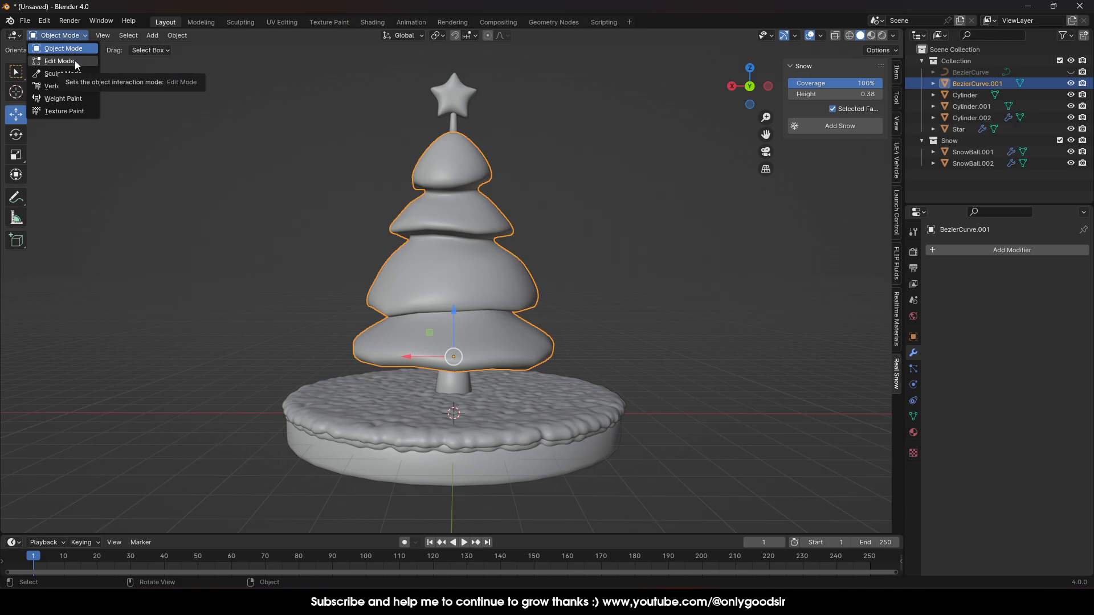
left_click(74, 61)
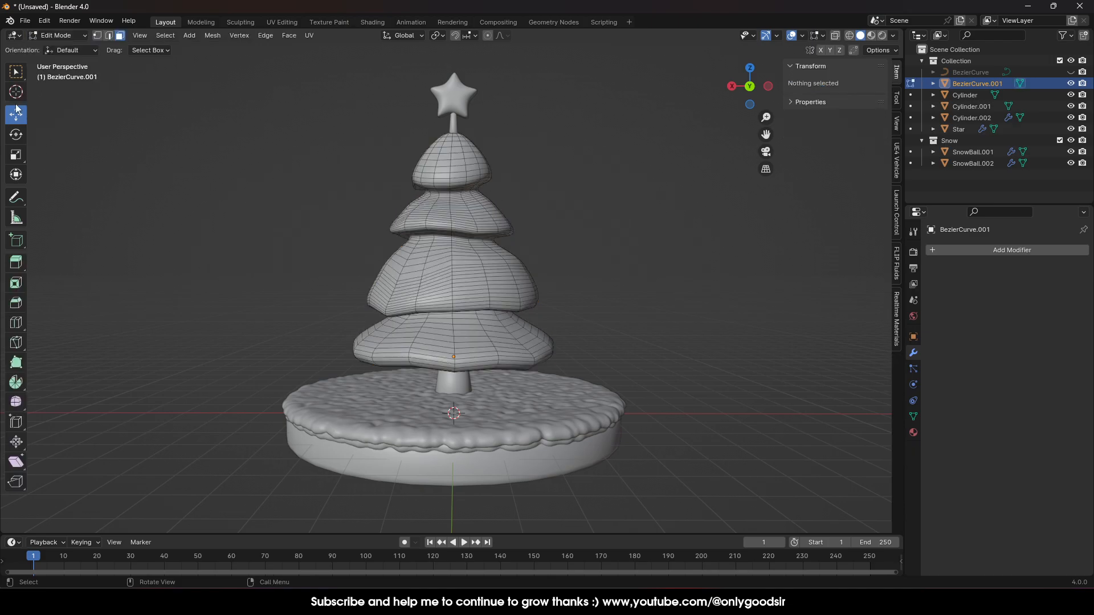
- Select irregular patches of faces across the four tree tiers with Circle Select at radius 25
left_click(16, 72)
left_click(72, 123)
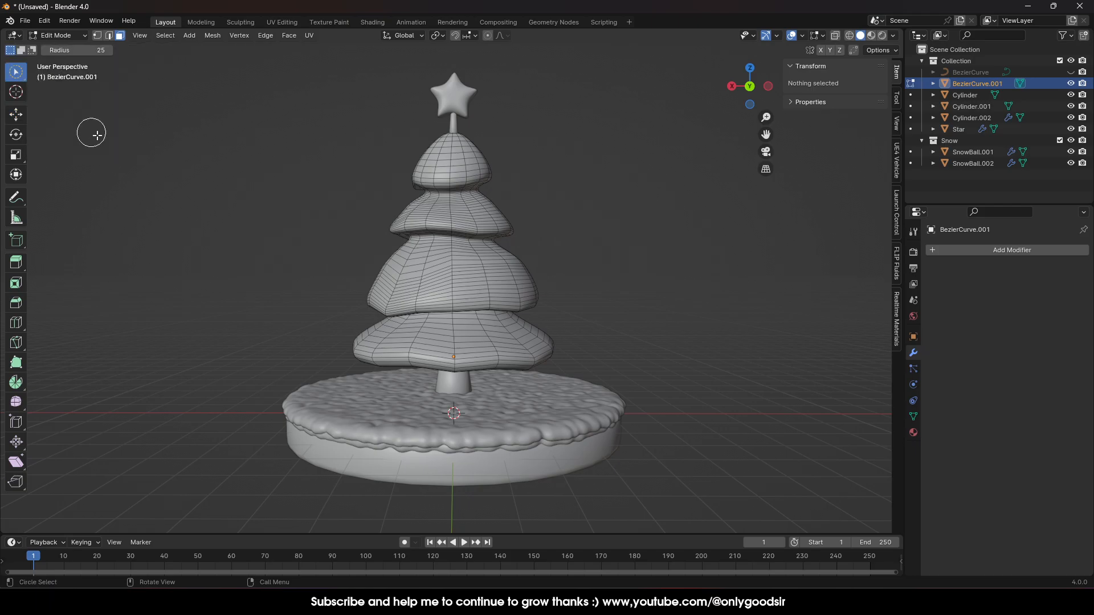
mouse_move(479, 151)
left_mouse_down()
mouse_move(459, 171)
mouse_move(527, 296)
mouse_move(490, 342)
mouse_move(568, 348)
left_mouse_up()
middle_click_drag(568, 349, 391, 366)
mouse_move(391, 366)
left_mouse_down()
mouse_move(444, 356)
mouse_move(456, 336)
mouse_move(447, 296)
left_mouse_up()
middle_click_drag(447, 296, 399, 239)
left_click_drag(387, 173, 433, 190)
mouse_move(483, 253)
middle_mouse_down()
mouse_move(380, 244)
mouse_move(441, 295)
middle_mouse_up()
mouse_move(341, 331)
middle_mouse_down()
mouse_move(564, 298)
mouse_move(534, 310)
middle_mouse_up()
middle_click_drag(514, 354, 494, 346)
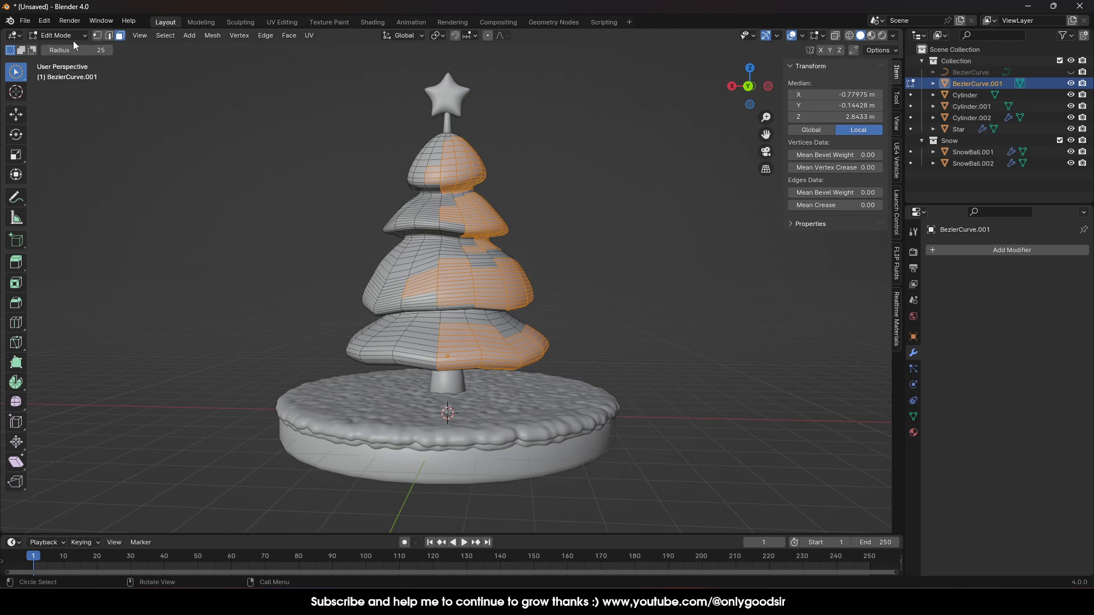
- Return the tree to Object Mode and add snow to its selected faces at 100% coverage and 0.38 height
left_click(57, 36)
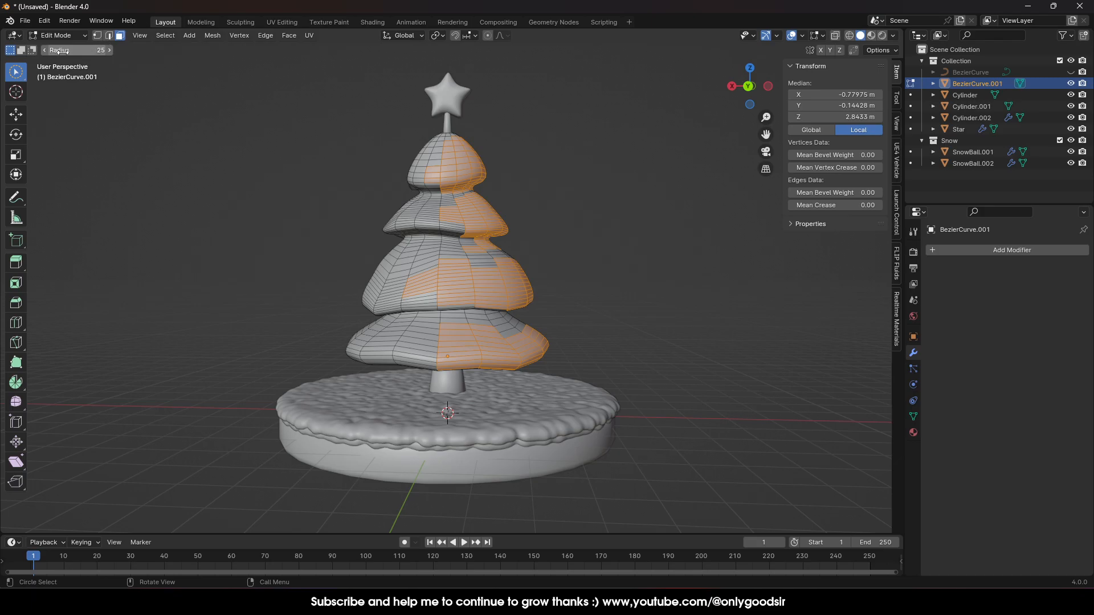
left_click(57, 35)
left_click(66, 50)
left_click(471, 250)
left_click(847, 127)
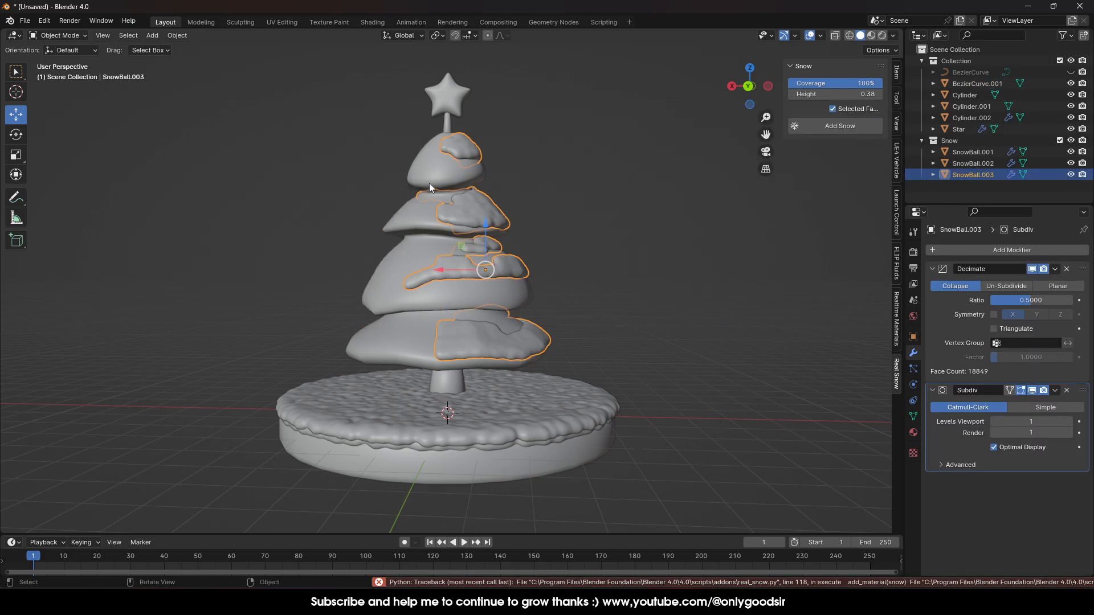
- Delete the snow layer on the tree's tiers
middle_click_drag(577, 285, 578, 309)
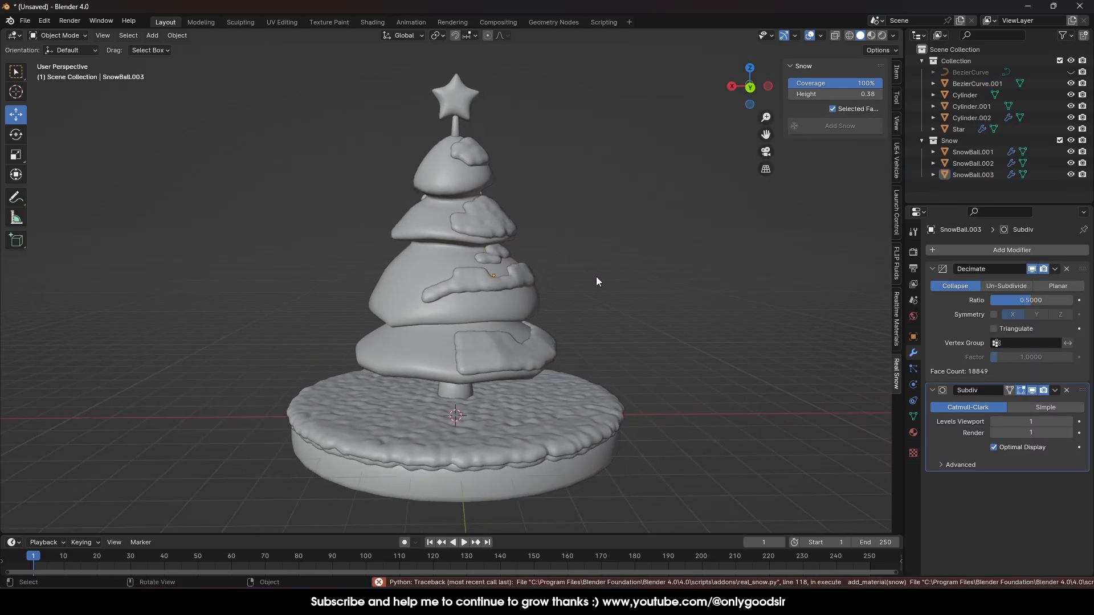
left_click(518, 304)
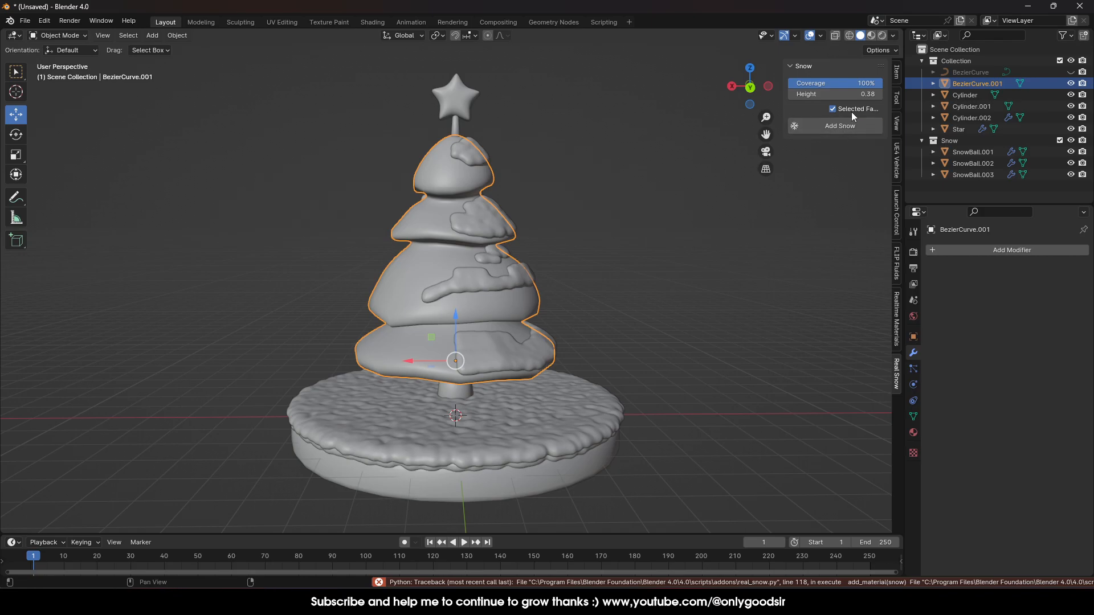
left_click(518, 272)
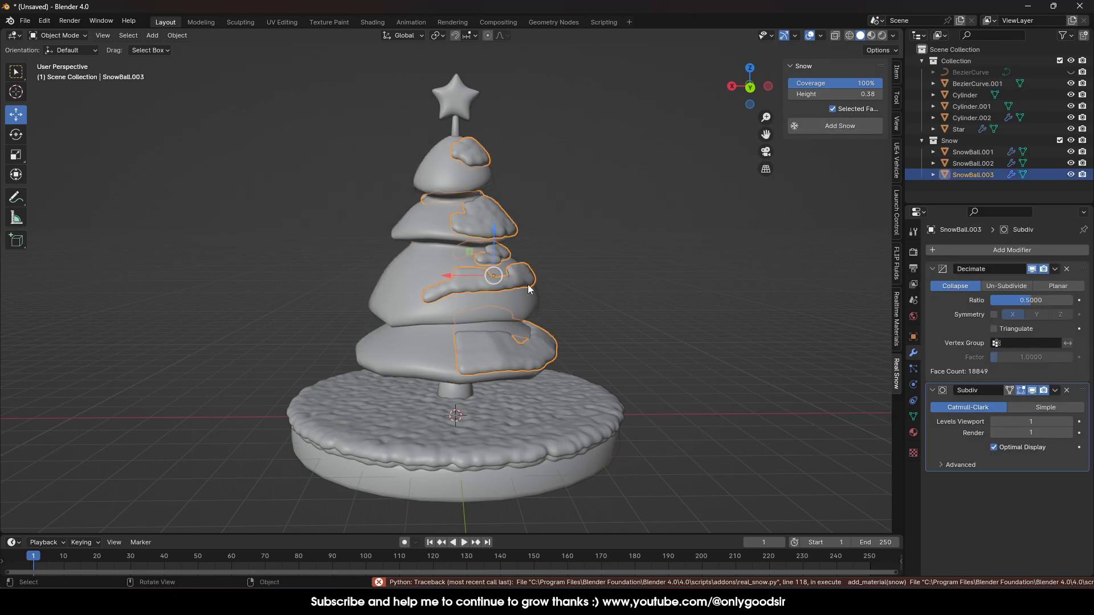
key("Delete")
- Add new snow to the tree body's selected faces at 100% coverage with a height of 0.52, and deselect it
left_click(501, 306)
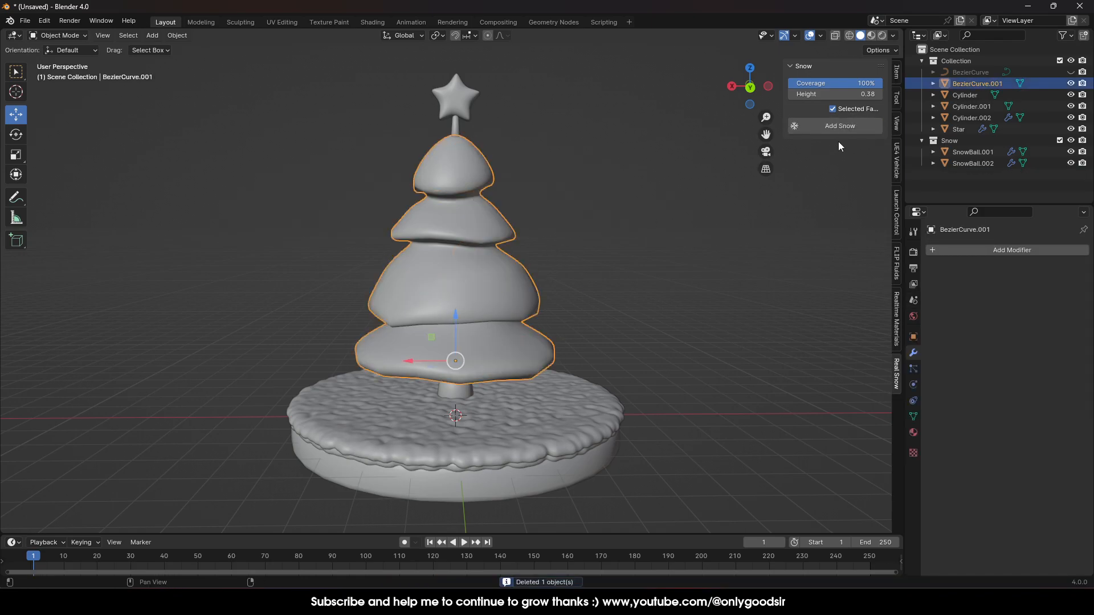
left_click_drag(864, 93, 856, 93)
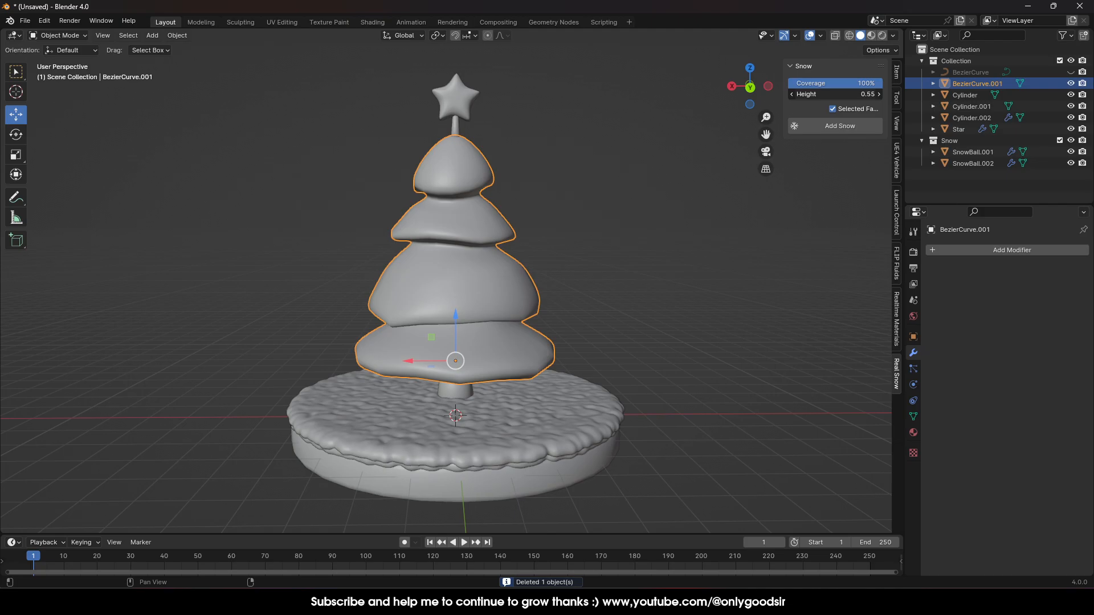
left_click(839, 128)
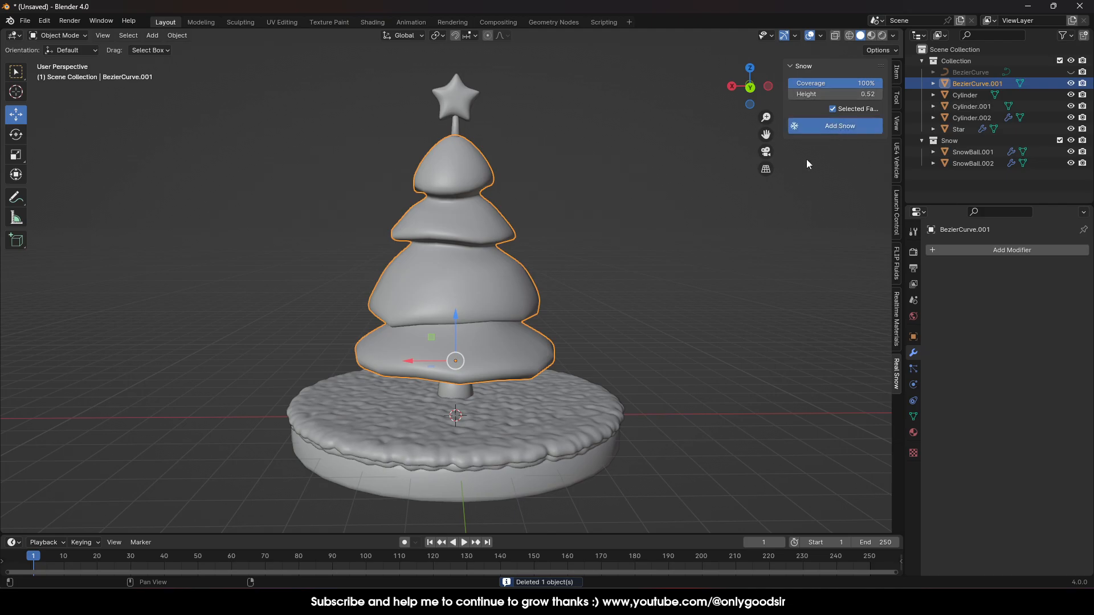
left_click(611, 306)
- Examine the thicker tree snow and the snow-covered base from several angles and distances
middle_click_drag(476, 194, 542, 262)
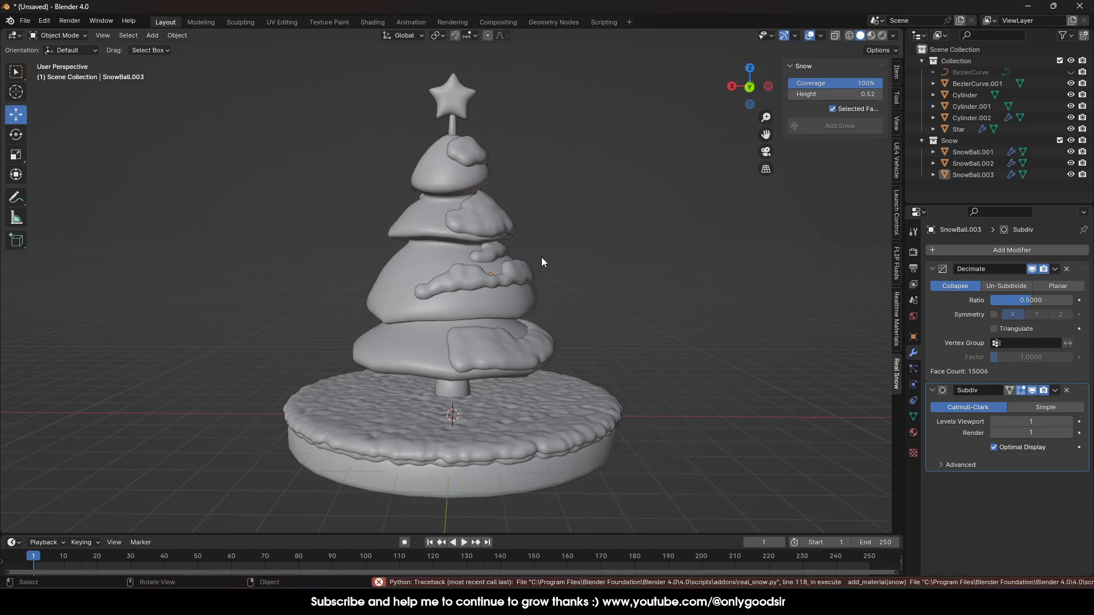
middle_click_drag(566, 310, 559, 251)
scroll(579, 322, "down", 2)
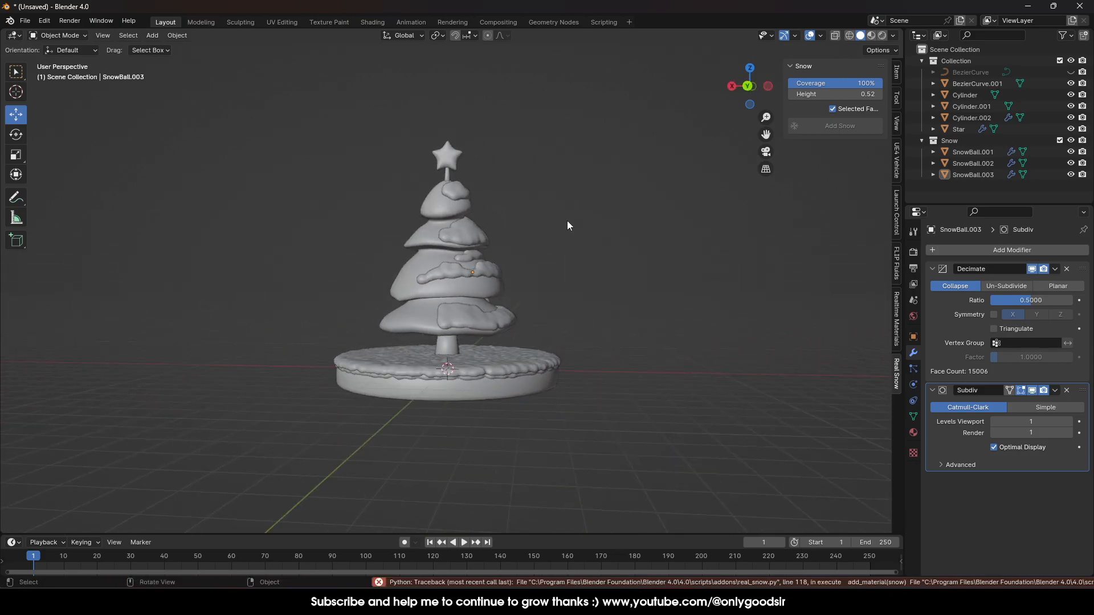
middle_click_drag(461, 253, 482, 287)
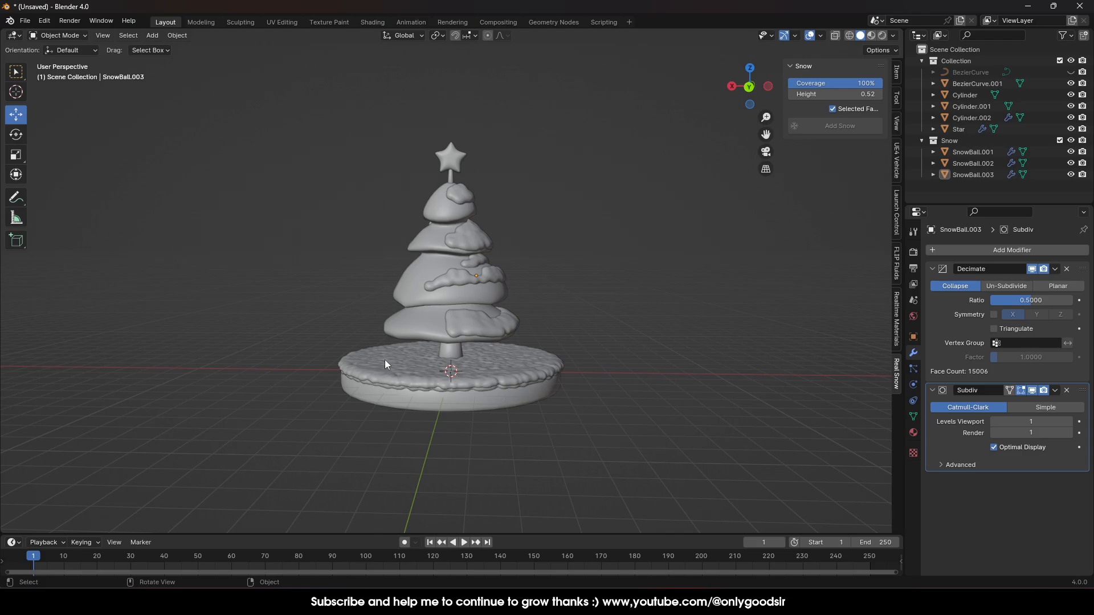
middle_click_drag(423, 252, 505, 220)
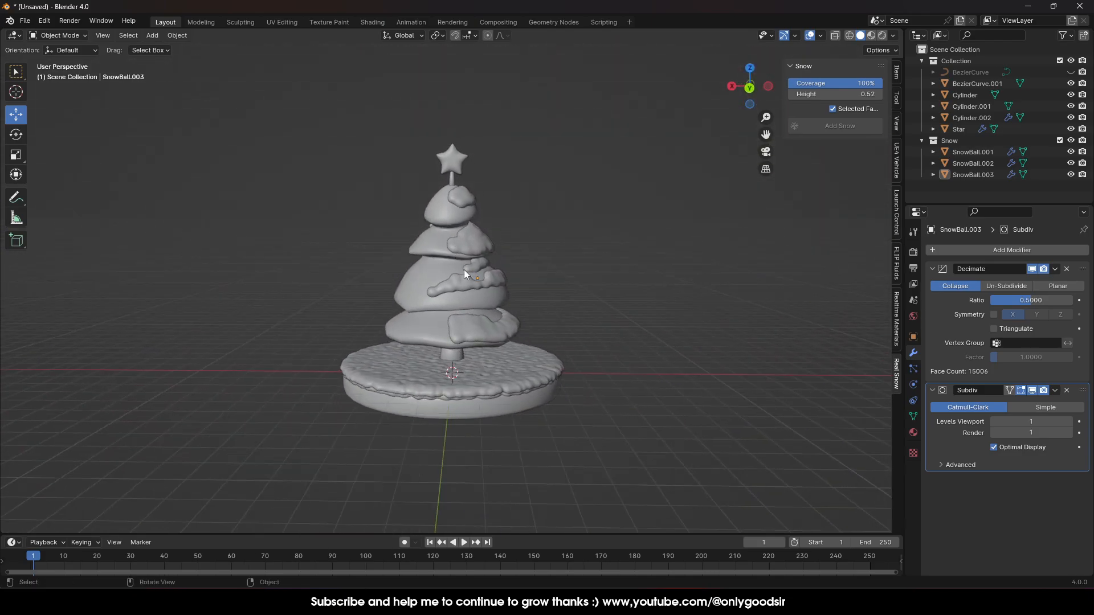
middle_click_drag(572, 329, 555, 283)
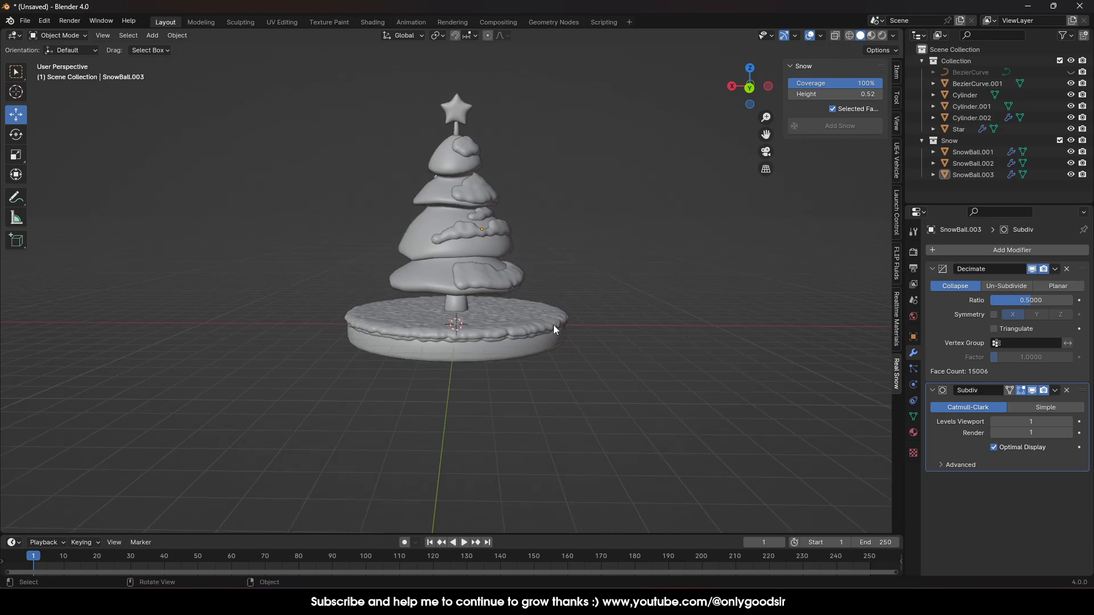
scroll(556, 324, "up", 2)
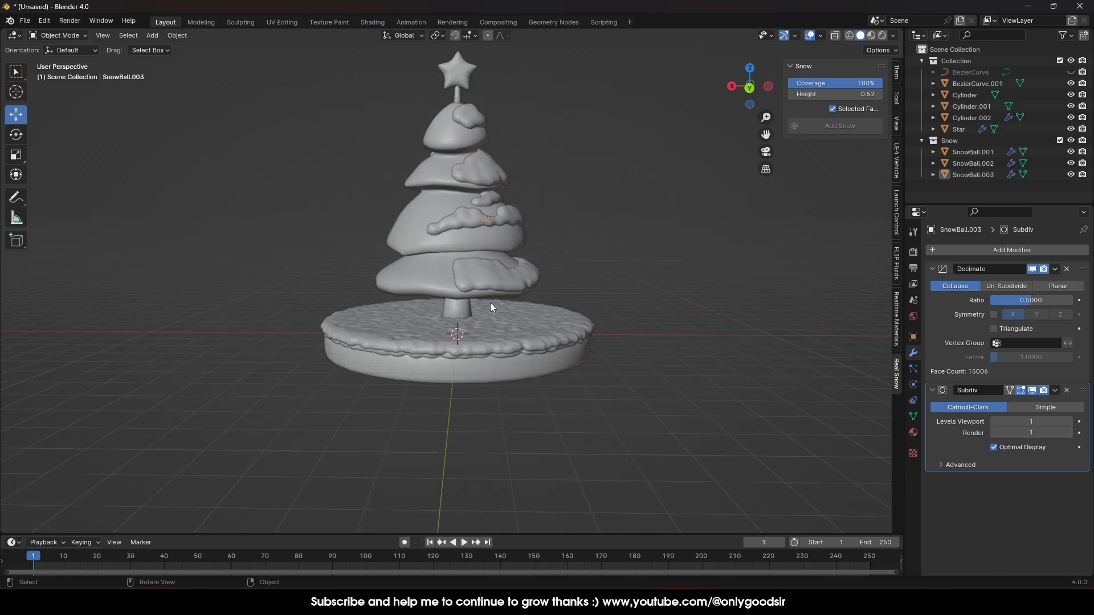
middle_click_drag(540, 266, 540, 274)
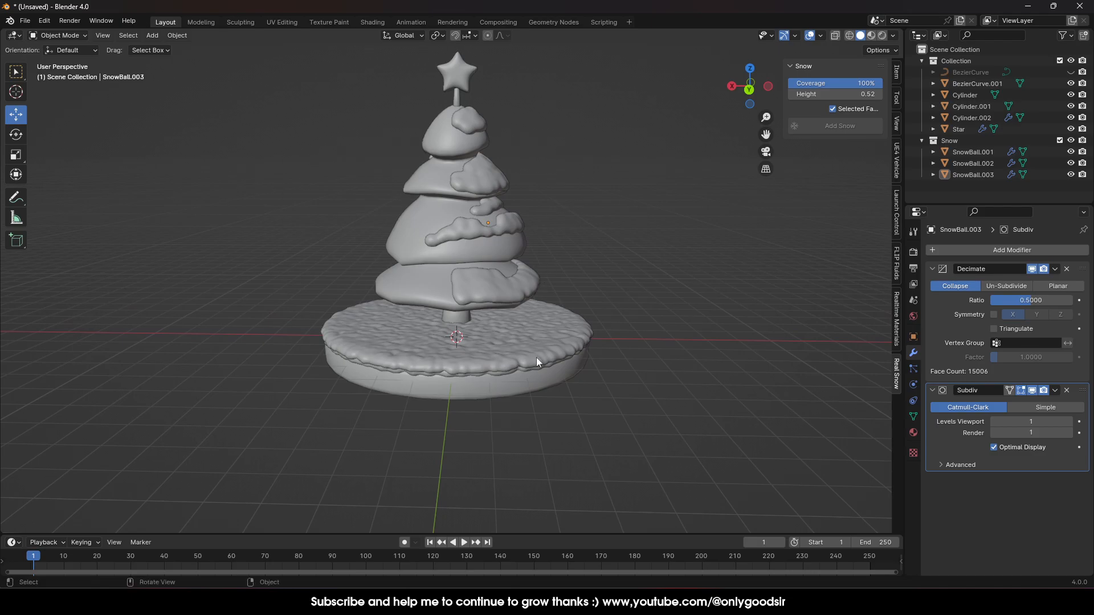
- Add a UV sphere at the world origin in Back Orthographic view and scale it up about 6.2 times
left_click(748, 93)
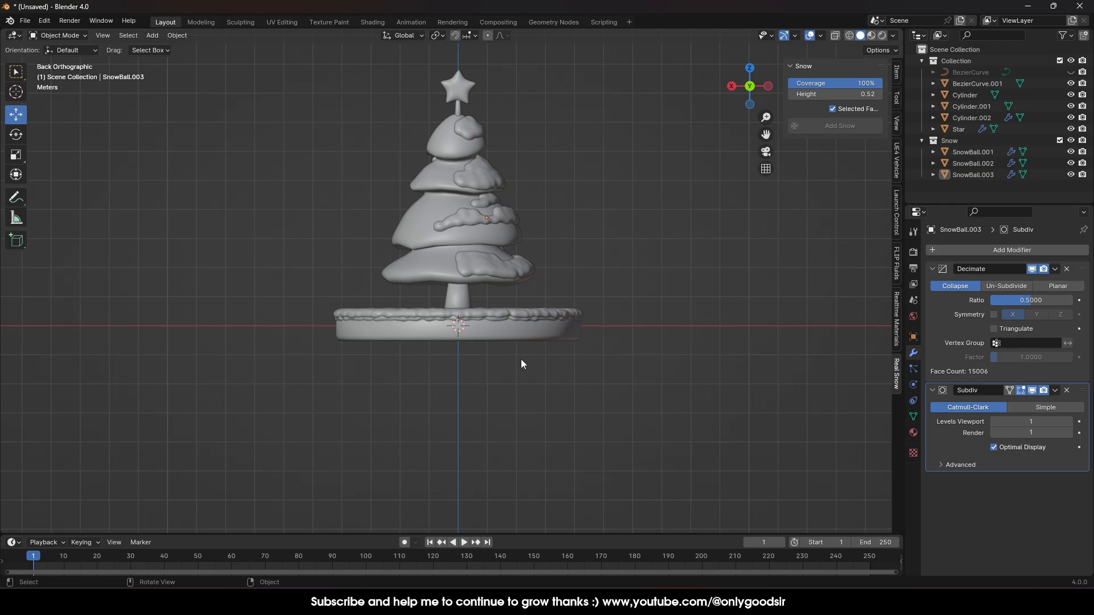
left_click(152, 35)
mouse_move(182, 48)
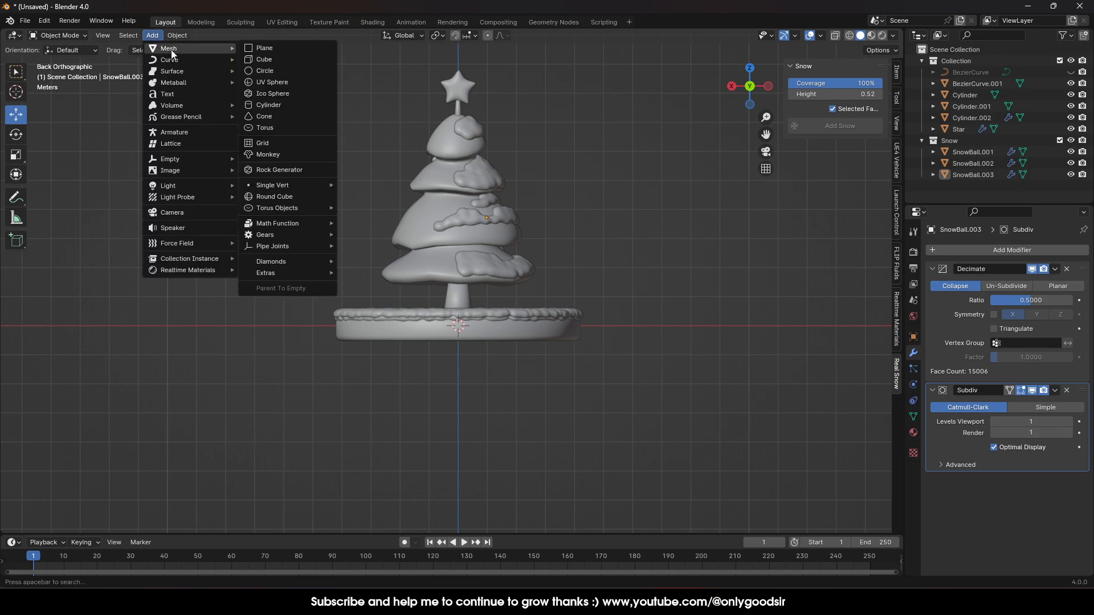
left_click(277, 83)
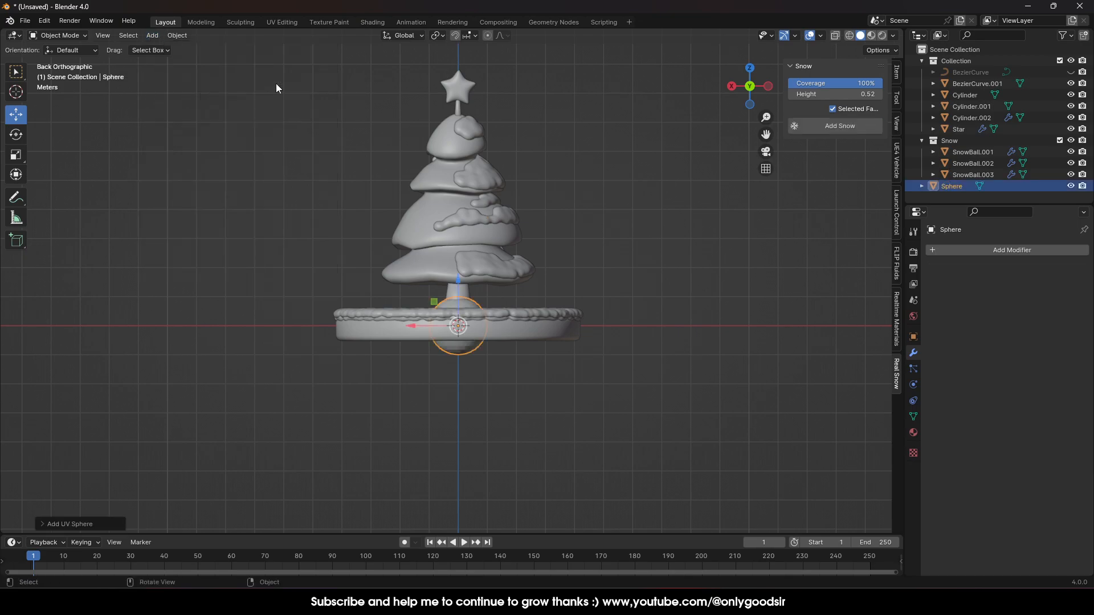
key("s")
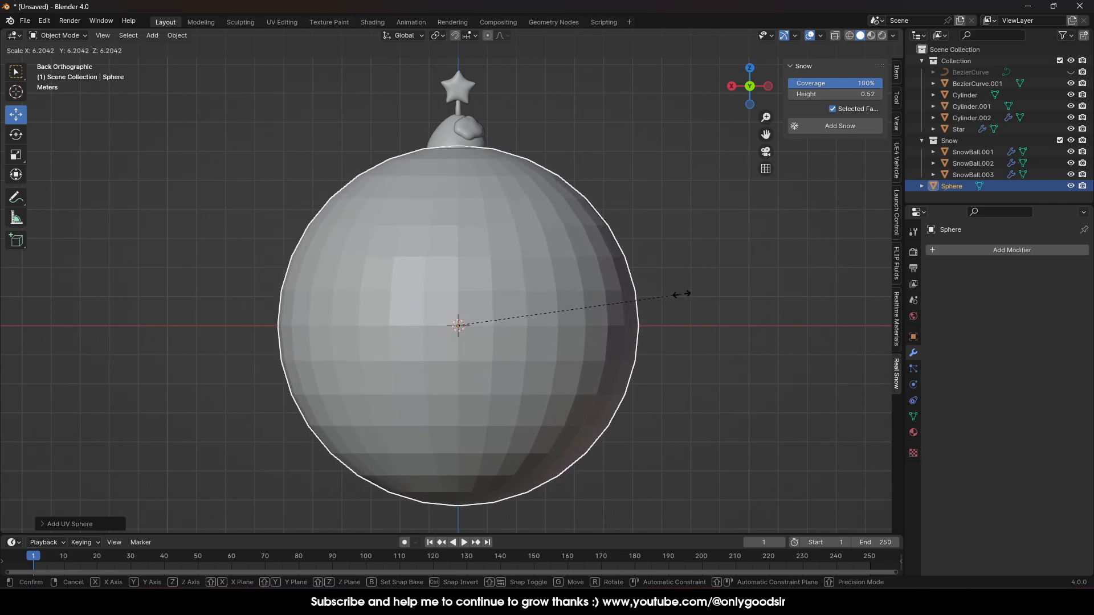
left_click(680, 298)
- In see-through wireframe display, scale the sphere by about 0.81, raise it around the tree, and enlarge it by about 1.07 to enclose the star
left_click(835, 35)
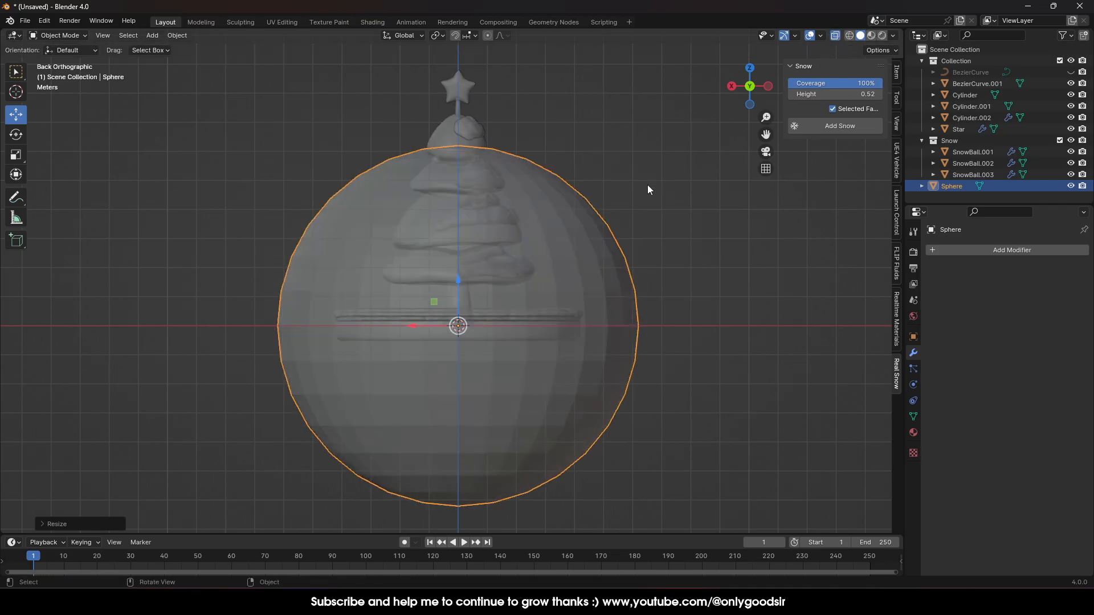
left_click(849, 36)
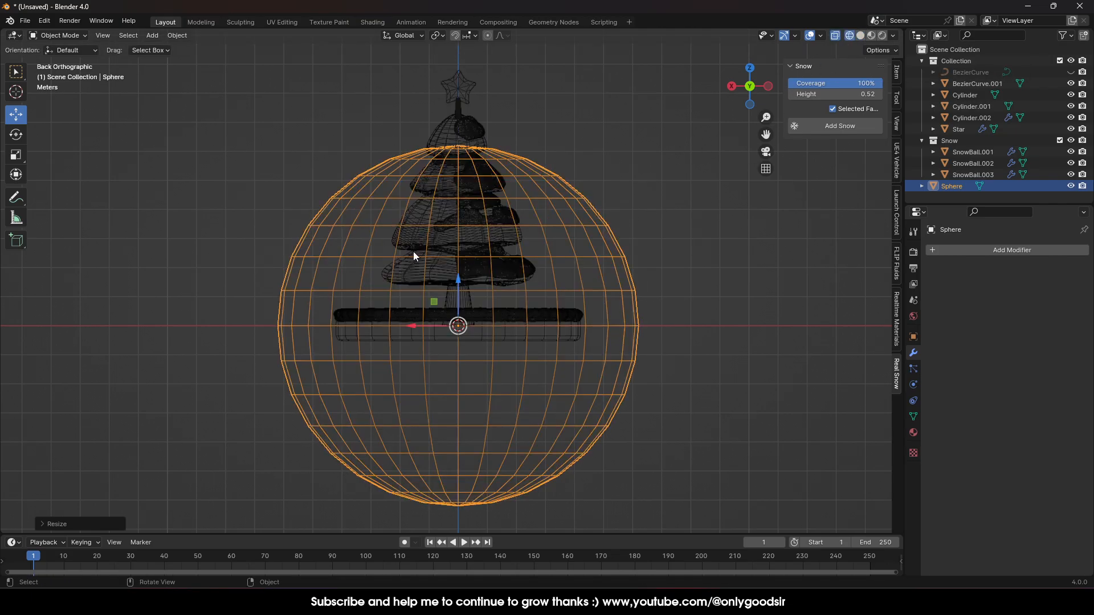
key("s")
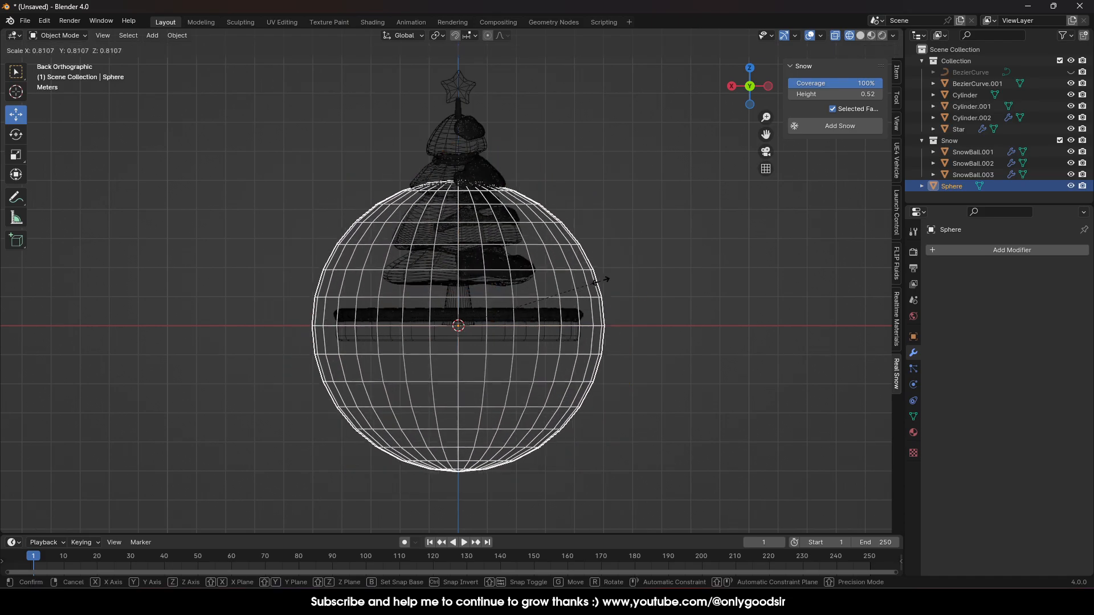
left_click(605, 285)
left_click_drag(460, 286, 465, 170)
left_click(465, 166)
key("s")
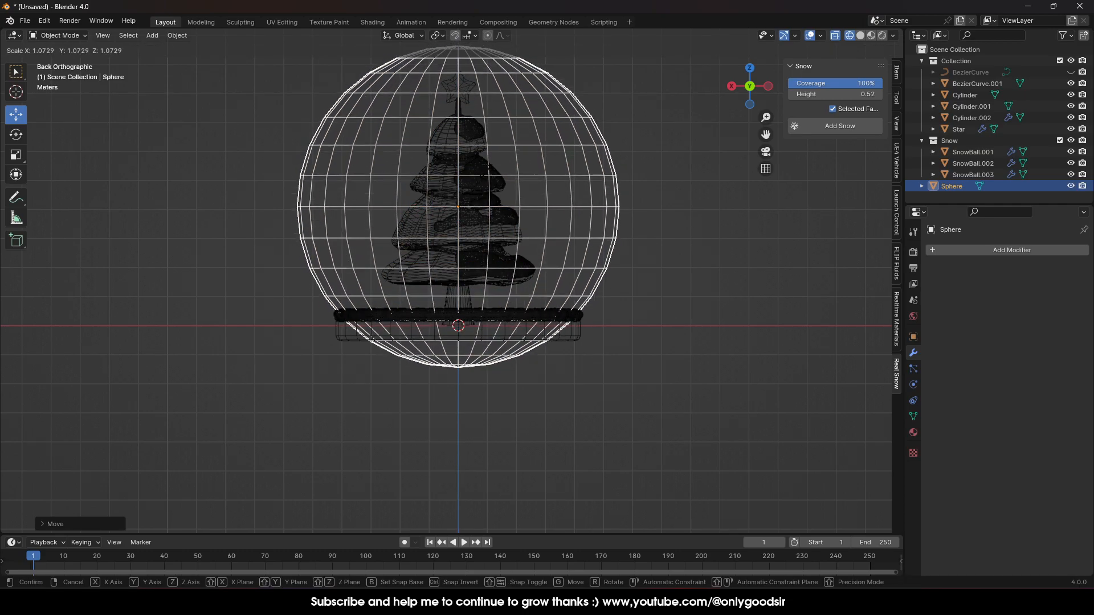
left_click(680, 194)
- Add a Boolean Difference modifier to the round base cylinder, using the globe sphere as its object
left_click(568, 345)
left_click(579, 332)
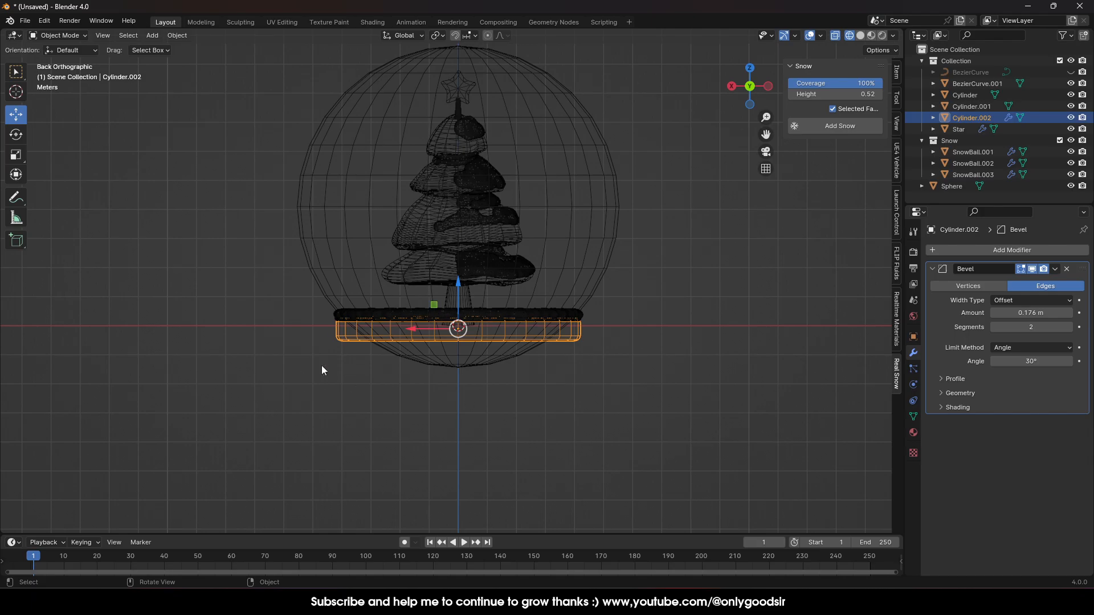
left_click(366, 365)
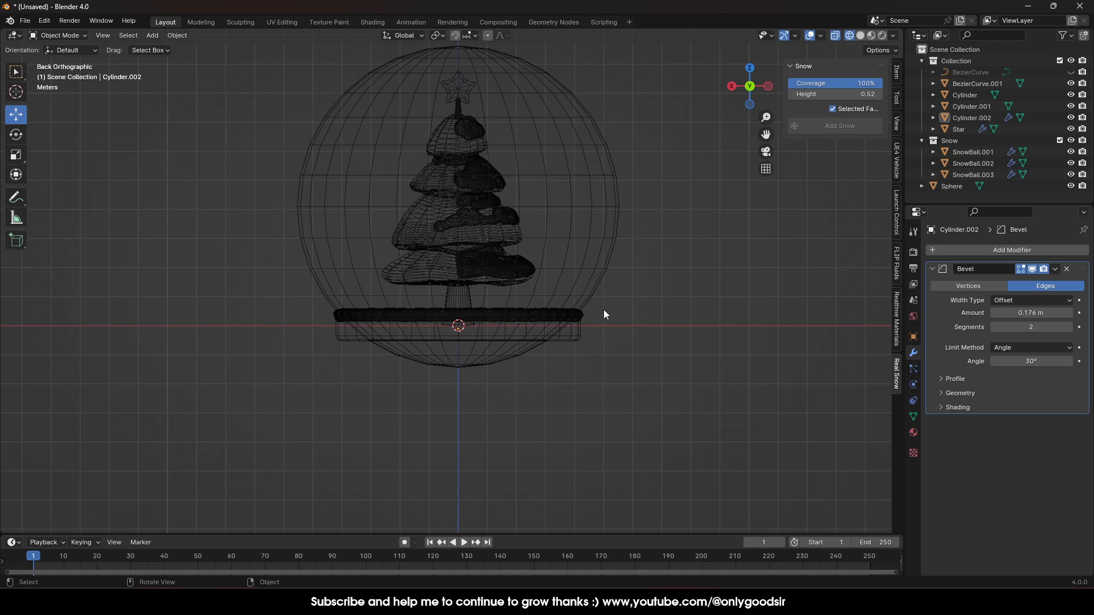
middle_click_drag(592, 310, 346, 323)
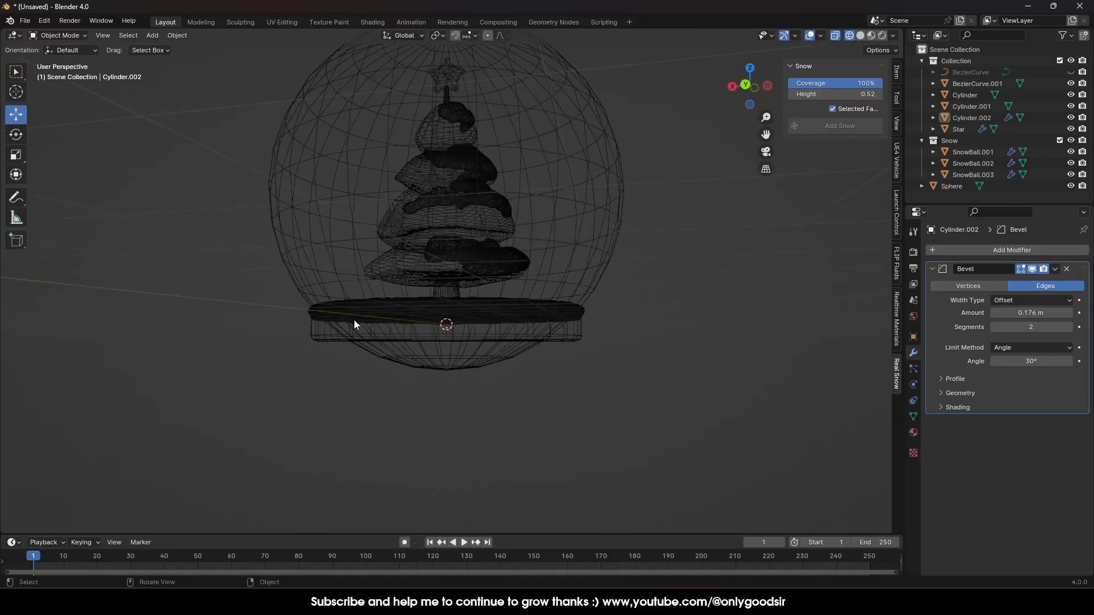
left_click(572, 335)
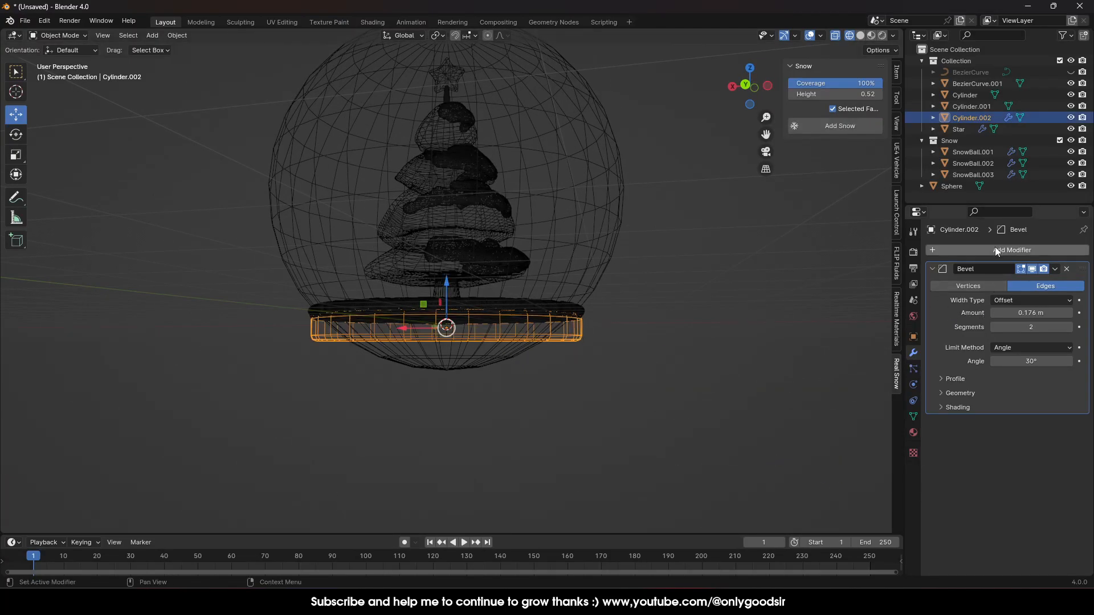
left_click(960, 250)
mouse_move(962, 246)
left_click(866, 270)
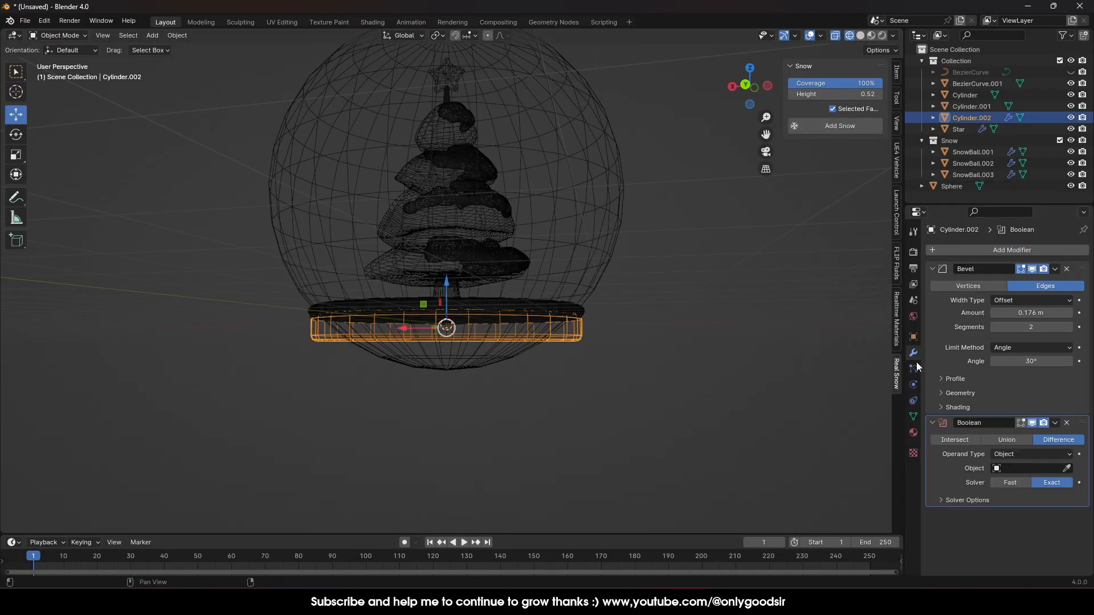
left_click(1067, 467)
left_click(600, 267)
- Try the base's Boolean modifier in Intersect mode and undo that change
middle_click_drag(726, 400, 729, 347)
left_click(963, 439)
left_click(769, 405)
middle_click_drag(599, 333, 575, 337)
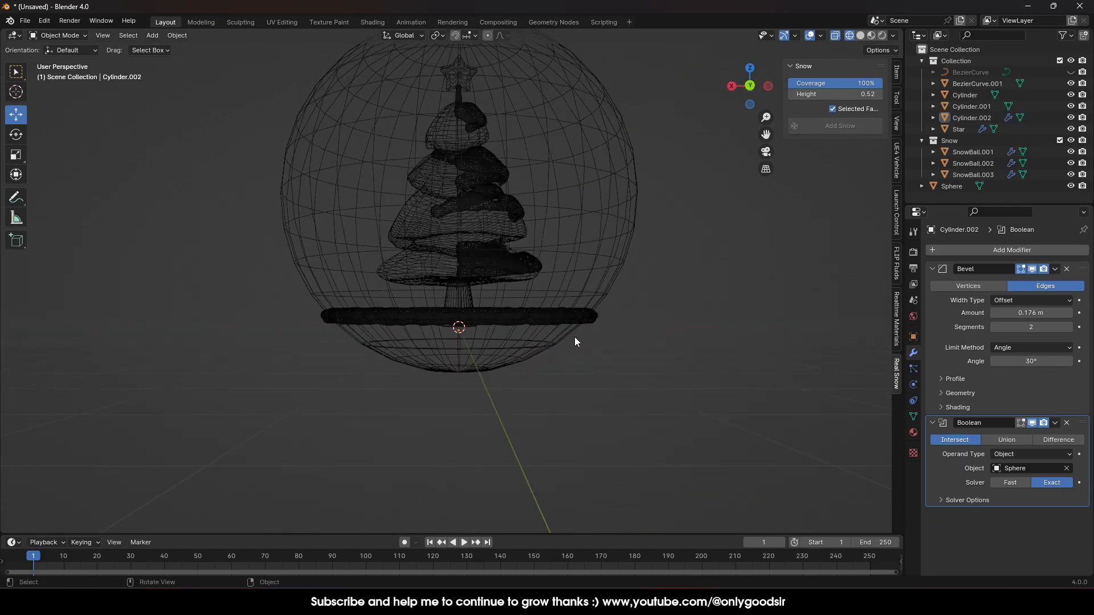
key("ctrl+z")
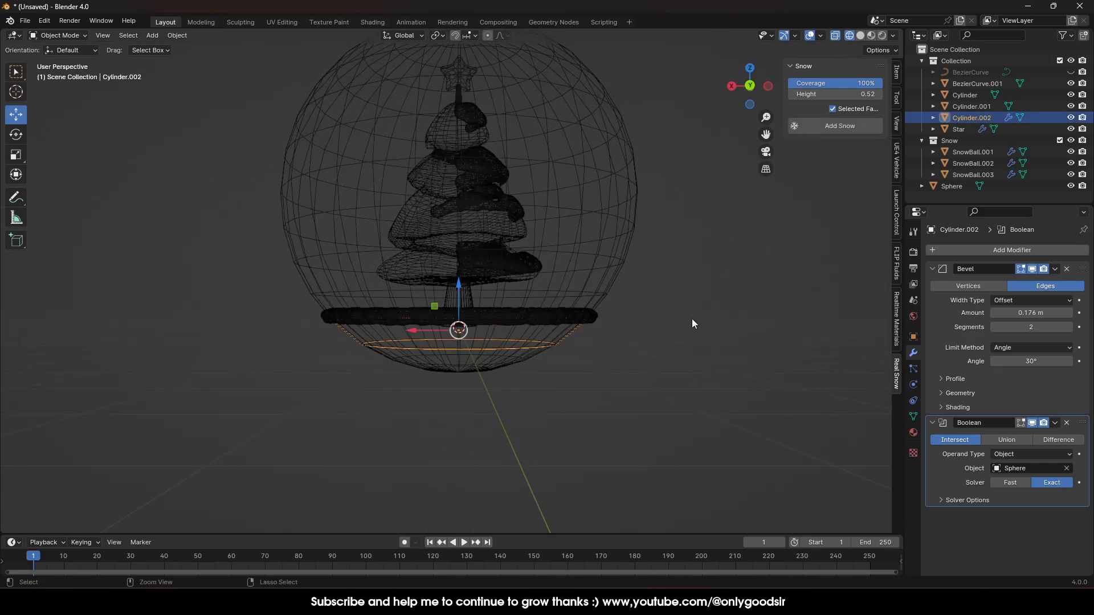
key("ctrl+z")
left_click(691, 319)
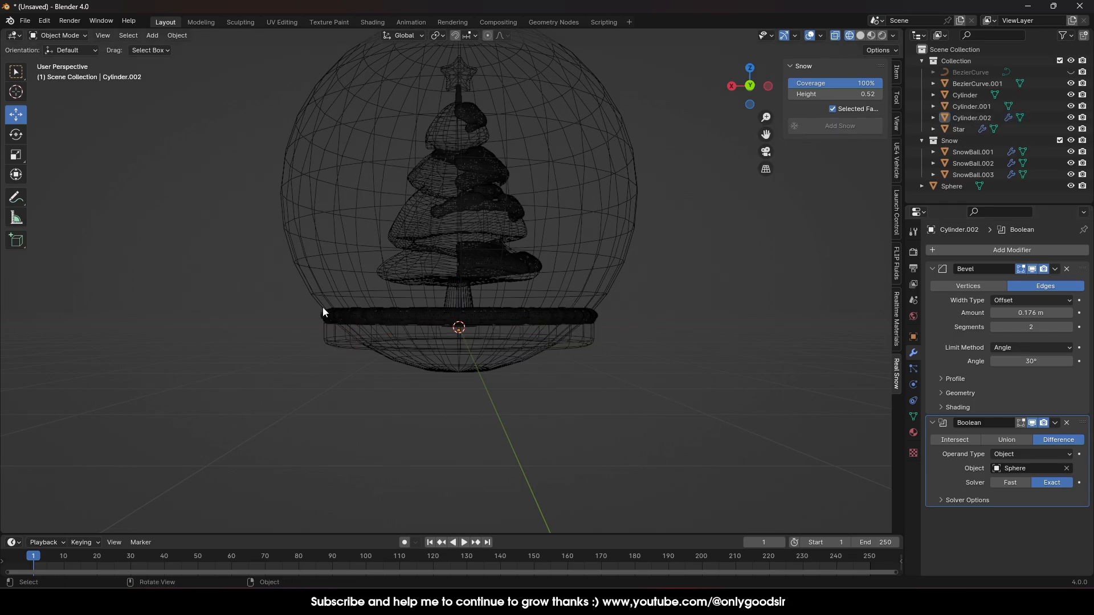
- Switch the viewport back to solid display and apply Shade Smooth to the globe sphere
middle_click_drag(782, 244, 317, 320)
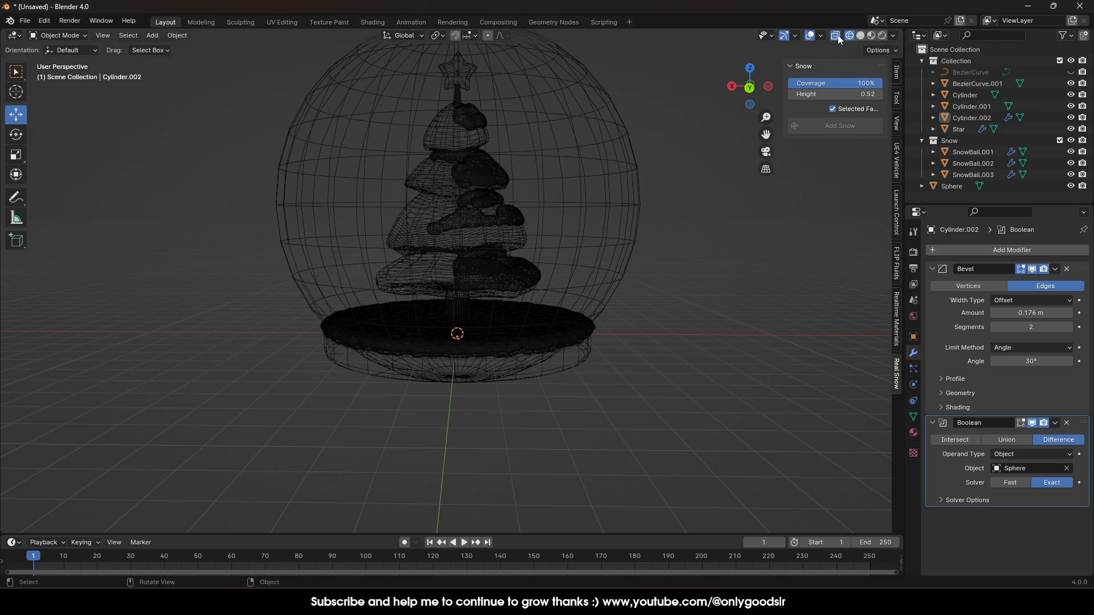
left_click(861, 35)
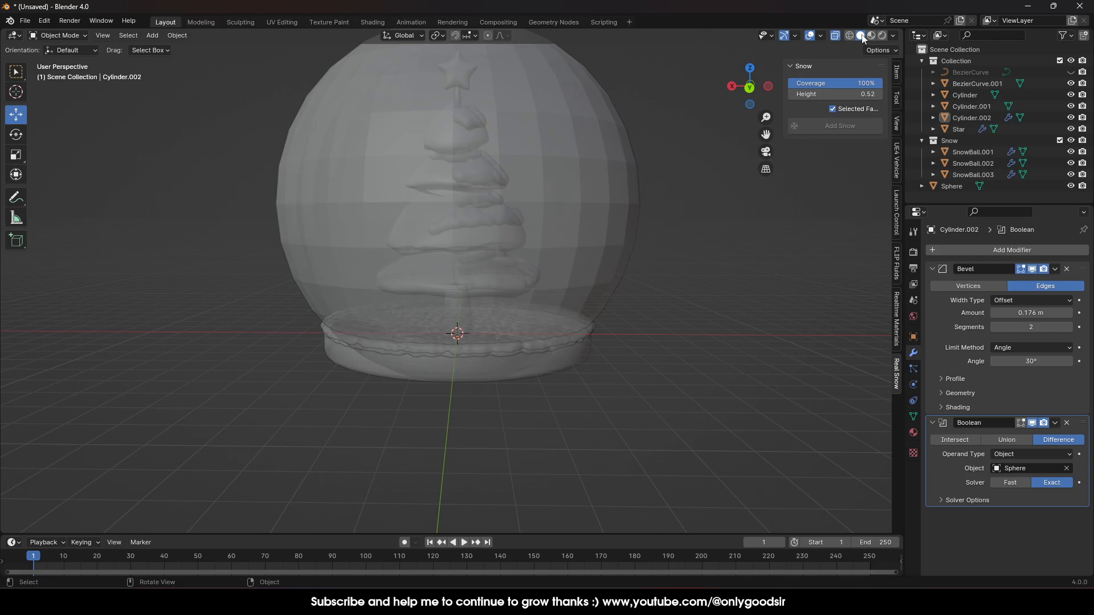
middle_click_drag(589, 269, 597, 319)
left_click(594, 260)
right_click(593, 261)
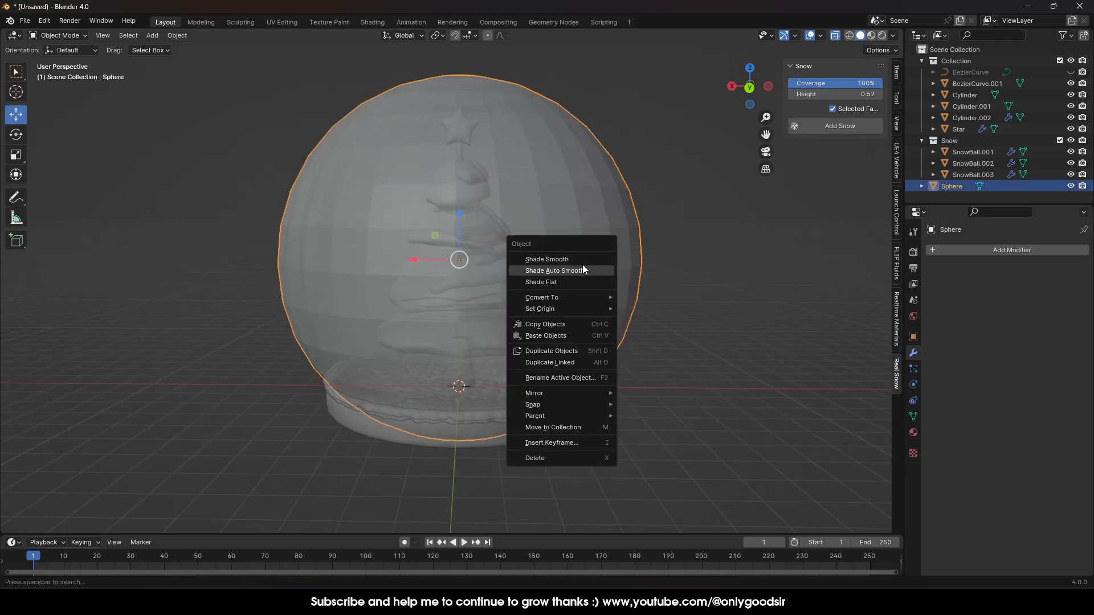
left_click(580, 259)
left_click(707, 314)
scroll(695, 333, "down", 2)
middle_click_drag(684, 347, 620, 330)
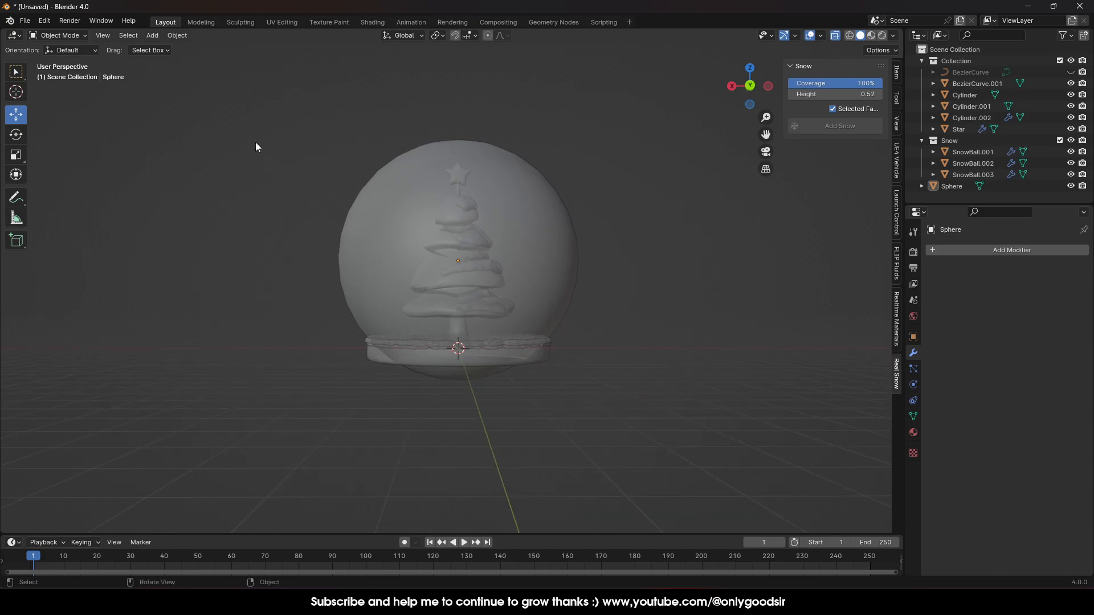
- Add a cylinder, scale it by about 4.34, and lower it beneath the globe sphere
left_click(158, 38)
mouse_move(166, 50)
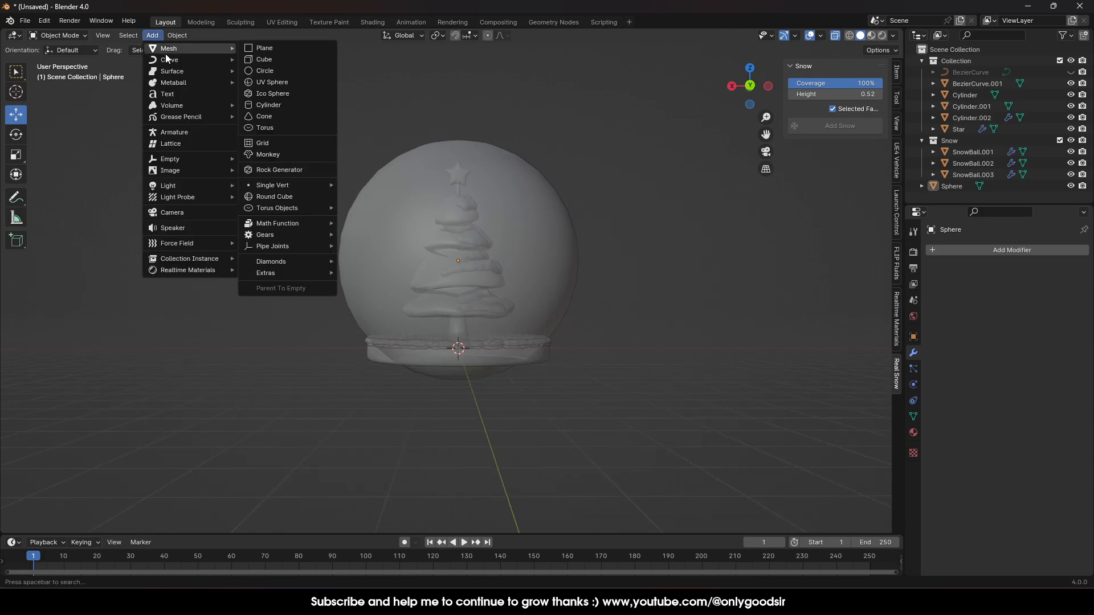
left_click(266, 106)
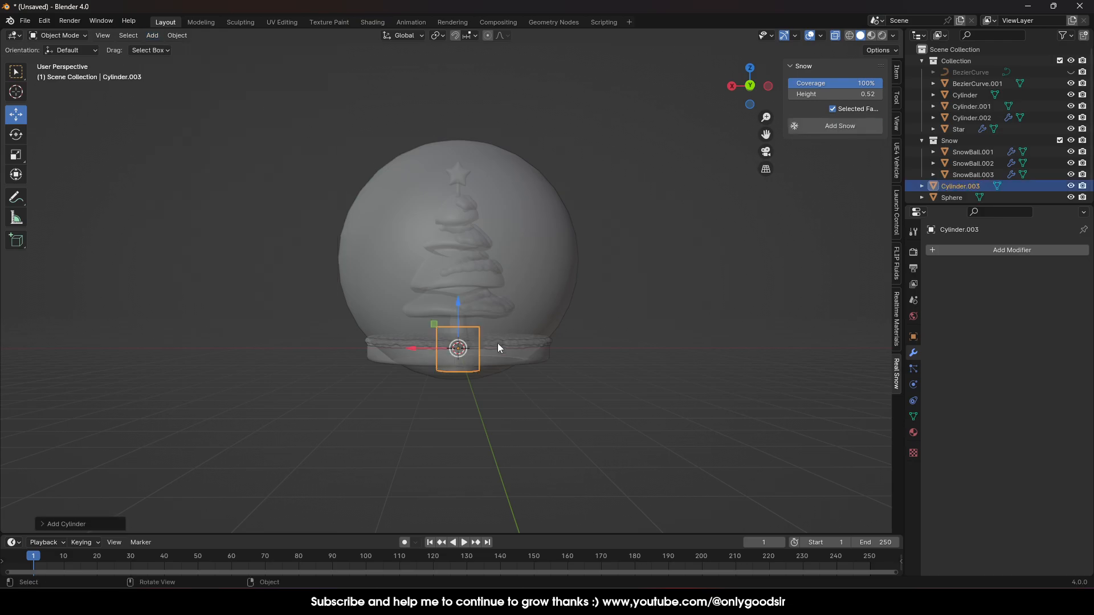
key("s")
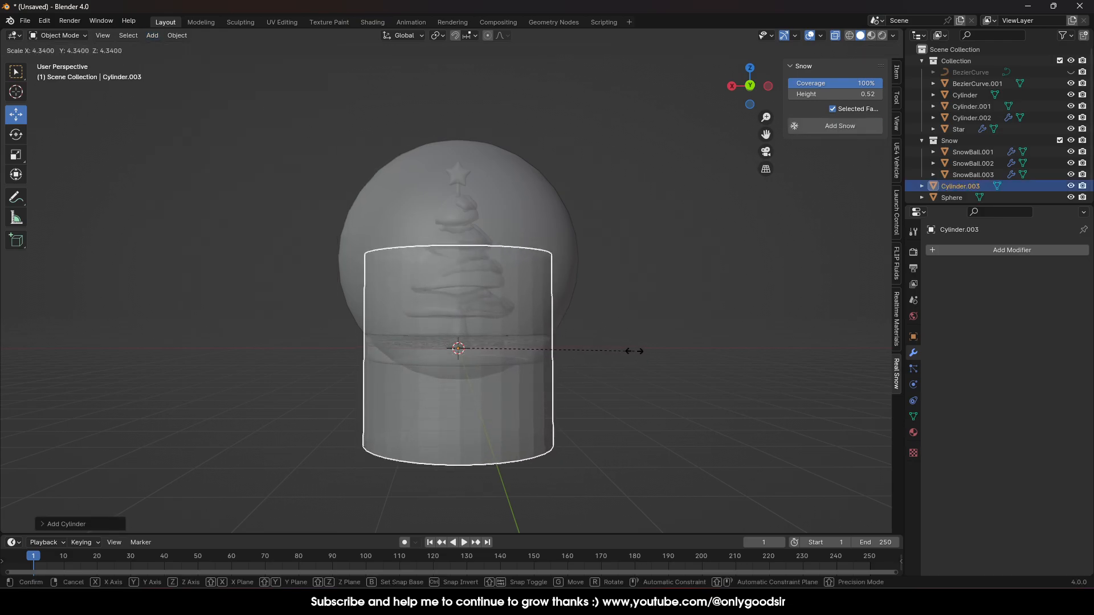
left_click(637, 351)
middle_click_drag(524, 376, 357, 339)
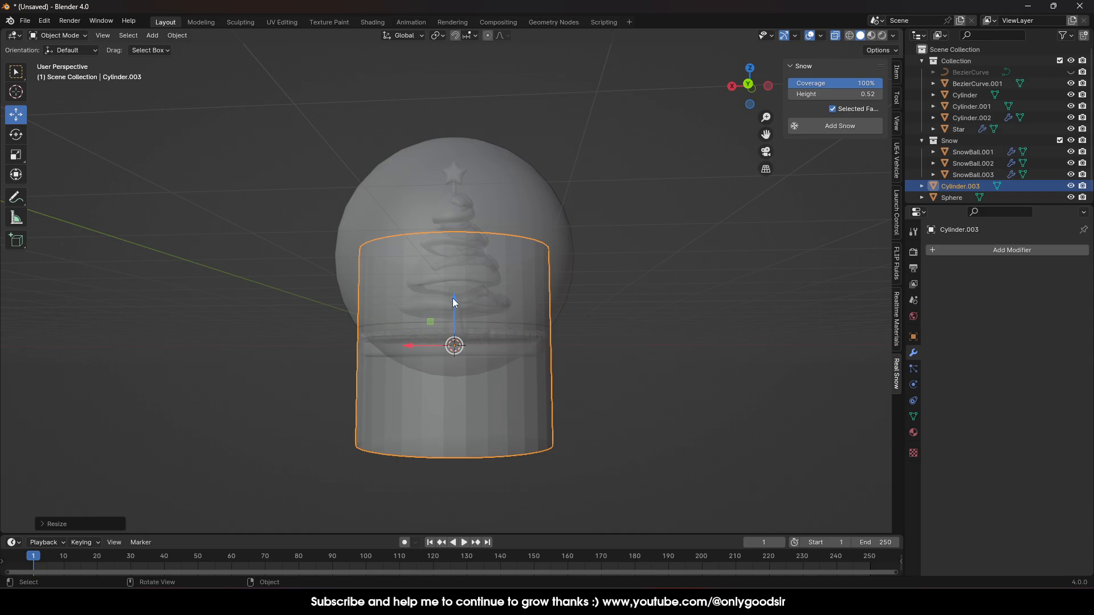
left_click_drag(454, 301, 451, 383)
middle_click_drag(454, 318, 456, 337)
- In Edit Mode, raise the new cylinder's bottom face to shorten it into a low ring under the globe
middle_click_drag(501, 393, 533, 268)
key("Tab")
middle_click_drag(533, 388, 535, 330)
left_click(16, 114)
left_click(15, 72)
left_click(65, 104)
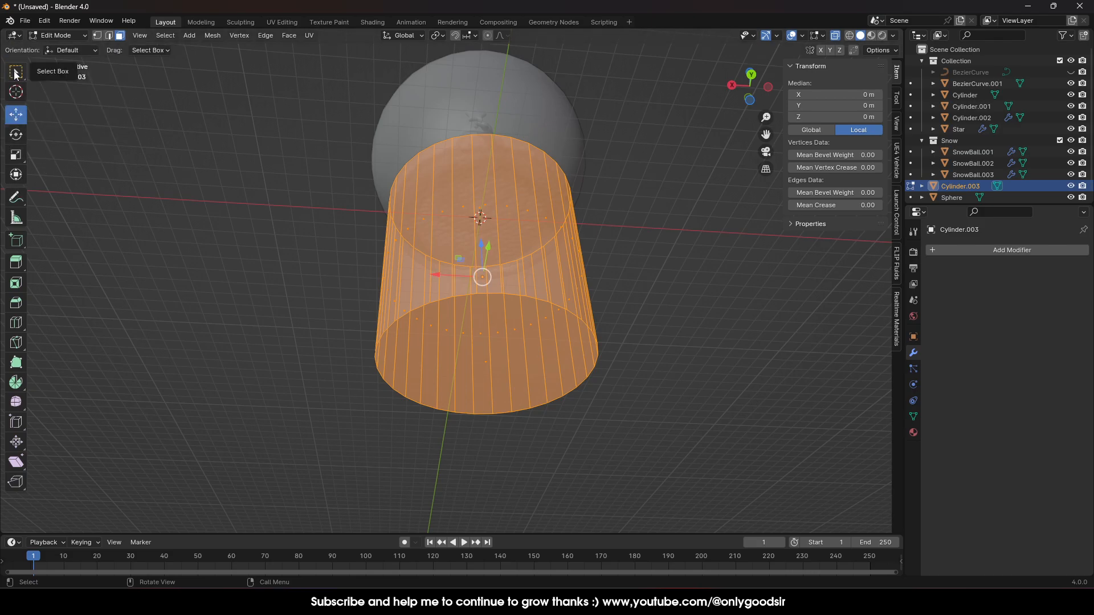
left_click(498, 381)
middle_click_drag(506, 351, 500, 388)
left_click_drag(486, 362, 482, 219)
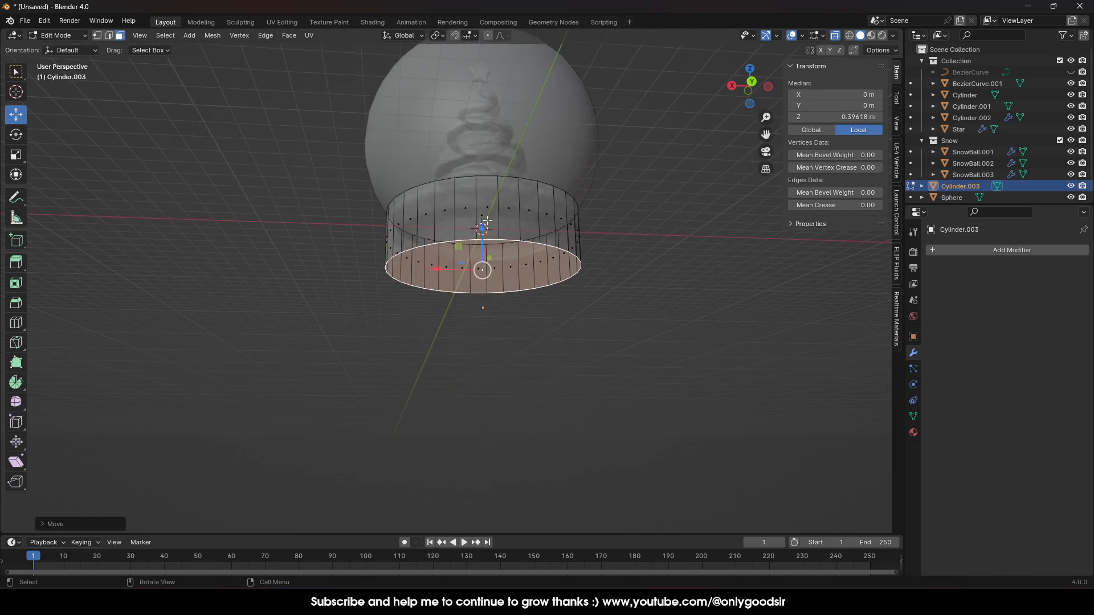
- Scale the cylinder's bottom face by about 1.43 to flare the stand outward, and return to Object Mode
scroll(515, 243, "down", 2)
middle_click_drag(515, 243, 513, 272)
left_click(751, 89)
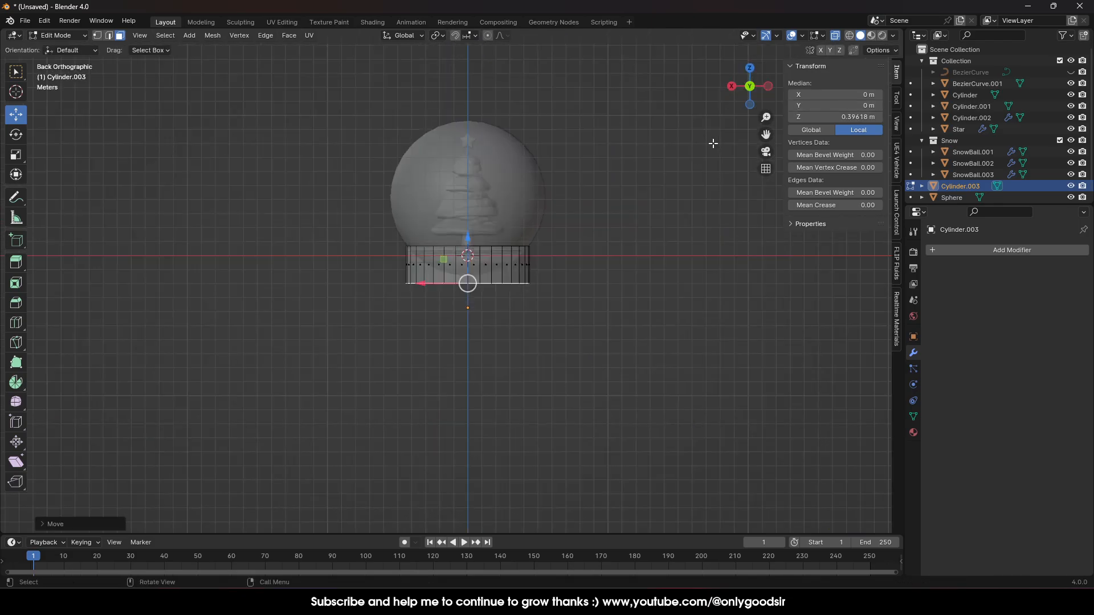
key("s")
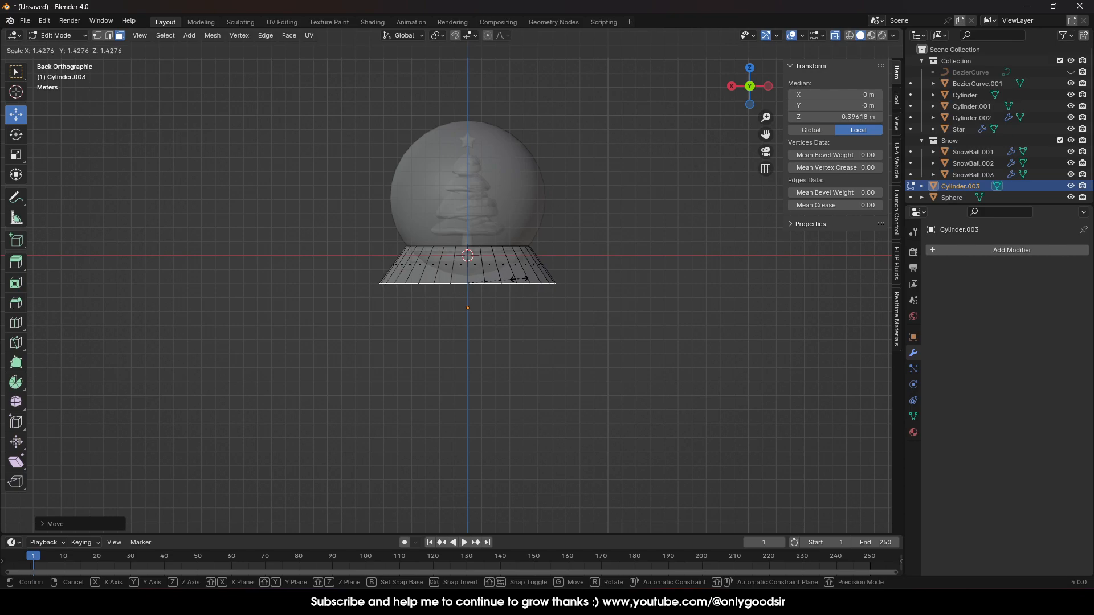
left_click(518, 279)
key("Tab")
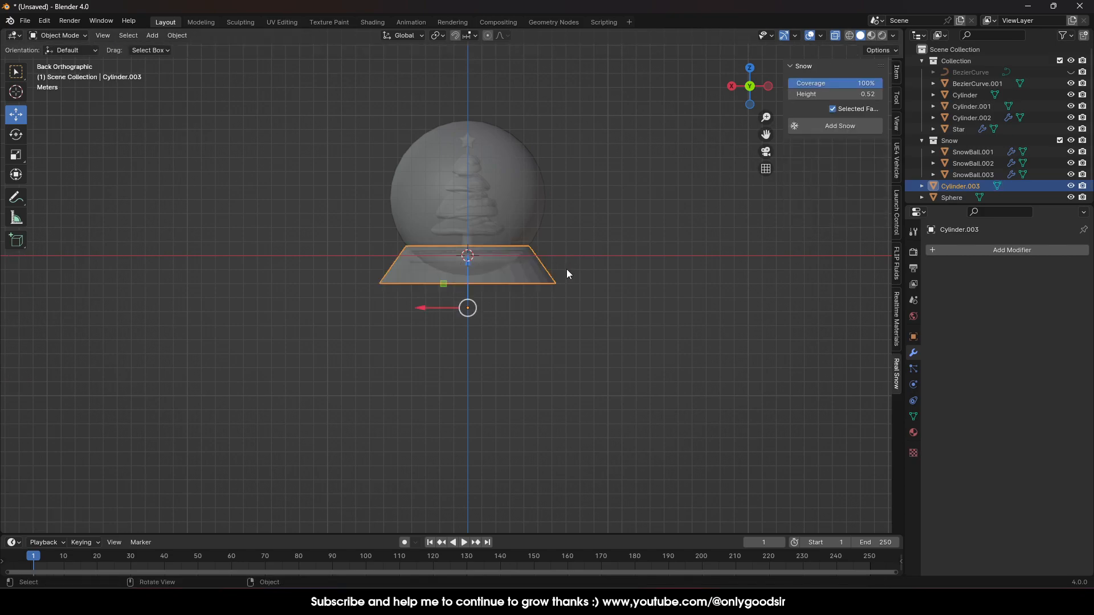
- Apply Shade Smooth to the flared stand and turn off the see-through display
scroll(566, 279, "up", 5)
scroll(564, 293, "up", 3, "shift")
right_click(627, 313)
left_click(620, 312)
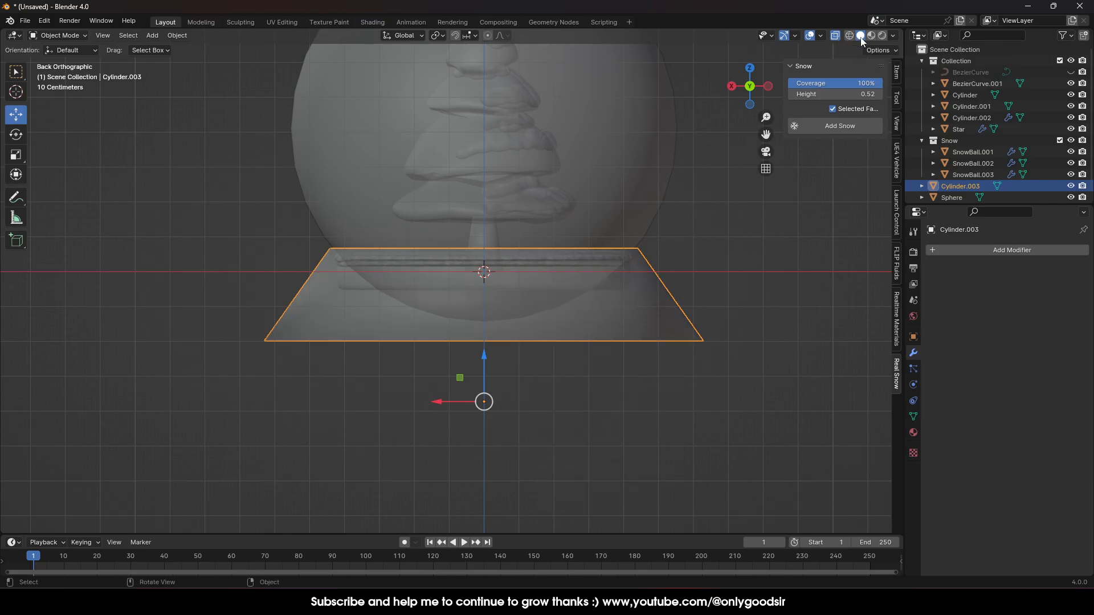
left_click(839, 36)
middle_click_drag(501, 244, 501, 287)
scroll(495, 297, "down", 4)
left_click(693, 212)
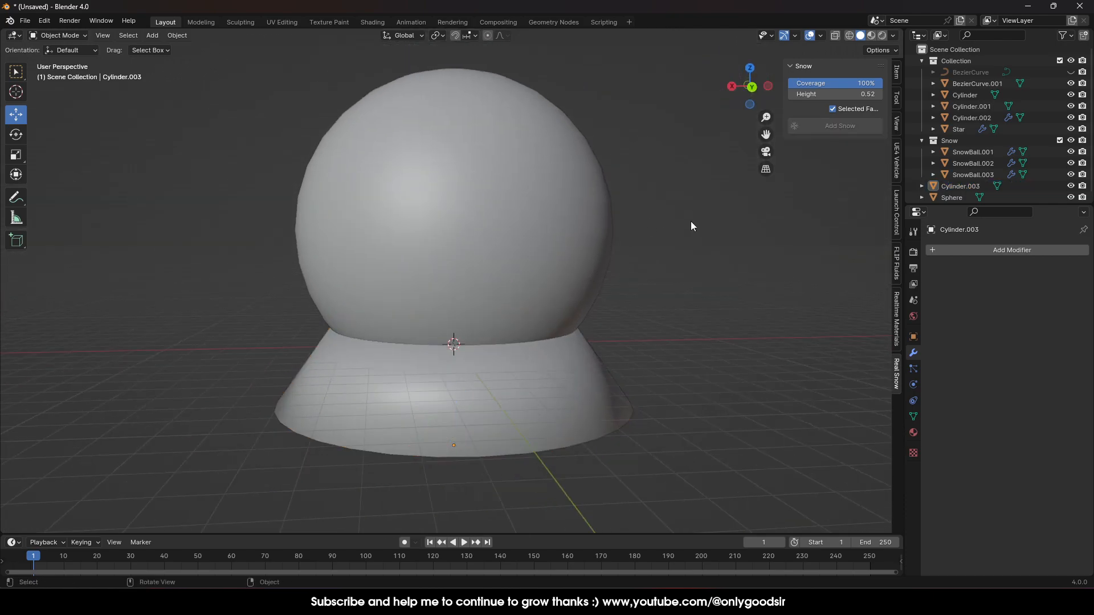
- Apply the object transform of the flared stand
scroll(623, 319, "up", 4)
left_click(542, 420)
middle_click_drag(604, 404, 633, 398)
scroll(633, 399, "up", 2)
scroll(647, 383, "down", 2)
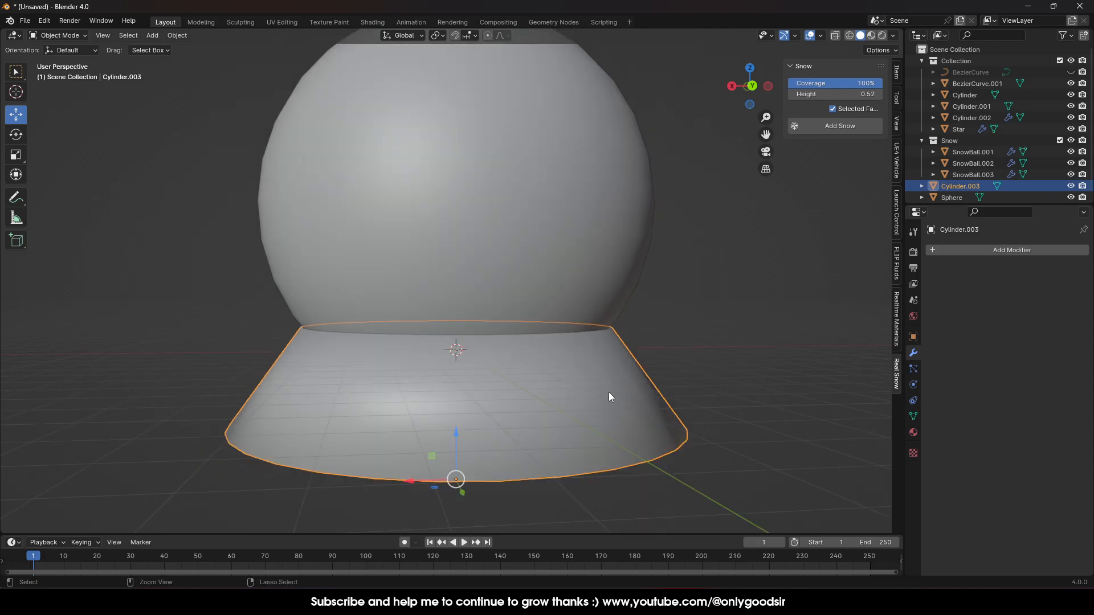
key("ctrl+a")
left_click(572, 393)
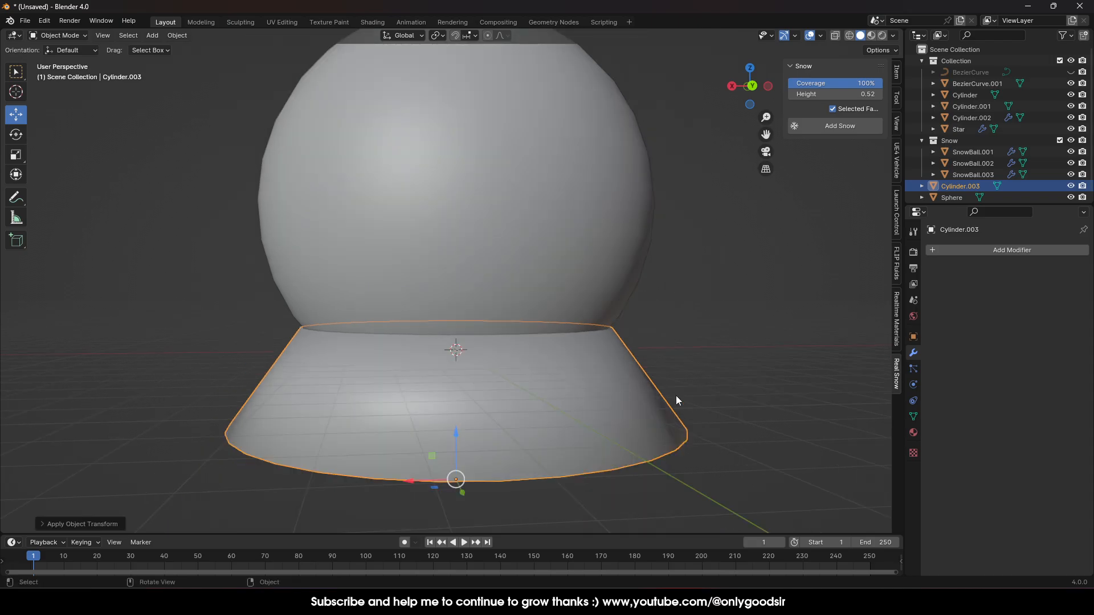
- Add a Bevel modifier to the flared stand with 3 segments and an amount of 0.53 m
left_click(978, 250)
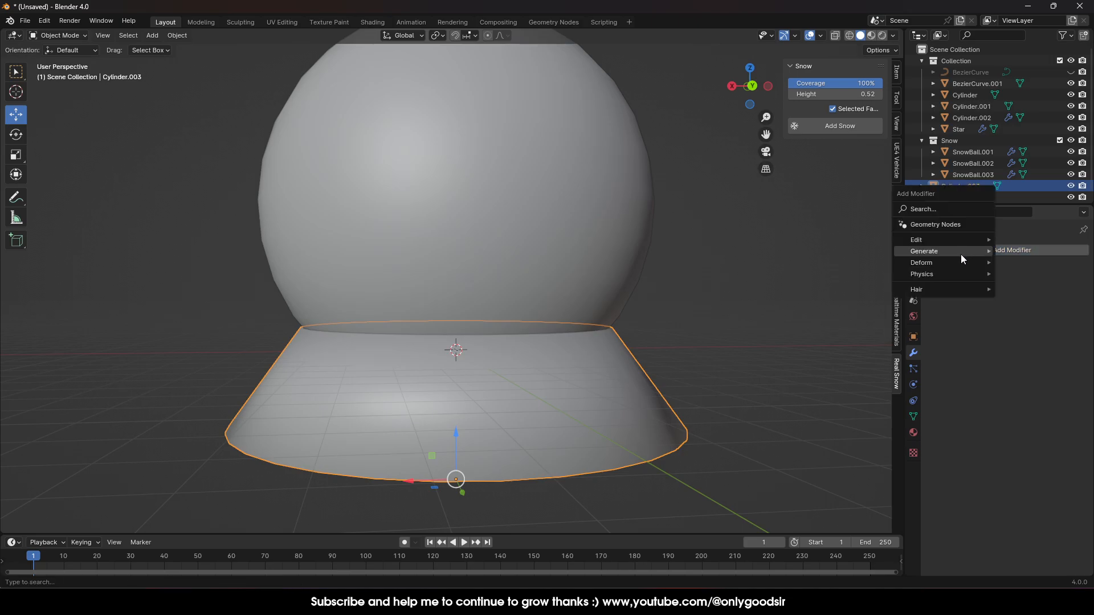
mouse_move(934, 254)
left_click(833, 262)
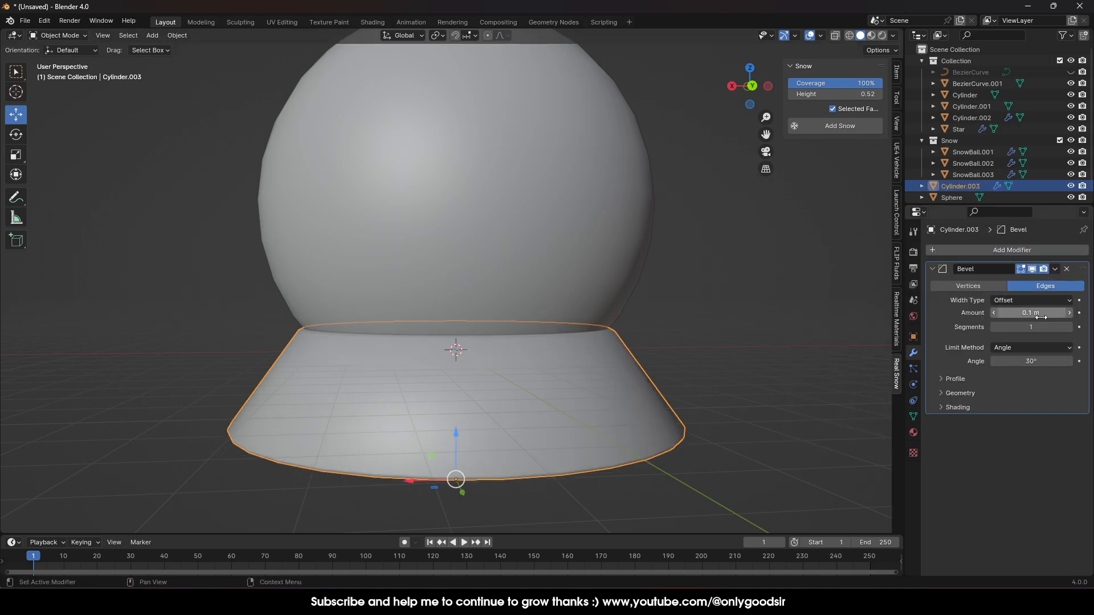
left_click(1069, 327)
left_click(1069, 327)
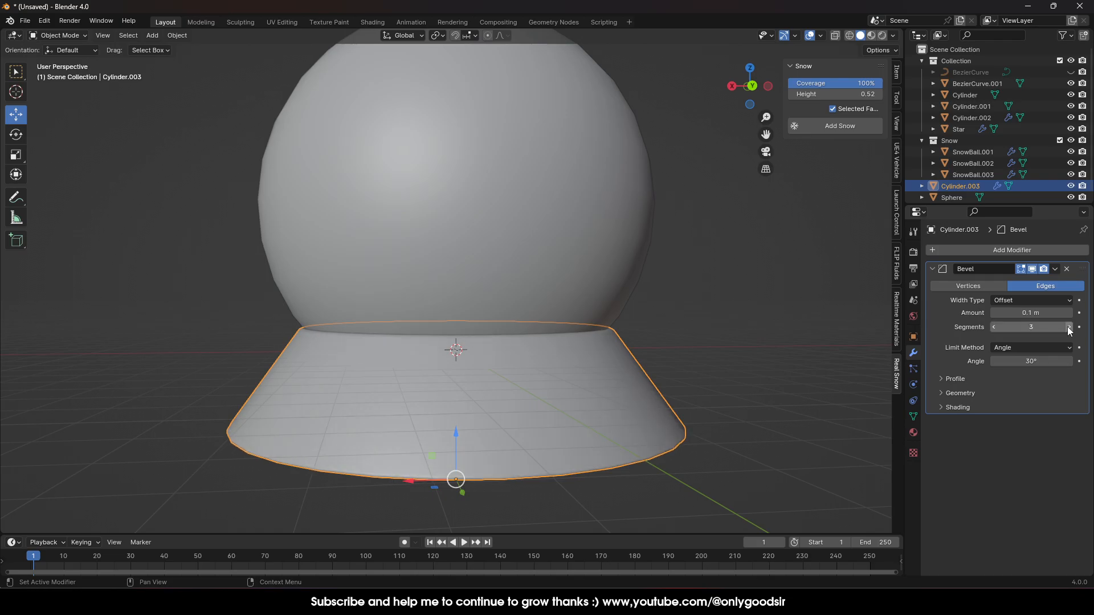
mouse_move(1032, 312)
left_mouse_down()
mouse_move(1065, 313)
mouse_move(1015, 318)
left_mouse_up()
left_click(691, 444)
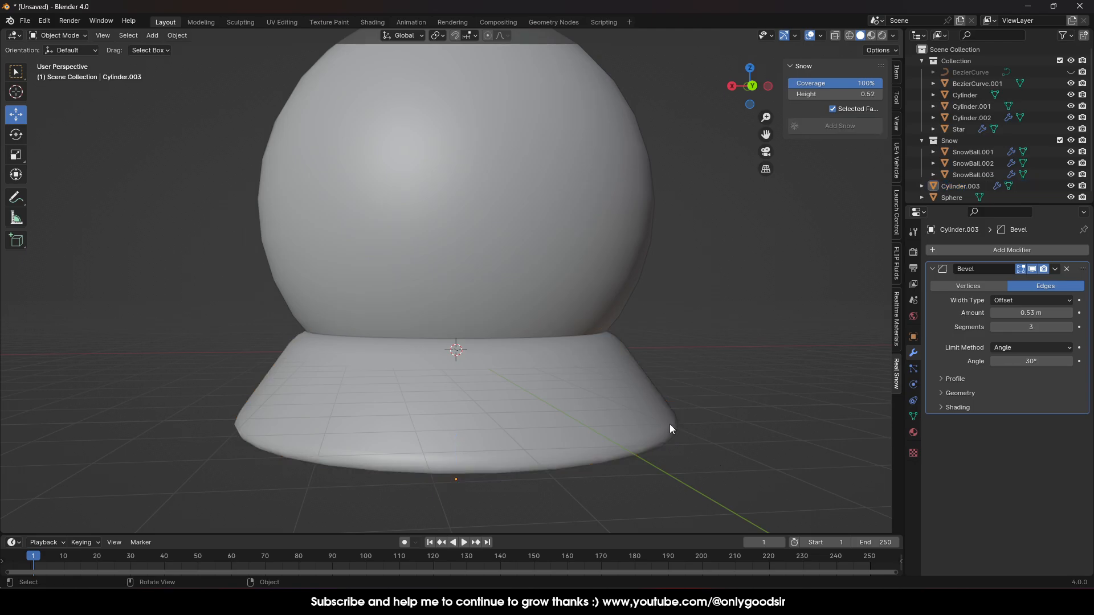
- Move the whole snow globe with its stand upward so the stand's bottom sits near the ground grid
scroll(707, 416, "down", 1)
middle_click_drag(707, 417, 698, 420)
scroll(686, 414, "down", 2)
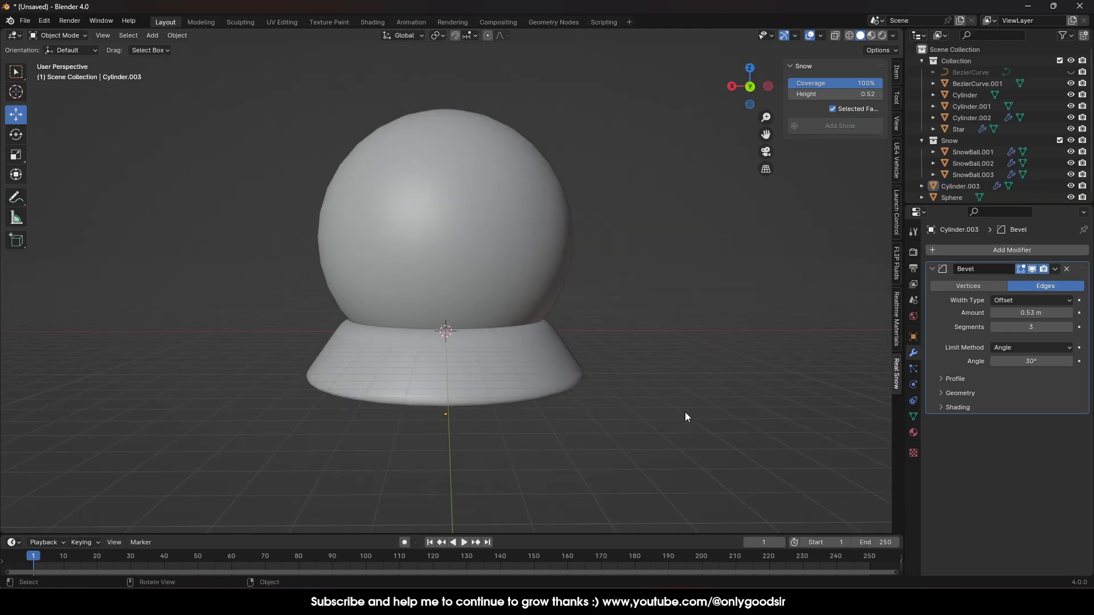
middle_click_drag(650, 328, 661, 348)
scroll(630, 344, "up", 2)
scroll(658, 342, "down", 2)
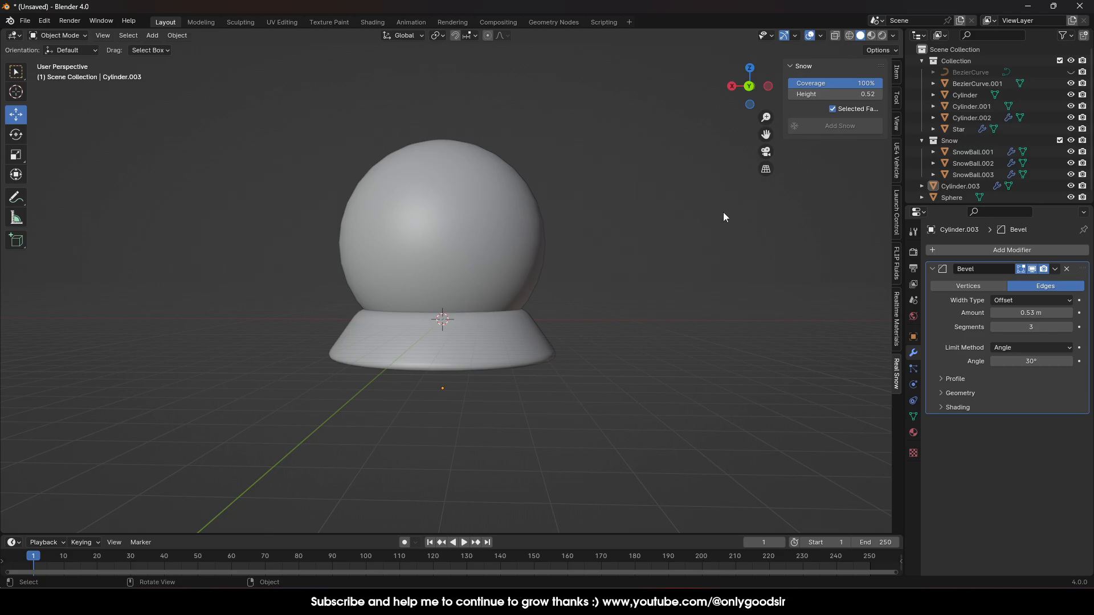
middle_click_drag(597, 300, 599, 228)
left_click_drag(613, 126, 235, 507)
left_click_drag(449, 234, 459, 192)
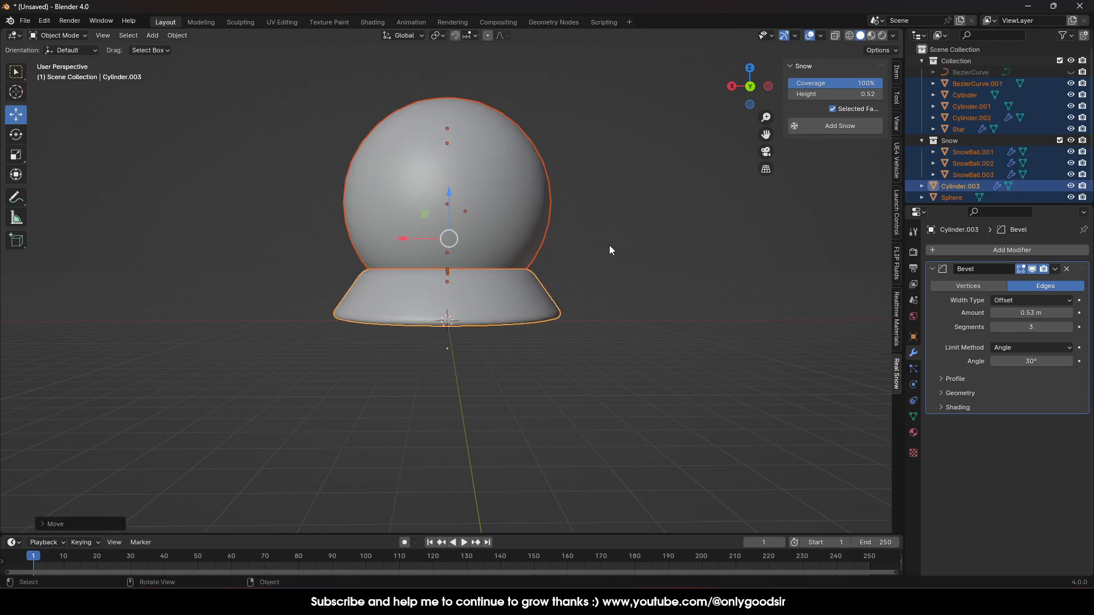
left_click(609, 245)
- Switch the viewport to wireframe display and rename the globe sphere GLASS
left_click(849, 35)
mouse_move(572, 258)
middle_mouse_down()
mouse_move(616, 349)
mouse_move(618, 366)
mouse_move(606, 366)
middle_mouse_up()
scroll(606, 366, "up", 3)
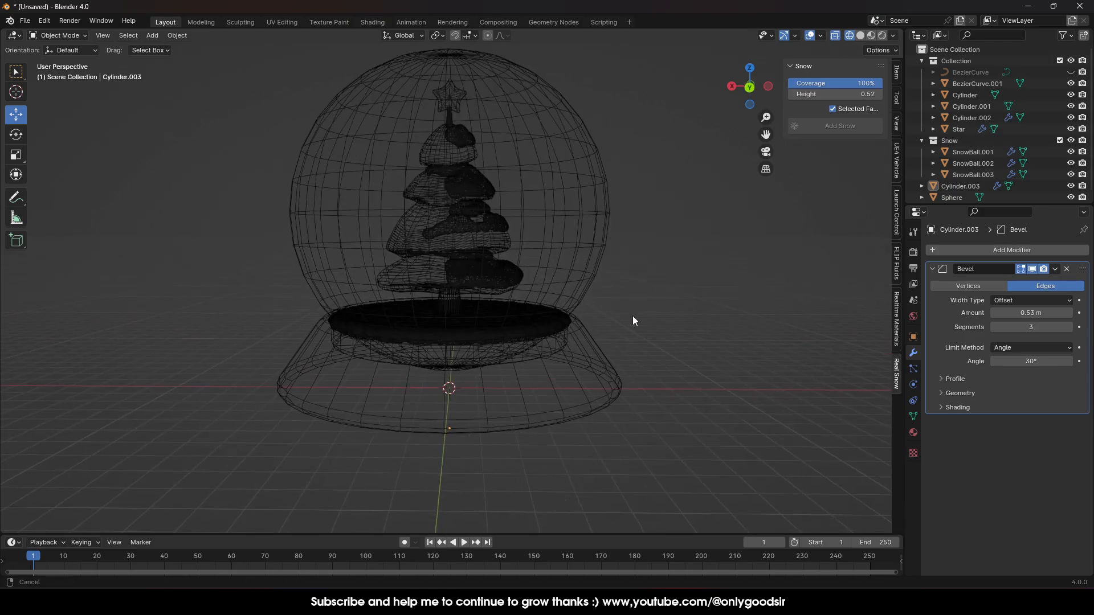
left_click(582, 371)
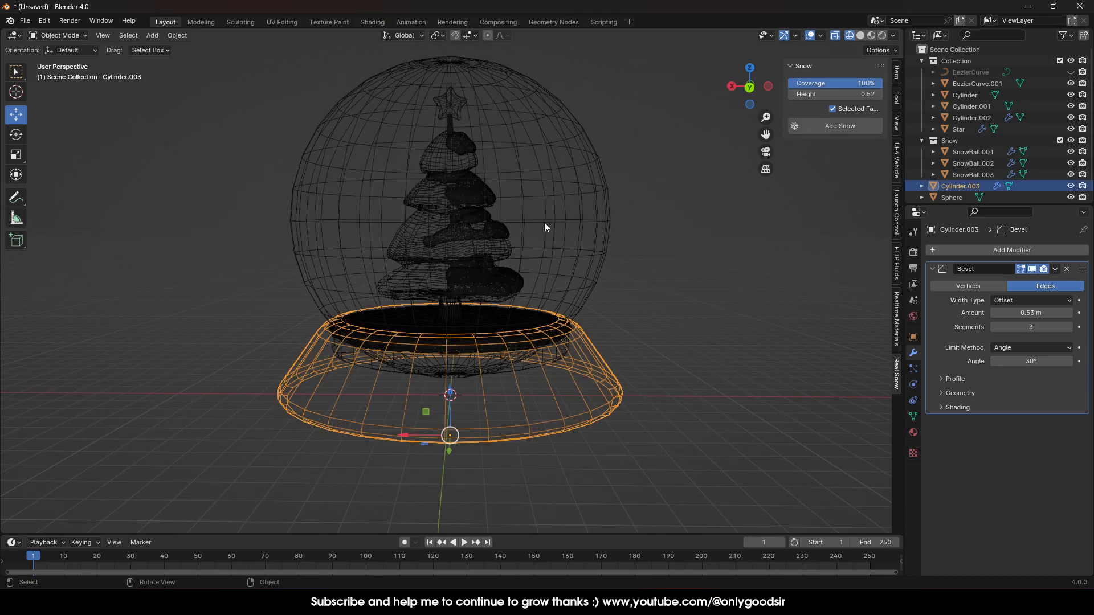
left_click(569, 261)
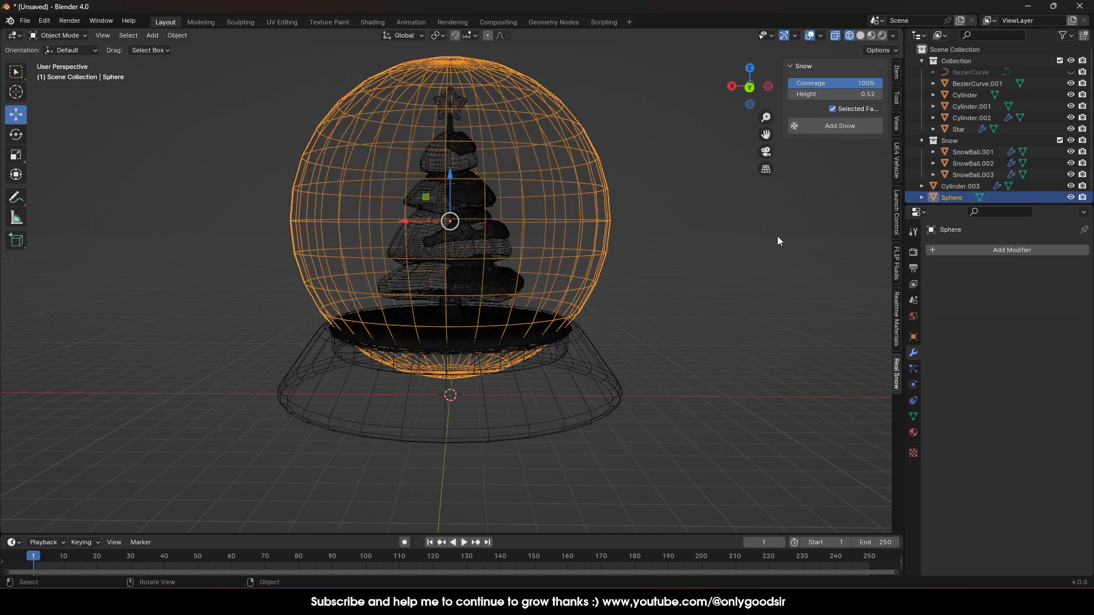
double_click(952, 198)
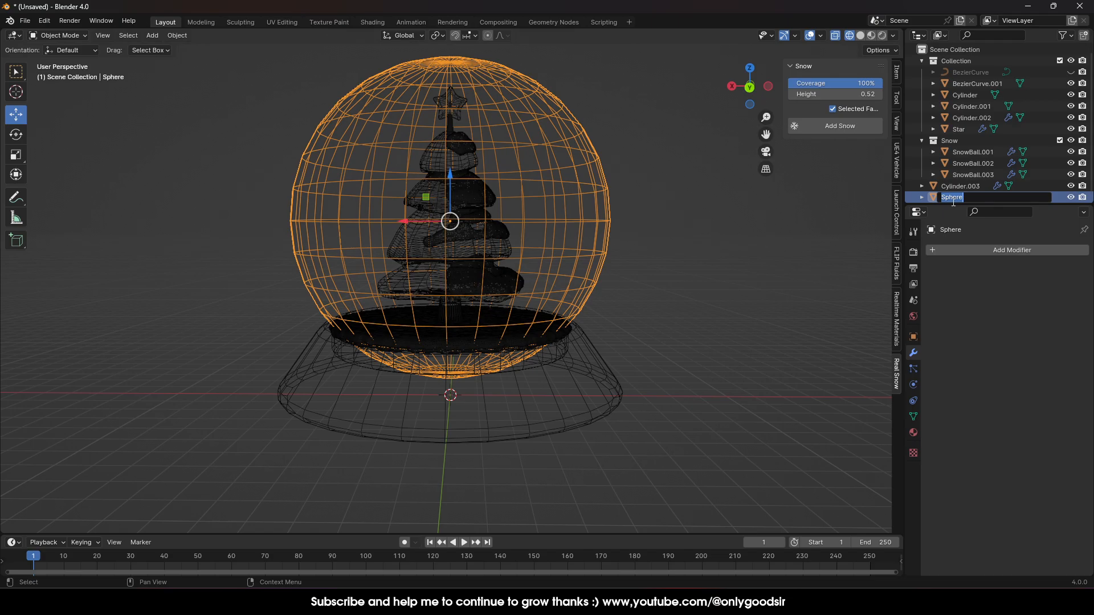
type("GL")
key("Return")
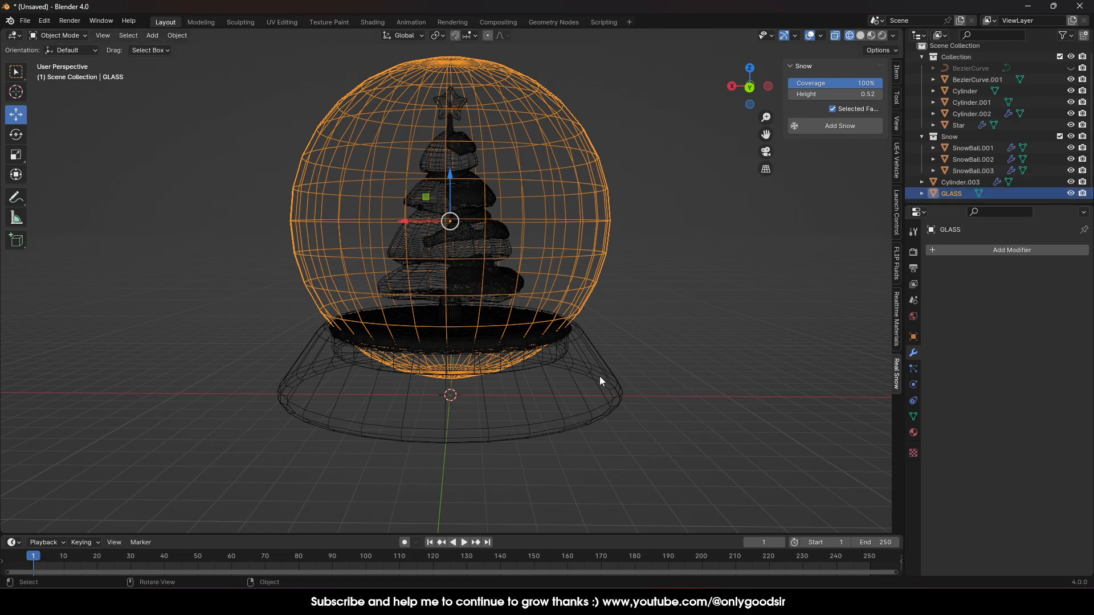
- Rename the flared stand cylinder BASE
left_click(617, 367)
double_click(963, 182)
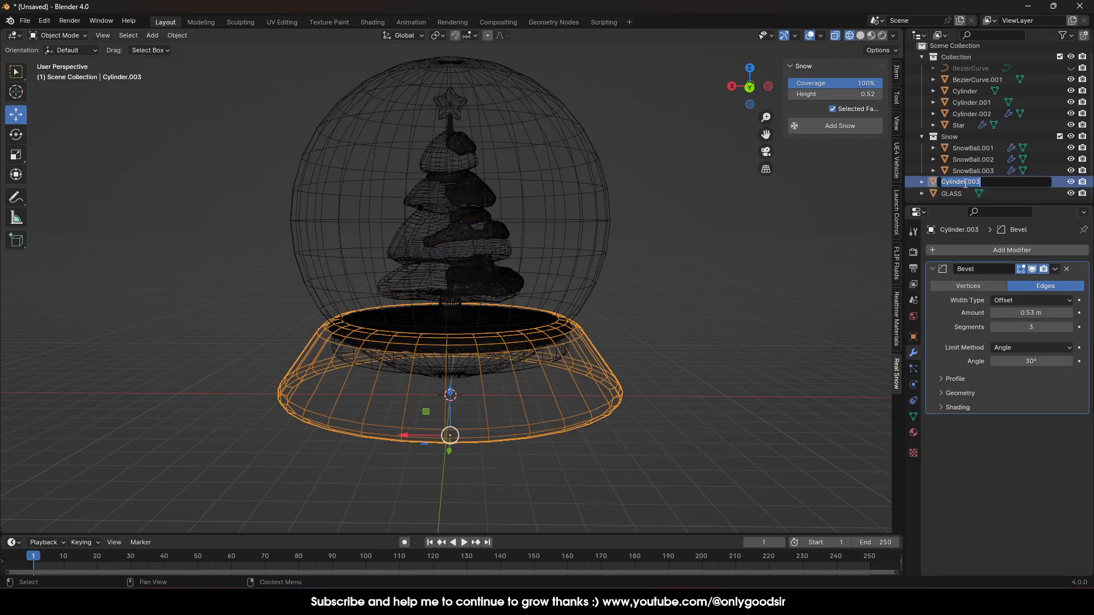
type("BASE")
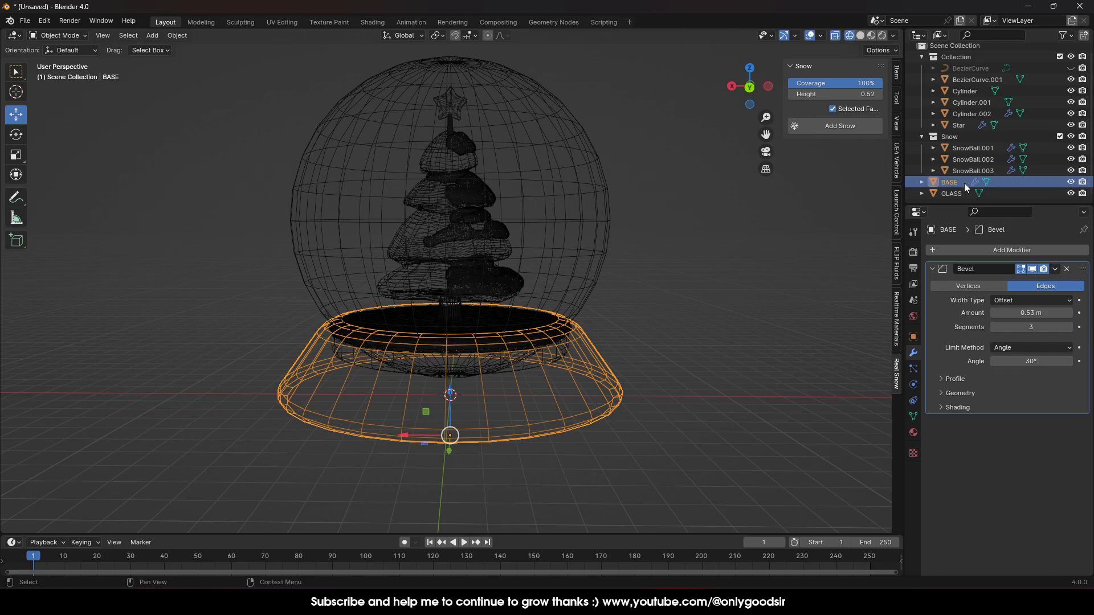
key("Return")
- Rename the tree foliage mesh TREE
left_click(419, 252)
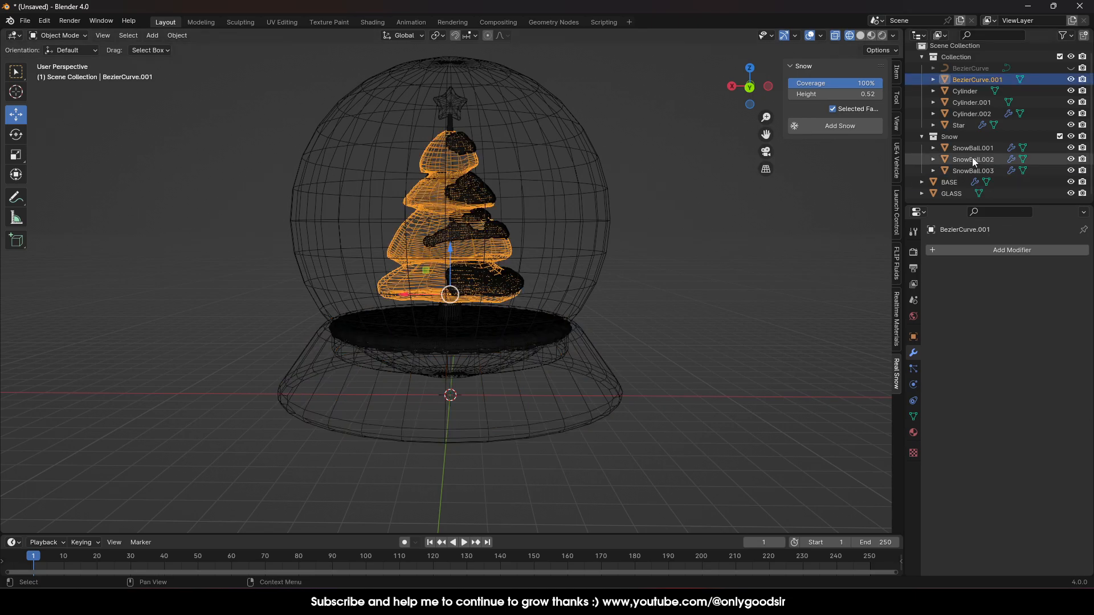
double_click(967, 81)
type("TR")
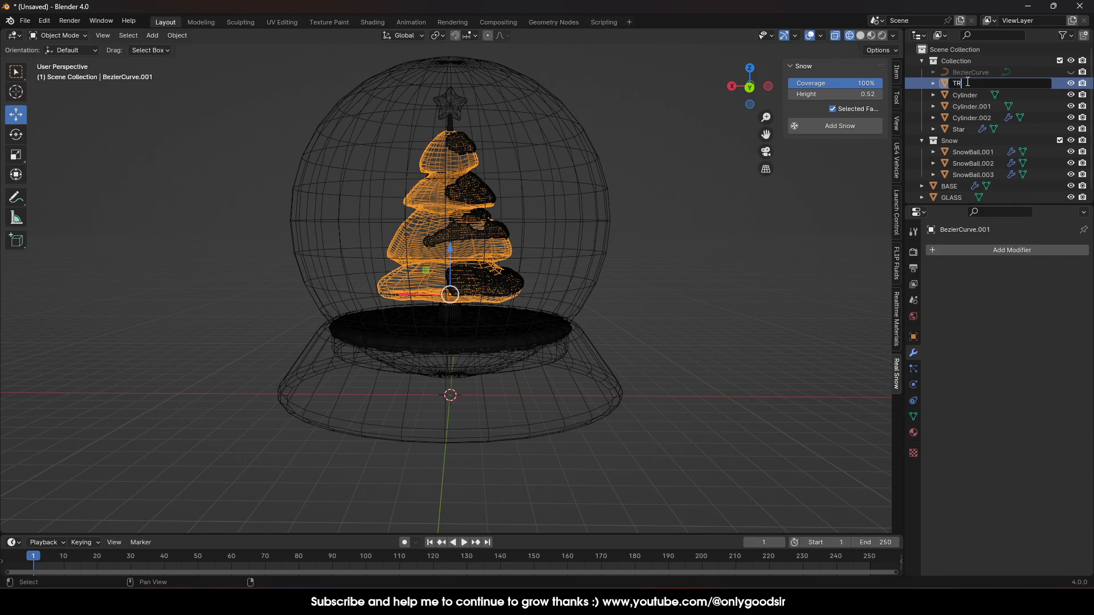
type("EE")
key("Return")
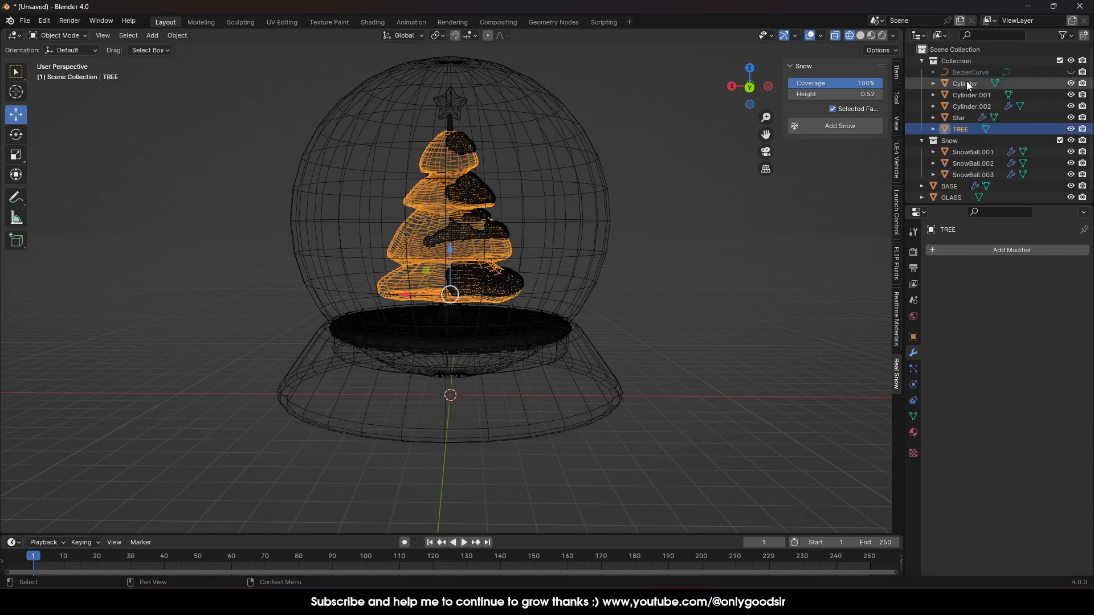
- Rename the snow object on the tree branches TREE_SNOW
left_click(494, 232)
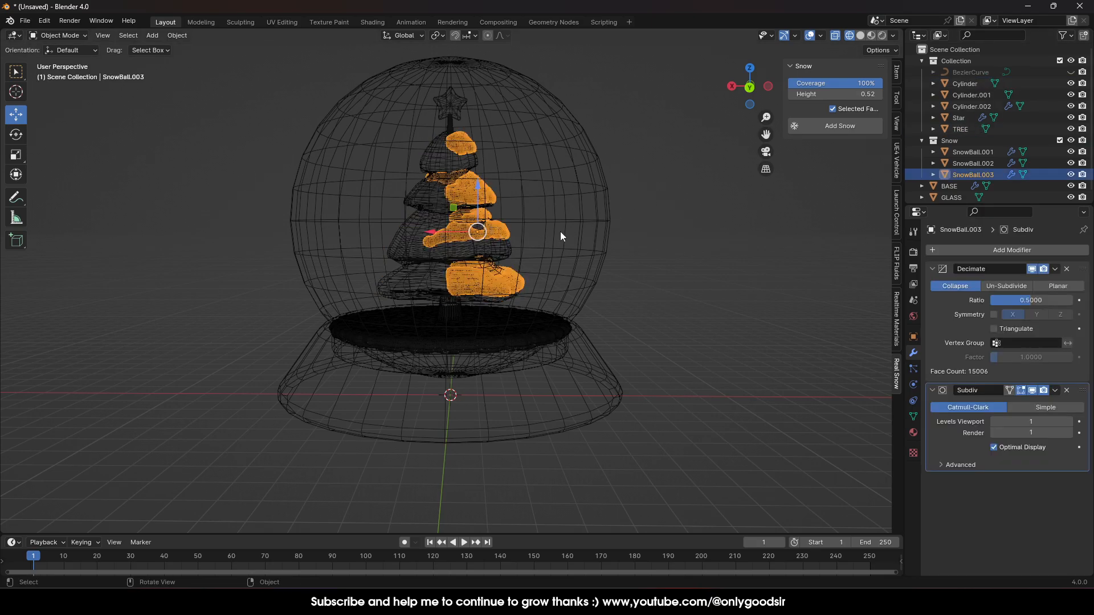
double_click(974, 174)
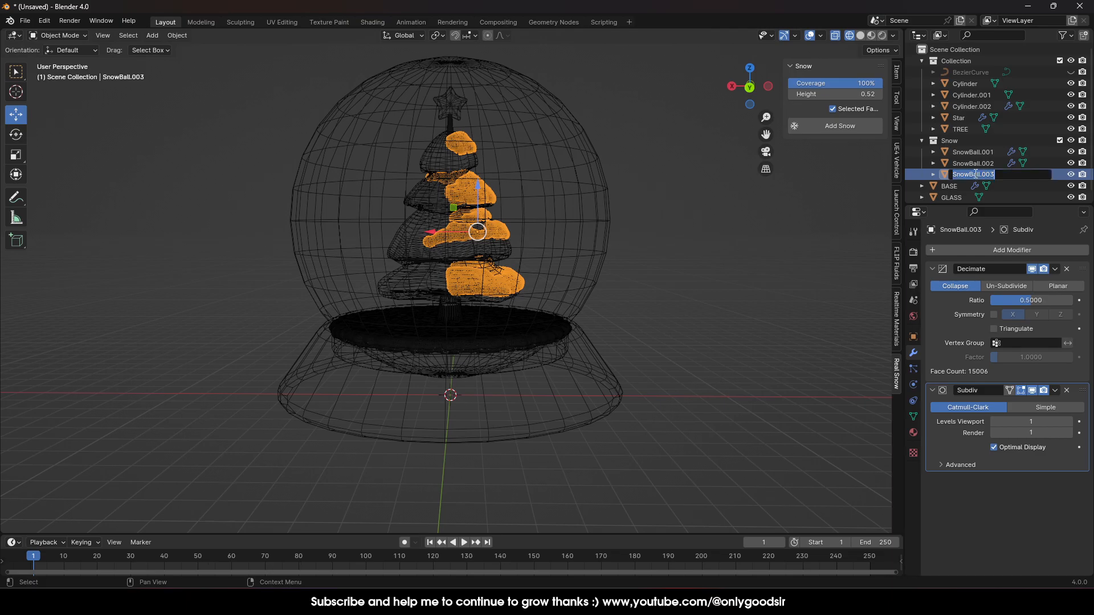
type("TREE_SNOW")
key("Return")
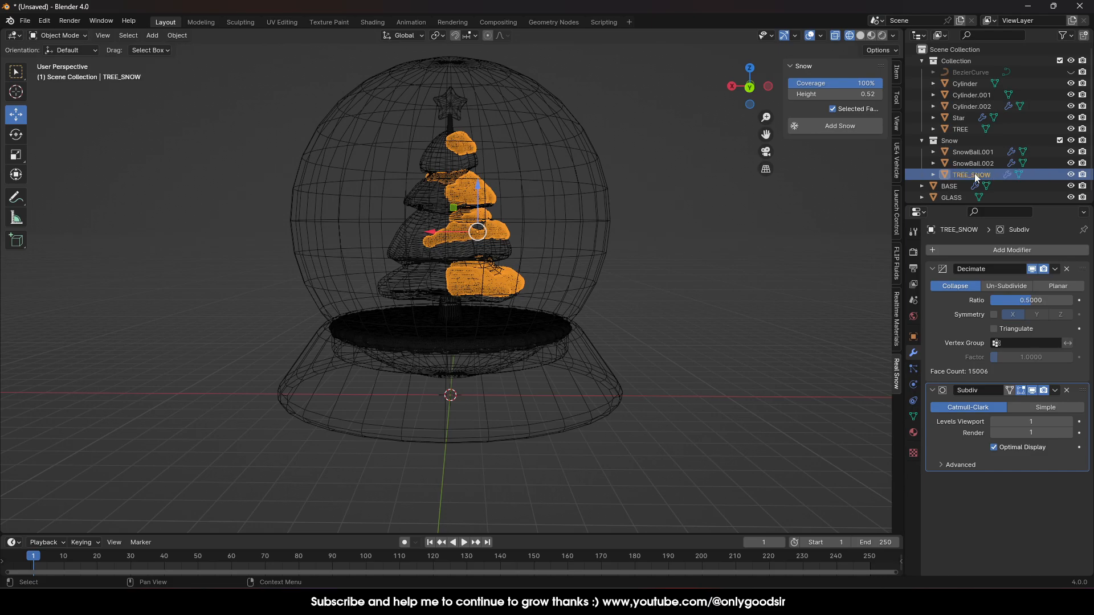
- Try to reposition the base vertically beneath the globe
left_click(487, 342)
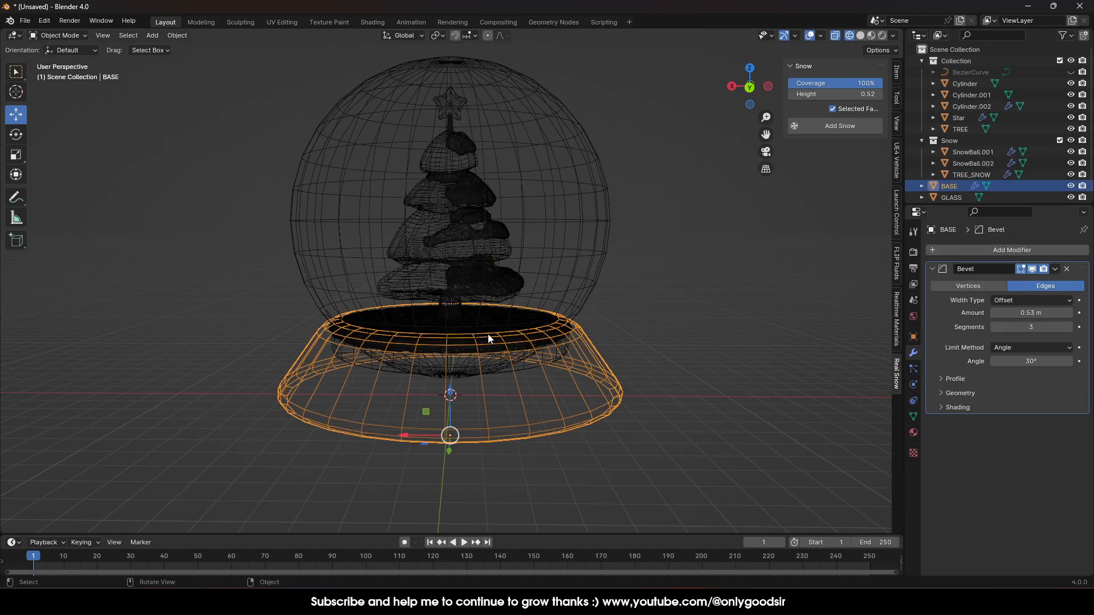
left_click(487, 343)
mouse_move(522, 354)
middle_mouse_down()
mouse_move(515, 340)
mouse_move(502, 347)
middle_mouse_up()
scroll(501, 347, "up", 3)
left_click(776, 288)
middle_click_drag(776, 289, 658, 306)
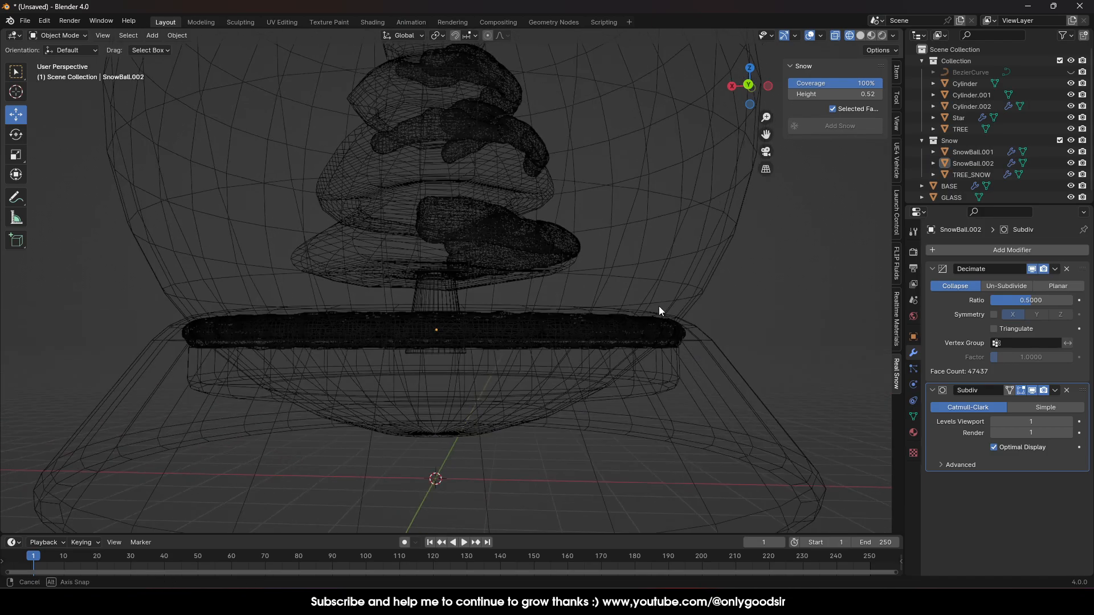
left_click(544, 388)
left_click(722, 407)
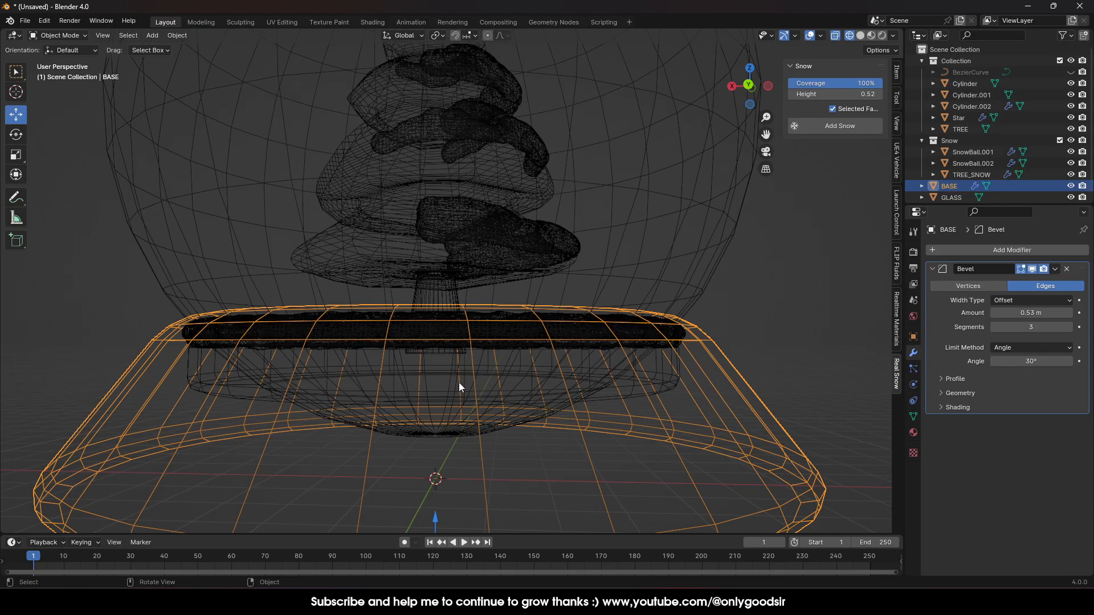
mouse_move(435, 517)
left_mouse_down()
mouse_move(431, 526)
mouse_move(432, 508)
mouse_move(432, 530)
mouse_move(434, 35)
mouse_move(431, 522)
left_mouse_up()
- Delete the two ground snow objects and the disc beneath them inside the globe
left_click(583, 329)
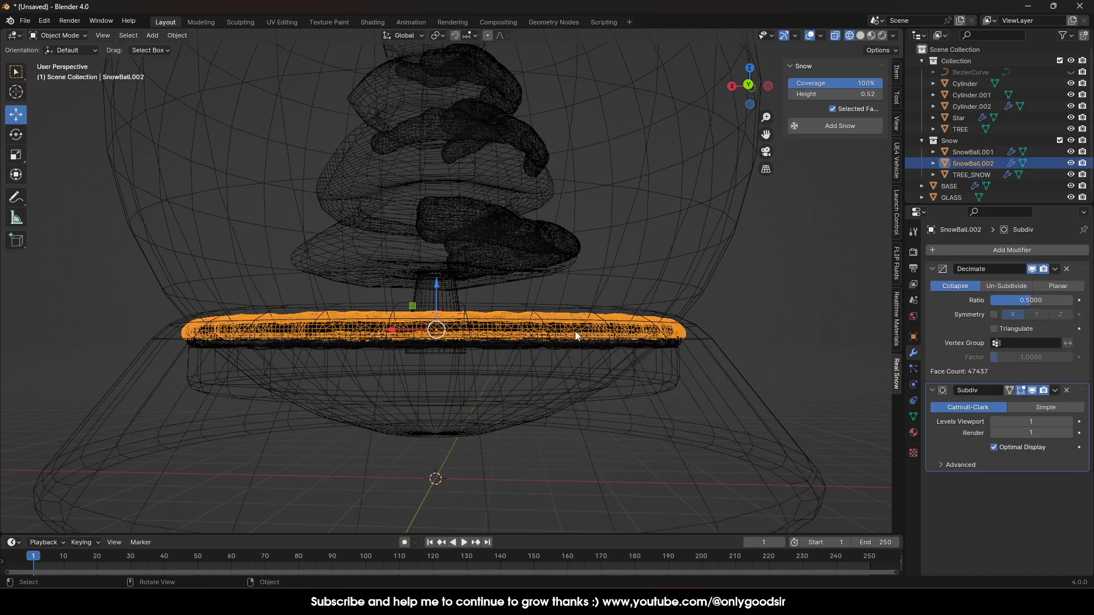
key("Delete")
left_click(507, 346)
key("Delete")
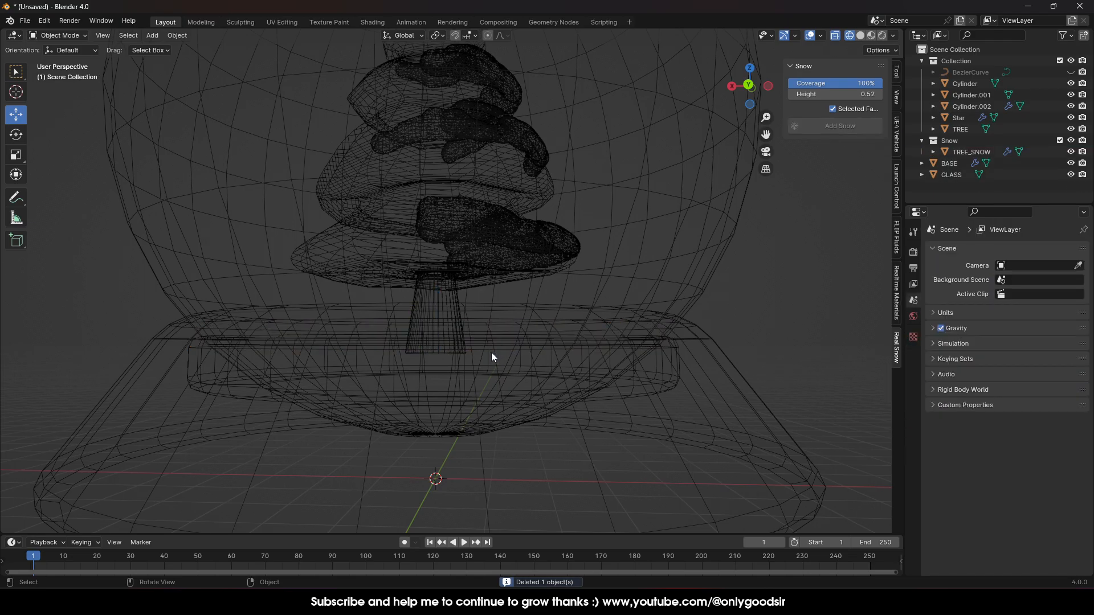
left_click(576, 381)
key("Delete")
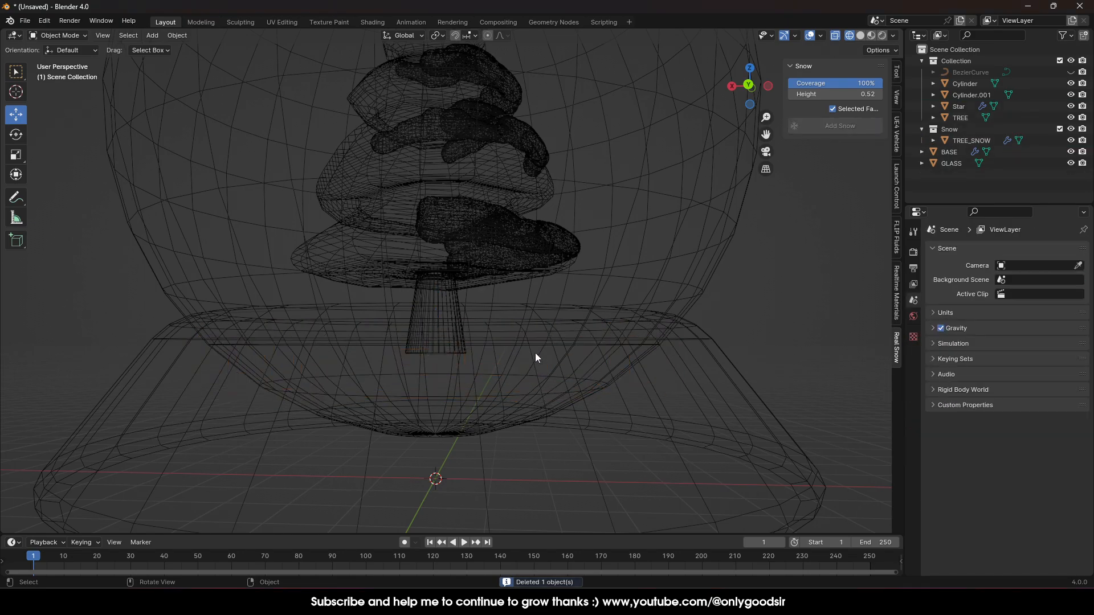
- Raise the base slightly along the Z axis so it sits higher around the glass sphere
left_click(530, 340)
left_click_drag(434, 507, 433, 507)
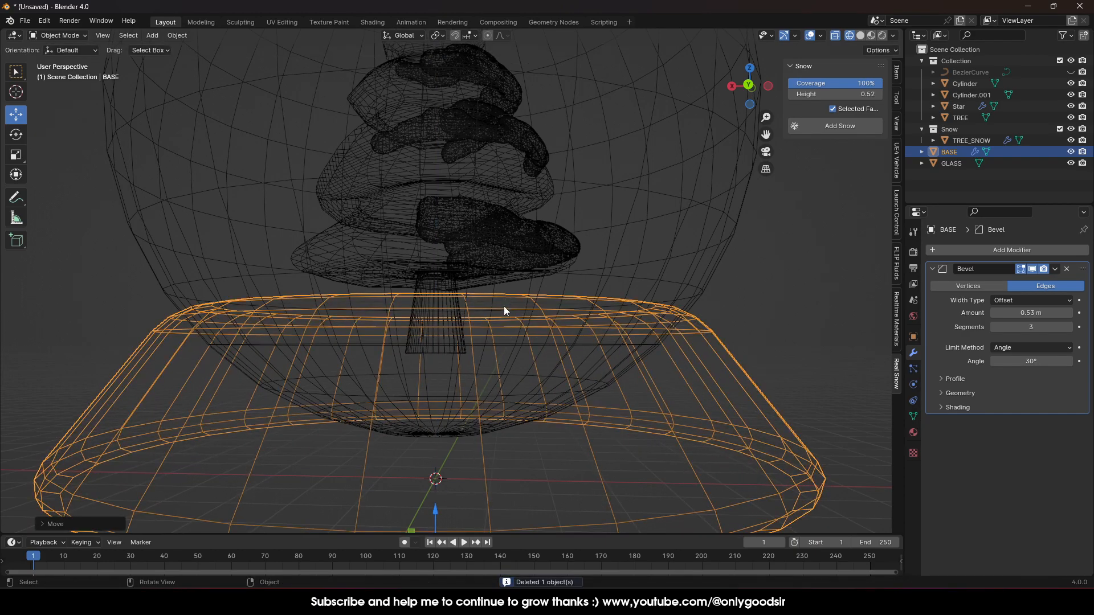
scroll(504, 308, "down", 4)
middle_click_drag(504, 317, 506, 367)
scroll(436, 399, "up", 3)
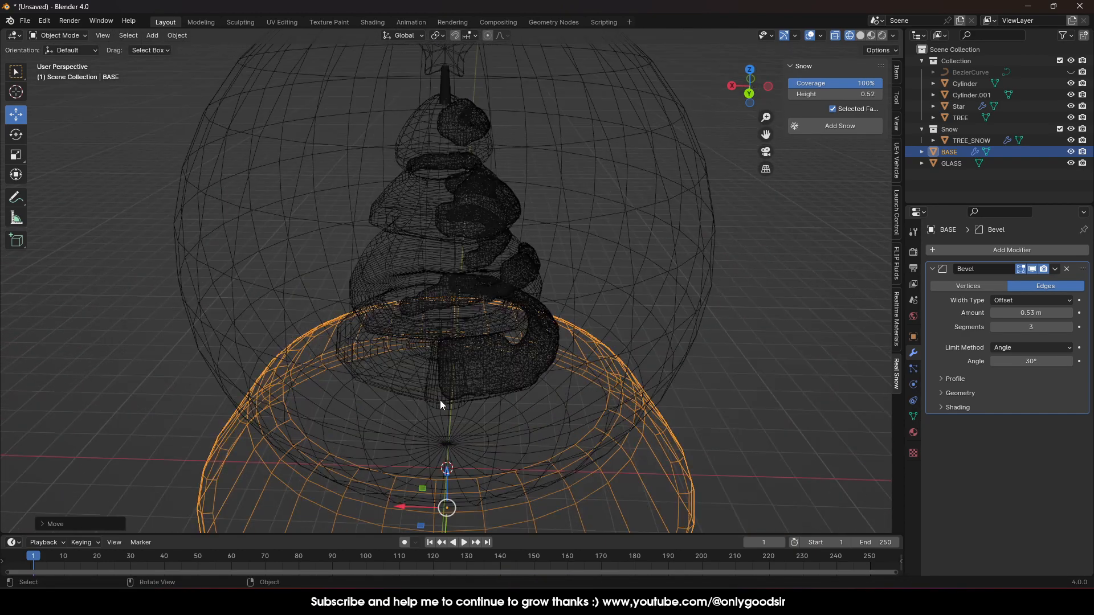
middle_click_drag(437, 399, 442, 381)
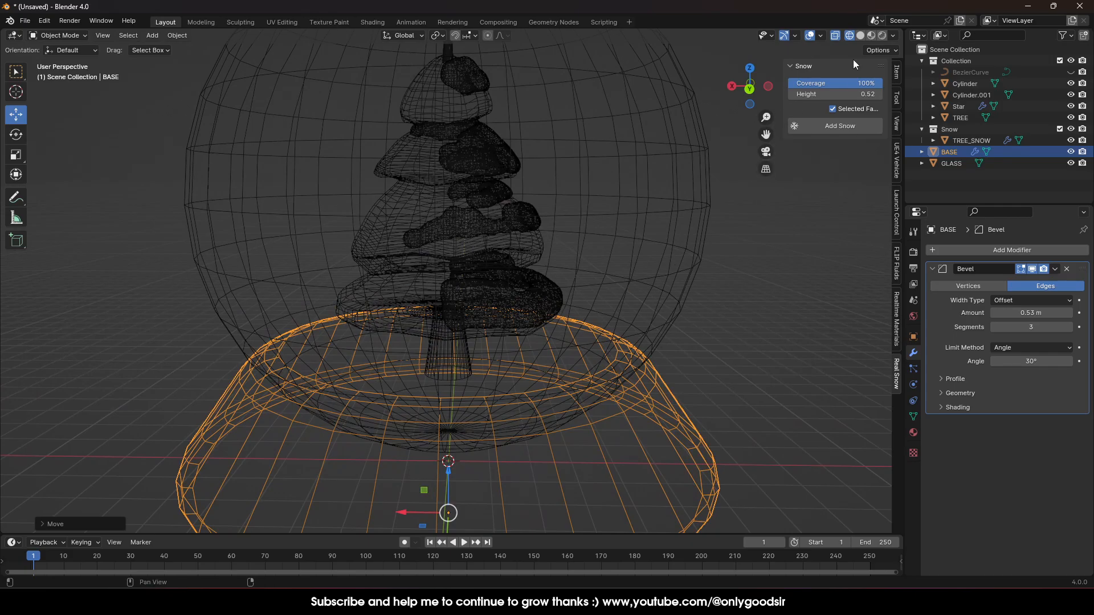
- Try to add snow to the base's top face with 100% coverage and 0.52 height on selected faces only
key("Tab")
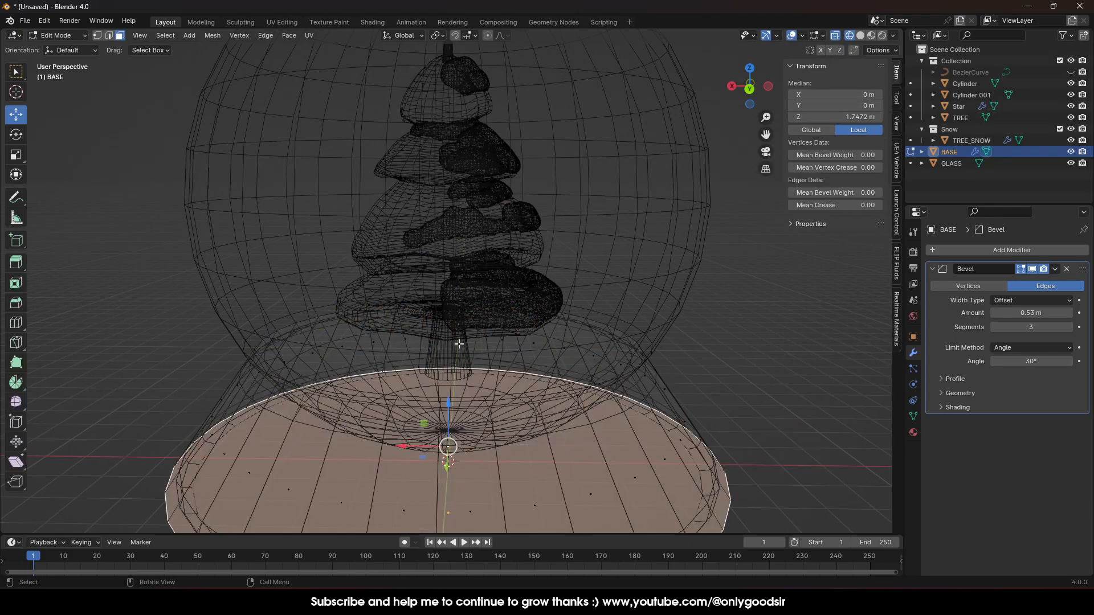
middle_click_drag(415, 354, 381, 309)
left_click(440, 327)
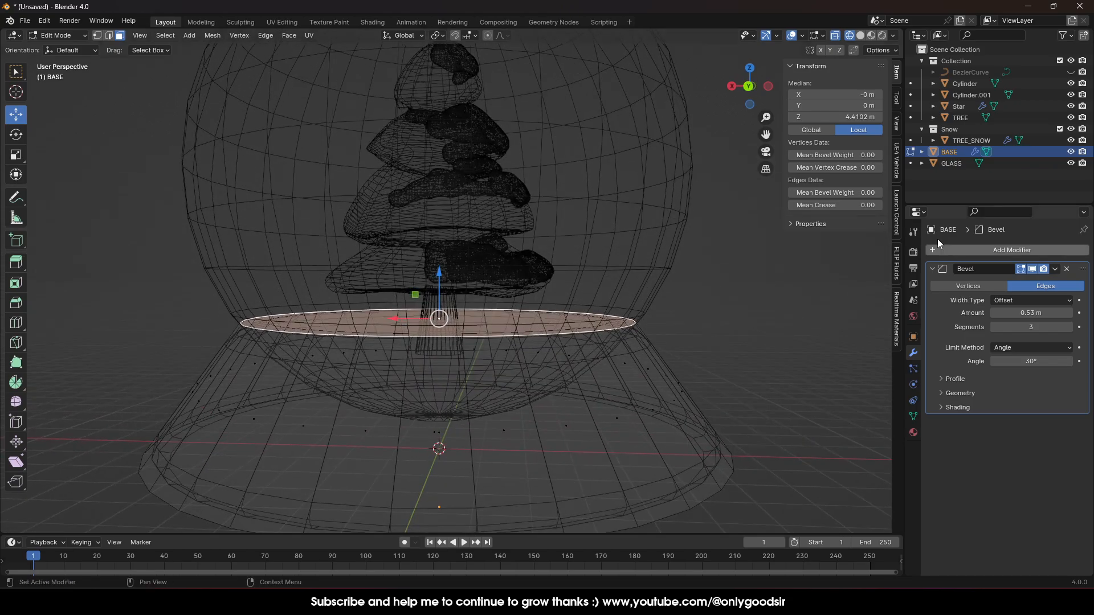
key("Tab")
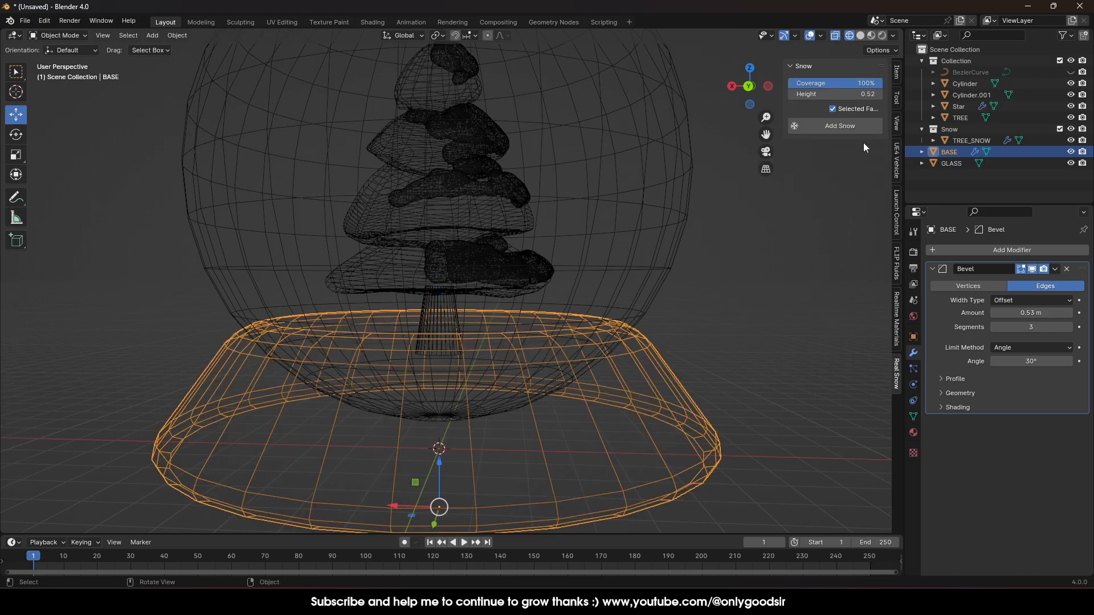
left_click(852, 127)
scroll(527, 360, "down", 5)
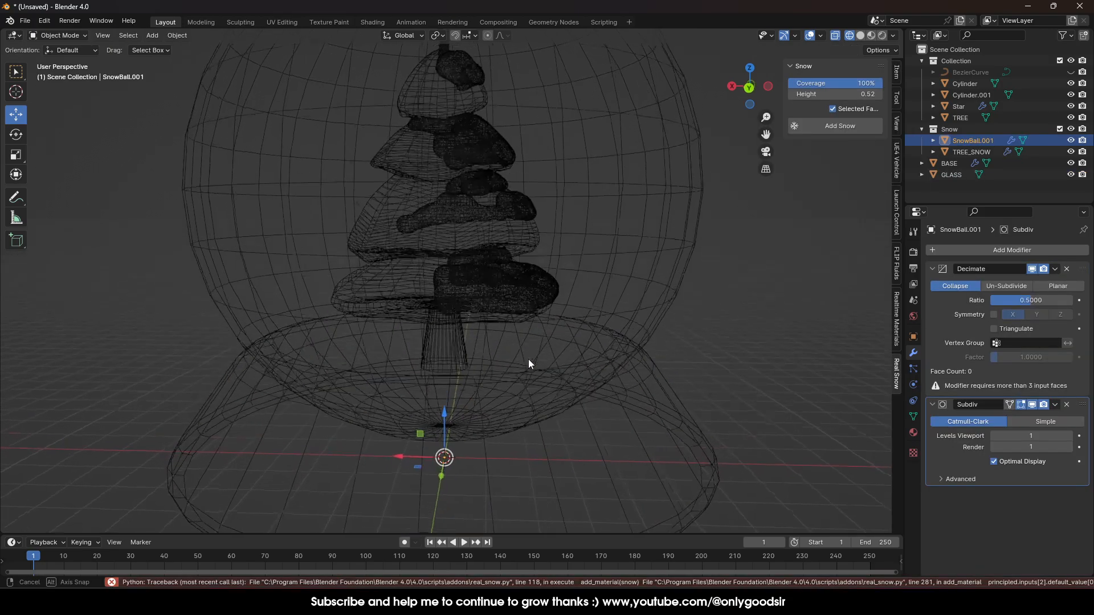
- Apply the Bevel modifier to the base and try adding snow to the base again
left_click(601, 393)
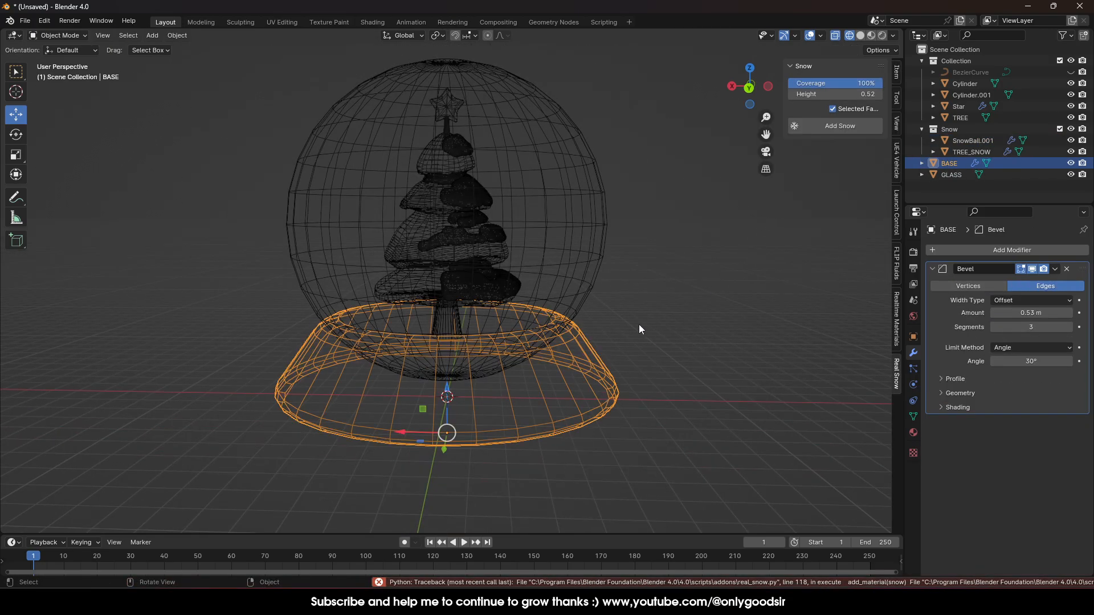
left_click(1054, 269)
left_click(1047, 282)
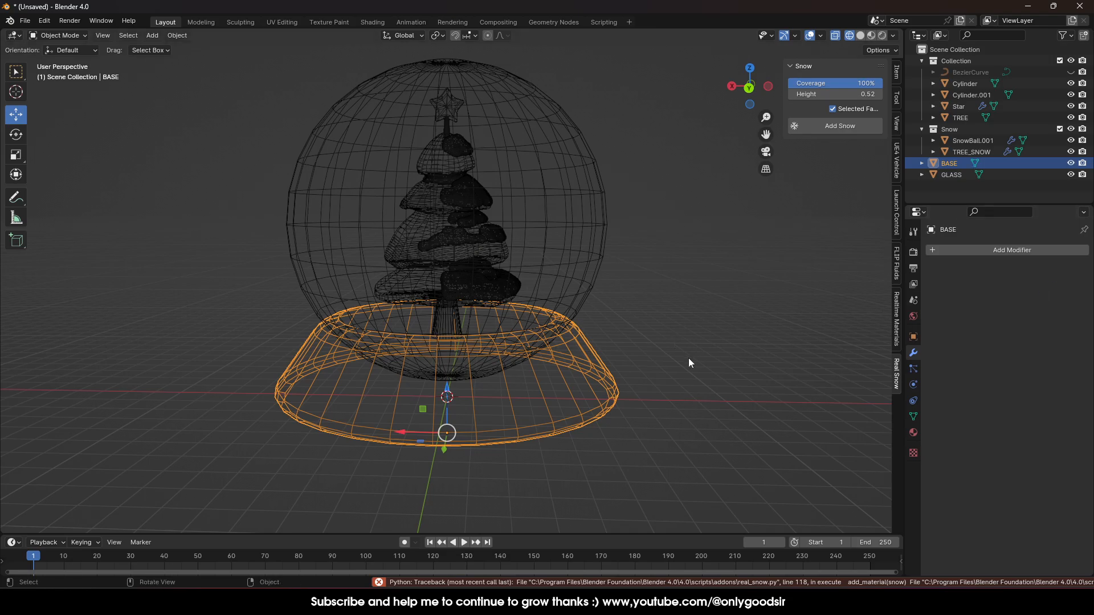
left_click(561, 339)
left_click(597, 344)
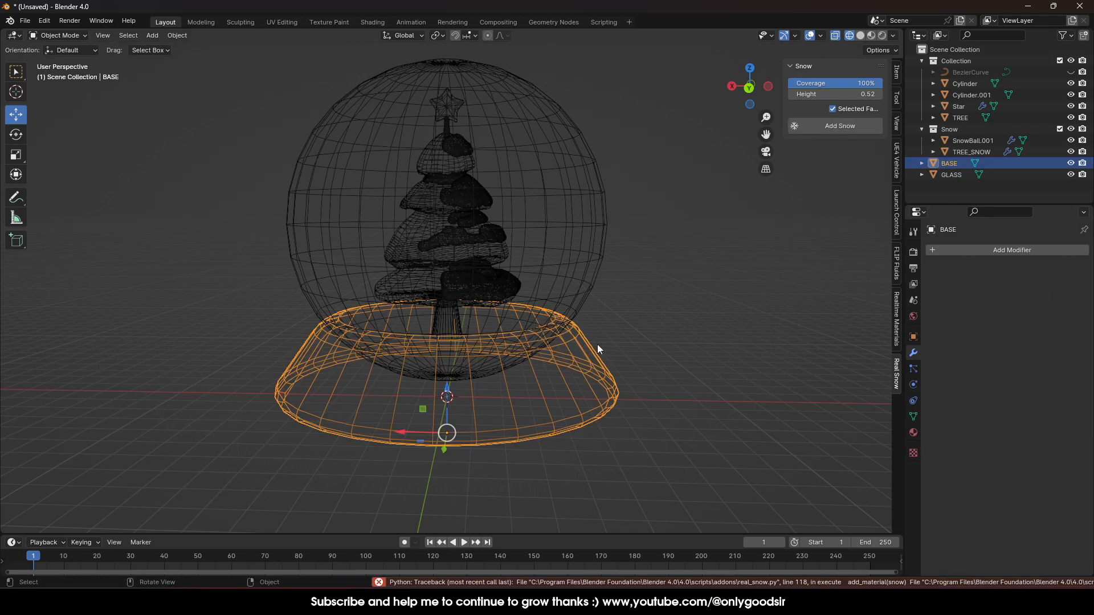
left_click(844, 123)
left_click(555, 358)
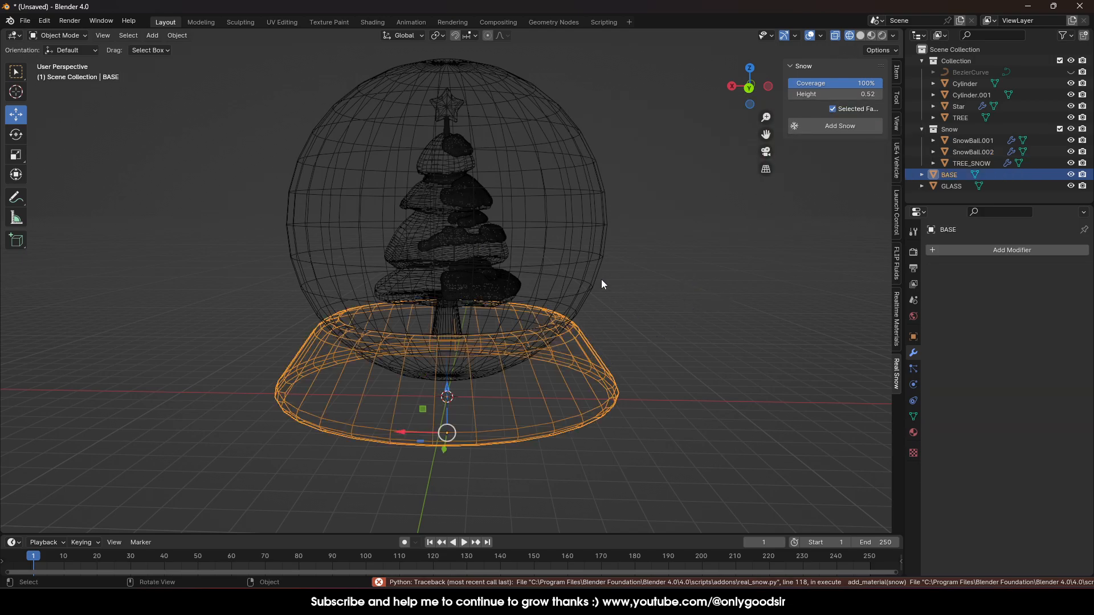
- Switch the viewport to solid shading with X-ray enabled to see inside the globe
left_click(860, 36)
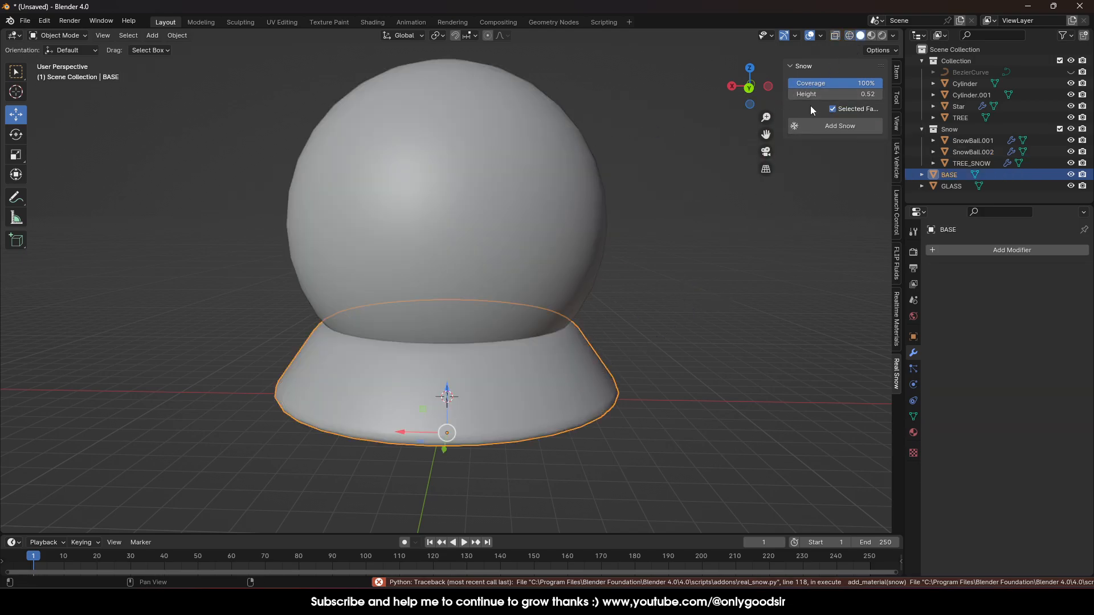
left_click(587, 140)
left_click(836, 35)
scroll(657, 383, "up", 3)
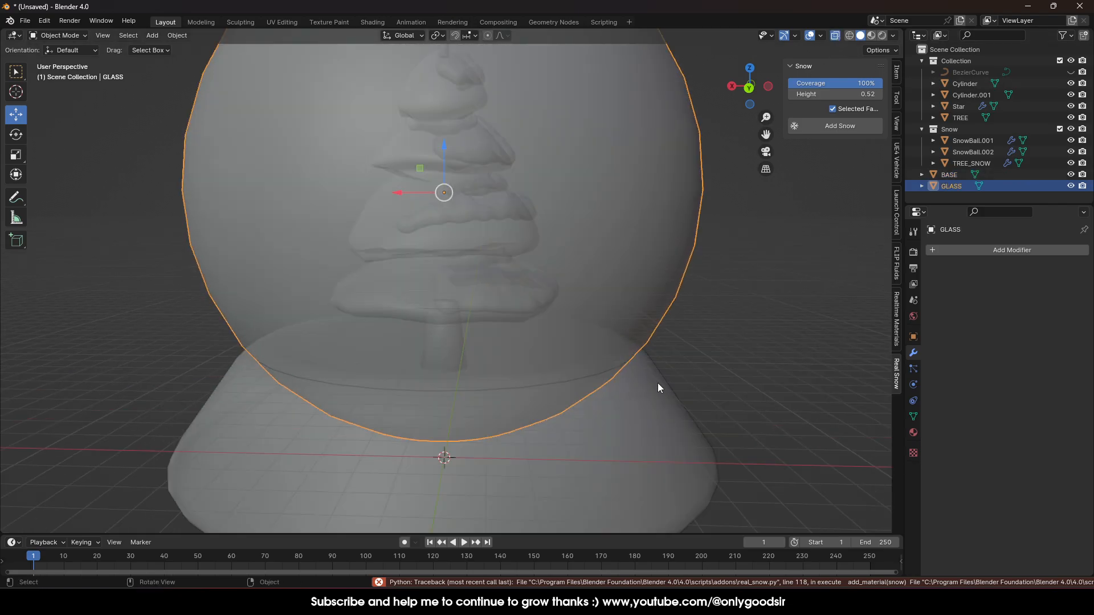
- Select the base's circular top face in Edit Mode and generate snow on it with 100% coverage and 0.52 height
left_click(655, 427)
key("Tab")
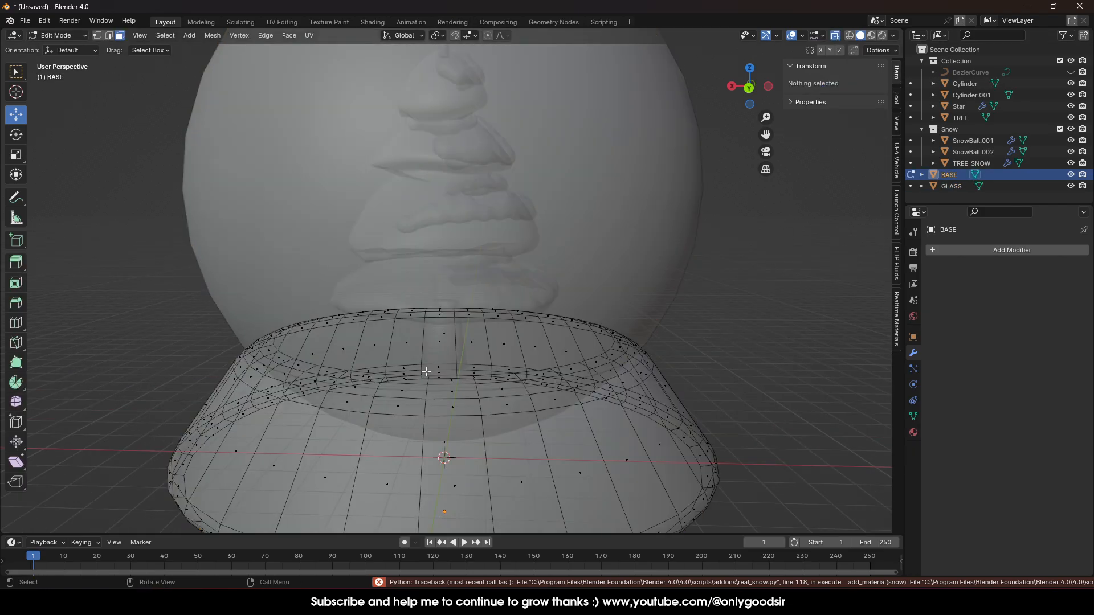
left_click(437, 340)
middle_click_drag(513, 370, 465, 385)
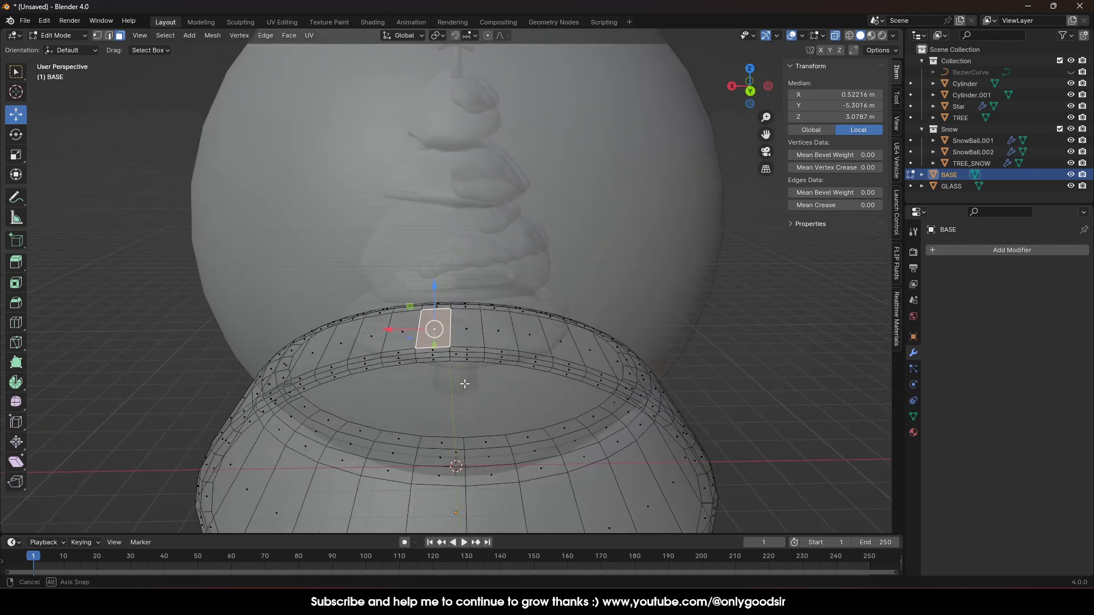
left_click(458, 363)
key("Tab")
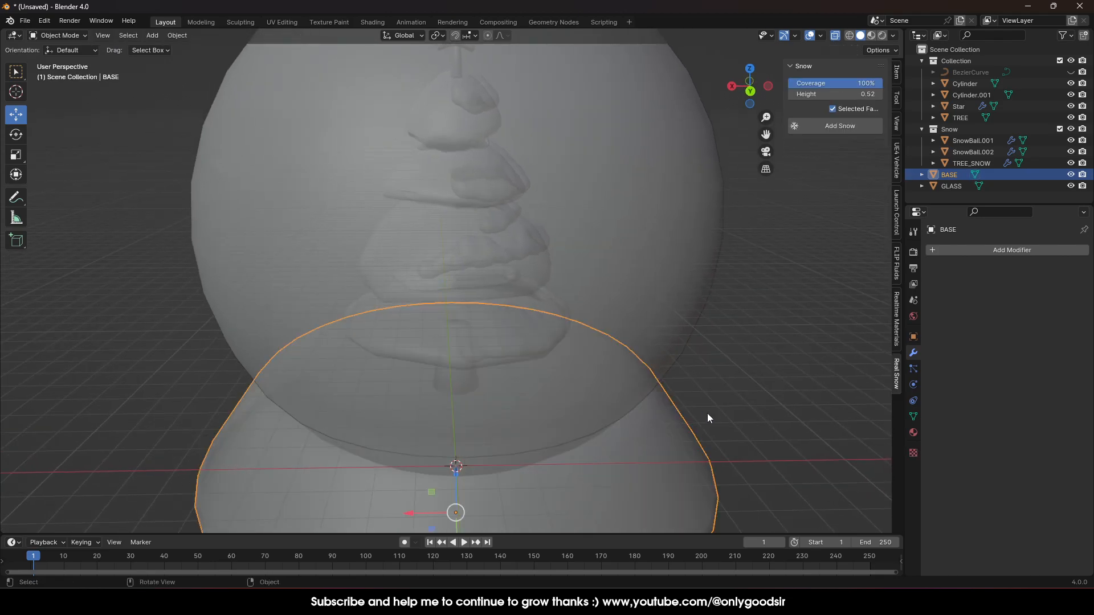
key("Tab")
key("Tab")
left_click(845, 125)
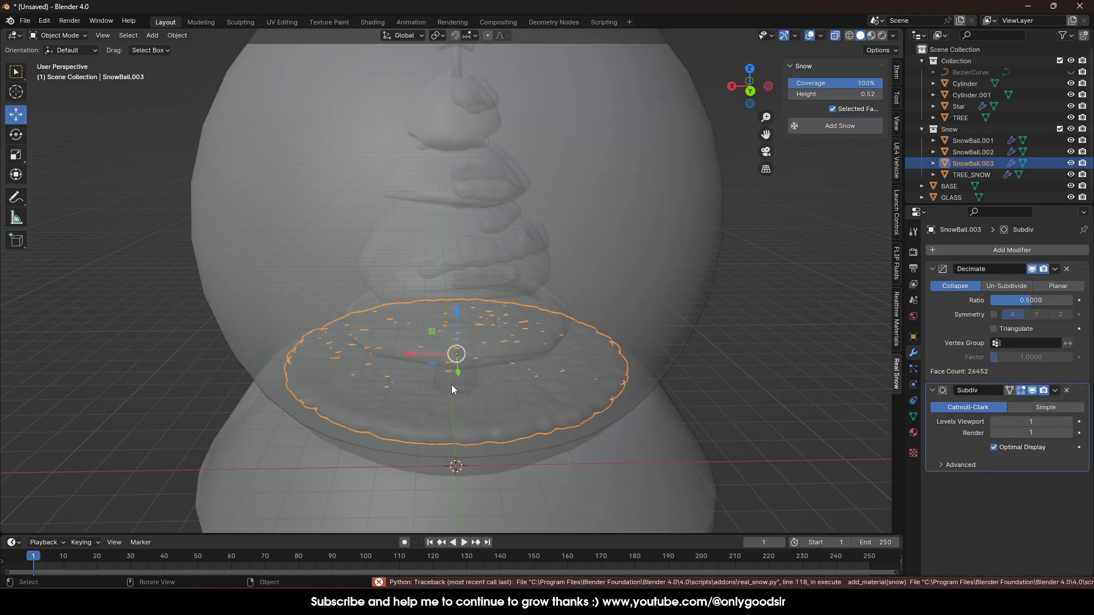
- Examine the new snow layer around the tree trunk and base from several angles
middle_click_drag(547, 392, 535, 371)
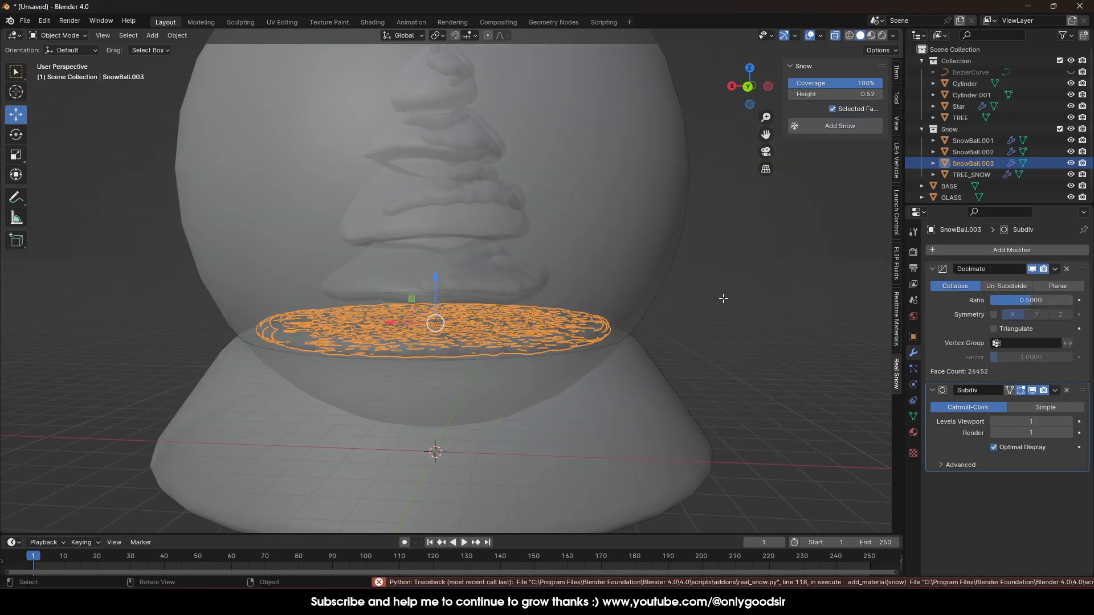
key("Tab")
key("Tab")
left_click(88, 186)
scroll(483, 392, "down", 2)
middle_click_drag(484, 392, 555, 308)
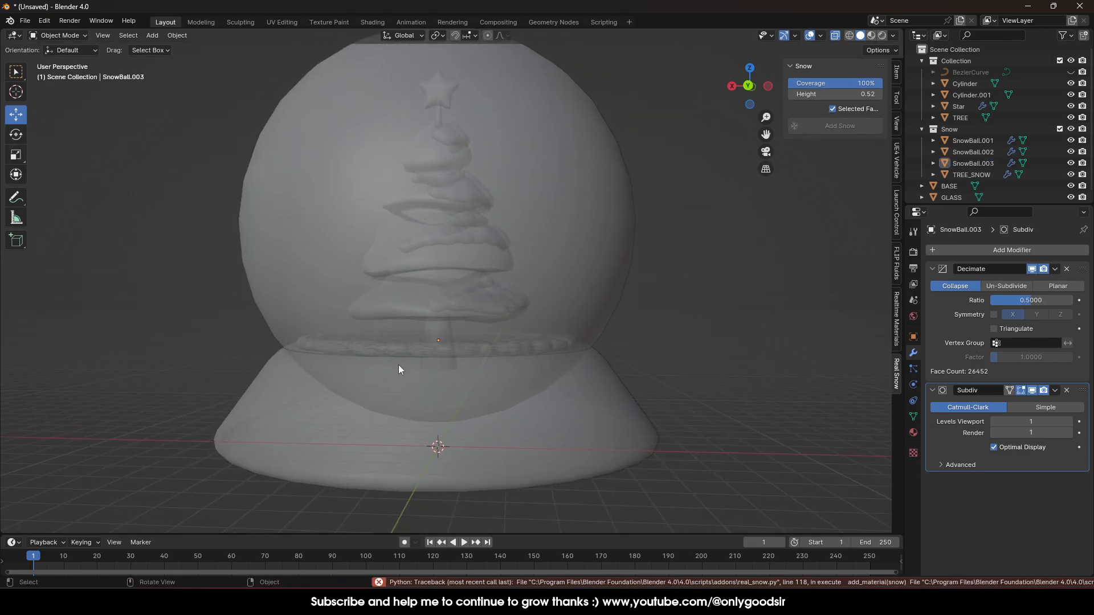
left_click(538, 412)
scroll(647, 384, "down", 2)
mouse_move(480, 364)
middle_mouse_down()
mouse_move(507, 365)
mouse_move(478, 354)
middle_mouse_up()
scroll(478, 354, "up", 1)
scroll(477, 355, "up", 3)
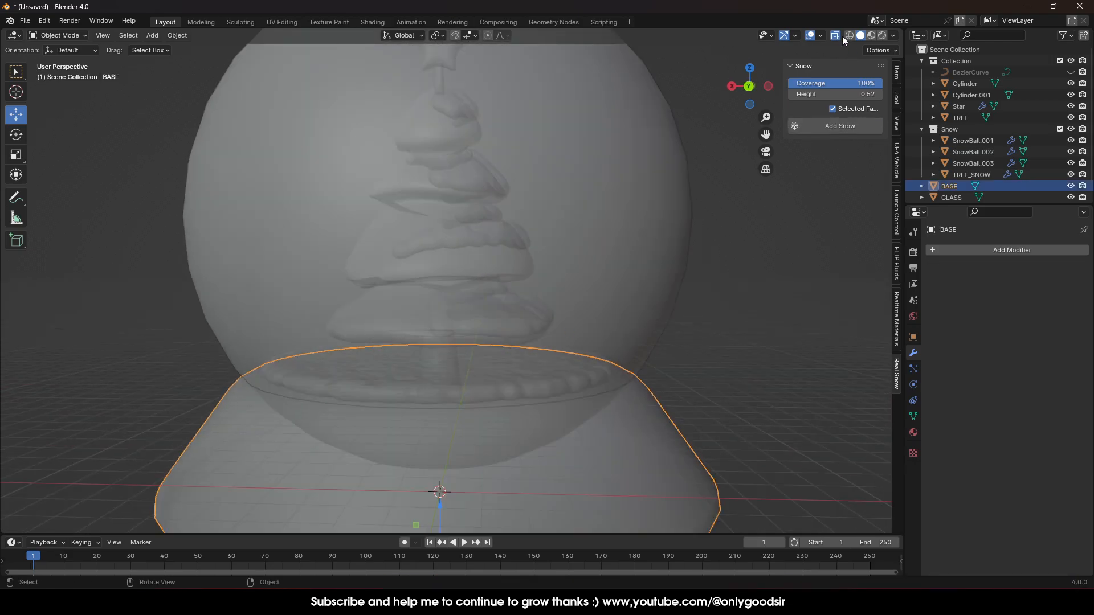
- In a wireframe front view, shorten the tree trunk by raising its bottom edge loop into the snow layer
left_click(849, 35)
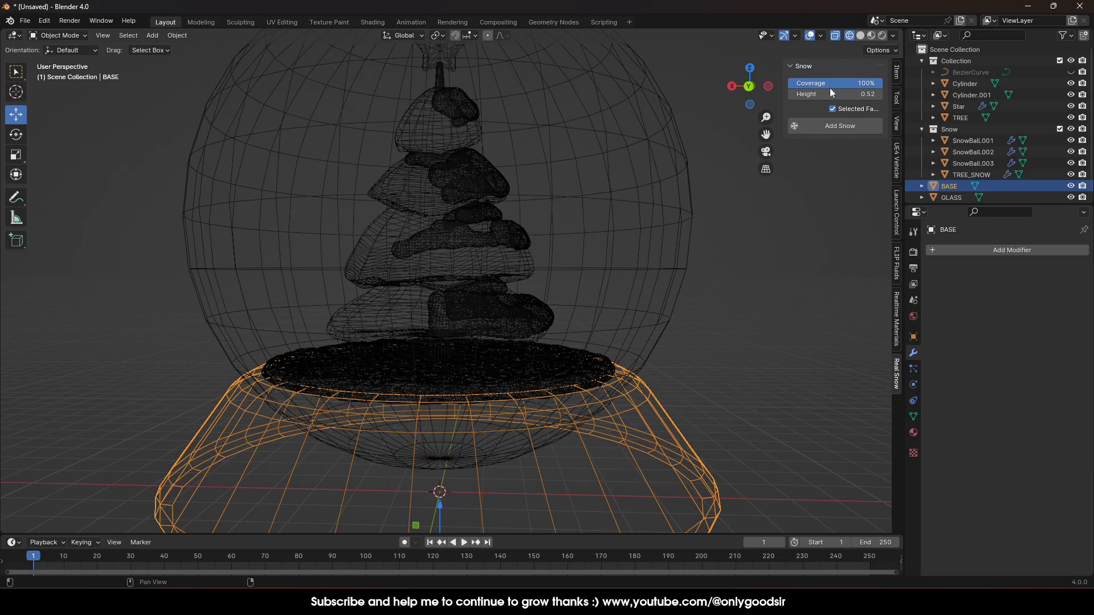
left_click(754, 88)
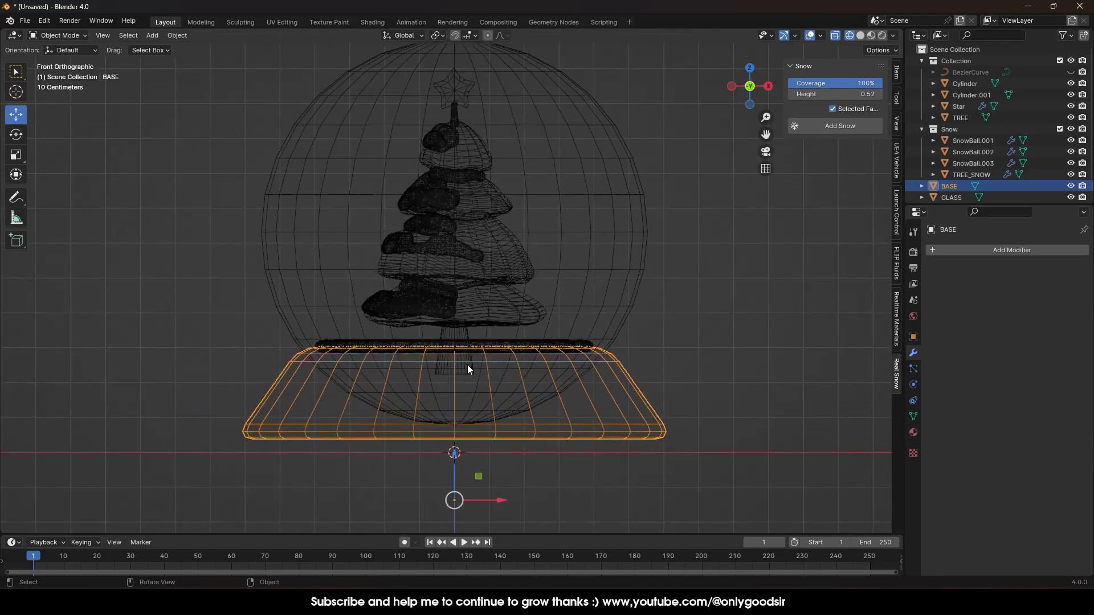
left_click(465, 371)
key("Tab")
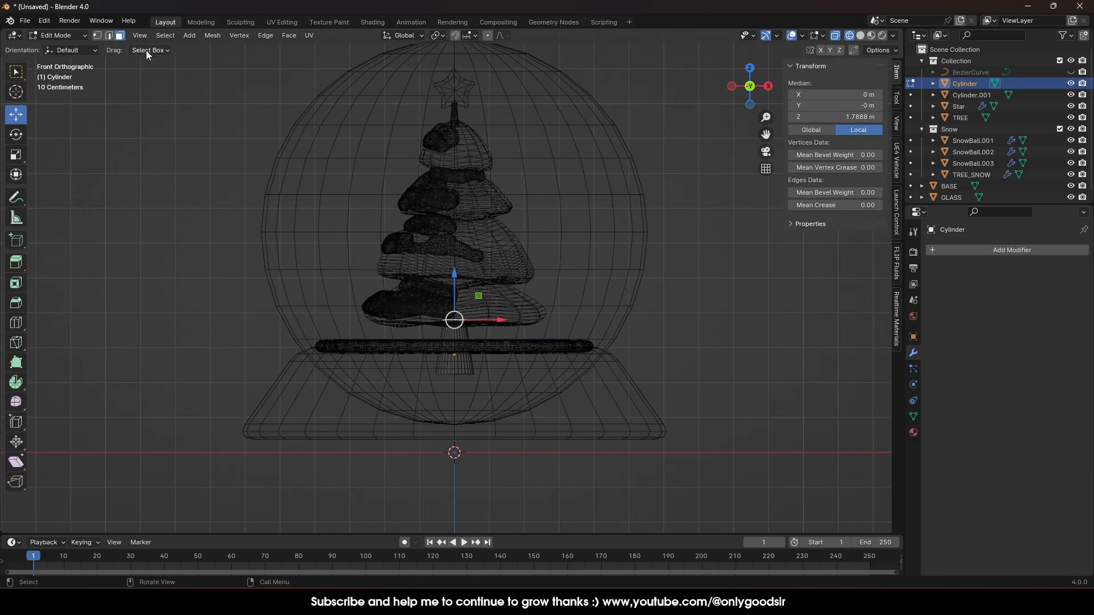
scroll(504, 355, "up", 4)
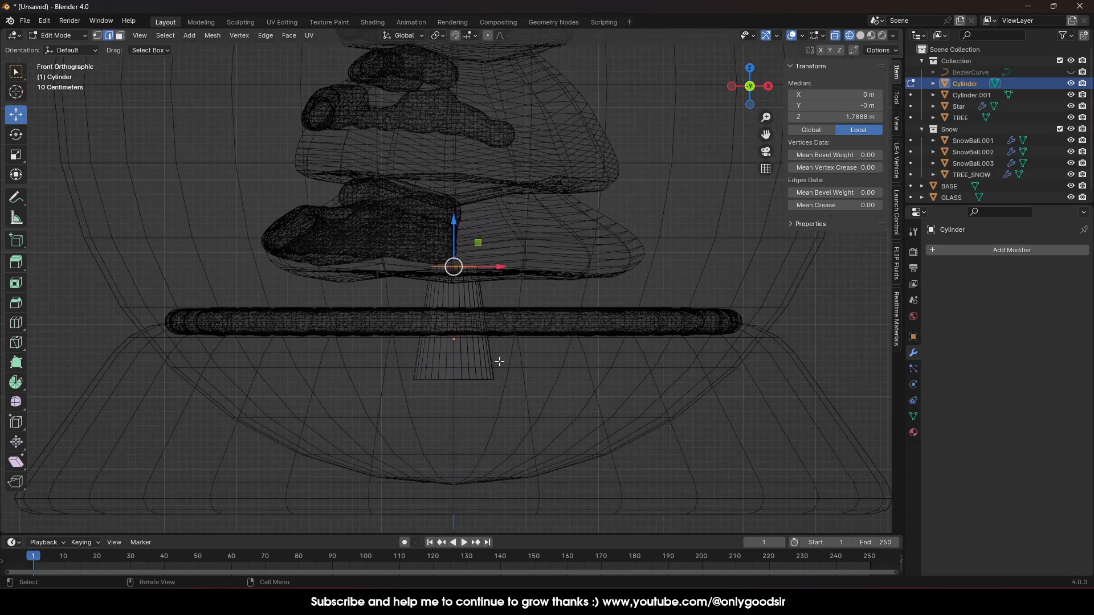
left_click(475, 382)
left_click(471, 381, "alt")
left_click(471, 381, "alt")
left_click(468, 381)
left_click(468, 381, "alt")
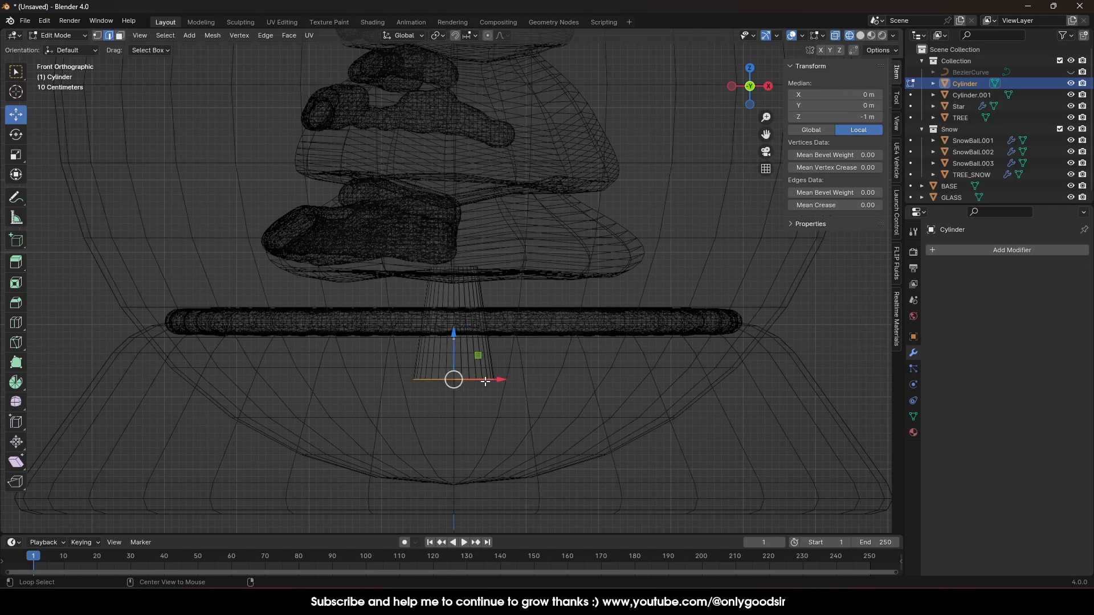
left_click_drag(455, 346, 465, 284)
key("Tab")
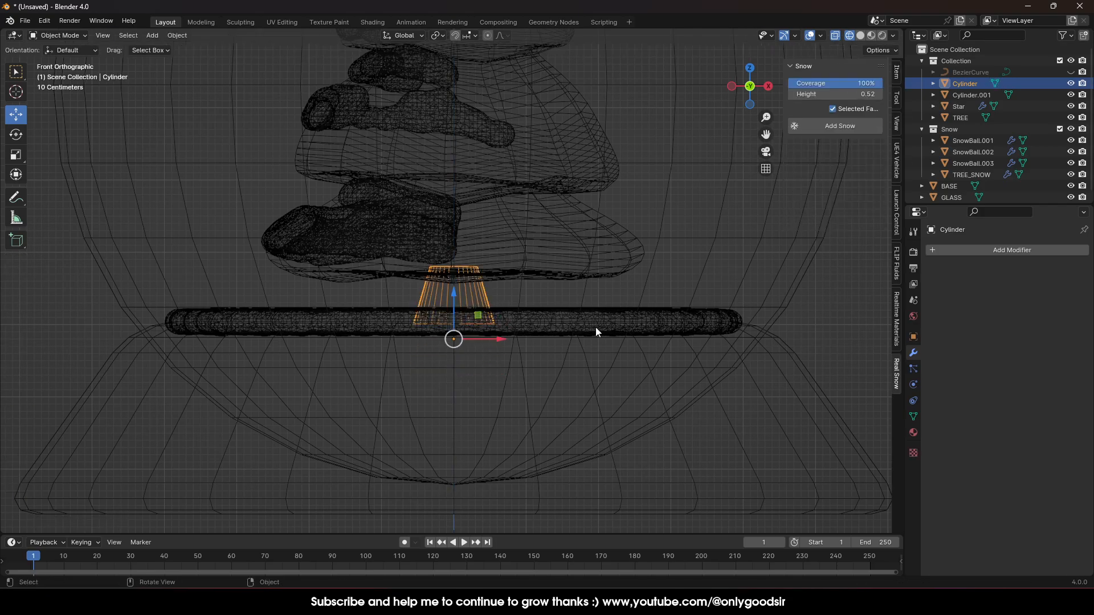
- Add a Solidify modifier to the GLASS sphere
left_click(798, 309)
middle_click_drag(573, 343, 492, 313)
middle_click_drag(569, 264, 503, 303, "shift")
scroll(532, 331, "down", 3)
left_click(558, 220)
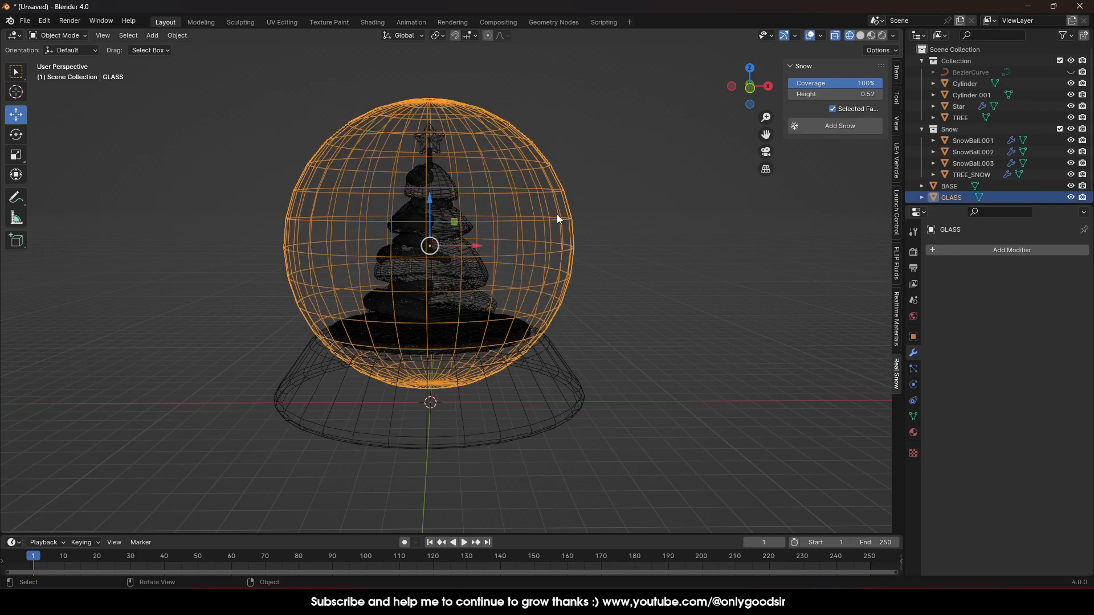
left_click(600, 231)
left_click(559, 191)
left_click(960, 249)
mouse_move(940, 248)
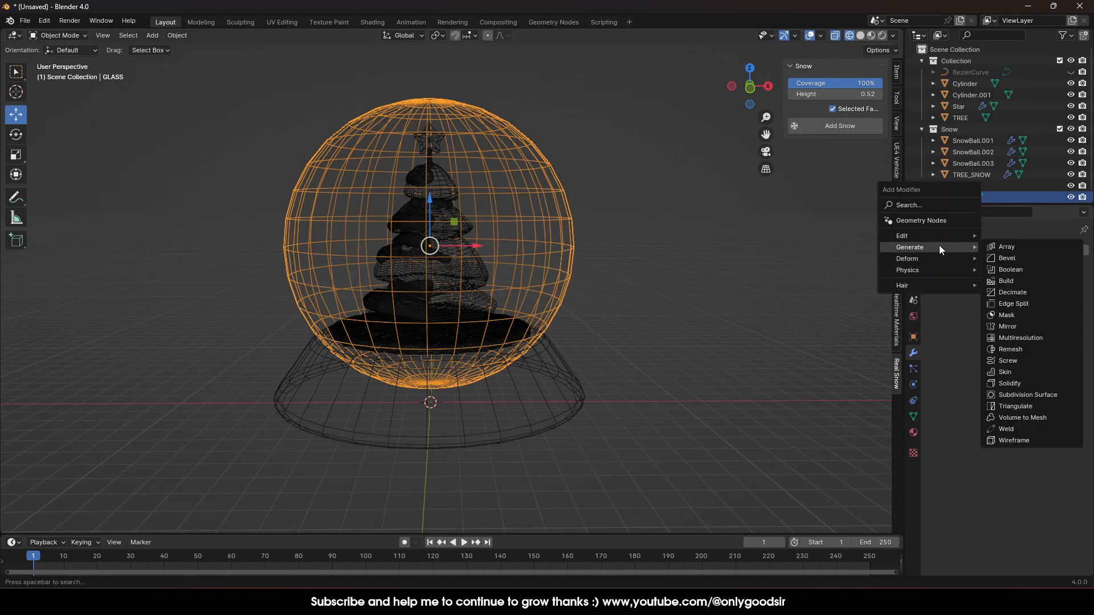
left_click(1018, 383)
middle_click_drag(547, 273, 679, 254)
left_click(631, 227)
middle_click_drag(632, 227, 632, 142, "ctrl")
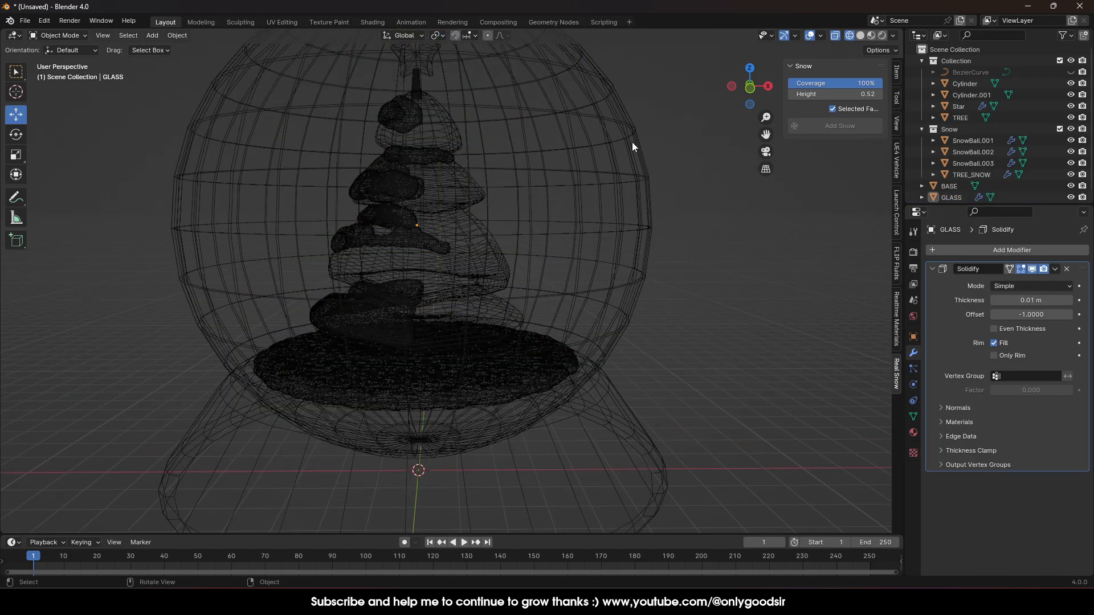
- Split the 3D viewport vertically into two side-by-side views and give one of them rendered shading
middle_click_drag(627, 180, 624, 108)
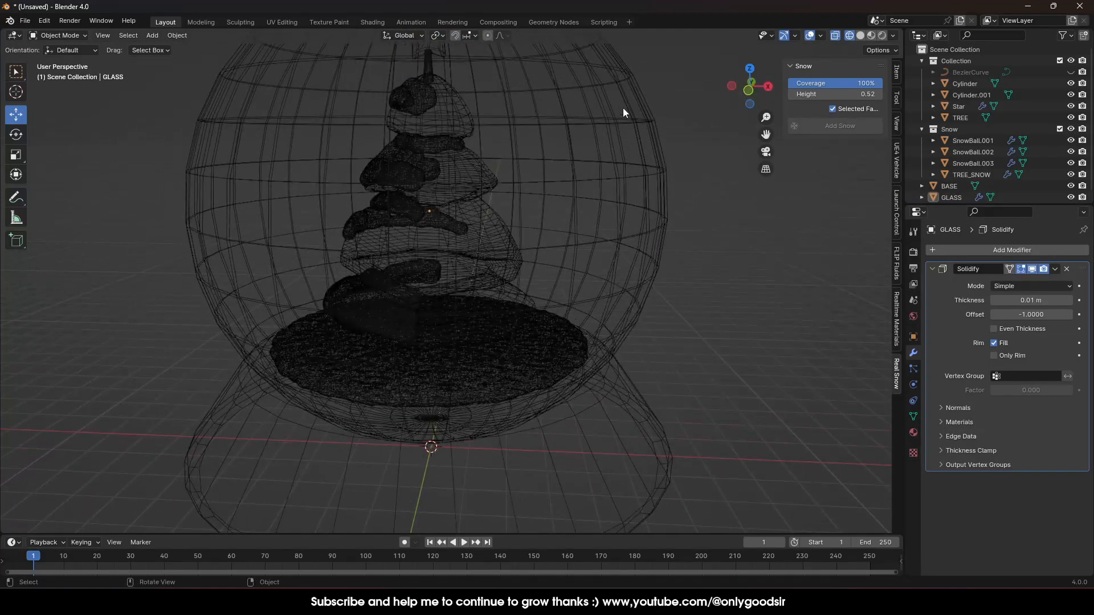
scroll(632, 332, "down", 4)
mouse_move(620, 333)
middle_mouse_down()
mouse_move(624, 296)
mouse_move(614, 320)
middle_mouse_up()
scroll(542, 299, "up", 2)
scroll(565, 293, "down", 2)
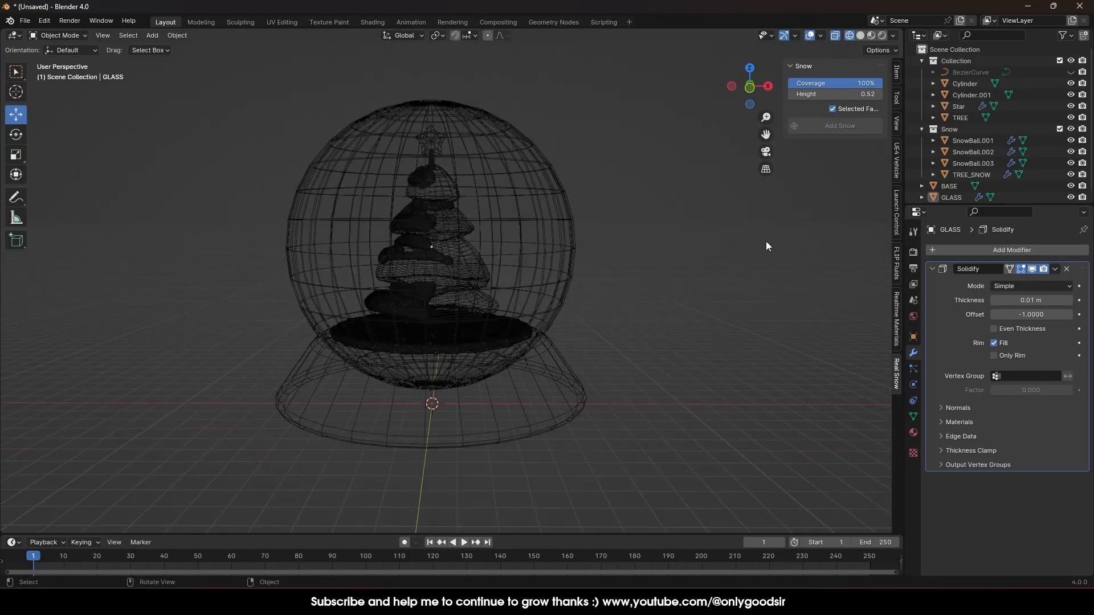
right_click(903, 209)
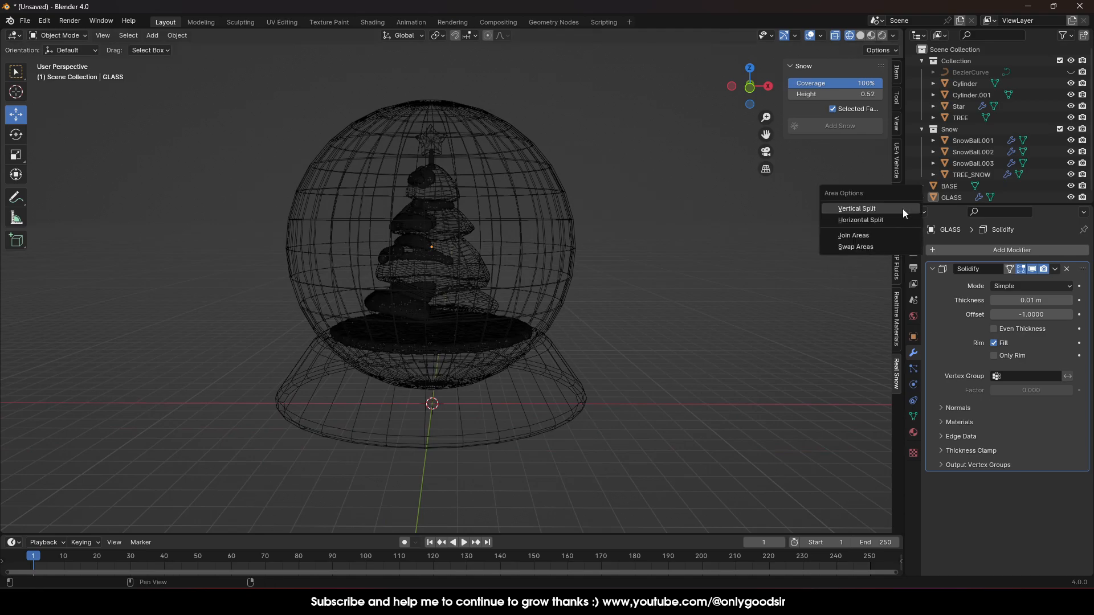
left_click(878, 211)
left_click(600, 251)
left_click_drag(604, 240, 506, 245)
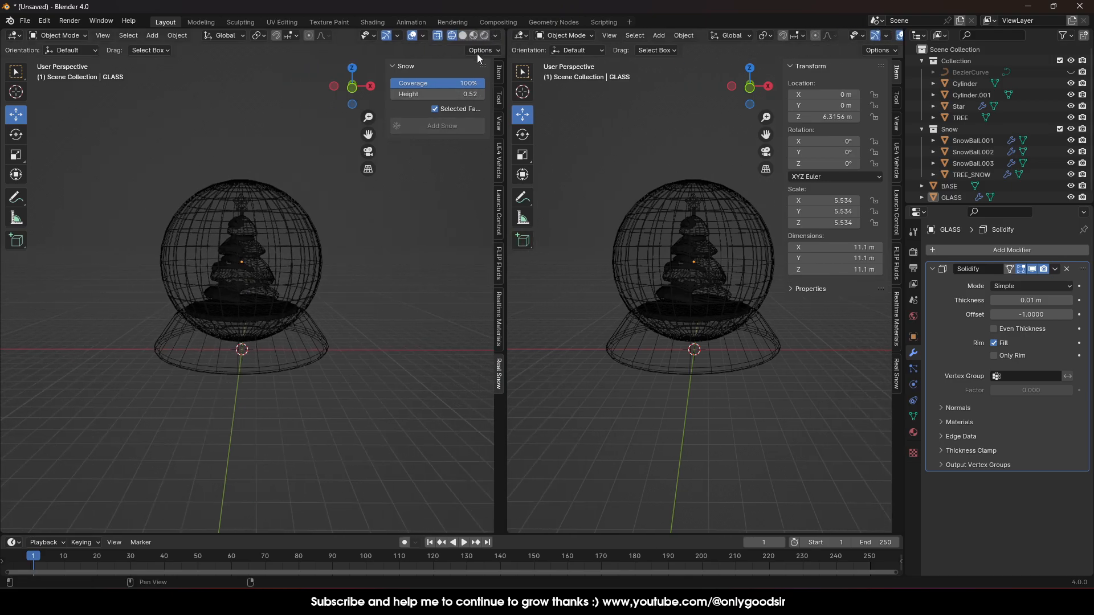
left_click(484, 35)
scroll(270, 279, "up", 3)
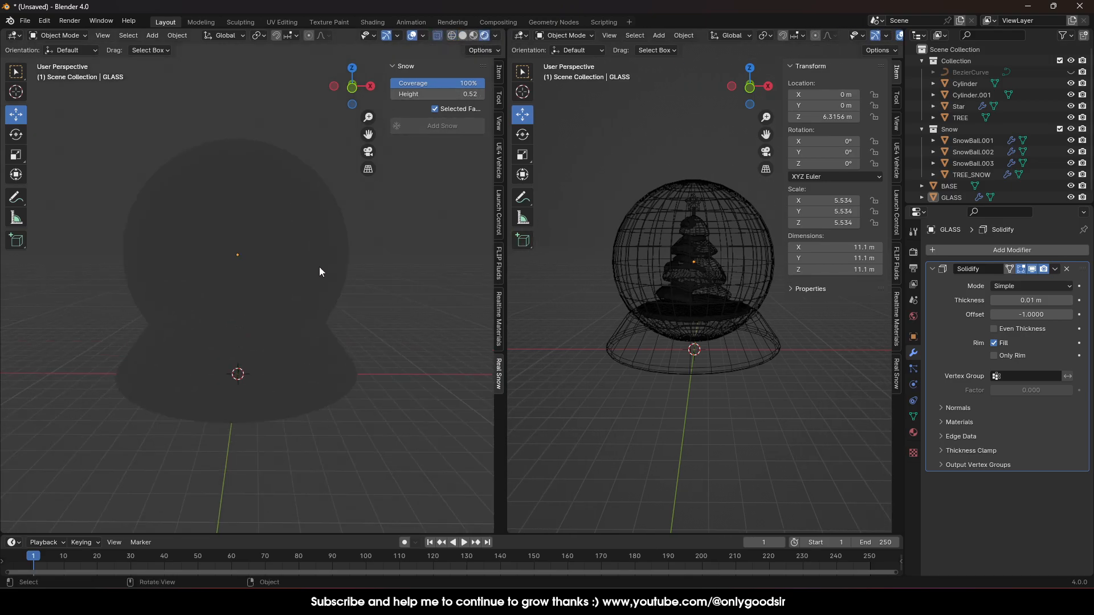
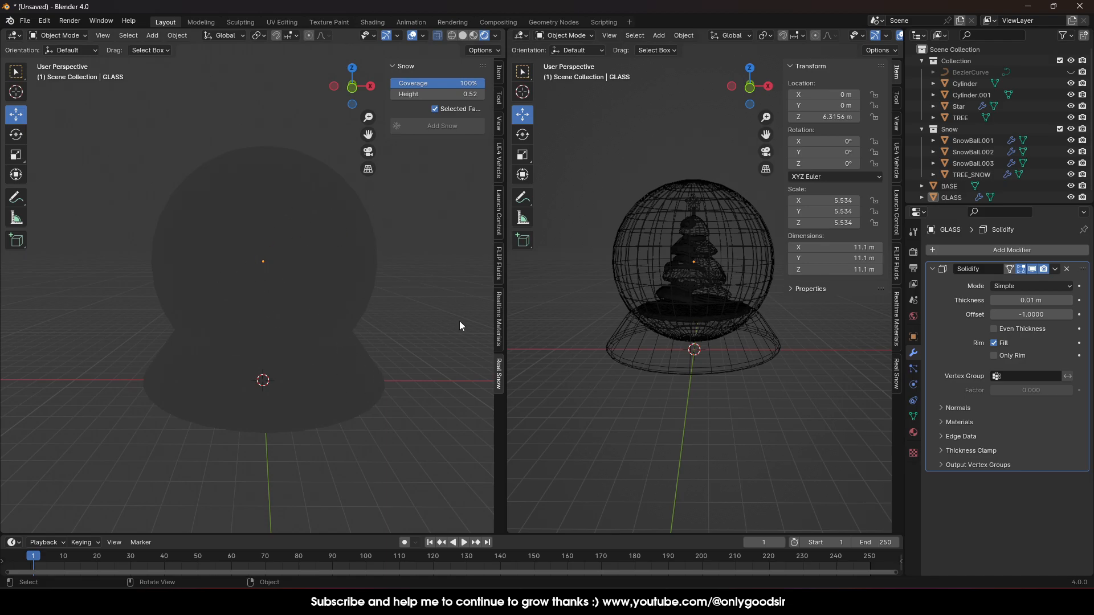
- Set the render engine to Cycles on GPU Compute and enable viewport denoising
left_click(913, 254)
left_click(1011, 251)
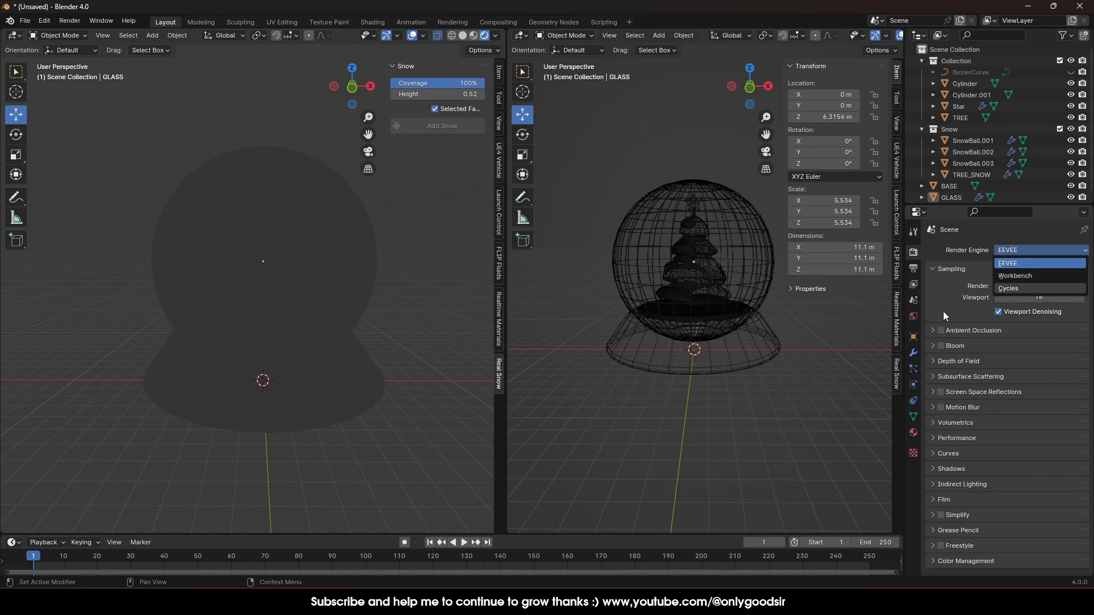
left_click(1021, 281)
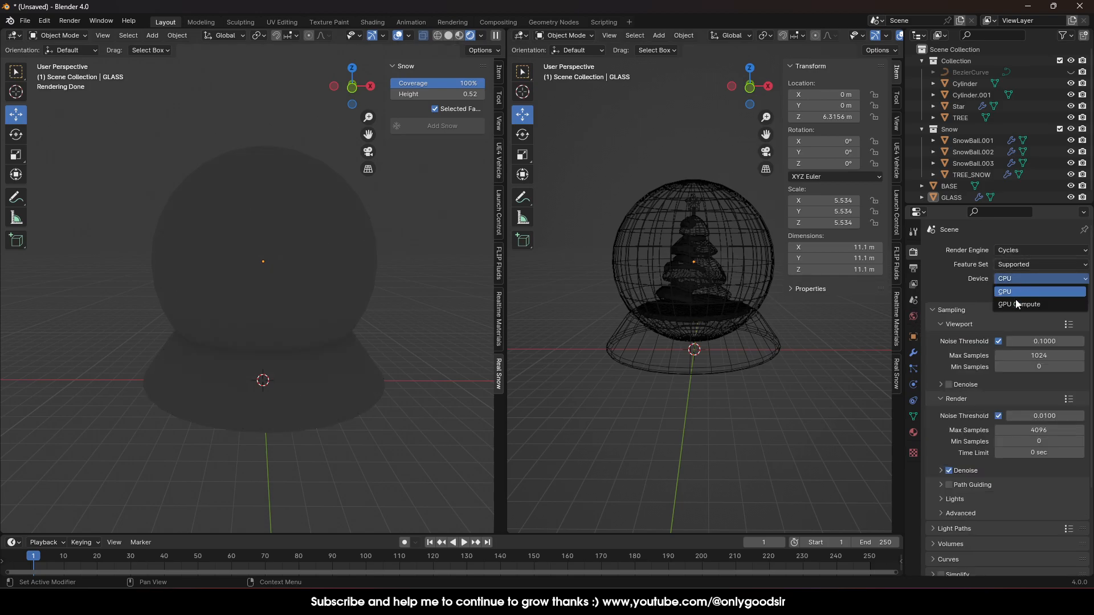
left_click(1013, 303)
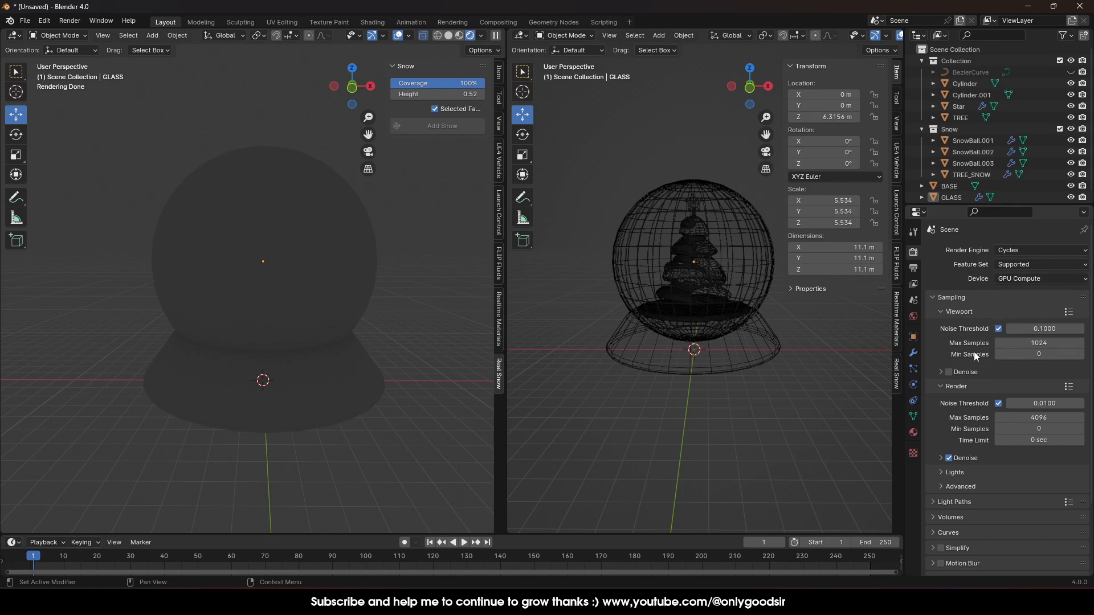
left_click(949, 372)
- Light the rendered view with the interior HDRI instead of the scene world, at a strength of 0.370
left_click(481, 36)
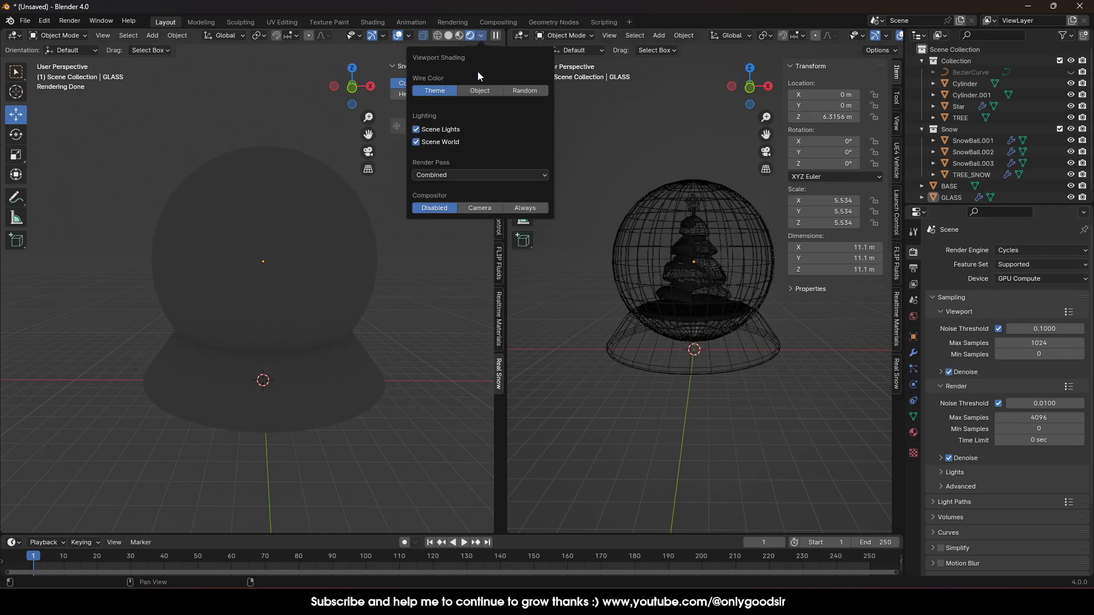
left_click(417, 143)
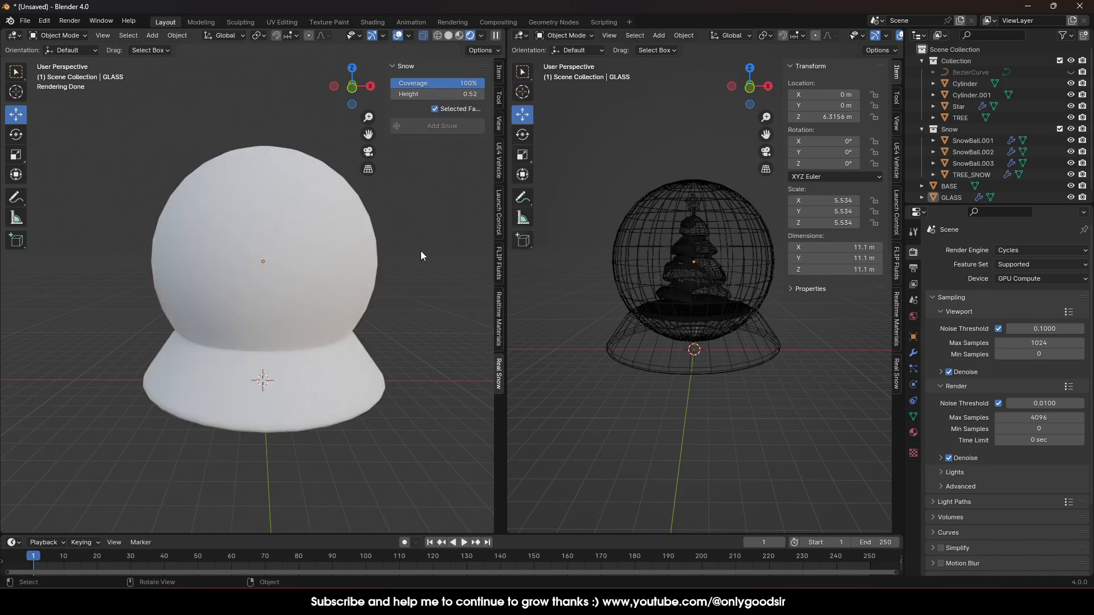
left_click(482, 35)
left_click(471, 169)
left_click(535, 209)
left_click_drag(512, 209, 439, 209)
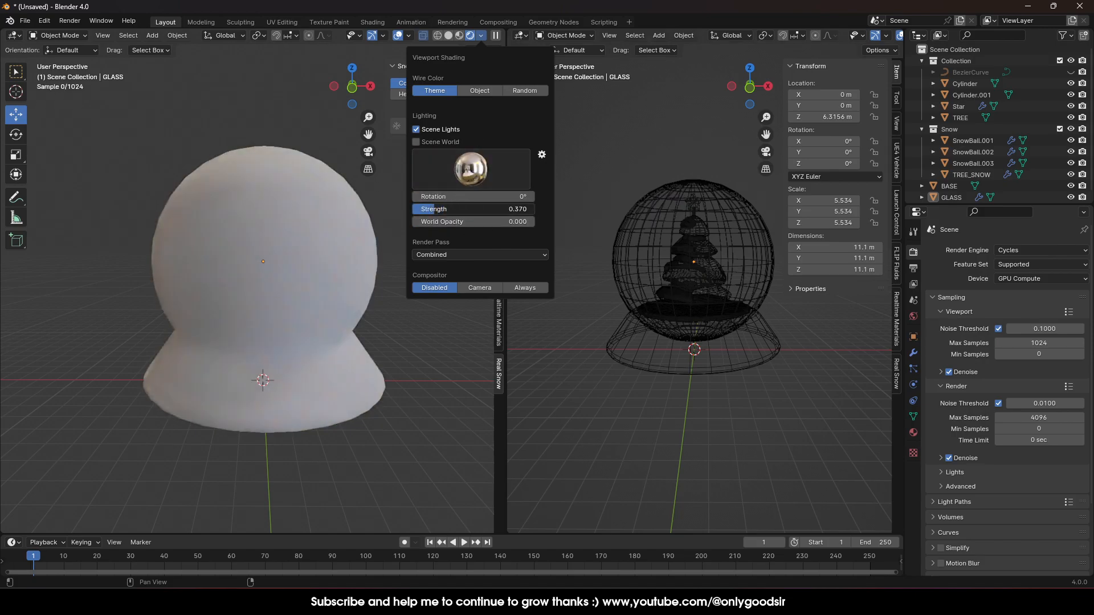
middle_click_drag(404, 311, 391, 306, "shift")
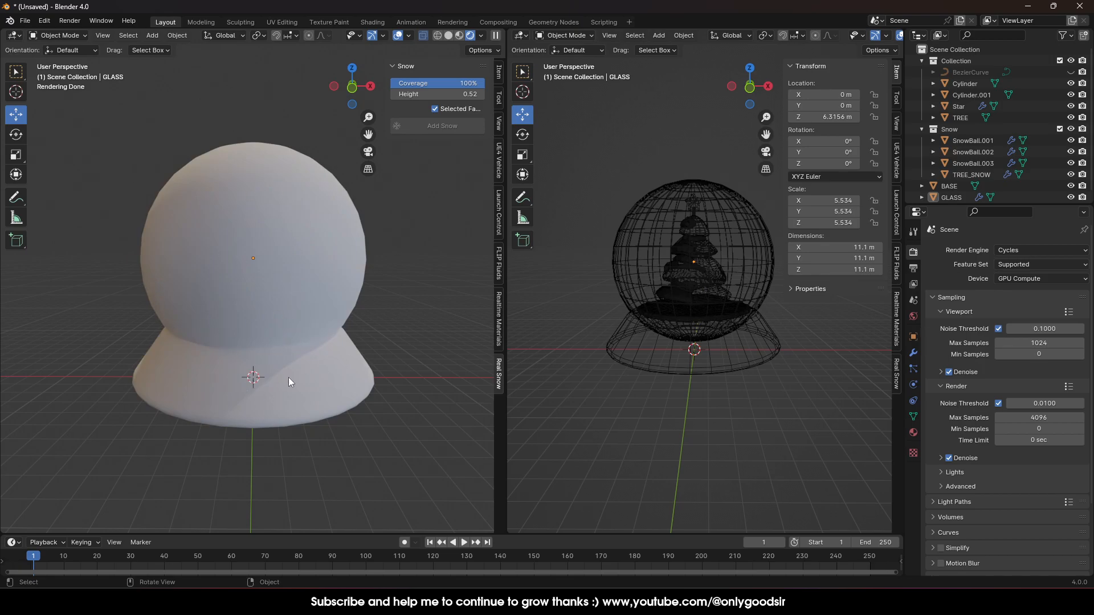
- In Edit Mode, add one loop cut around the lower half of the BASE's sloped side
left_click(237, 403)
scroll(608, 402, "up", 3)
middle_click_drag(590, 413, 639, 416)
middle_click_drag(743, 407, 741, 395)
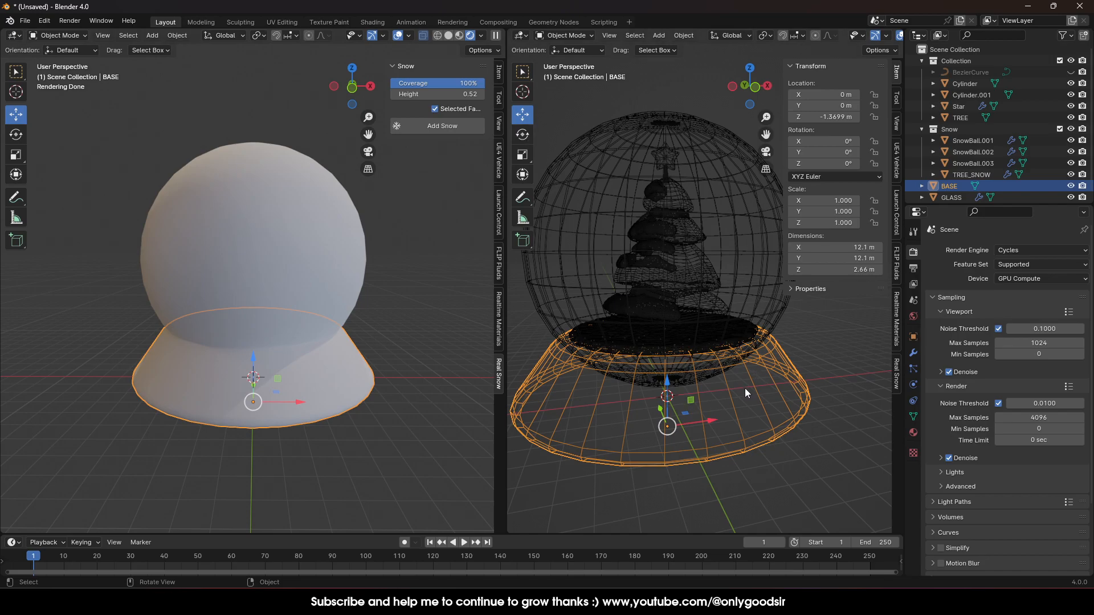
key("Tab")
left_click(522, 322)
left_click_drag(698, 367, 702, 391)
left_click_drag(717, 437, 708, 423)
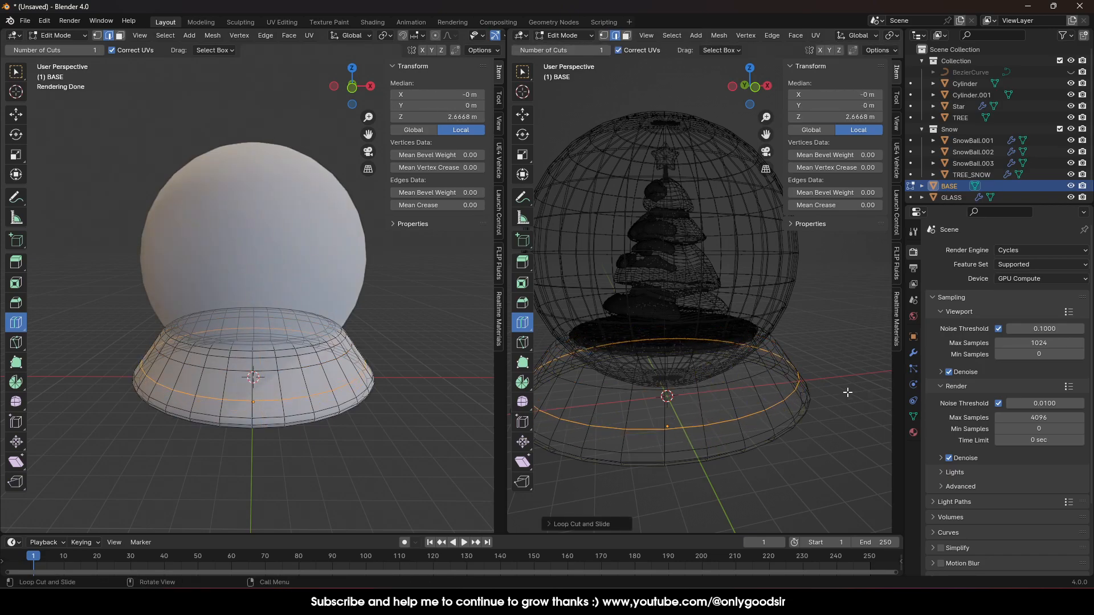
left_click(16, 115)
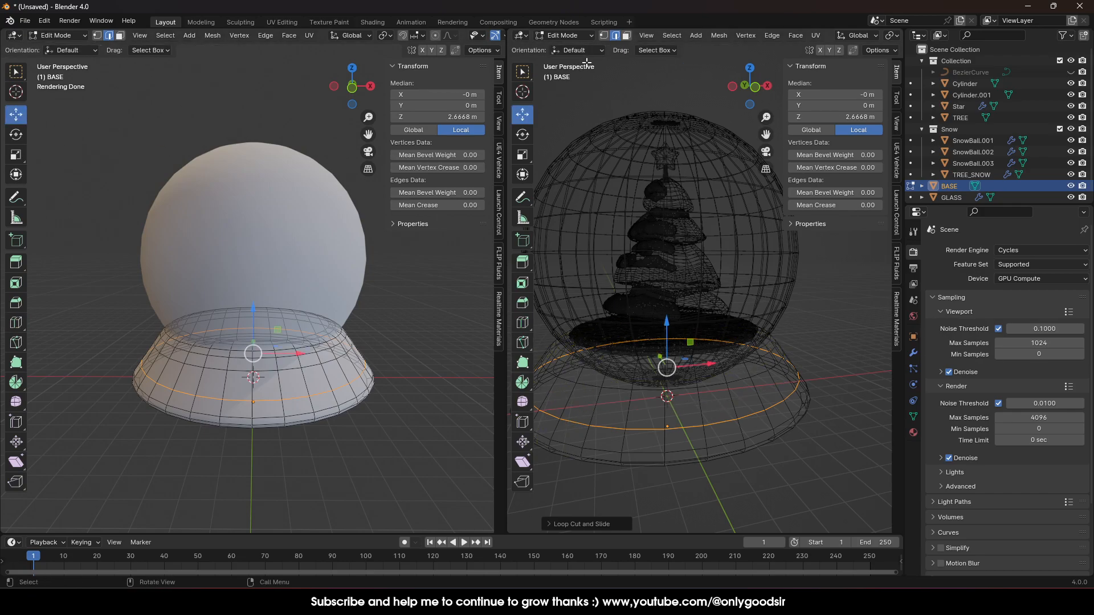
- Extrude a row of adjacent faces on the front of the BASE slightly outward along their normals to form a raised panel
left_click(627, 36)
left_click(684, 408)
left_click(719, 405, "shift")
left_click(748, 397, "shift")
left_click(766, 393, "shift")
middle_click_drag(767, 393, 619, 298)
left_click(532, 262)
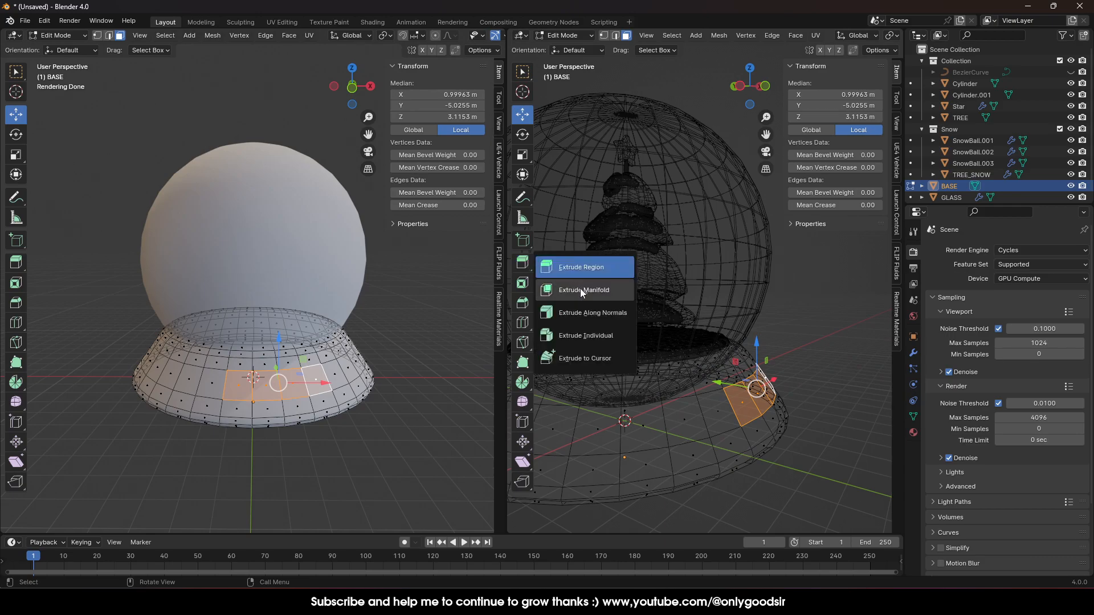
left_click(572, 315)
left_click_drag(803, 358, 809, 356)
key("Tab")
left_click(807, 399)
middle_click_drag(807, 399, 733, 405)
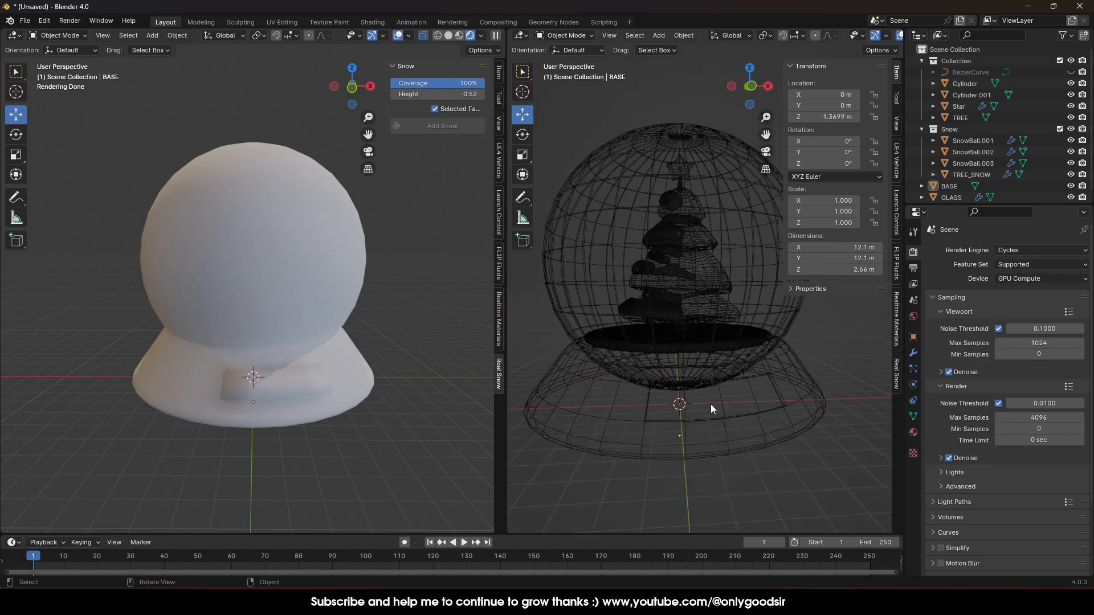
- Switch the modeling view to solid shading with X-ray off, framed closely on the BASE's raised panel
middle_click_drag(329, 400, 332, 367)
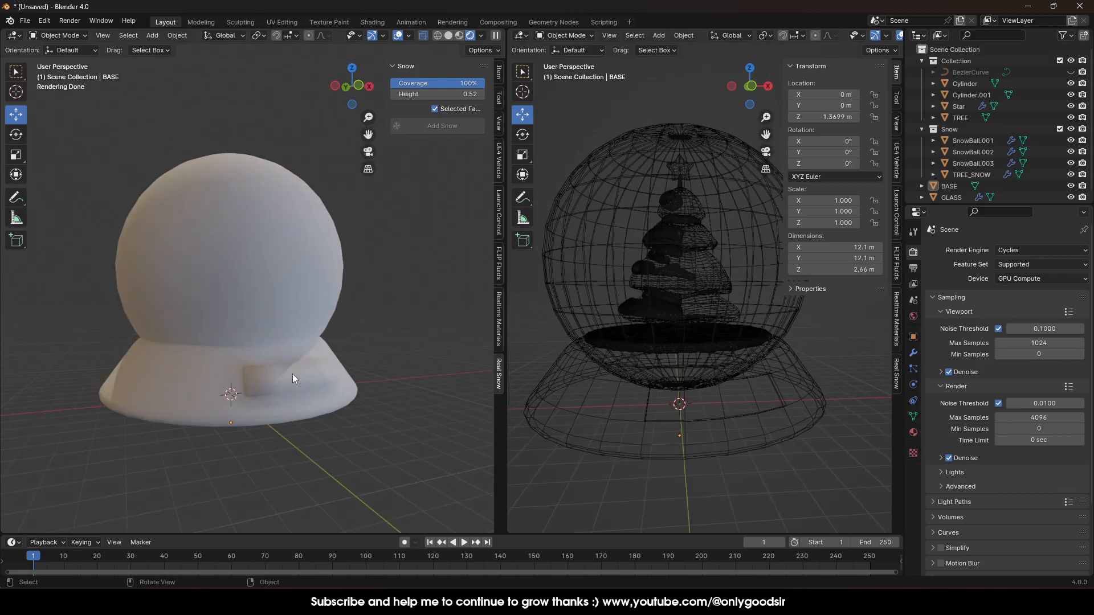
middle_click_drag(686, 396, 718, 401)
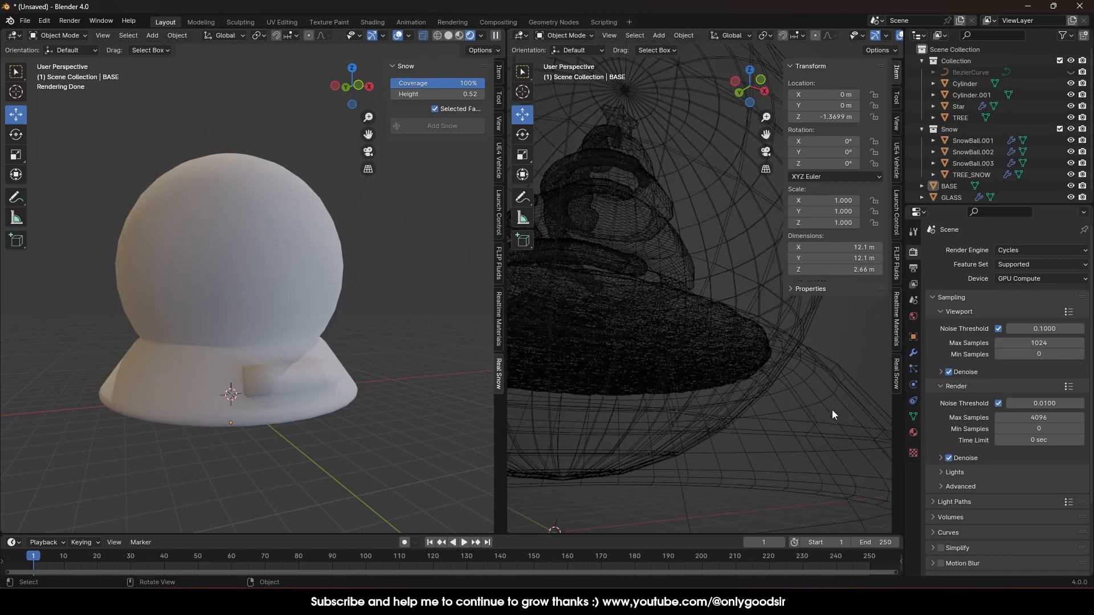
left_click(823, 424)
middle_click_drag(822, 424, 661, 394)
left_click(654, 386)
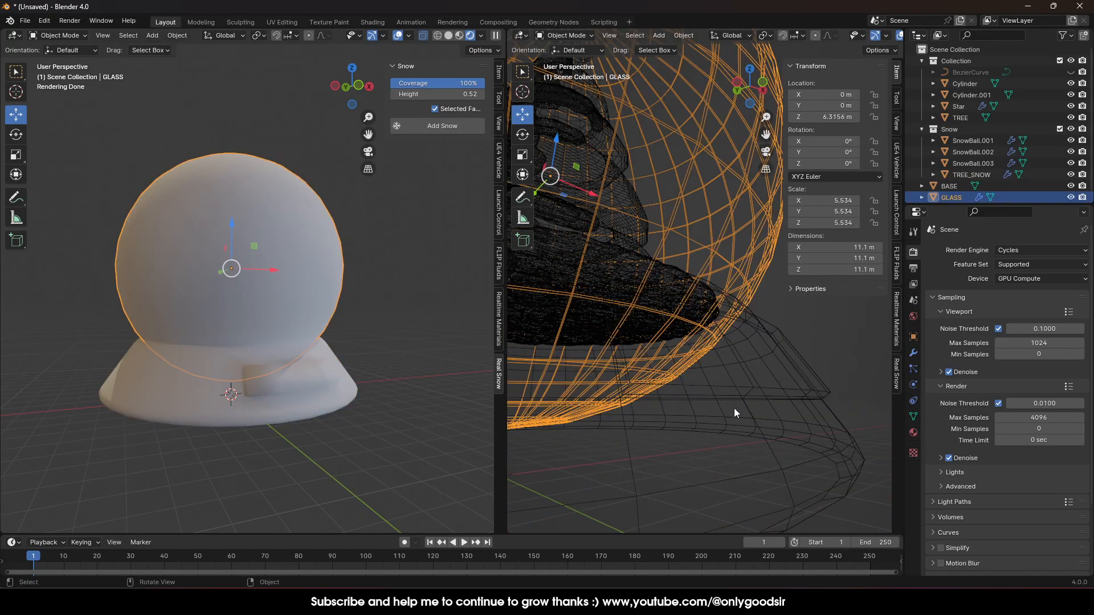
left_click(749, 379)
scroll(877, 41, "right", 3)
left_click(896, 36)
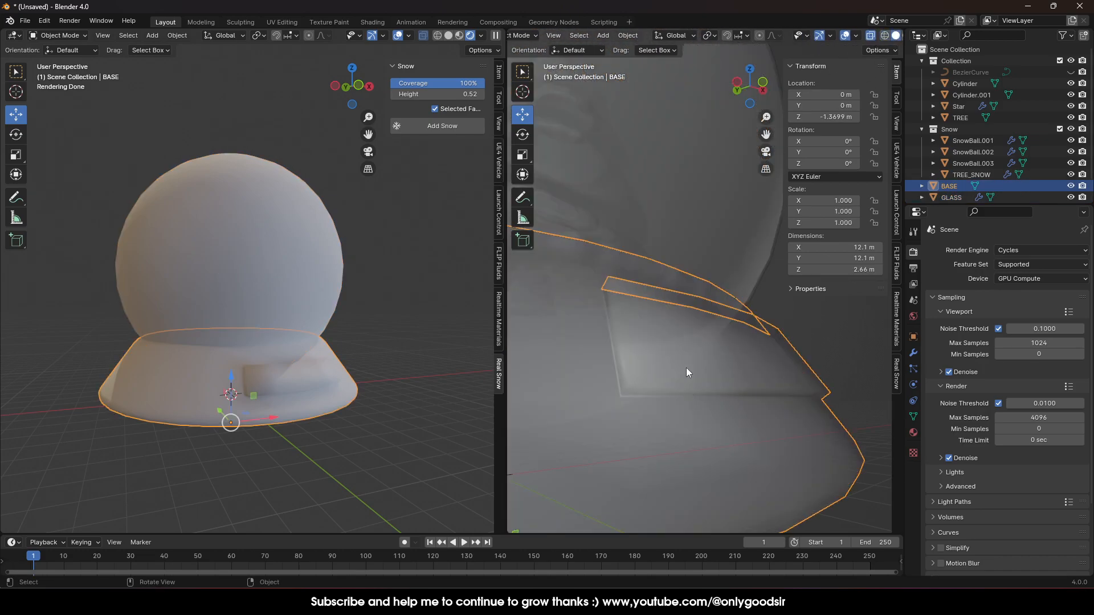
left_click(684, 372)
left_click(871, 36)
middle_click_drag(732, 371, 740, 368)
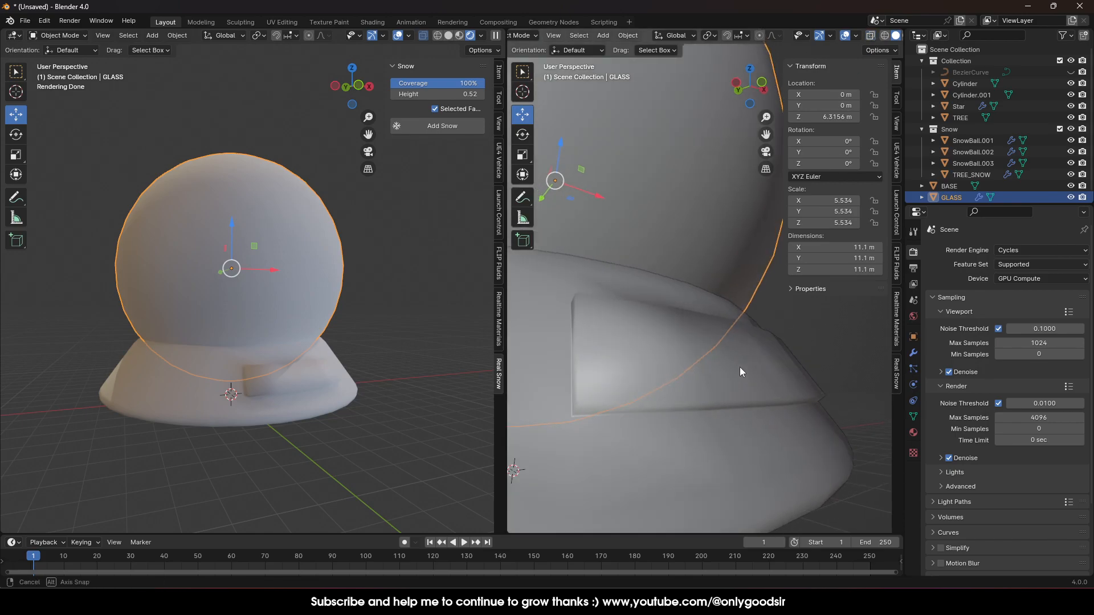
- Bevel the outer border edges of the BASE's raised panel with a width of 0.0388 m and 3 segments
left_click(743, 385)
key("Tab")
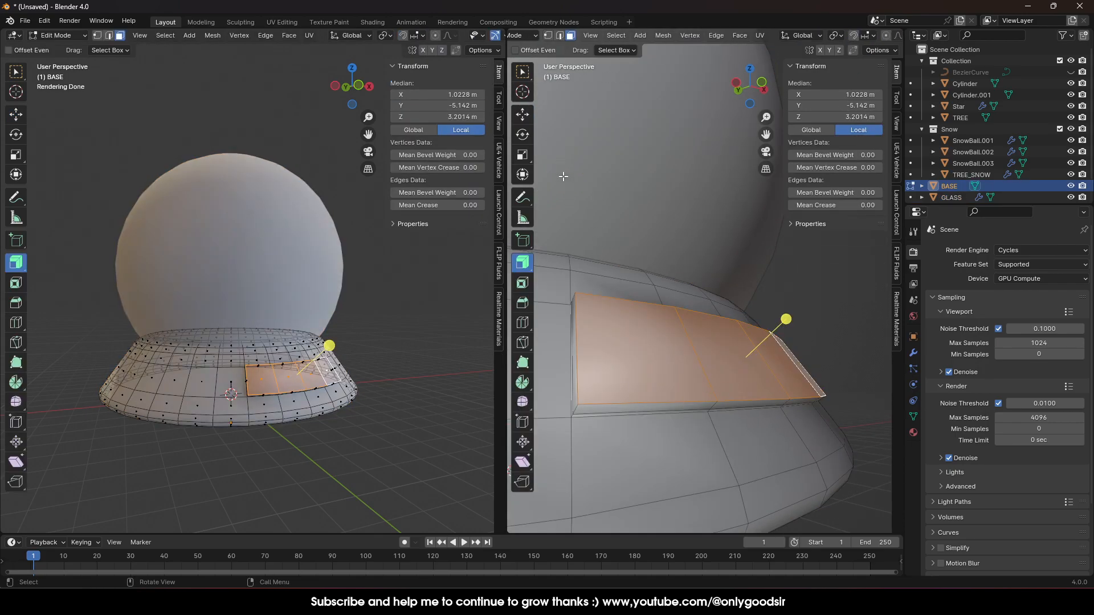
left_click(563, 35)
left_click(600, 410)
left_click(601, 404)
left_click(600, 404, "alt")
left_click(576, 391, "alt+shift")
left_click(605, 297, "alt+shift")
middle_click_drag(707, 392, 671, 398)
left_click(706, 383, "alt+shift")
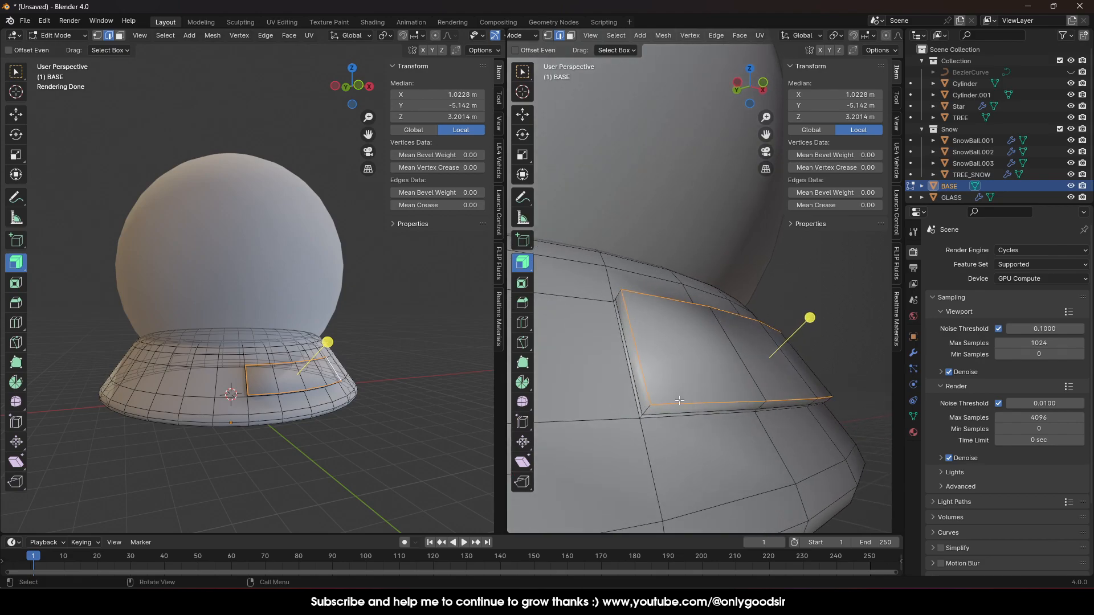
key("ctrl+e")
left_click(638, 279)
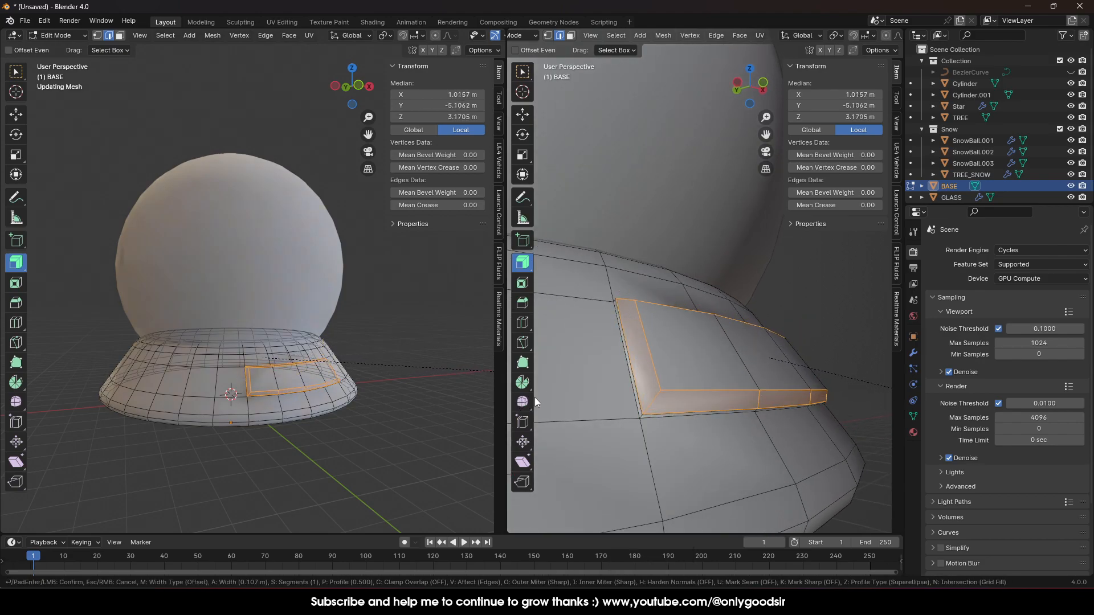
left_click(519, 536)
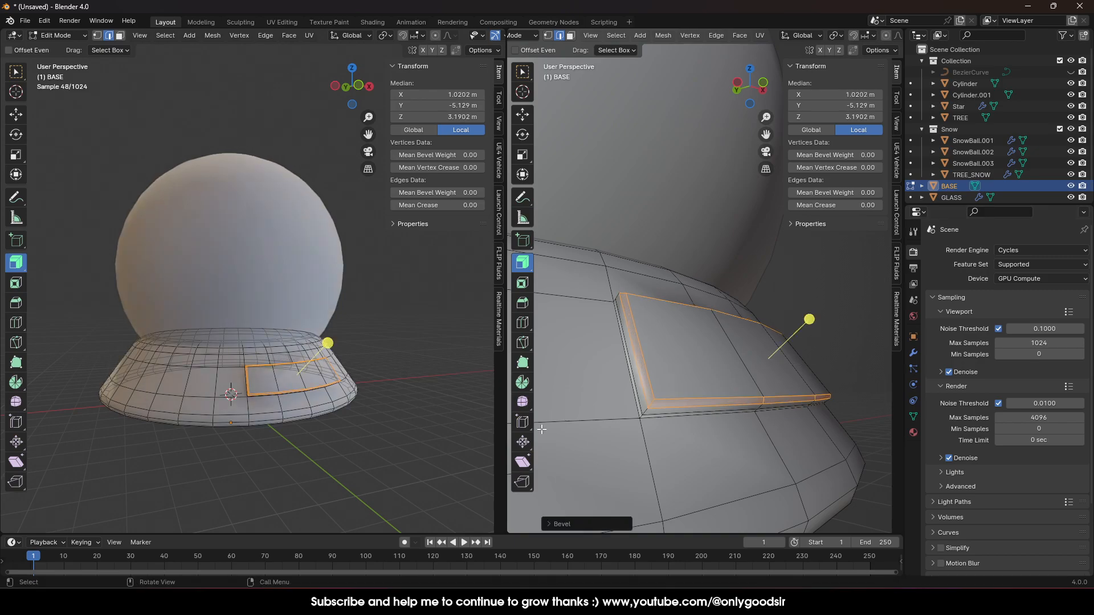
left_click(564, 523)
left_click(691, 360)
left_click(692, 361)
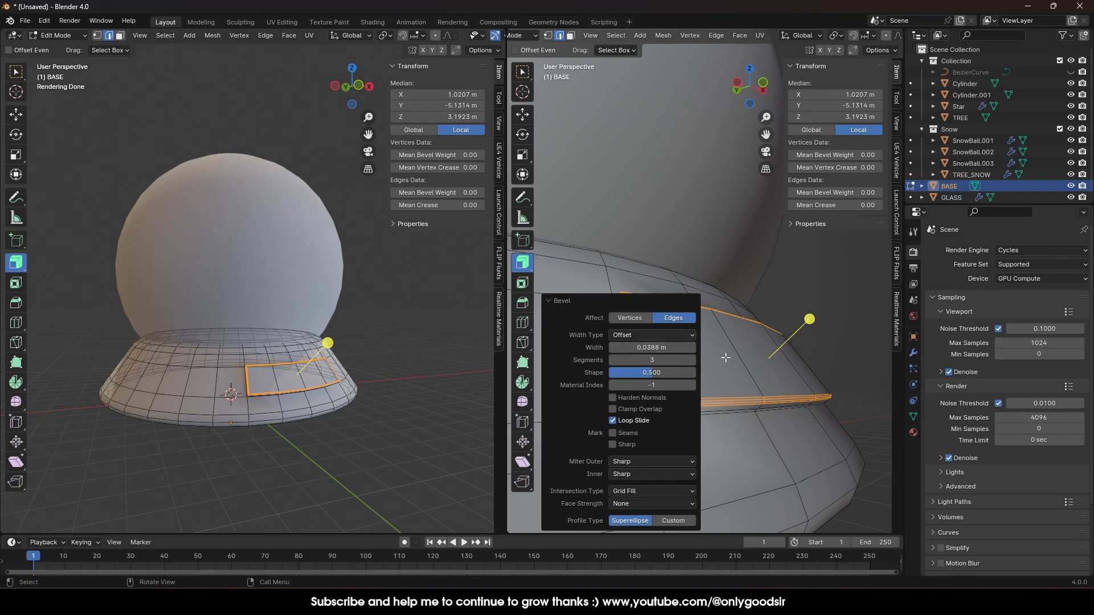
key("Tab")
- Examine the beveled panel on the BASE from several angles in both the solid and rendered views
middle_click_drag(792, 384, 733, 398)
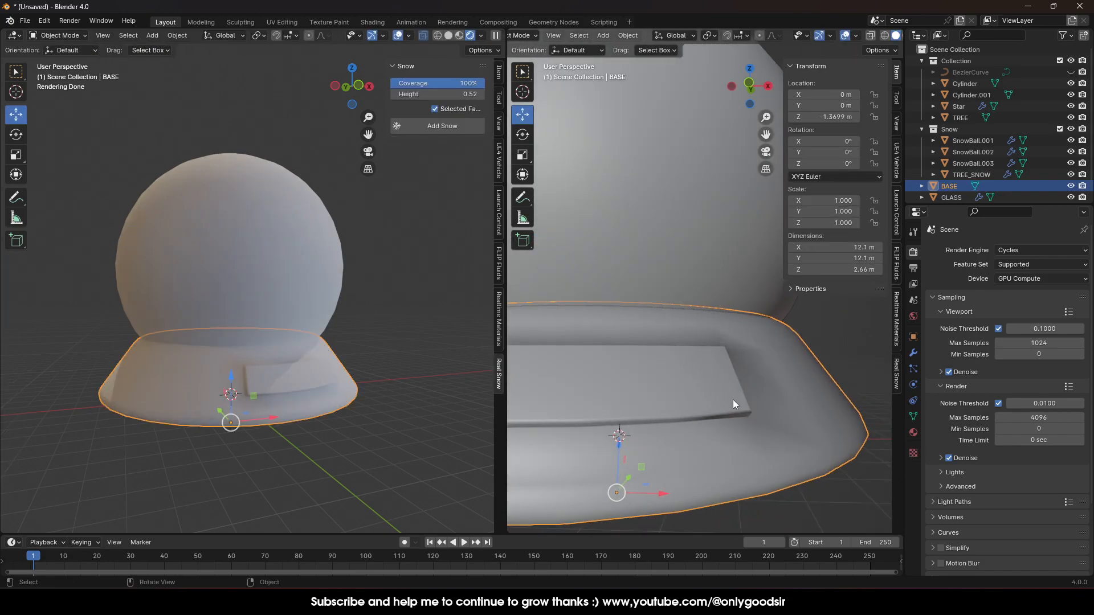
scroll(733, 399, "down", 3)
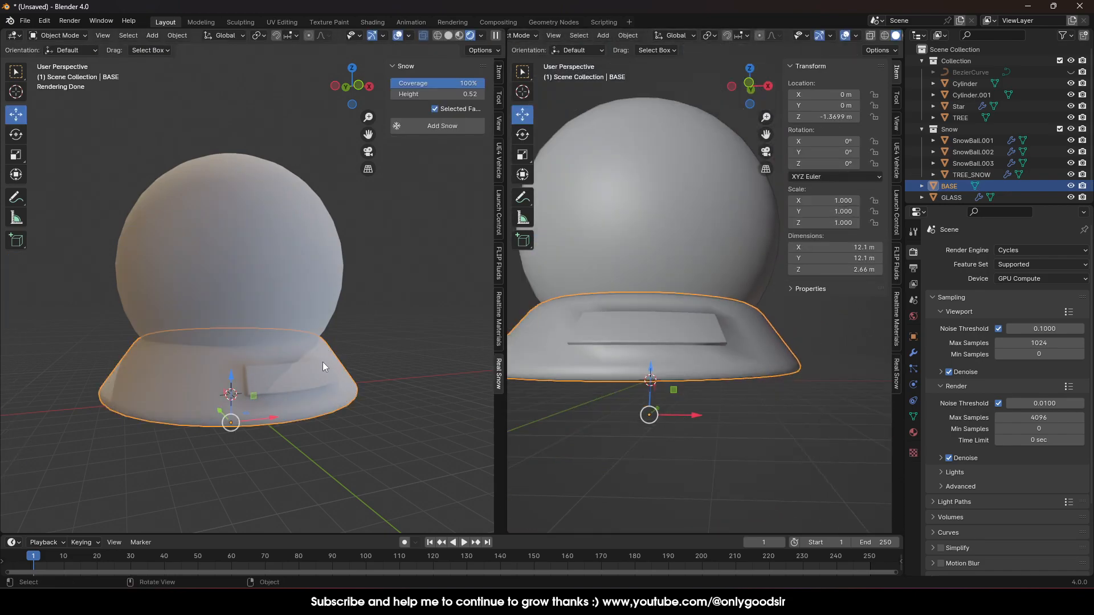
middle_click_drag(677, 377, 675, 413)
middle_click_drag(365, 416, 339, 437)
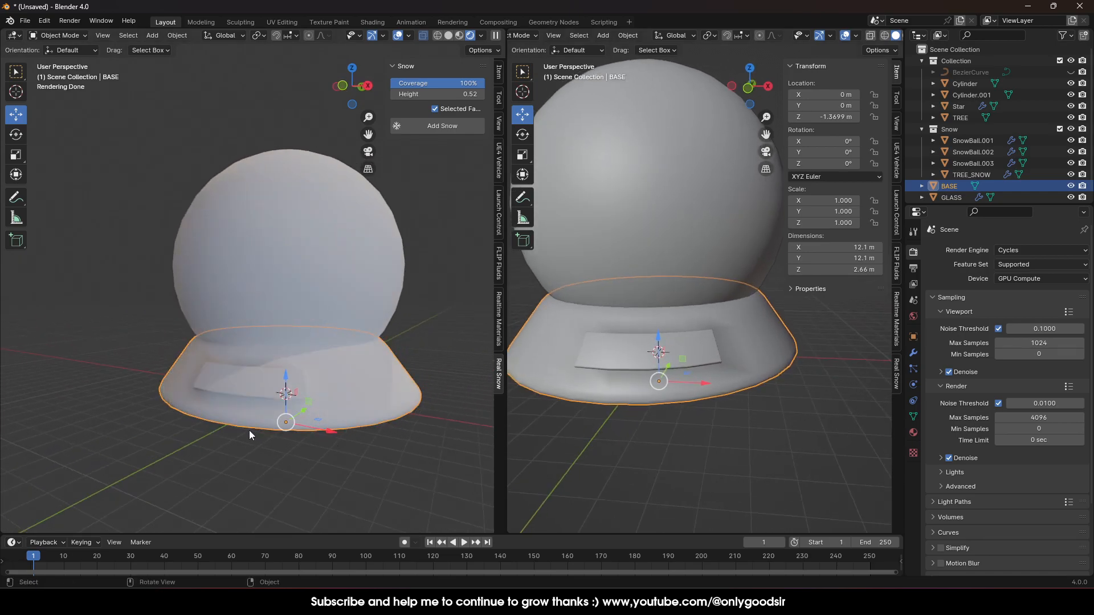
middle_click_drag(254, 432, 360, 412)
left_click(692, 420)
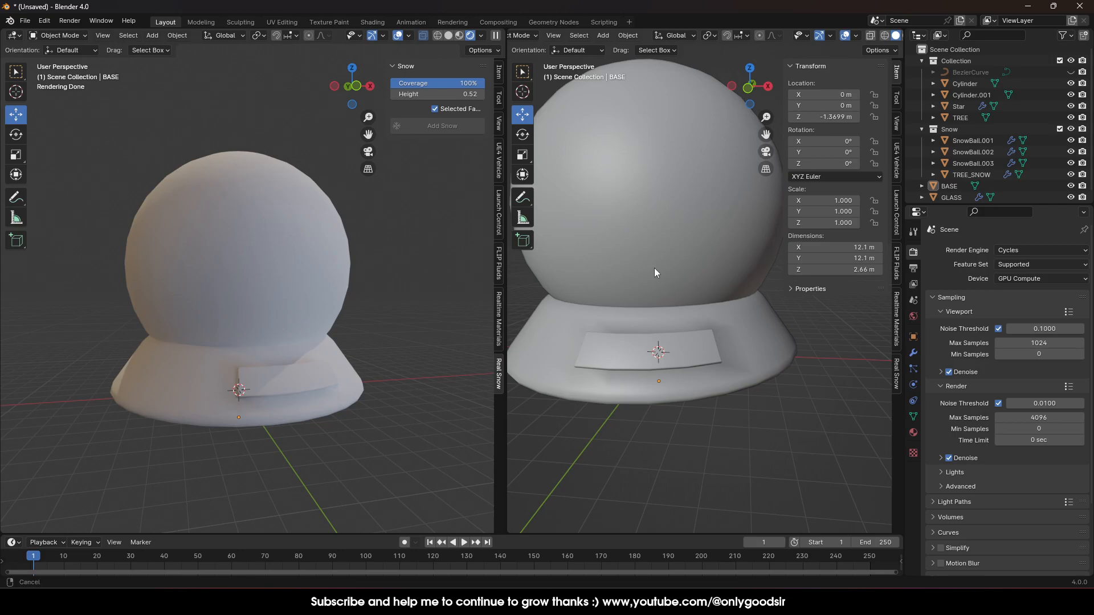
middle_click_drag(654, 268, 678, 343)
- Add a new material to the GLASS sphere and display the modeling view in wireframe
left_click(747, 299)
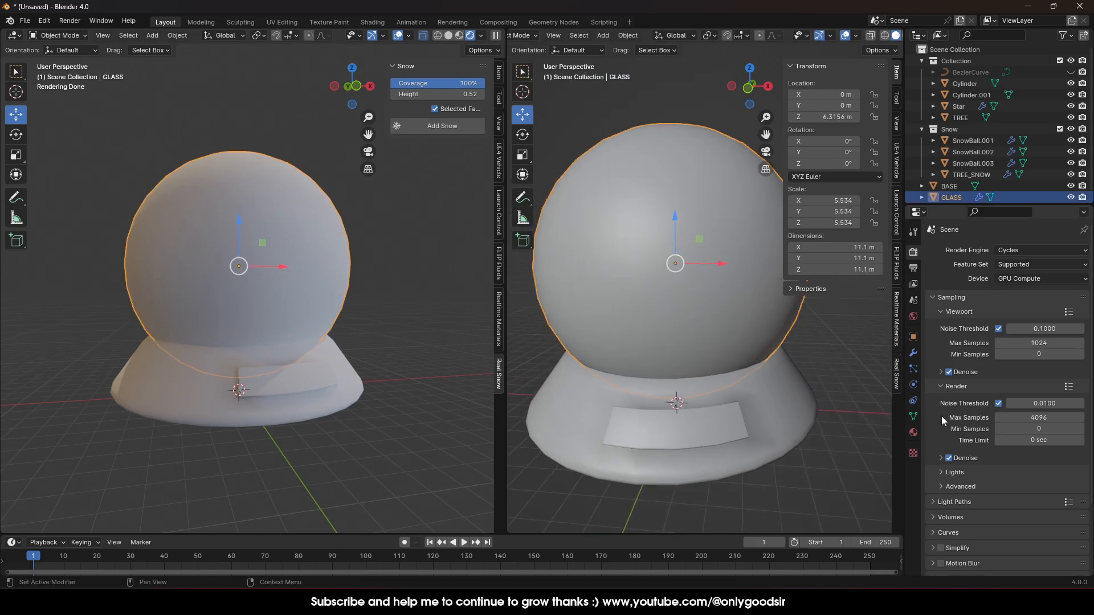
left_click(914, 433)
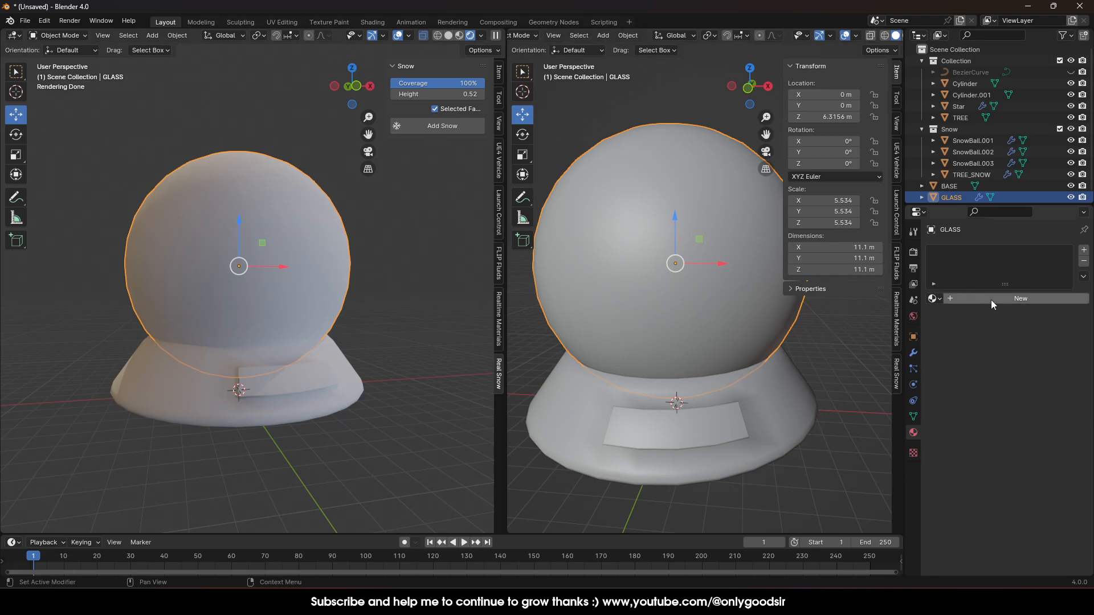
left_click(884, 35)
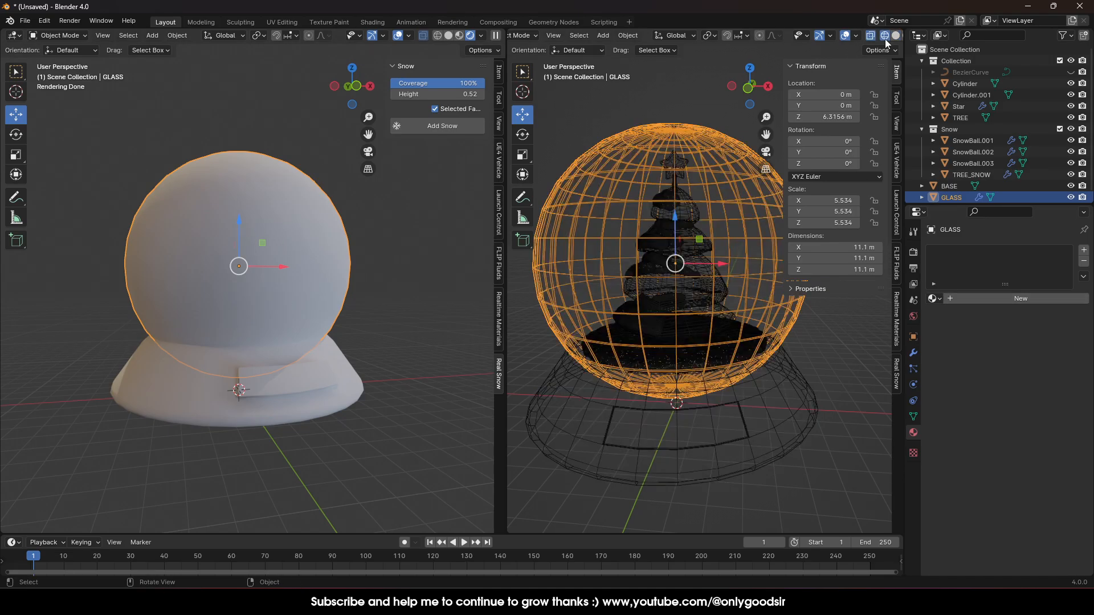
left_click(994, 299)
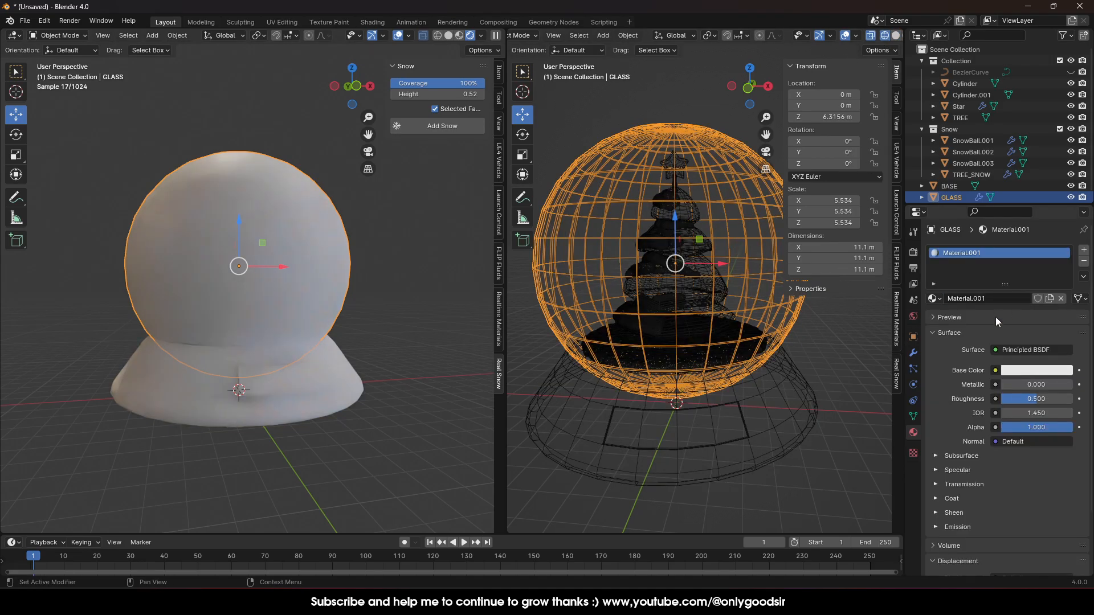
- Change the GLASS sphere's material surface to Glass BSDF with a roughness of 0.091
left_click(1021, 350)
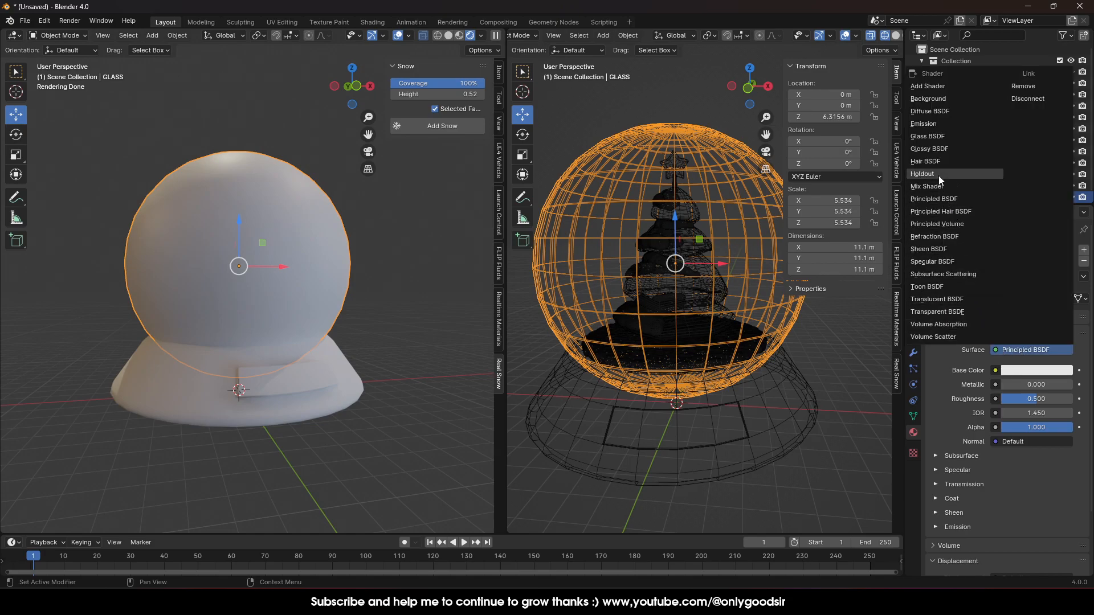
left_click(924, 137)
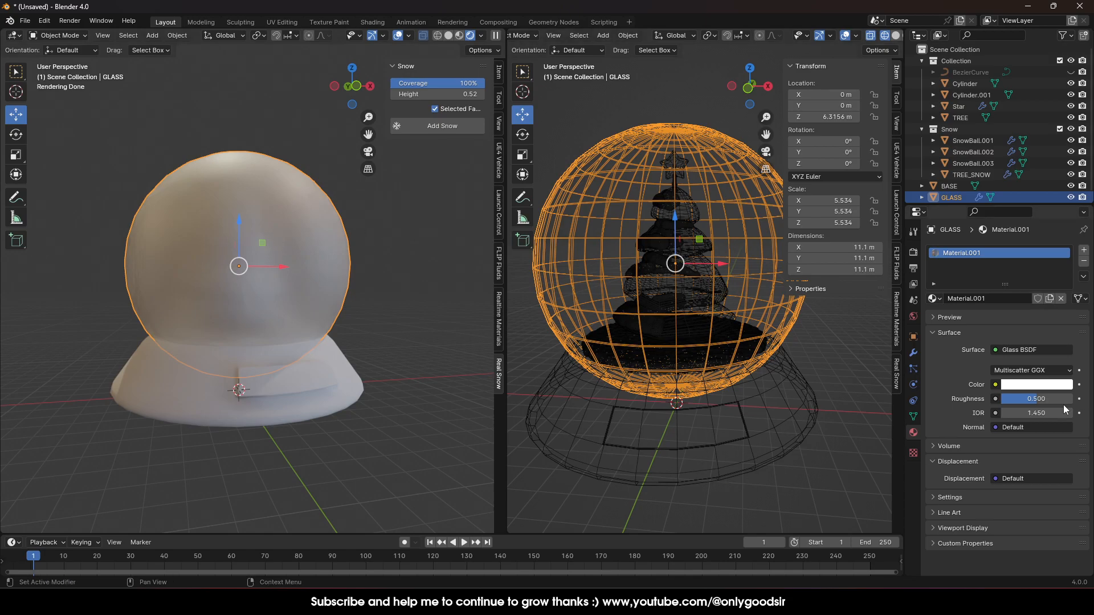
left_click_drag(1027, 395, 1006, 399)
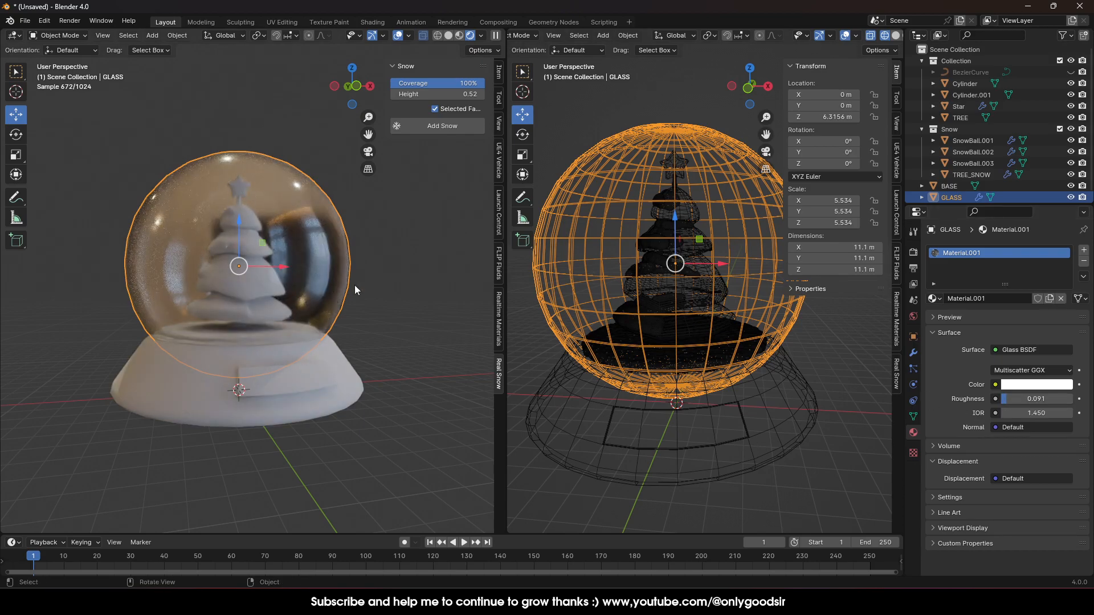
left_click(376, 363)
middle_click_drag(188, 309, 251, 297)
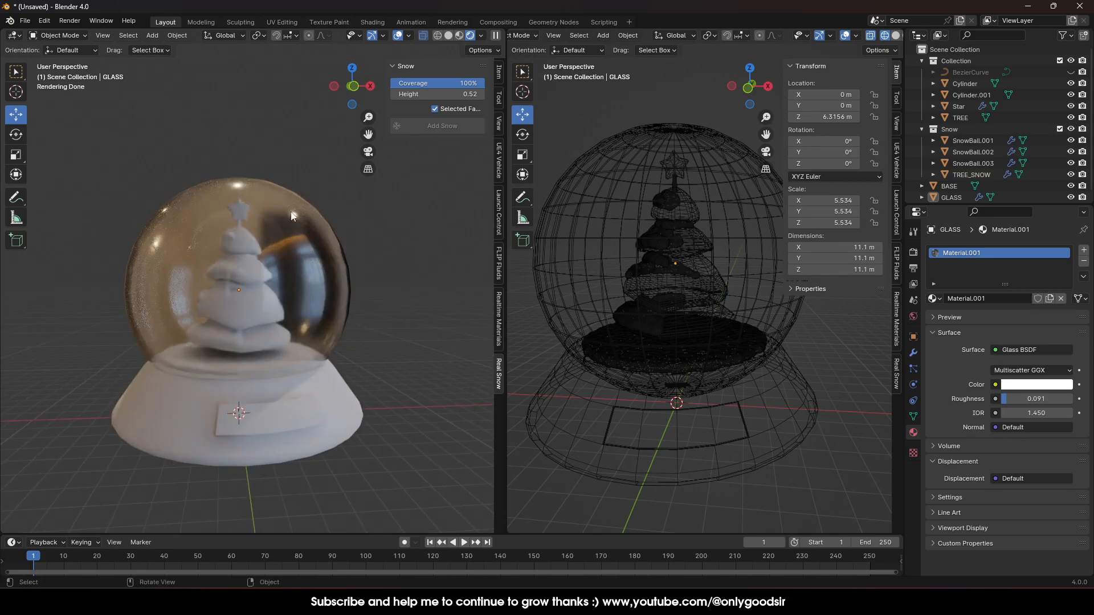
left_click(482, 36)
left_click_drag(455, 209, 448, 209)
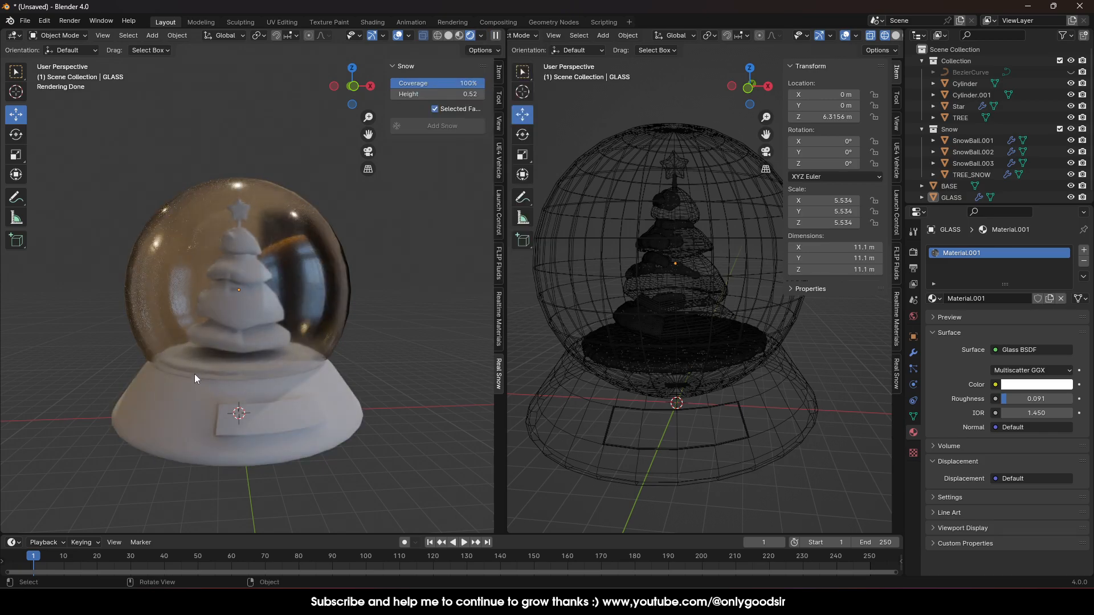
- Give the BASE a new material with a darkened brown base color, hue 0.035 and saturation 0.894
scroll(759, 429, "up", 1)
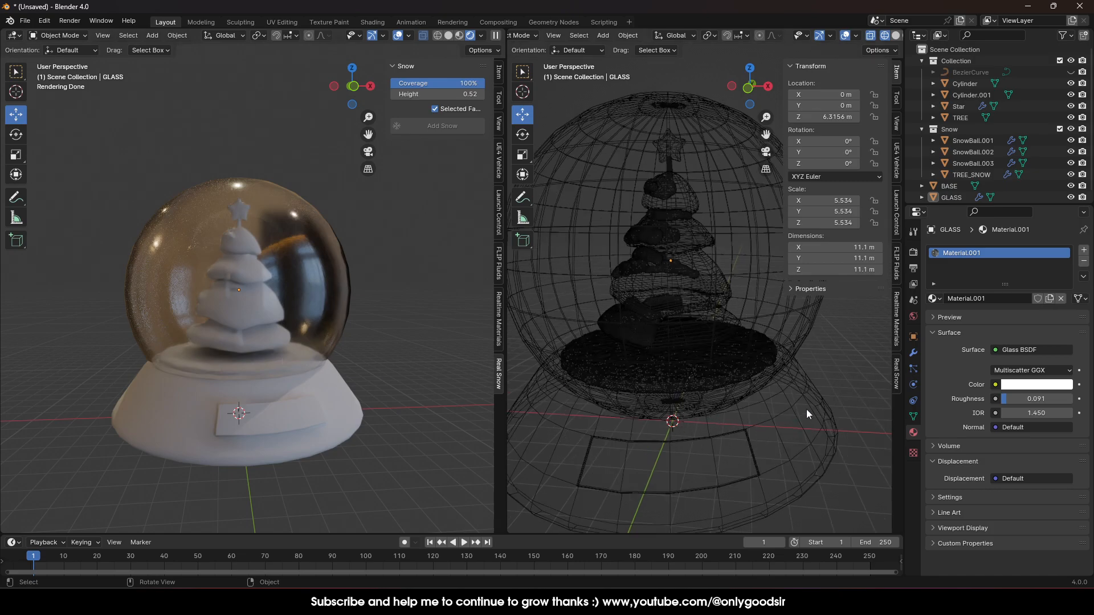
left_click(791, 385)
scroll(812, 391, "down", 1)
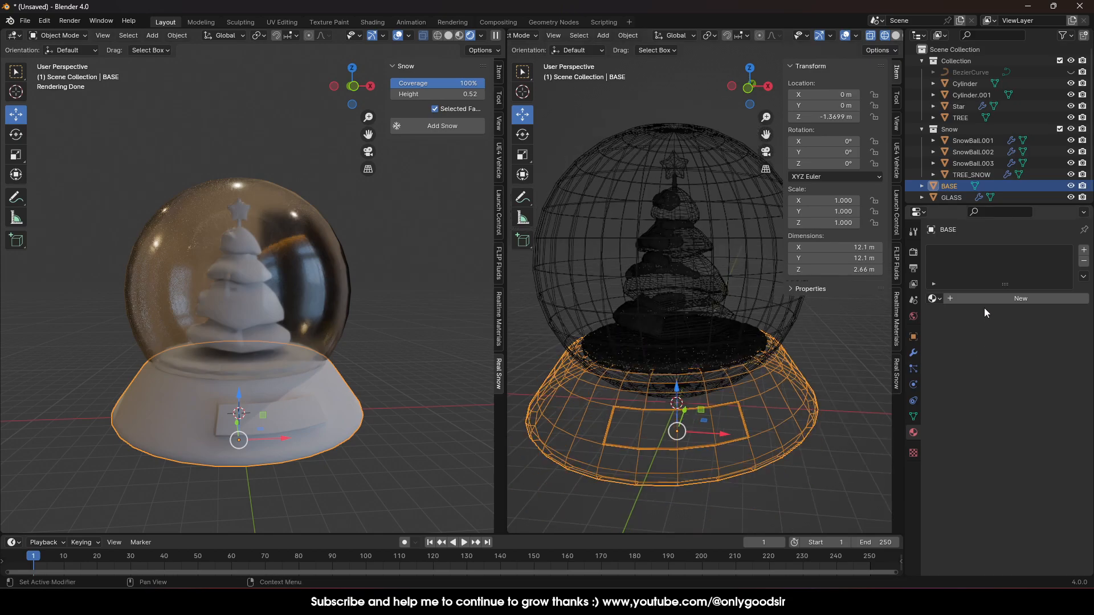
left_click(986, 298)
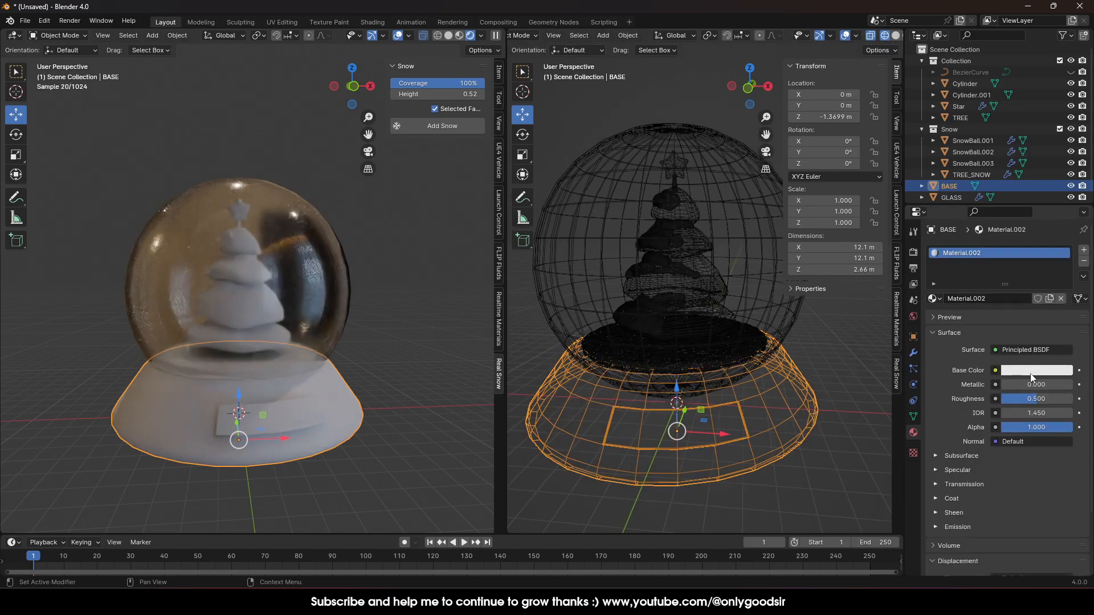
left_click(1032, 370)
left_click_drag(1019, 255, 972, 269)
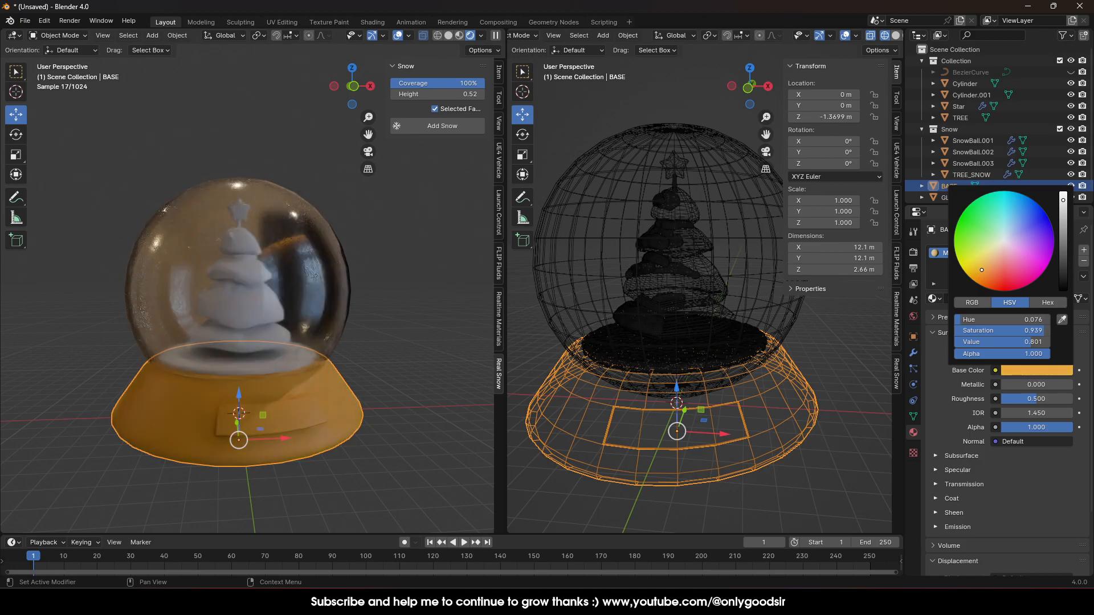
left_click(1022, 370)
left_click_drag(984, 270, 992, 271)
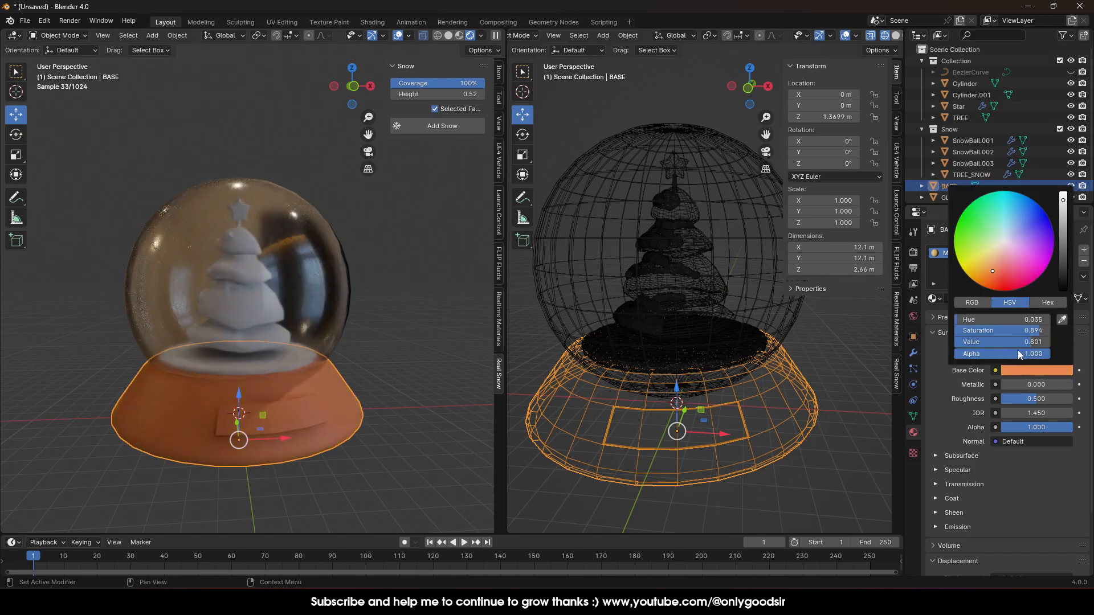
left_click_drag(1016, 343, 982, 343)
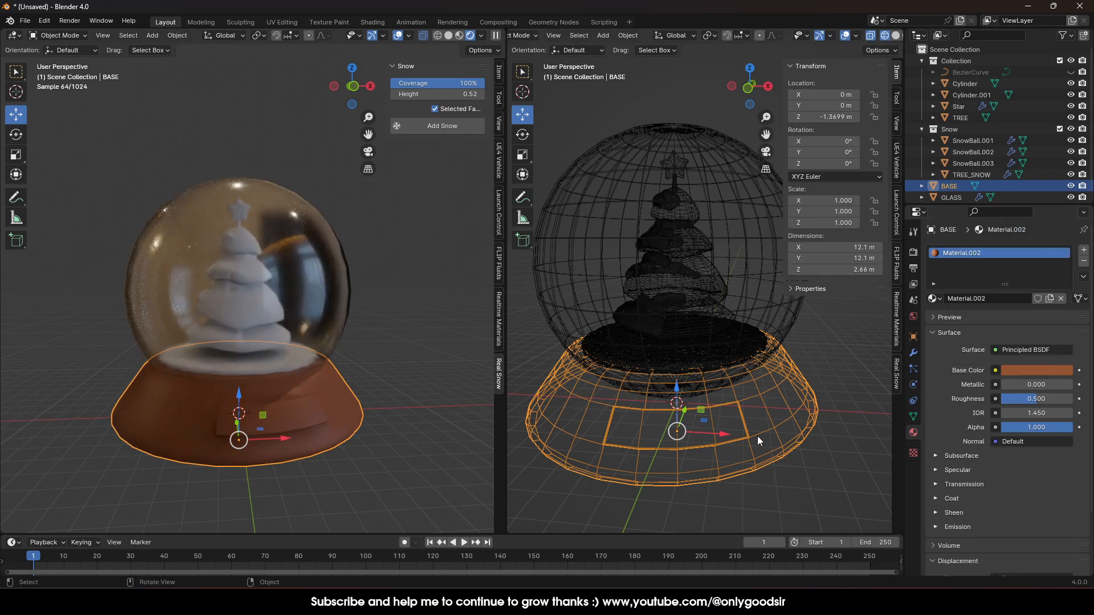
- Rename the BASE's material BROWN_BASE and the glass sphere's material GLASS
middle_click_drag(707, 478, 838, 373)
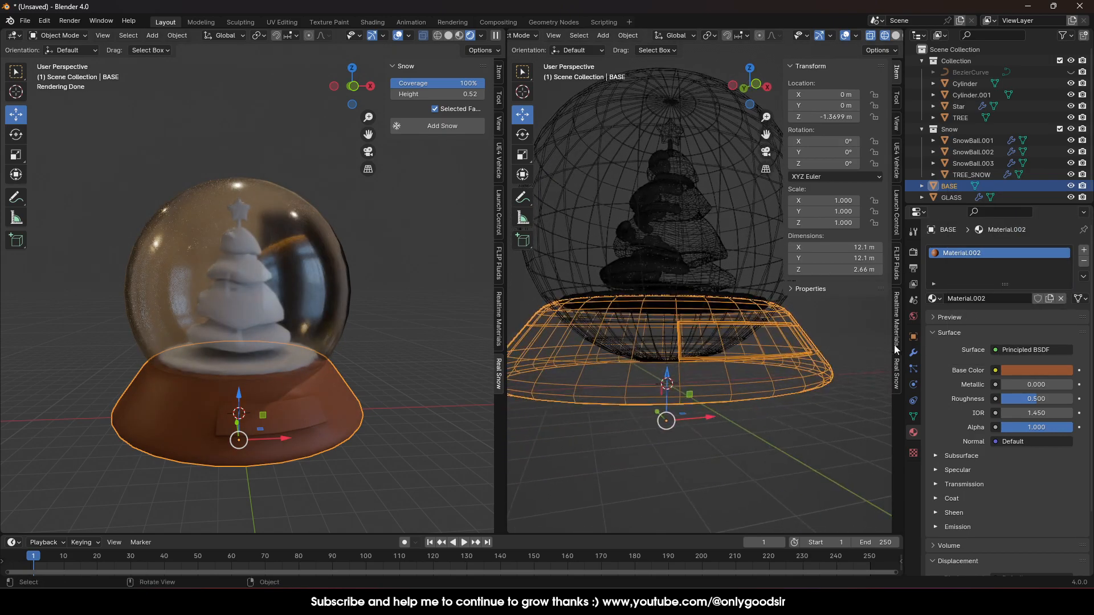
type("BROWN_BASE")
key("Return")
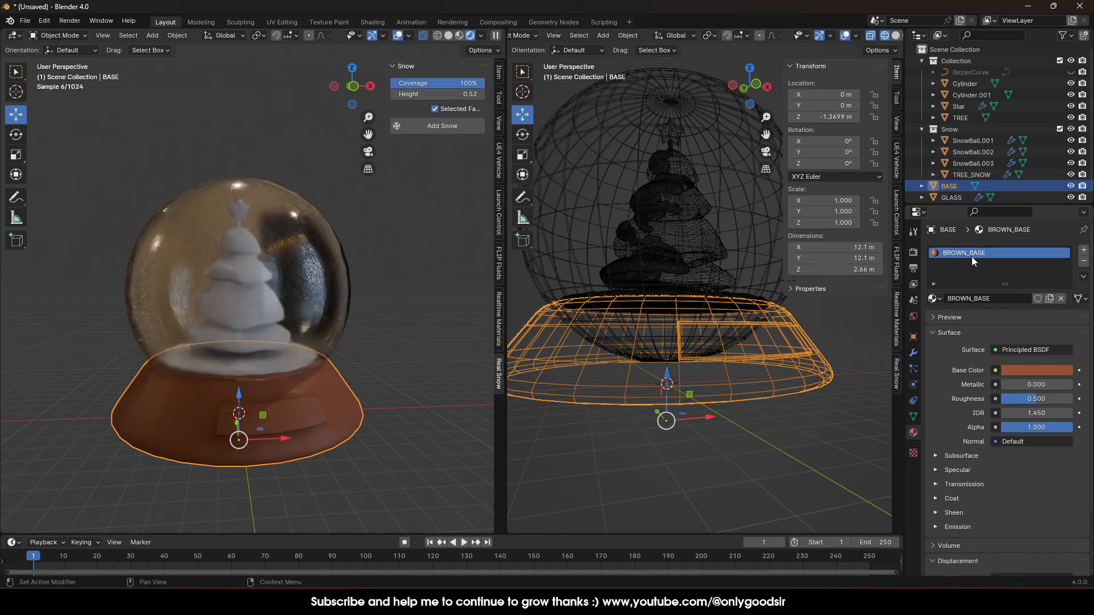
left_click(761, 214)
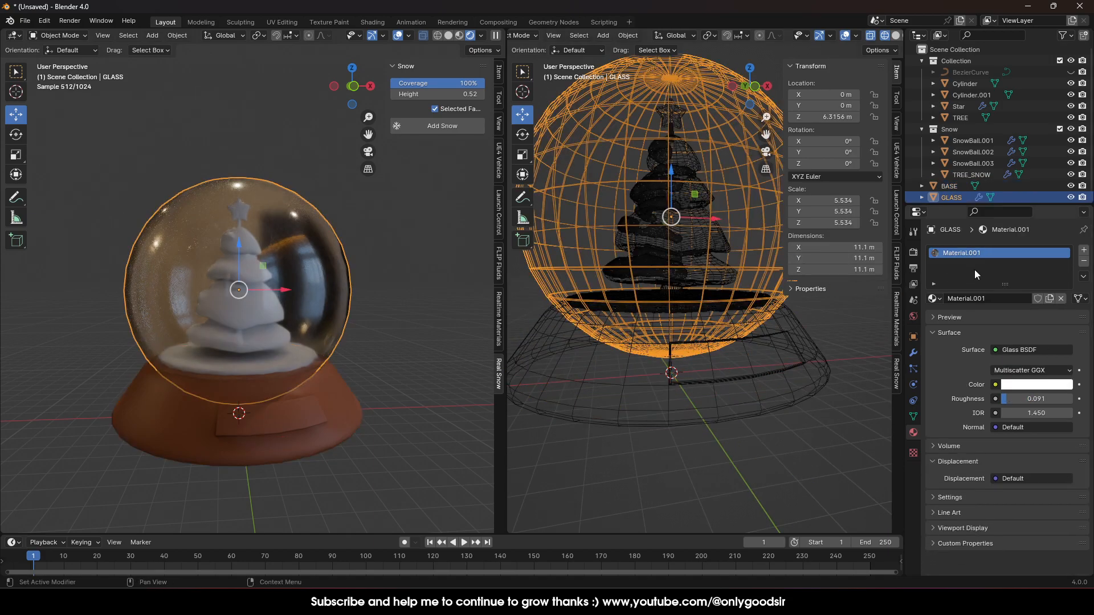
type("GLASS")
key("Return")
- Add a second material slot to the BASE with a new material named GOLD_PLATE
middle_click_drag(715, 362, 691, 376, "shift")
left_click(754, 391)
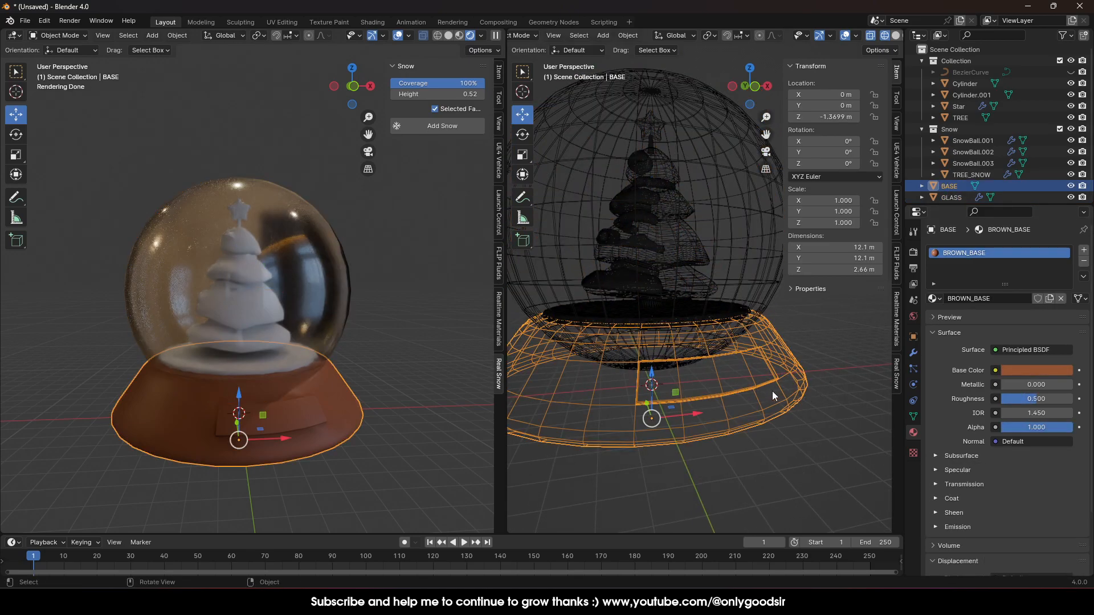
left_click(1084, 250)
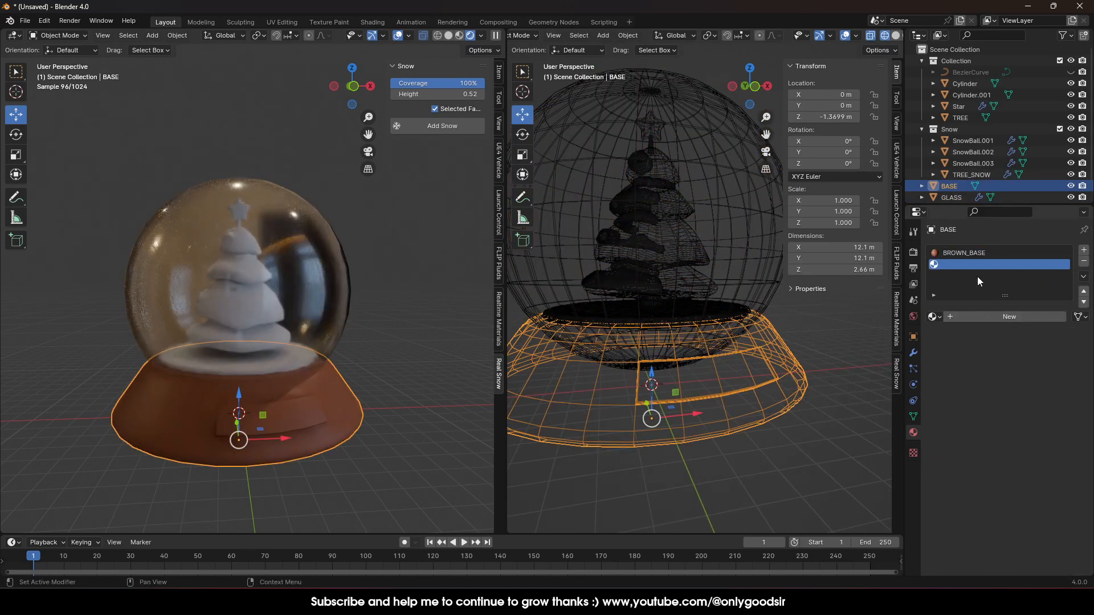
left_click(987, 315)
type("GOLD_PLATE")
key("Return")
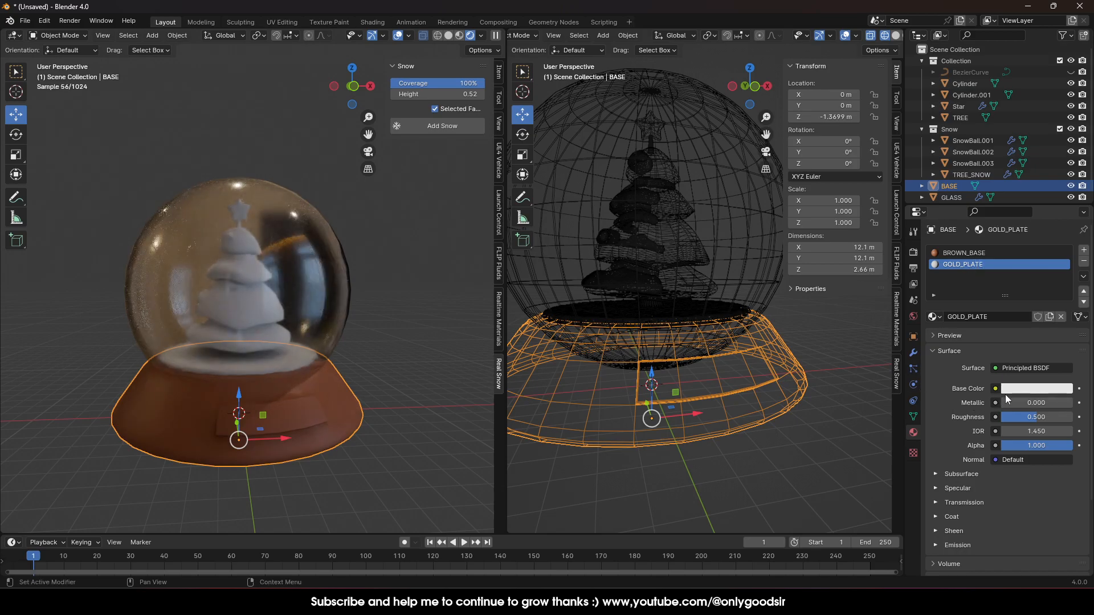
- Give GOLD_PLATE a golden yellow base color, metallic 0.906 and roughness 0.114
left_click(1052, 387)
left_click_drag(1003, 265, 987, 279)
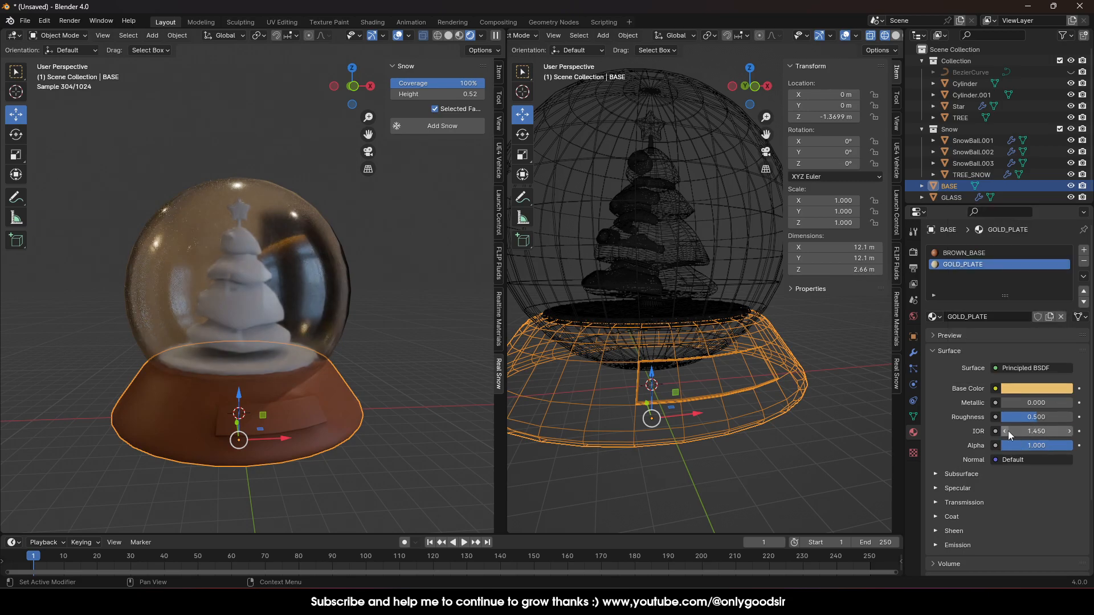
left_click_drag(1035, 421, 1088, 403)
- Switch the modeling view to solid shading and enter Edit Mode on the BASE, facing its raised panel
middle_click_drag(713, 382, 753, 409)
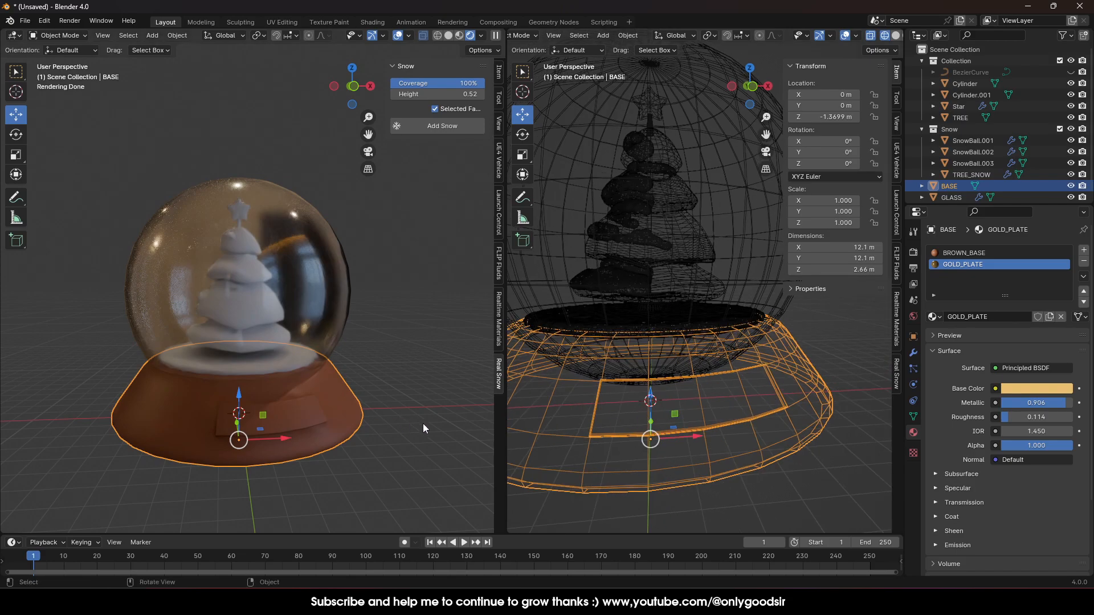
left_click(687, 411)
left_click(702, 409)
left_click(896, 35)
key("Tab")
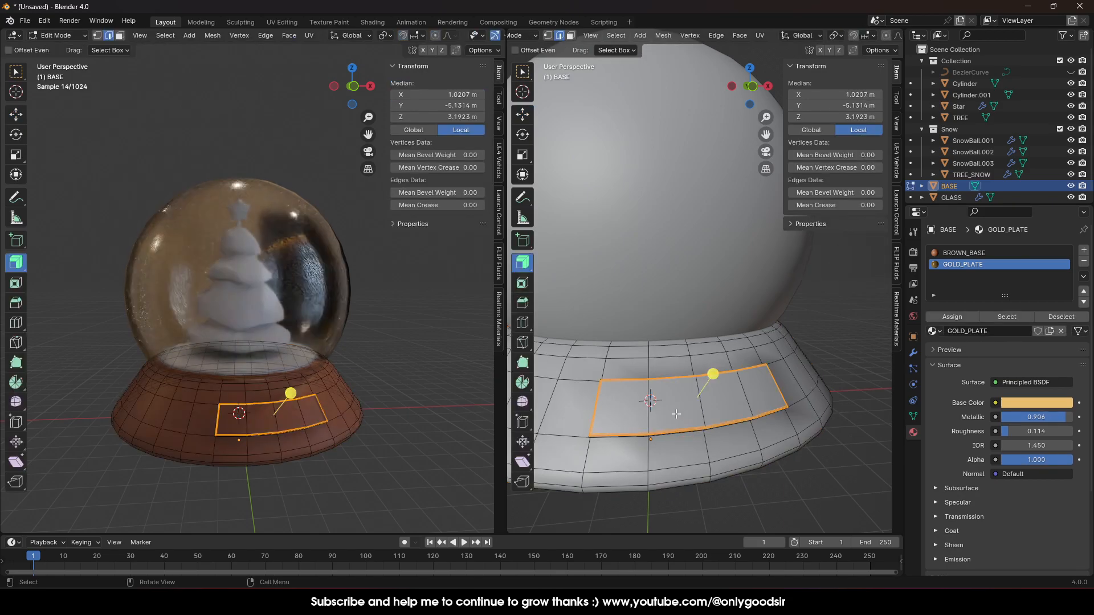
- Assign GOLD_PLATE to the raised panel's four front faces and their bevelled borders, and return to Object Mode
left_click(628, 402)
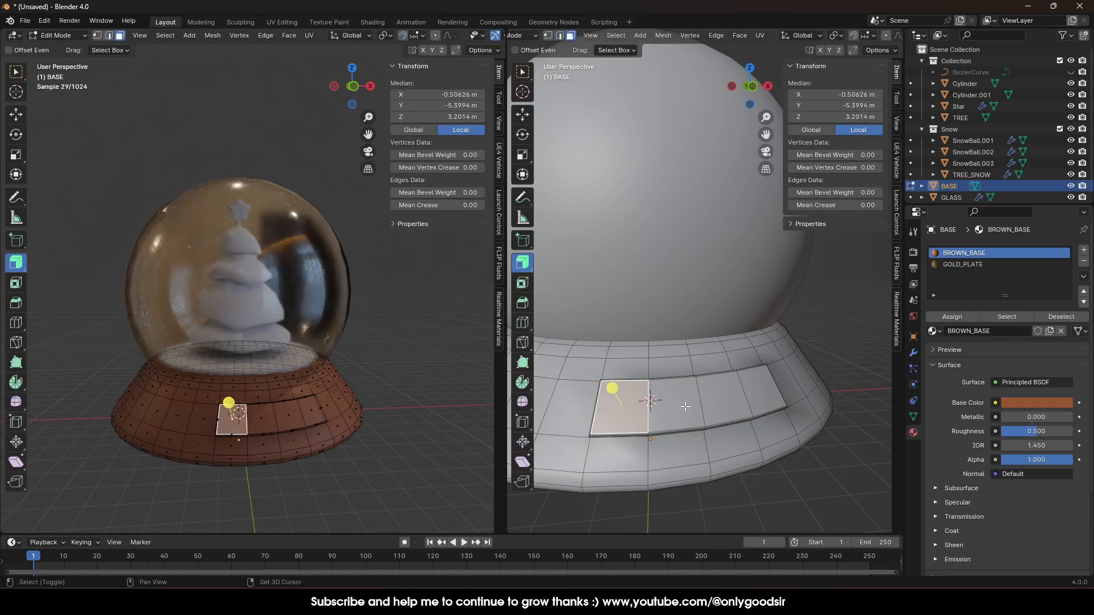
left_click(684, 405, "shift")
left_click(733, 403, "shift")
left_click(757, 395, "shift")
middle_click_drag(763, 421, 742, 398)
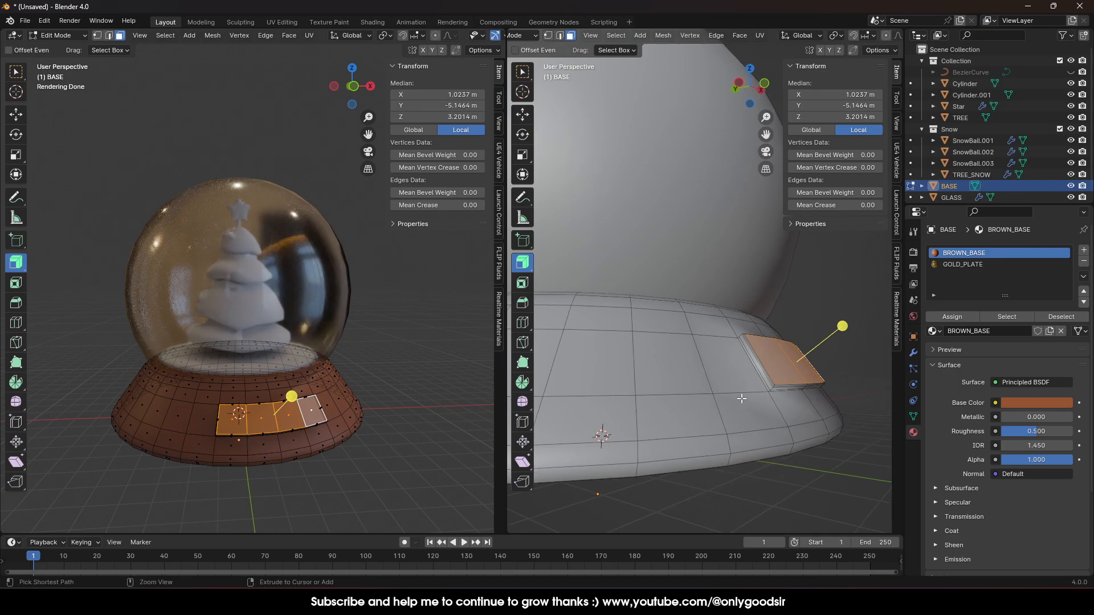
key("ctrl+KP_Add")
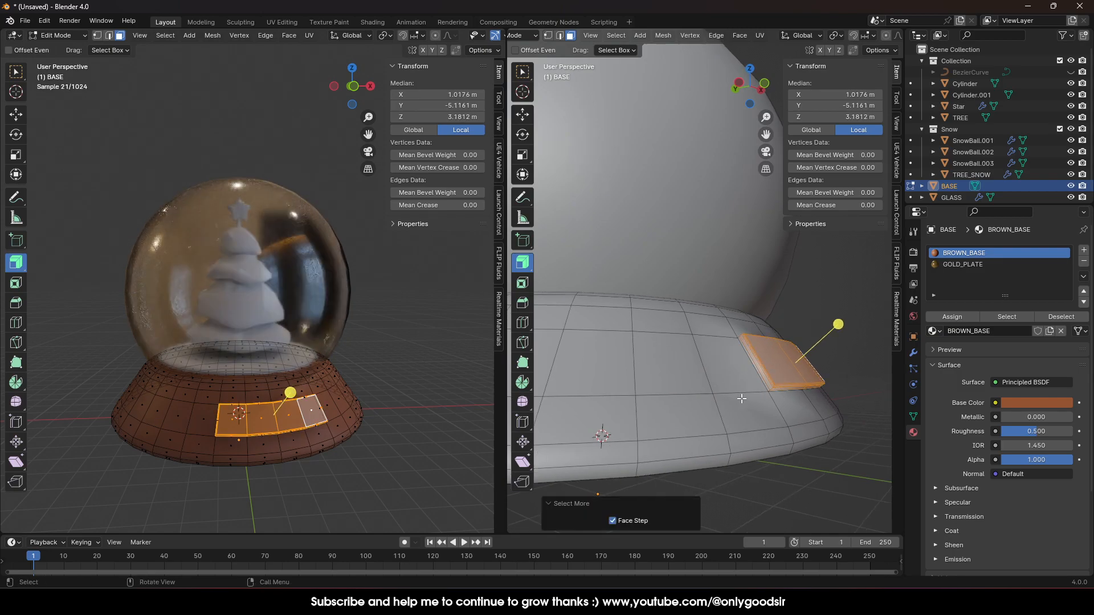
middle_click_drag(707, 370, 656, 390)
left_click(967, 265)
left_click(952, 318)
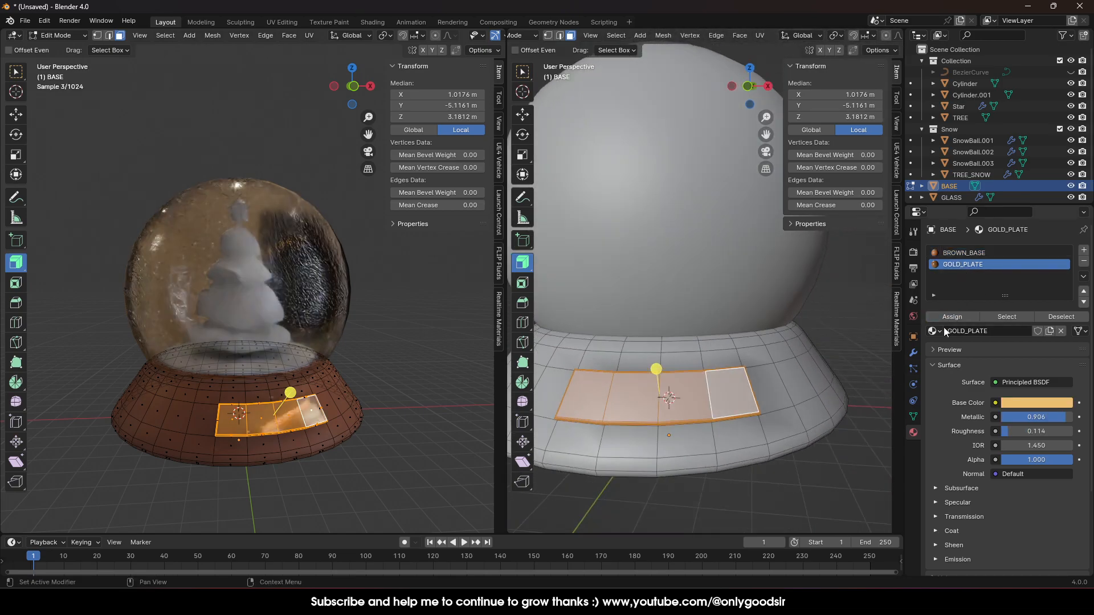
key("Tab")
left_click(709, 493)
- Show the modeling view in wireframe and give the TREE object a new material named TREE
middle_click_drag(621, 454, 731, 433)
middle_click_drag(264, 426, 179, 387)
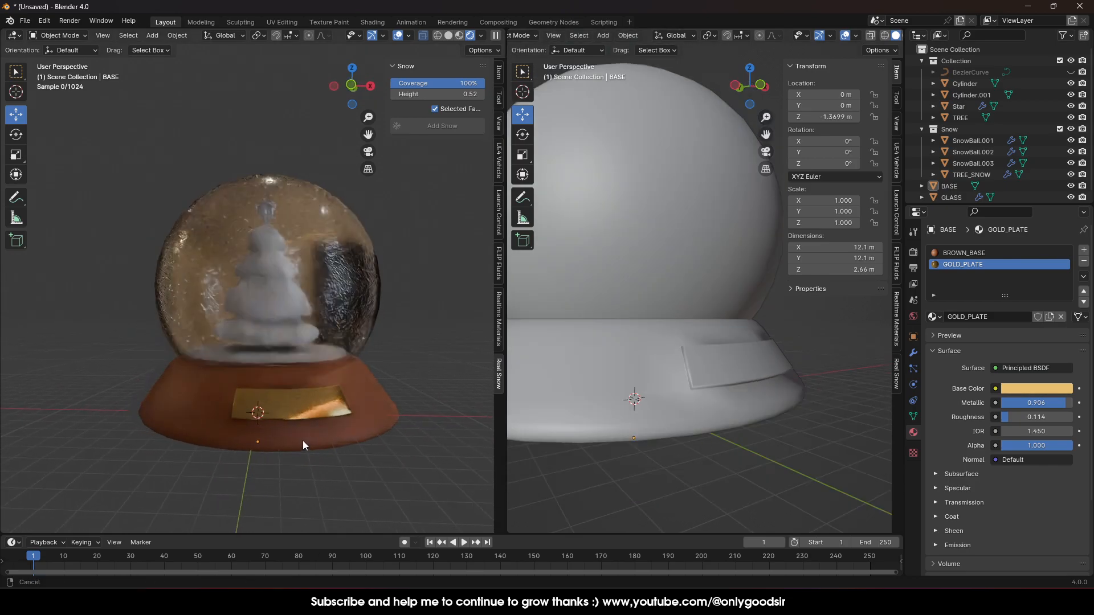
scroll(319, 464, "up", 2)
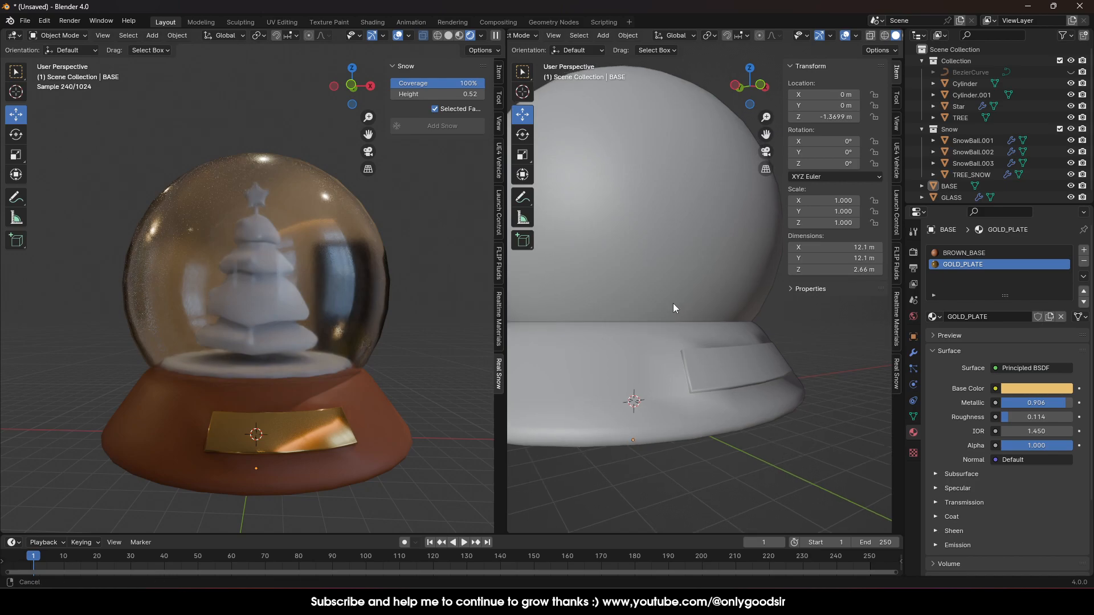
middle_click_drag(674, 303, 672, 349)
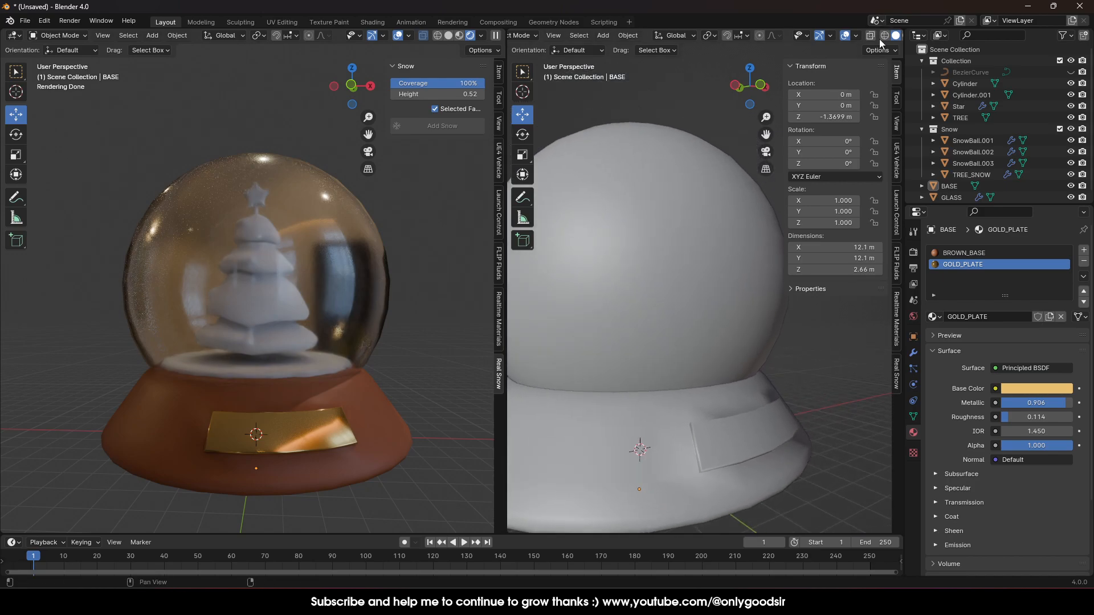
key("shift+z")
left_click(693, 309)
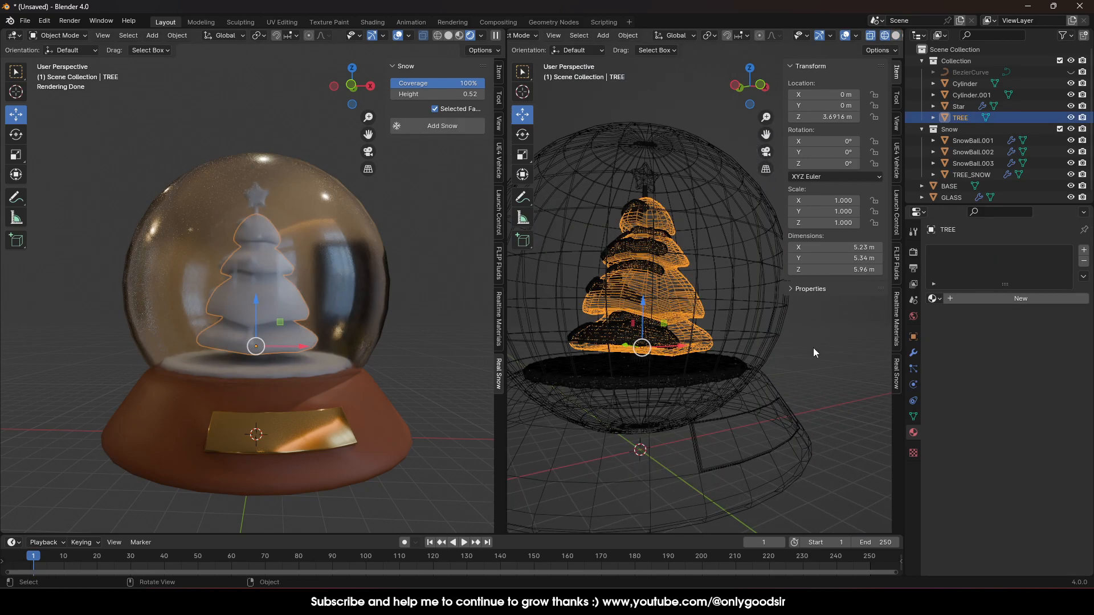
left_click(994, 299)
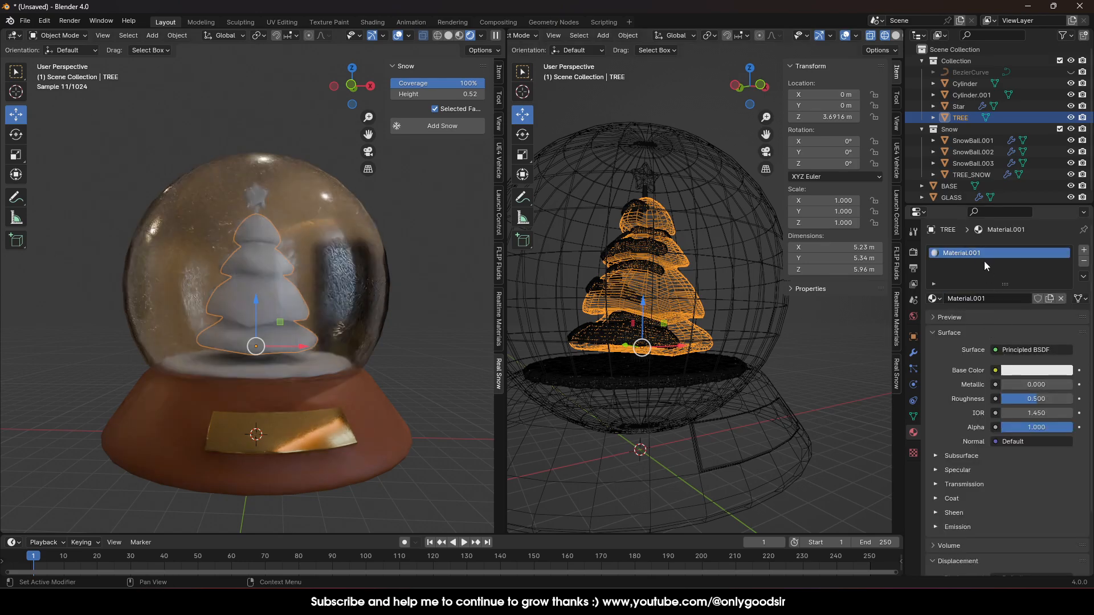
double_click(973, 254)
type("TREE")
key("Return")
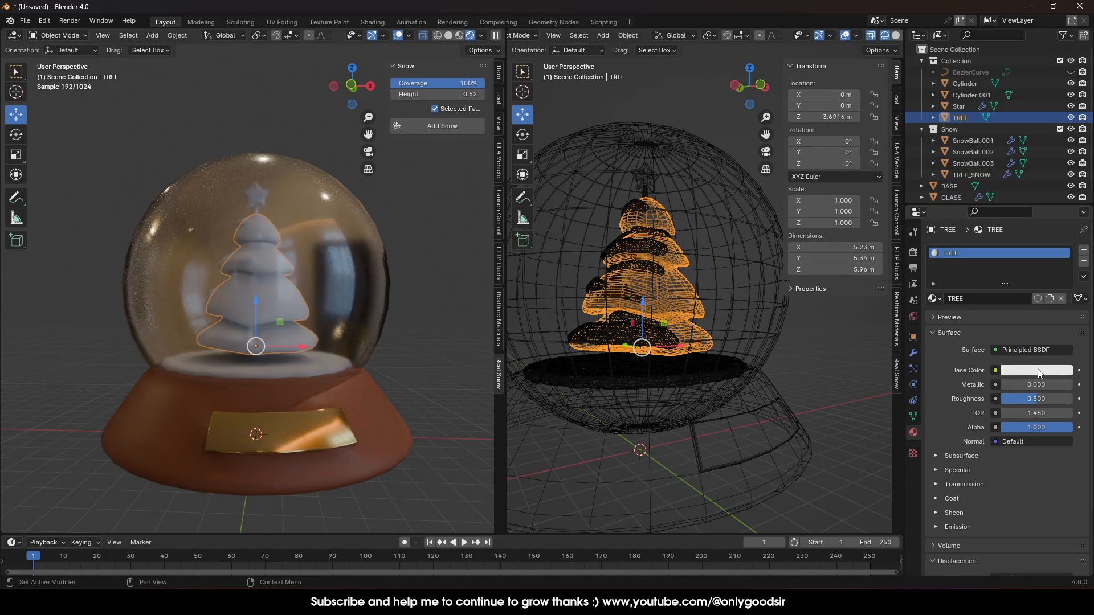
- Set the TREE material's base color to green with hue 0.315, saturation 0.887 and value 0.465
left_click(1038, 371)
mouse_move(1002, 252)
left_mouse_down()
mouse_move(962, 230)
mouse_move(975, 232)
left_mouse_up()
left_click_drag(1020, 344, 988, 344)
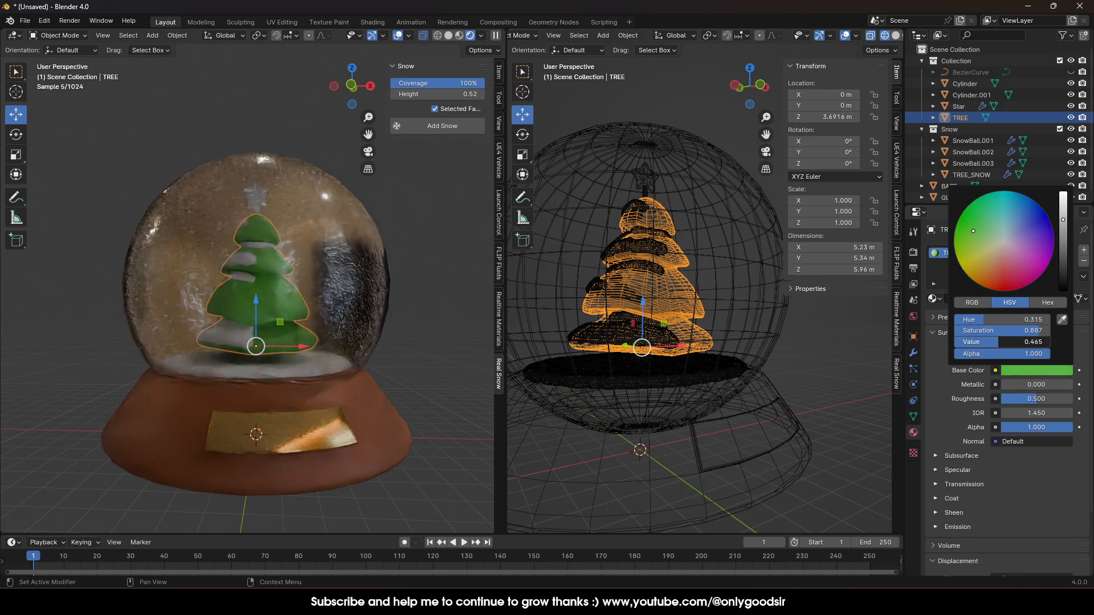
- Create a new material on the star at the top of the tree and name it STAR
left_click(805, 364)
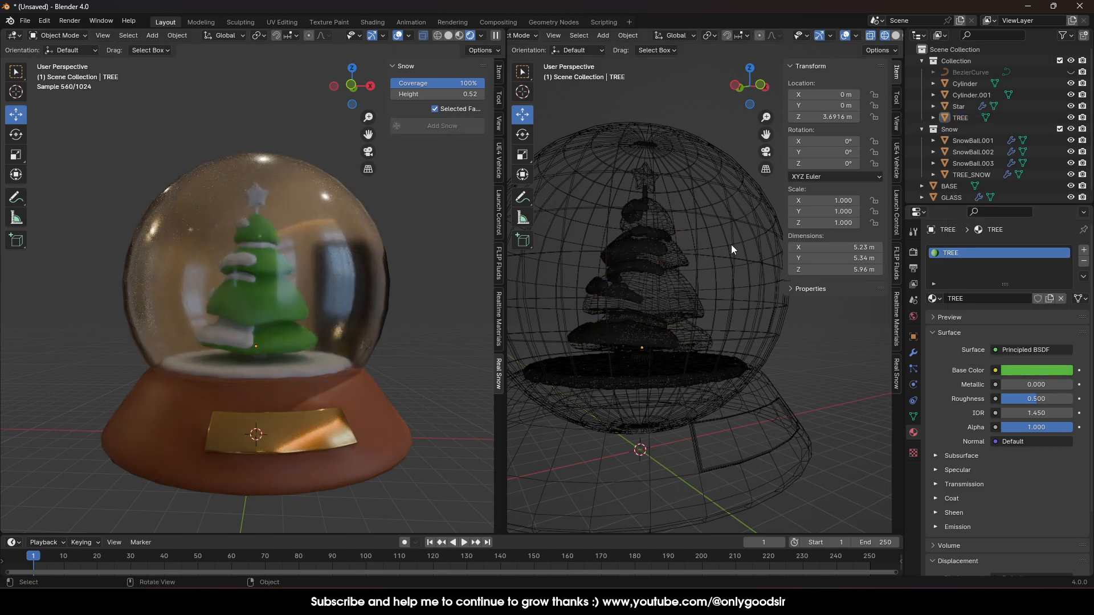
scroll(684, 327, "up", 5)
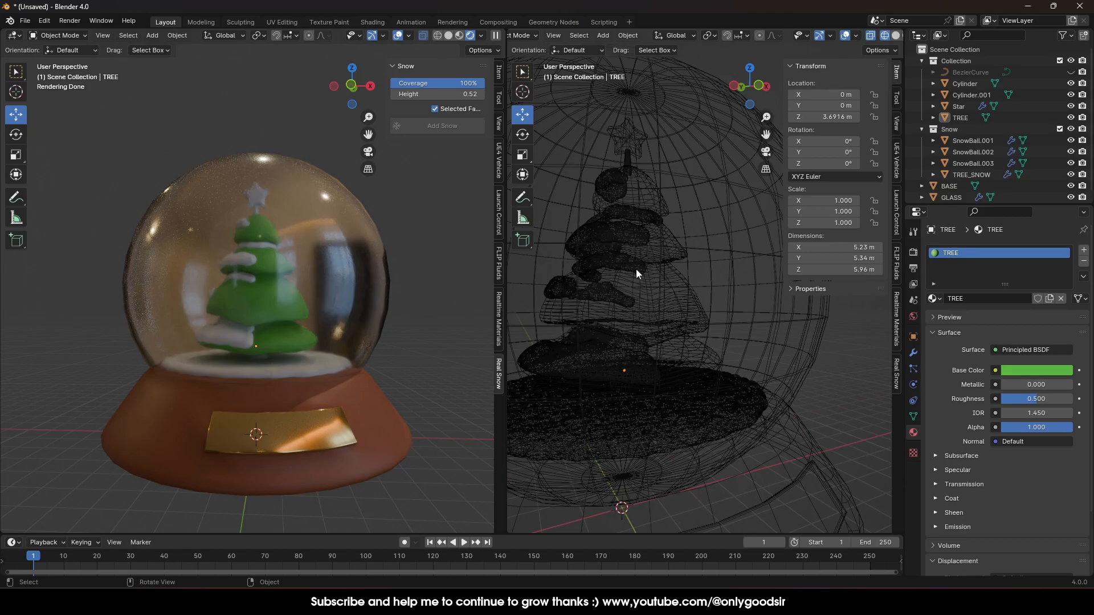
left_click(682, 237)
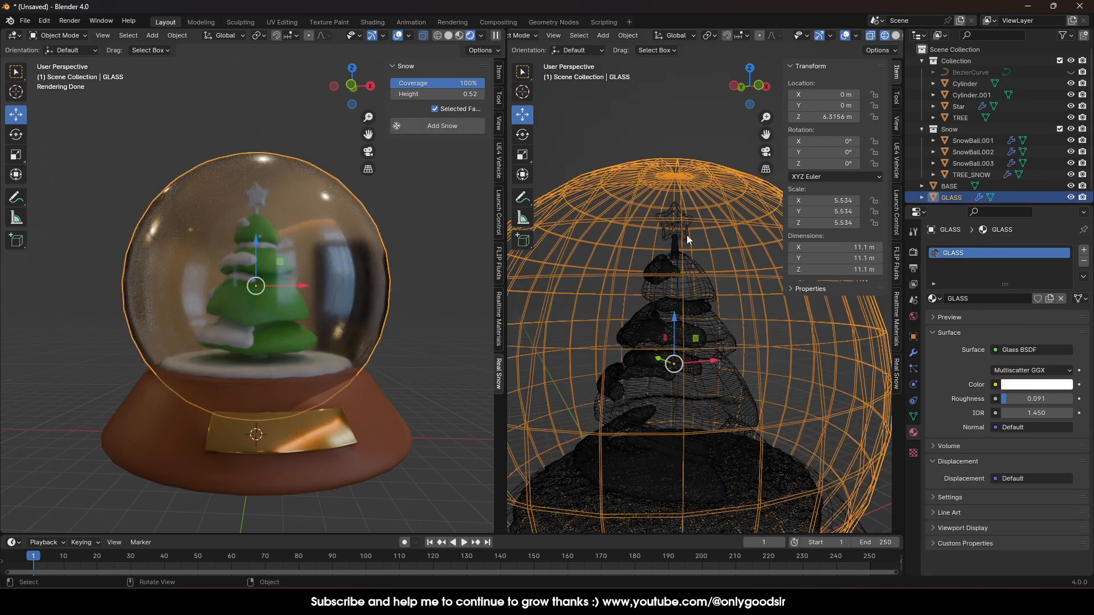
left_click(688, 242)
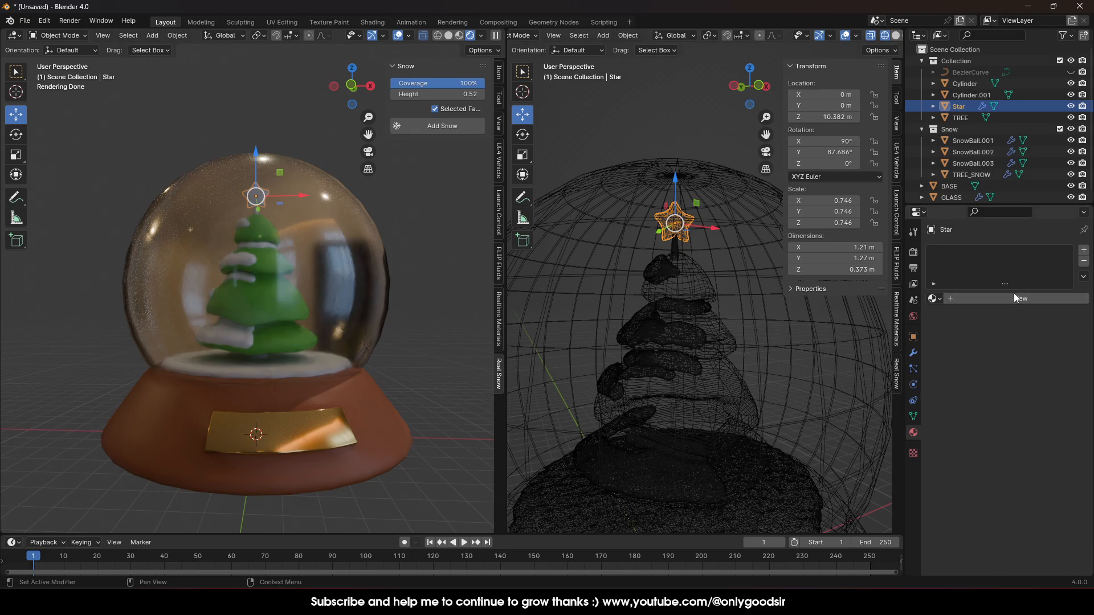
left_click(996, 300)
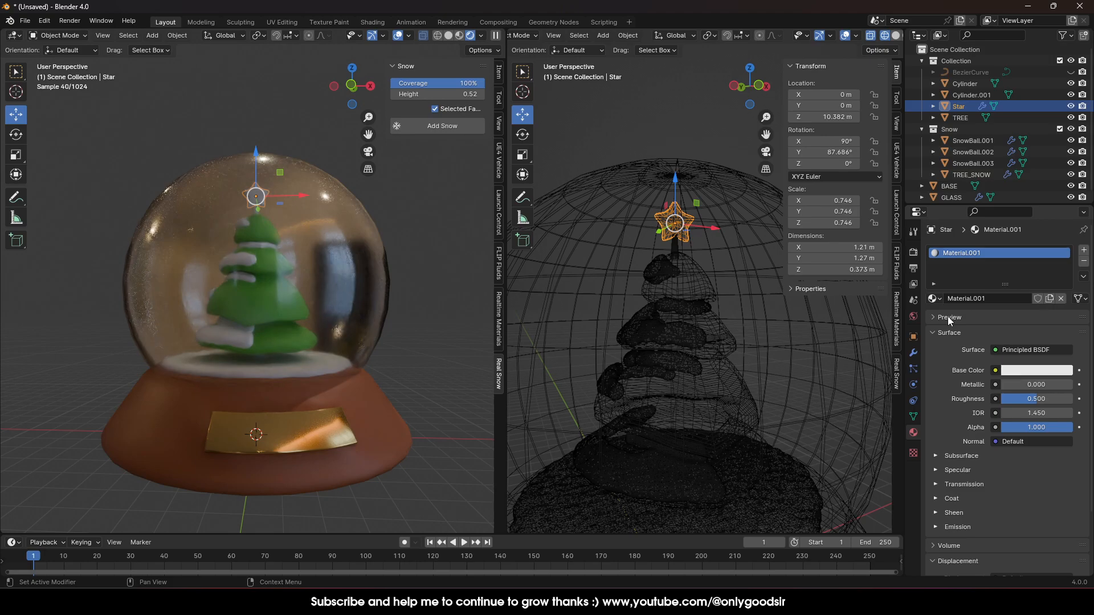
type("S")
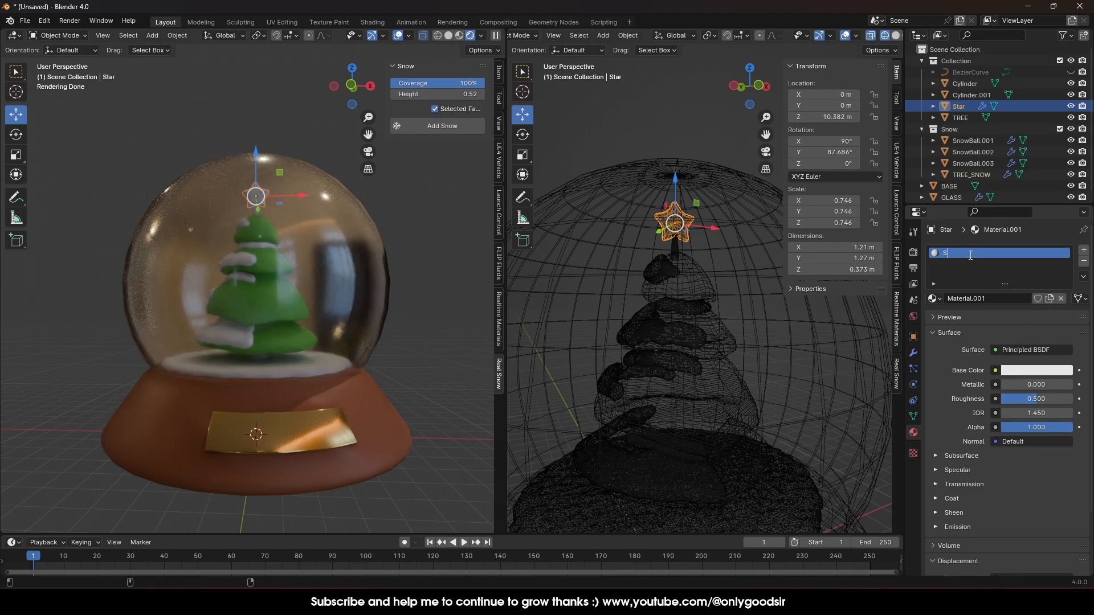
type("TRAR")
key("Return")
- Give the STAR material a yellow base color and a pale yellow emission with strength 2.800
left_click(1030, 370)
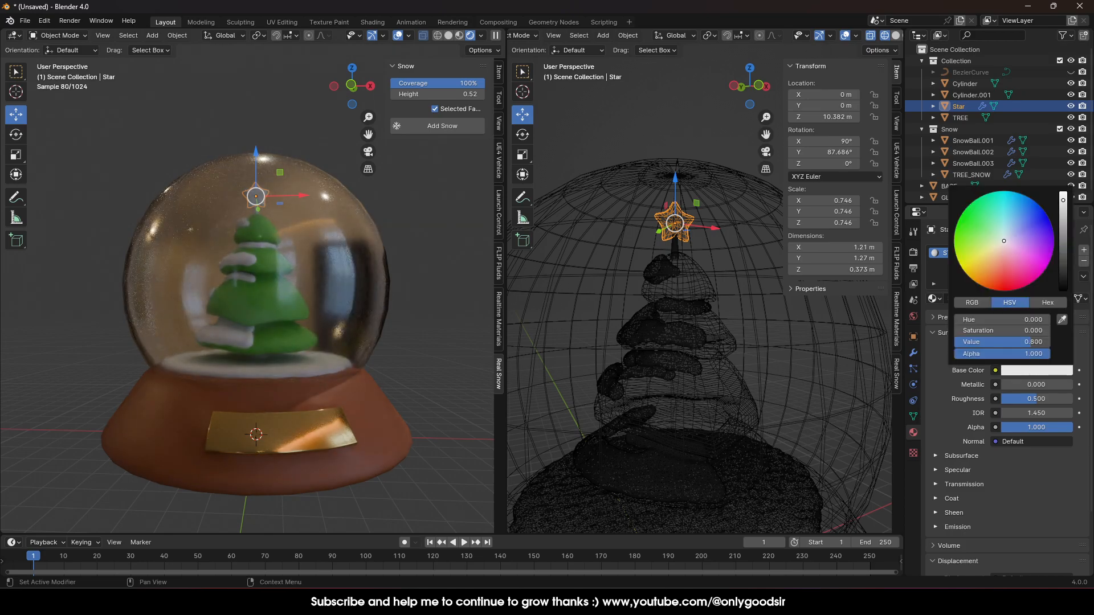
left_click(977, 263)
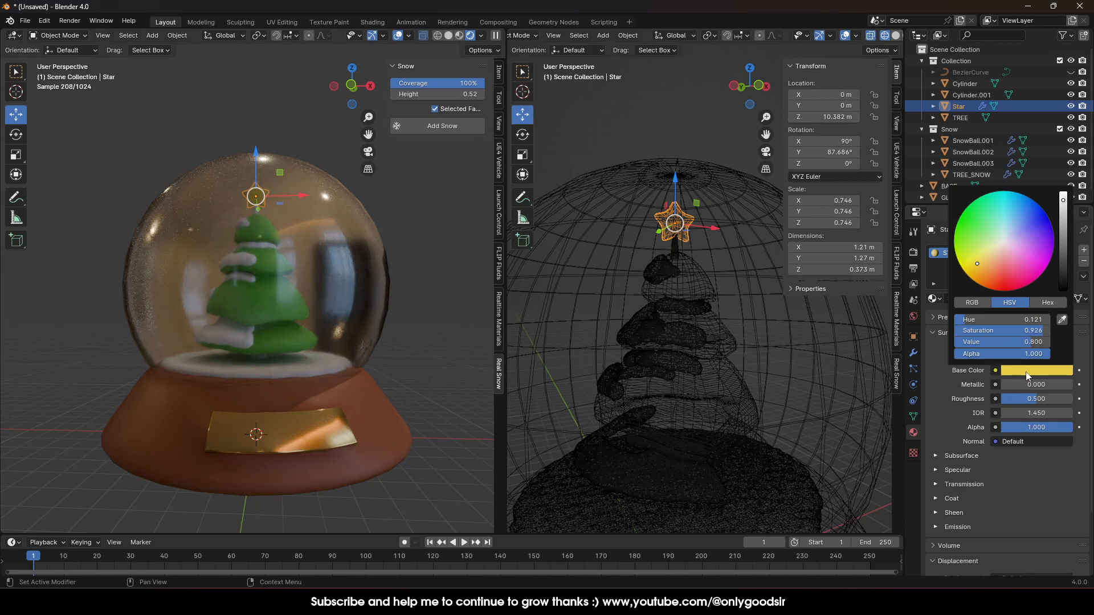
left_click(935, 525)
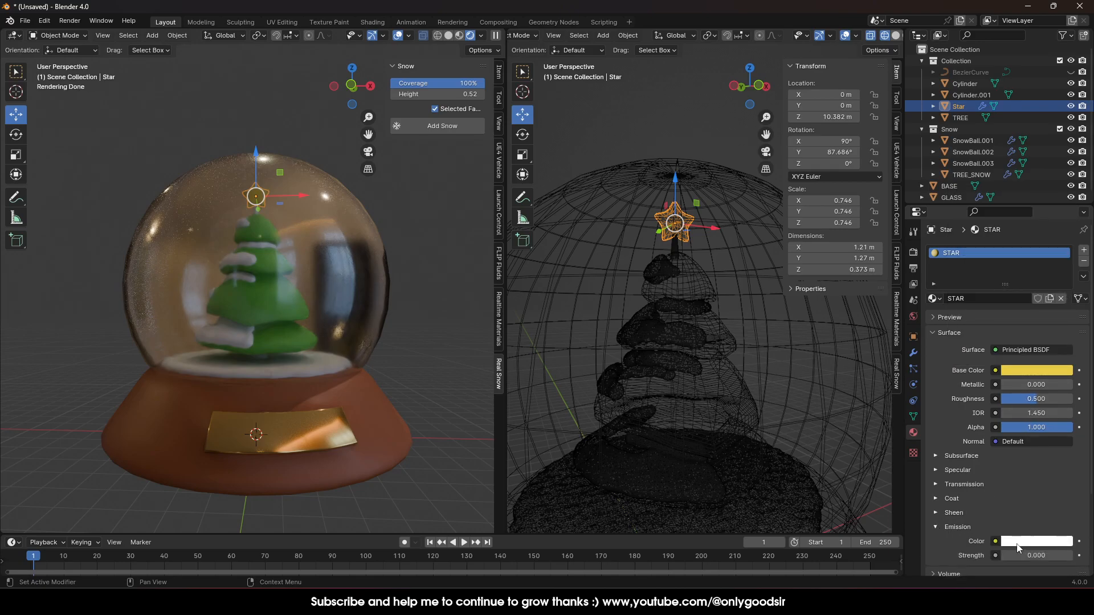
left_click(1037, 542)
left_click_drag(1000, 413, 991, 422)
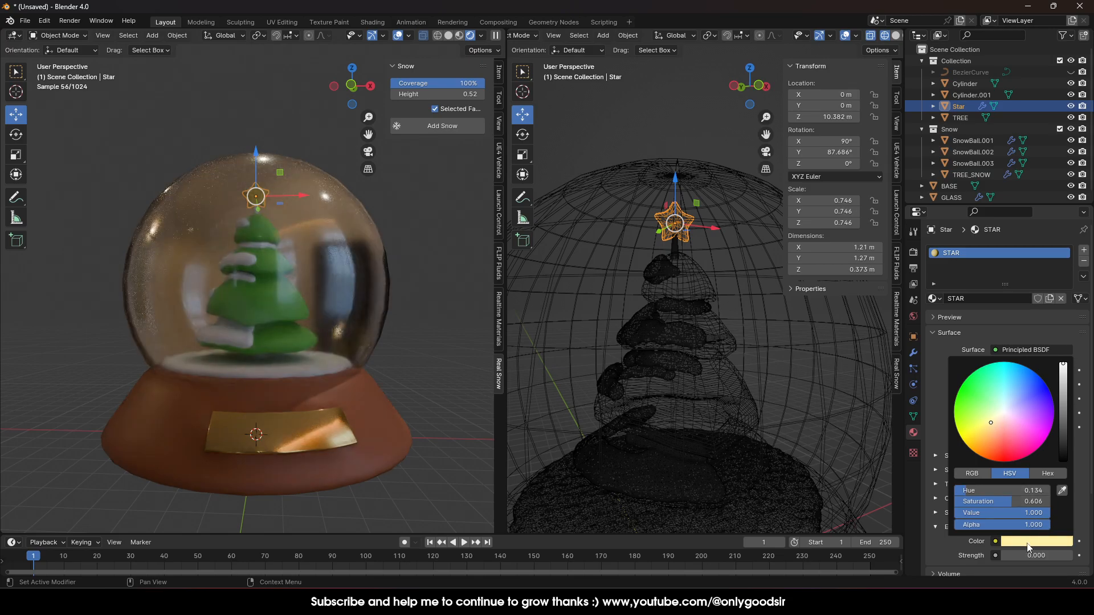
left_click_drag(1036, 555, 1058, 556)
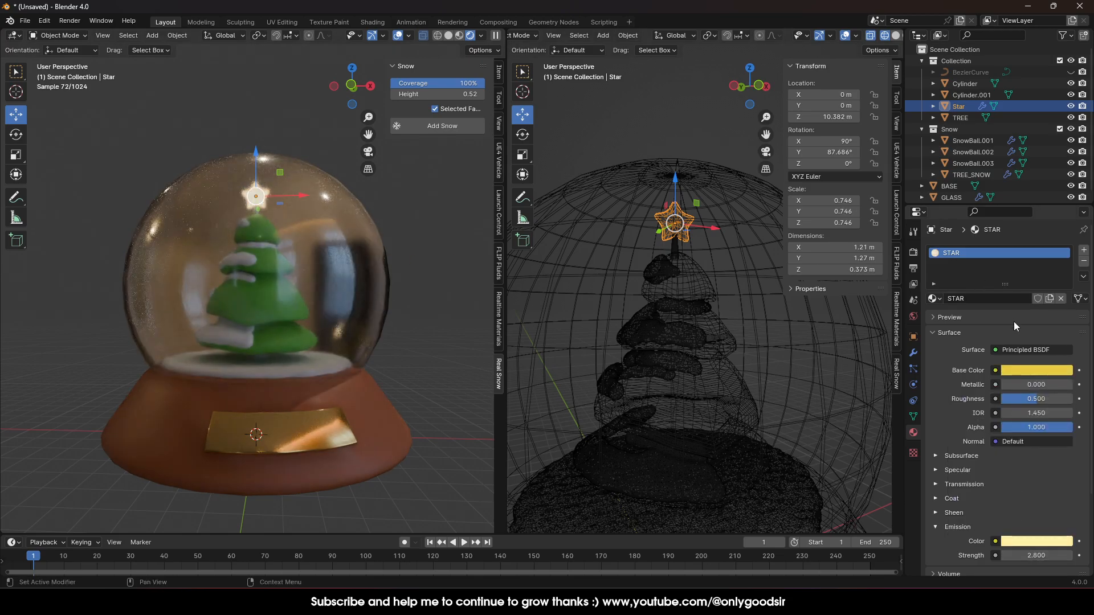
- Shift the star's emission color to orange and its base color to a deeper golden yellow
left_click(1028, 540)
left_click_drag(990, 423, 986, 447)
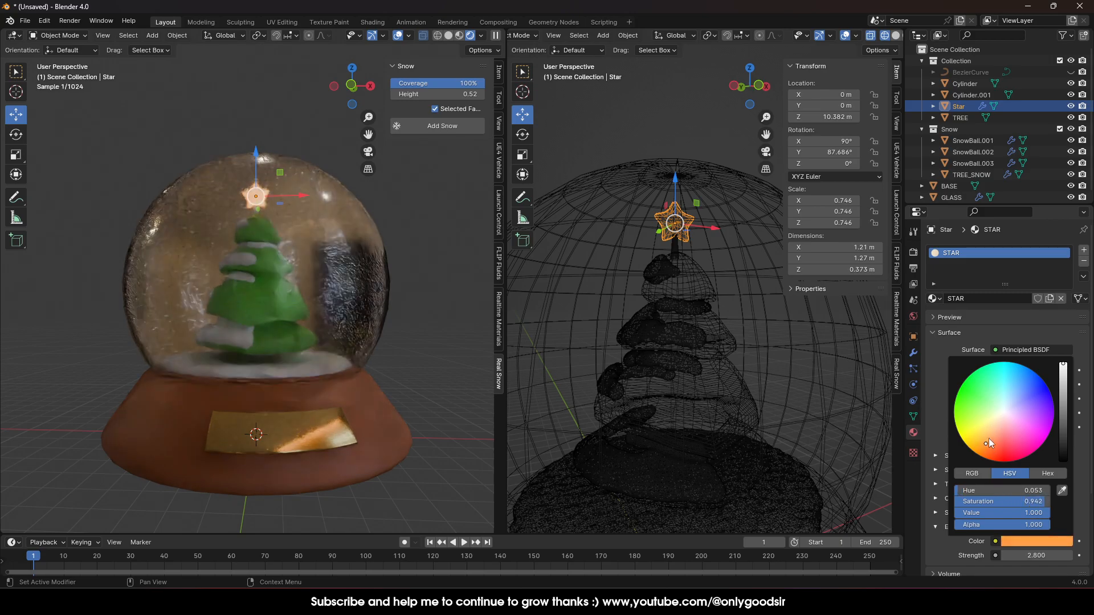
left_click(1030, 372)
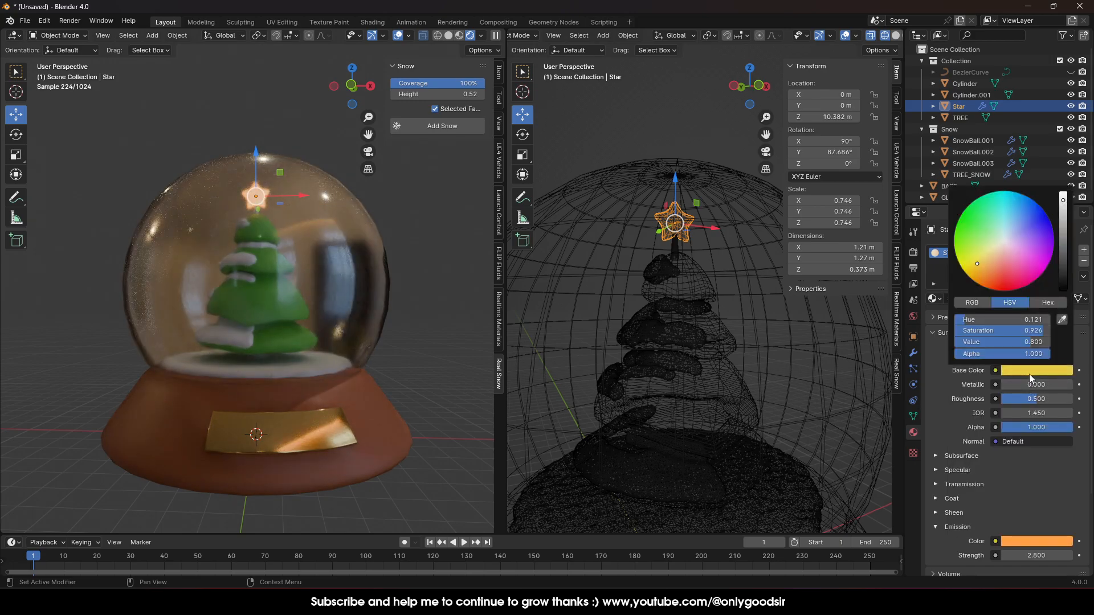
left_click(980, 269)
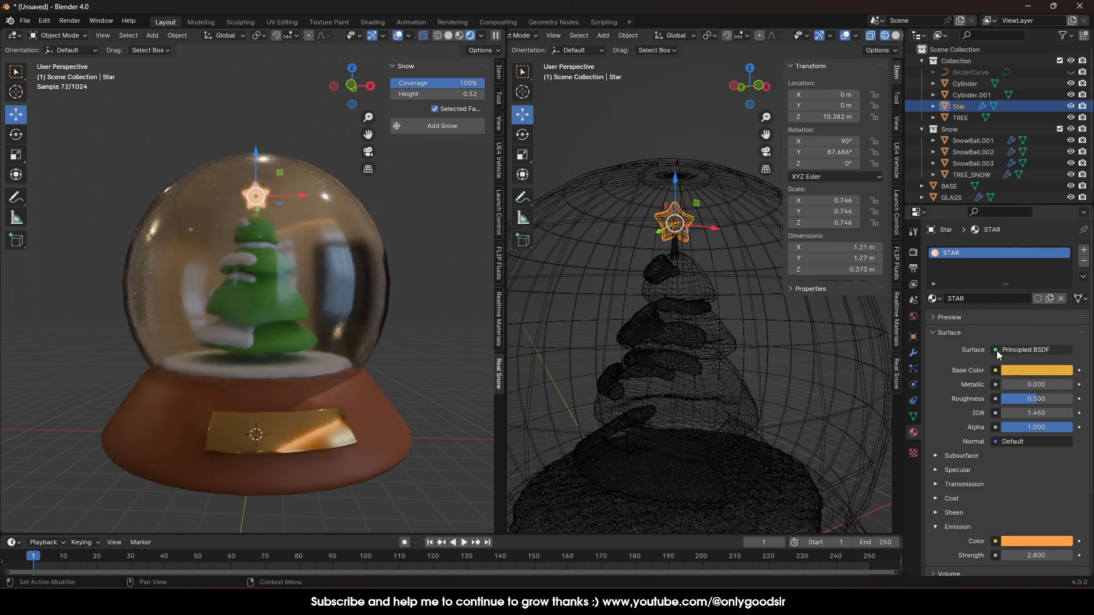
left_click(603, 254)
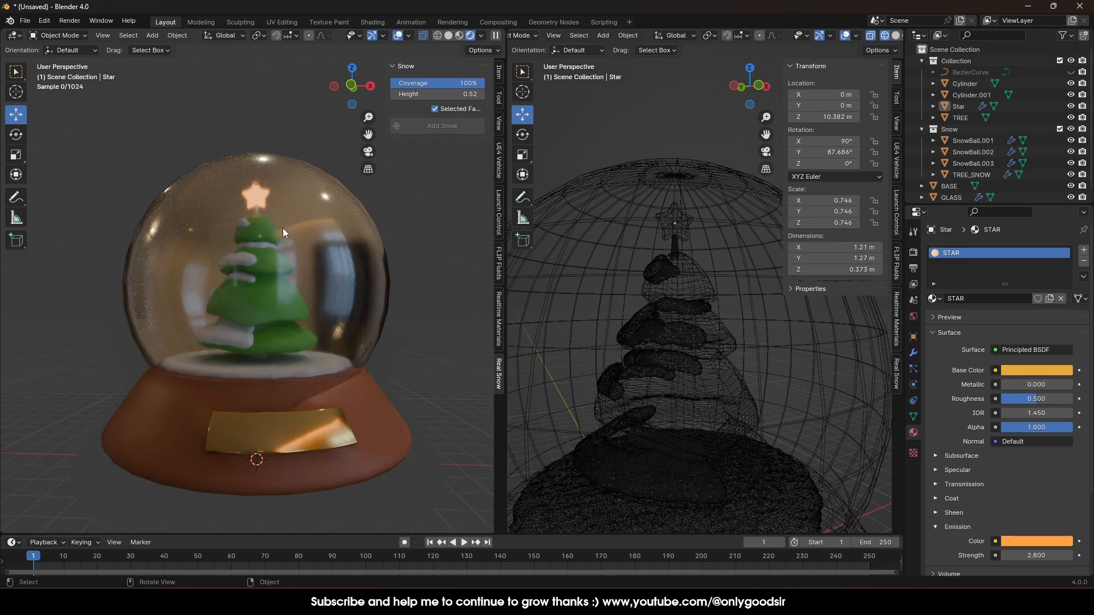
- Lower the IOR of the globe's GLASS material to 1.300
scroll(285, 229, "up", 2)
scroll(263, 165, "up", 2)
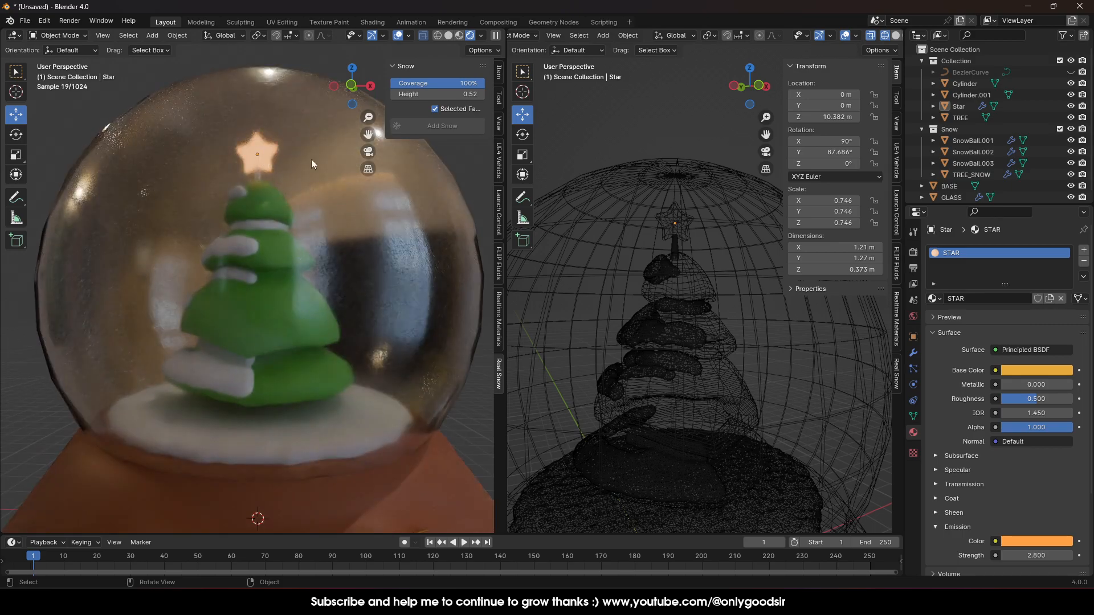
left_click(402, 241)
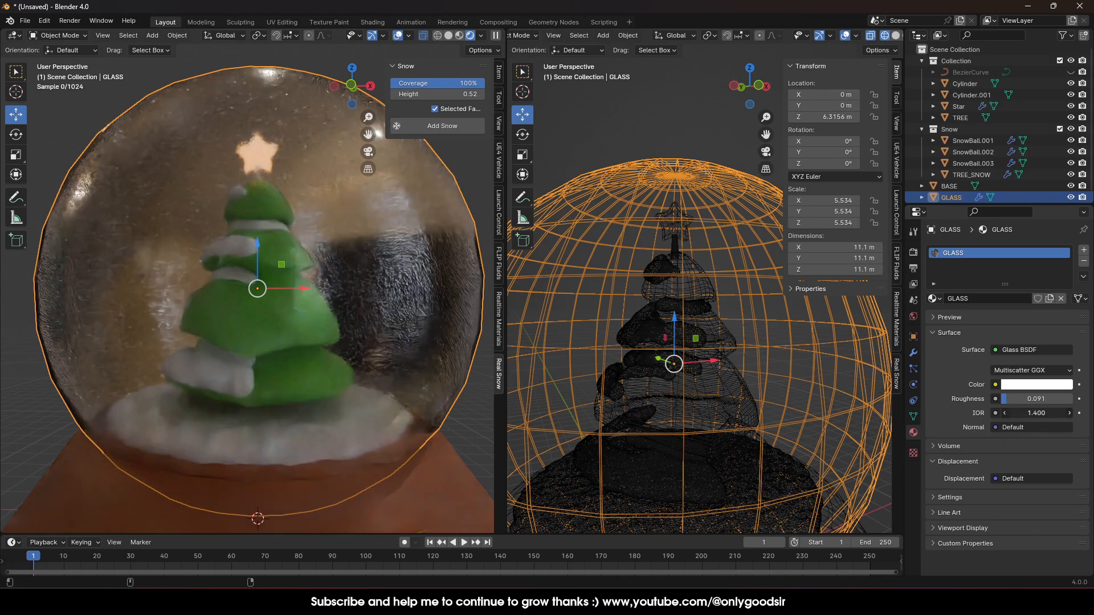
left_click_drag(1041, 414, 1003, 414)
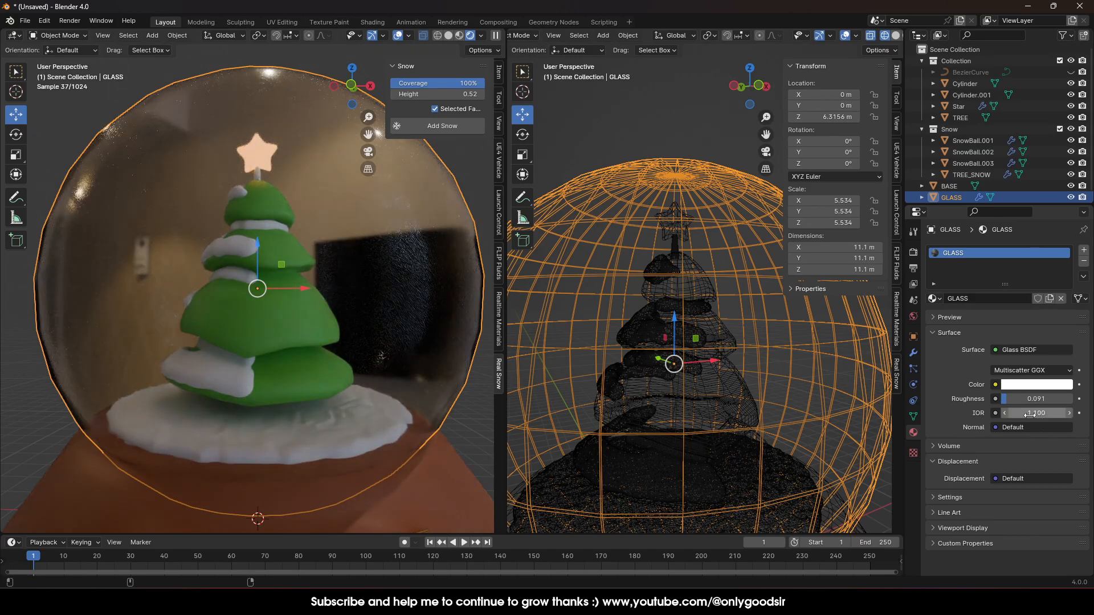
mouse_move(1036, 413)
left_mouse_down()
mouse_move(1077, 413)
mouse_move(1040, 413)
left_mouse_up()
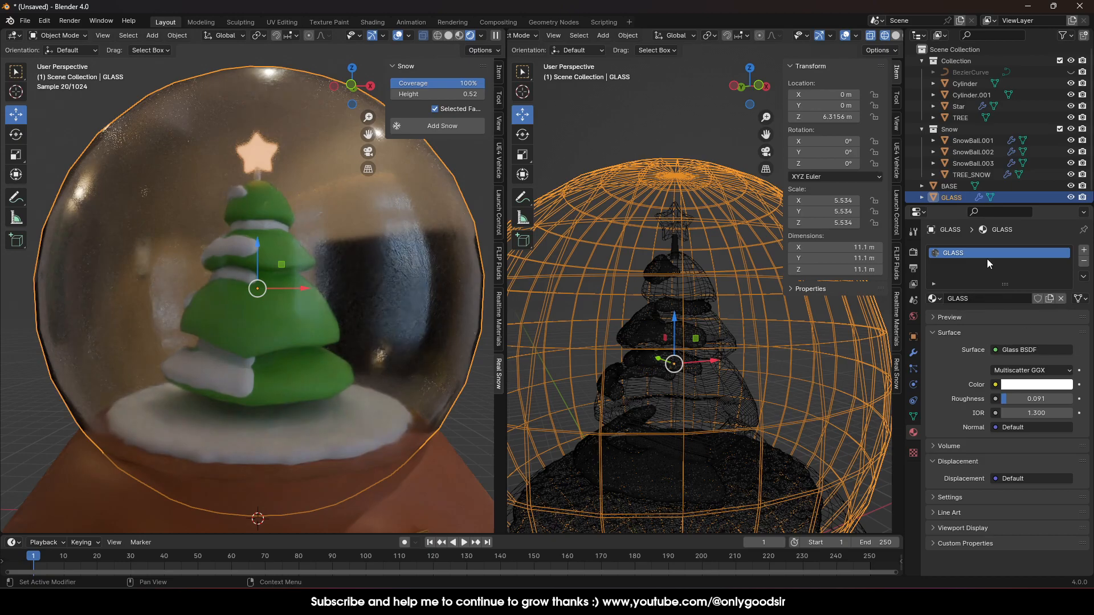
- Set the globe's Solidify thickness to 0.042 m and the GLASS material's IOR to 1.030
left_click(913, 354)
mouse_move(1030, 300)
left_mouse_down()
mouse_move(1070, 301)
mouse_move(1027, 301)
left_mouse_up()
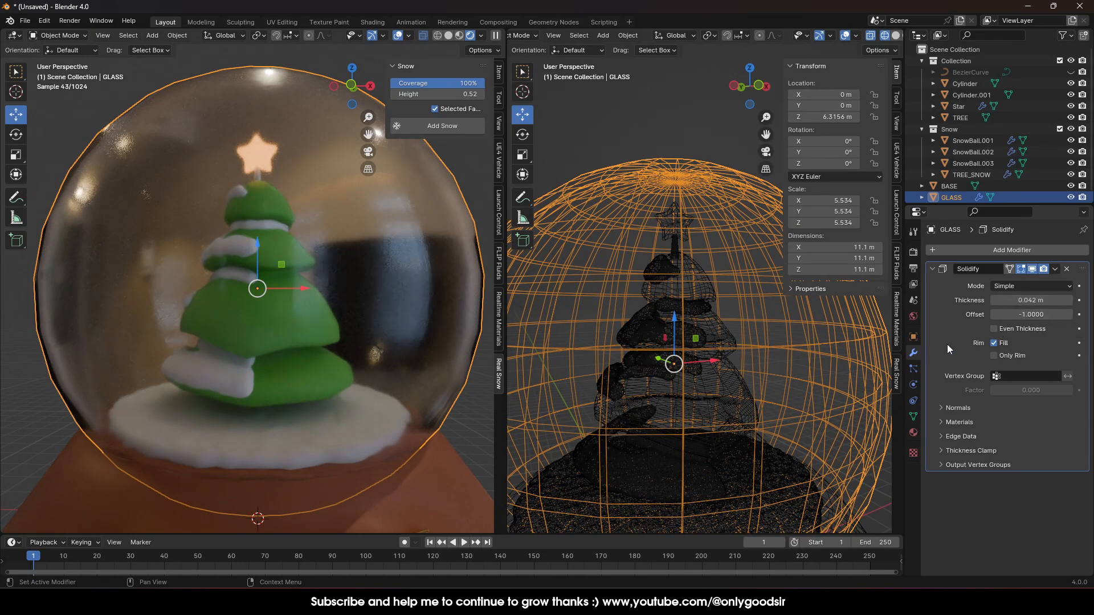
left_click(913, 432)
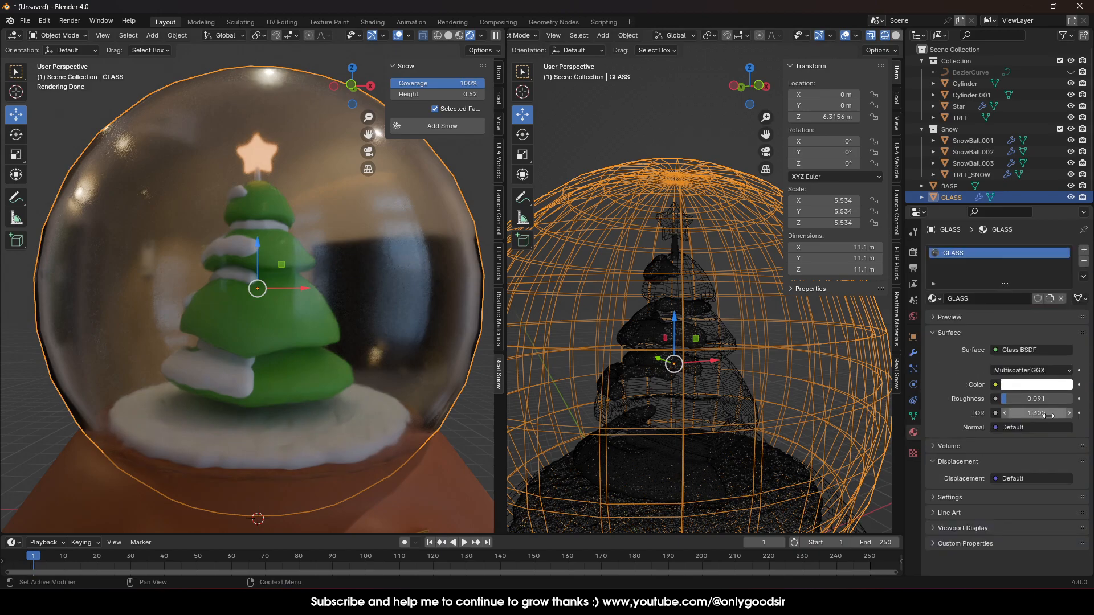
left_click(1005, 413)
left_click(1005, 414)
left_click(1005, 413)
left_click(1069, 413)
left_click(1069, 414)
left_click_drag(1036, 413, 1004, 413)
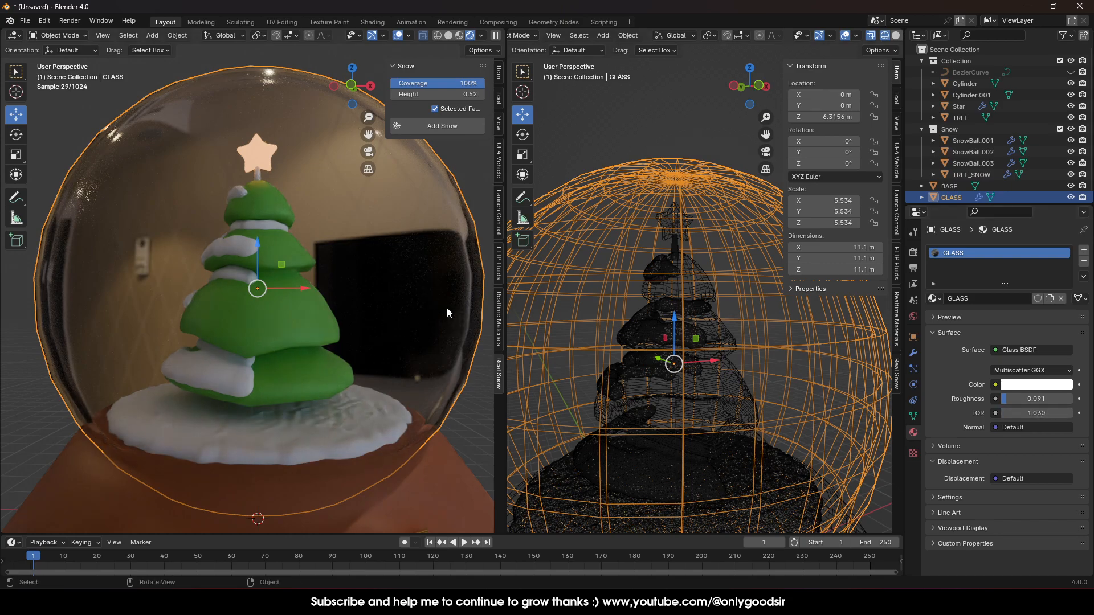
scroll(453, 364, "down", 1)
left_click(455, 369)
scroll(455, 369, "down", 1)
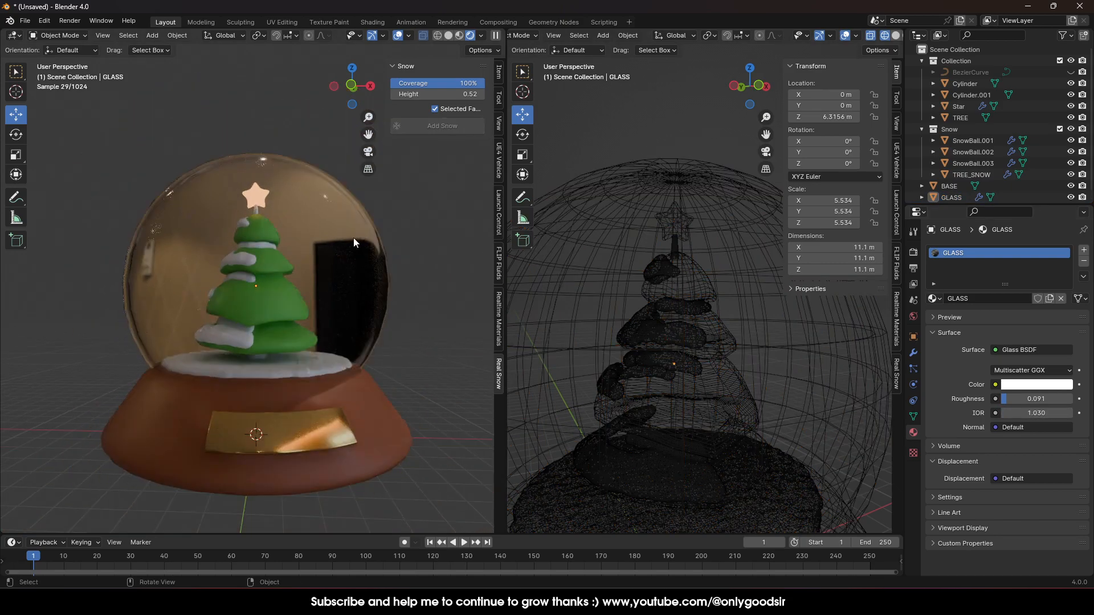
- Add a Subdivision Surface modifier to the glass globe
left_click(355, 184)
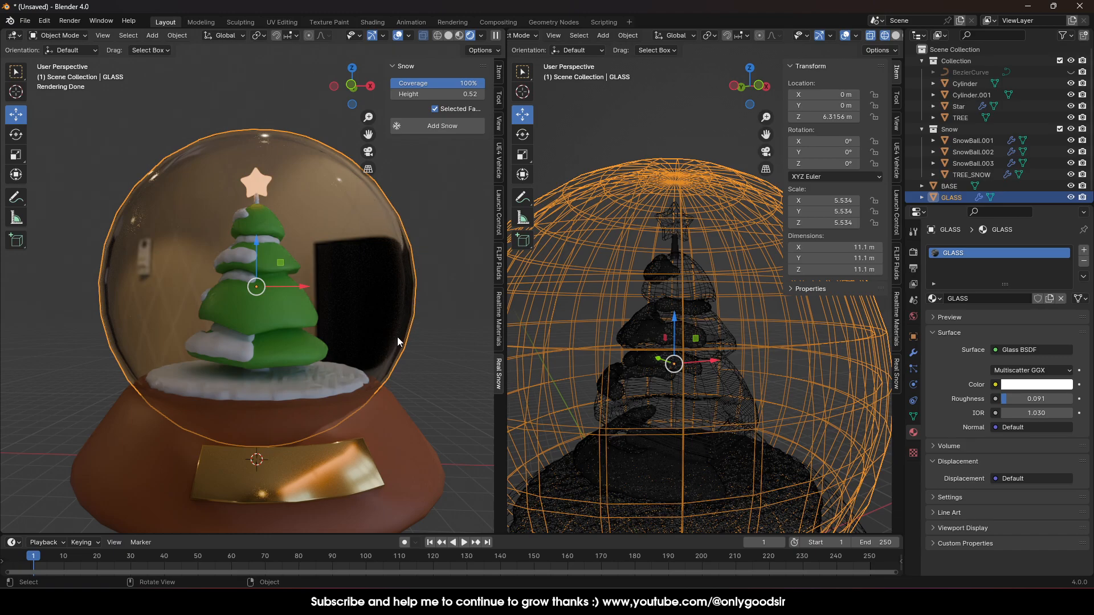
left_click(914, 352)
left_click(1006, 254)
mouse_move(975, 255)
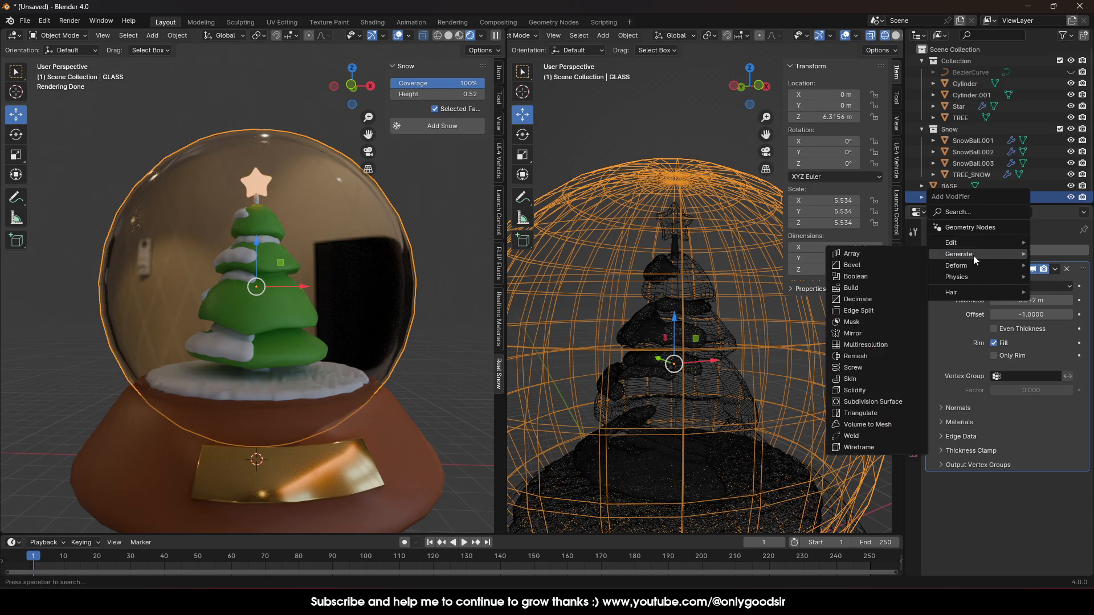
left_click(875, 400)
left_click(406, 197)
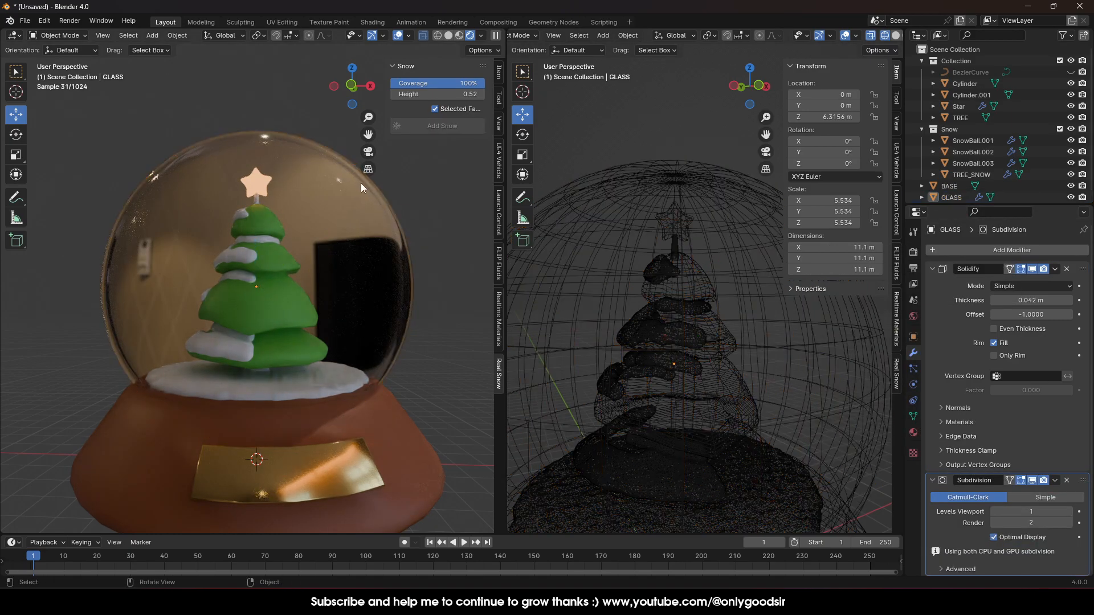
- Enlarge the wireframe viewport by narrowing the rendered viewport beside it
middle_click_drag(422, 315, 368, 299)
scroll(265, 259, "up", 1)
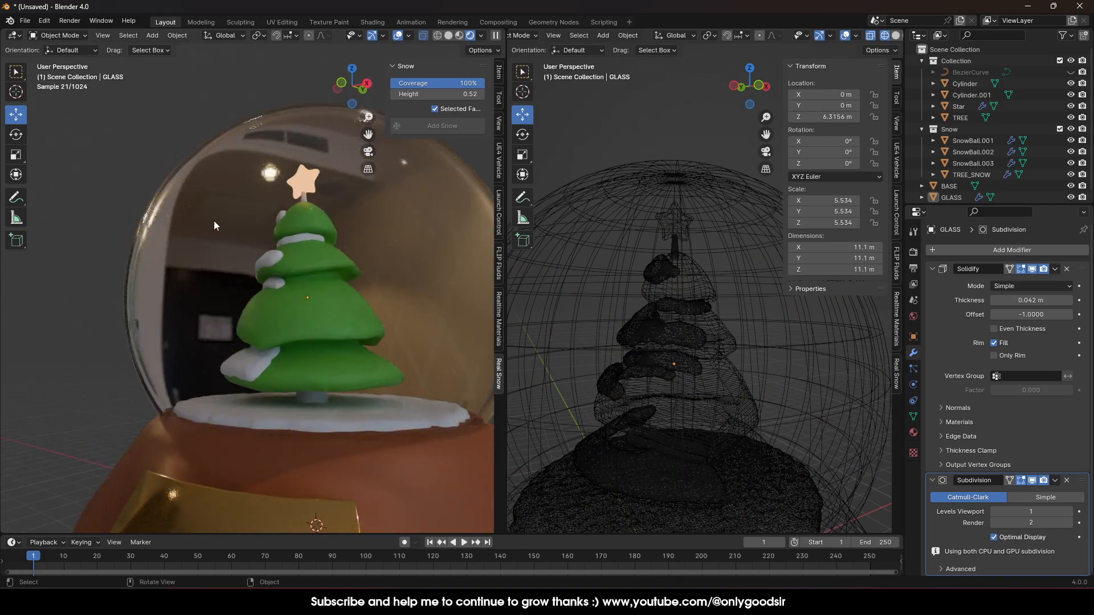
scroll(217, 250, "down", 5)
middle_click_drag(275, 301, 281, 209)
middle_click_drag(344, 333, 324, 347)
middle_click_drag(678, 389, 617, 245)
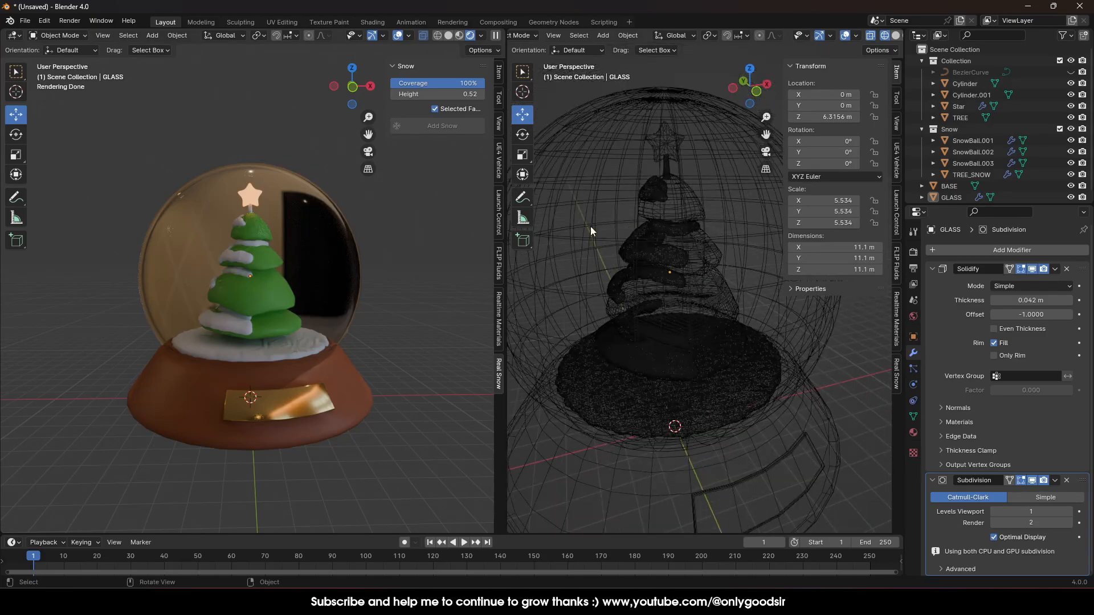
left_click_drag(504, 220, 314, 213)
scroll(615, 319, "down", 3)
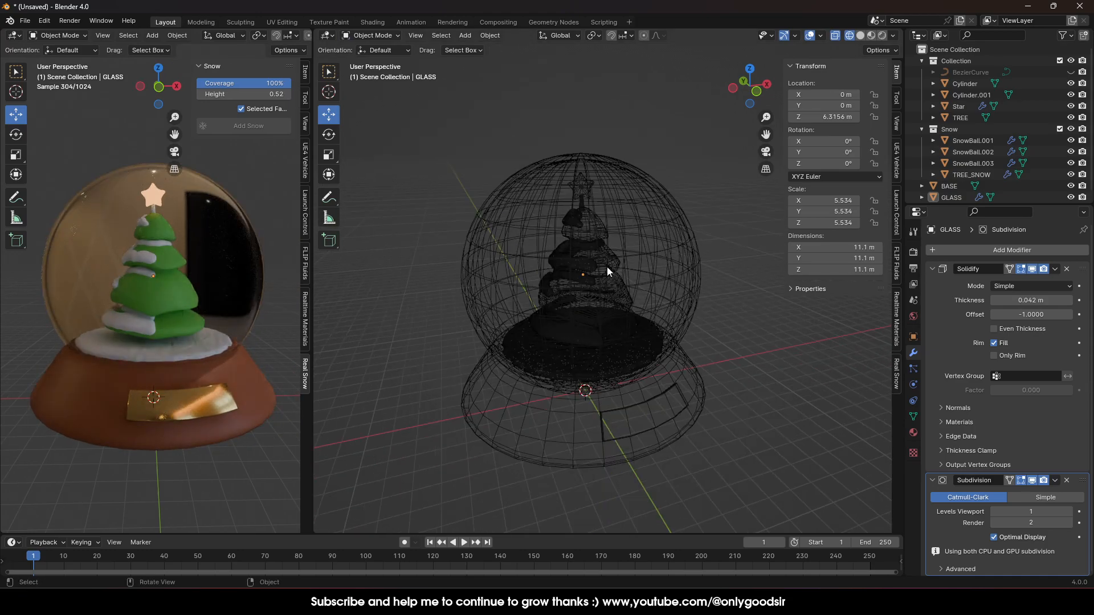
middle_click_drag(596, 340, 583, 320)
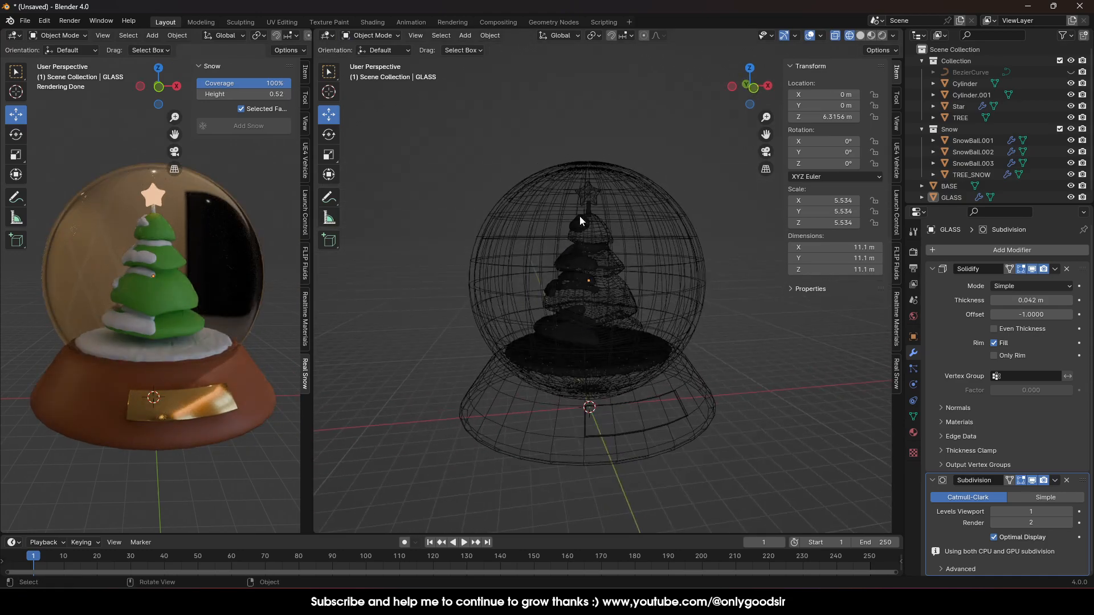
scroll(631, 279, "up", 2)
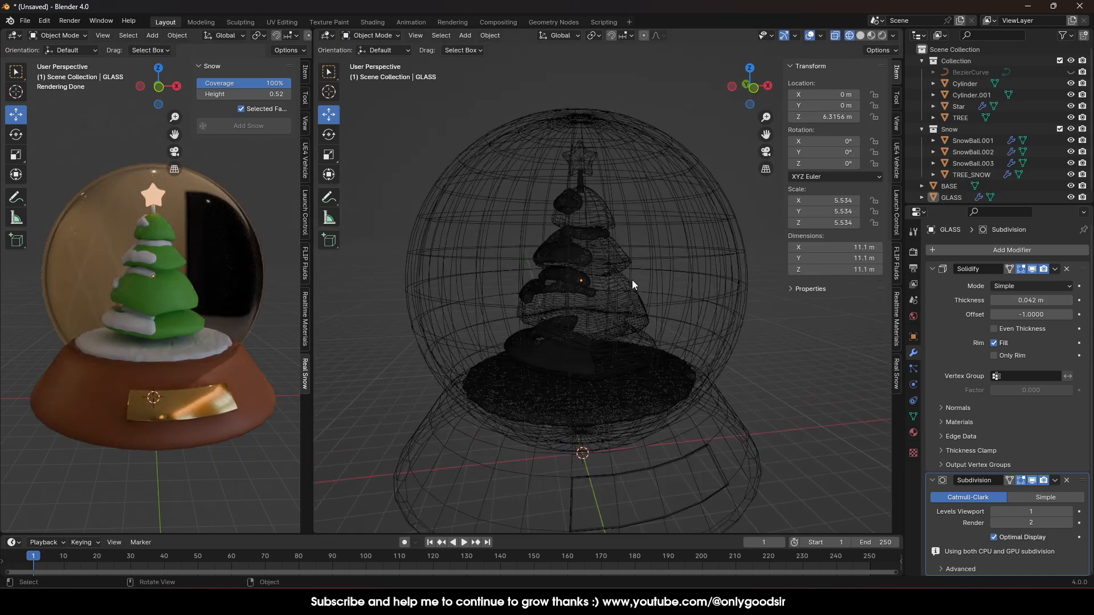
- Hide the GLASS object in the viewports and display the wireframe viewport in Solid shading
left_click(685, 238)
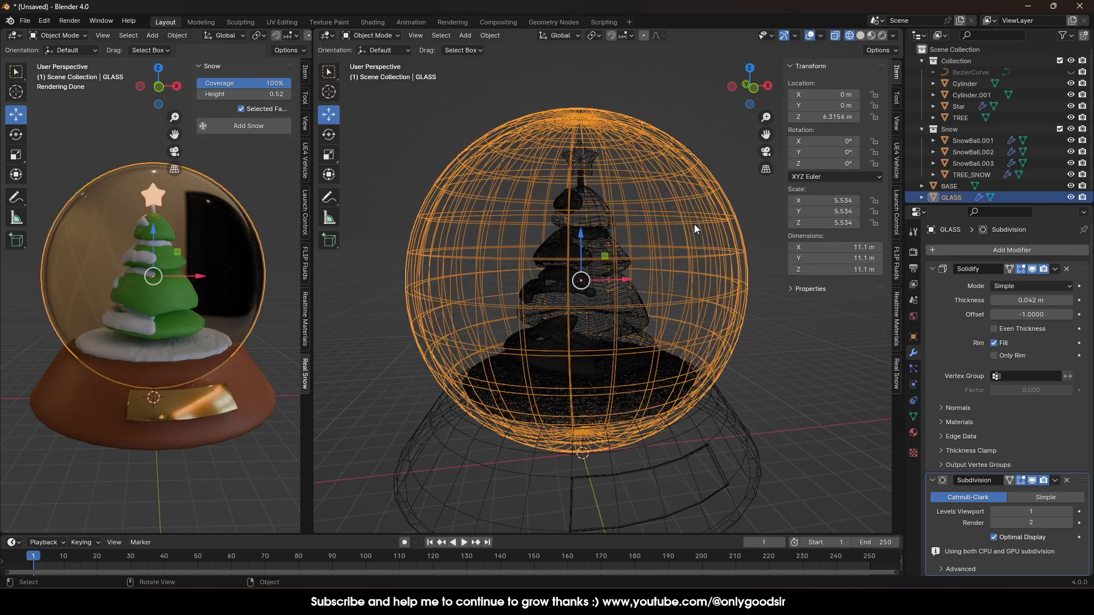
left_click(1071, 197)
scroll(604, 276, "up", 3)
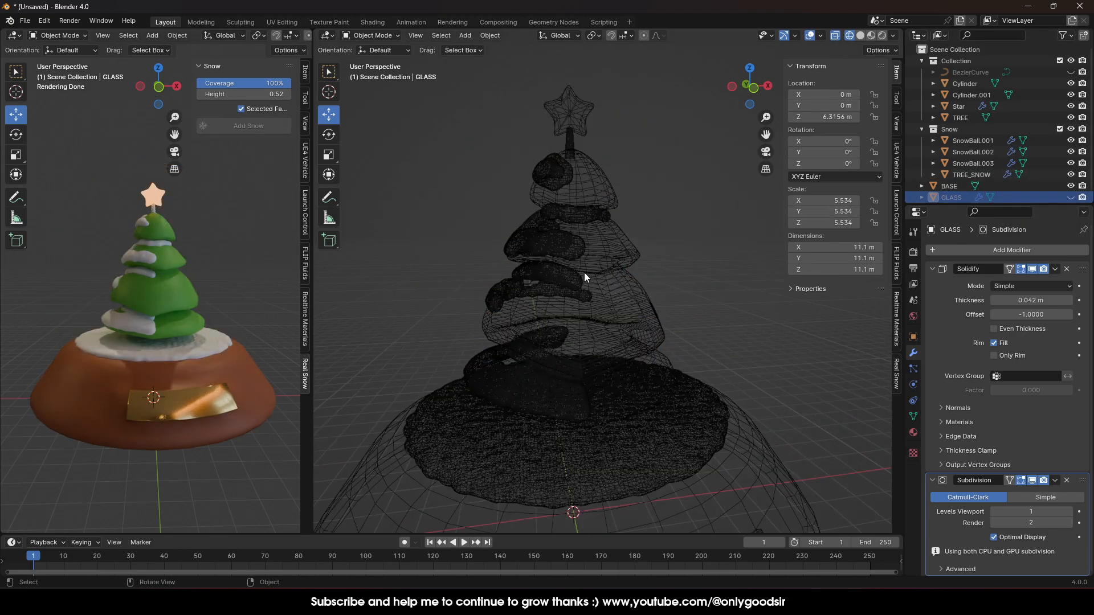
scroll(573, 330, "up", 3)
middle_click_drag(574, 330, 597, 314)
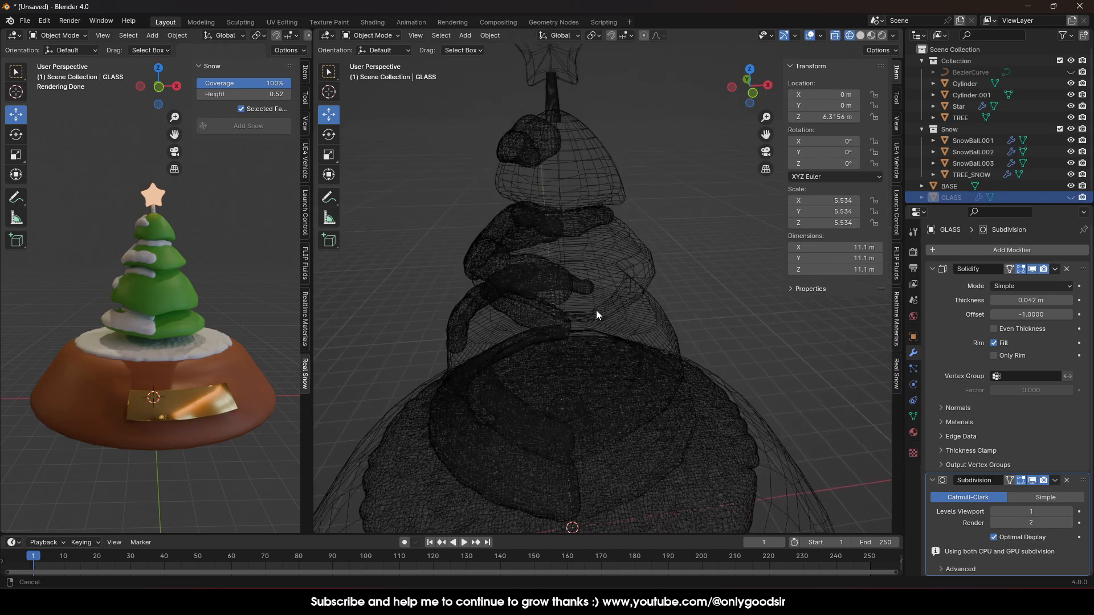
left_click(861, 35)
scroll(655, 301, "down", 5)
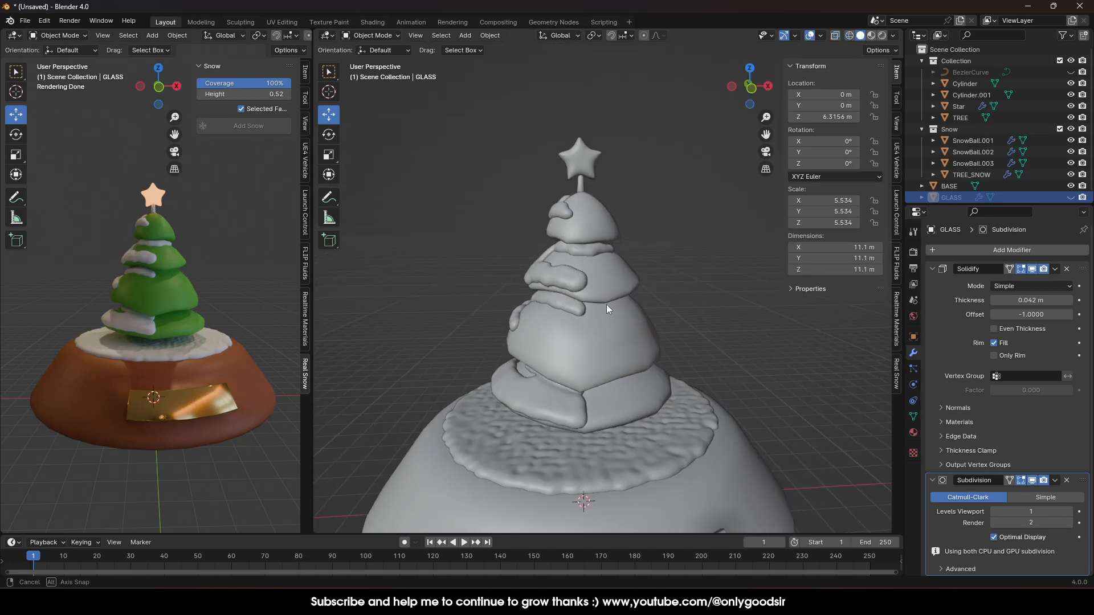
- Add a UV sphere for an ornament, raise it to a Z location of about 6.23 m and scale it to 0.409
scroll(617, 326, "down", 3)
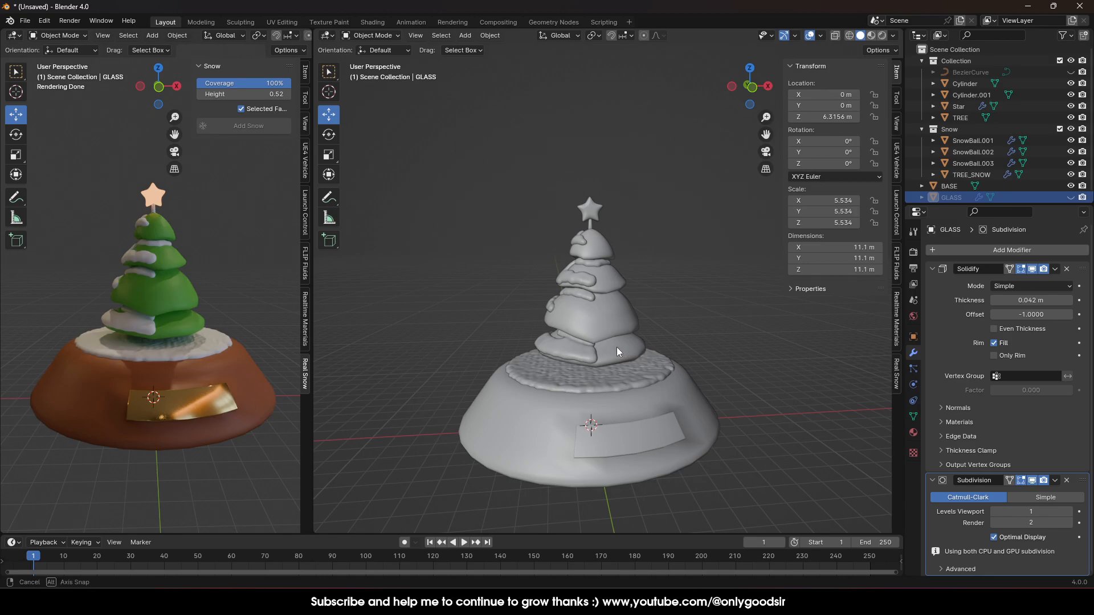
middle_click_drag(617, 347, 614, 321)
left_click(473, 40)
mouse_move(546, 50)
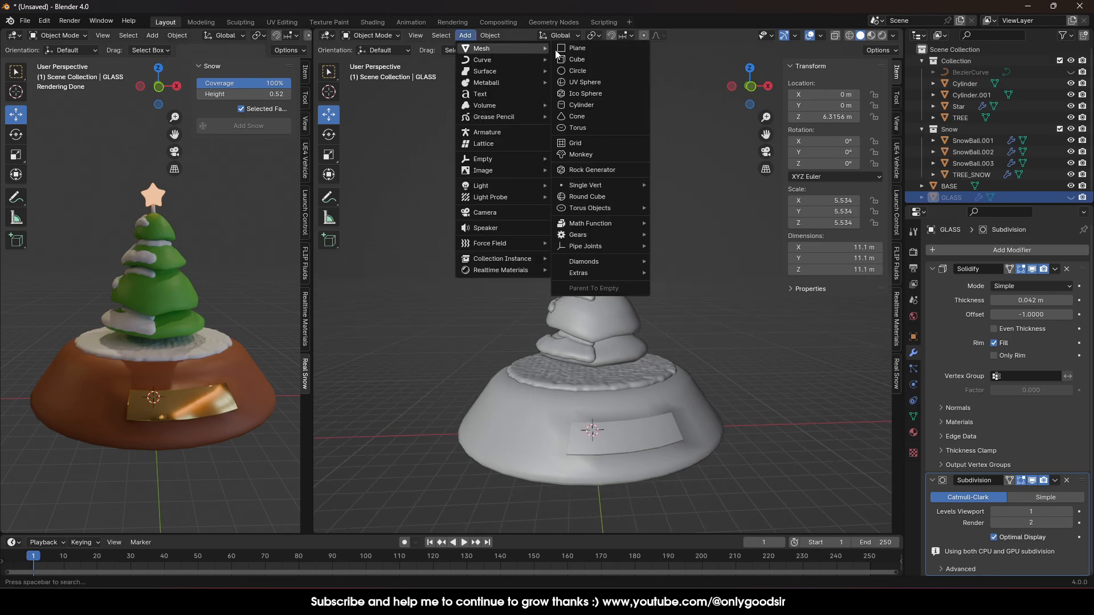
left_click(576, 80)
key("g")
key("z")
left_click(619, 244)
key("s")
left_click(623, 286)
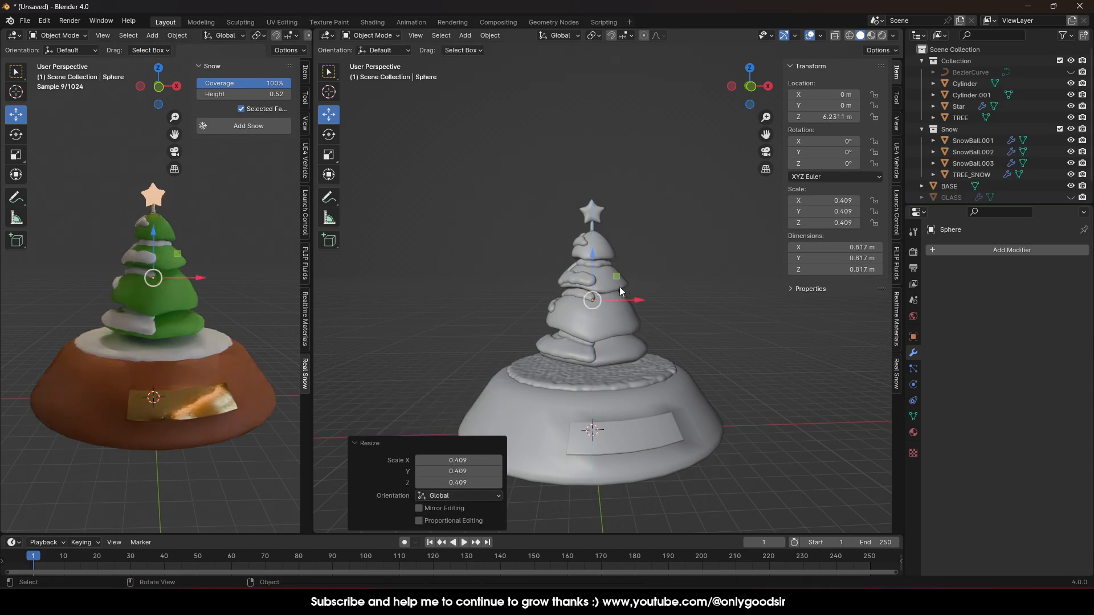
- Bring the sphere in front of the tree at Y about -2.68 m and scale it down to 0.255
middle_click_drag(559, 300, 588, 327)
key("g")
key("y")
left_click(602, 303)
key("s")
left_click(677, 343)
scroll(671, 360, "up", 5)
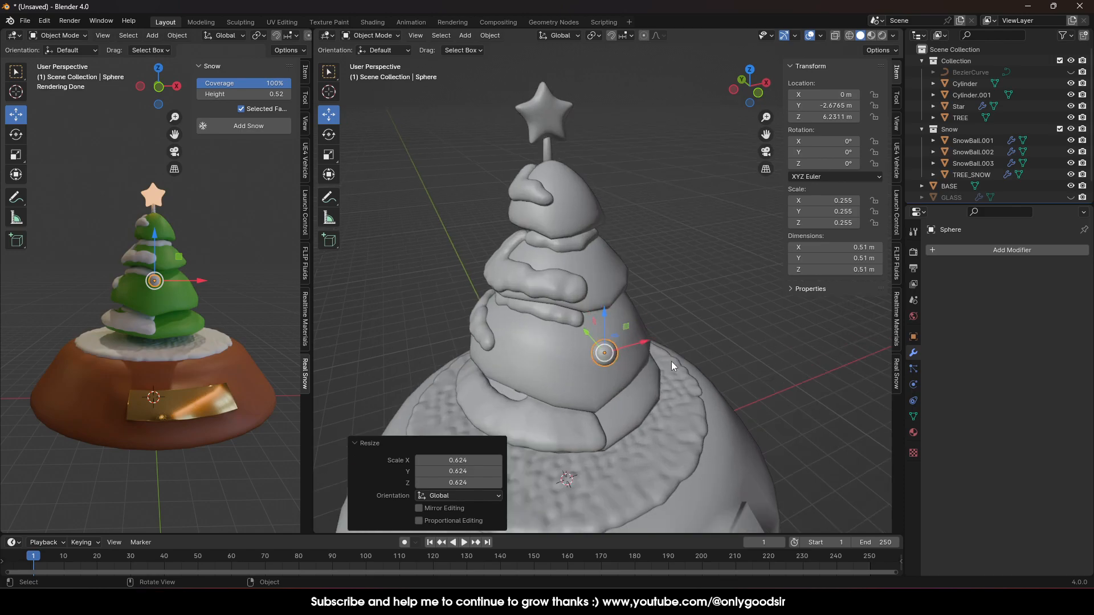
- Move the ornament sphere along Y against the front of the tree's wide middle tier, to about -2.04 m
key("g")
key("y")
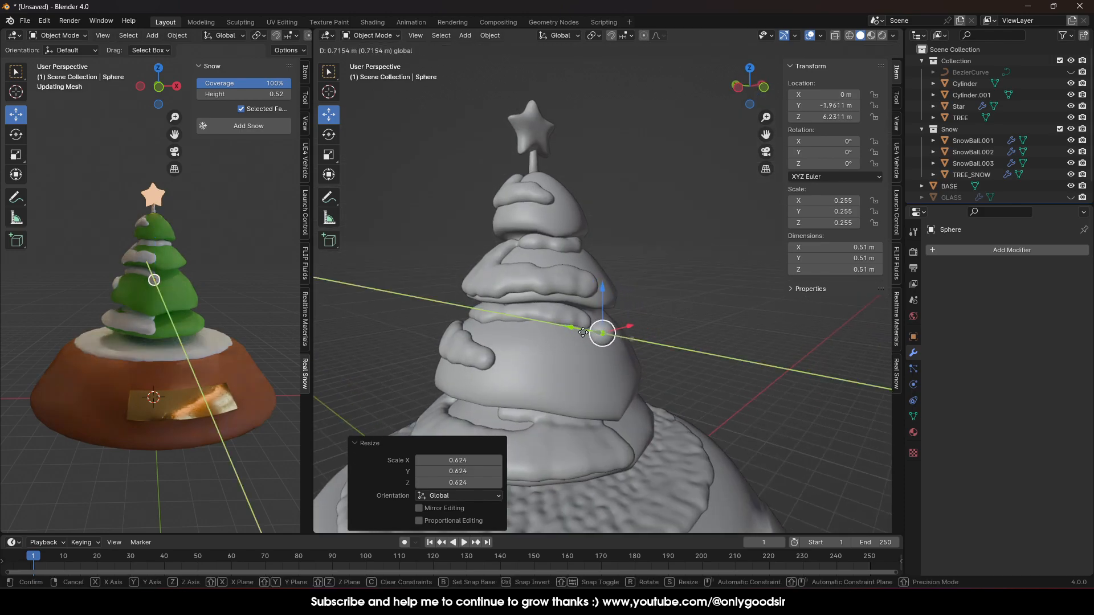
left_click(581, 328)
right_click(610, 336)
left_click(590, 336)
middle_click_drag(696, 337, 628, 343)
- Position the ornament on the wide middle tier at about X 0.41 m, Y -2.06 m and Z 5.91 m
key("g")
key("x")
left_click(627, 331)
key("g")
key("z")
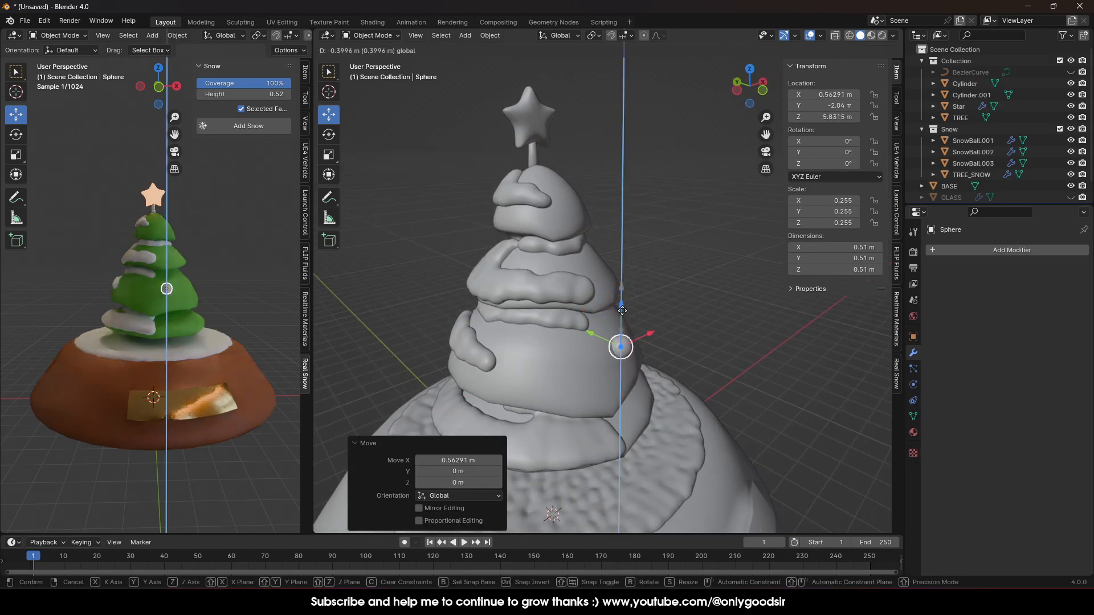
left_click(624, 306)
middle_click_drag(623, 305, 611, 368)
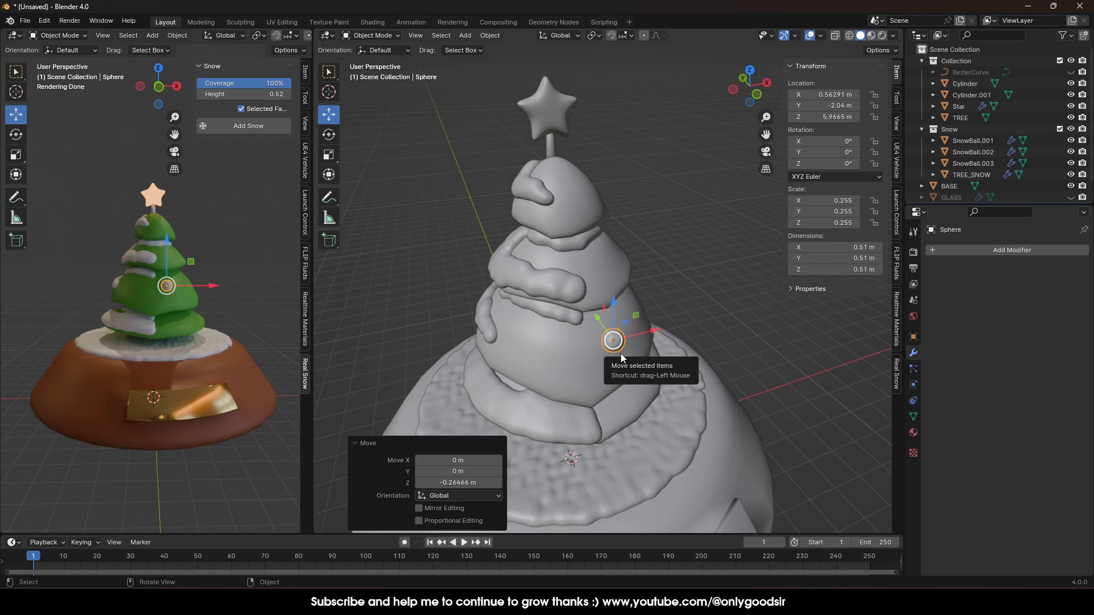
mouse_move(620, 353)
middle_mouse_down()
mouse_move(654, 347)
mouse_move(646, 319)
mouse_move(608, 313)
mouse_move(577, 336)
mouse_move(623, 336)
middle_mouse_up()
left_click_drag(614, 354, 599, 348)
- Duplicate the ornament and place the copy on the tier above, at about X 0.65 m, Y -1.23 m and Z 7.56 m
key("ctrl+c")
key("ctrl+v")
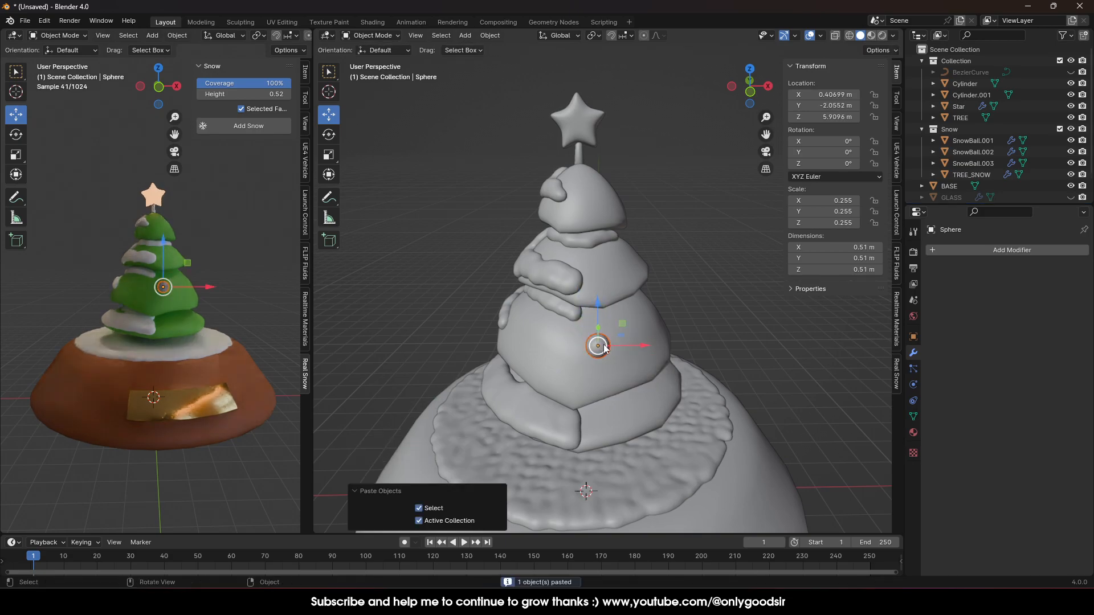
key("g")
left_click(616, 257)
middle_click_drag(596, 296, 607, 260)
left_click_drag(607, 259, 601, 257)
mouse_move(602, 257)
middle_mouse_down()
mouse_move(627, 304)
mouse_move(592, 272)
middle_mouse_up()
- Paste another ornament and place it on the other side of the wide tier, at about X -1.01 m, Y -2.24 m and Z 5.54 m
left_click_drag(594, 262, 587, 372)
key("ctrl+v")
key("y")
mouse_move(587, 371)
middle_mouse_down()
mouse_move(601, 376)
mouse_move(490, 326)
mouse_move(583, 367)
middle_mouse_up()
mouse_move(583, 367)
left_mouse_down()
mouse_move(539, 329)
mouse_move(566, 360)
left_mouse_up()
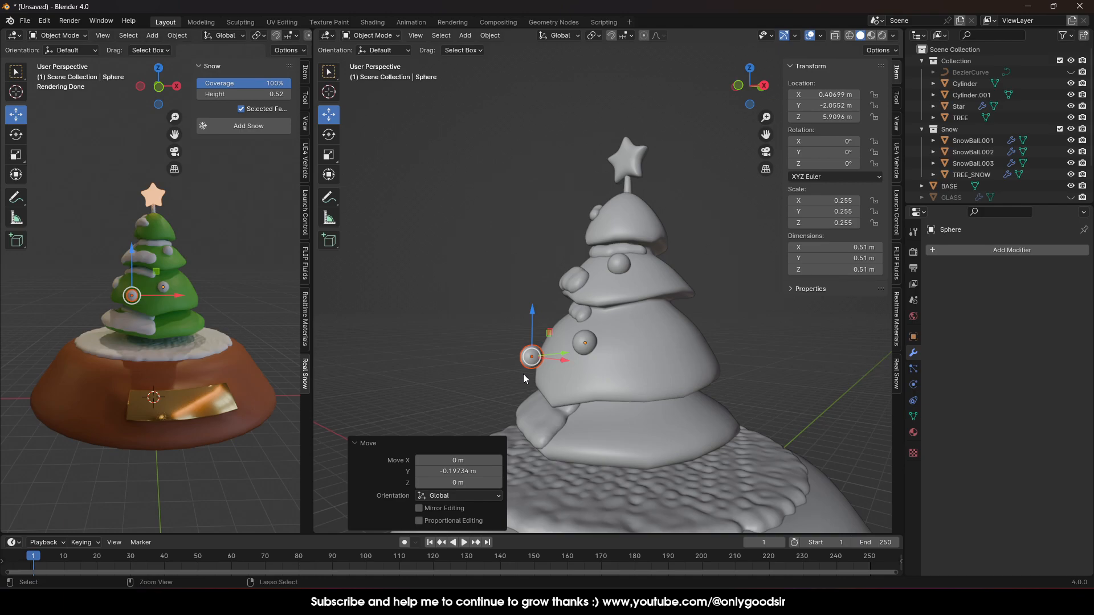
- Paste another ornament and place it on the tree's bottom tier at about X 1.80 m, Y -1.74 m and Z 4.38 m
key("ctrl+v")
key("g")
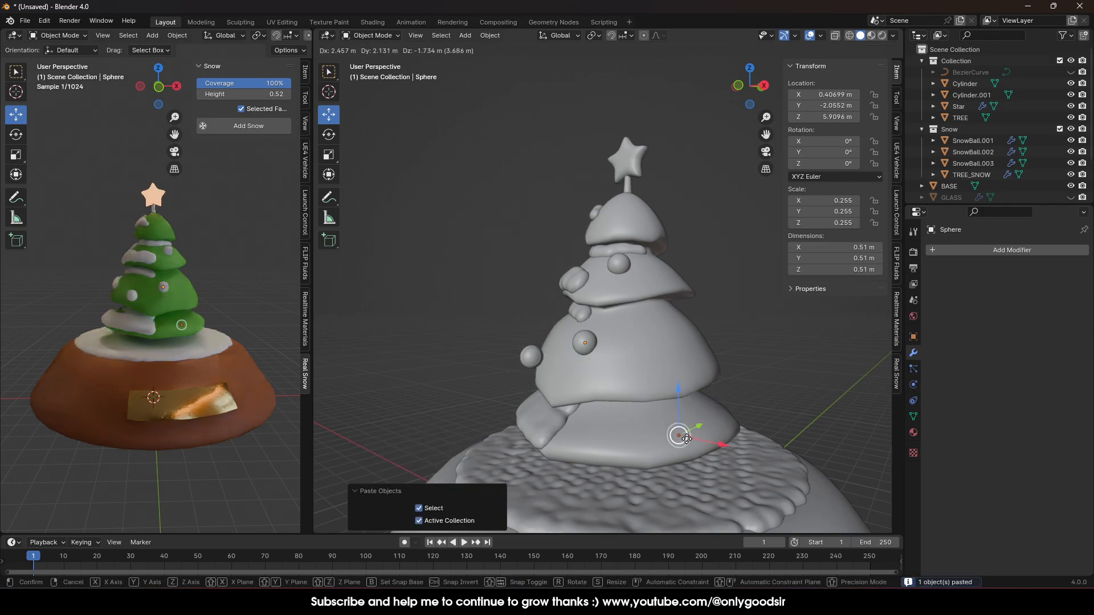
key("x")
left_click(678, 437)
middle_click_drag(675, 436, 696, 428)
left_click_drag(685, 391, 686, 367)
middle_click_drag(724, 415, 663, 434)
left_click_drag(744, 420, 687, 436)
middle_click_drag(687, 436, 748, 412)
left_click_drag(745, 421, 559, 422)
middle_click_drag(558, 421, 540, 421)
mouse_move(599, 426)
left_mouse_down()
mouse_move(583, 427)
mouse_move(594, 426)
left_mouse_up()
middle_click_drag(546, 403, 654, 401)
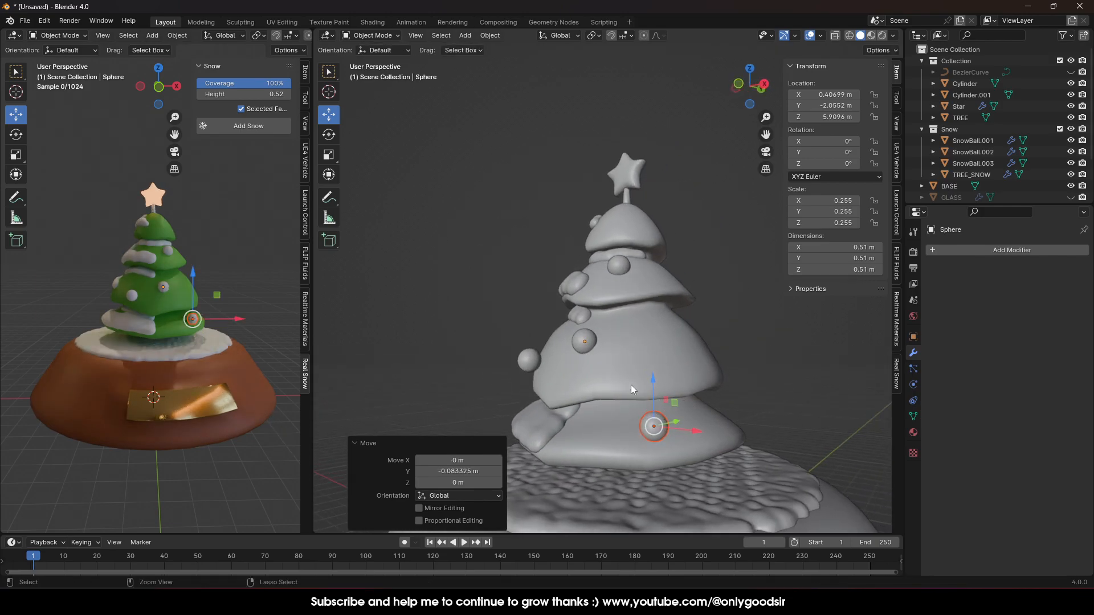
- Copy the bottom-tier ornament and place the duplicate on the tree's top tier below the star
key("ctrl+c")
left_click_drag(656, 427, 665, 403)
middle_click_drag(665, 405, 694, 420)
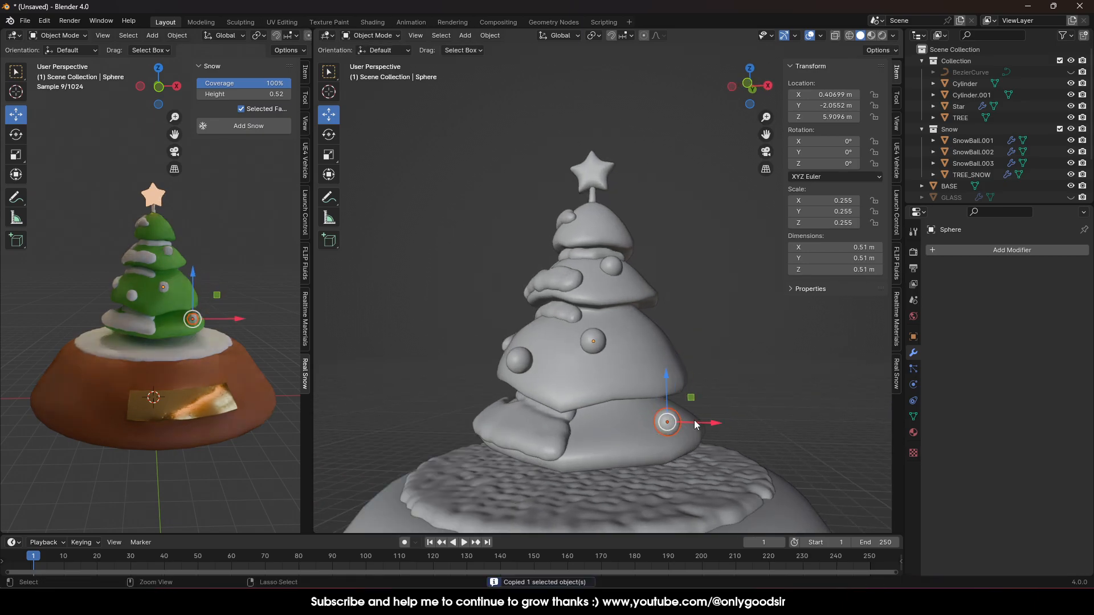
key("ctrl+v")
key("g")
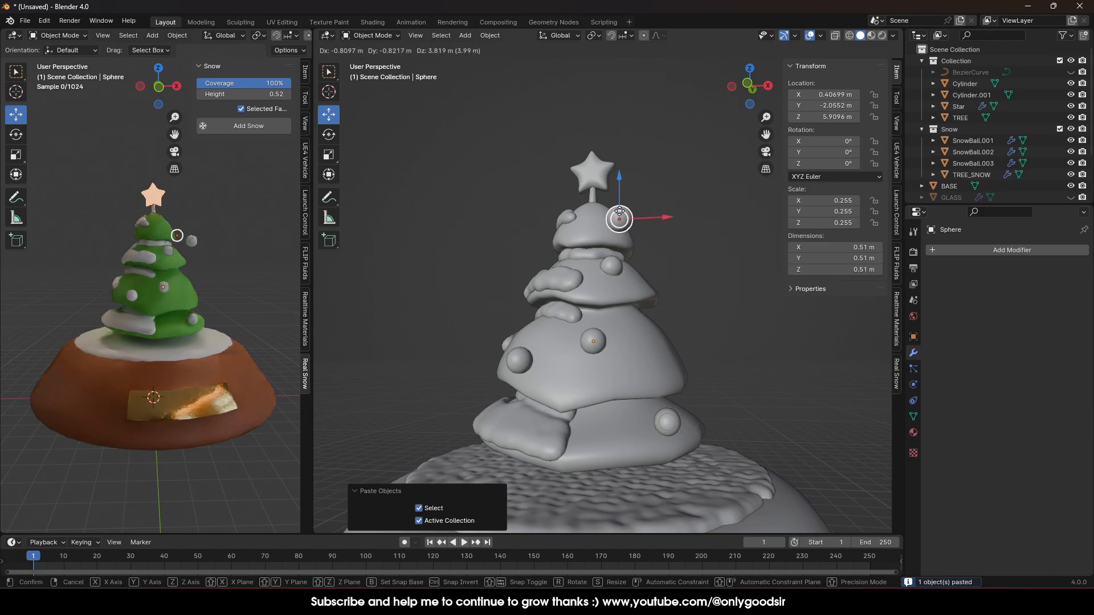
left_click(623, 215)
- Scale the top-tier ornament down to 0.183 and reposition it against the tree's surface
middle_click_drag(623, 215, 631, 249)
key("s")
left_click(647, 231)
key("g")
left_click(624, 218)
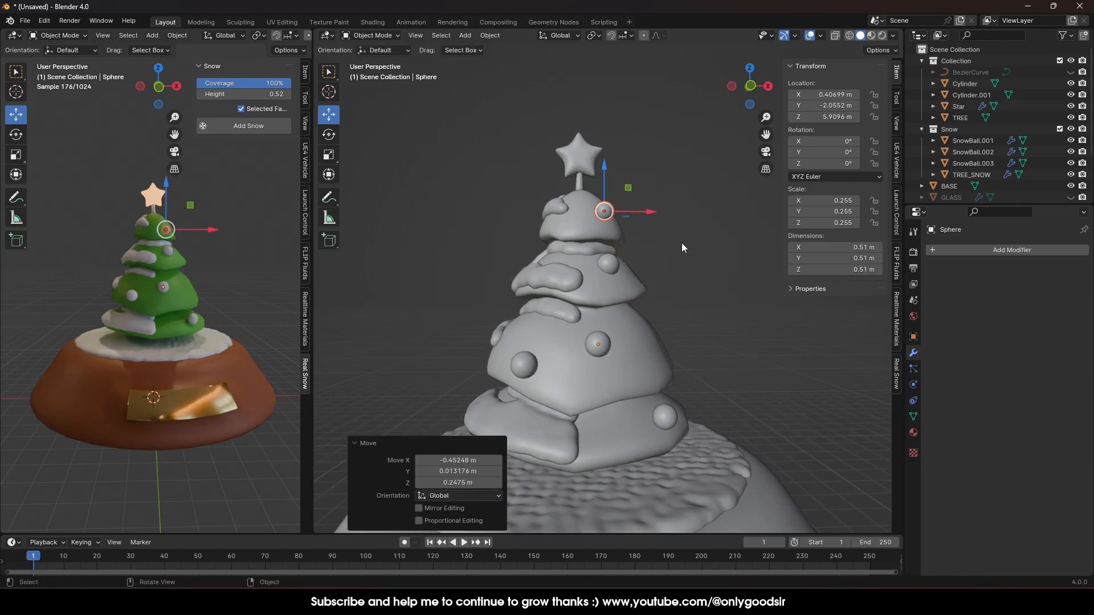
- Create a new material with a magenta base color for the first ornament on the wide middle tier
left_click(667, 303)
scroll(652, 289, "up", 1)
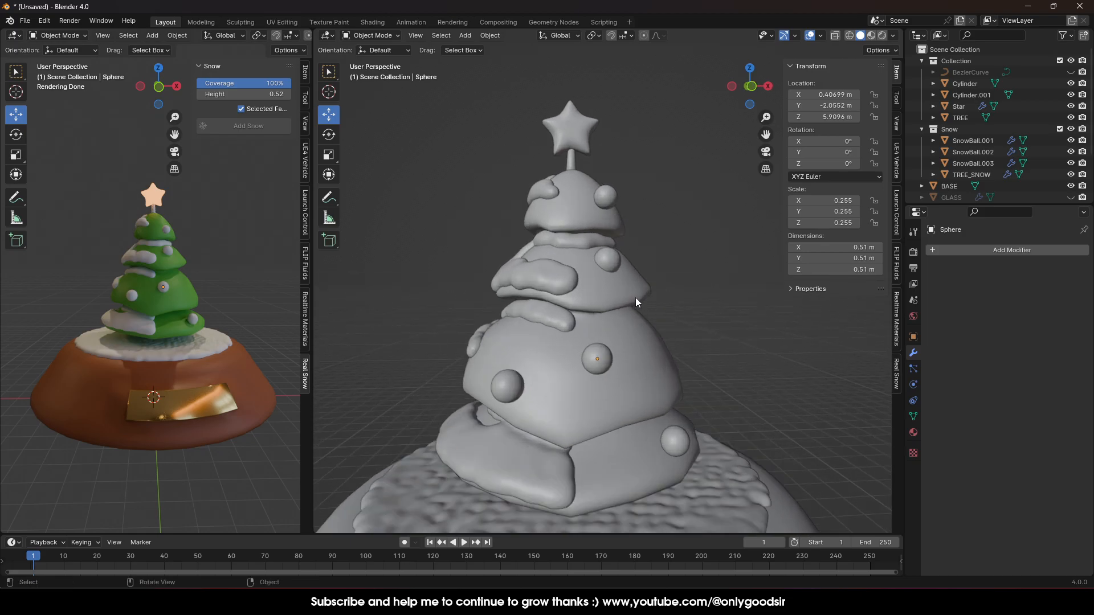
middle_click_drag(658, 217, 629, 172)
left_click(615, 160)
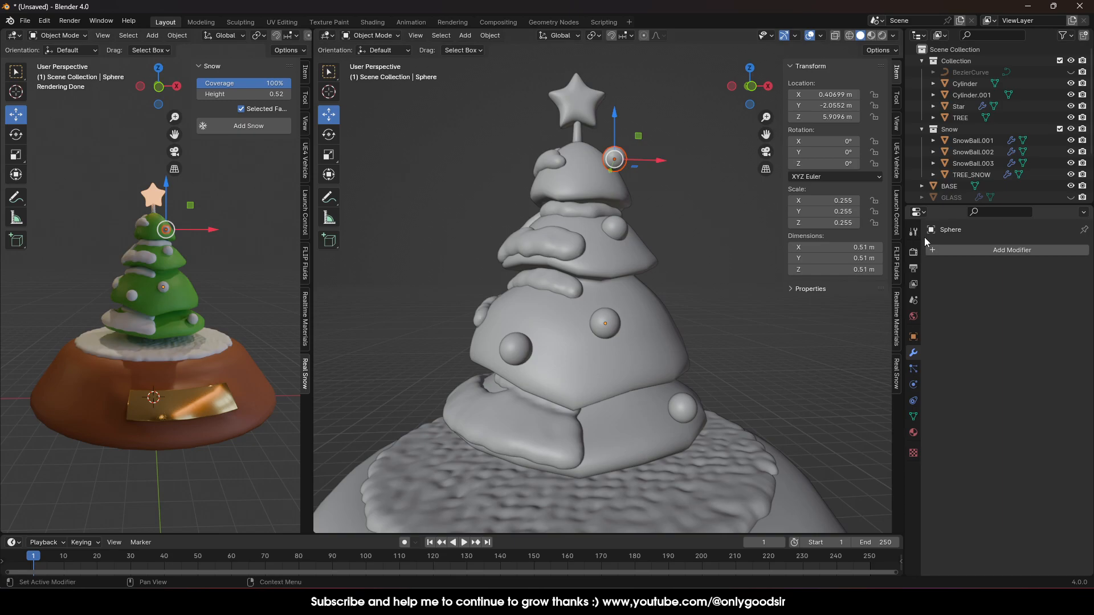
left_click(914, 431)
left_click(975, 302)
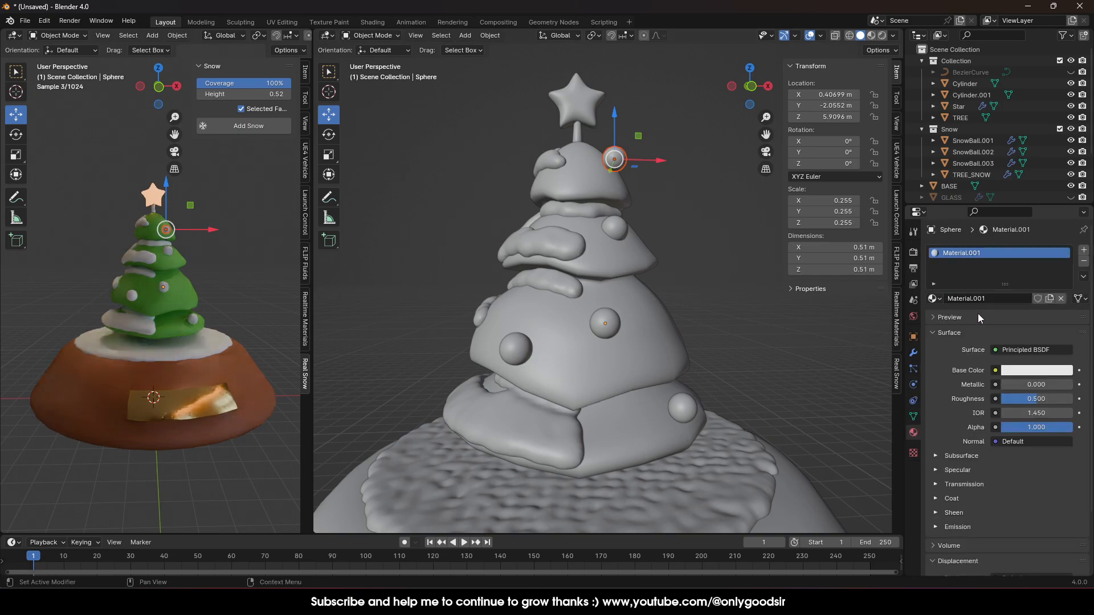
left_click(1027, 371)
left_click(1020, 261)
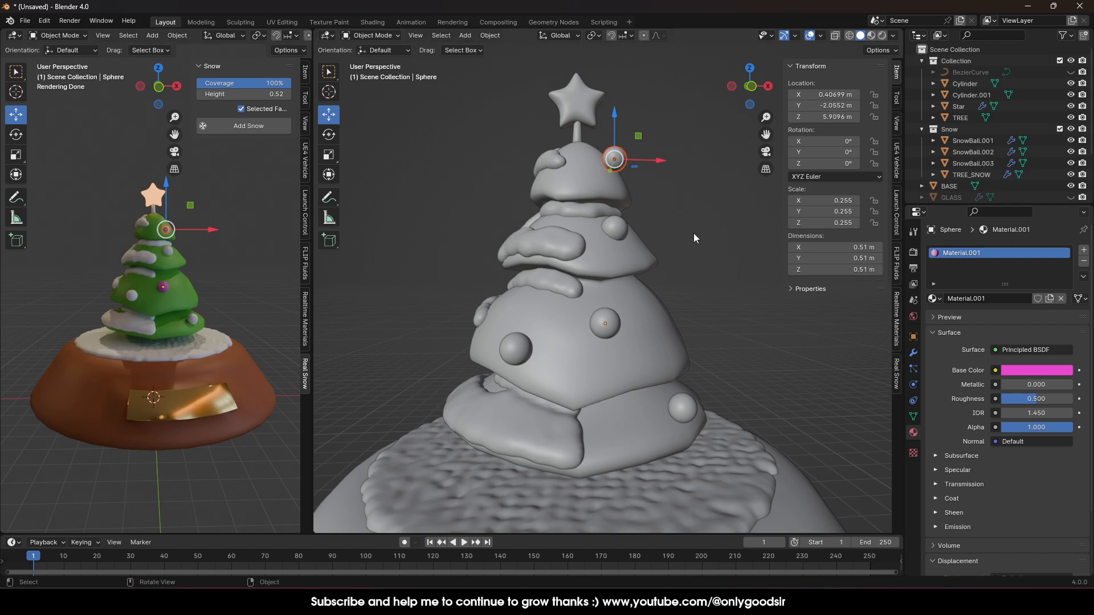
- Set the magenta ornament material's Metallic to 0.276 and Roughness to 0.130
scroll(213, 274, "up", 3)
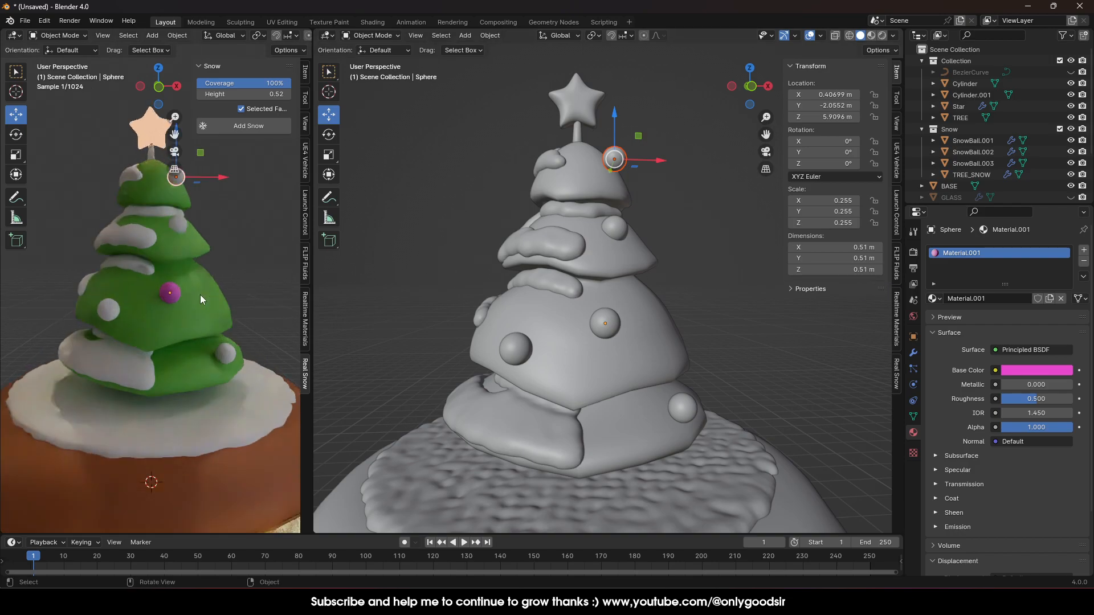
mouse_move(219, 270)
middle_mouse_down()
mouse_move(211, 309)
mouse_move(230, 275)
middle_mouse_up()
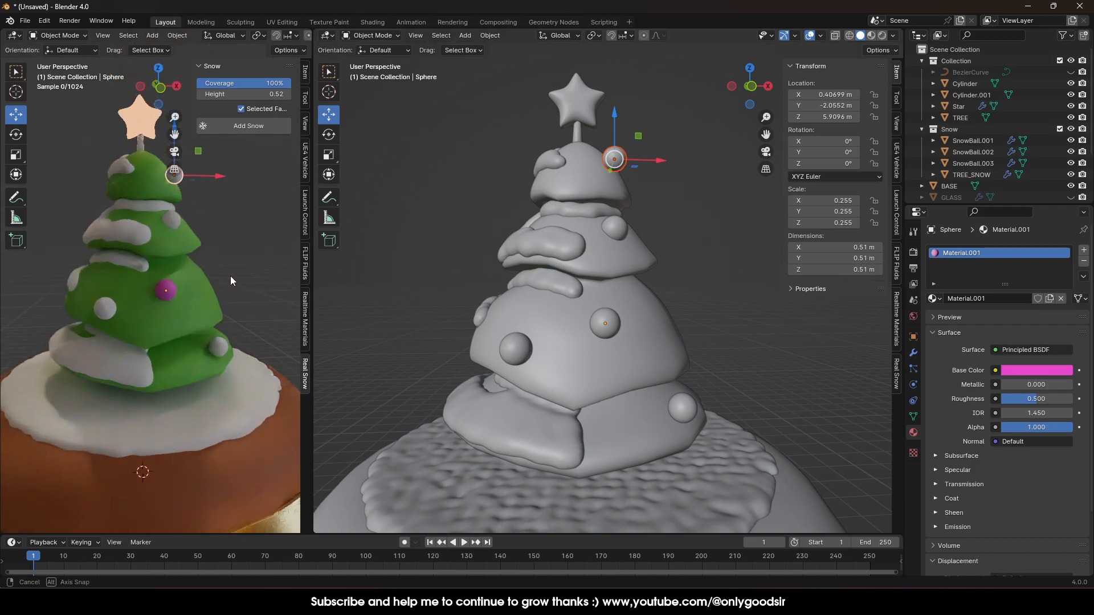
scroll(210, 291, "down", 2)
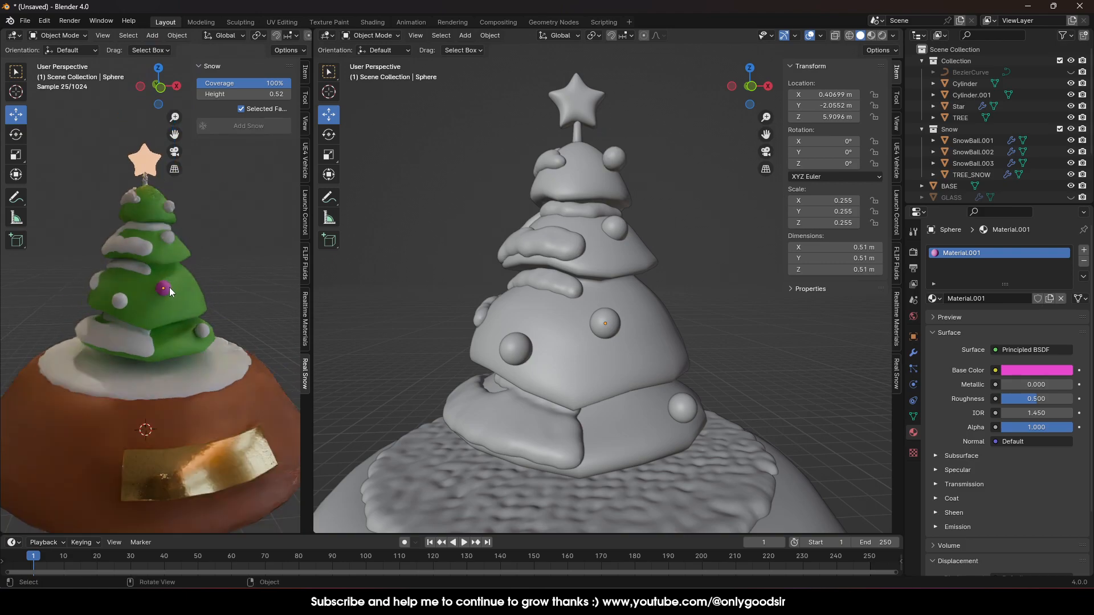
left_click(171, 208)
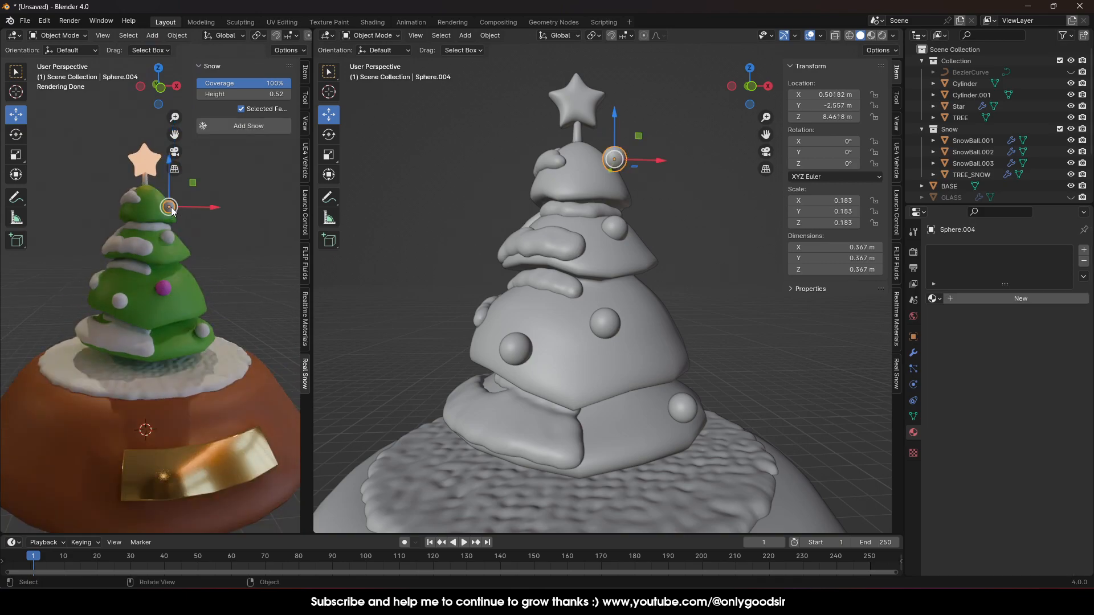
left_click(164, 288)
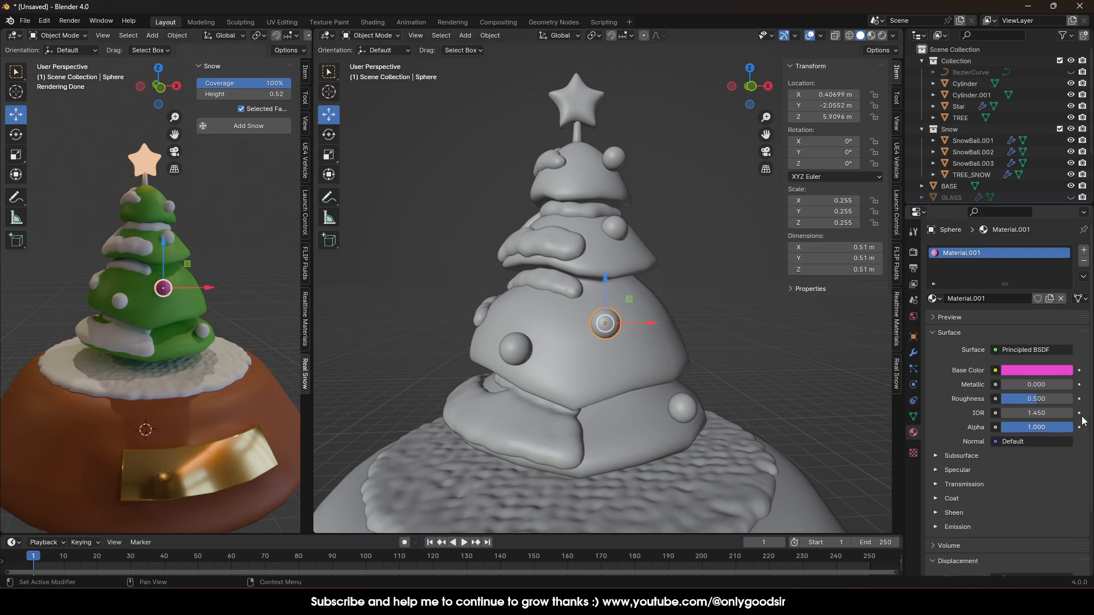
left_click_drag(1010, 398, 1031, 386)
left_click(470, 302)
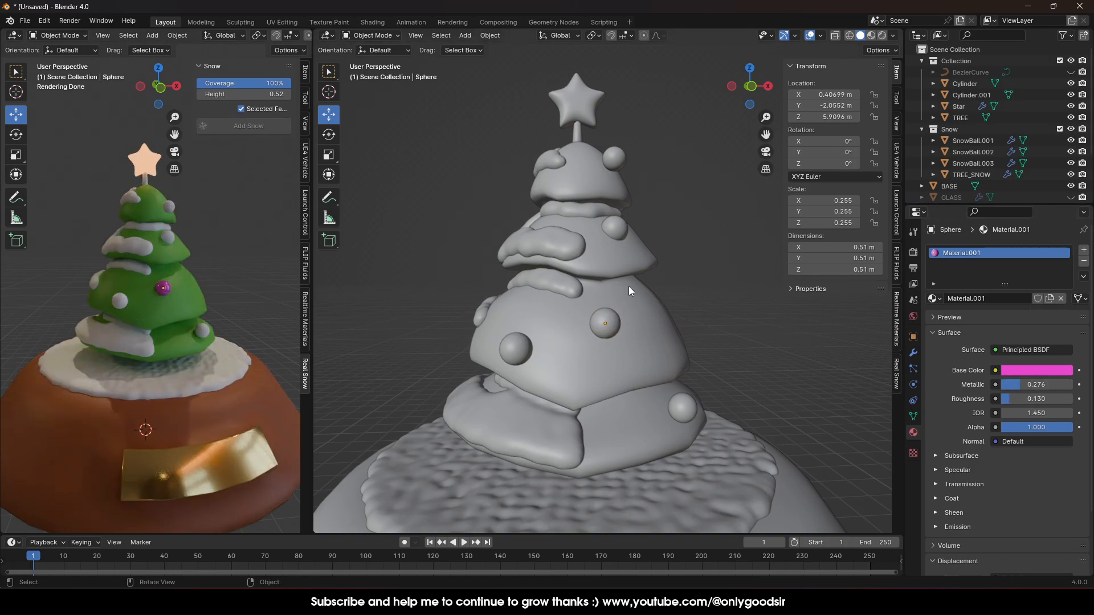
- Give the second-tier ornament a new material with a blue base color and lower its roughness
left_click(615, 229)
left_click(1021, 299)
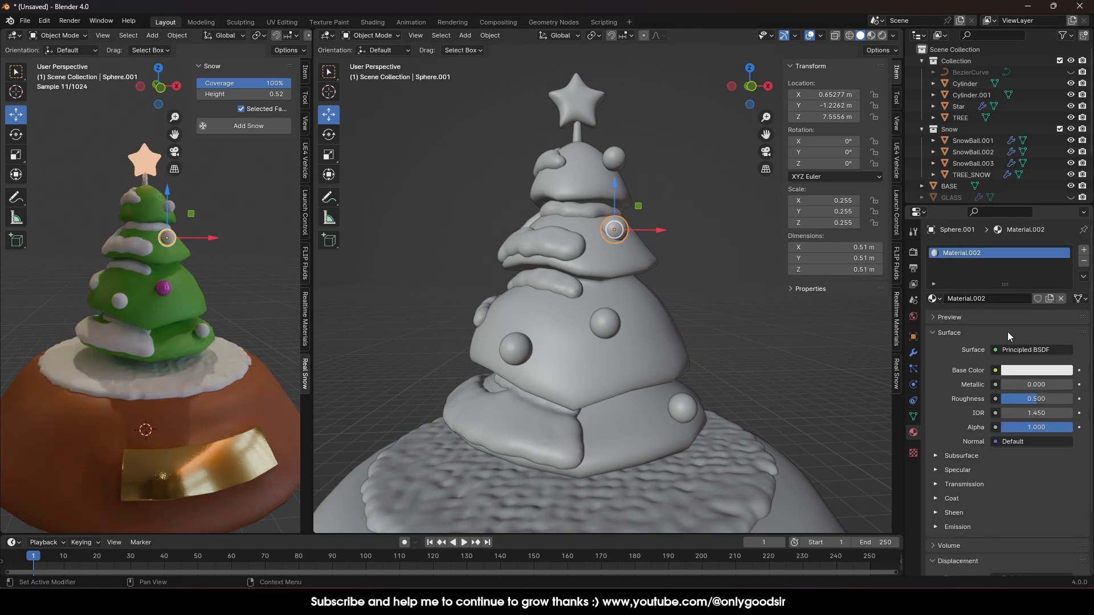
left_click(1037, 370)
left_click_drag(1000, 246, 1032, 200)
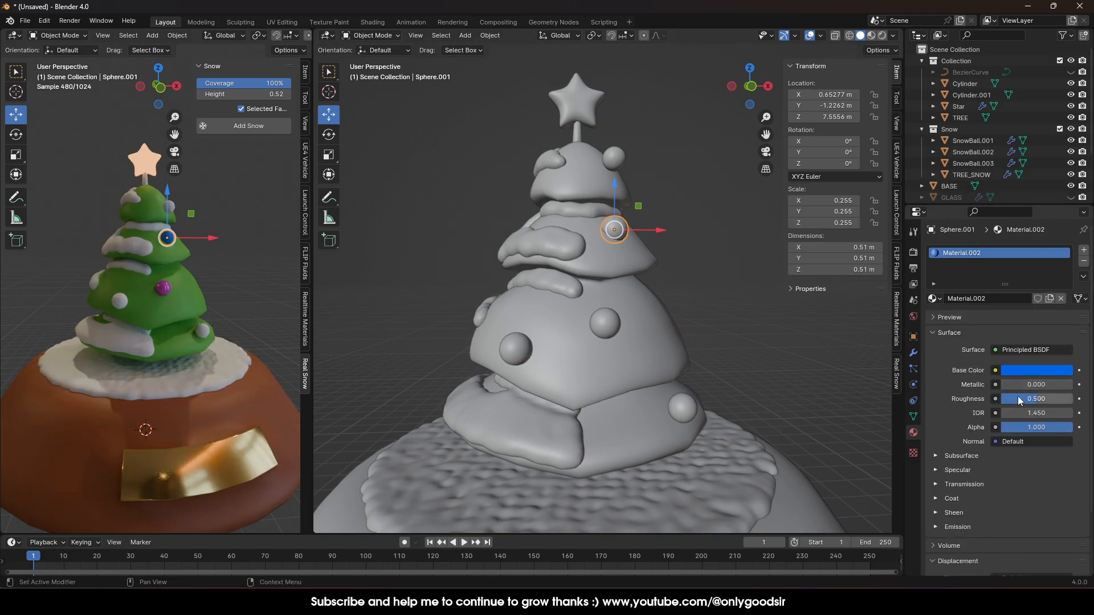
mouse_move(1024, 399)
left_mouse_down()
mouse_move(986, 399)
mouse_move(1010, 397)
left_mouse_up()
left_click(708, 377)
- Give the bottom-tier ornament a new green material with hue 0.363, saturation 0.968 and Roughness about 0.18
left_click(678, 409)
left_click(1011, 298)
left_click_drag(1025, 370, 1020, 370)
left_click(1016, 369)
left_click_drag(1002, 233, 989, 211)
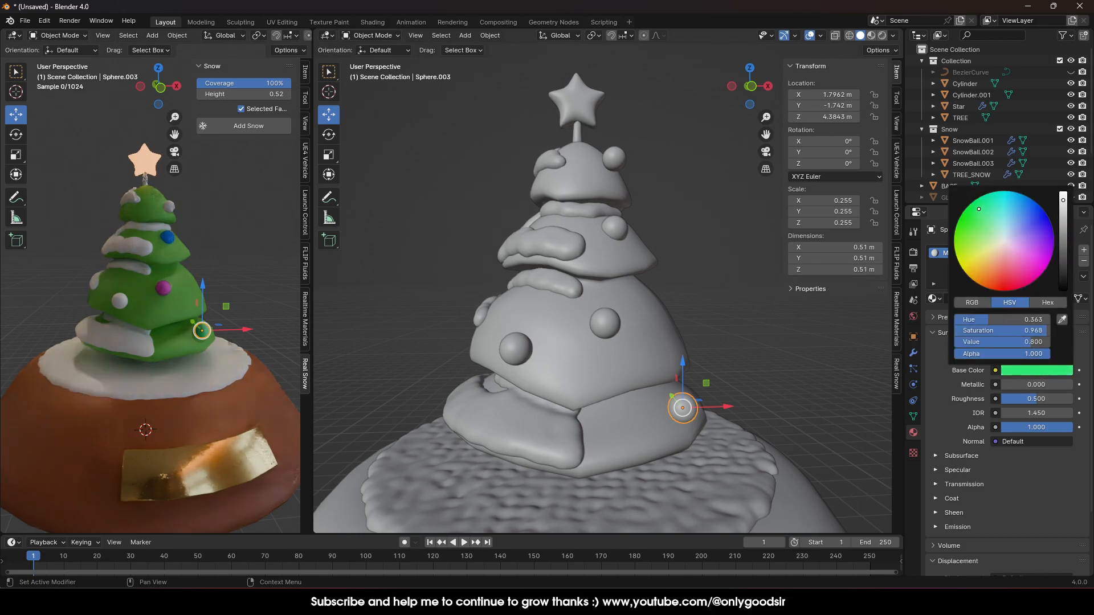
left_click_drag(1025, 402, 1003, 403)
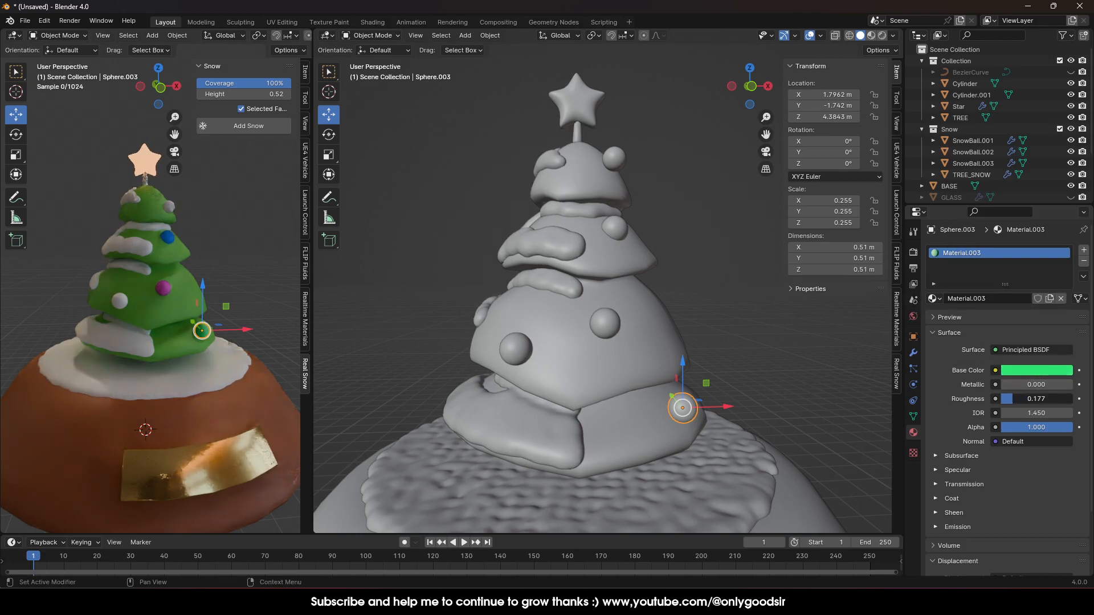
- Give the remaining ornament on the wide tier a new orange-yellow material with Metallic 0.559 and Roughness 0.091
left_click(516, 349)
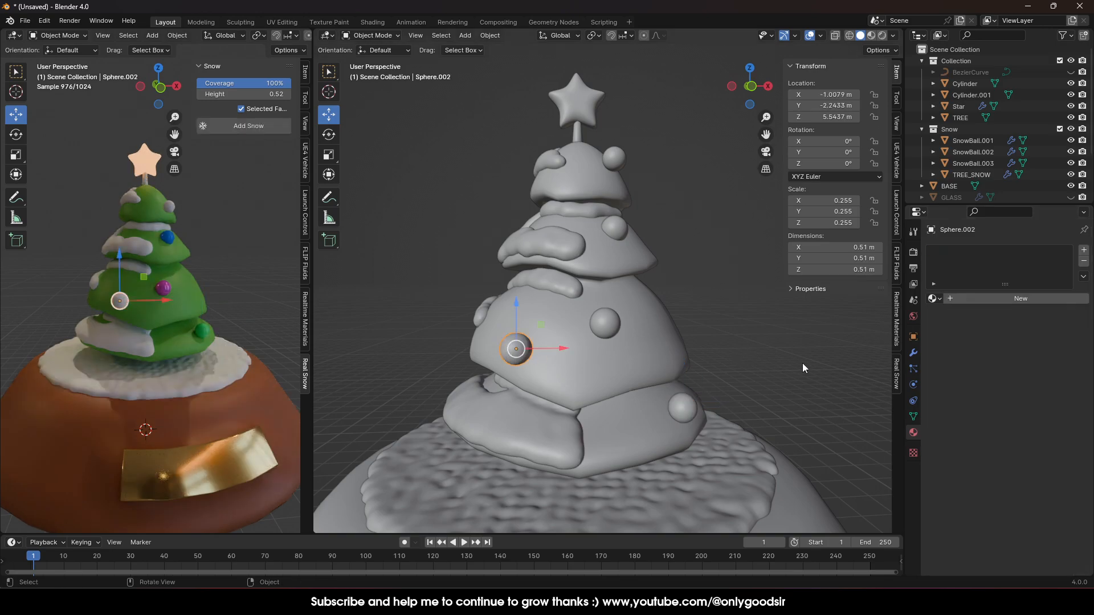
left_click(991, 298)
left_click(1017, 372)
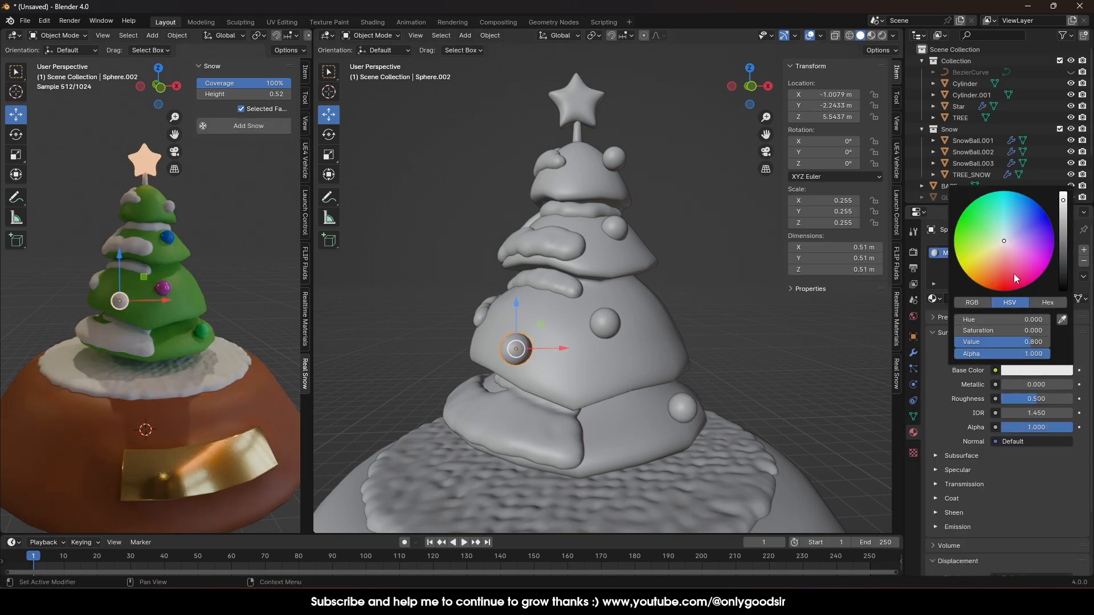
left_click_drag(1004, 241, 993, 265)
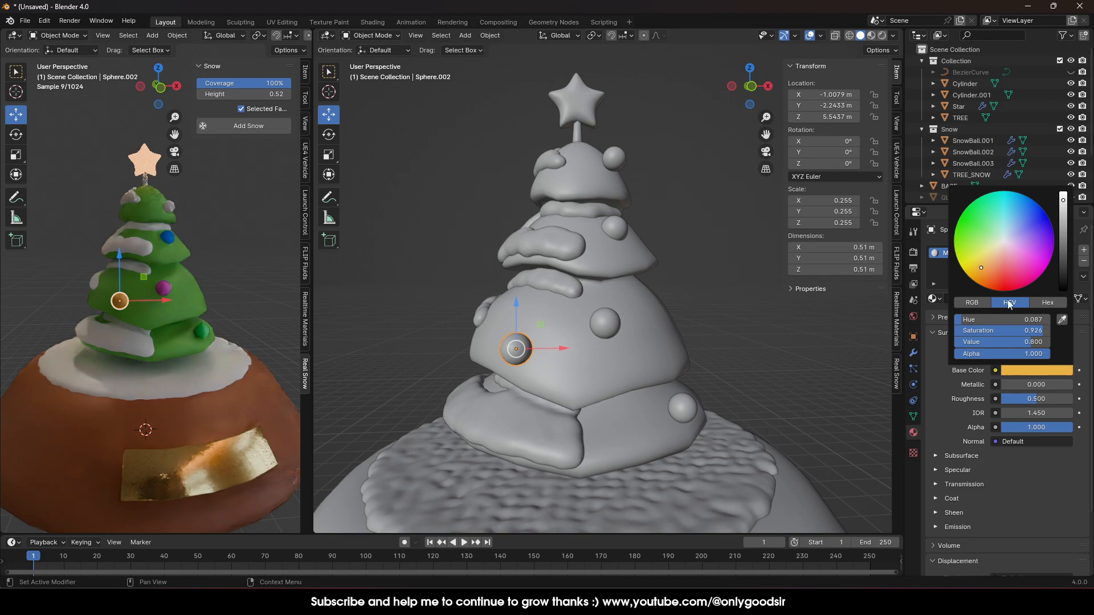
left_click_drag(1031, 398, 1007, 398)
left_click(724, 315)
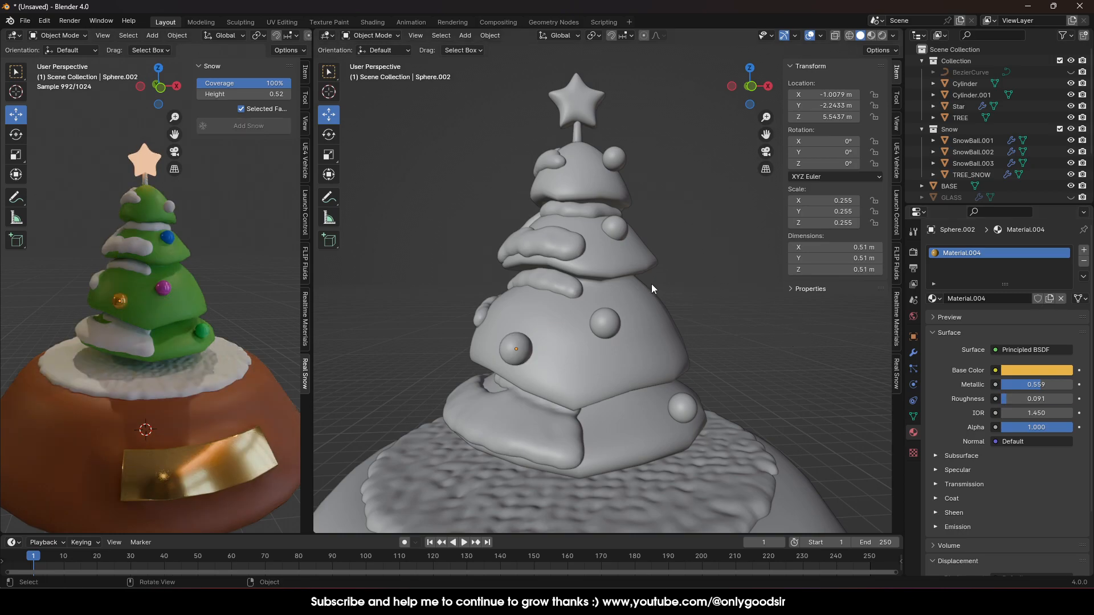
- Give the top-tier ornament a new white material with Metallic 0.433 and Roughness 0.091
left_click(616, 159)
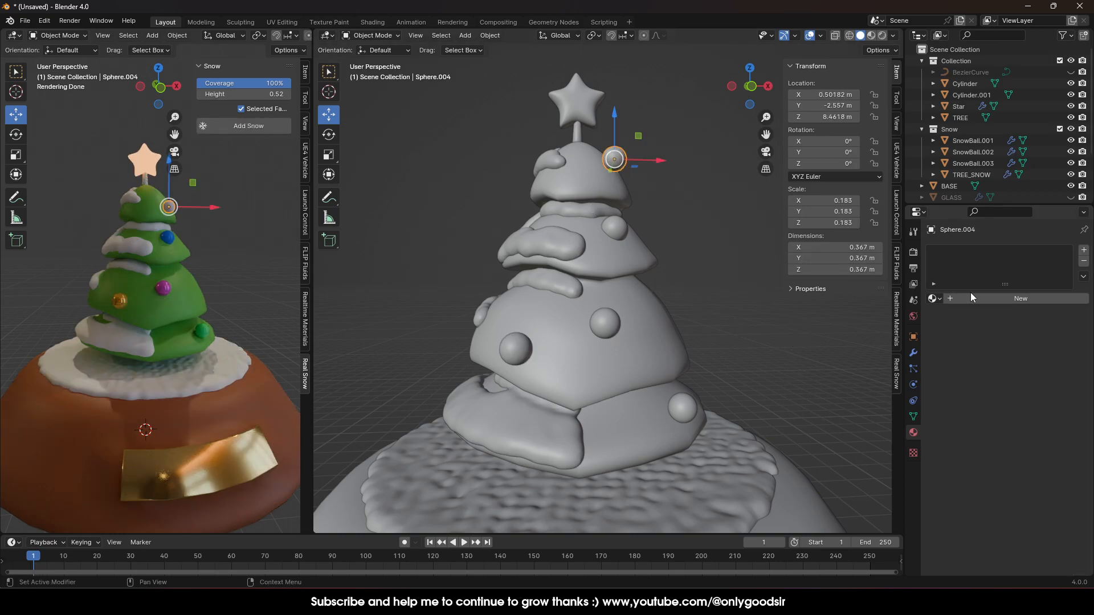
left_click(1051, 298)
mouse_move(1011, 386)
left_mouse_down()
mouse_move(1033, 384)
mouse_move(1007, 398)
left_mouse_up()
left_click(360, 254)
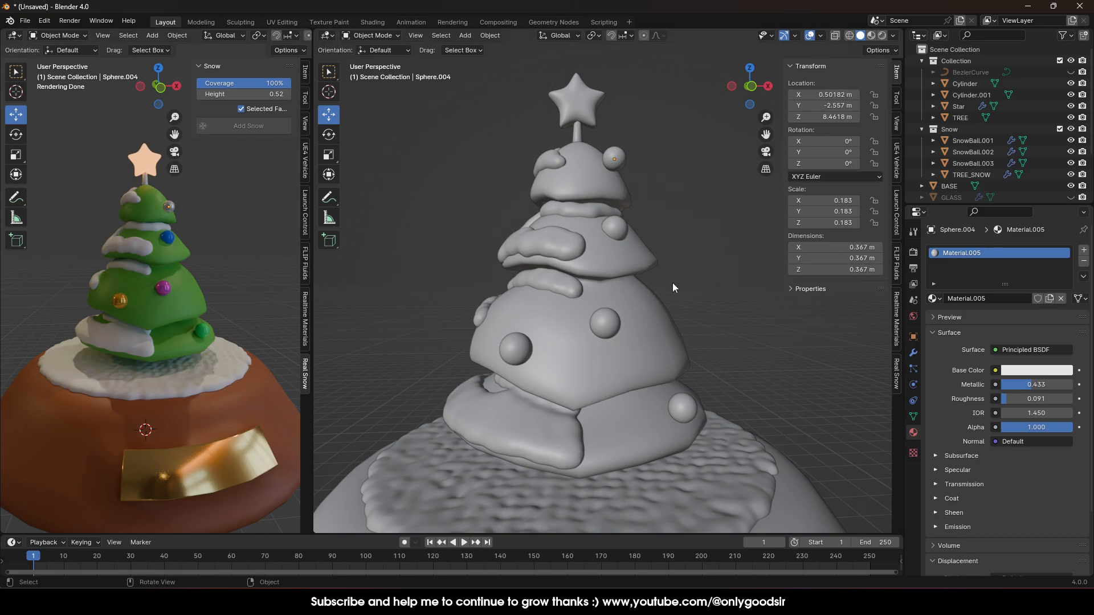
scroll(581, 345, "down", 8)
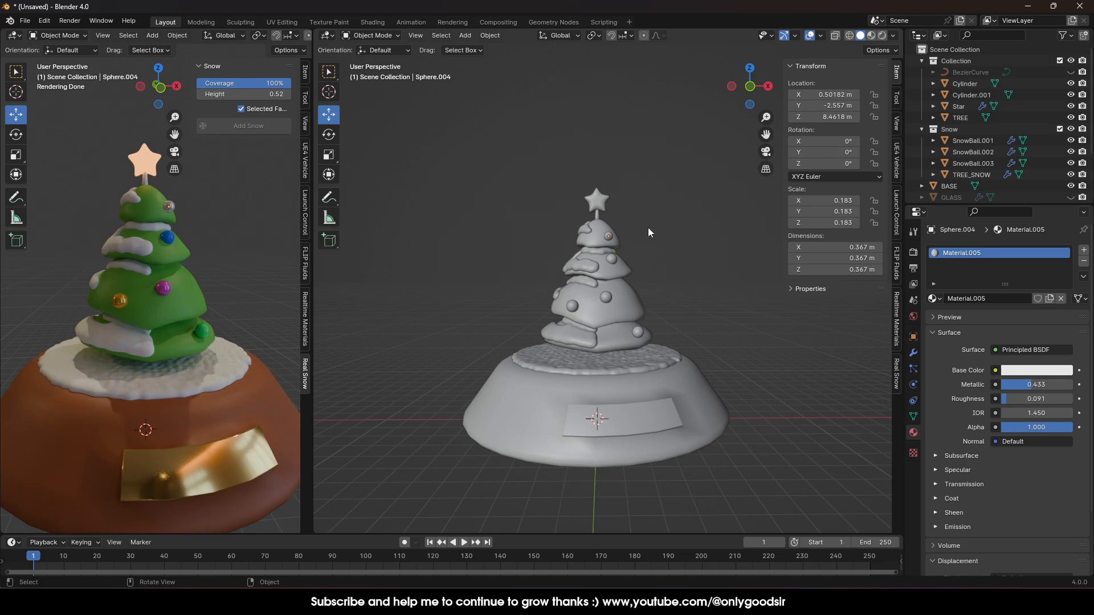
- Add a Bezier circle around the middle of the tree at Z about 6.37 m, scaled to about 2.39
left_click(465, 35)
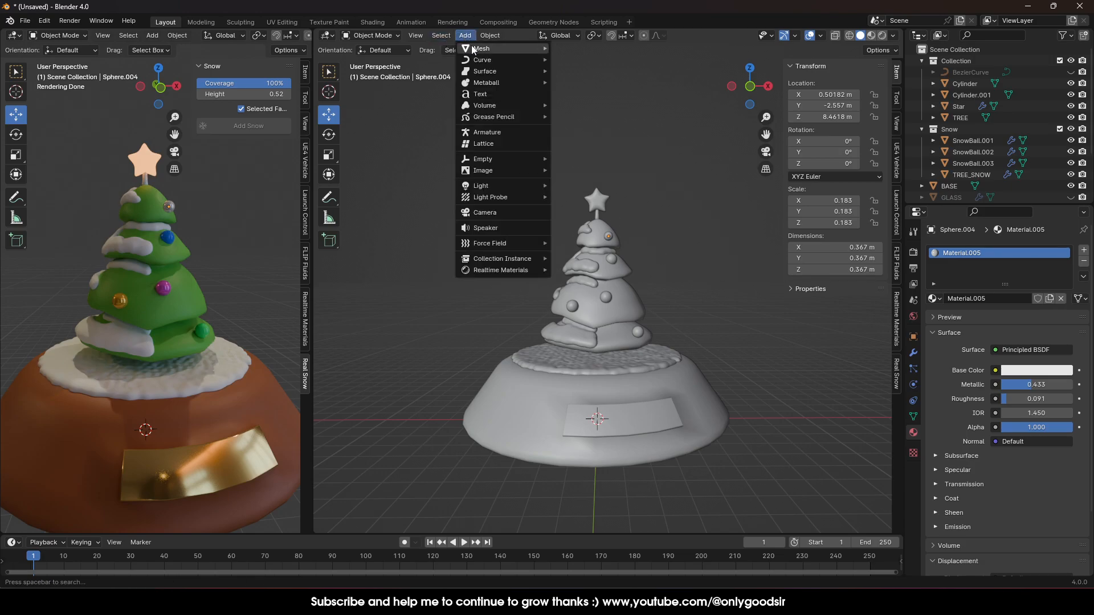
mouse_move(473, 57)
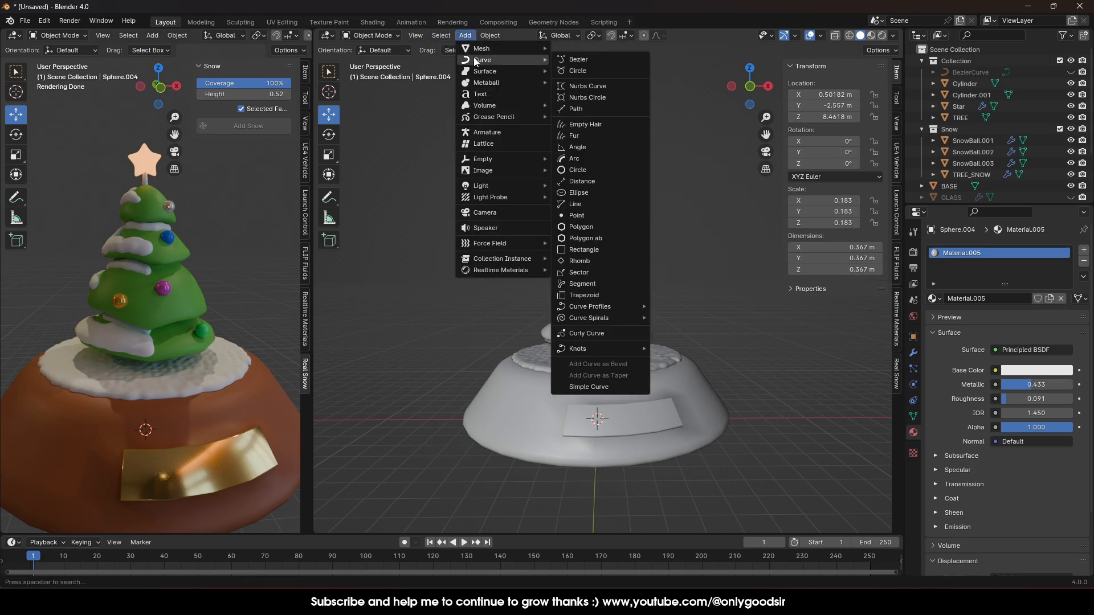
left_click(603, 69)
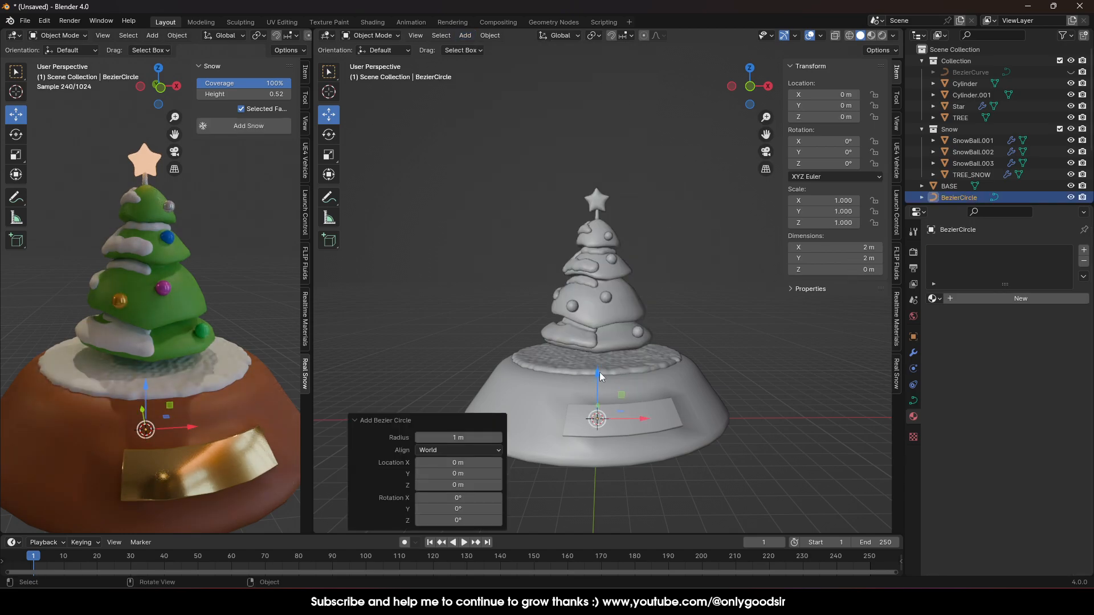
key("g")
key("z")
left_click(639, 273)
key("s")
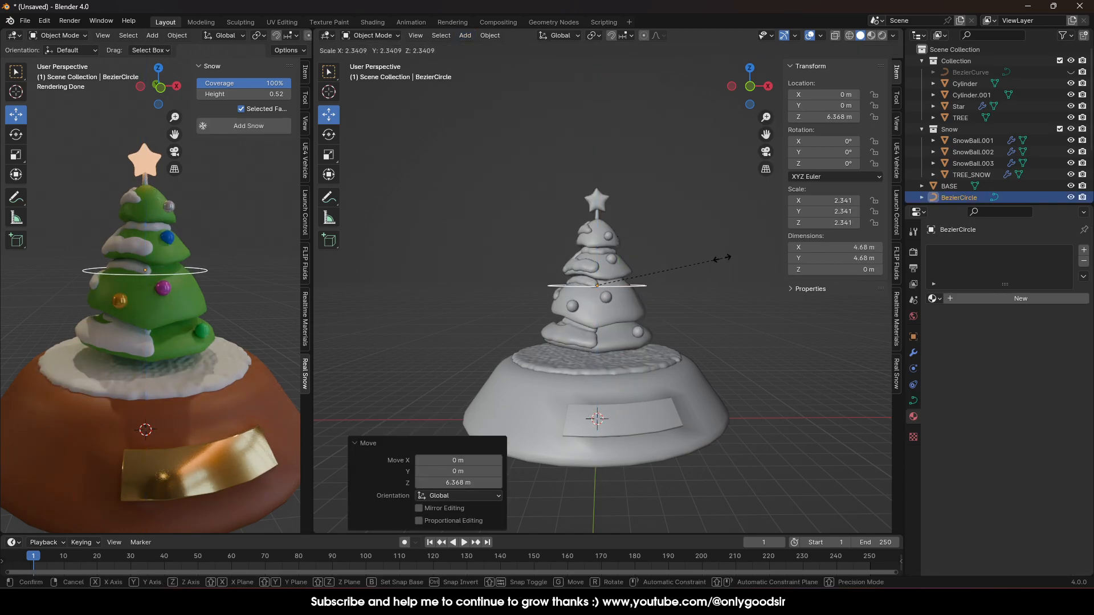
left_click(697, 260)
- Position the circle around the tree's second tier with Y rotation about -15.9°, scale about 2.58 and Z about 7.56 m
left_click(329, 135)
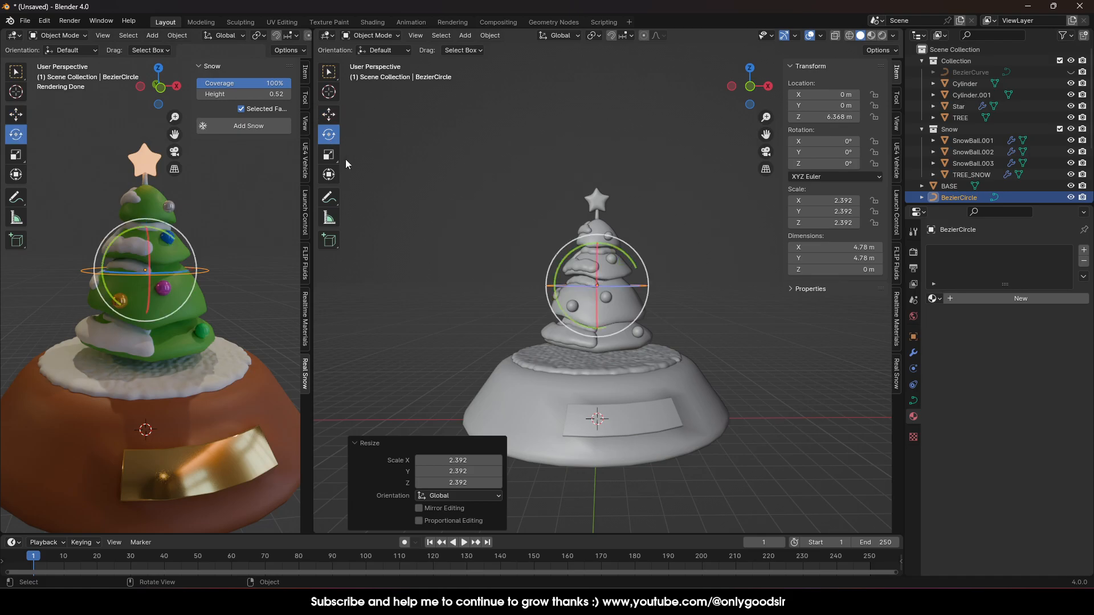
left_click_drag(556, 265, 554, 283)
key("s")
left_click(655, 307)
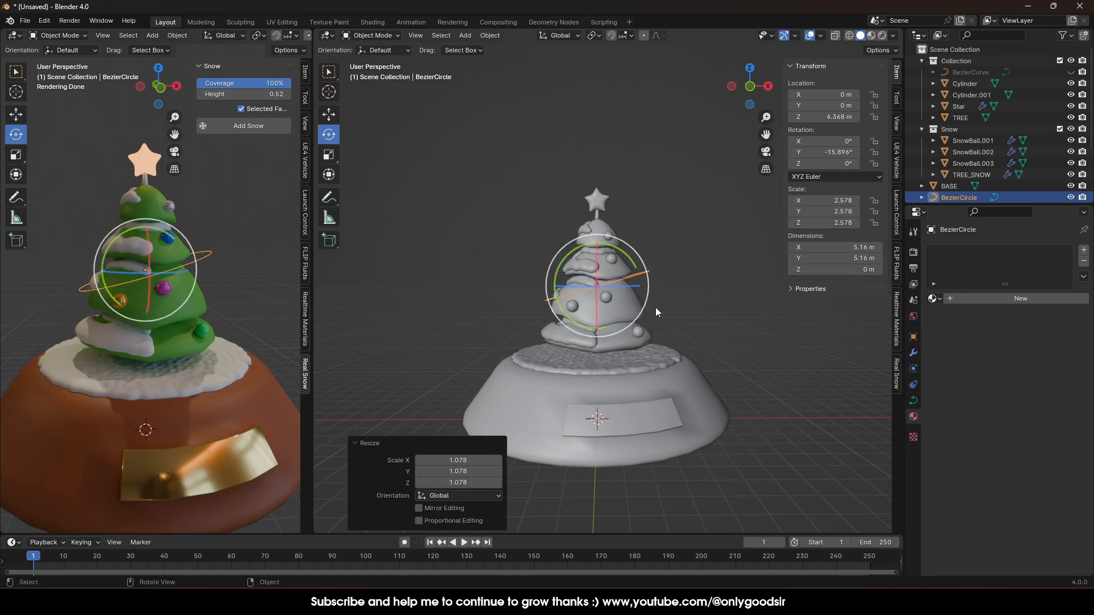
left_click(329, 114)
left_click_drag(600, 244, 600, 216)
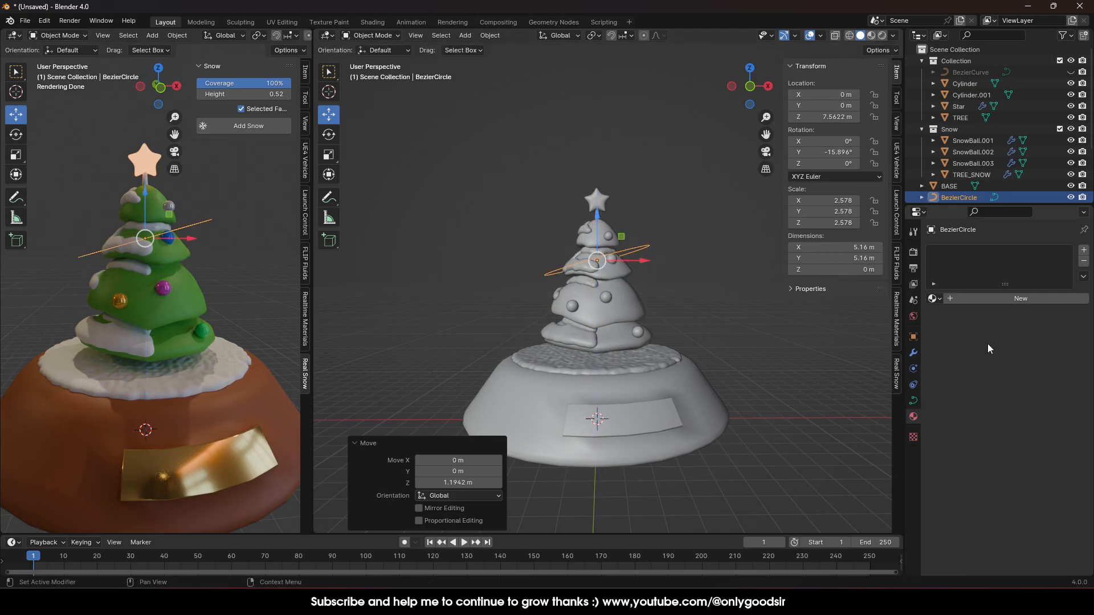
- Give the circle curve thickness with a round bevel depth of 0.035 m
left_click(914, 402)
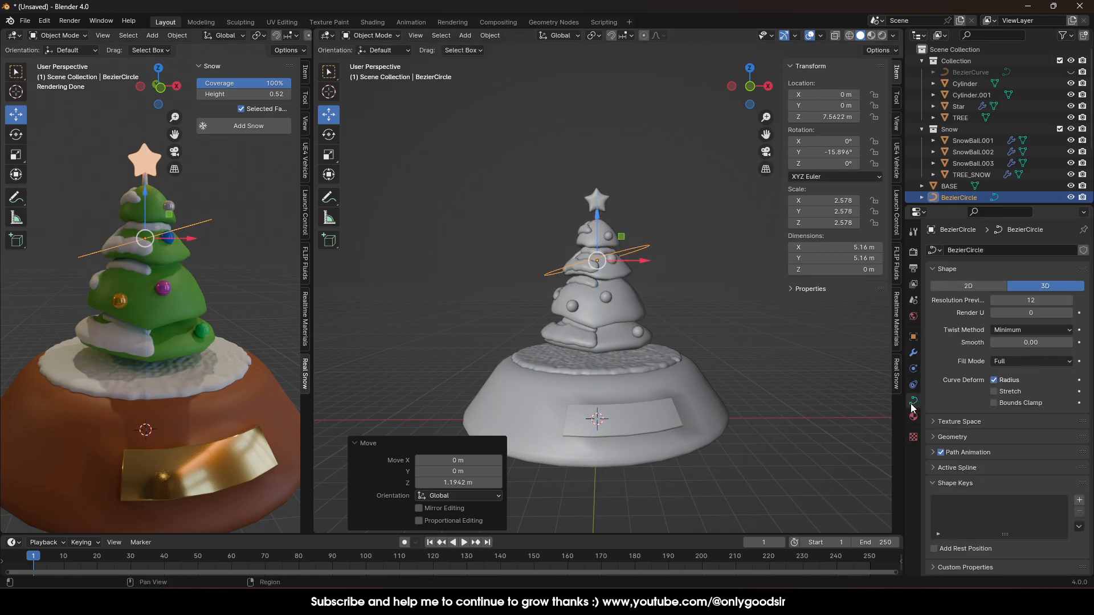
left_click(936, 438)
scroll(950, 453, "down", 4)
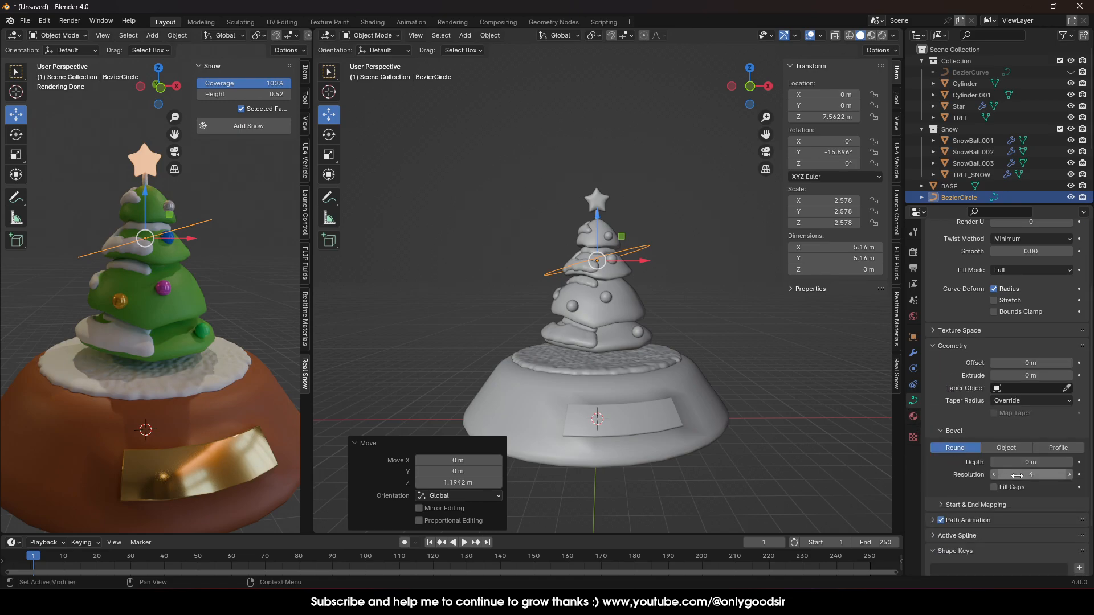
left_click_drag(1047, 468, 1071, 468)
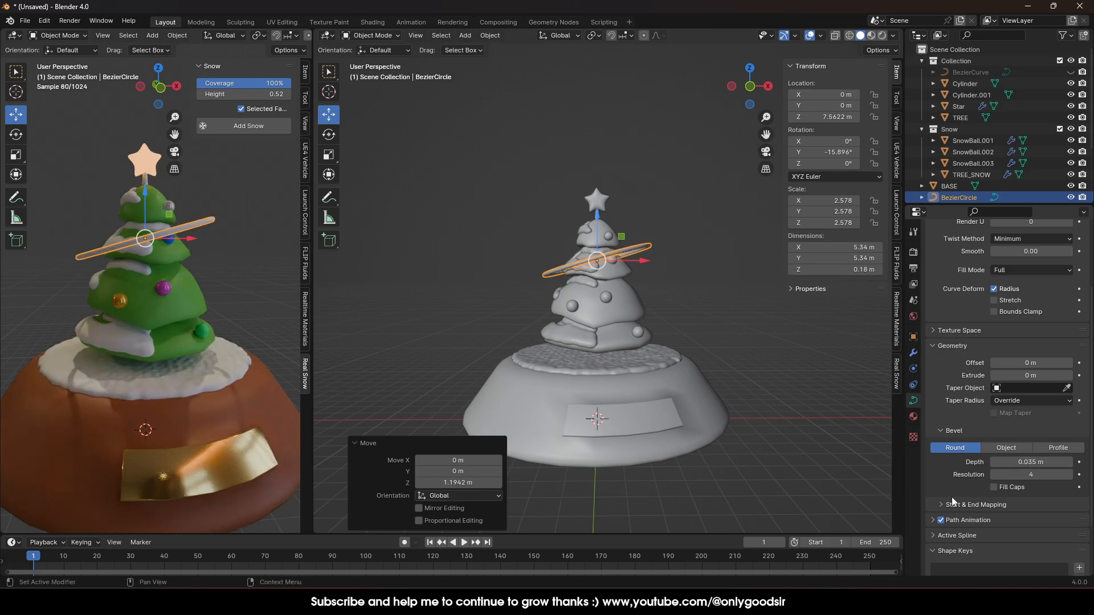
- Give the ring a new material with a red base color
left_click(914, 417)
left_click(1018, 299)
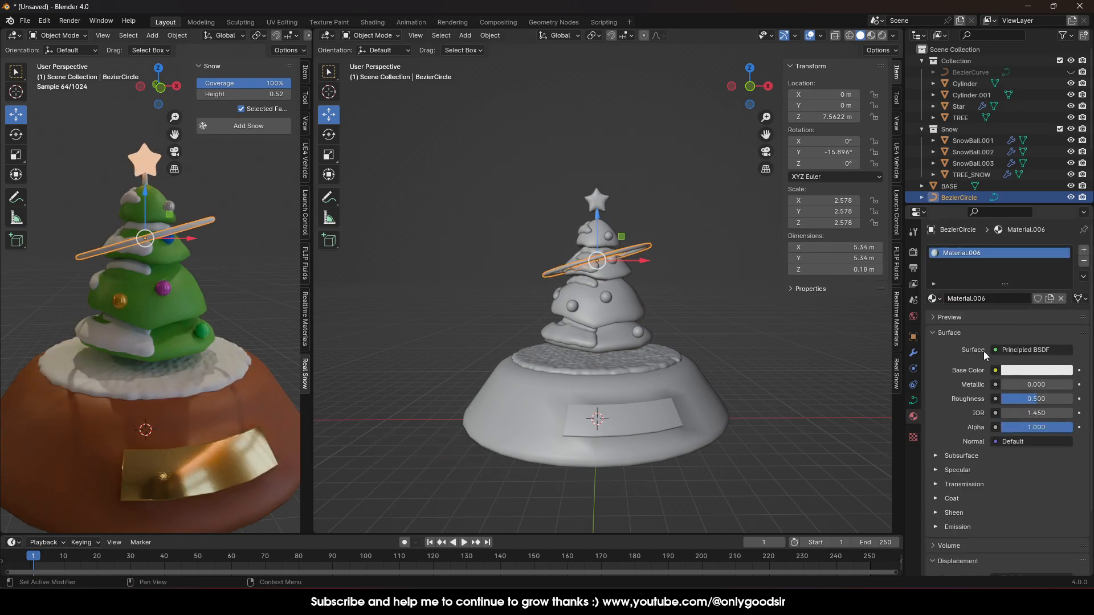
left_click(1023, 375)
left_click_drag(1007, 249, 1000, 280)
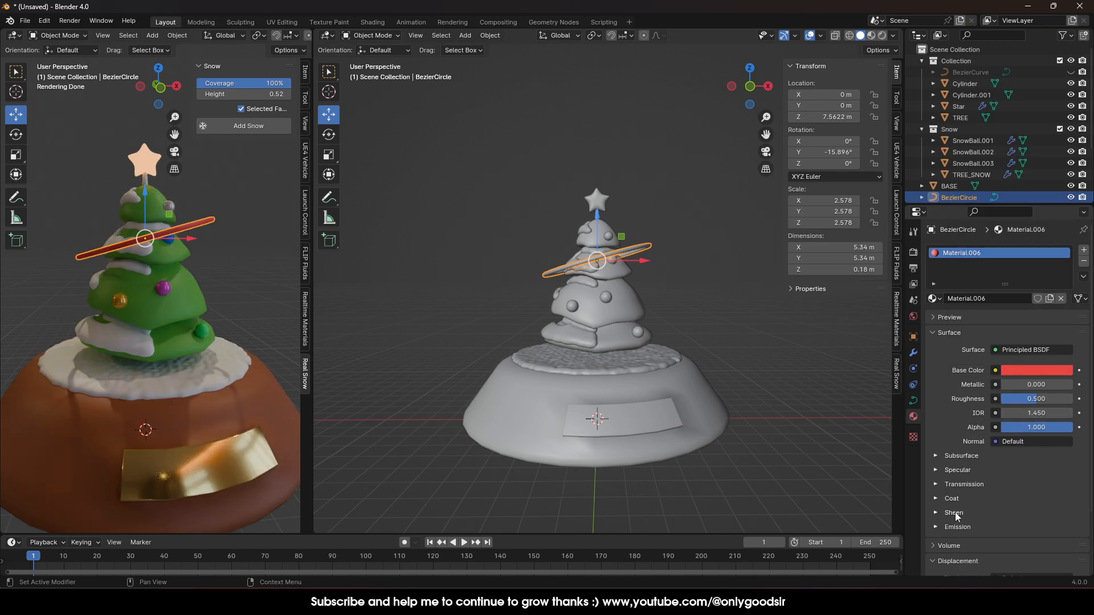
- Make the ring's material glow with pure red emission, saturation 1.000, at strength 1.000
left_click(936, 527)
scroll(969, 531, "down", 1)
mouse_move(1025, 532)
left_mouse_down()
mouse_move(1057, 532)
mouse_move(1026, 533)
left_mouse_up()
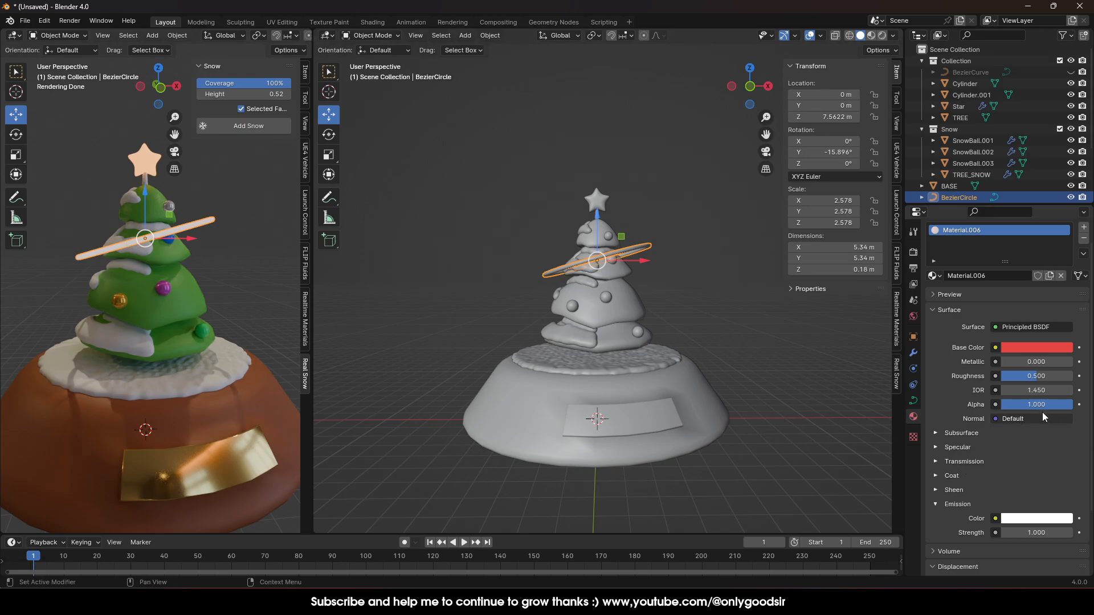
left_click(999, 518)
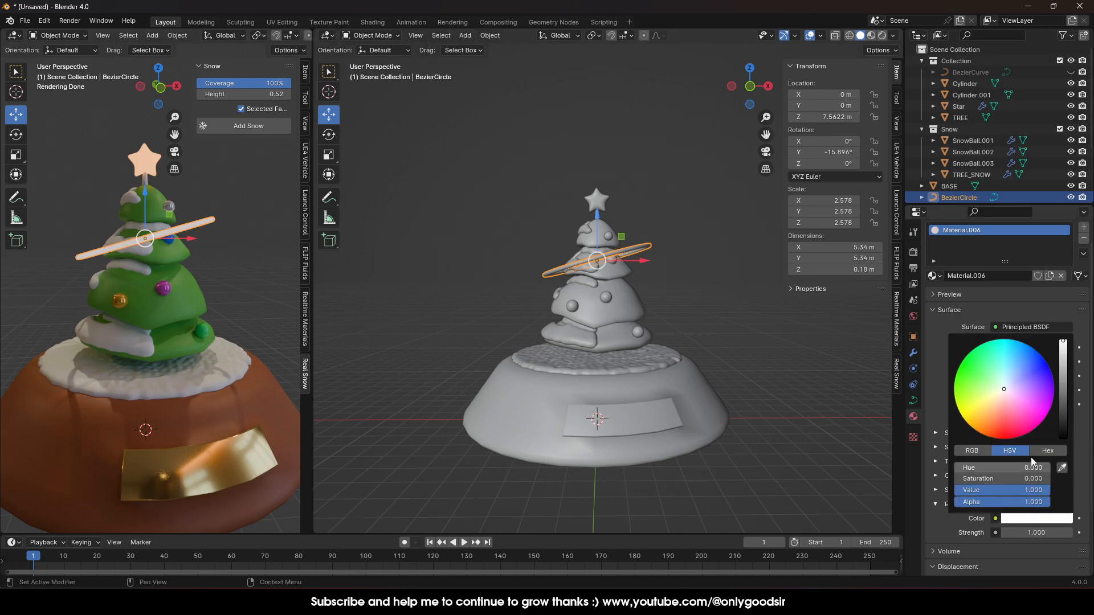
left_click(1010, 435)
left_click_drag(1010, 435, 1006, 440)
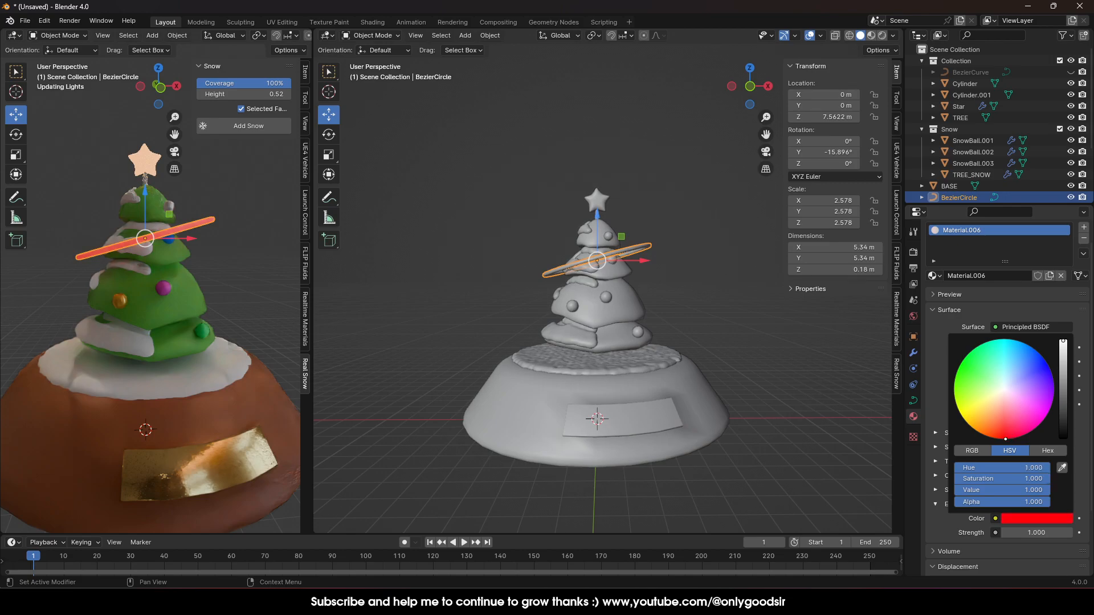
left_click(688, 301)
- Duplicate the red ring, lower the copy to Z about 5.34 m around the wide tier and enlarge it by about 1.347
scroll(639, 334, "down", 3)
middle_click_drag(639, 334, 616, 319)
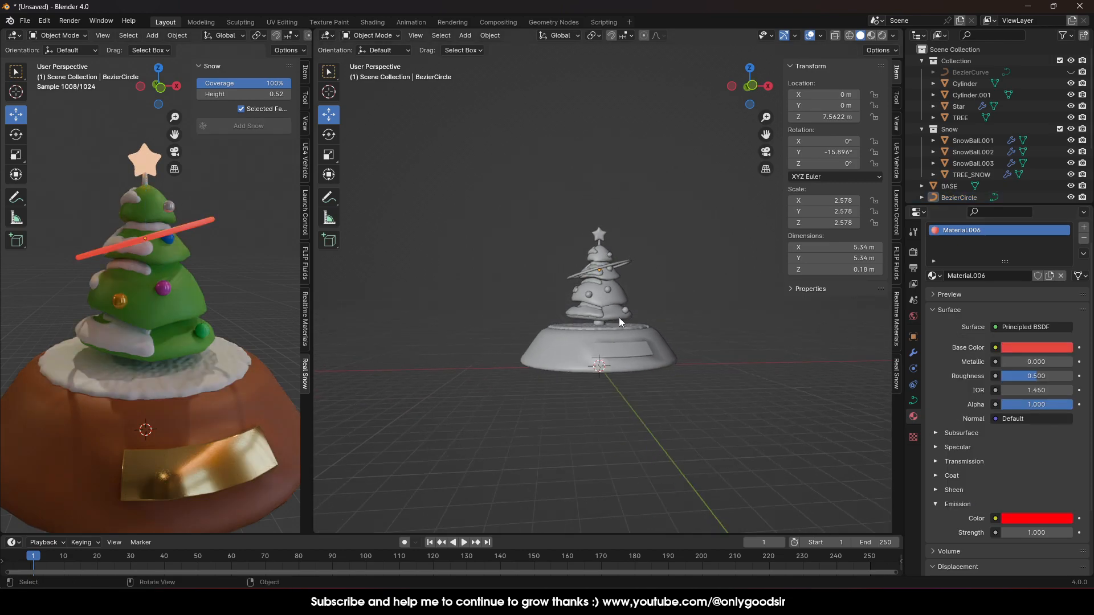
left_click(625, 264)
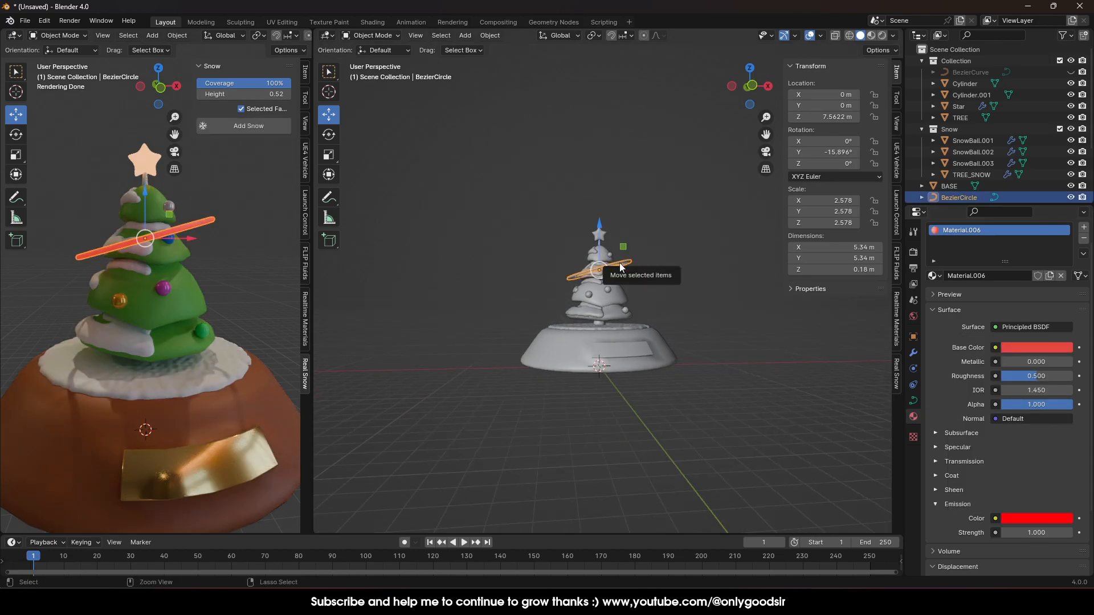
key("ctrl+c")
key("ctrl+v")
key("g")
key("z")
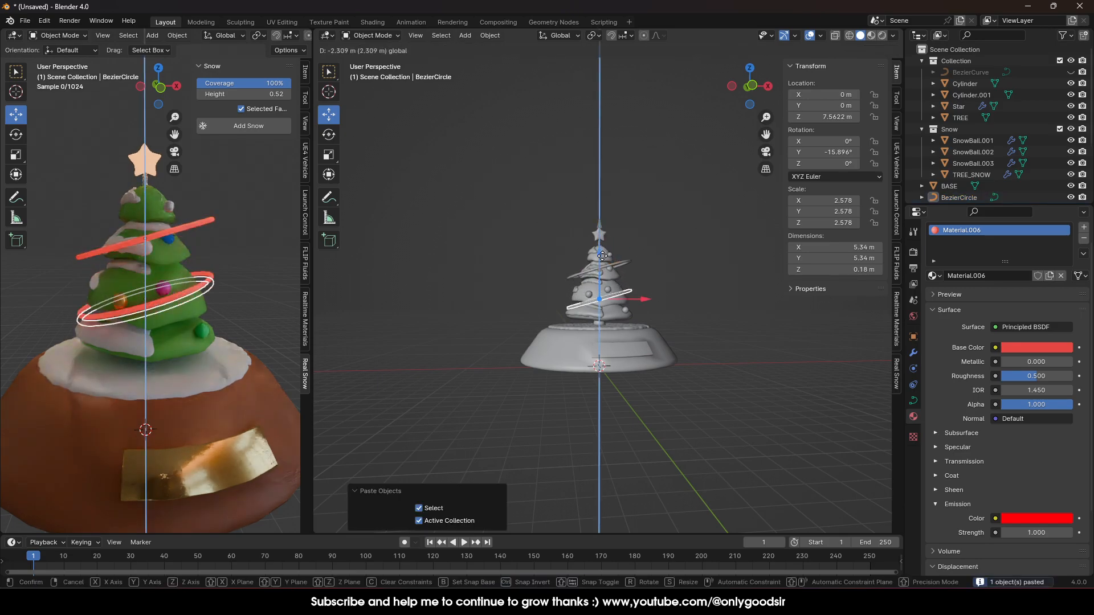
left_click(637, 300)
key("s")
left_click(651, 291)
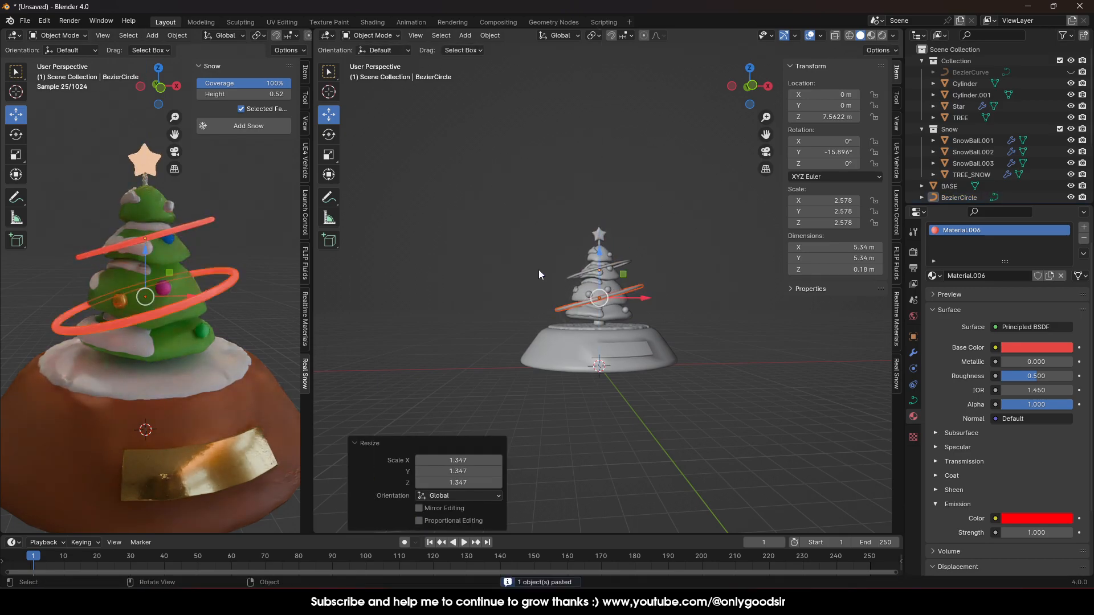
- Tilt the lower ring the opposite way by about 28.2° around Y and shrink it by a factor of about 0.834
left_click(330, 133)
left_click_drag(560, 281, 563, 250)
key("s")
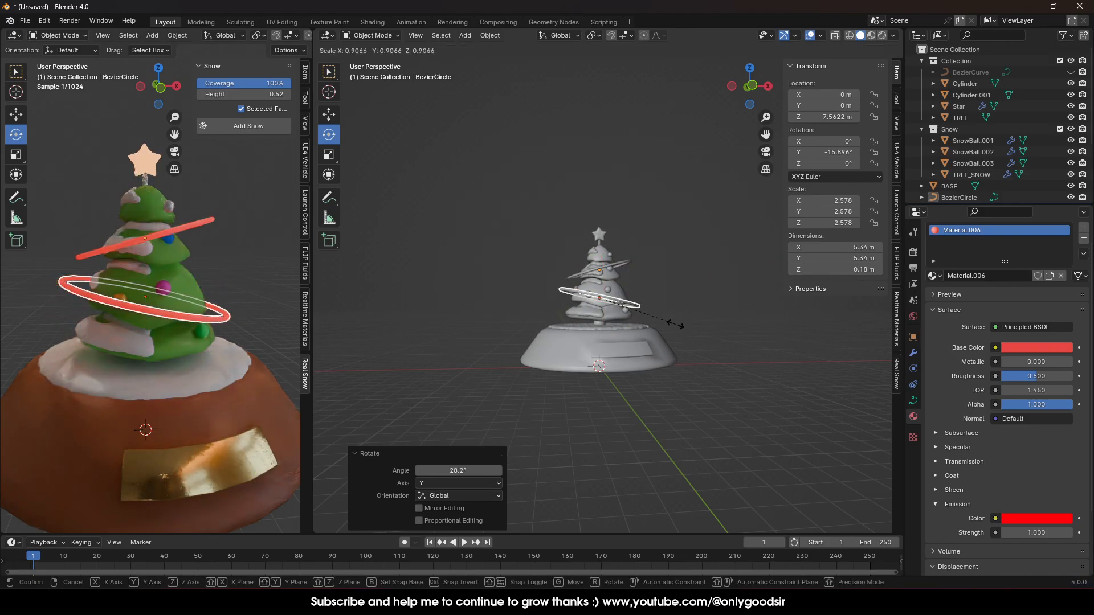
left_click(671, 317)
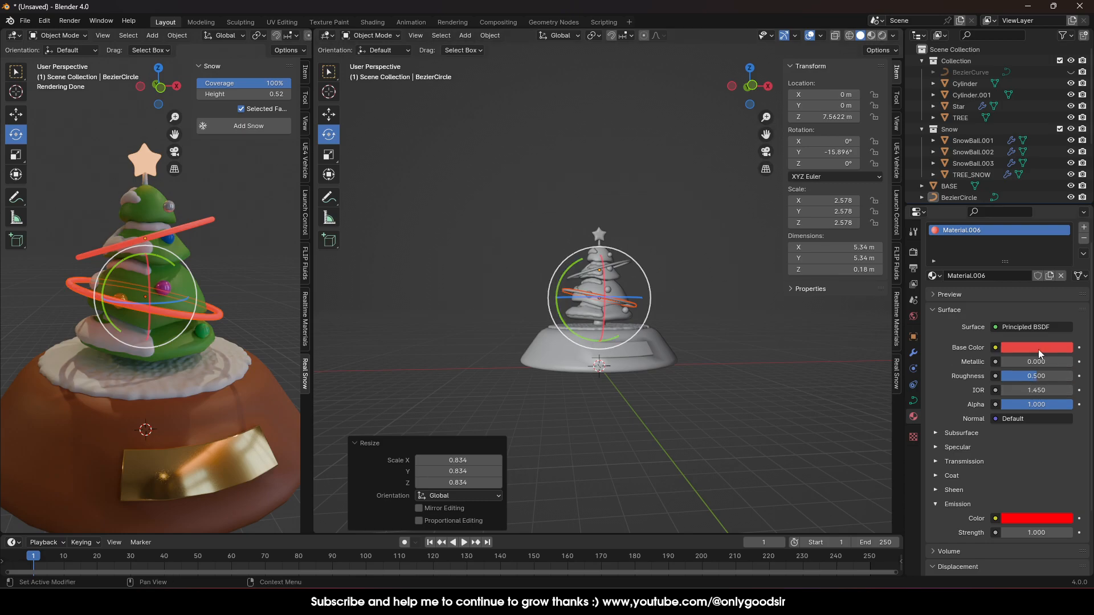
- Replace the upper ring's material with the existing Material.007
left_click(1083, 240)
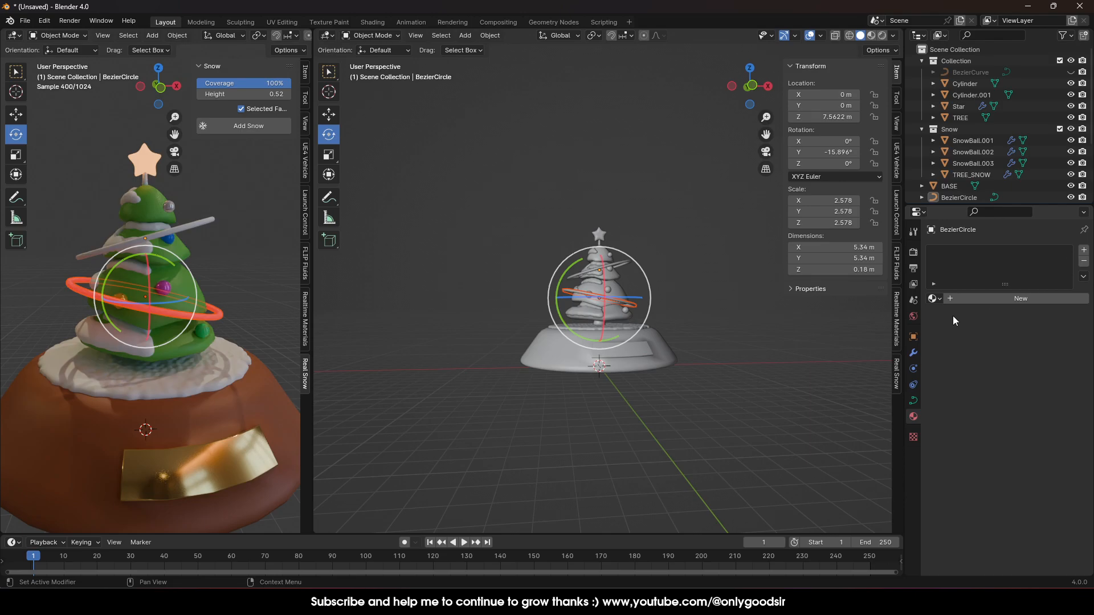
left_click(1006, 297)
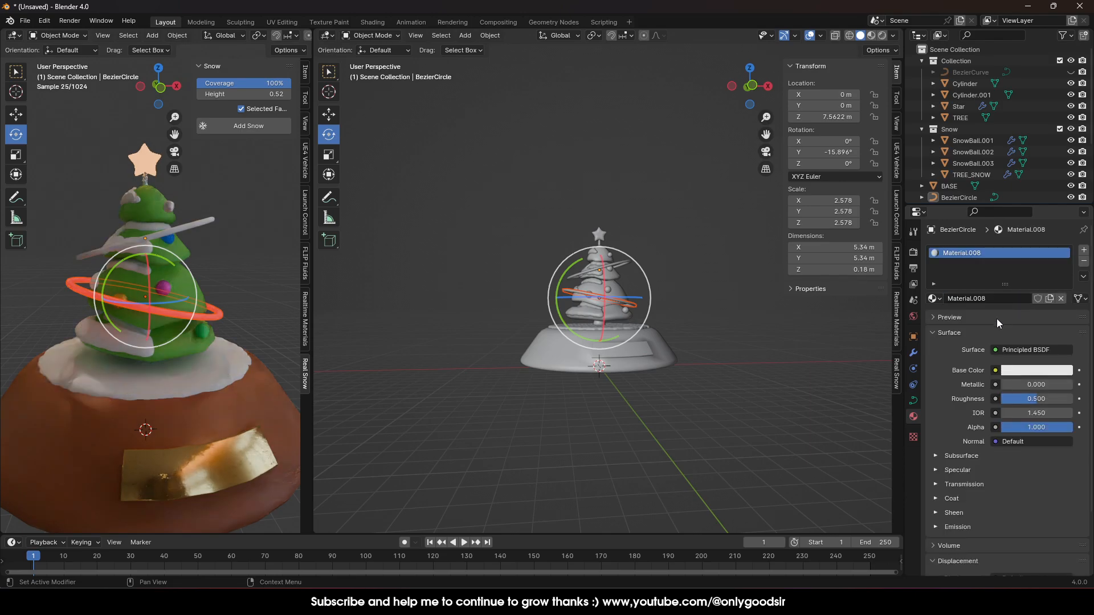
left_click(429, 275)
left_click(628, 261)
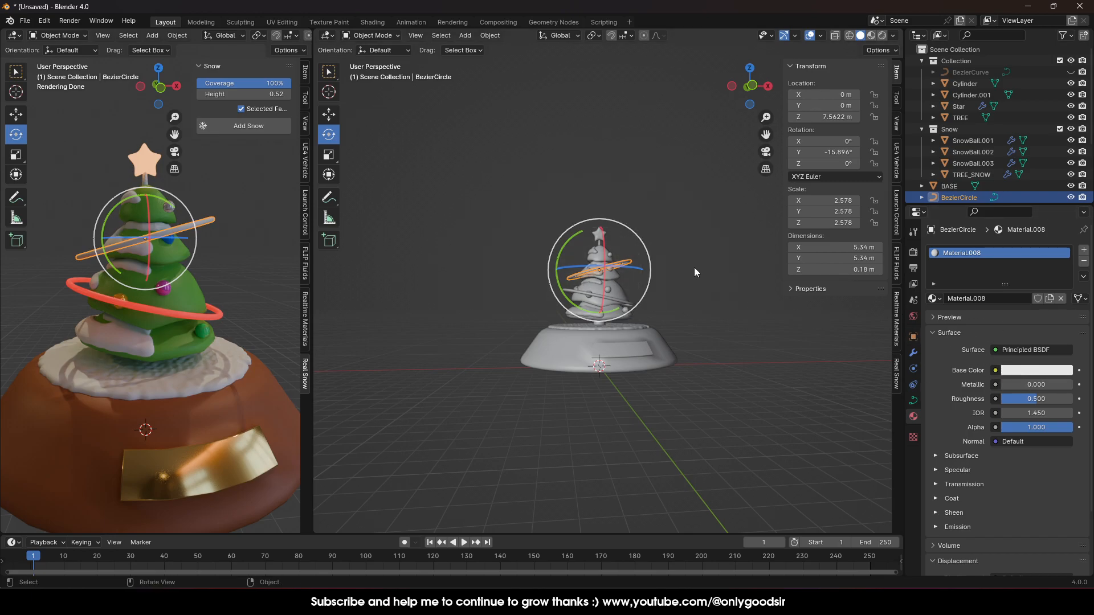
left_click(933, 299)
left_click(953, 361)
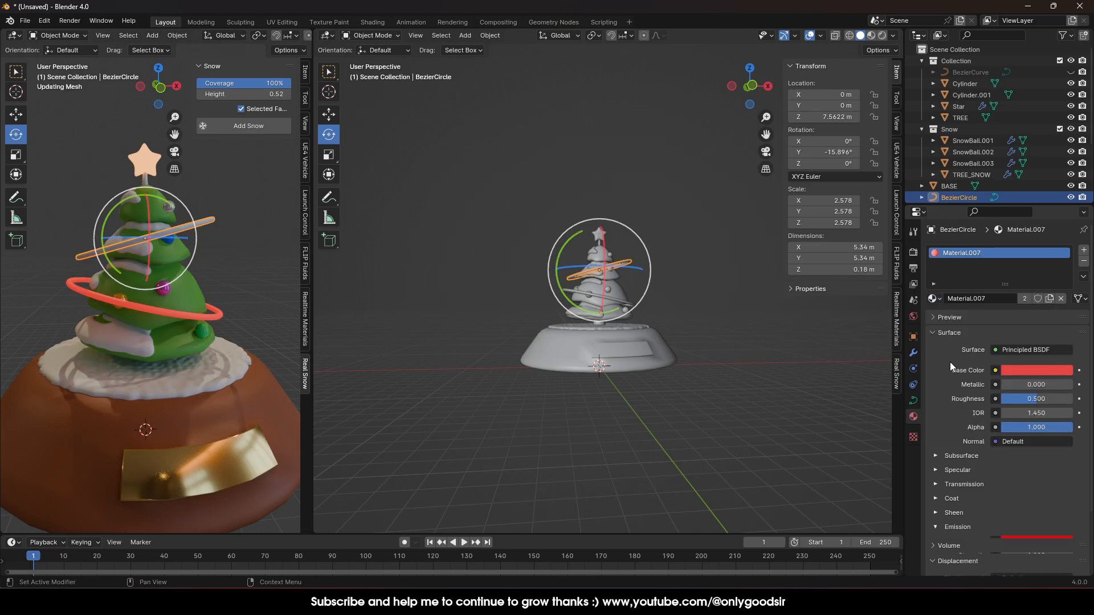
- Recolor the lower ring's material green, with base color hue about 0.376 and emission hue about 0.342, saturation about 0.933
left_click(634, 303)
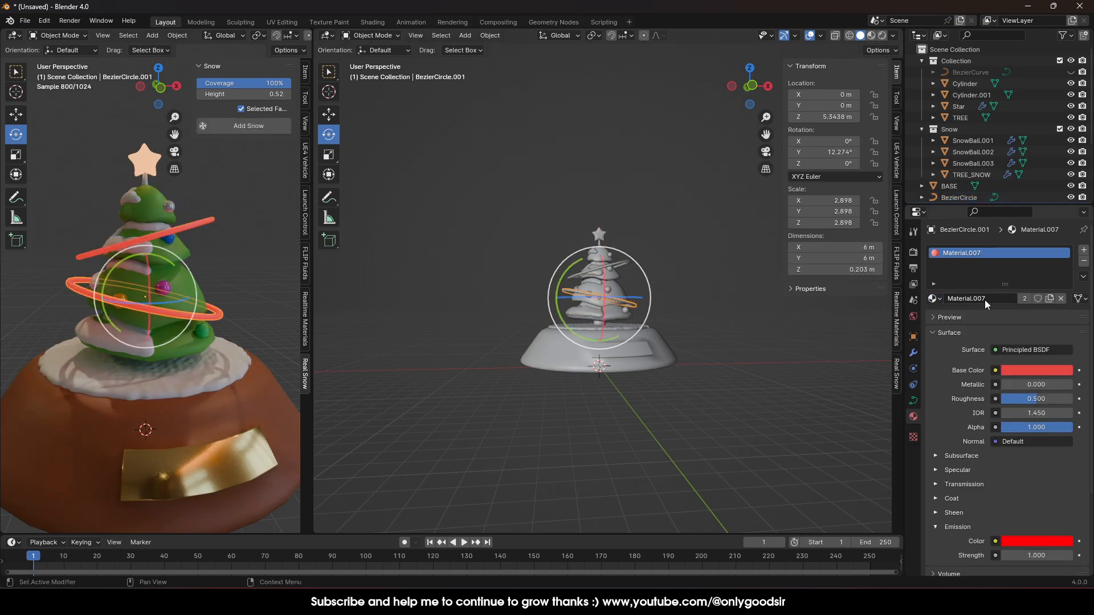
left_click(1025, 371)
left_click(1021, 370)
left_click_drag(997, 266, 987, 217)
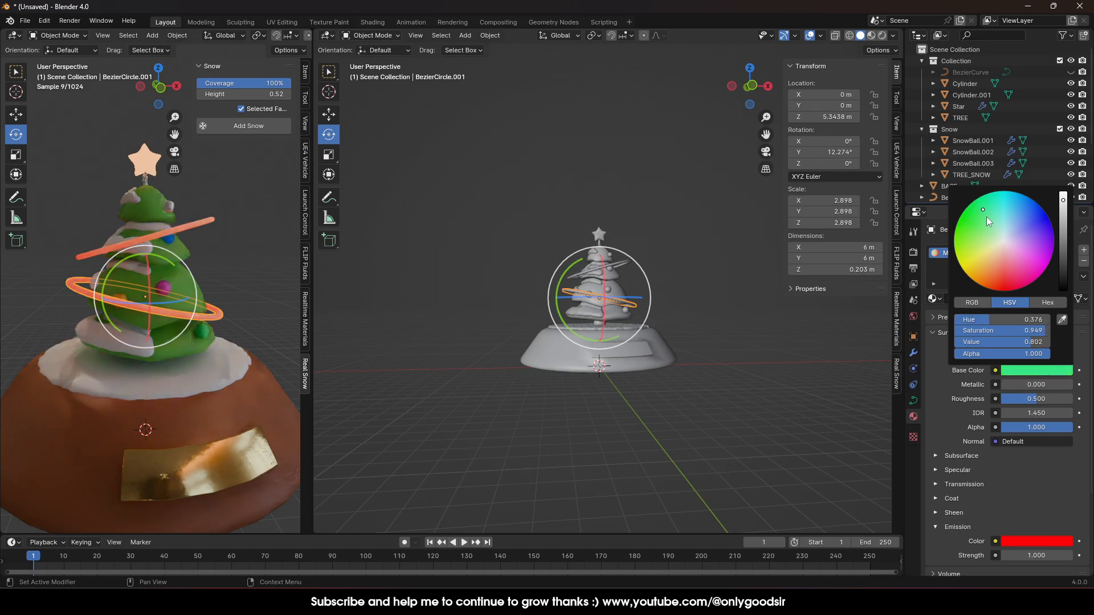
left_click(1031, 541)
left_click_drag(993, 448, 976, 390)
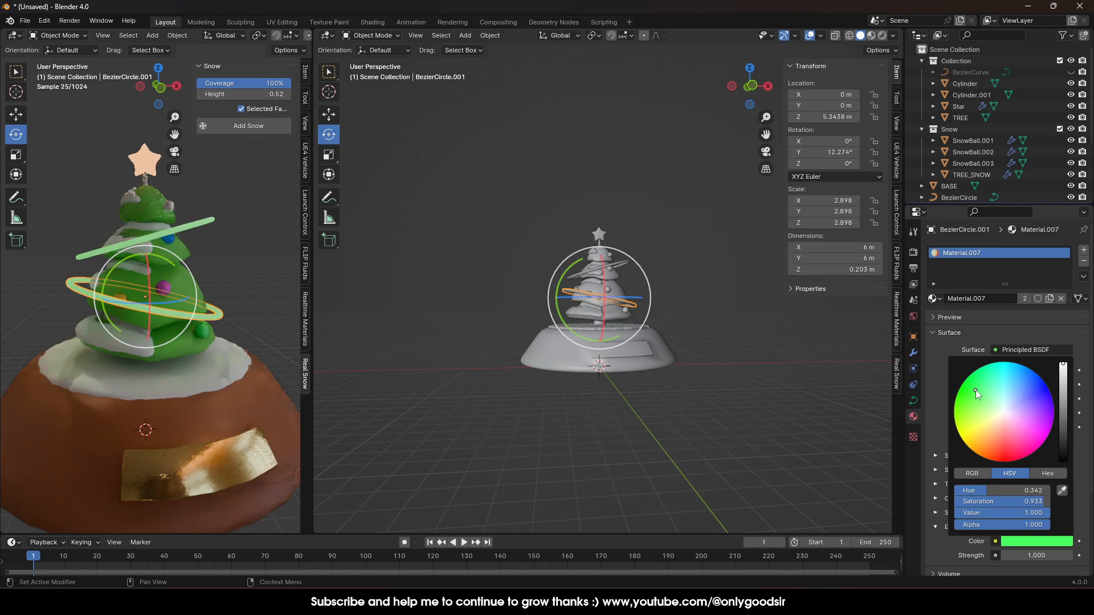
- Assign the existing red Material.006 to the upper ring
left_click(962, 197)
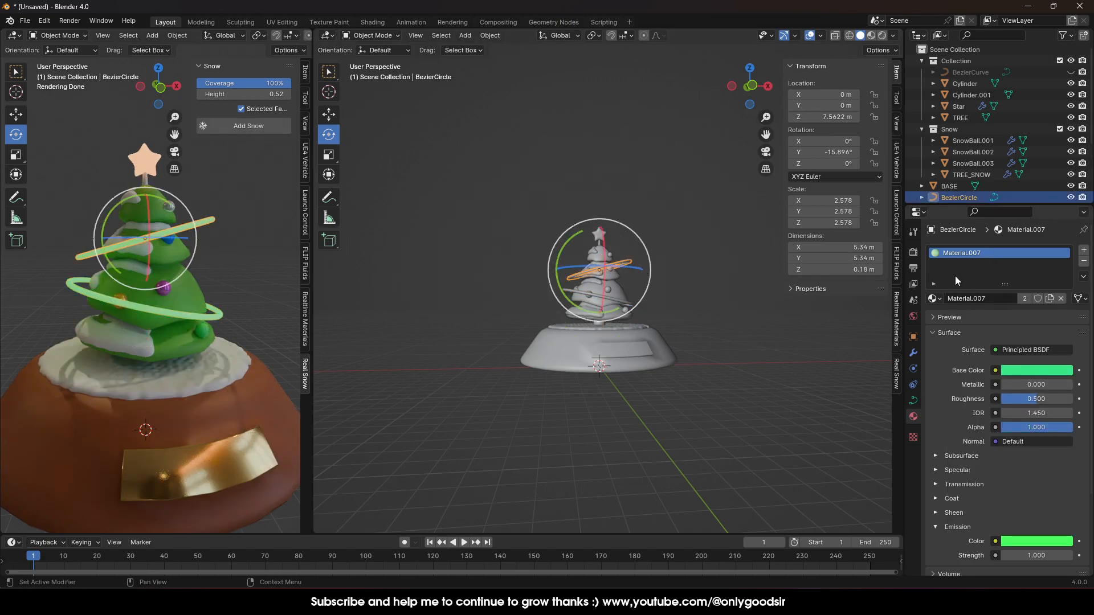
left_click(935, 299)
left_click(968, 359)
left_click(692, 329)
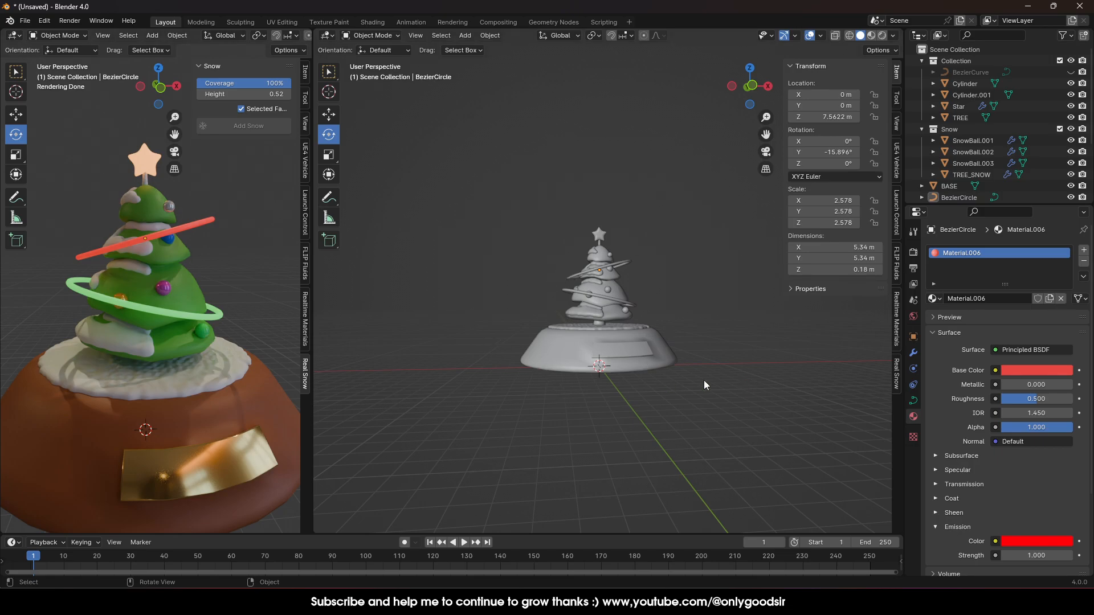
- Rotate the green ring about -13.9° around X and tilt the red ring to an X rotation of about -5.9°
left_click(620, 299)
key("r")
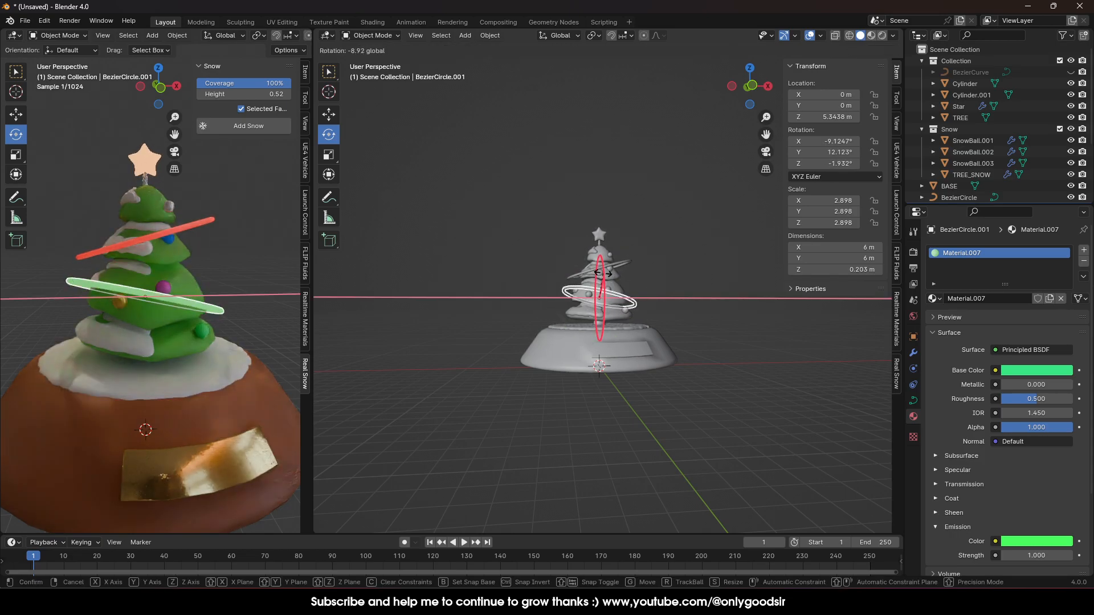
left_click(601, 267)
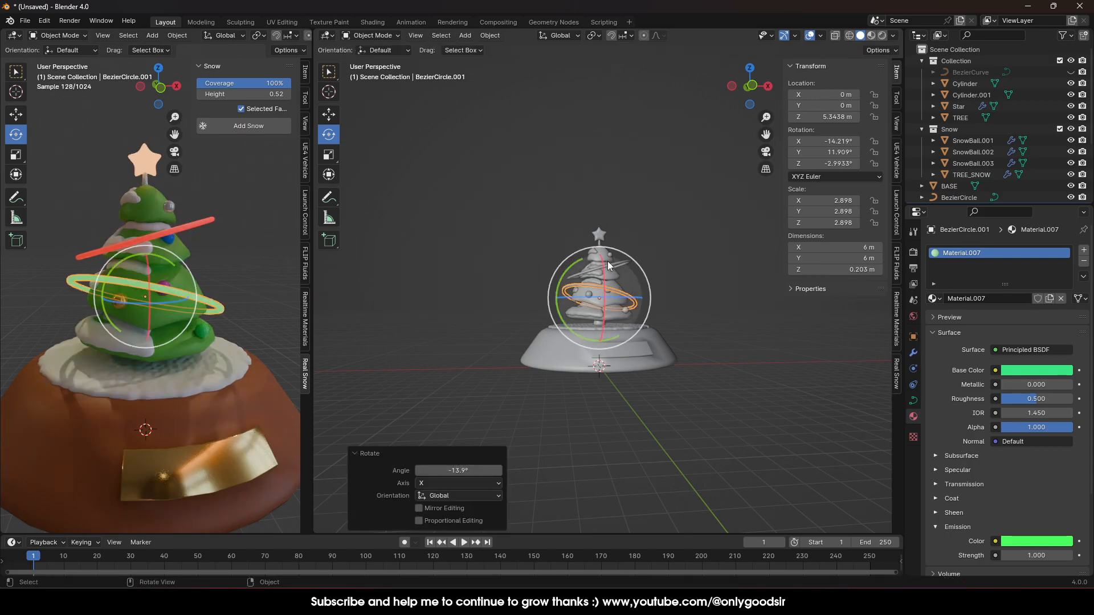
left_click(613, 265)
left_click_drag(603, 262, 607, 253)
left_click(719, 248)
- Widen the rendered viewport and unhide the GLASS sphere
scroll(662, 337, "down", 1)
scroll(249, 355, "down", 2)
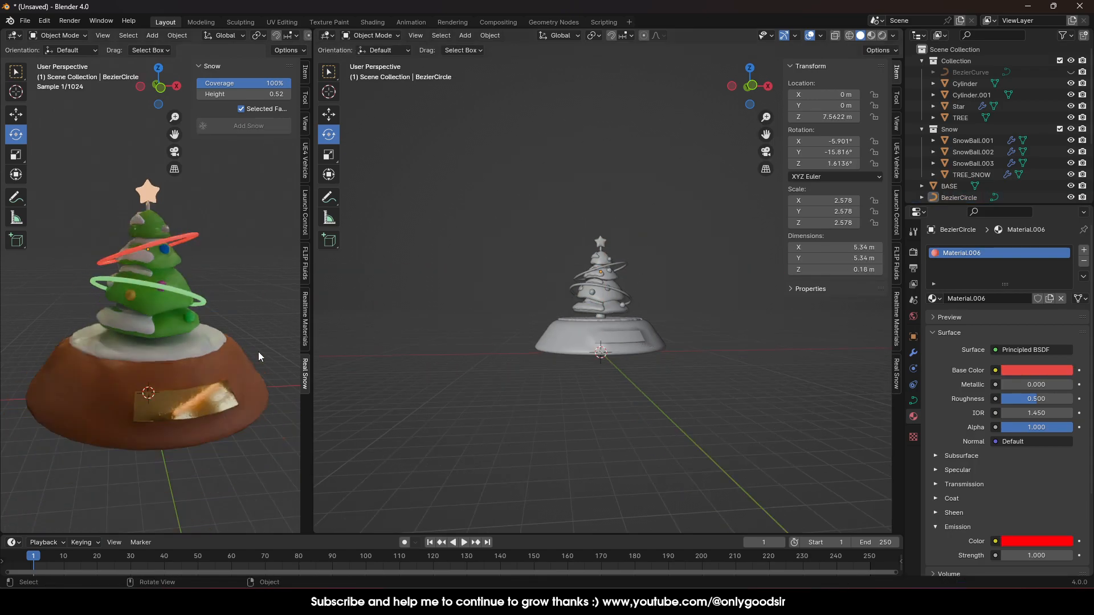
left_click_drag(311, 308, 637, 307)
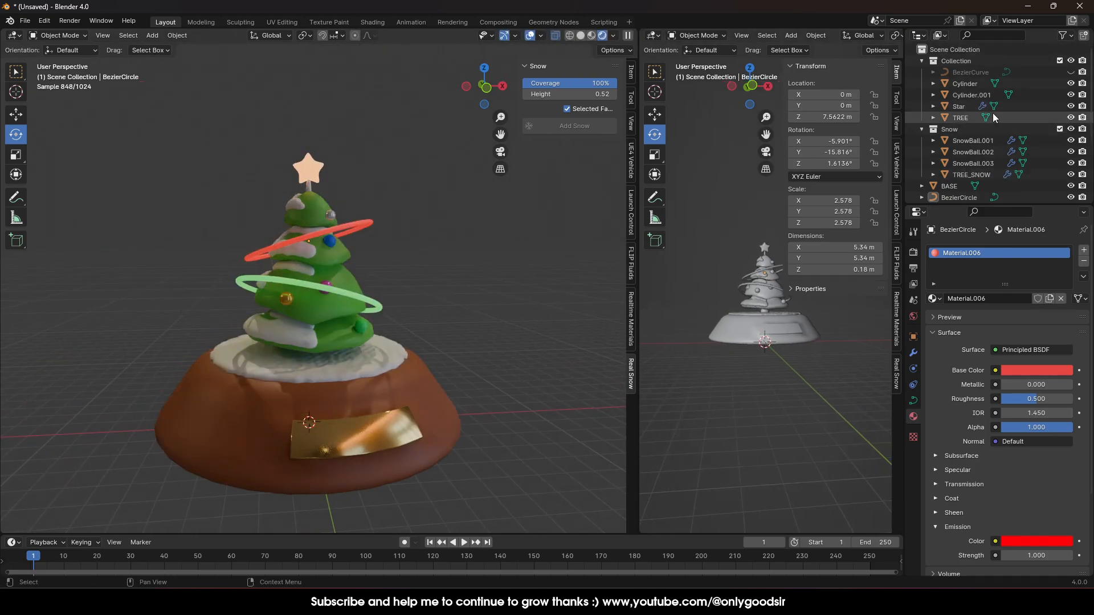
scroll(990, 165, "down", 2)
left_click(1071, 175)
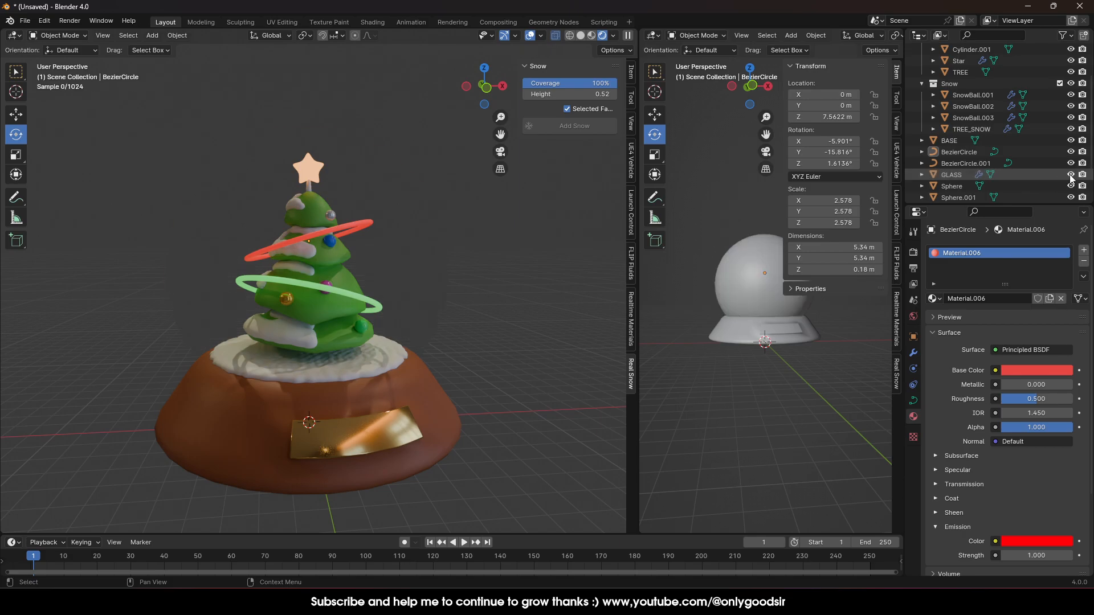
- Enlarge the second viewport and set it to a top wireframe view of the snow globe
middle_click_drag(394, 302, 248, 323)
middle_click_drag(796, 330, 741, 370)
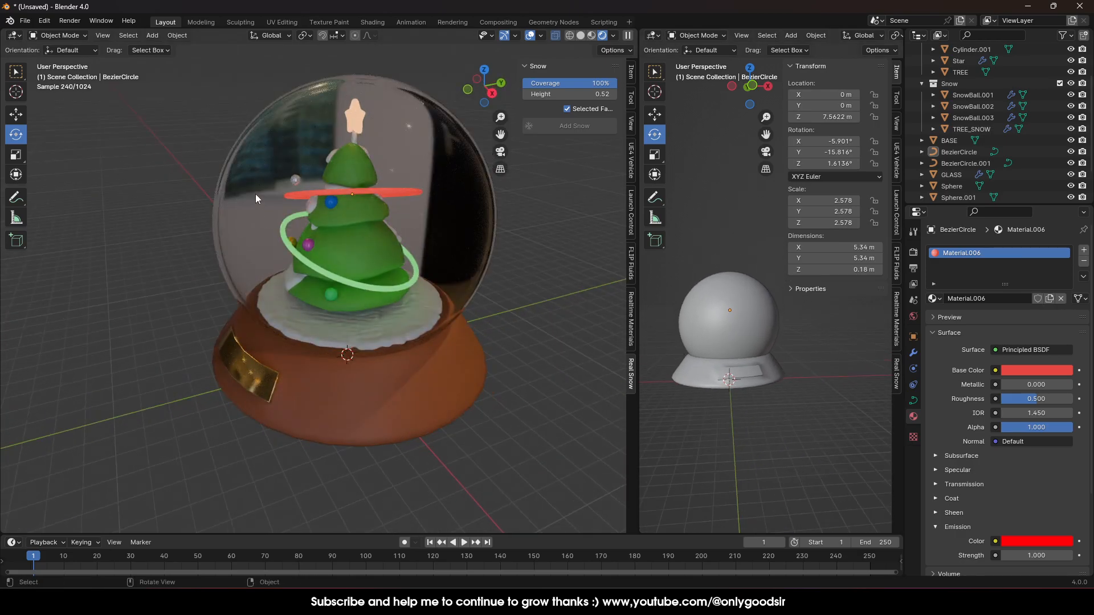
middle_click_drag(395, 218, 344, 258)
mouse_move(726, 262)
middle_mouse_down()
mouse_move(671, 313)
mouse_move(718, 258)
middle_mouse_up()
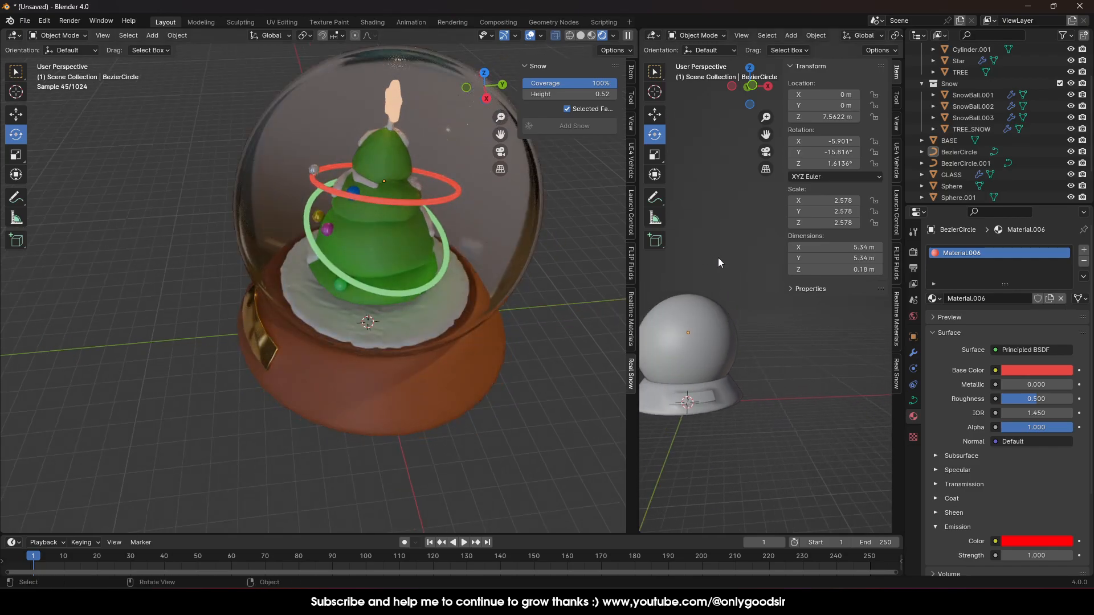
left_click(750, 67)
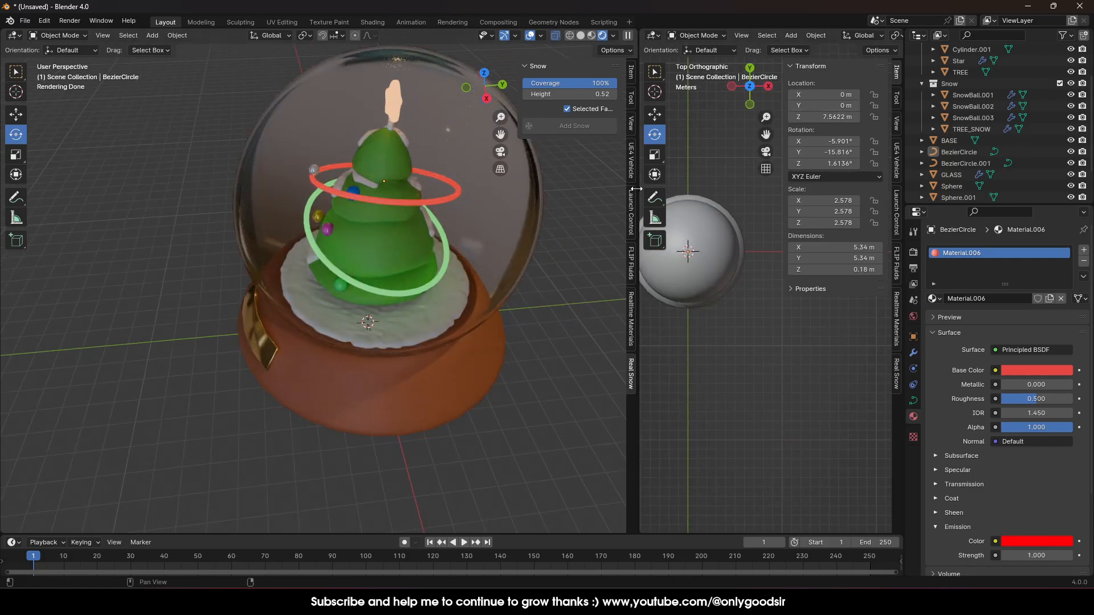
left_click_drag(634, 194, 500, 194)
scroll(770, 29, "down", 3)
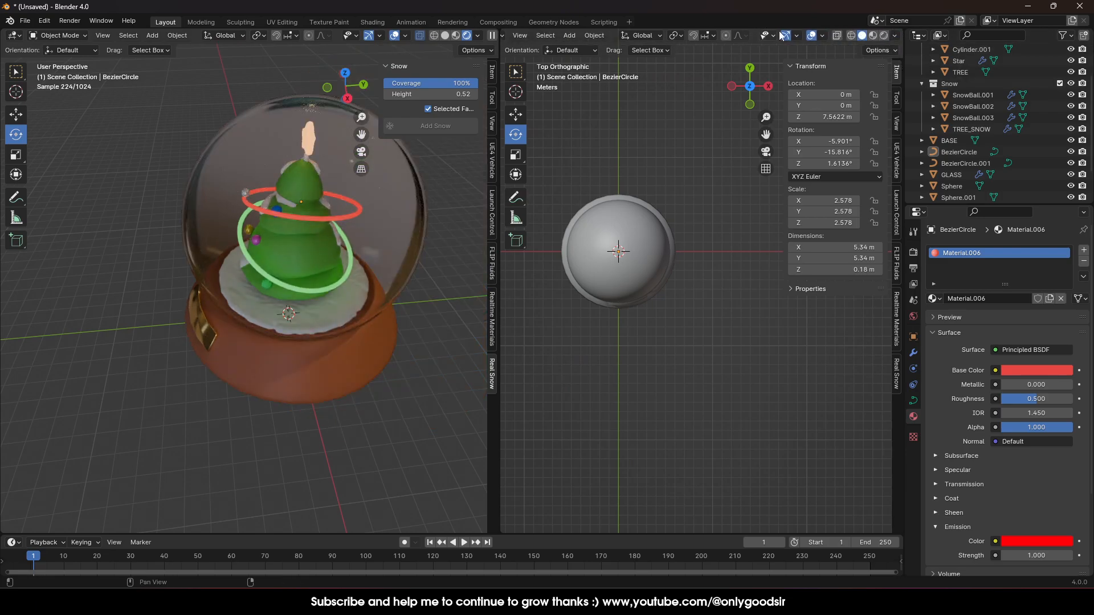
left_click(850, 37)
scroll(542, 286, "up", 5)
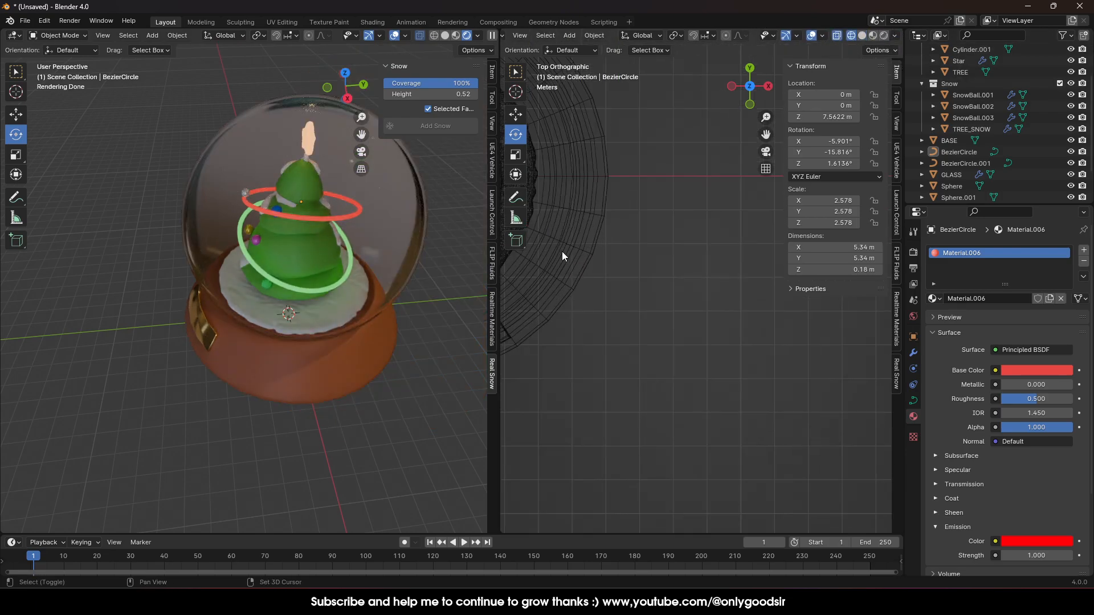
scroll(733, 329, "up", 6)
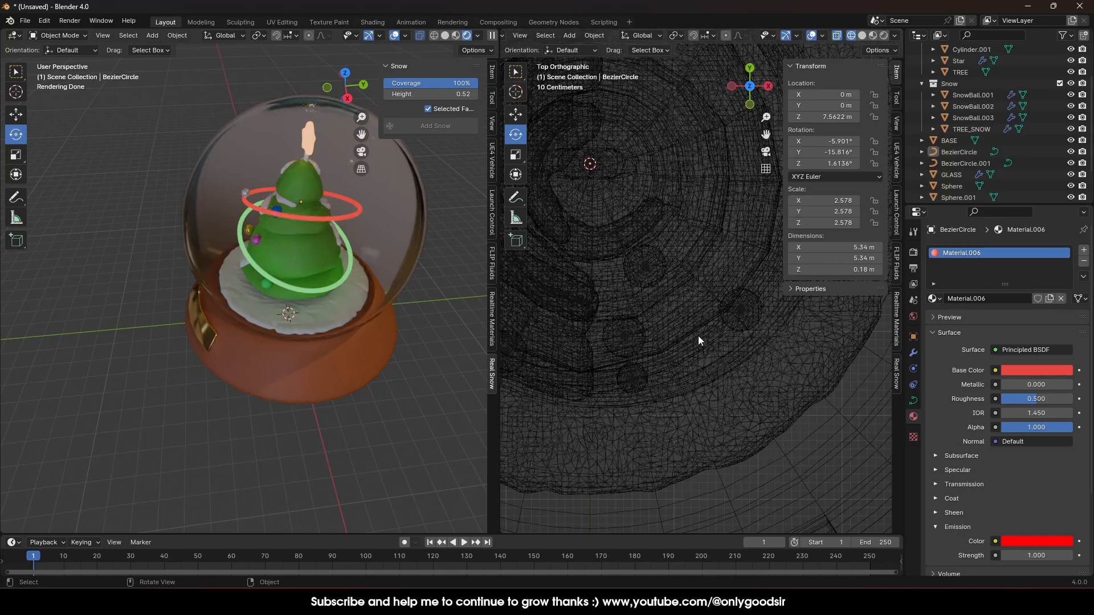
scroll(265, 213, "up", 4)
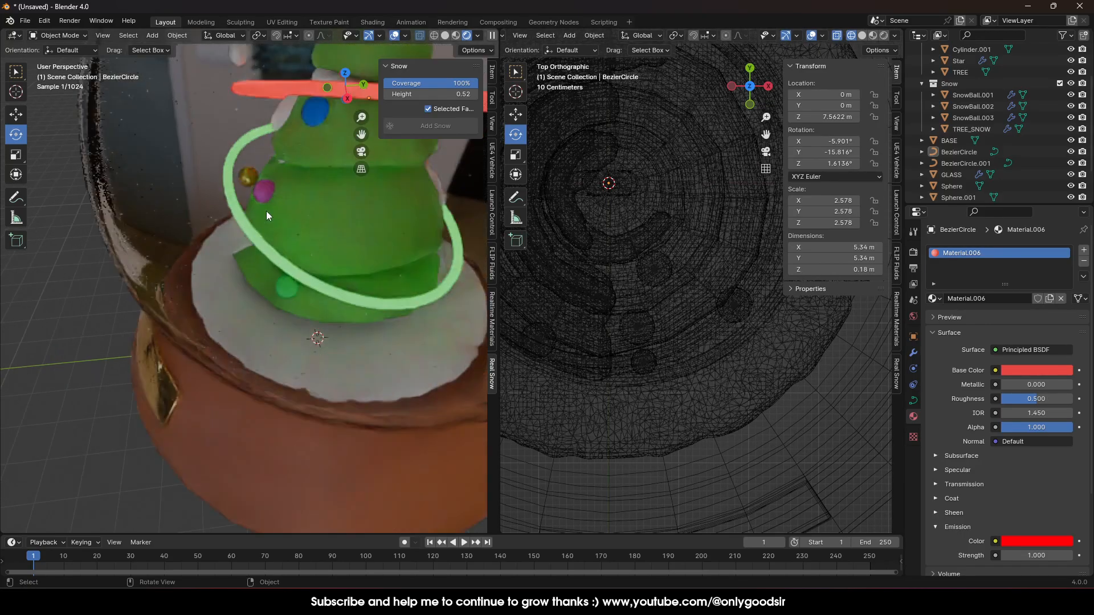
- Move the silver ornament floating beside the red ring about 1.47 m along Y onto the tree
scroll(300, 377, "up", 2)
scroll(290, 364, "up", 8)
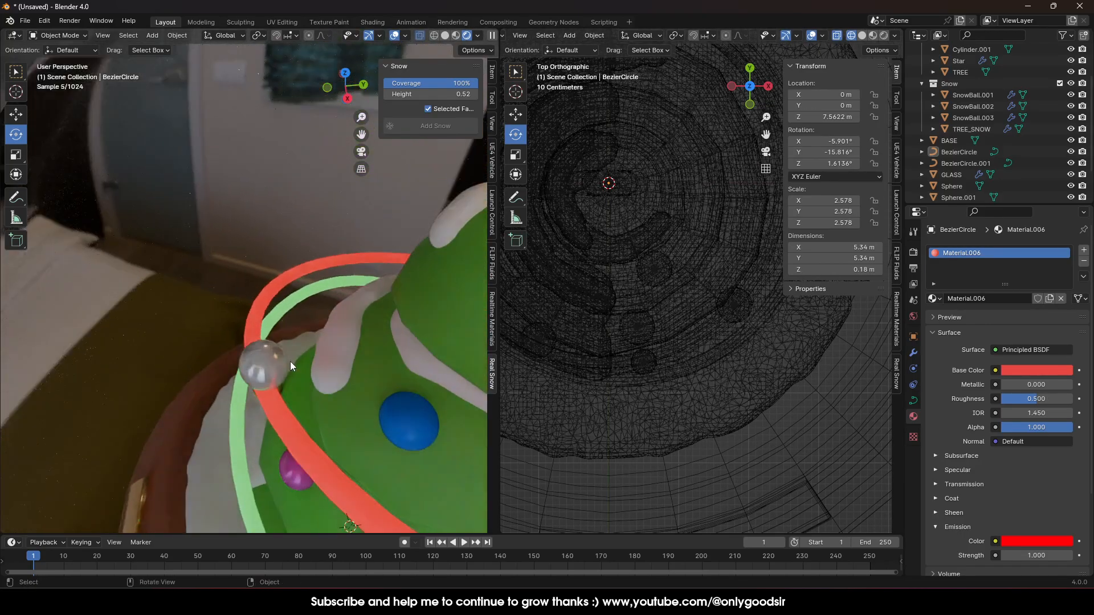
left_click(285, 461)
scroll(411, 398, "down", 5)
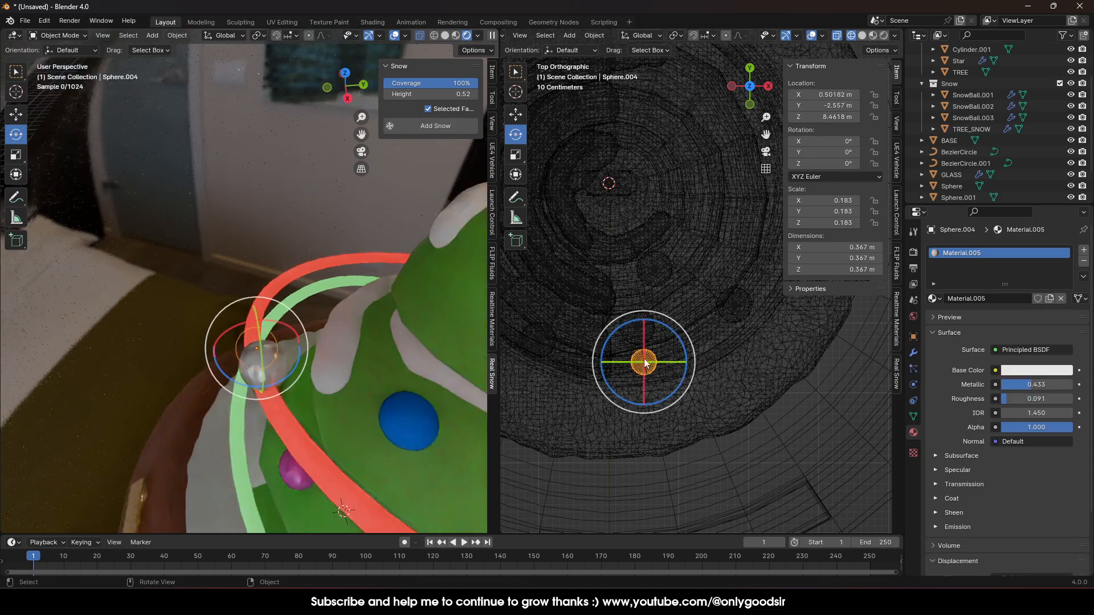
scroll(621, 320, "down", 4)
scroll(691, 281, "down", 5)
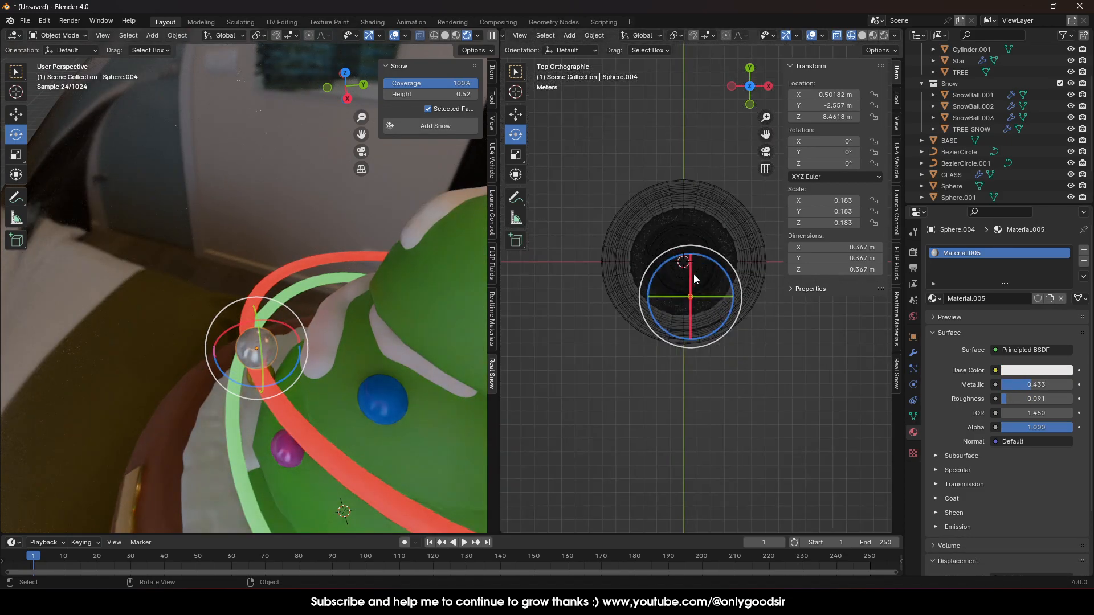
left_click(506, 114)
left_click_drag(693, 260, 690, 232)
middle_click_drag(661, 348, 692, 310)
scroll(320, 290, "down", 6)
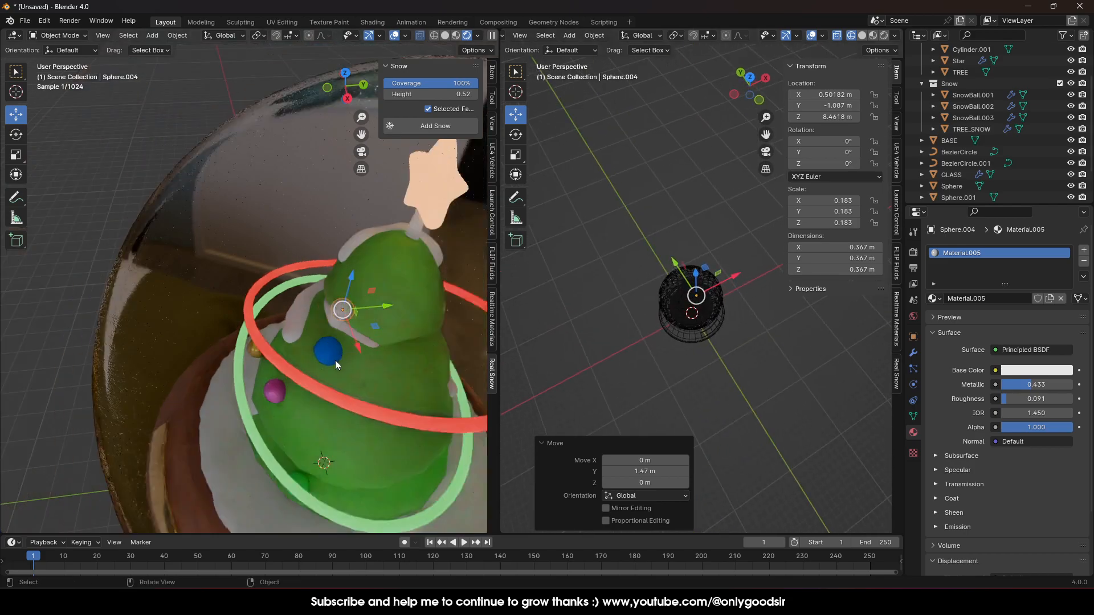
middle_click_drag(303, 381, 422, 280)
left_click(420, 279)
middle_click_drag(377, 360, 354, 317, "shift")
scroll(352, 325, "down", 4)
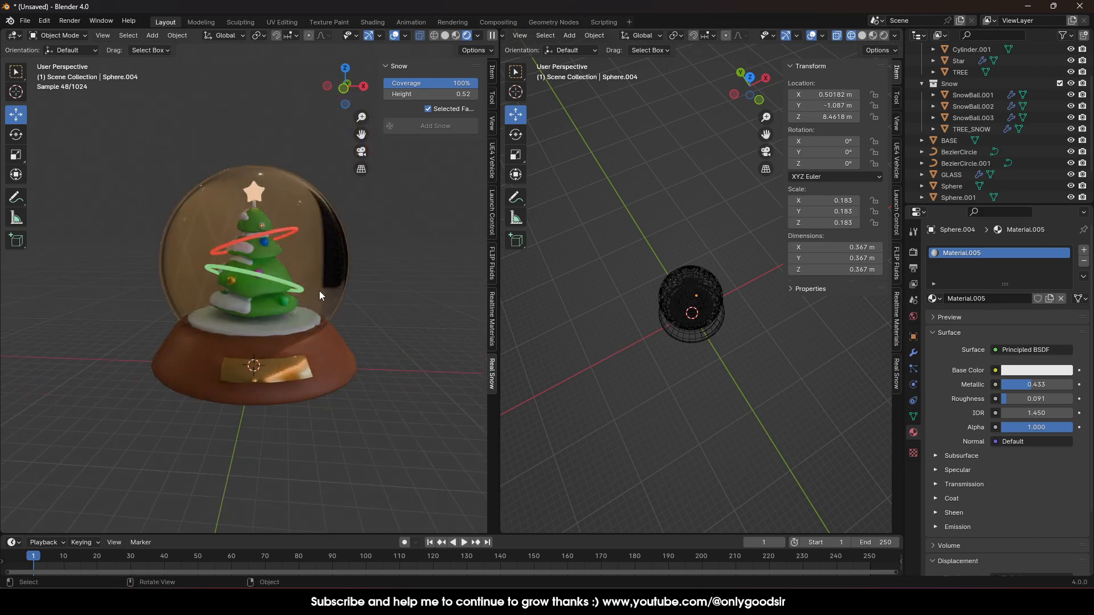
- Select the entire snow globe and raise it about 5.25 m along Z
middle_click_drag(600, 336, 709, 193)
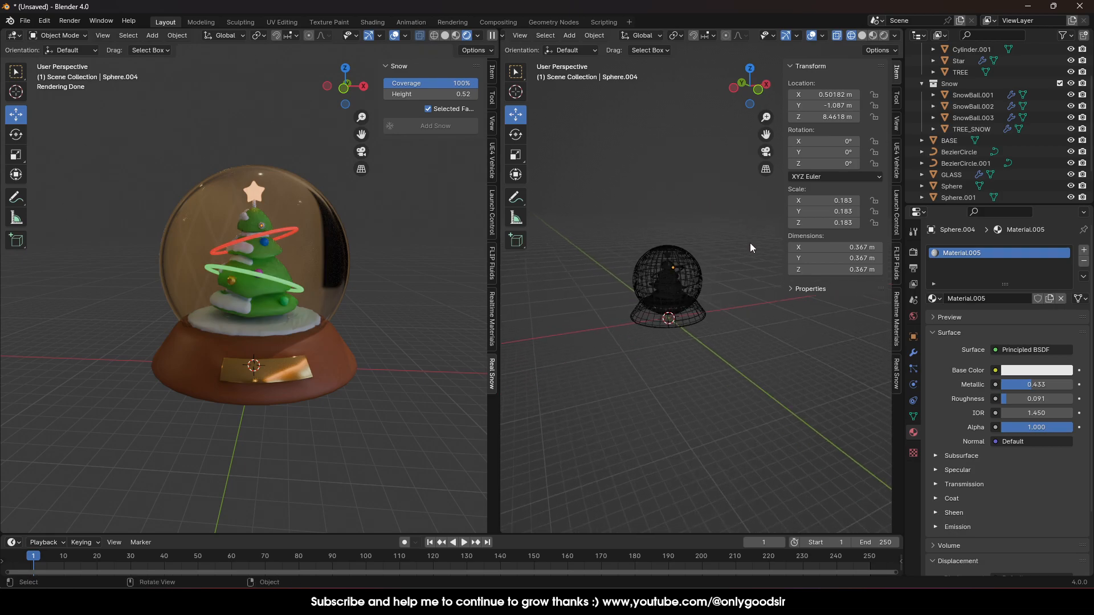
left_click_drag(710, 191, 545, 432)
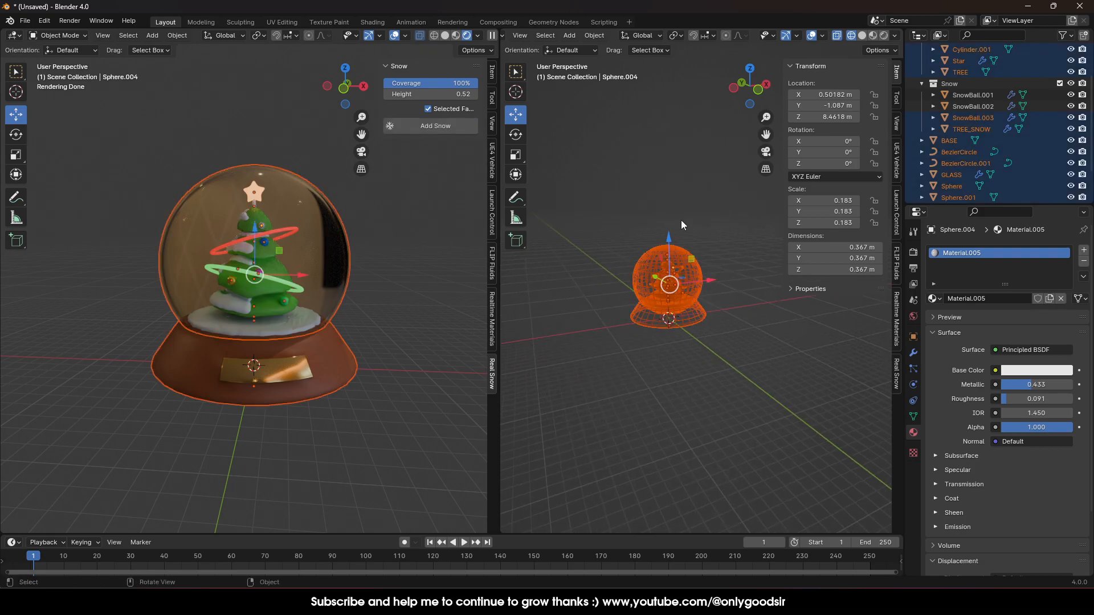
key("g")
key("z")
left_click(634, 197)
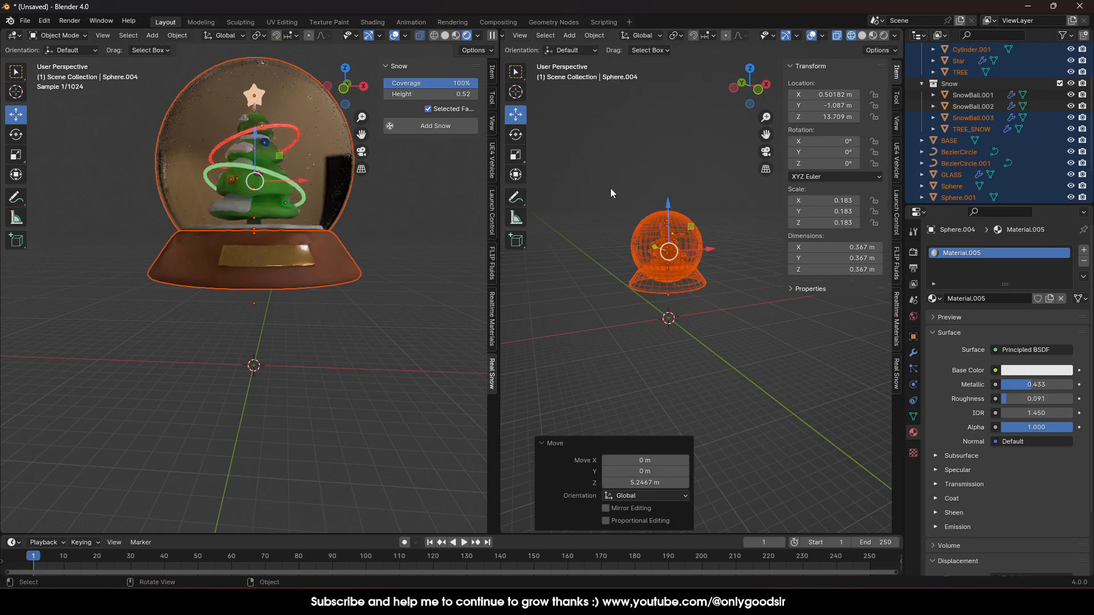
- Tilt the whole snow globe about 10.7° in X and 13.7° in Y, and turn it slightly around the vertical axis
key("shift+space")
key("r")
left_click_drag(634, 259, 758, 344)
left_click(672, 297)
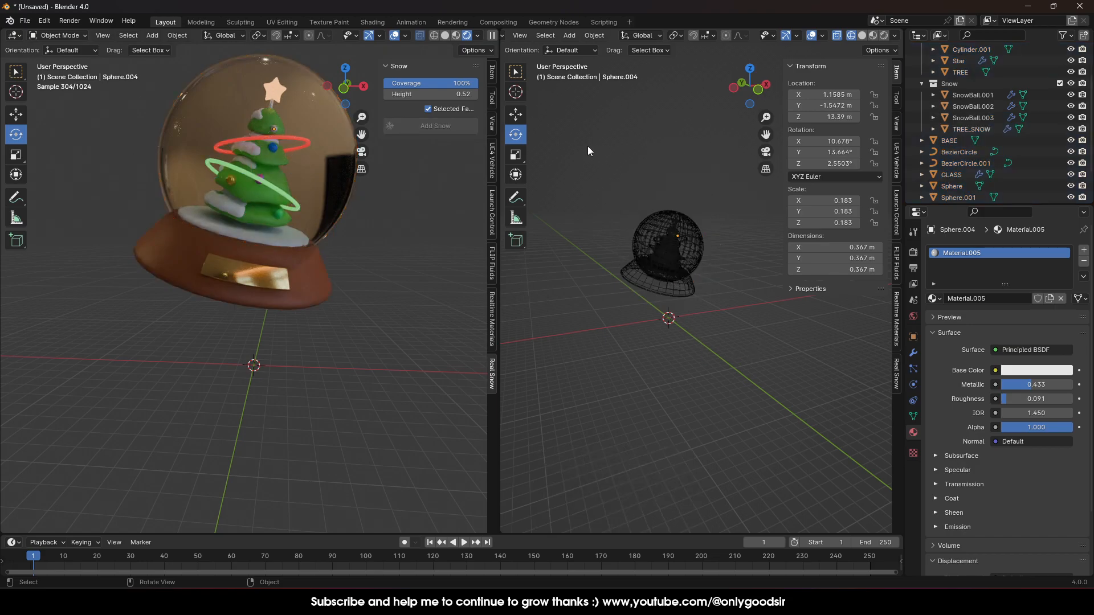
left_click_drag(587, 150, 785, 367)
left_click_drag(652, 256, 664, 255)
left_click(748, 345)
- Add a plane at the origin beneath the globe and scale it up to about 61.2 m per side
scroll(735, 347, "down", 3)
middle_click_drag(719, 333, 634, 128)
left_click(573, 40)
mouse_move(592, 53)
left_click(689, 49)
key("s")
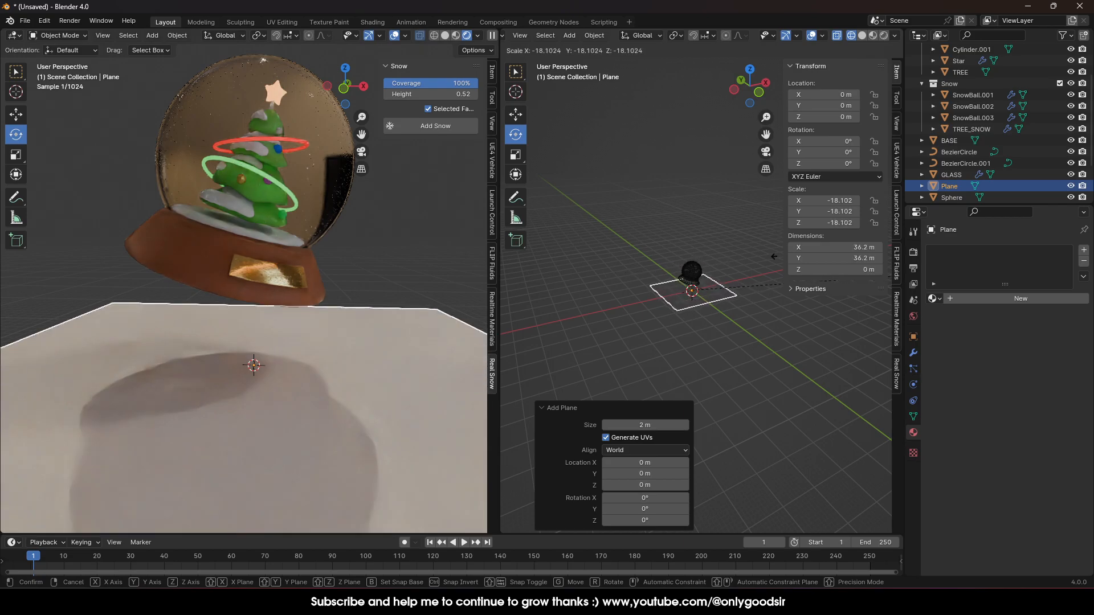
left_click(716, 257)
mouse_move(708, 268)
middle_mouse_down()
mouse_move(771, 275)
mouse_move(717, 281)
middle_mouse_up()
- Extrude the plane's edge behind the globe and raise it about 55 m along Z to form a backdrop wall
key("Tab")
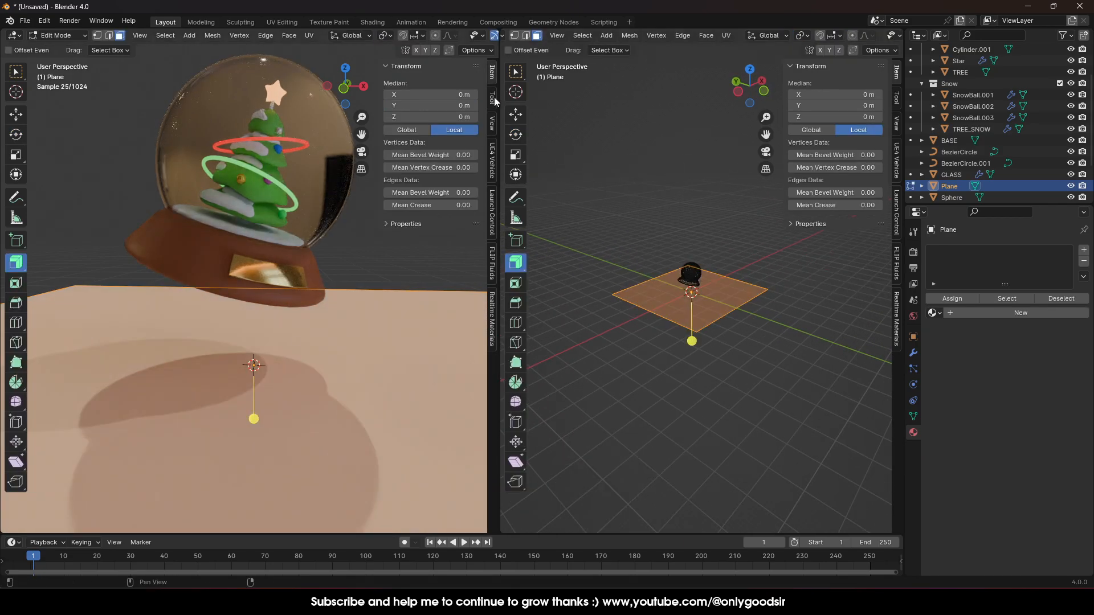
left_click(516, 114)
key("alt+a")
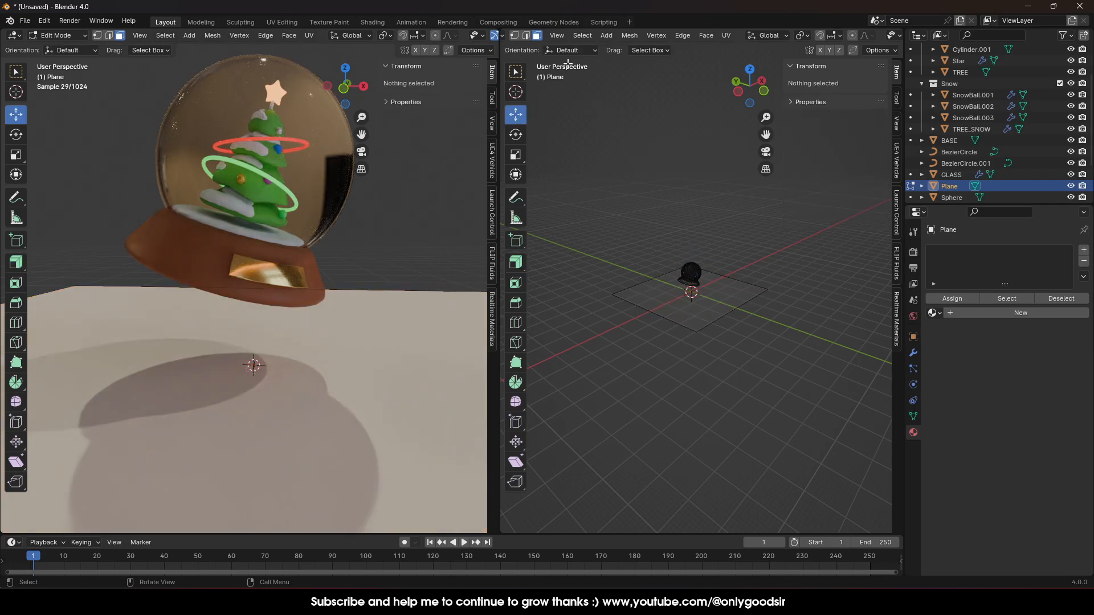
left_click(661, 297)
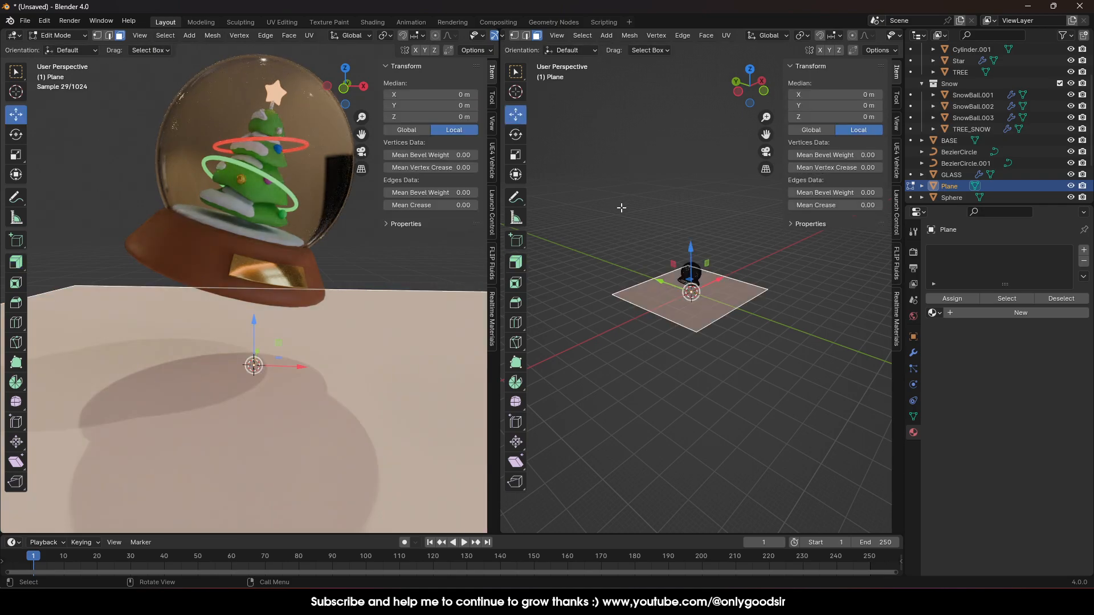
key("Tab")
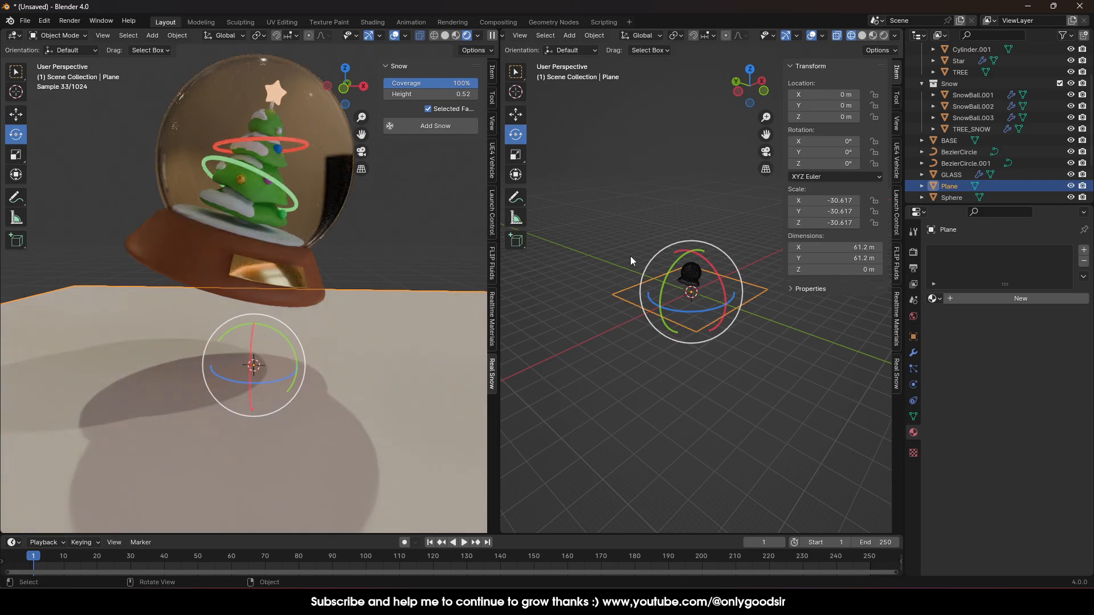
key("Tab")
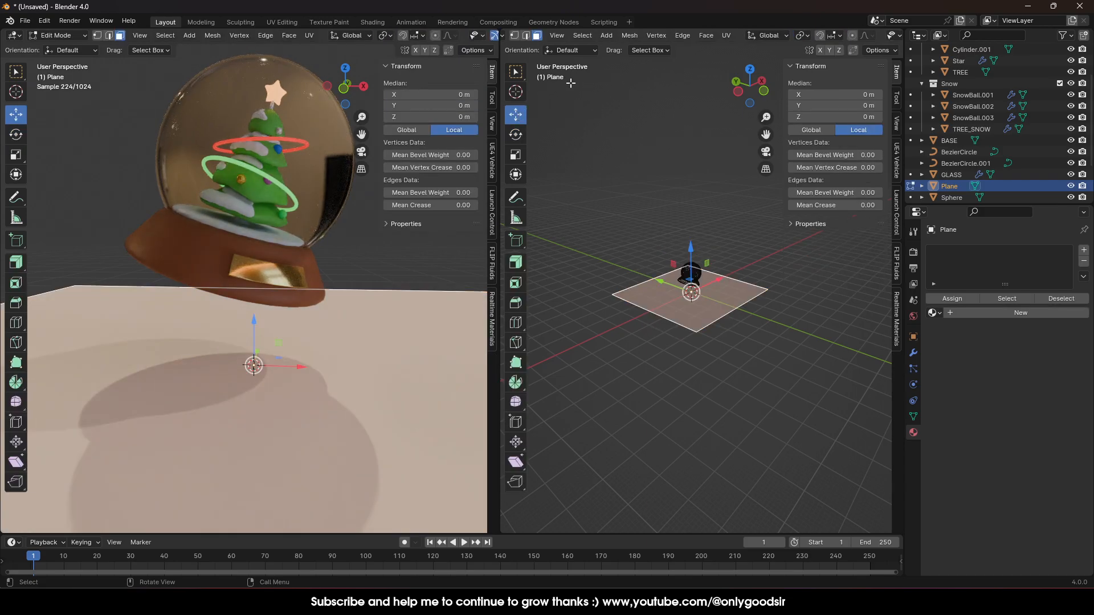
left_click(525, 35)
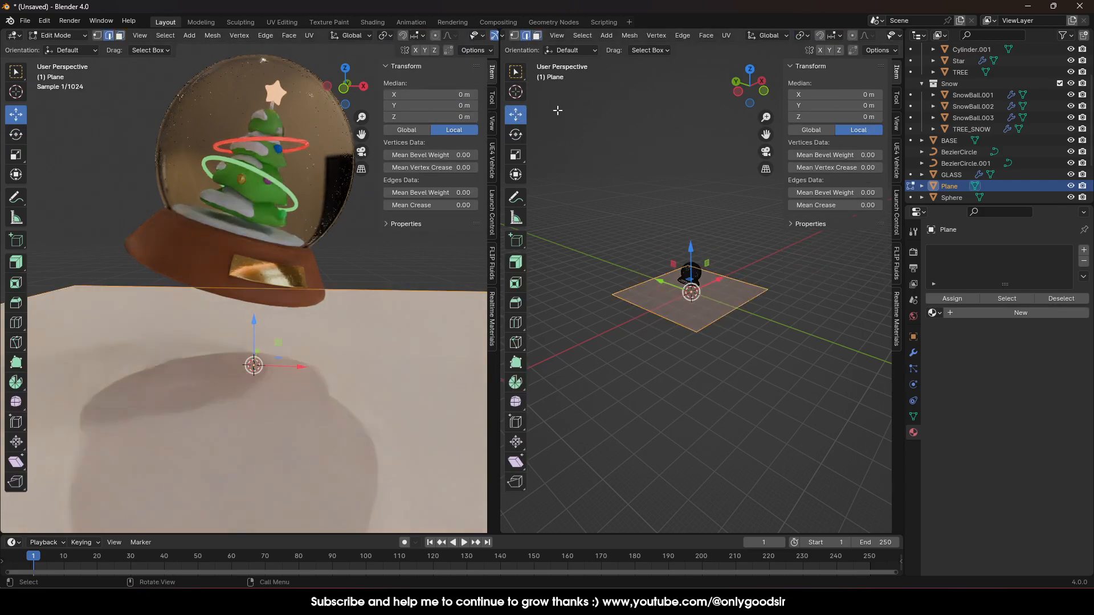
left_click(651, 280)
key("e")
right_click(653, 247)
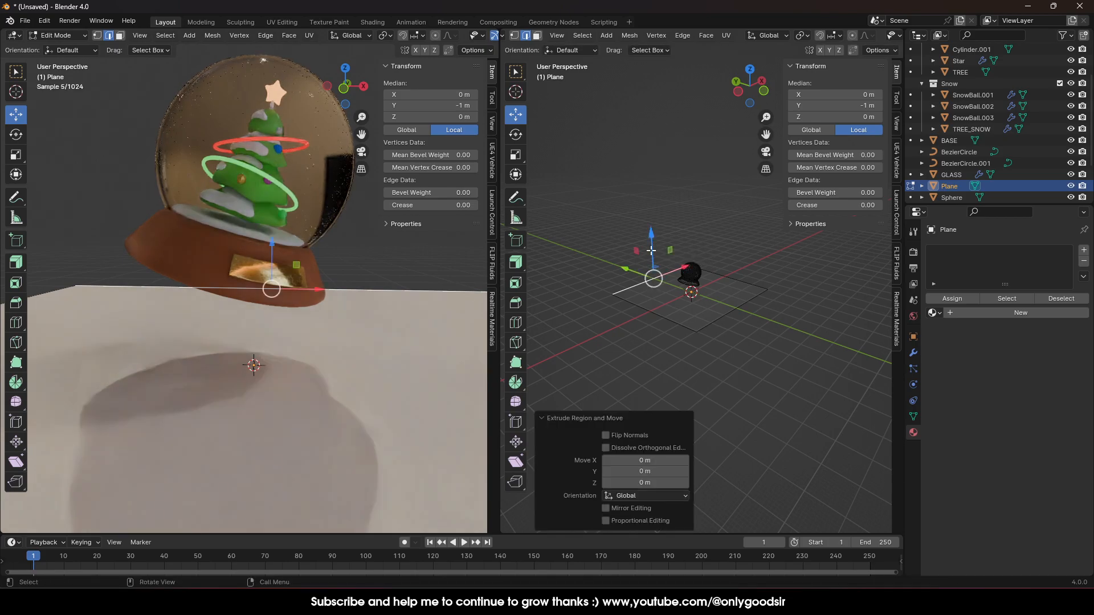
left_click_drag(653, 242, 657, 148)
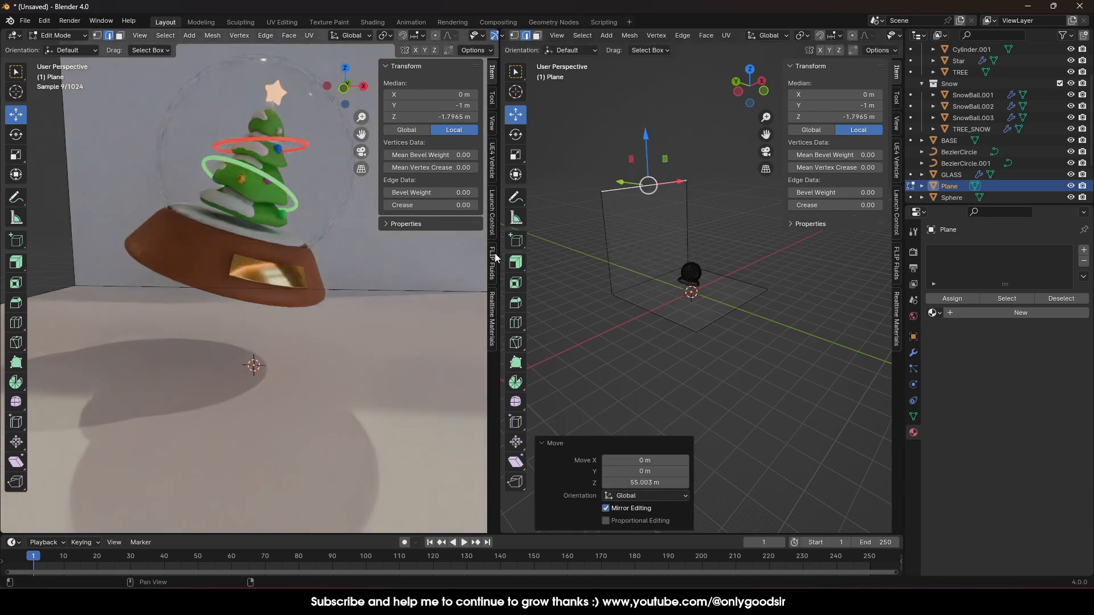
- Widen the wireframe viewport and lower the backdrop wall's top edge by about 5.8 m
left_click_drag(500, 250, 296, 250)
scroll(572, 320, "up", 5)
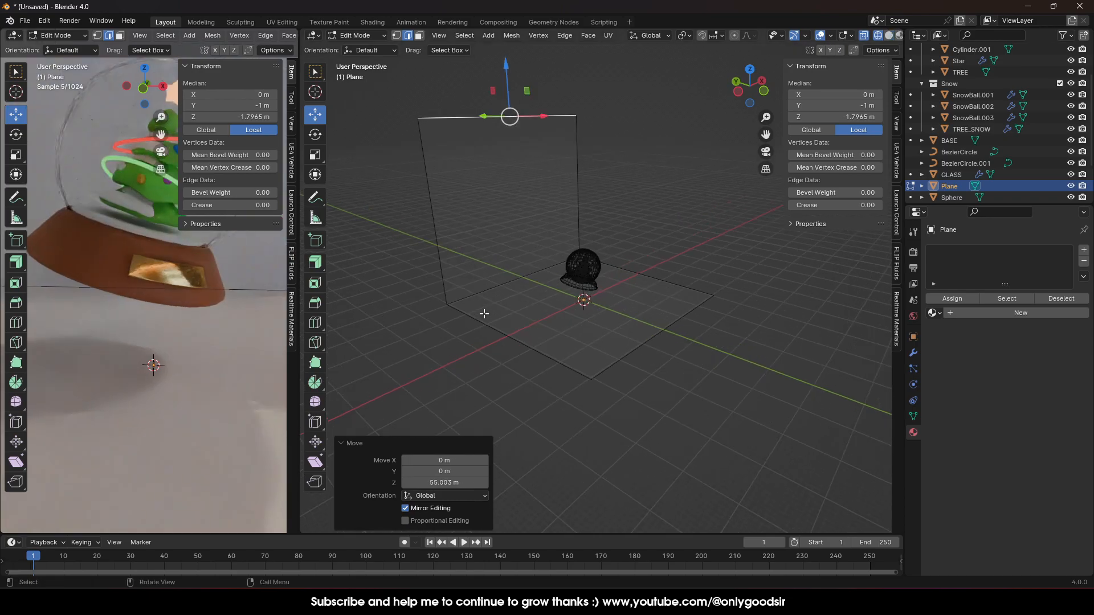
middle_click_drag(545, 296, 562, 280)
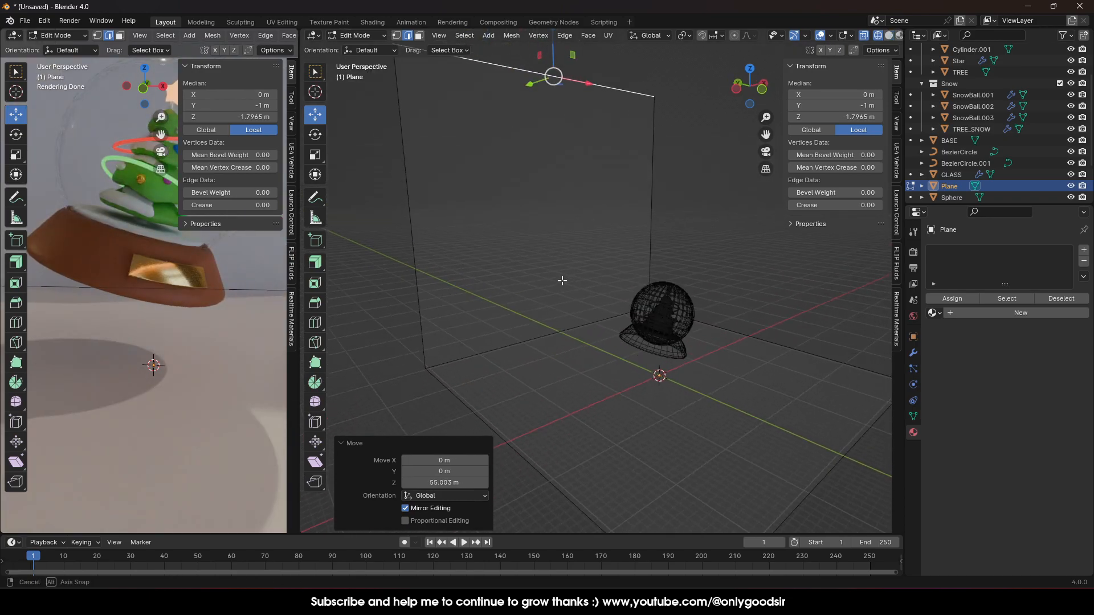
scroll(552, 168, "down", 2)
left_click_drag(570, 86, 569, 109)
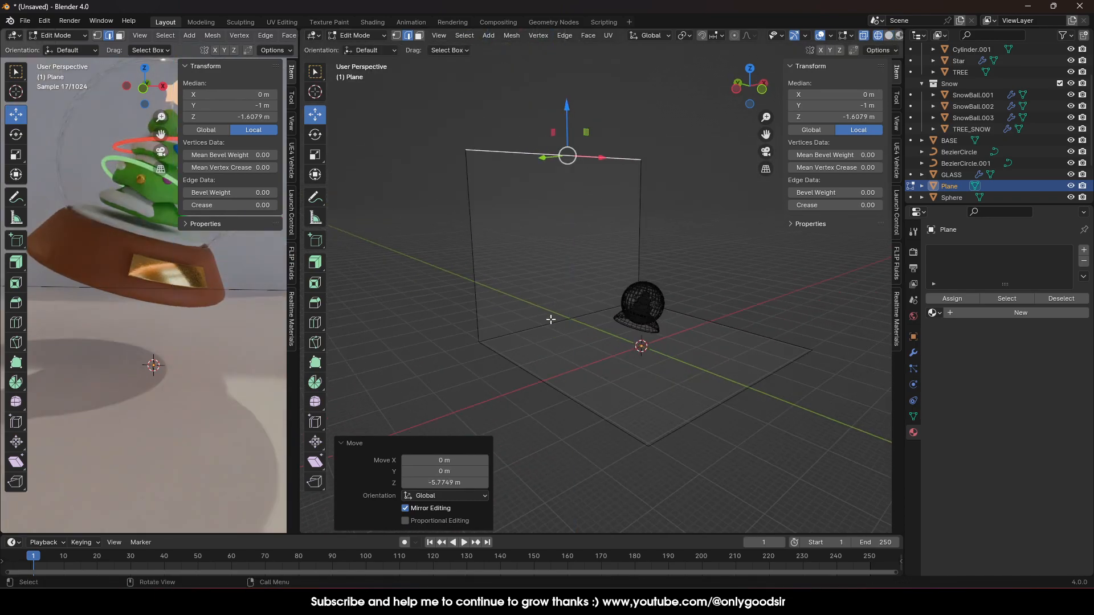
- Bevel the edge between the backdrop's floor and wall with a 0.375 m width and extra segments for a smooth curve
left_click(547, 326)
right_click(547, 327)
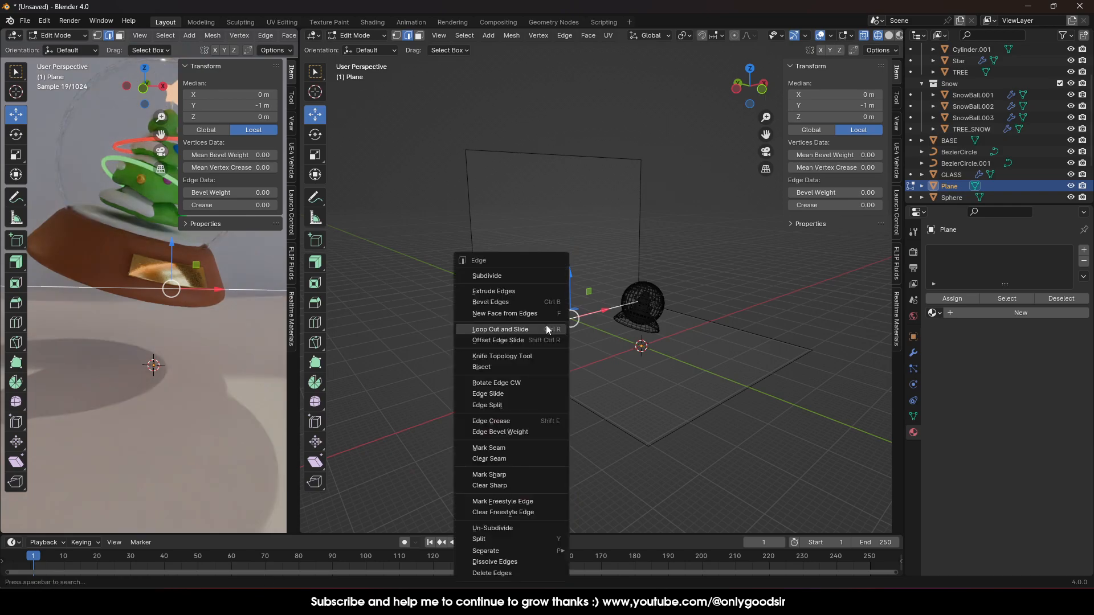
left_click(502, 303)
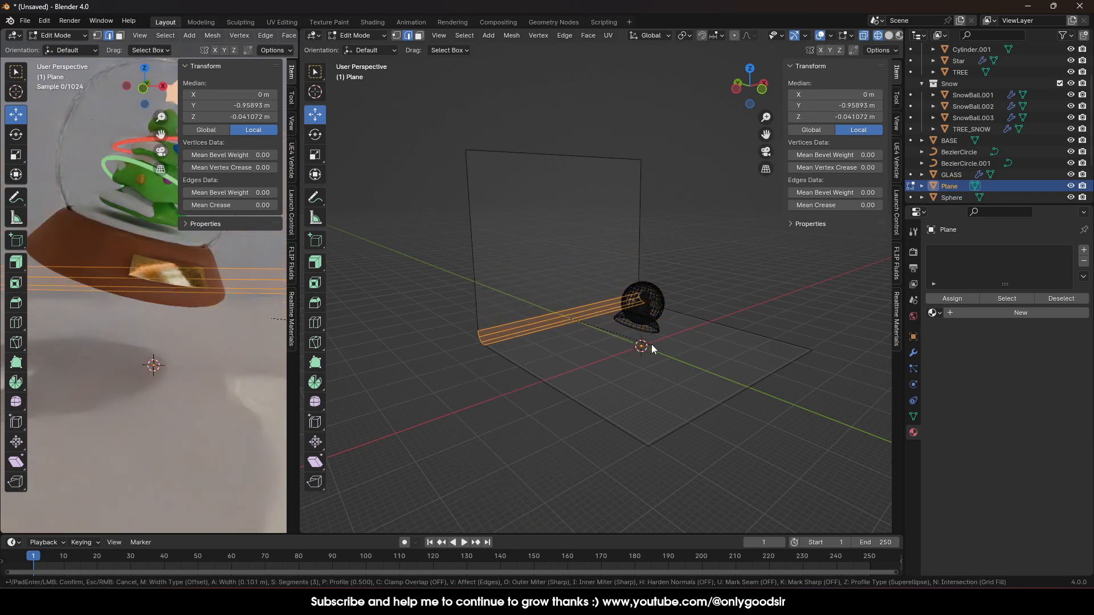
left_click(675, 349)
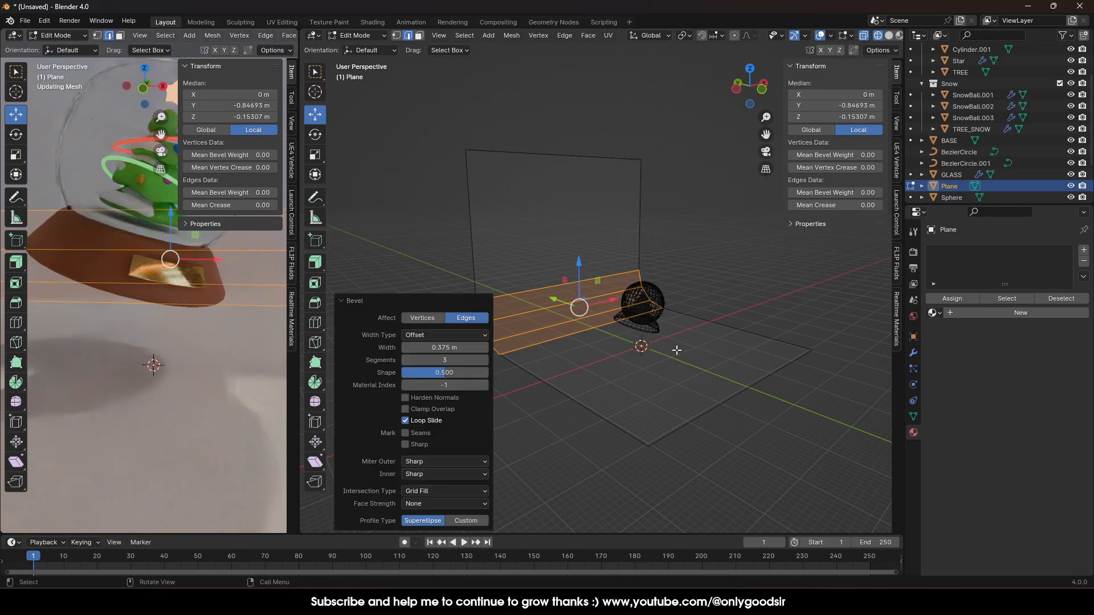
left_click(485, 360)
left_click(486, 360)
left_click(485, 360)
left_click(485, 360)
- Shade the backdrop smooth and scale it up by a factor of about 1.858
key("Tab")
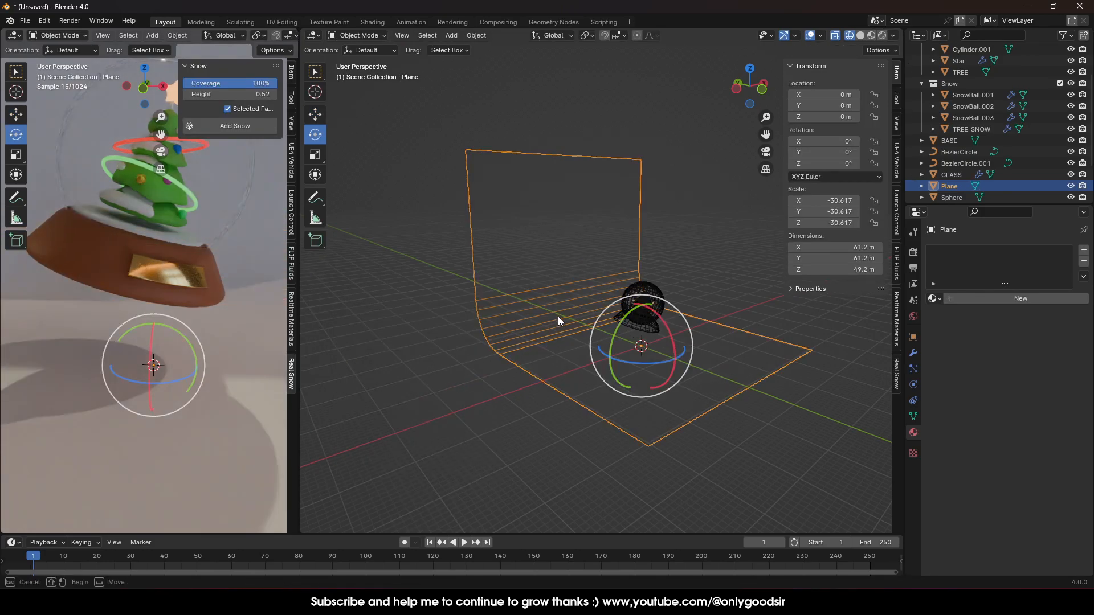
right_click(542, 313)
left_click(528, 316)
key("s")
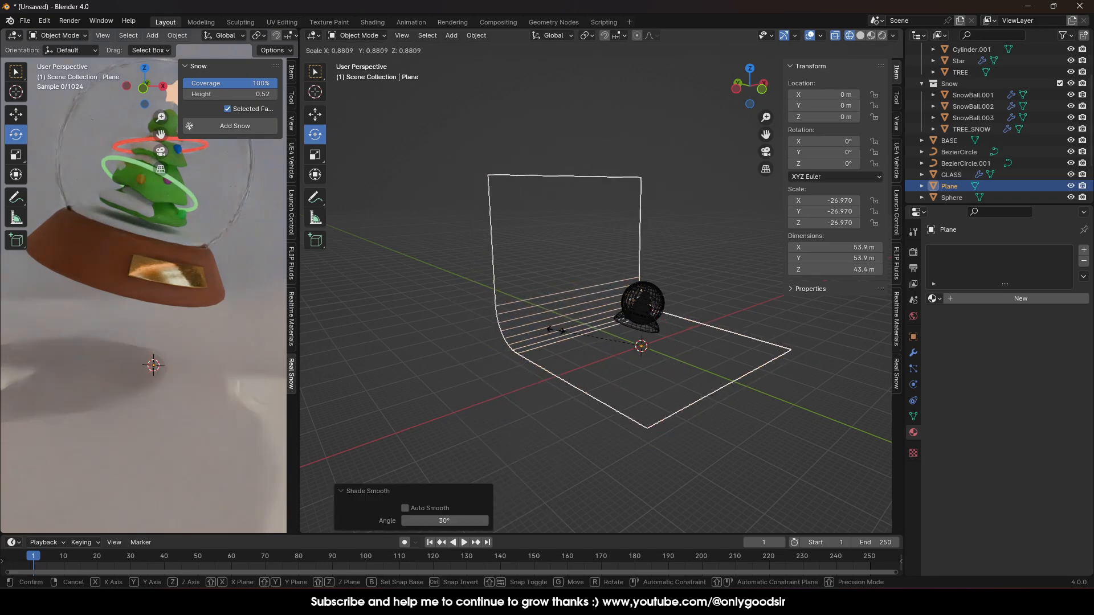
left_click(458, 329)
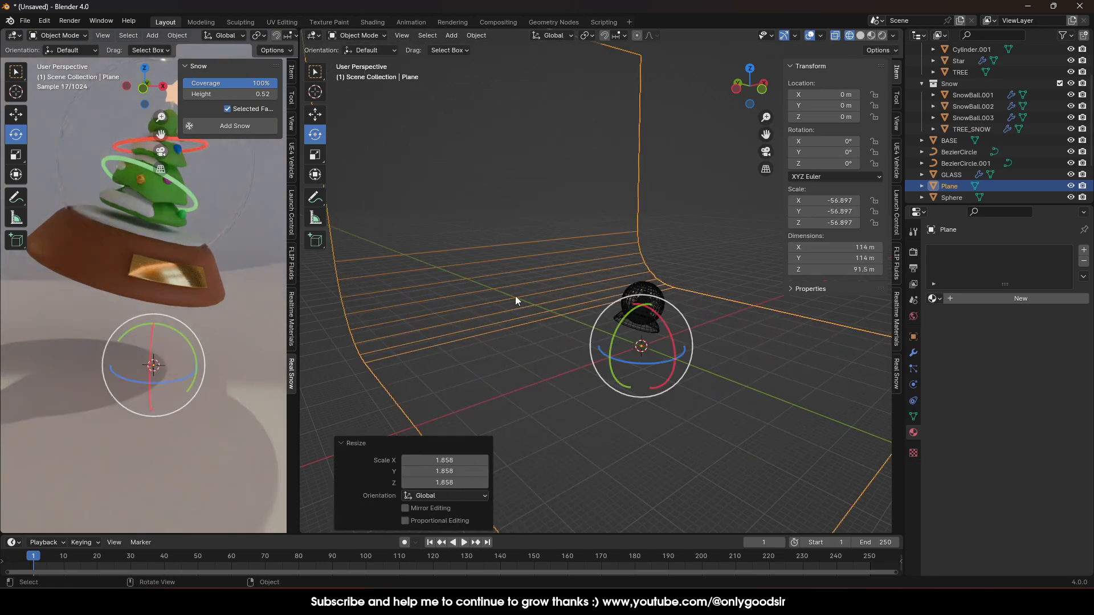
- Lower the backdrop about 10.7 m along Z and widen the rendered viewport
scroll(592, 351, "down", 4)
middle_click_drag(592, 351, 610, 350)
left_click(316, 114)
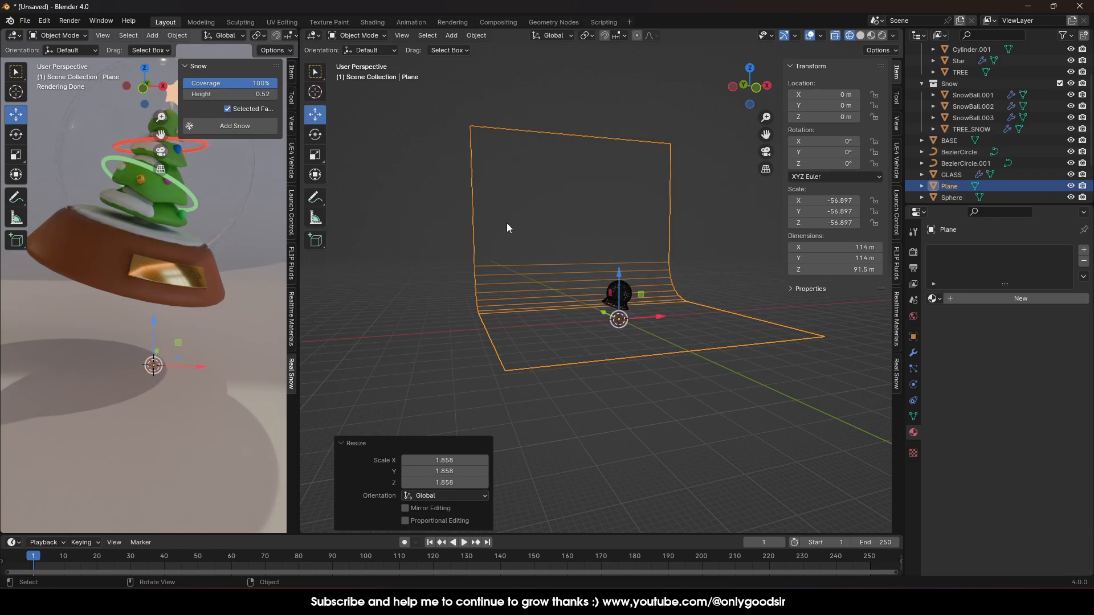
left_click_drag(612, 274, 625, 294)
left_click_drag(306, 273, 544, 291)
scroll(379, 314, "down", 4)
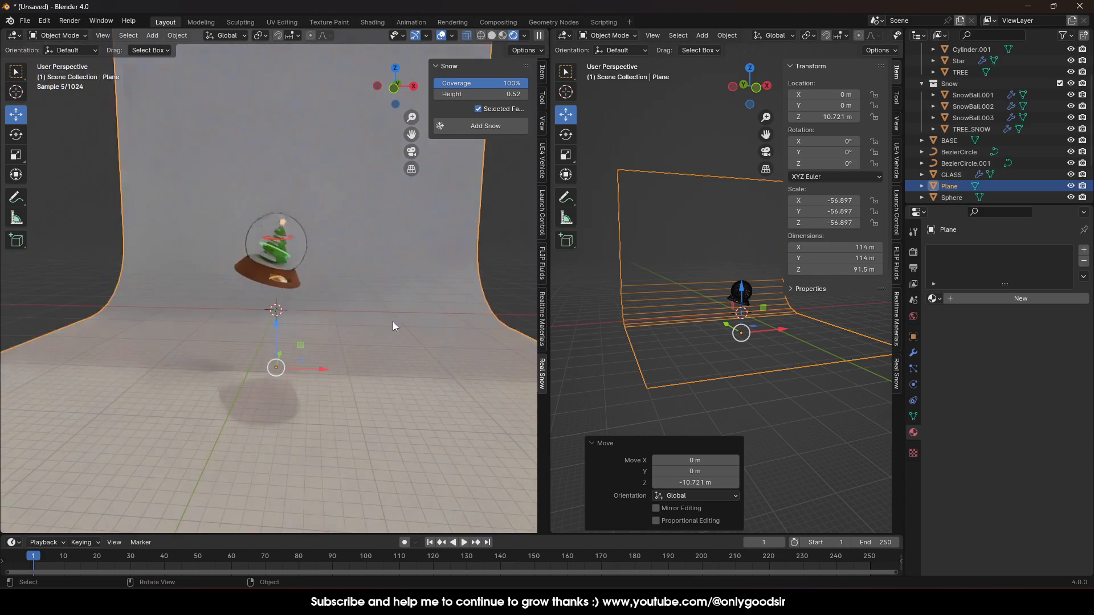
- Widen the backdrop by scaling it by a factor of about 1.55 along X
left_click(568, 154)
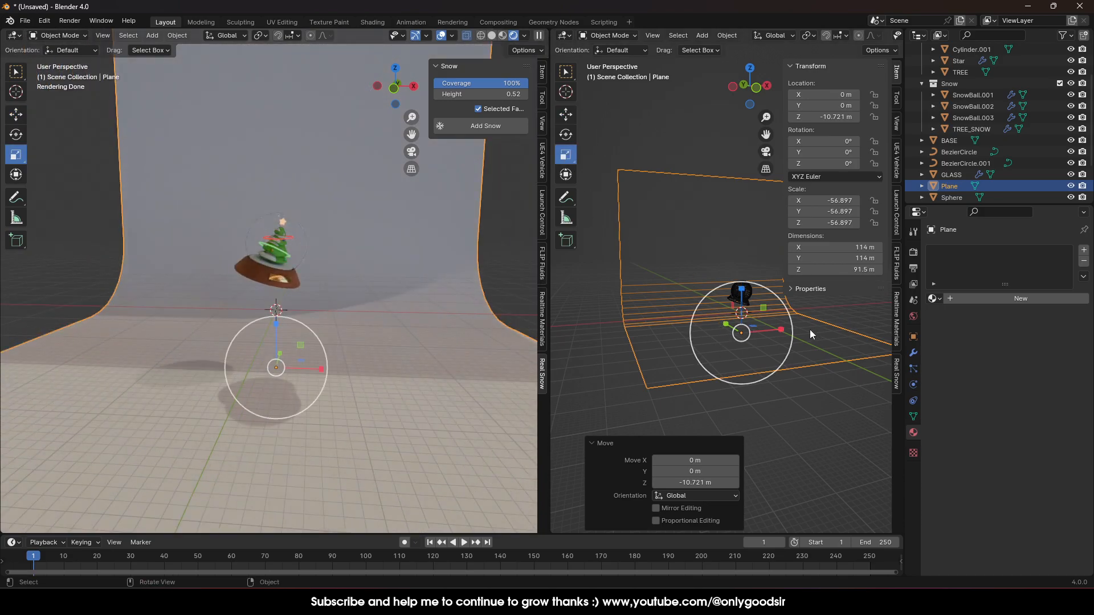
left_click_drag(780, 330, 802, 313)
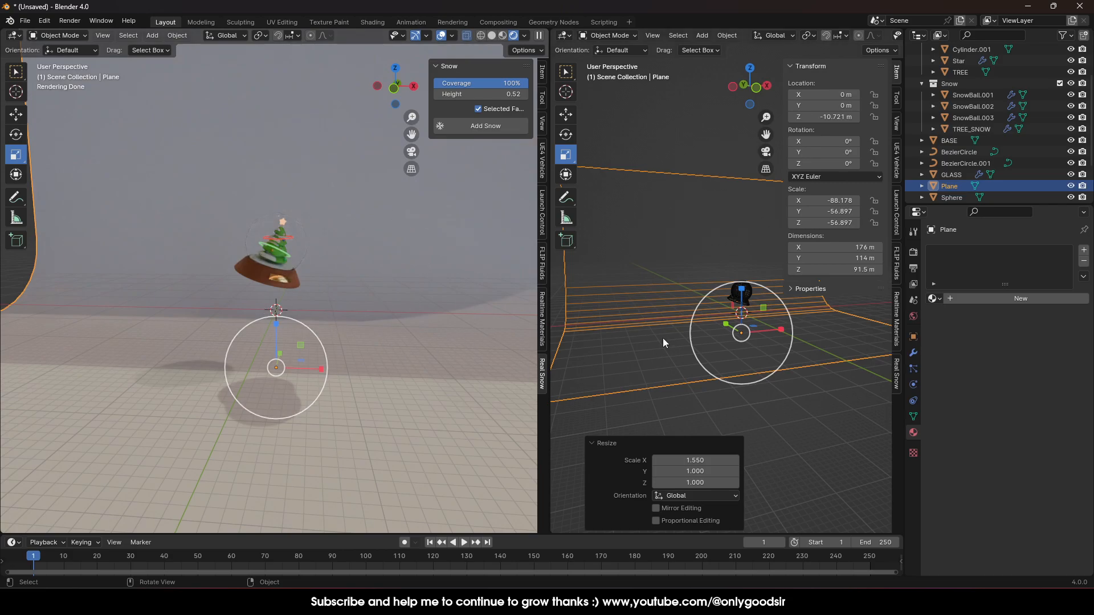
middle_click_drag(241, 280, 365, 240)
scroll(274, 298, "up", 7)
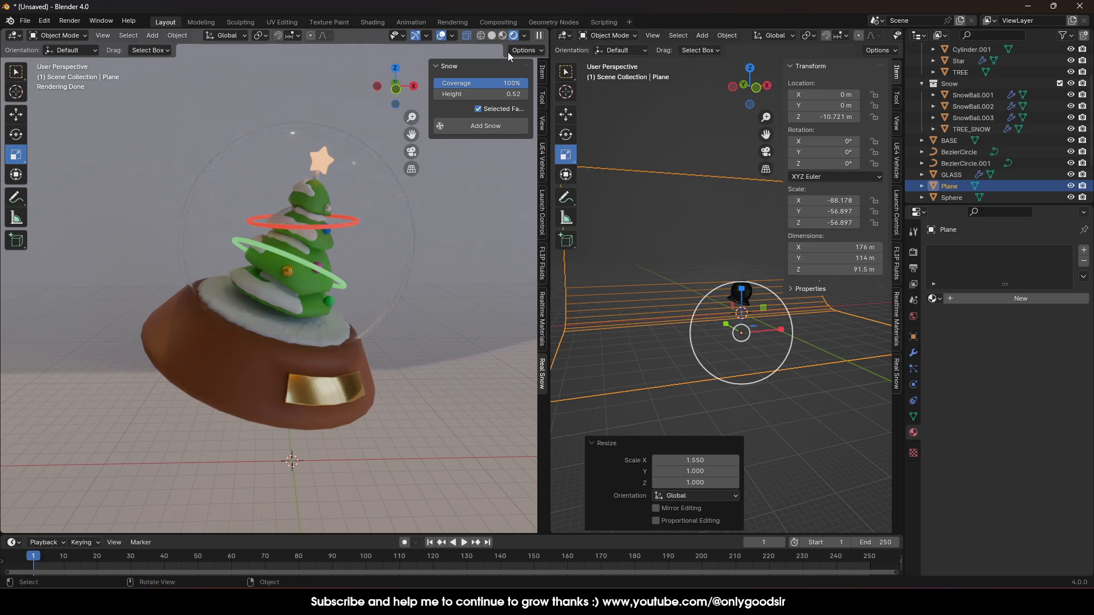
- Rotate the environment lighting of the rendered viewport in its shading options
left_click(524, 35)
mouse_move(498, 209)
left_mouse_down()
mouse_move(516, 209)
mouse_move(476, 209)
mouse_move(531, 196)
left_mouse_up()
scroll(357, 315, "down", 3)
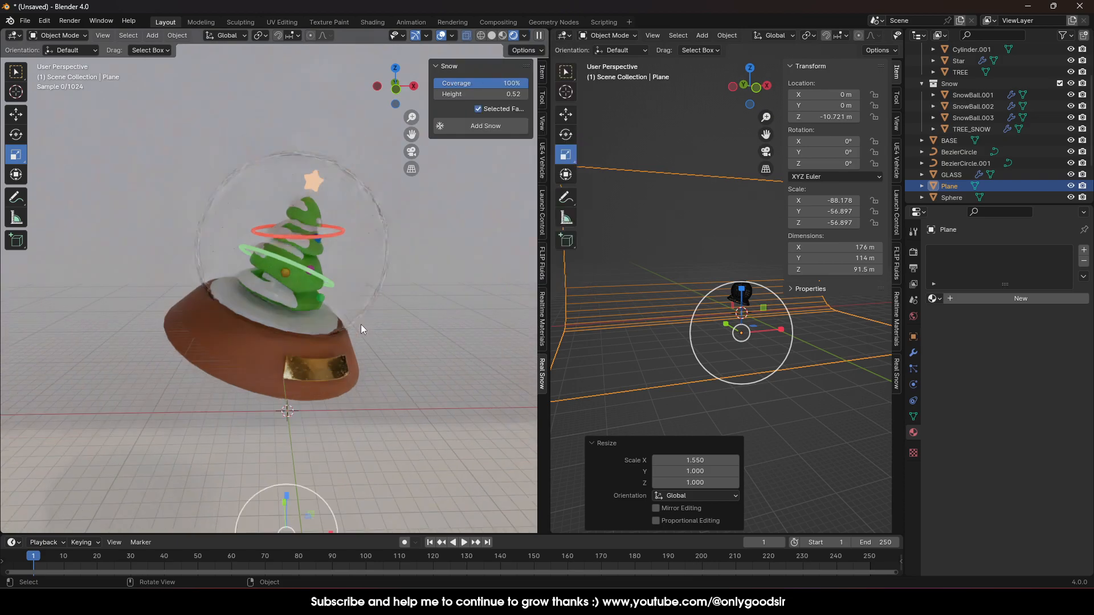
scroll(372, 318, "up", 2)
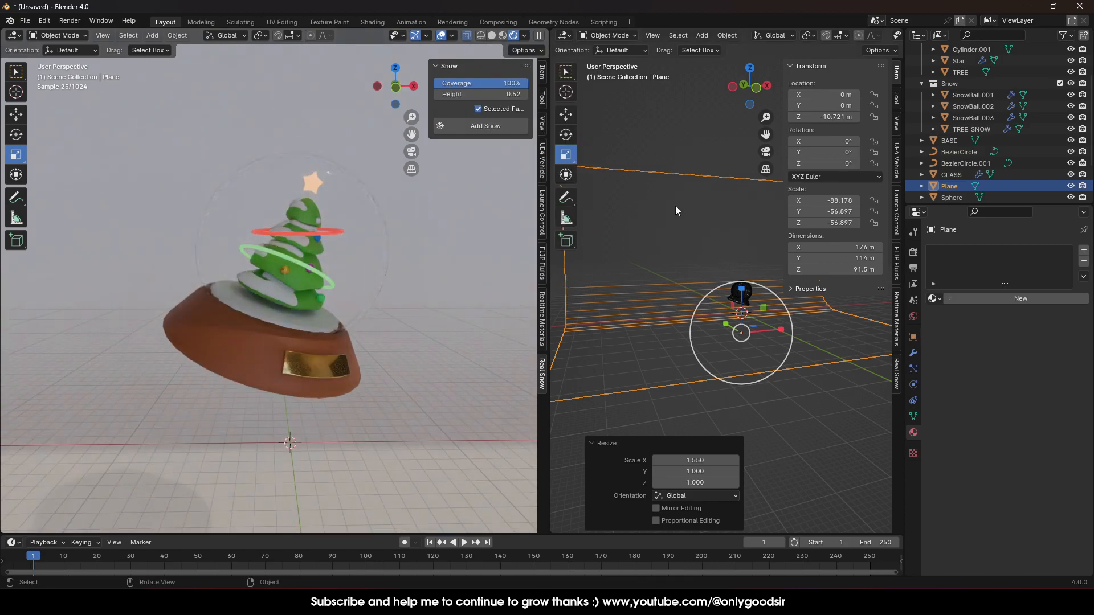
- Create a material named BACKDROP on the backdrop with a blue base color and a roughness of about 0.303
left_click(715, 167)
left_click(716, 182)
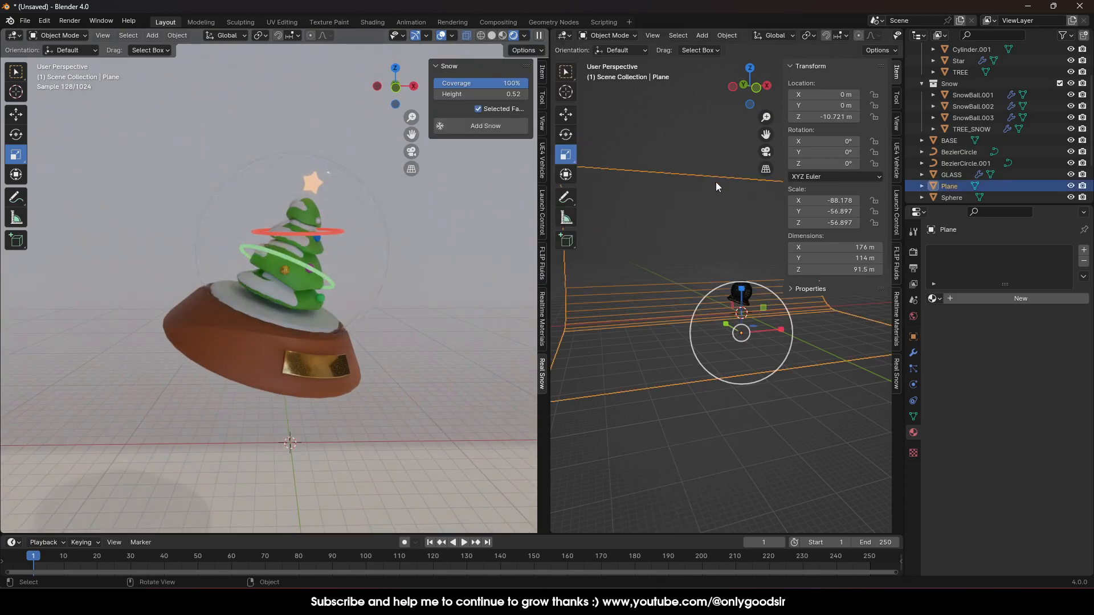
left_click(994, 301)
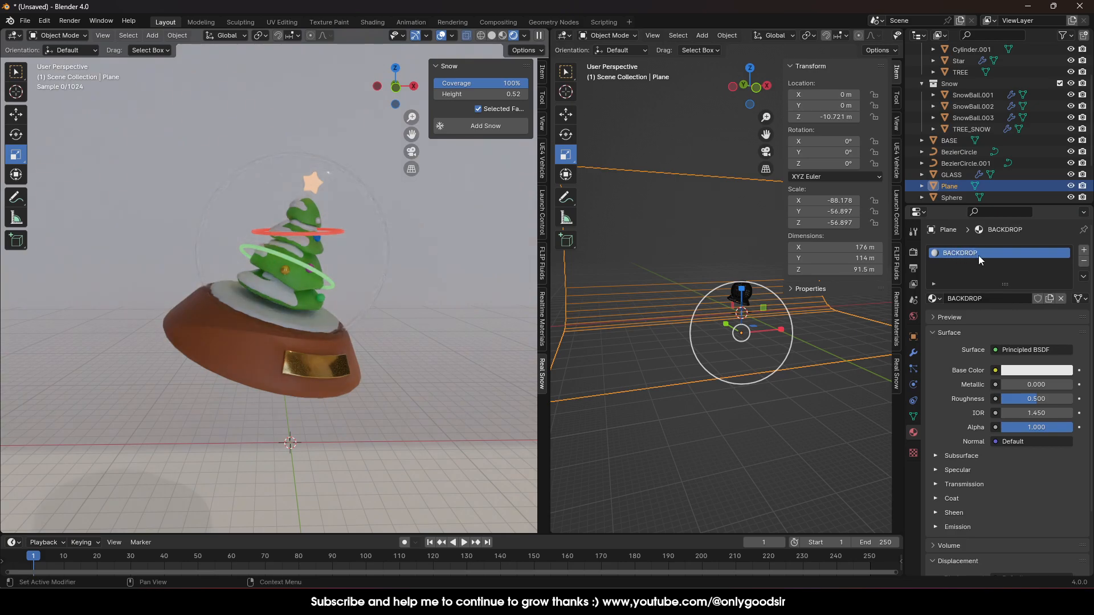
left_click(1025, 370)
mouse_move(1000, 266)
left_mouse_down()
mouse_move(1034, 267)
mouse_move(1040, 256)
mouse_move(1027, 209)
left_mouse_up()
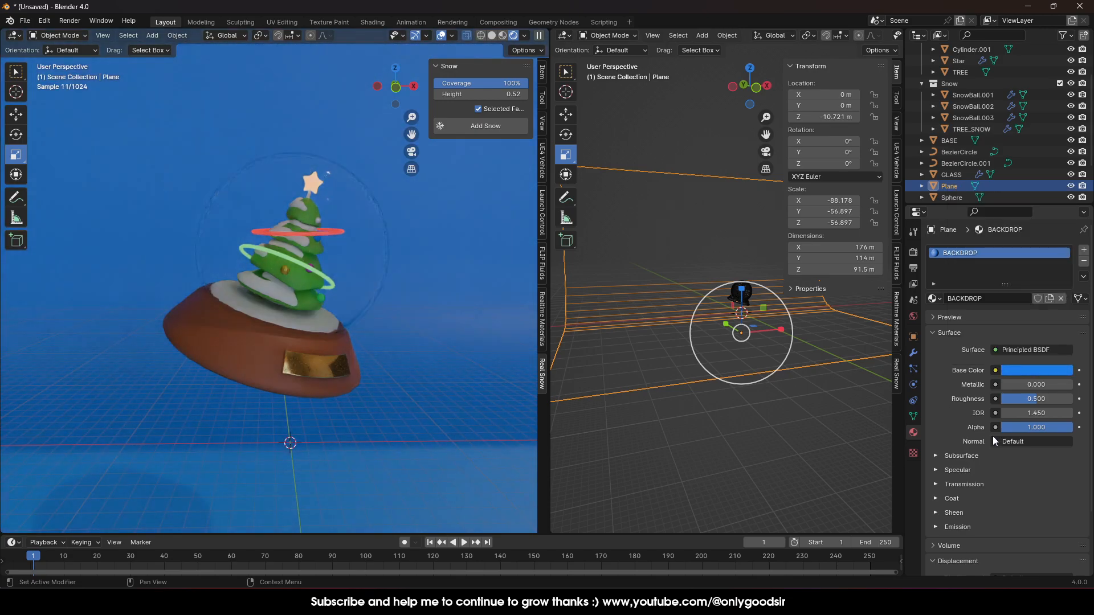
mouse_move(1029, 396)
left_mouse_down()
mouse_move(1004, 396)
mouse_move(1012, 407)
left_mouse_up()
left_click(704, 225)
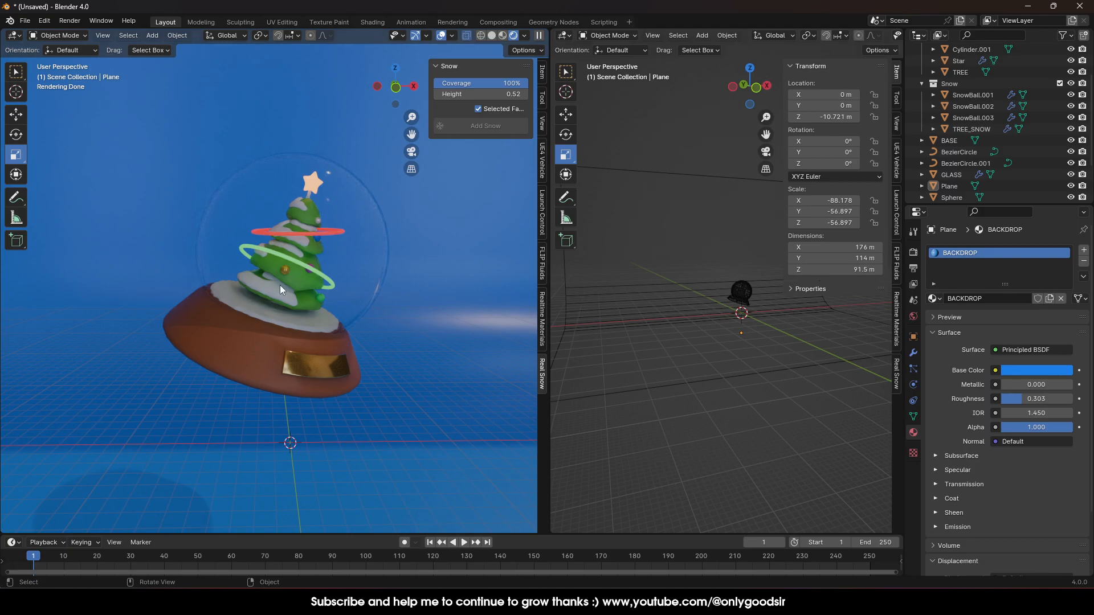
- Split the wireframe viewport horizontally and turn the upper area into an Asset Browser
middle_click_drag(662, 329, 720, 347)
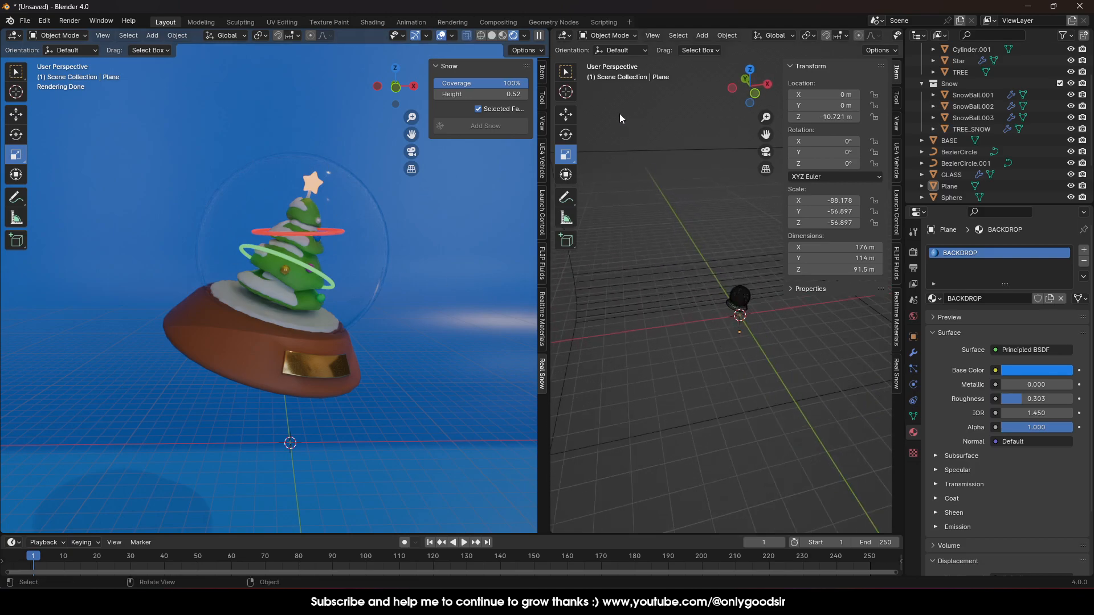
right_click(617, 28)
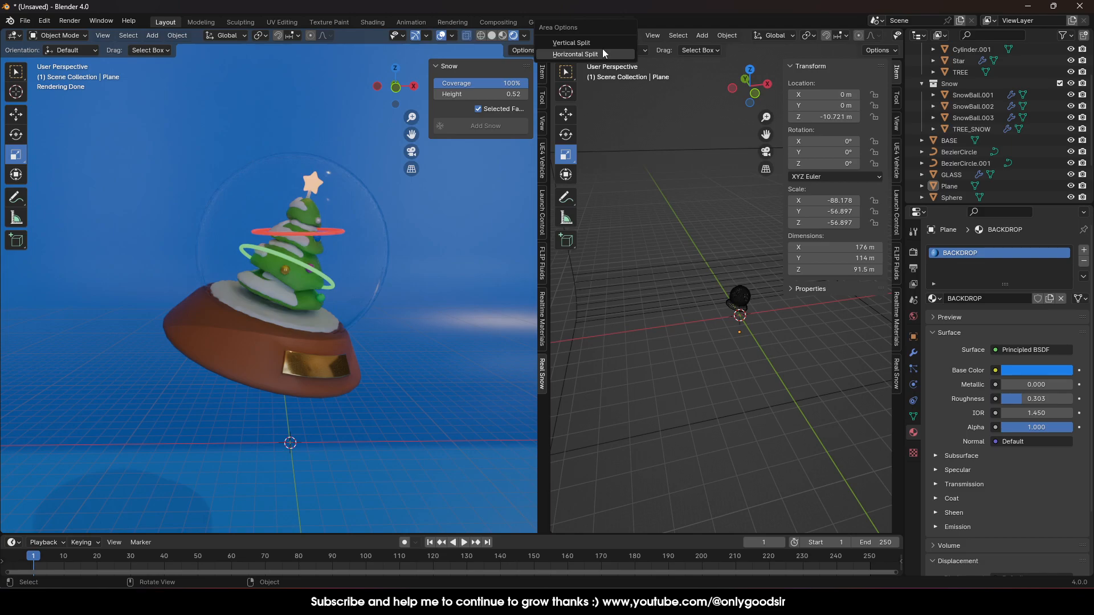
left_click(603, 52)
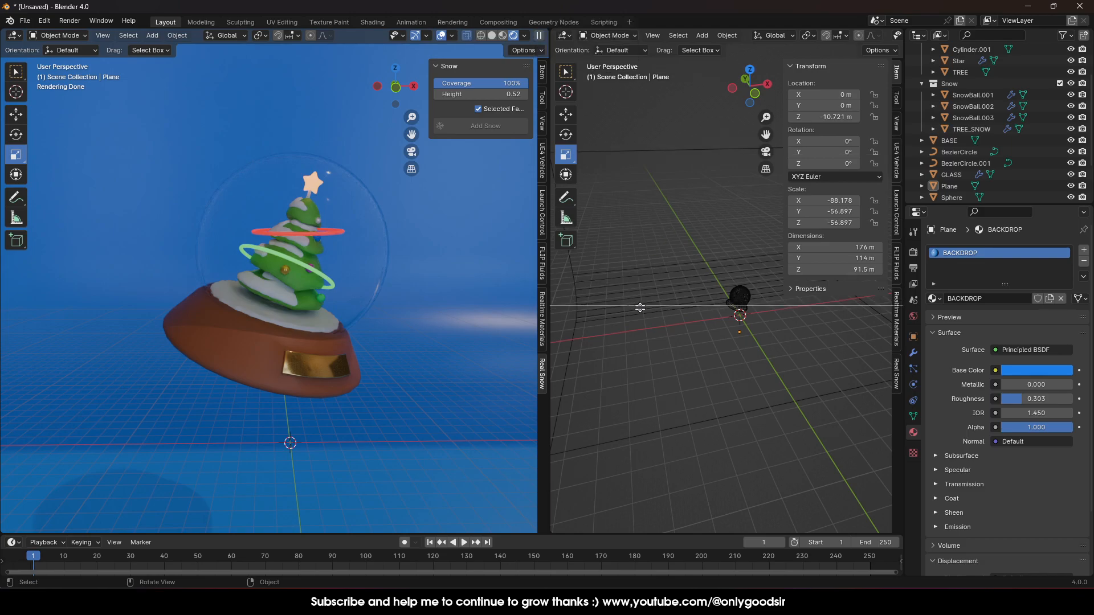
left_click(639, 302)
left_click(565, 36)
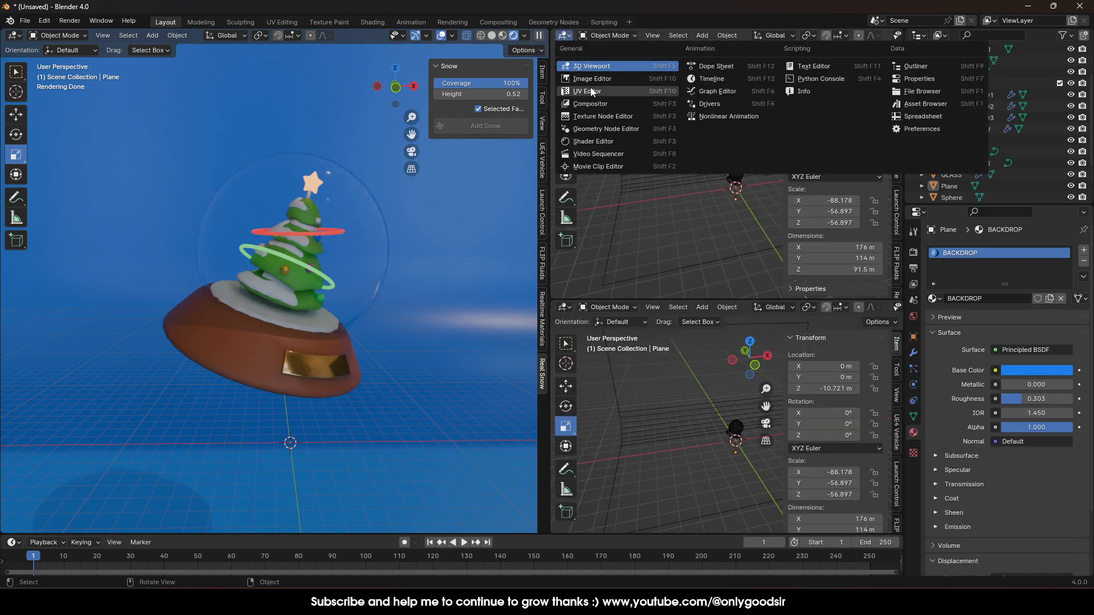
left_click(898, 105)
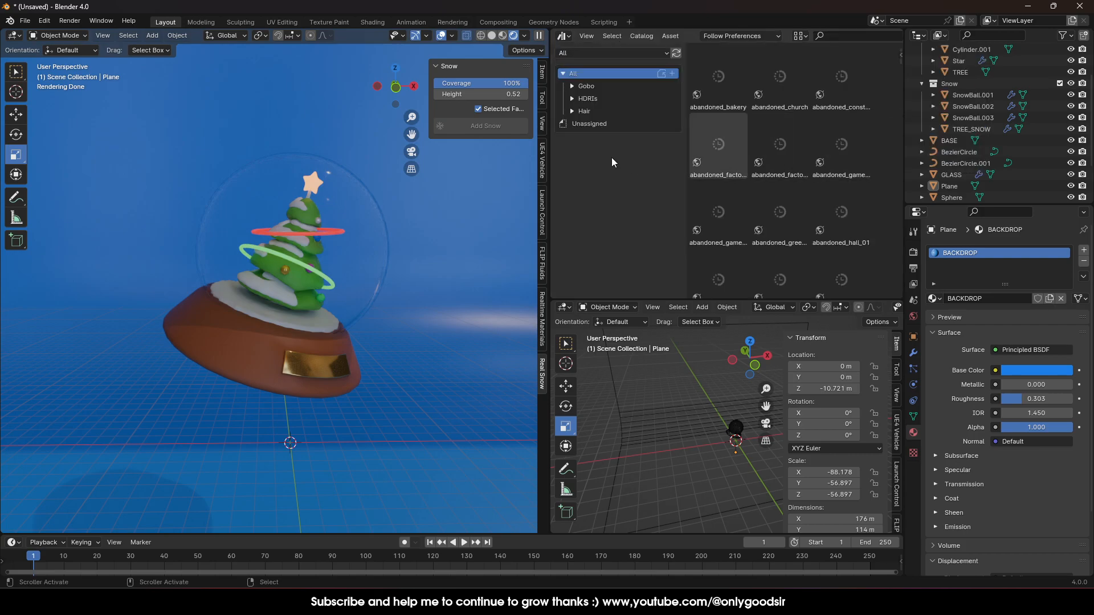
- Browse the Gobo catalog and place the Animated_leaves08 spot light in the scene beside the globe
left_click(590, 87)
scroll(764, 249, "down", 2)
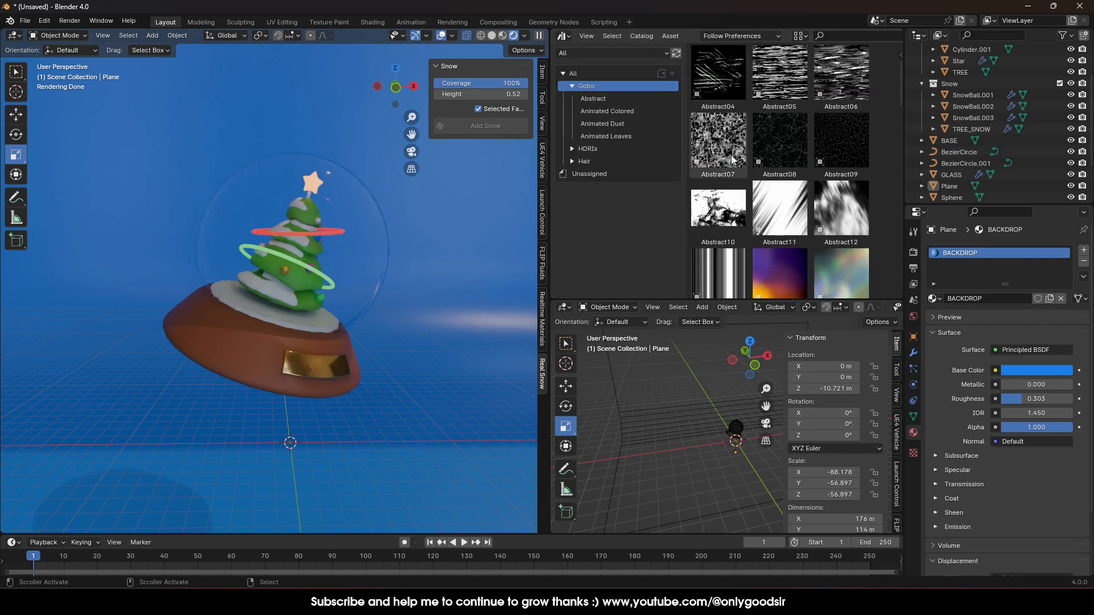
scroll(769, 222, "down", 10)
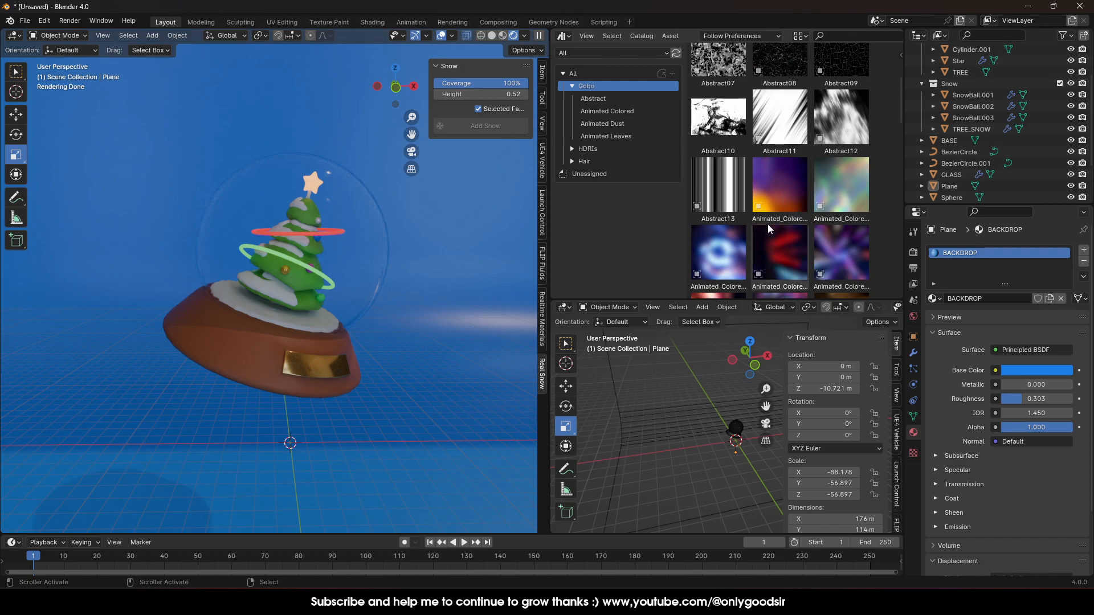
scroll(818, 171, "down", 5)
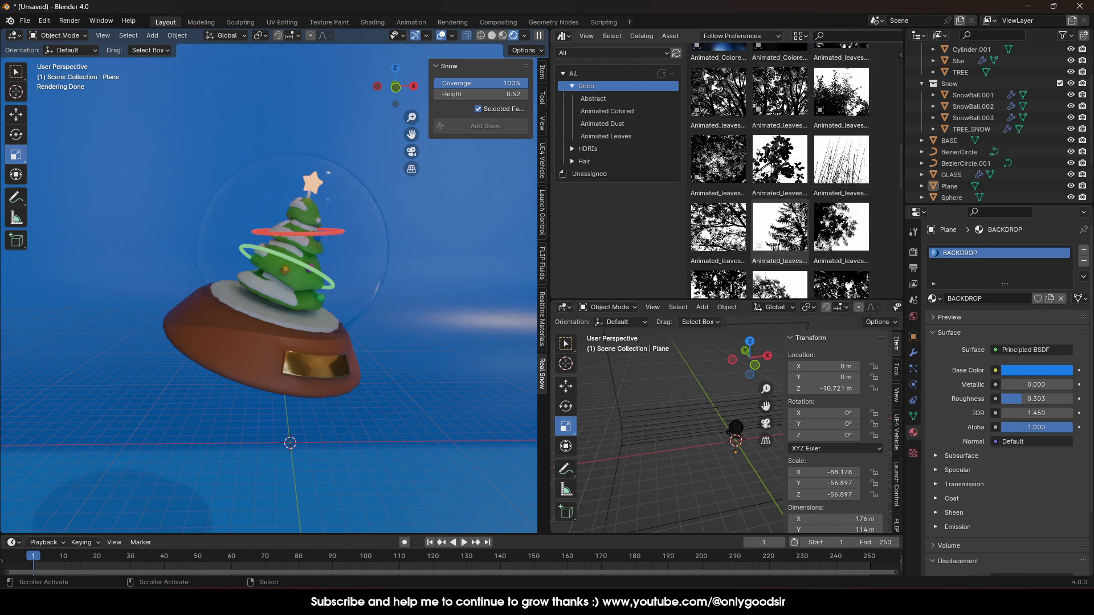
scroll(766, 239, "down", 2)
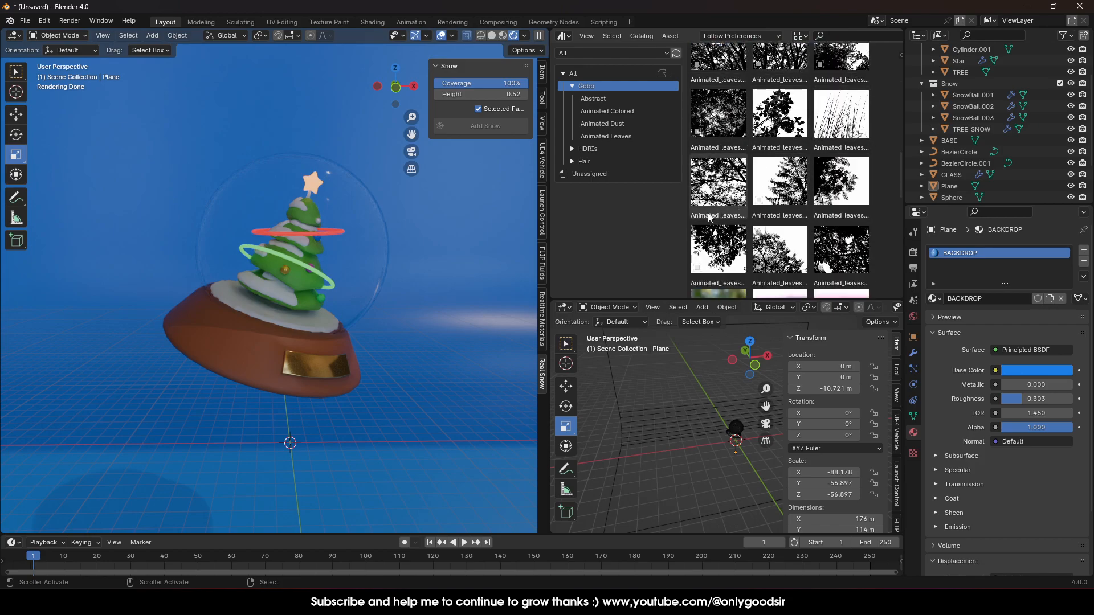
left_click_drag(718, 162, 734, 440)
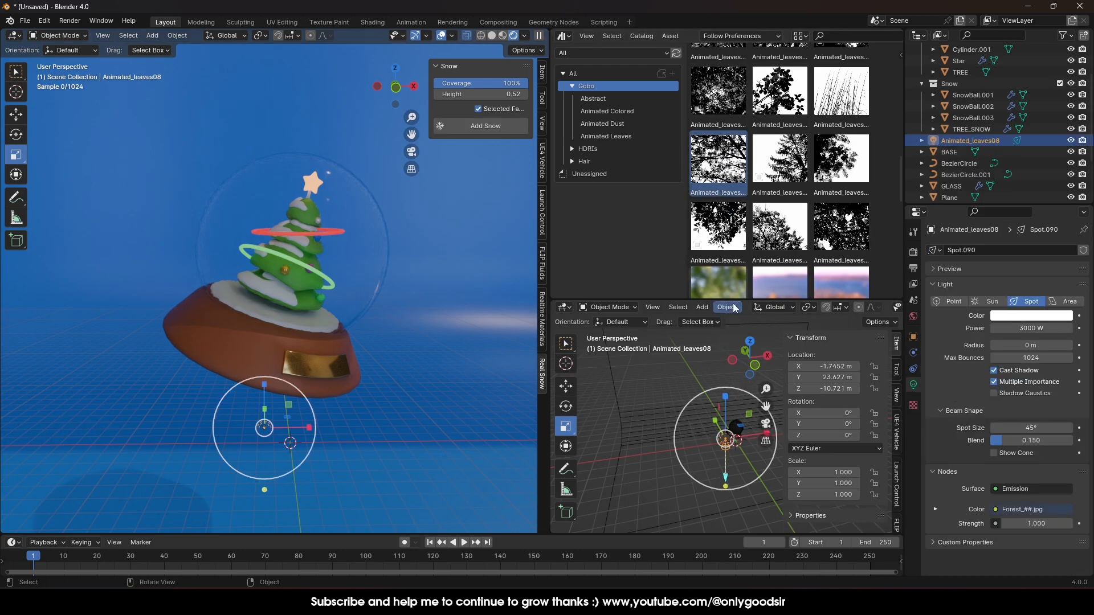
- Join the two split areas so that the wireframe viewport replaces the Asset Browser
right_click(681, 300)
left_click(660, 316)
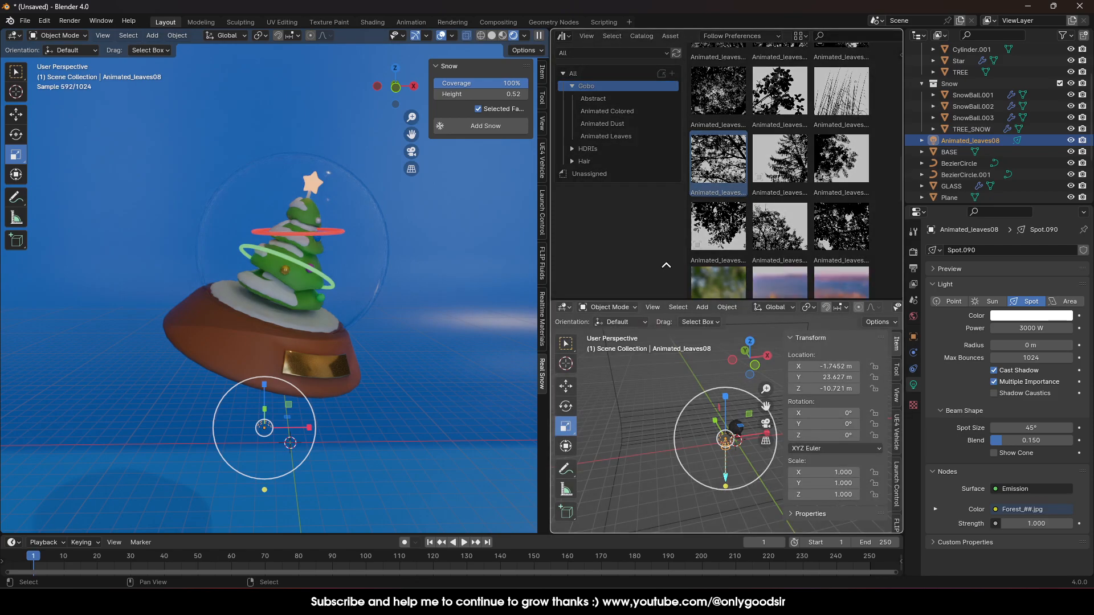
left_click(700, 110)
scroll(685, 339, "up", 1)
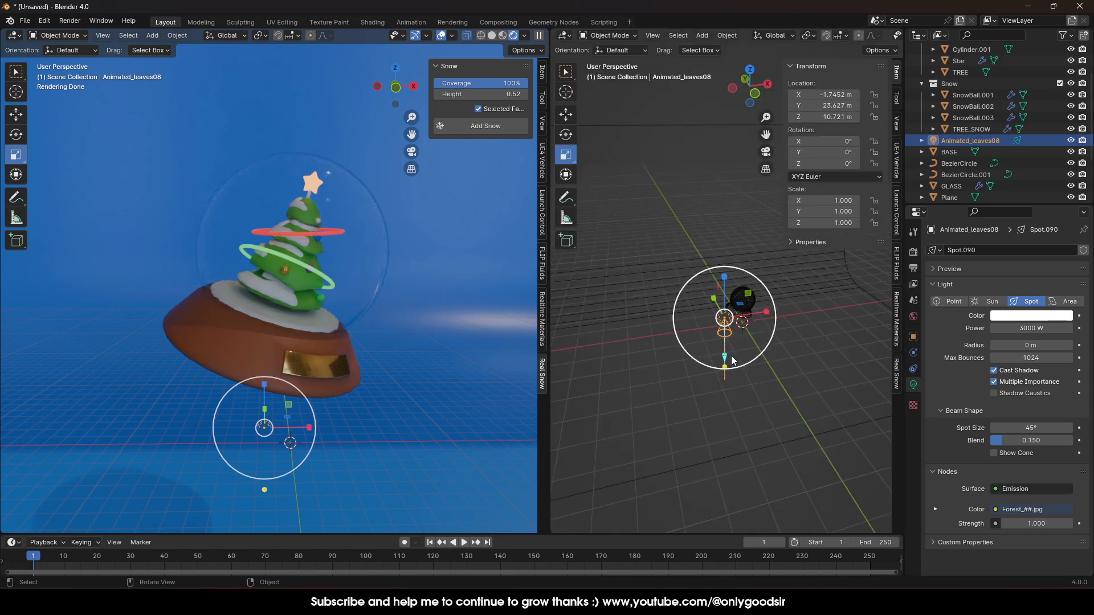
- Move the Animated_leaves08 light above the globe, to about X -2.26 m, Y -6.52 m and Z 52.66 m
middle_click_drag(750, 322, 631, 180)
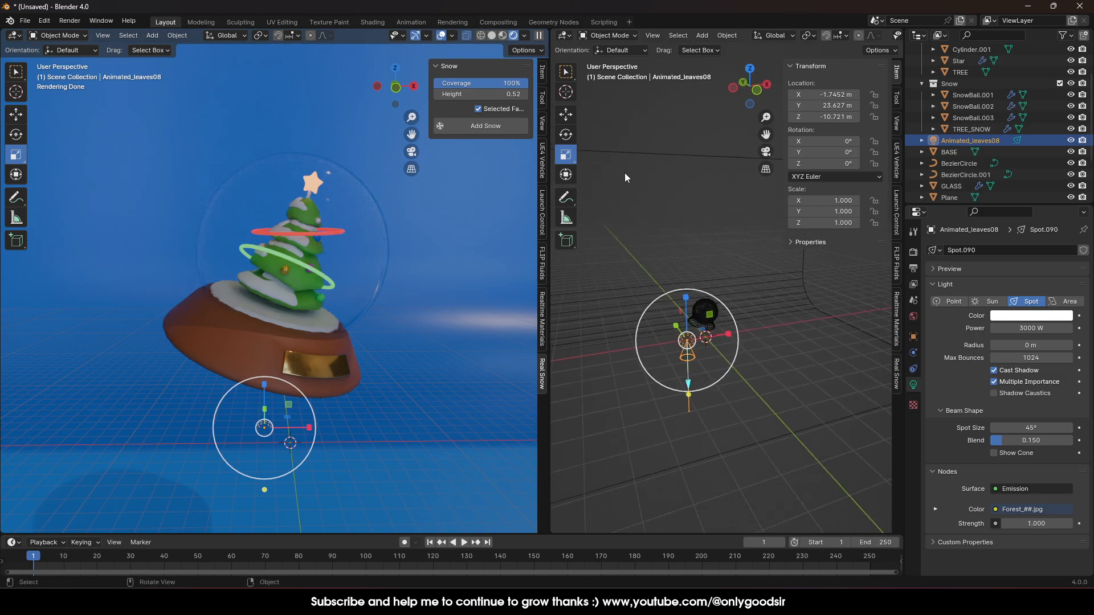
left_click(565, 115)
left_click_drag(687, 341, 708, 212)
middle_click_drag(708, 212, 696, 230)
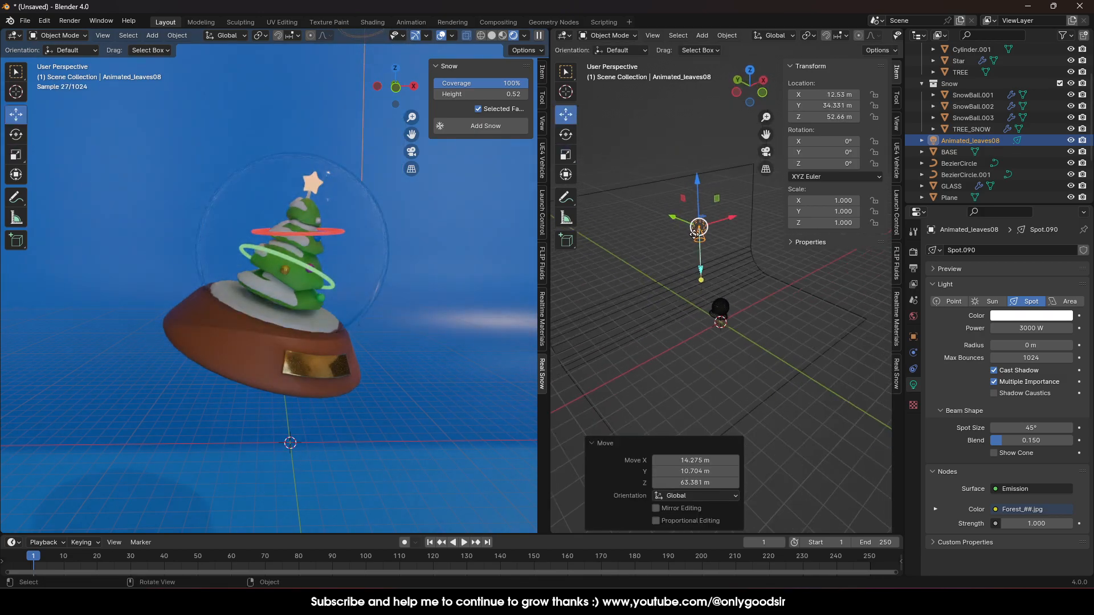
left_click_drag(675, 217, 749, 241)
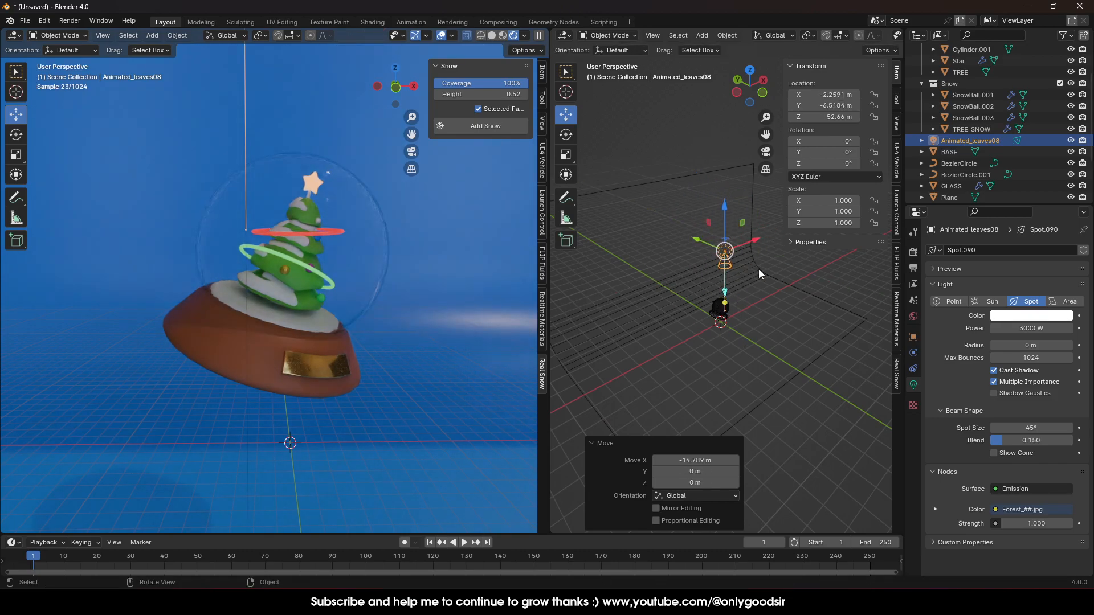
- Add a sphere empty, raise it about 10.5 m along Z and scale it to about 9.13 around the globe
left_click(702, 36)
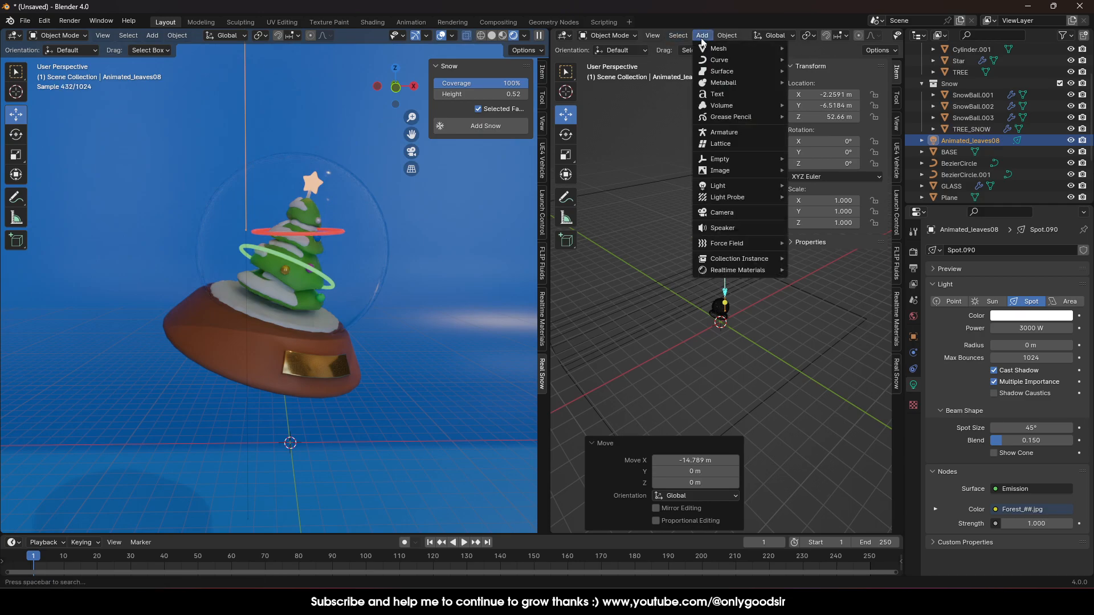
mouse_move(716, 162)
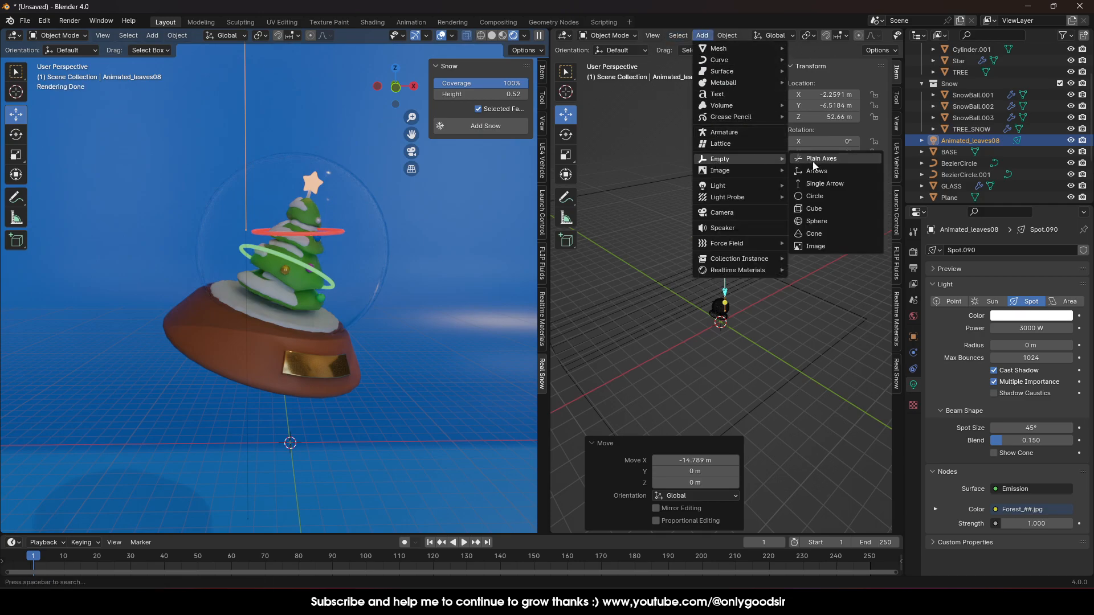
left_click(810, 222)
key("s")
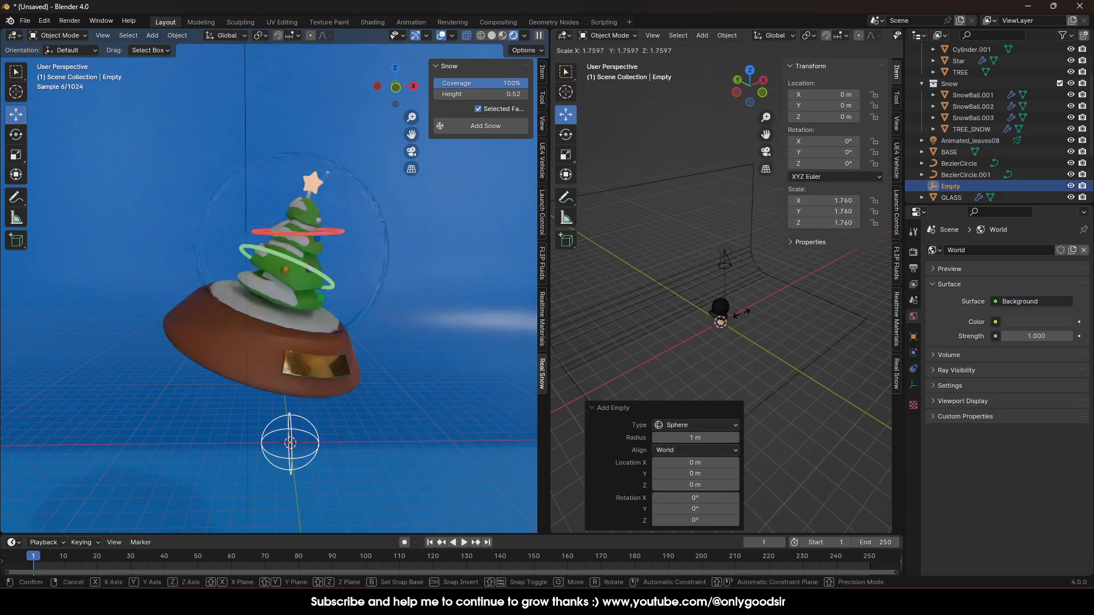
left_click_drag(720, 292, 719, 259)
key("s")
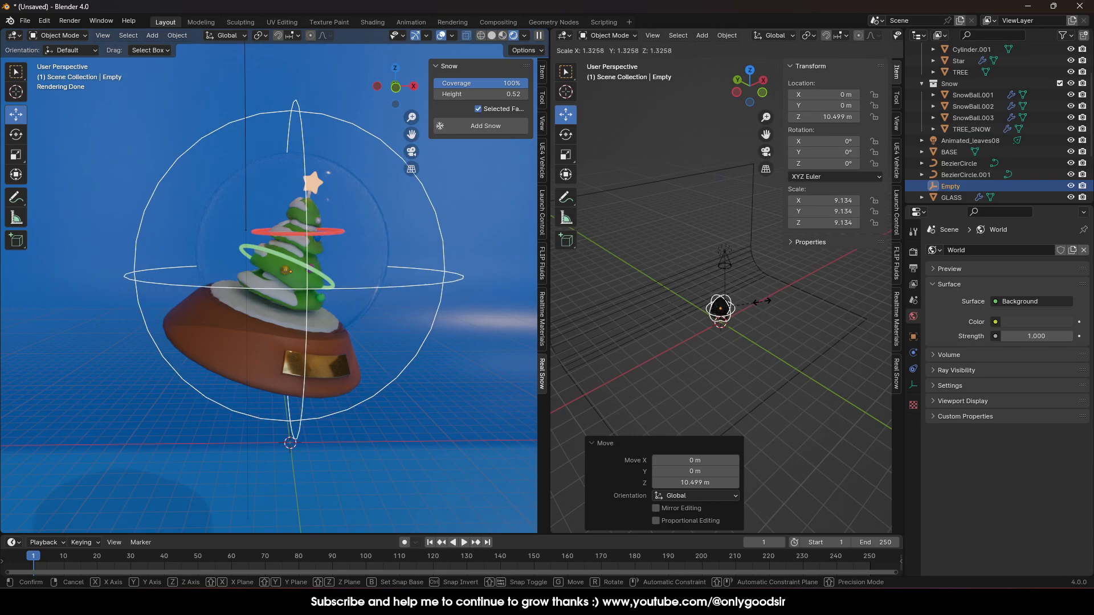
left_click(793, 300)
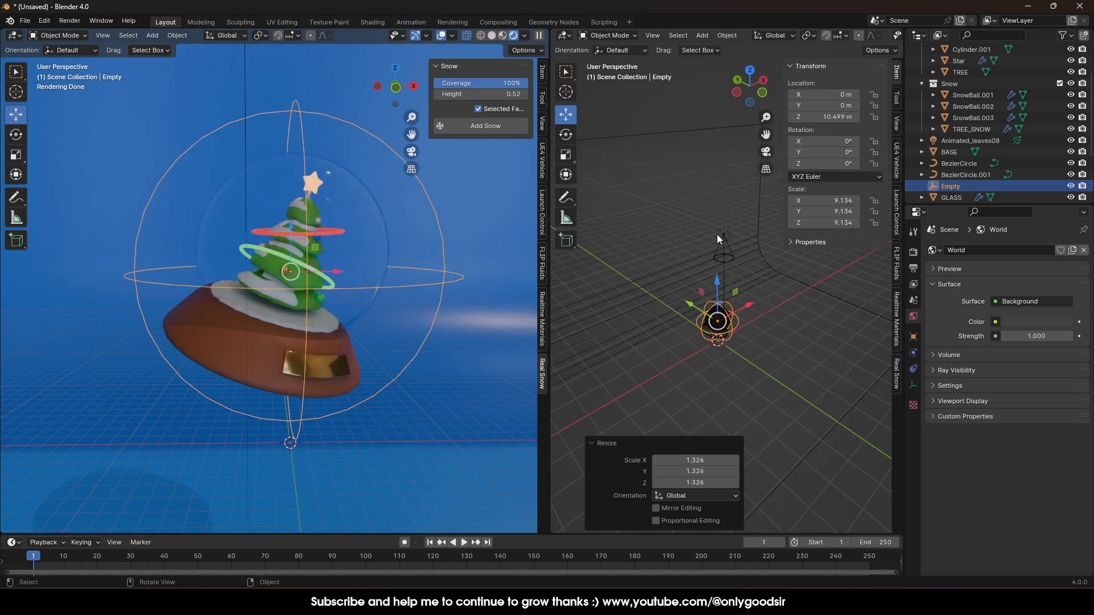
- Make the Animated_leaves08 light track the Empty with a Track To constraint and move it to about X 22.9 m, Y -37.6 m, Z 42.6 m
left_click(723, 240)
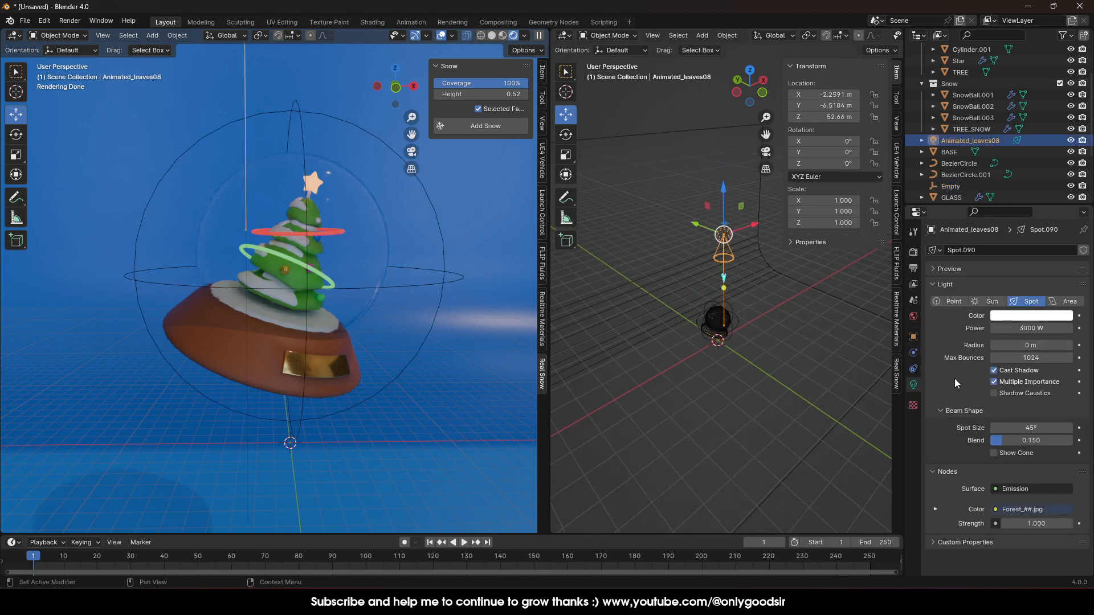
left_click(913, 370)
left_click(991, 250)
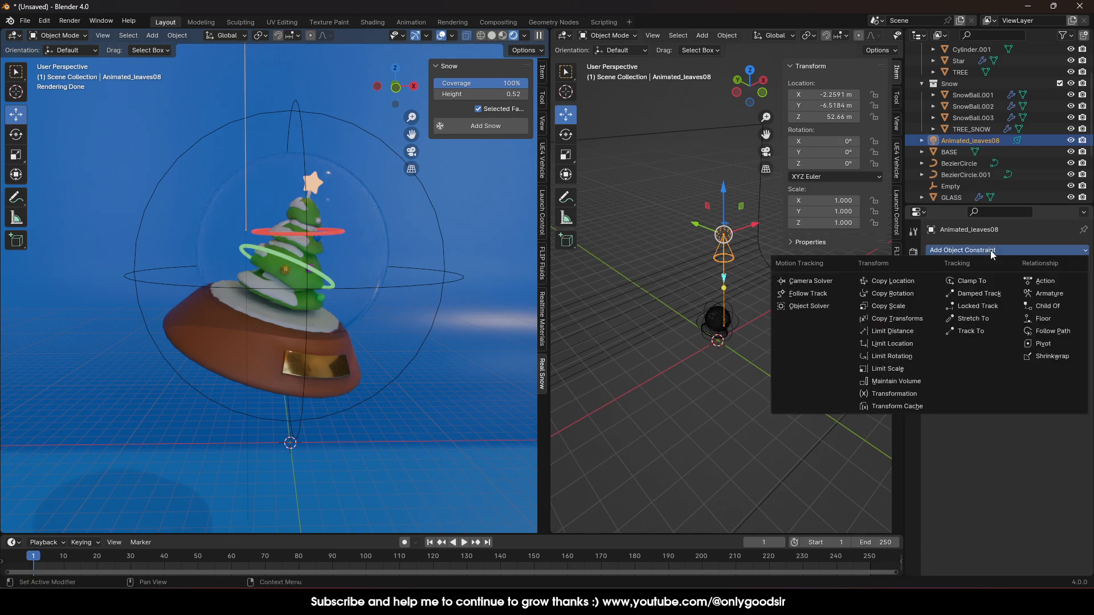
left_click(972, 332)
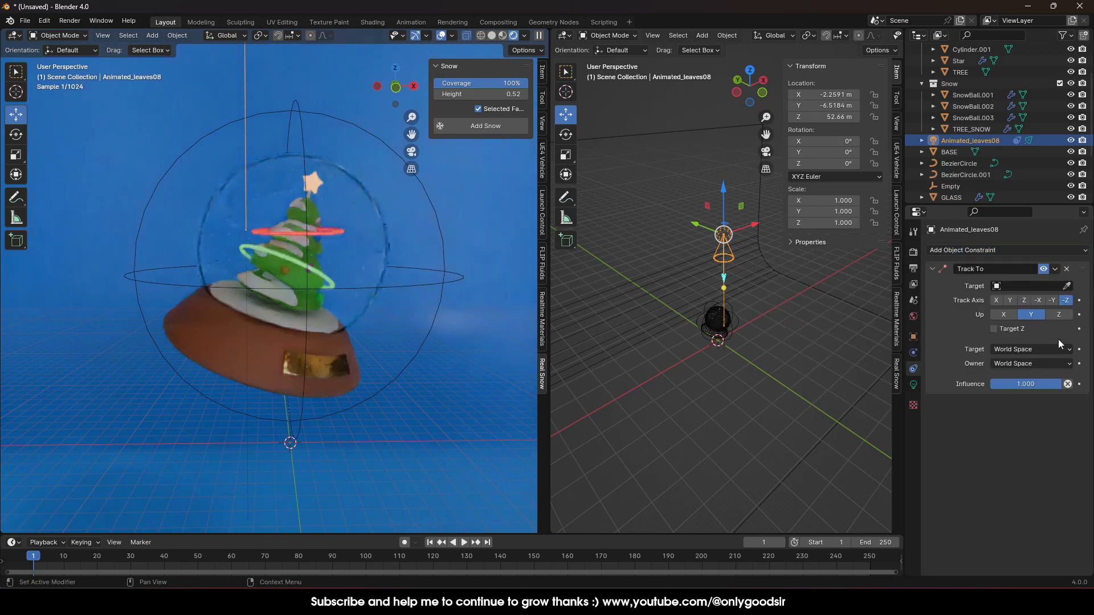
left_click(1067, 286)
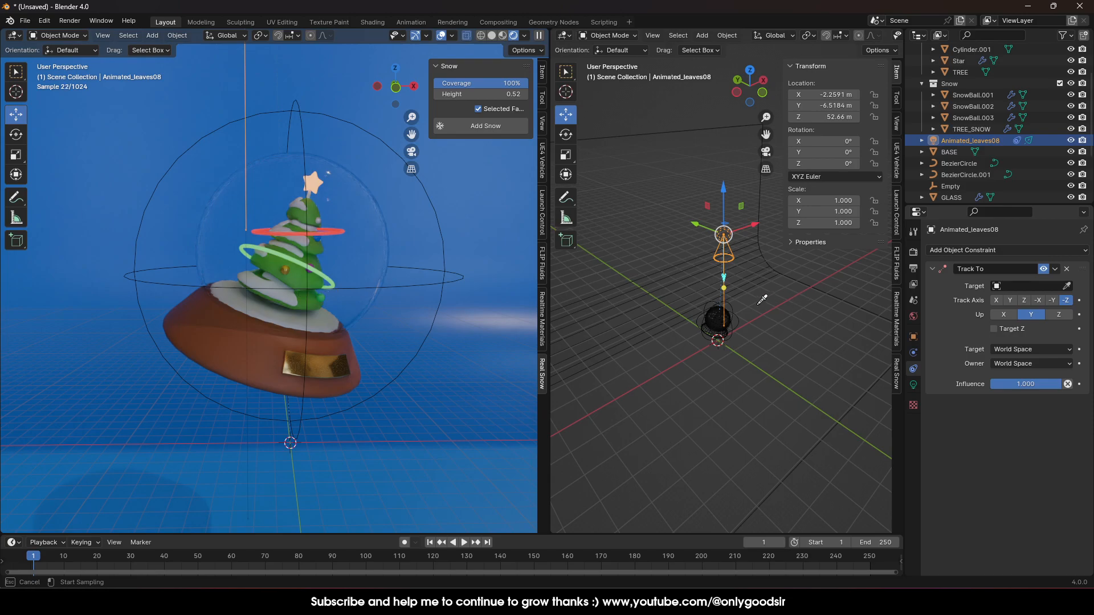
left_click(736, 323)
key("g")
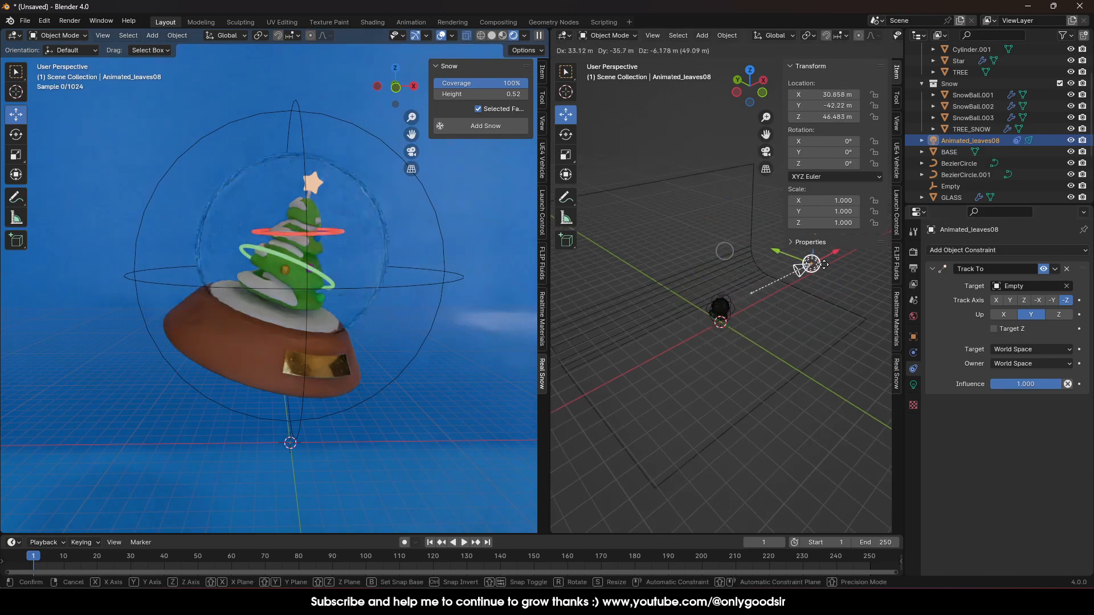
left_click(795, 272)
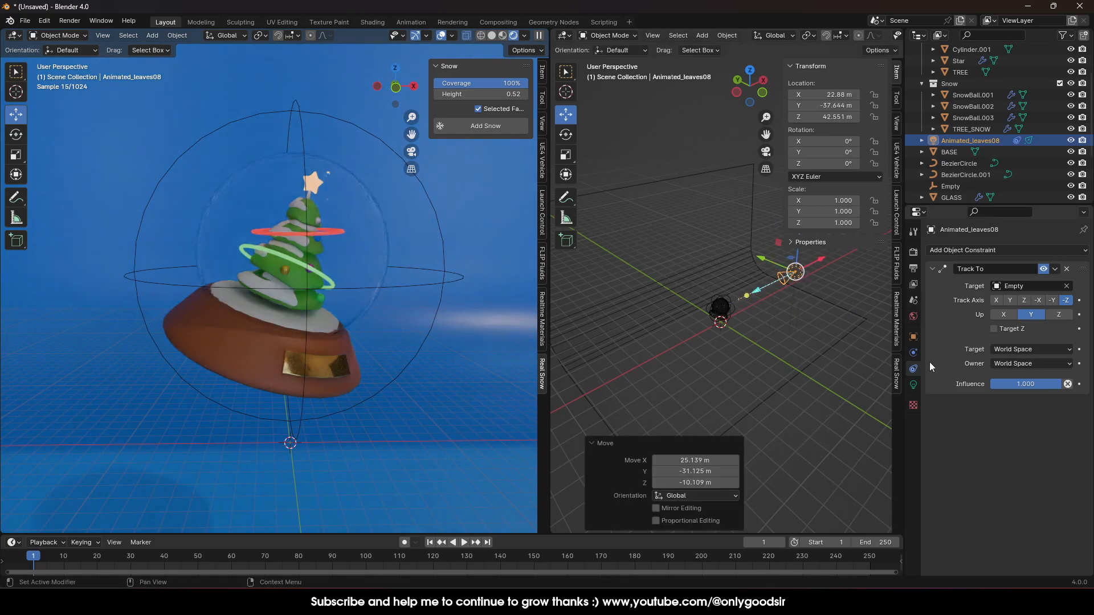
- Set the Animated_leaves08 spot light's power to 300000 W and enable its Shadow Caustics
left_click(913, 385)
left_click(1009, 329)
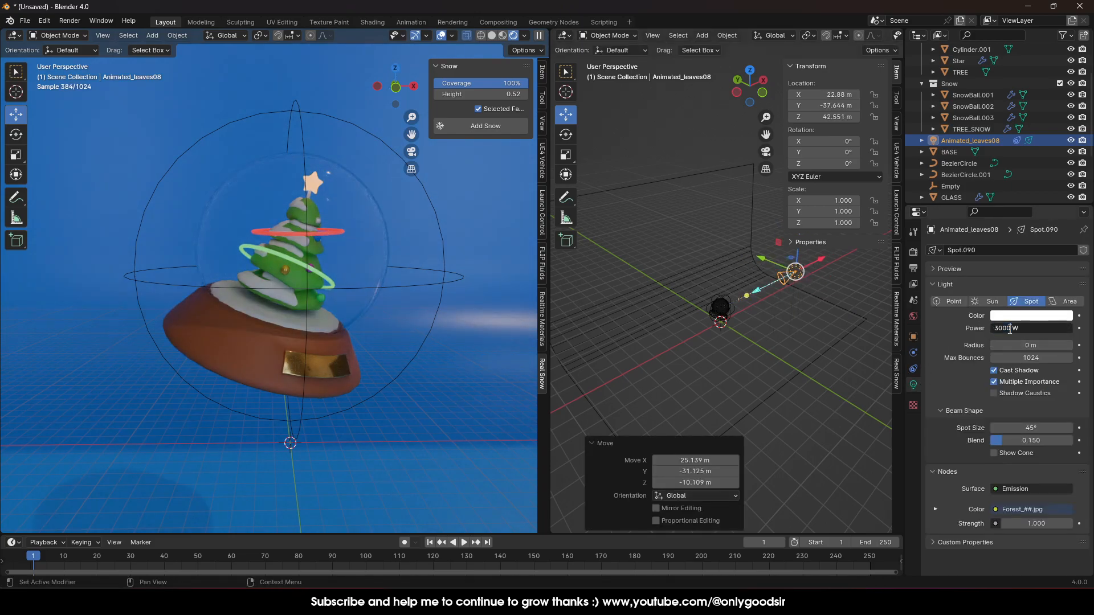
type("0")
key("Return")
left_click(1030, 391)
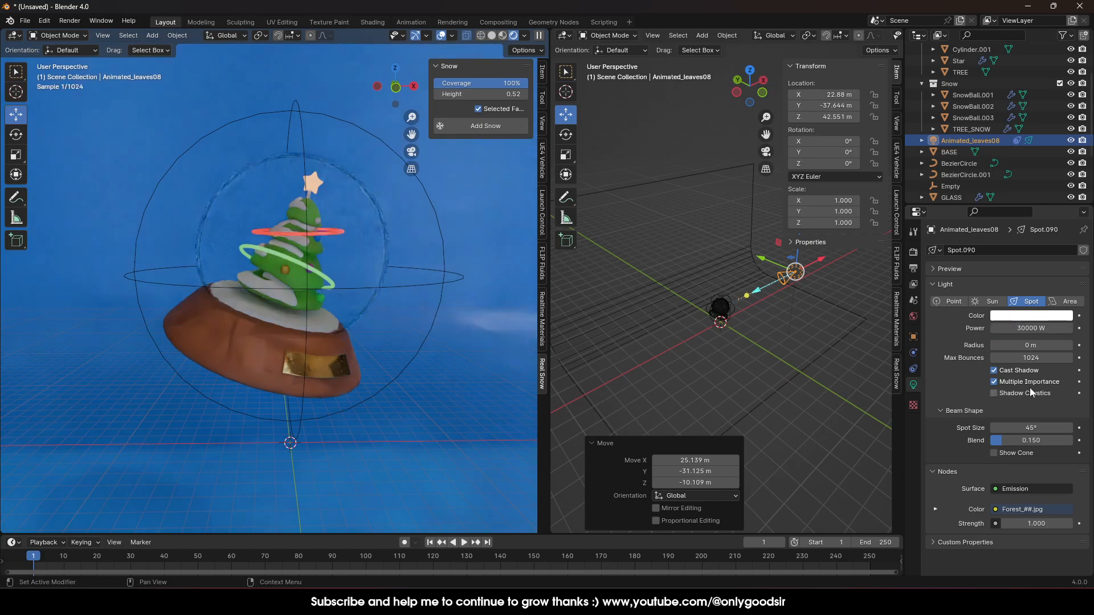
left_click(1023, 329)
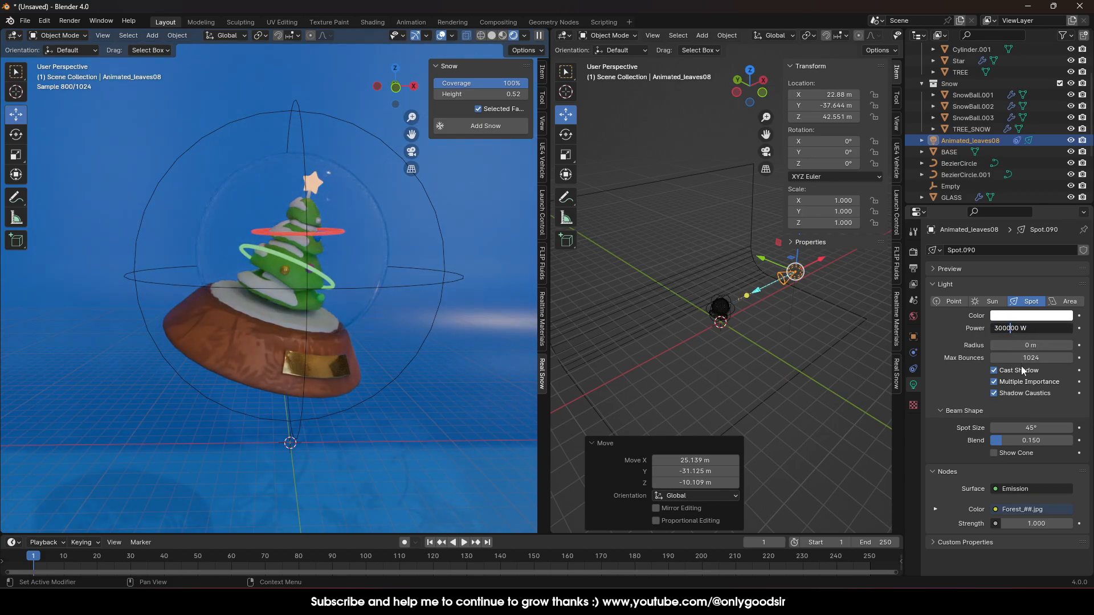
key("Return")
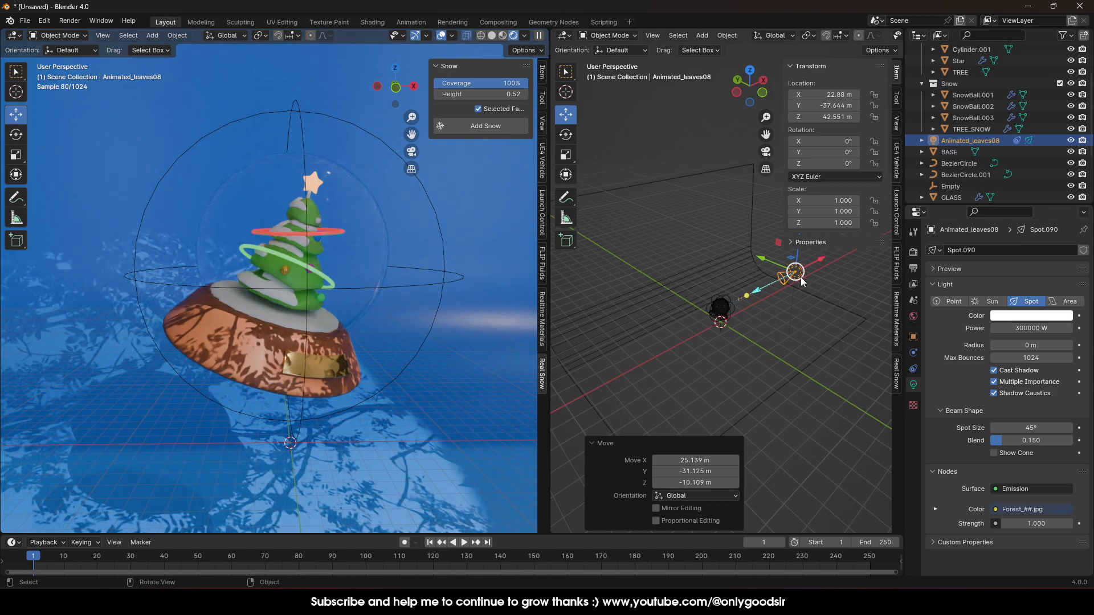
- Move the spot light to about X 62.2 m, Y -75.8 m, Z 55.3 m, with spot size 69° and radius 0.67 m
left_click_drag(800, 272, 826, 340)
middle_click_drag(815, 354, 882, 378)
left_click_drag(851, 363, 860, 319)
left_click_drag(1027, 427, 1066, 427)
left_click_drag(1028, 345, 1045, 345)
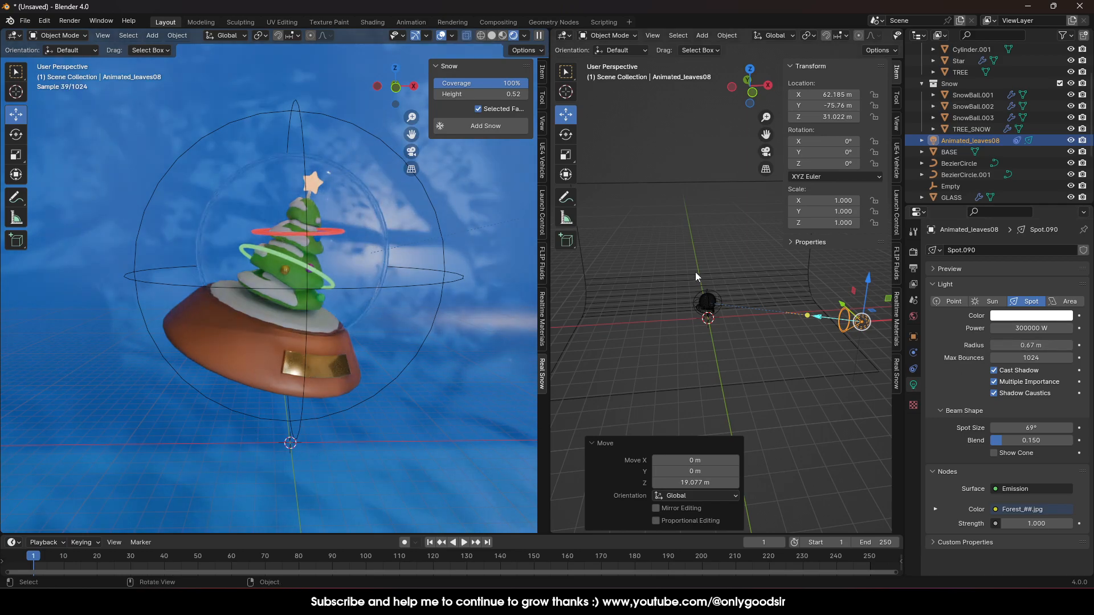
left_click_drag(868, 283, 870, 231)
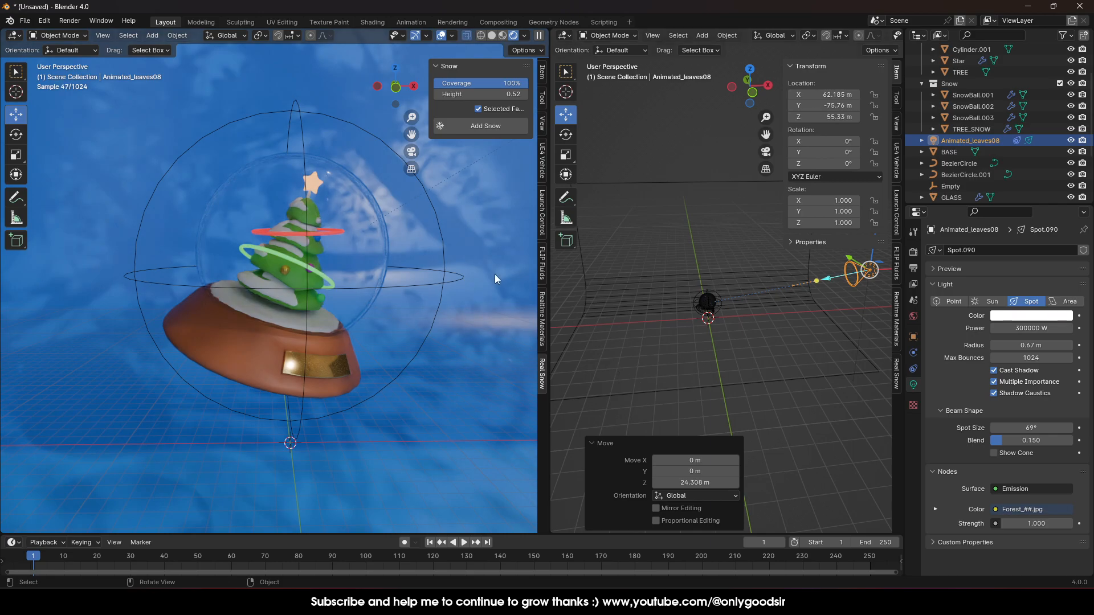
- Add a camera and move it in front of the globe to about Y -40.9 m and Z 21.3 m
left_click(702, 35)
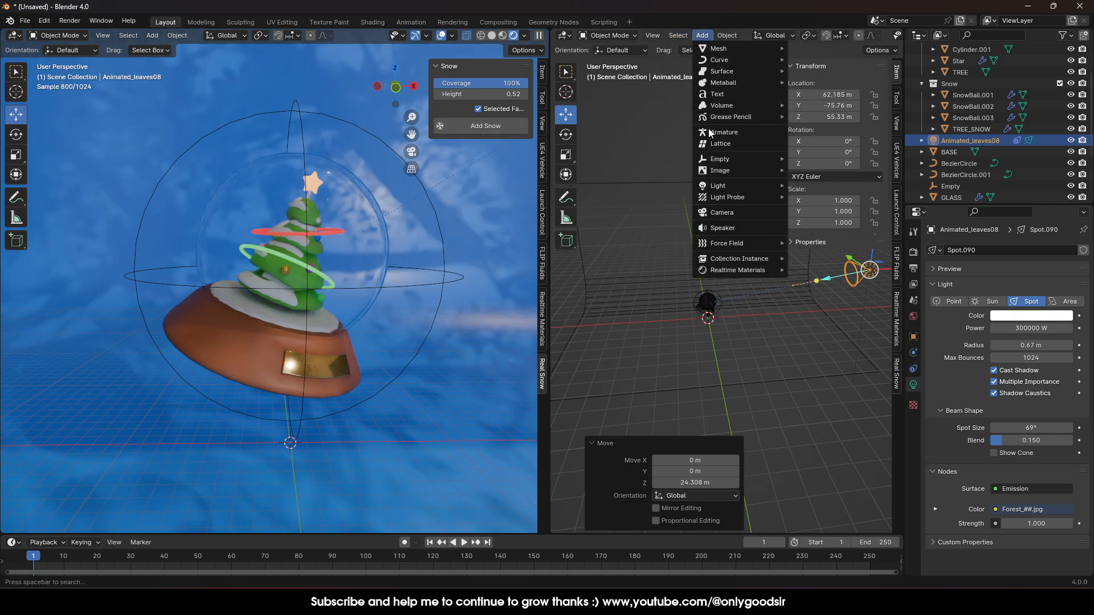
left_click(718, 213)
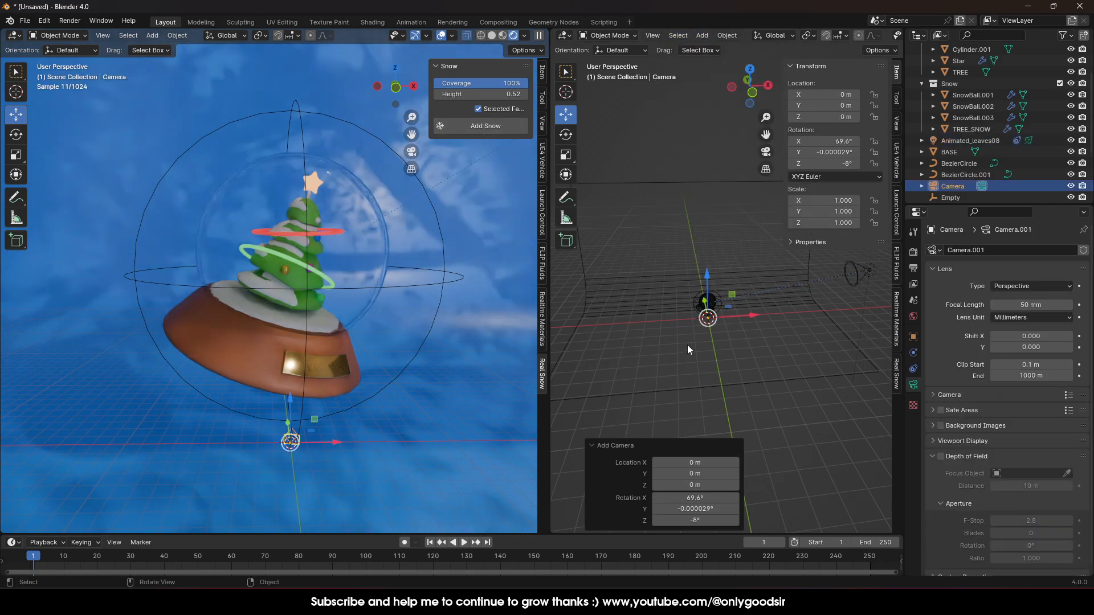
middle_click_drag(687, 311, 728, 313)
left_click_drag(689, 309, 806, 316)
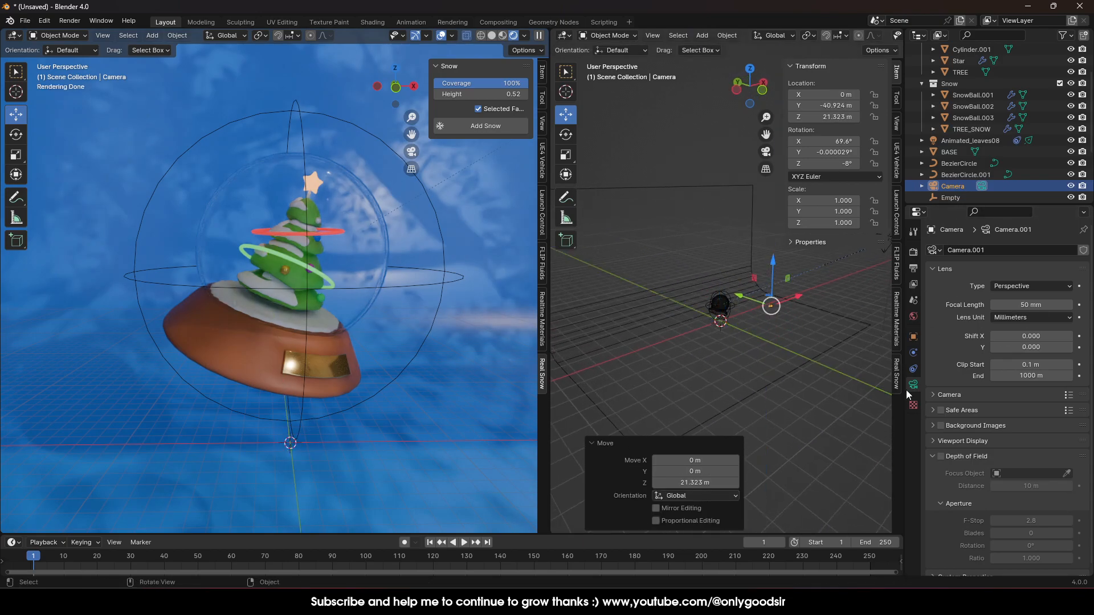
- Add a Track To constraint to the camera with the Empty as its target
left_click(915, 368)
left_click(1009, 250)
left_click(980, 330)
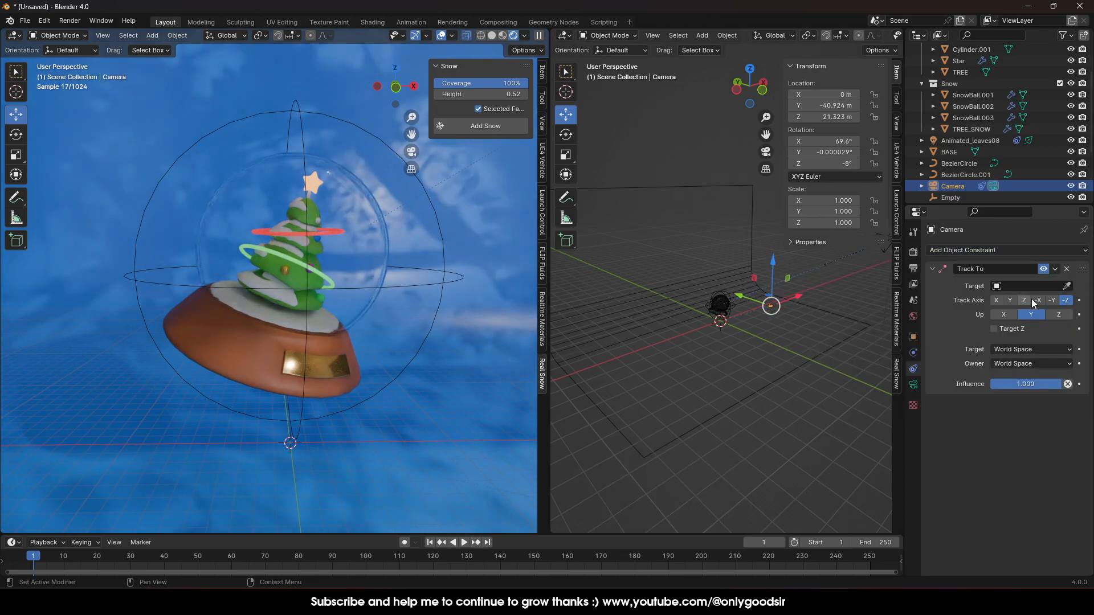
left_click(1044, 285)
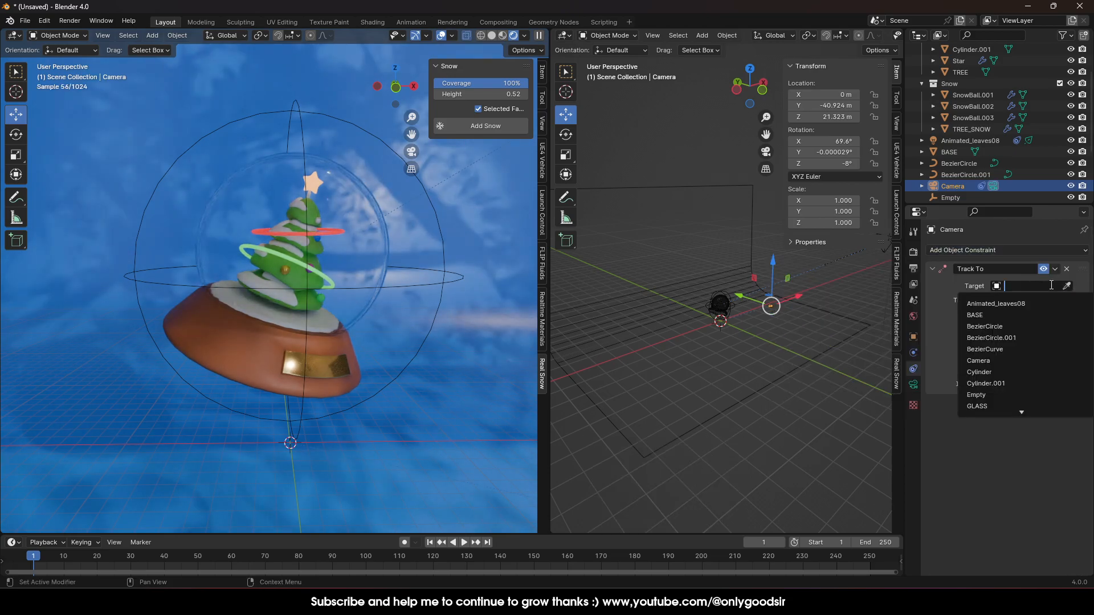
left_click(982, 395)
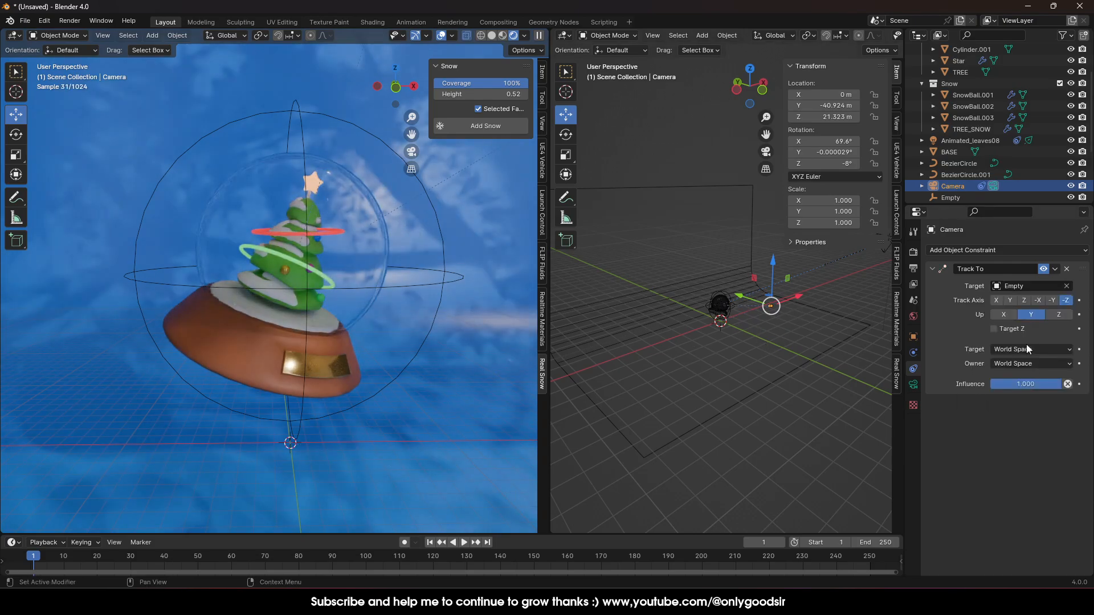
- Set the camera's focal length to 84 mm and fit the camera view in the rendered viewport
left_click(913, 385)
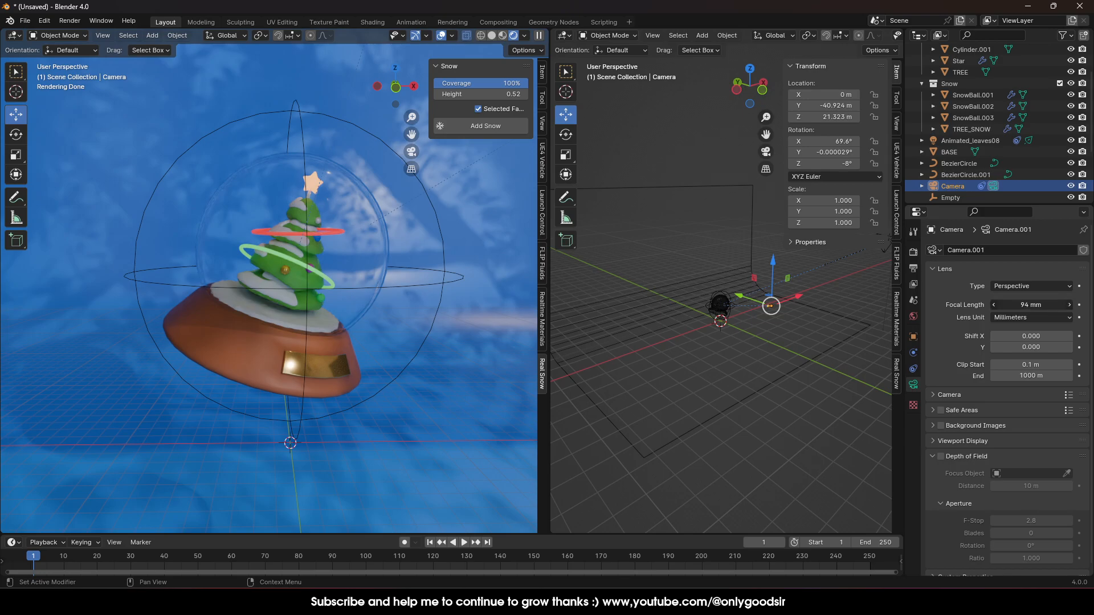
left_click_drag(1031, 305, 490, 293)
key("KP_0")
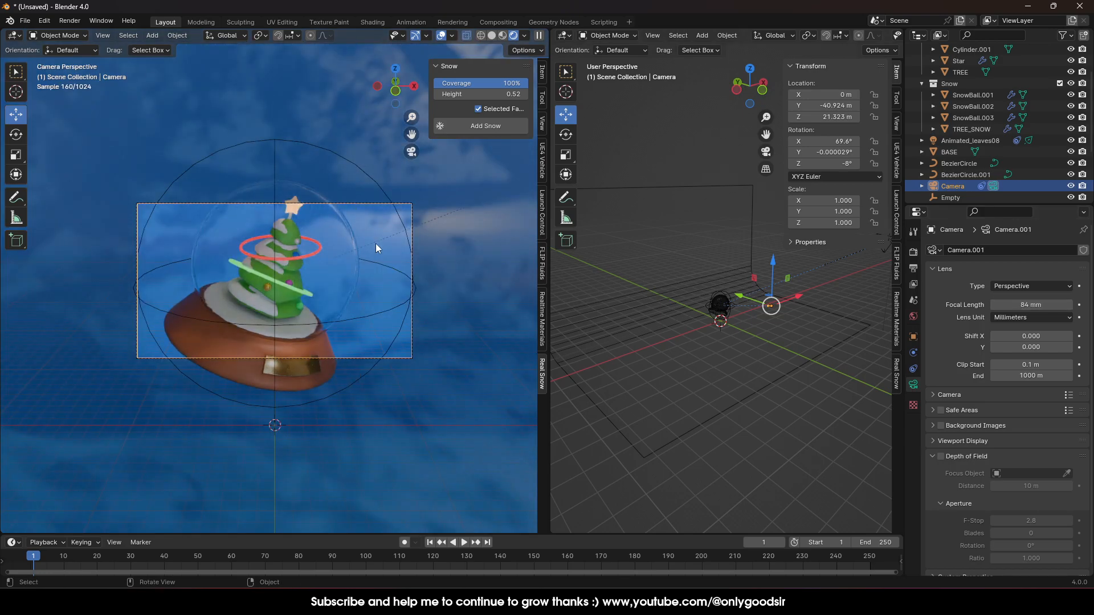
key("Home")
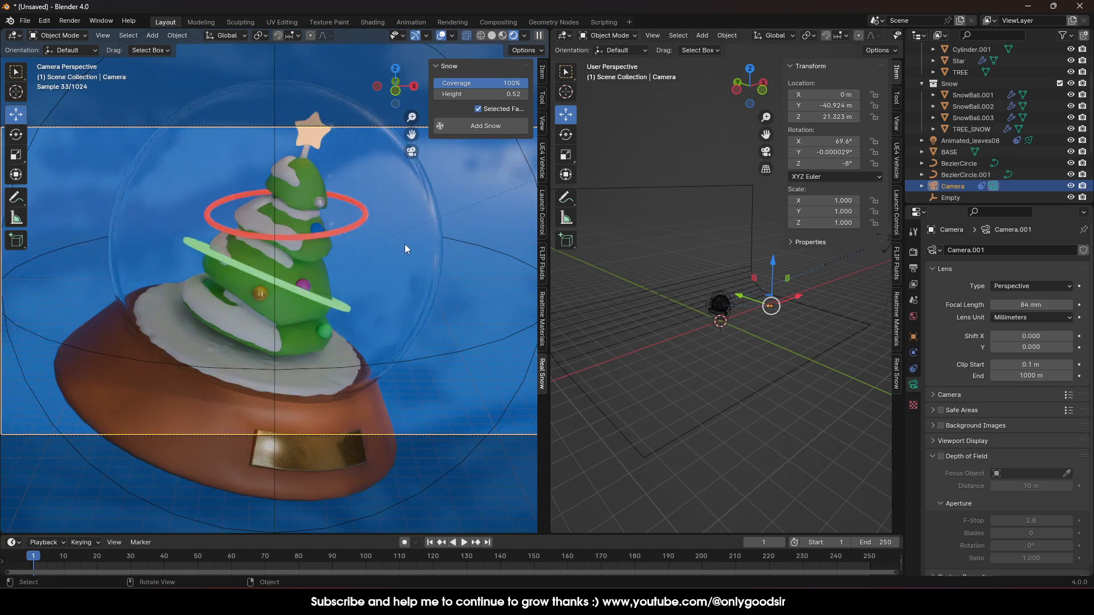
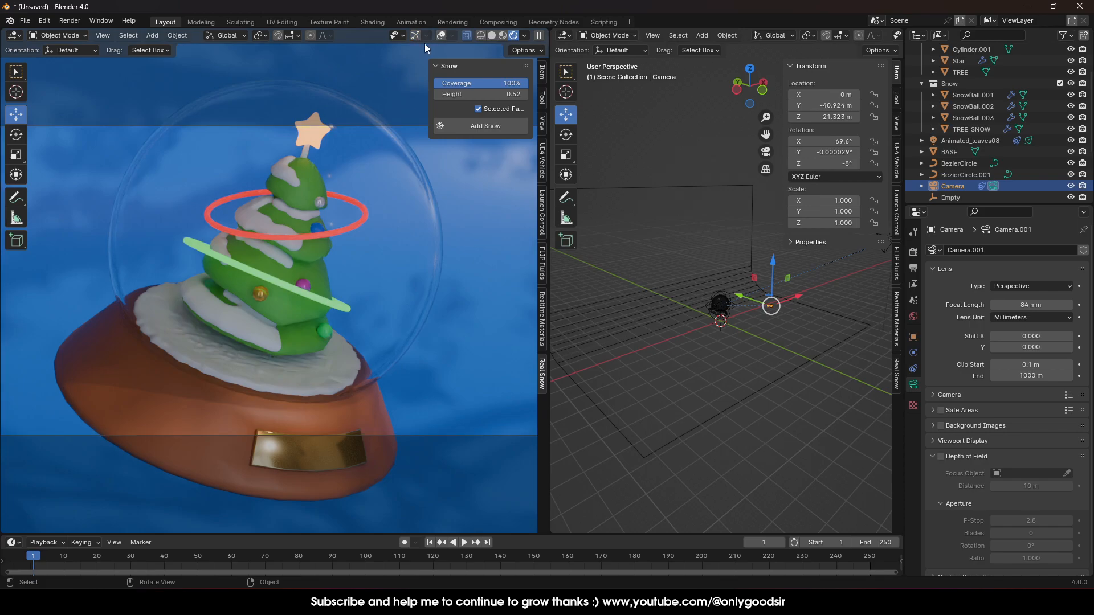
- Hide the rendered viewport's overlays, sidebar and toolbar, and set the camera's passepartout to 1.000
left_click(441, 36)
key("n")
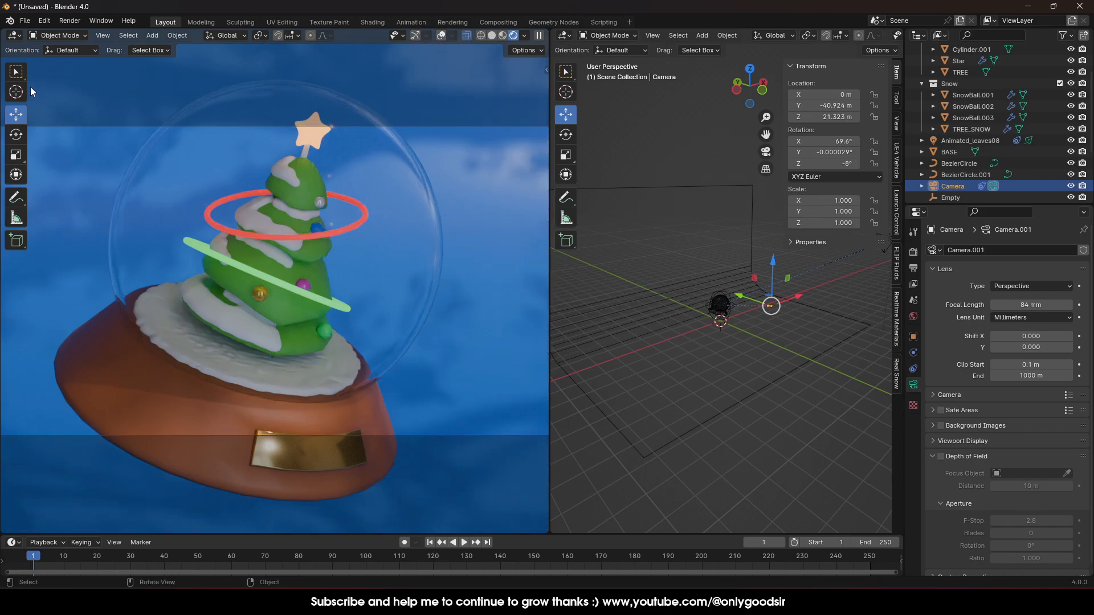
left_click_drag(27, 90, 3, 93)
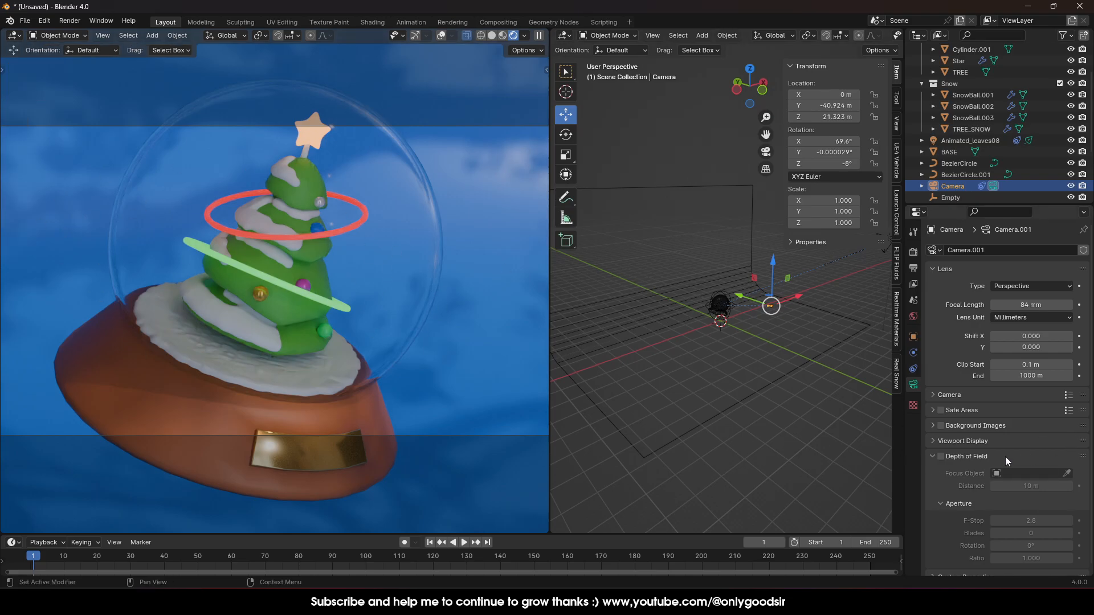
left_click(931, 441)
left_click_drag(1037, 524, 1071, 524)
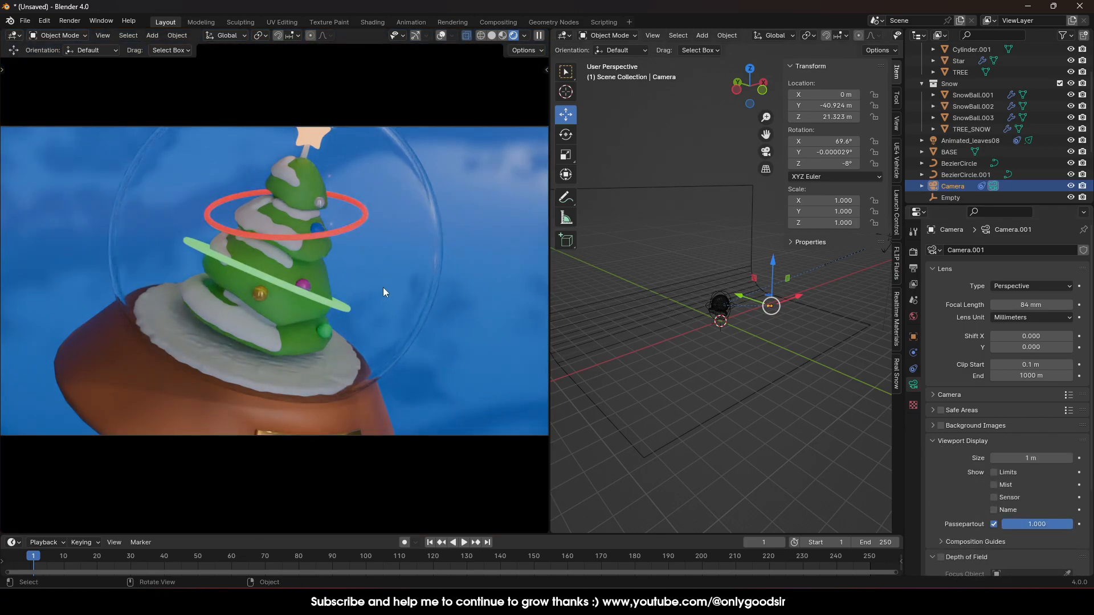
- Move the camera back to about X -8.6 m, Y -73.1 m and Z 23.7 m to frame the whole globe
left_click_drag(741, 297, 775, 318)
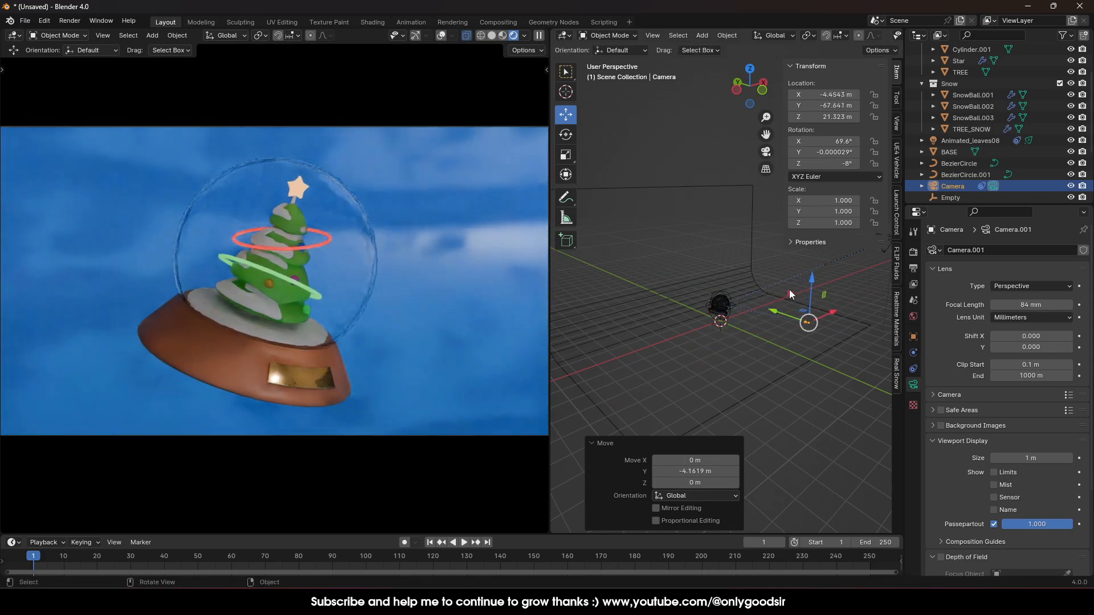
mouse_move(810, 279)
left_mouse_down()
mouse_move(807, 293)
mouse_move(810, 241)
mouse_move(808, 277)
left_mouse_up()
left_click_drag(784, 313, 831, 309)
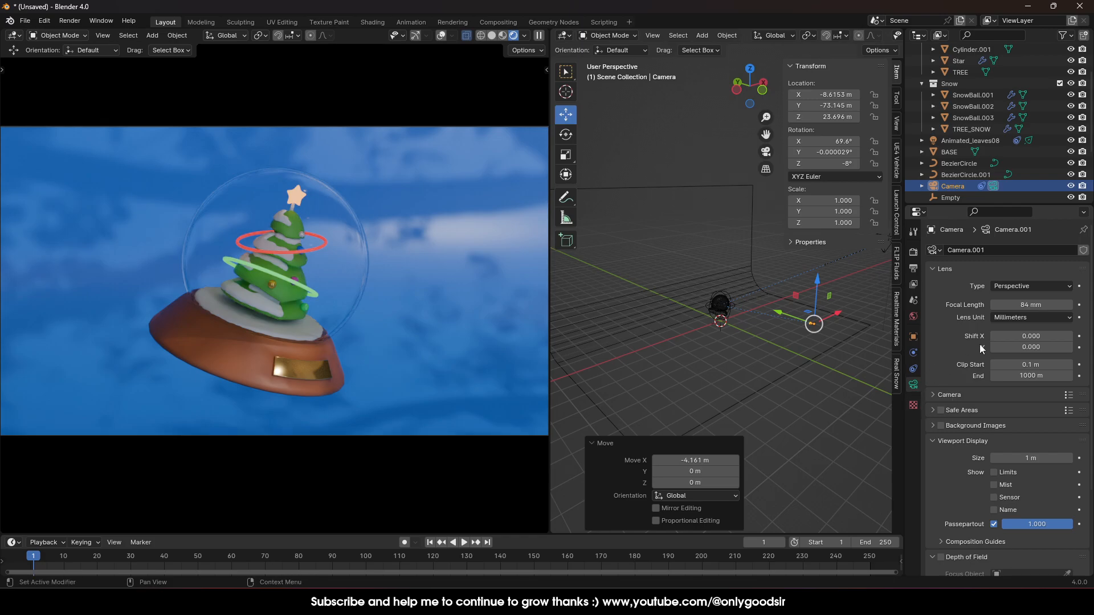
- Enable the camera's depth of field with the Empty as focus object and move the camera closer, to about Y -50.7 m
left_click(938, 395)
left_click(938, 395)
scroll(962, 387, "down", 1)
scroll(960, 389, "down", 2)
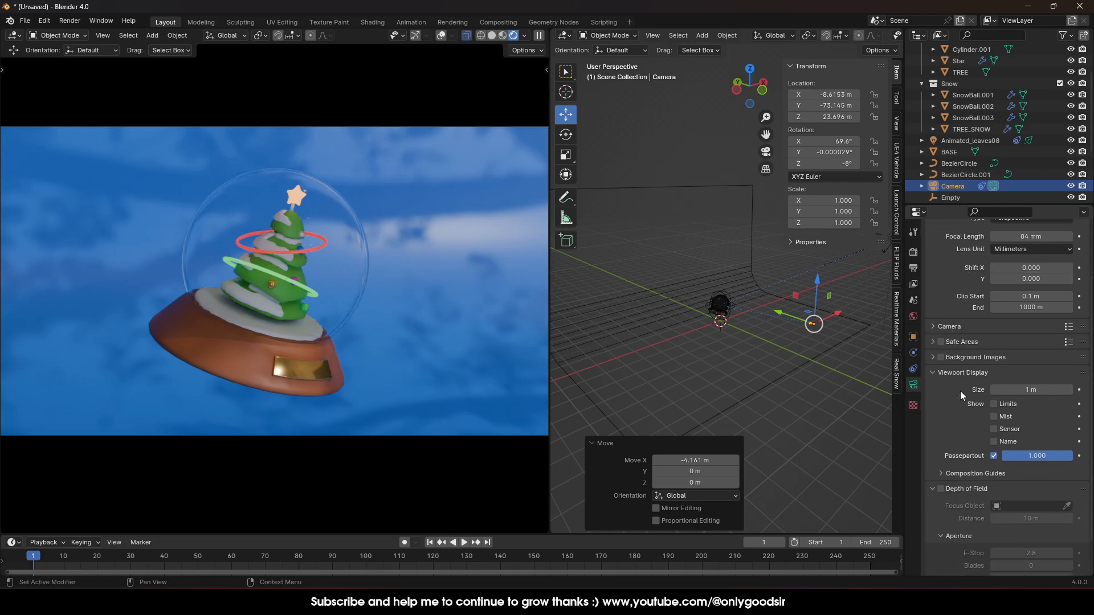
left_click(941, 489)
left_click(1067, 506)
left_click(730, 298)
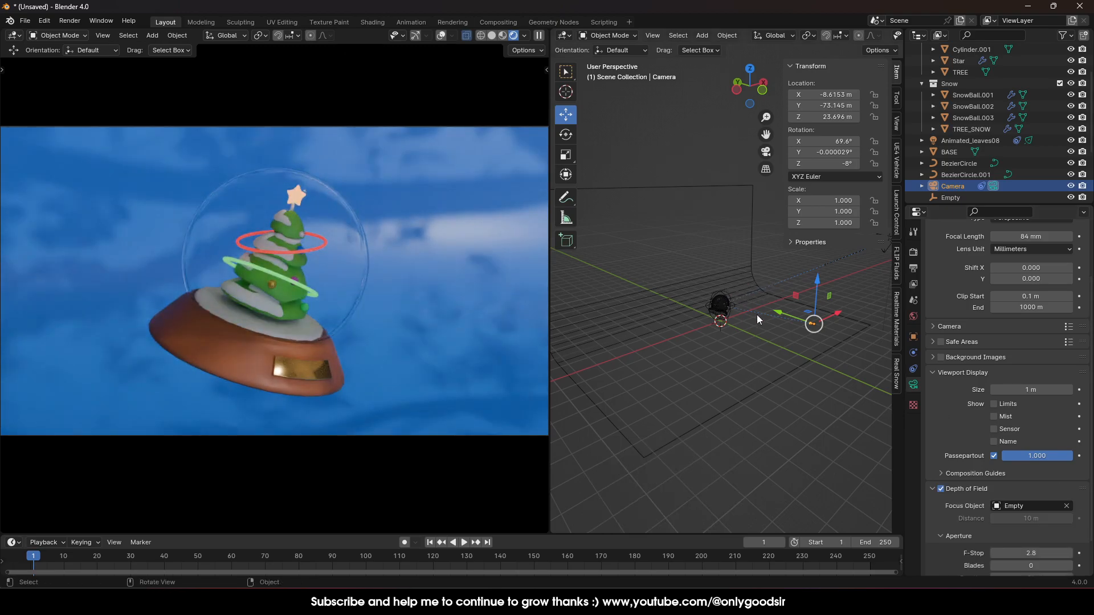
mouse_move(787, 323)
left_mouse_down()
mouse_move(700, 299)
mouse_move(829, 326)
mouse_move(775, 310)
left_mouse_up()
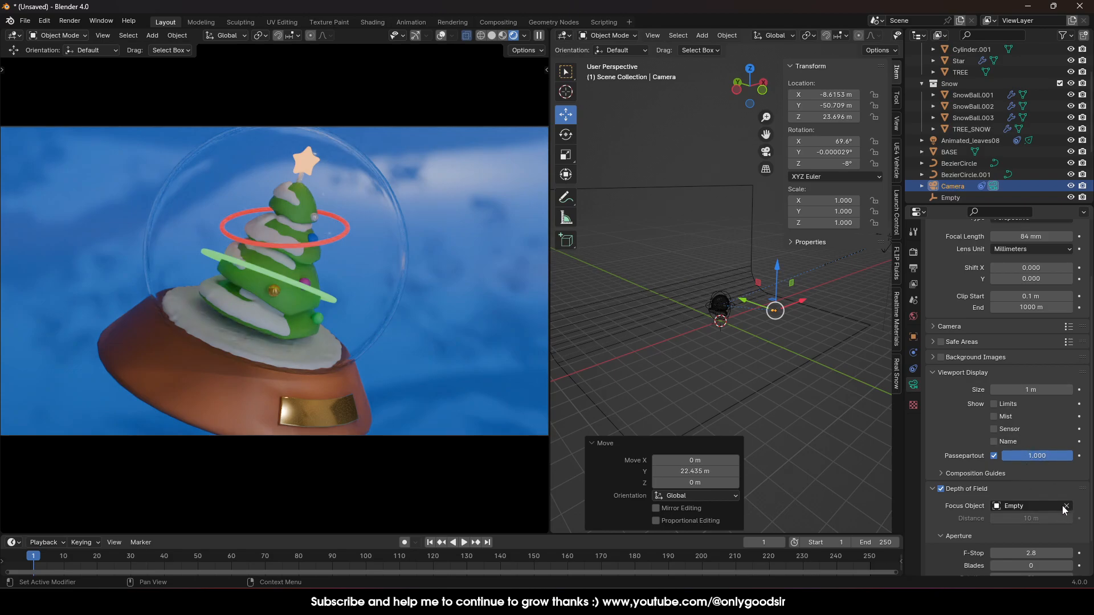
- Set the camera's depth-of-field focus object to TREE and raise the F-Stop to about 44.6
left_click(1063, 507)
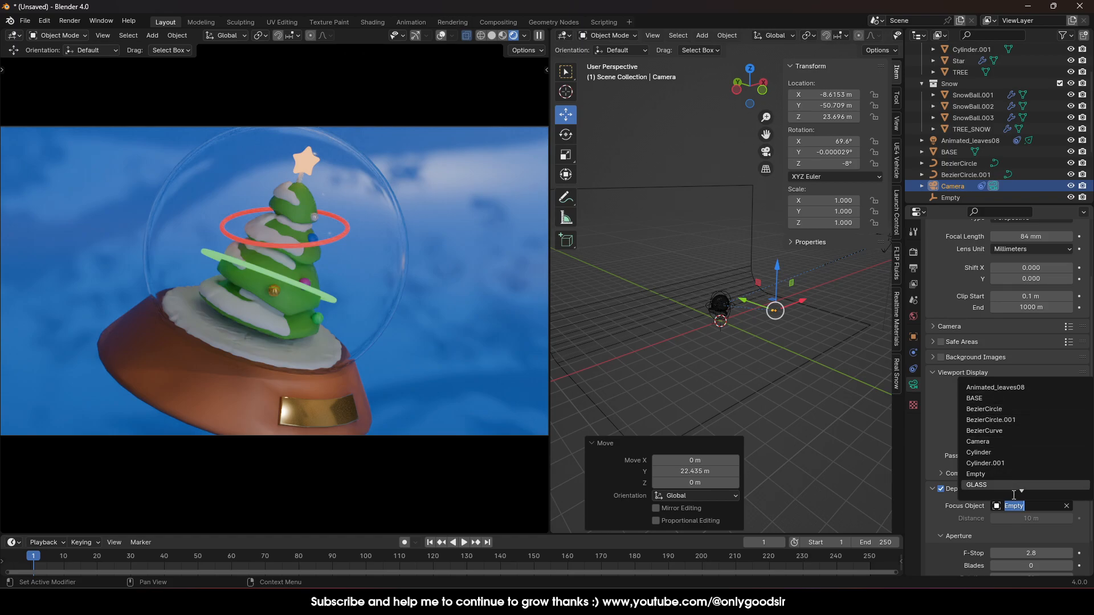
scroll(1020, 486, "down", 10)
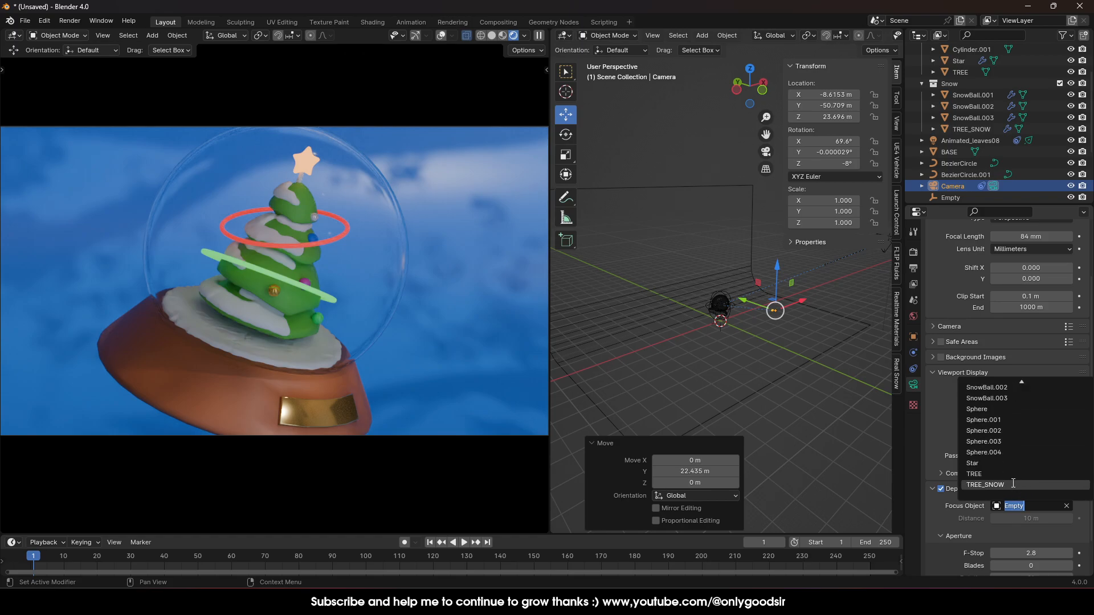
left_click(986, 474)
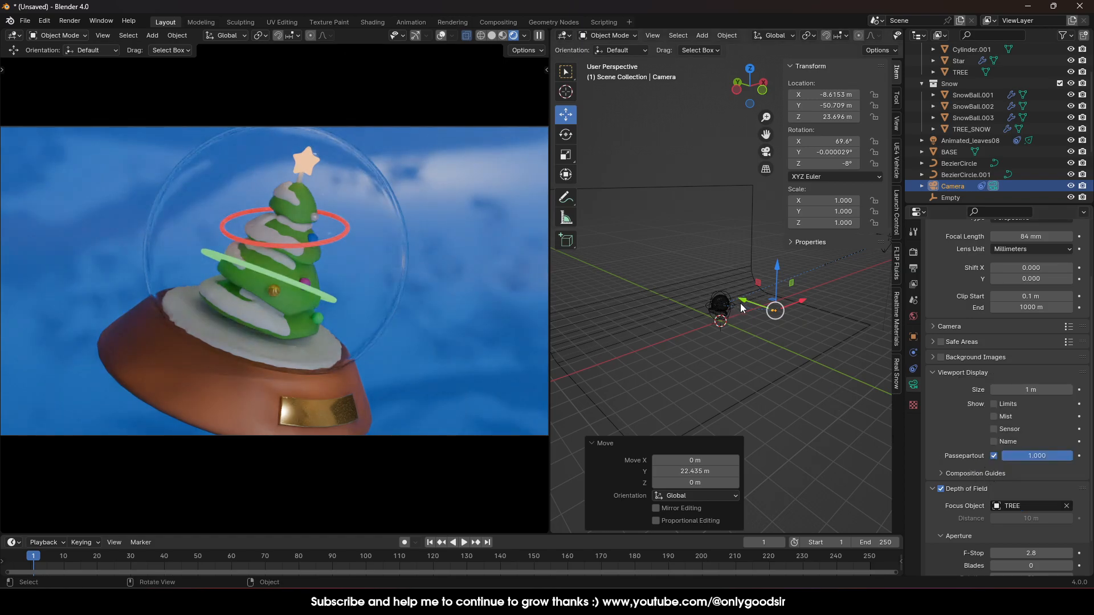
scroll(1026, 538, "down", 1)
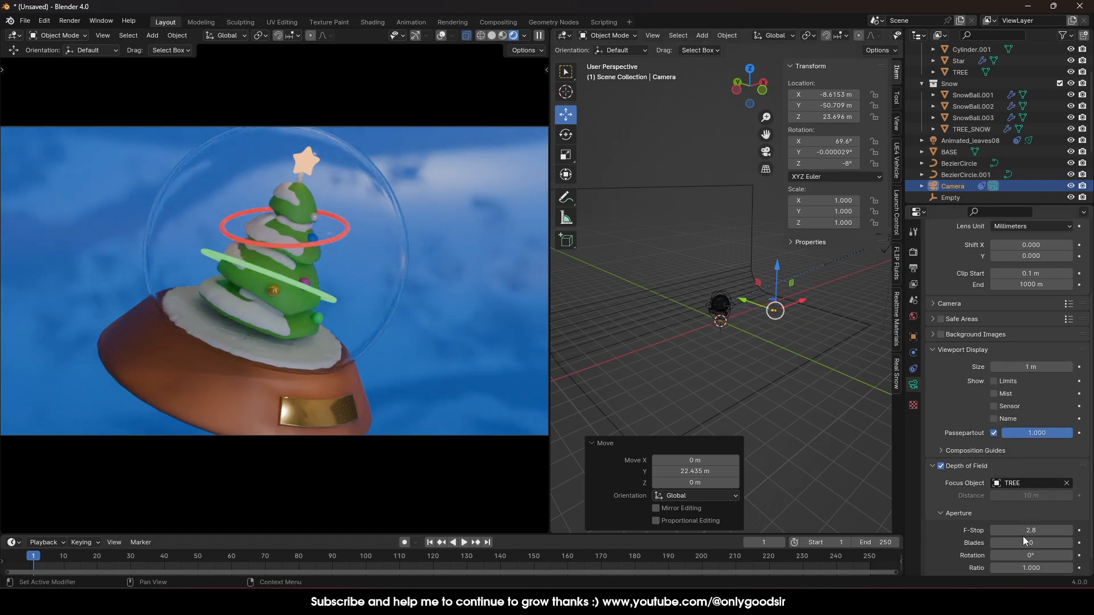
left_click_drag(1031, 530, 1069, 534)
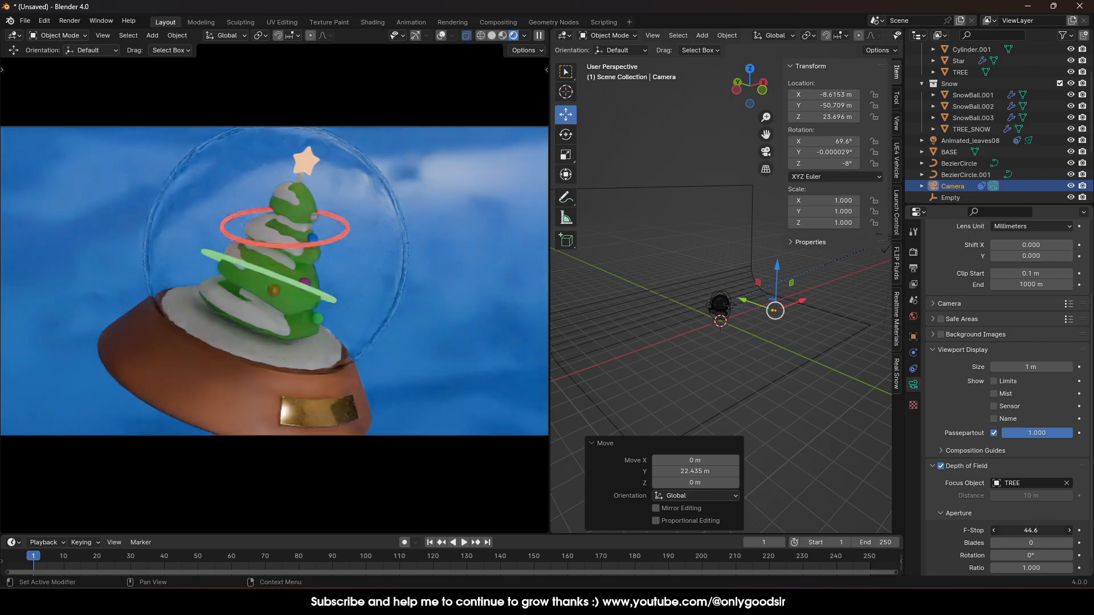
- Set the camera's F-Stop to 30.0, reposition the camera at about Y -60.7 m and turn off its depth of field
left_click_drag(1031, 530, 1054, 531)
left_click_drag(746, 306, 683, 326)
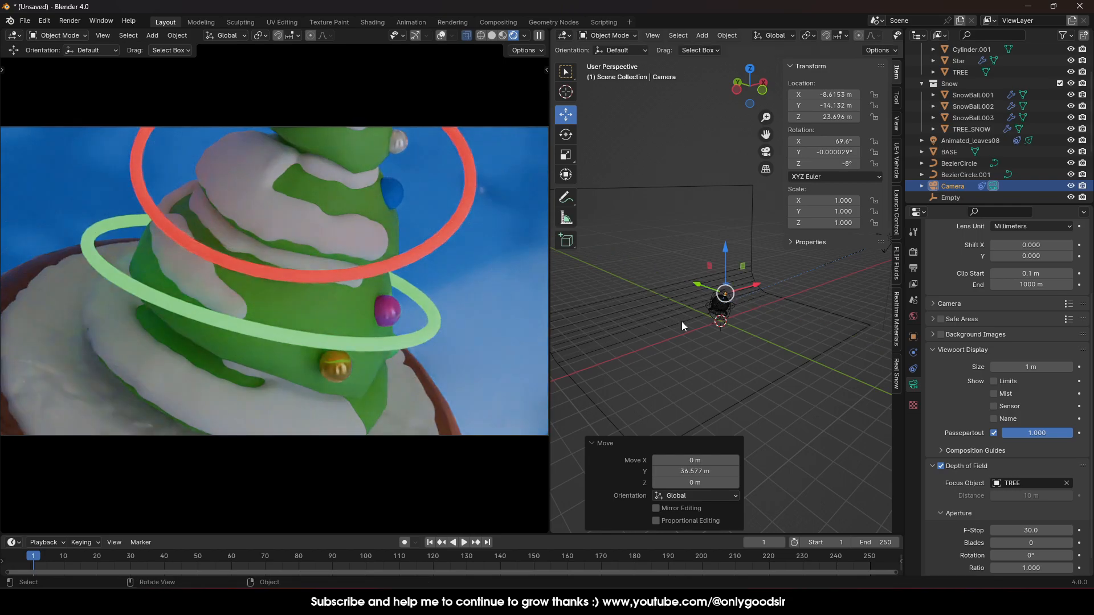
left_click_drag(694, 285, 760, 307)
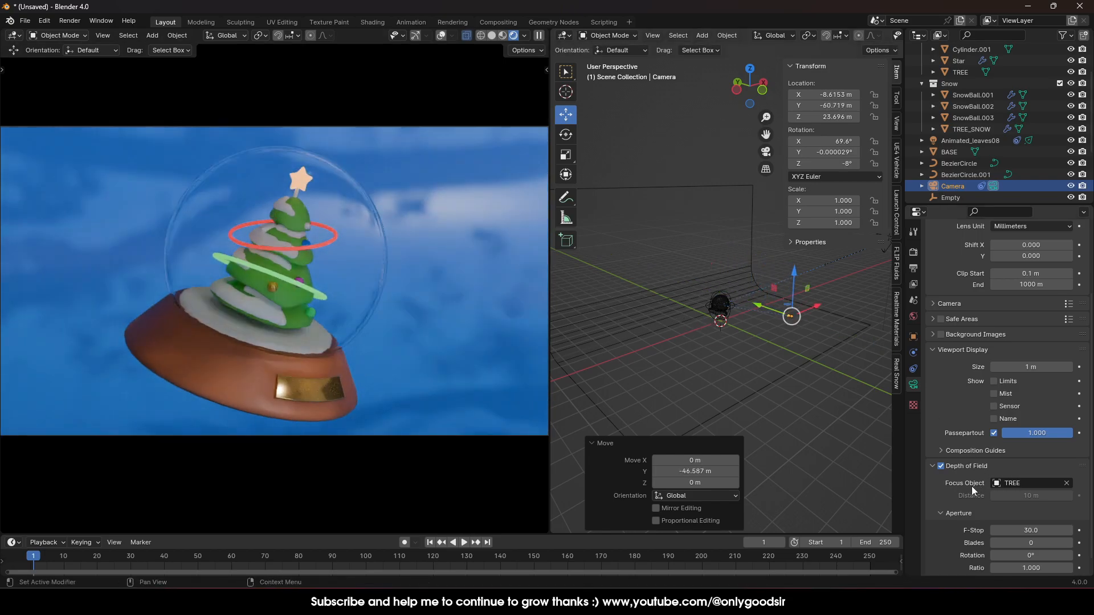
left_click(941, 467)
left_click(933, 466)
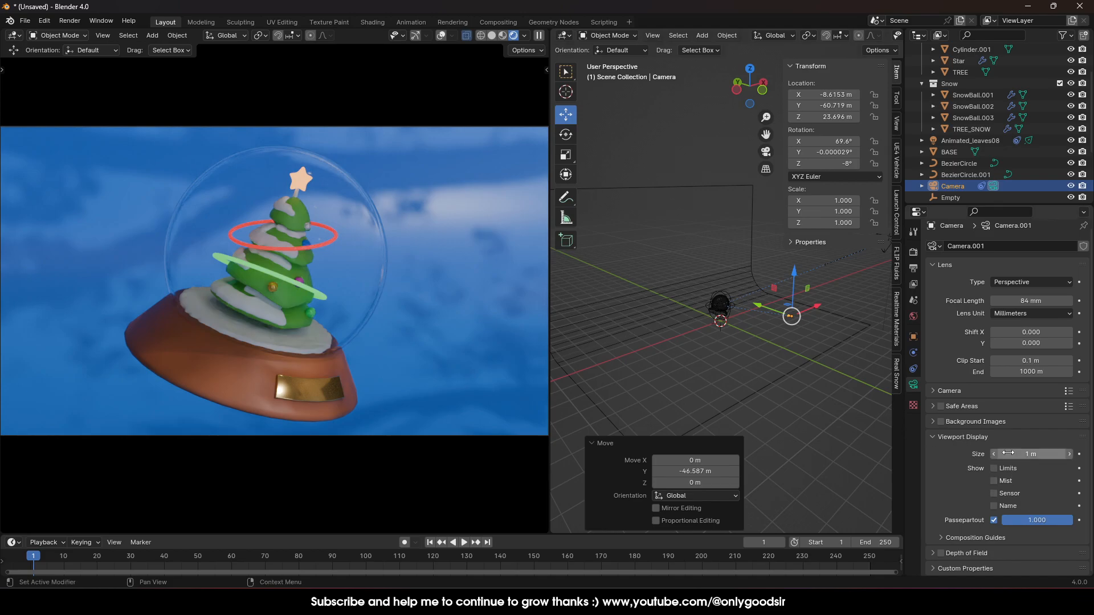
- Switch the camera to an orthographic lens with scale 26.5 and move it to about X -7.4 m, Z 26.6 m
left_click(1017, 282)
left_click(1017, 308)
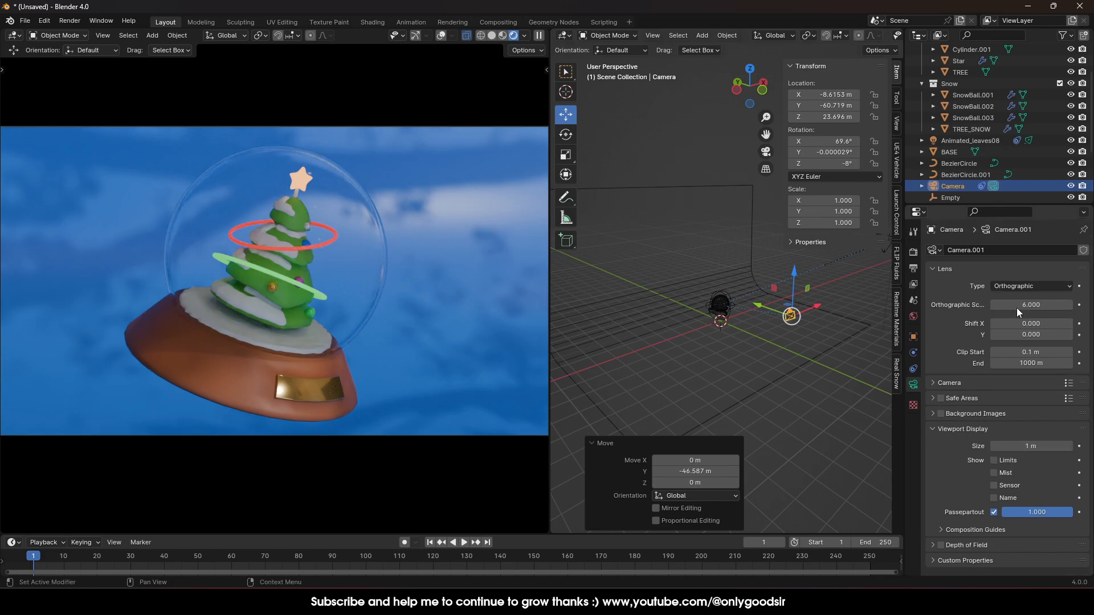
left_click_drag(1018, 306, 1089, 306)
mouse_move(796, 316)
left_mouse_down()
mouse_move(791, 288)
mouse_move(780, 305)
mouse_move(792, 317)
mouse_move(796, 303)
left_mouse_up()
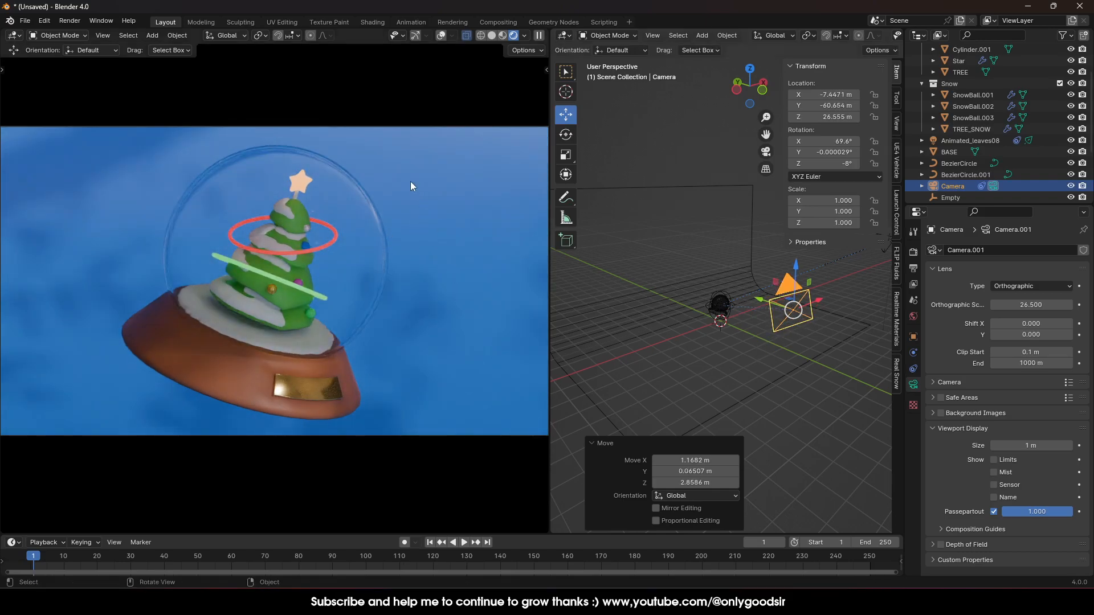
- Change the base color of the backdrop plane's BACKDROP material to light green
left_click(443, 242)
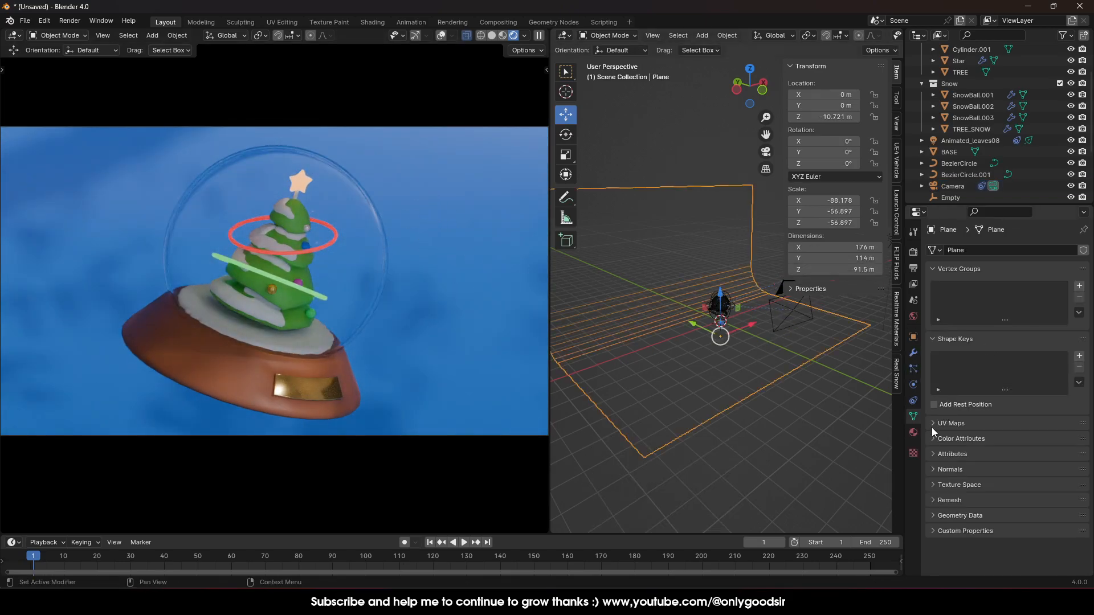
left_click(914, 433)
left_click(1034, 370)
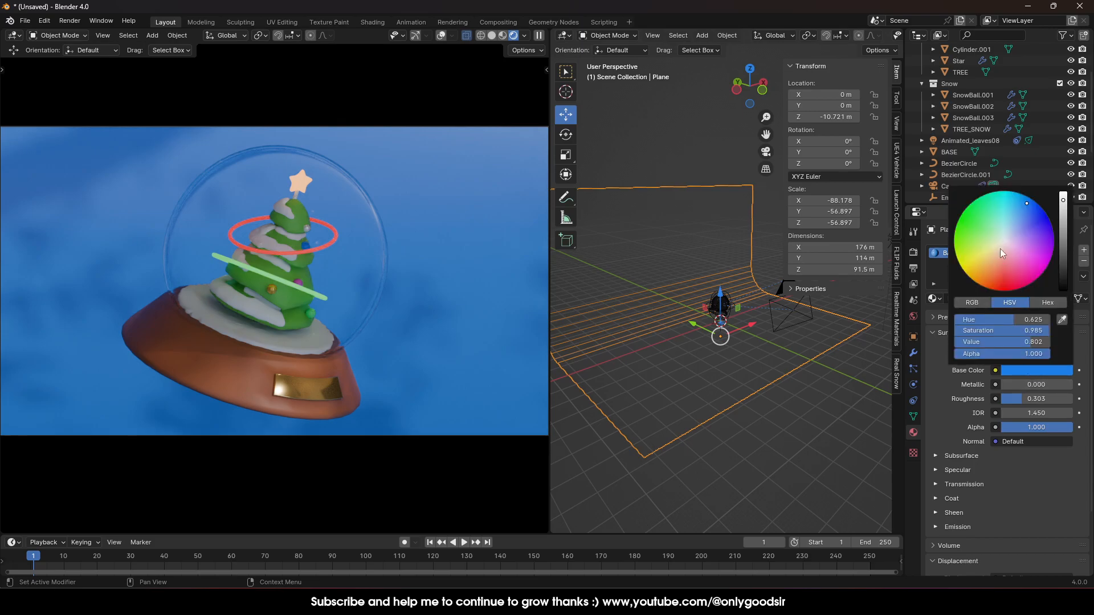
mouse_move(1022, 224)
left_mouse_down()
mouse_move(1036, 279)
mouse_move(996, 280)
left_mouse_up()
mouse_move(998, 280)
left_mouse_down()
mouse_move(1010, 276)
mouse_move(971, 269)
mouse_move(965, 250)
mouse_move(985, 235)
left_mouse_up()
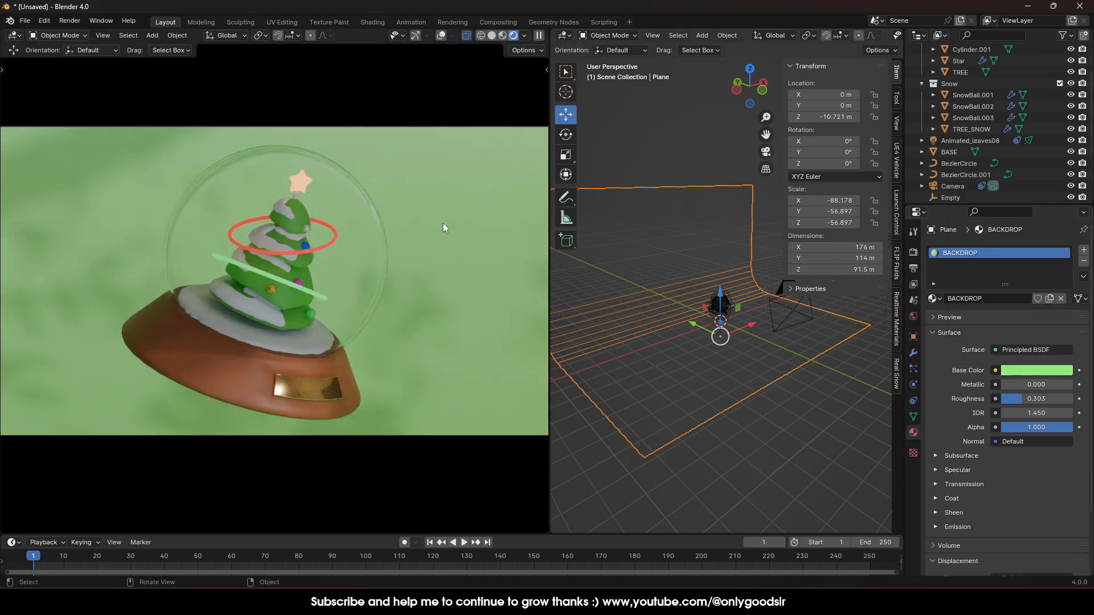
- Switch the viewport lighting to the dark studio HDRI, with a rotation of 71.5° and a strength of 0.565
left_click(524, 35)
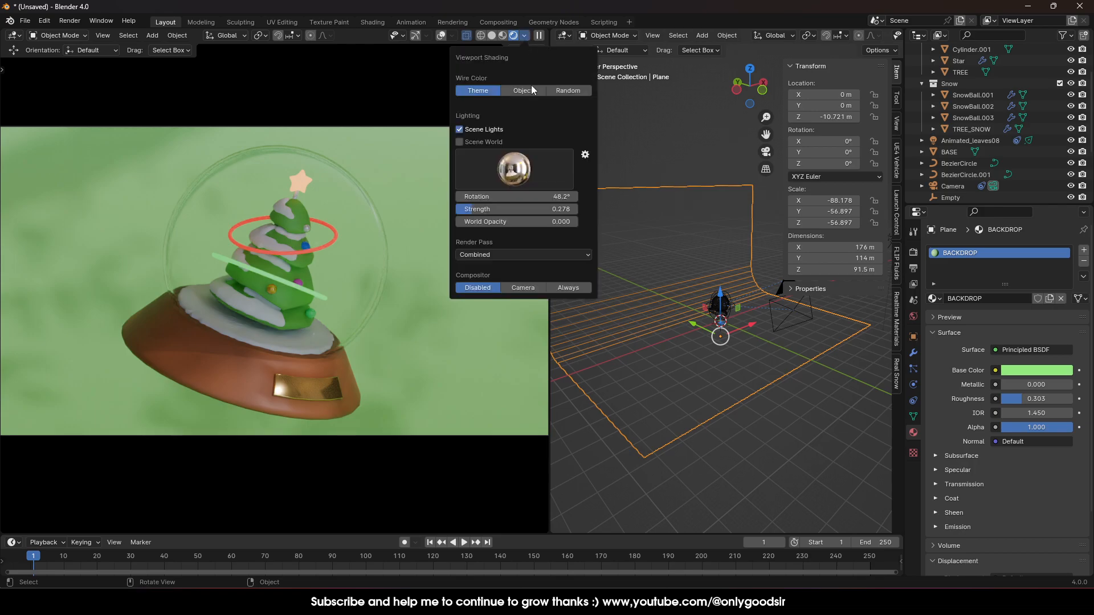
left_click(522, 175)
left_click(539, 214)
left_click(525, 173)
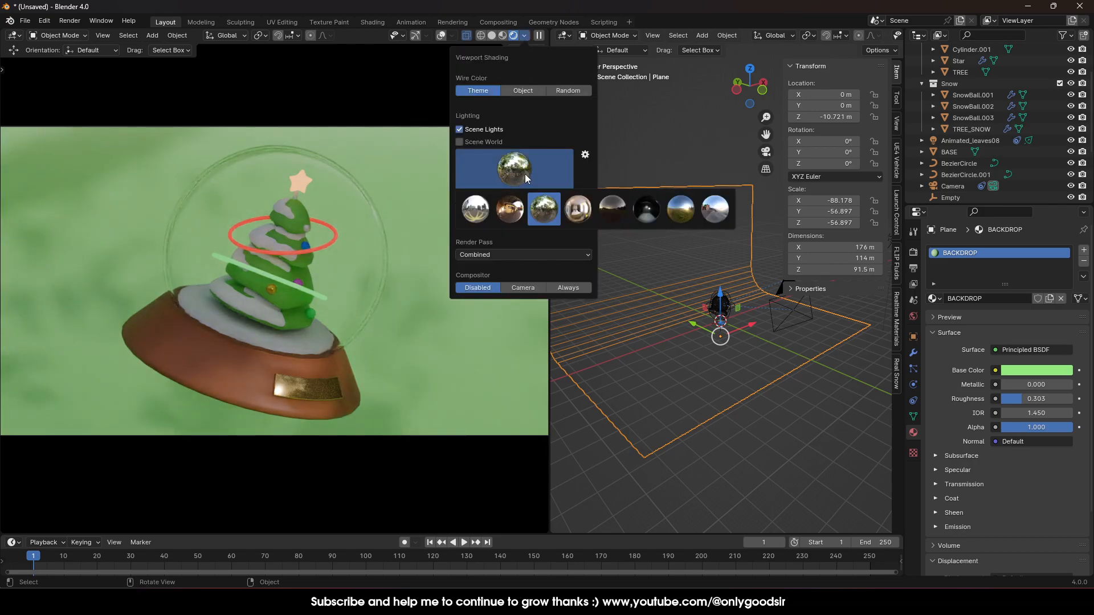
left_click(646, 209)
mouse_move(490, 209)
left_mouse_down()
mouse_move(528, 209)
mouse_move(477, 209)
mouse_move(509, 196)
left_mouse_up()
- Try the other built-in viewport HDRIs one after another to compare how they light the globe
left_click(524, 35)
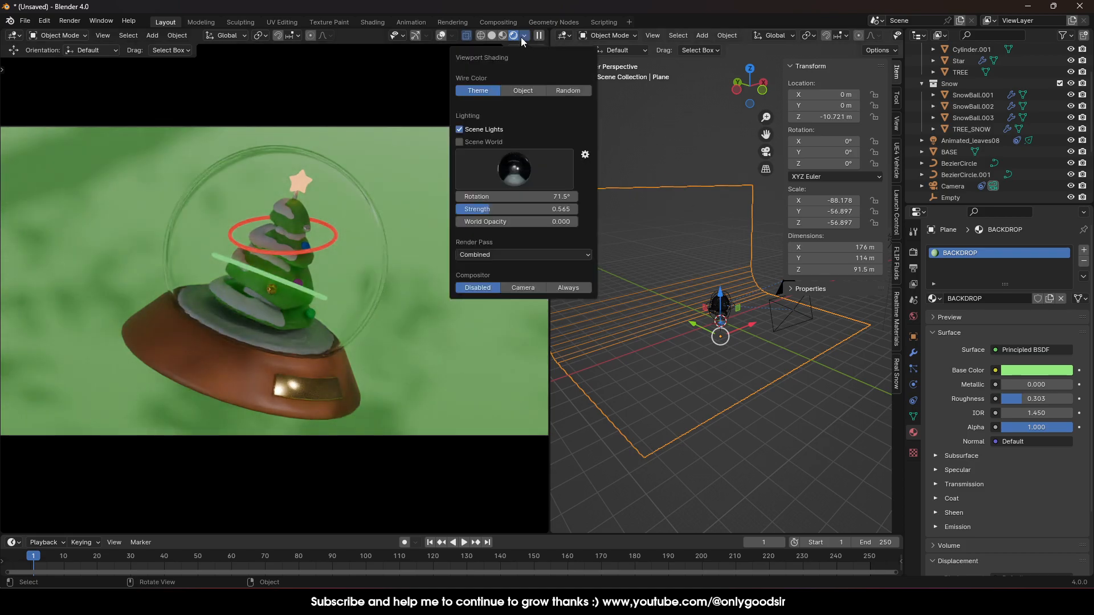
left_click(516, 170)
left_click(511, 212)
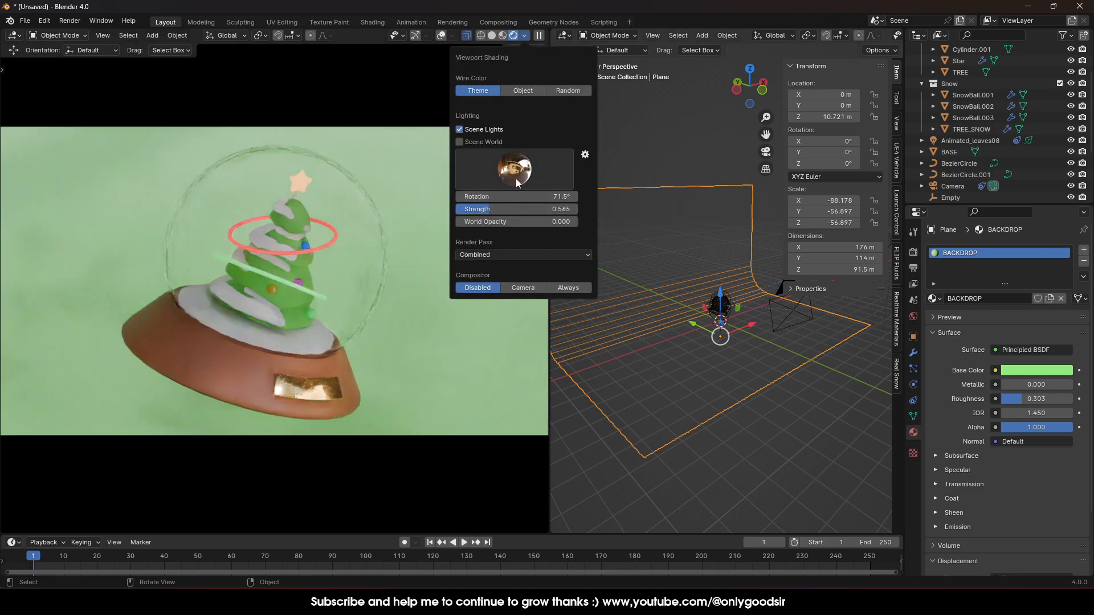
left_click(514, 169)
left_click(541, 209)
left_click(511, 170)
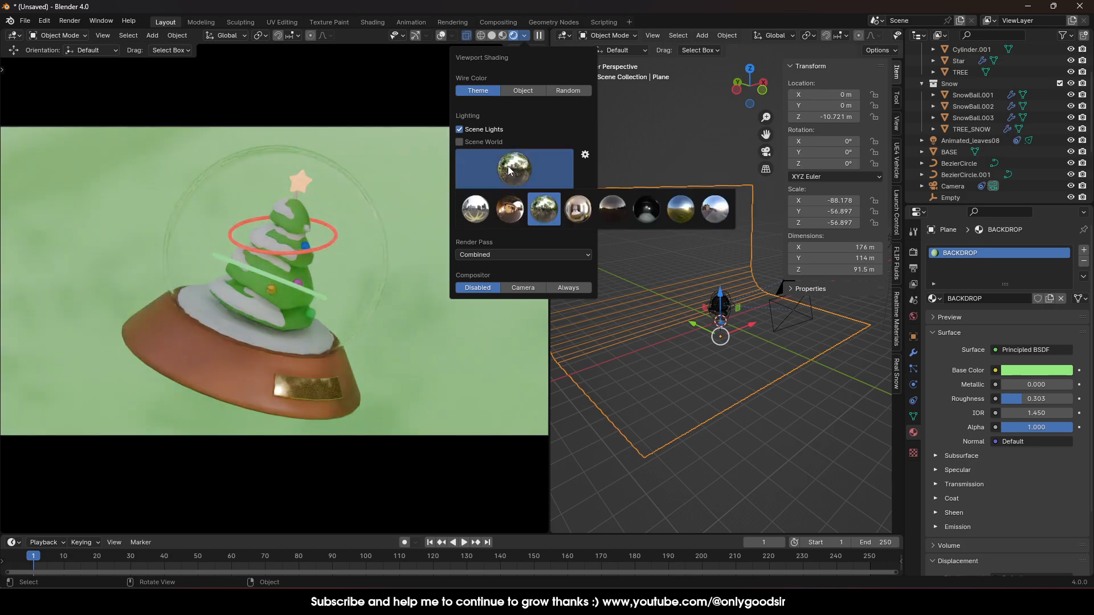
left_click(577, 210)
left_click(509, 170)
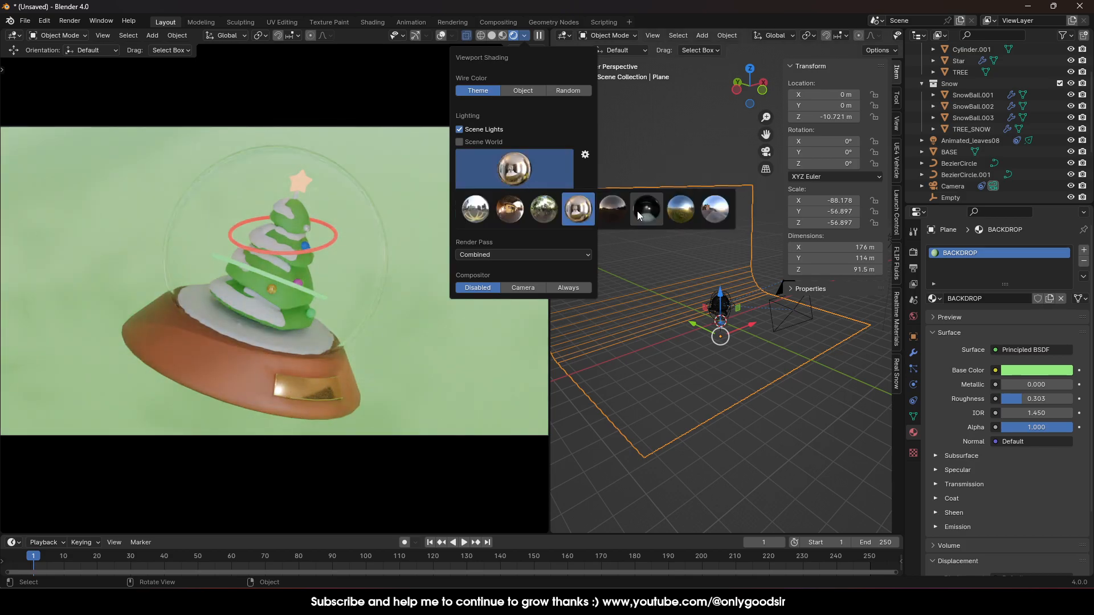
left_click(613, 210)
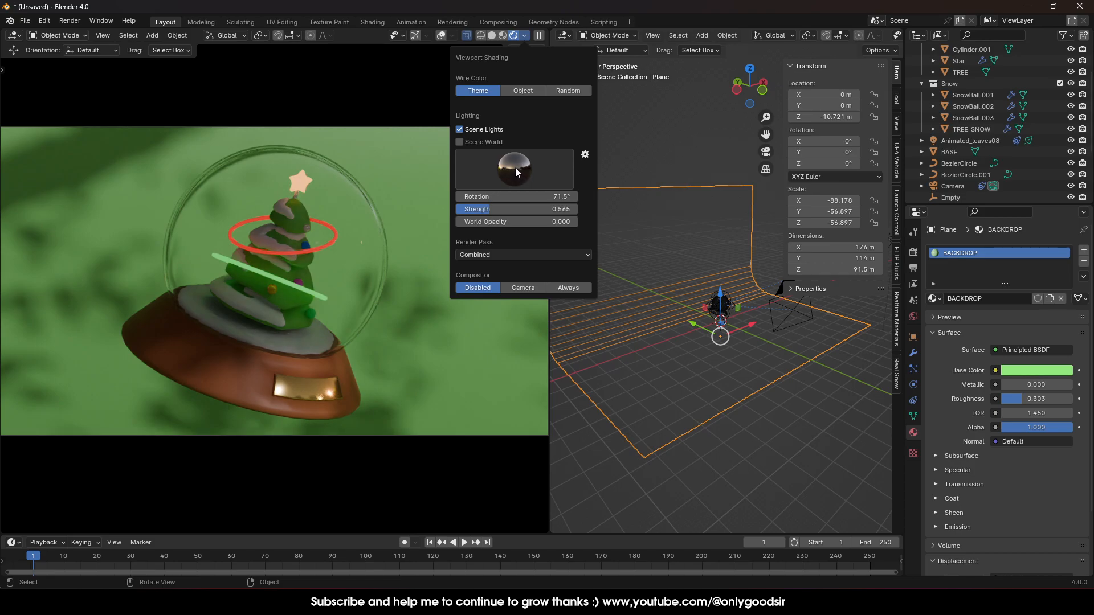
left_click(517, 172)
left_click(646, 210)
left_click(524, 183)
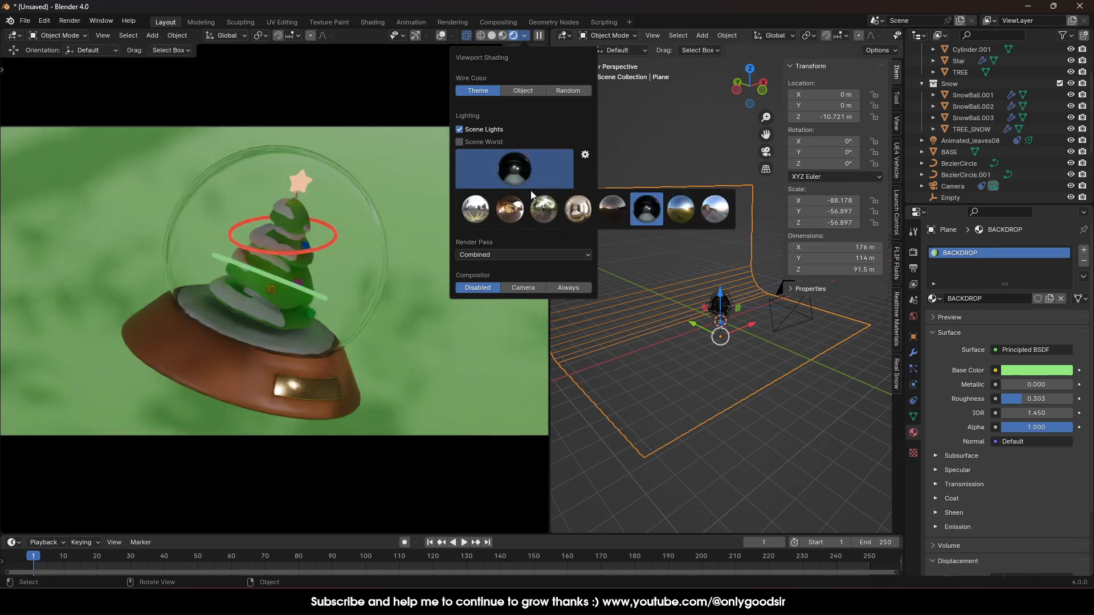
left_click(680, 209)
left_click(516, 169)
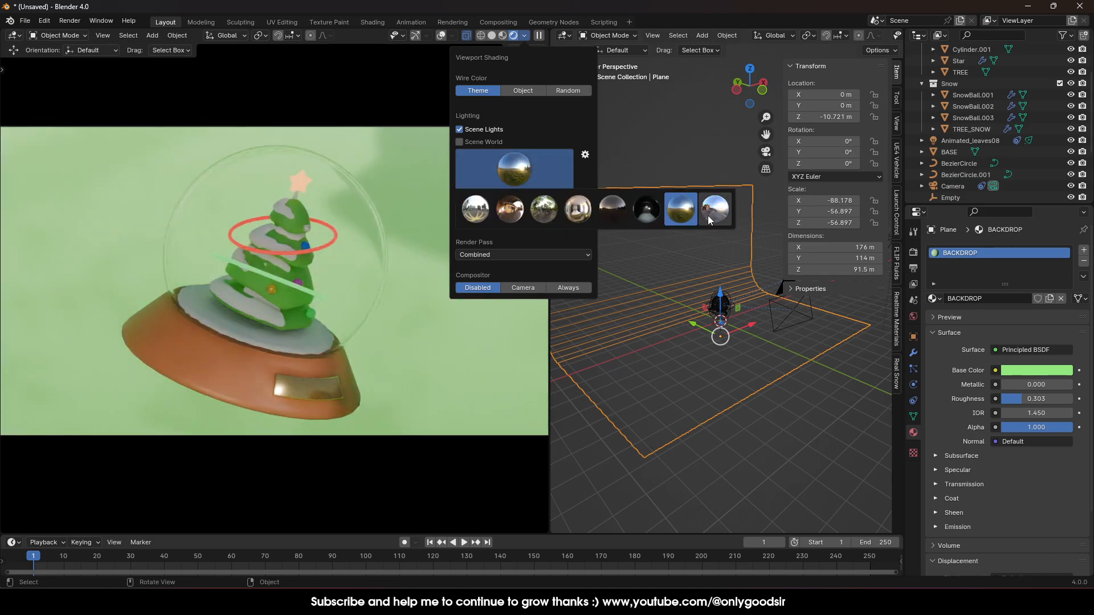
left_click(709, 220)
left_click(516, 169)
left_click(586, 218)
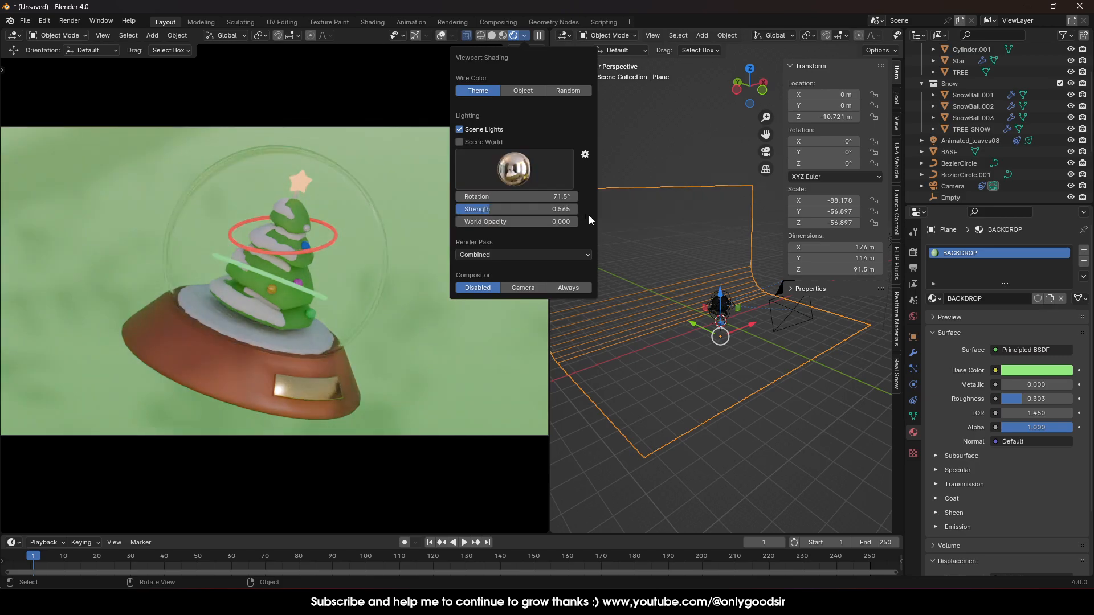
- Choose the dark studio HDRI for the viewport lighting again and raise its strength to about 0.611
left_click(512, 183)
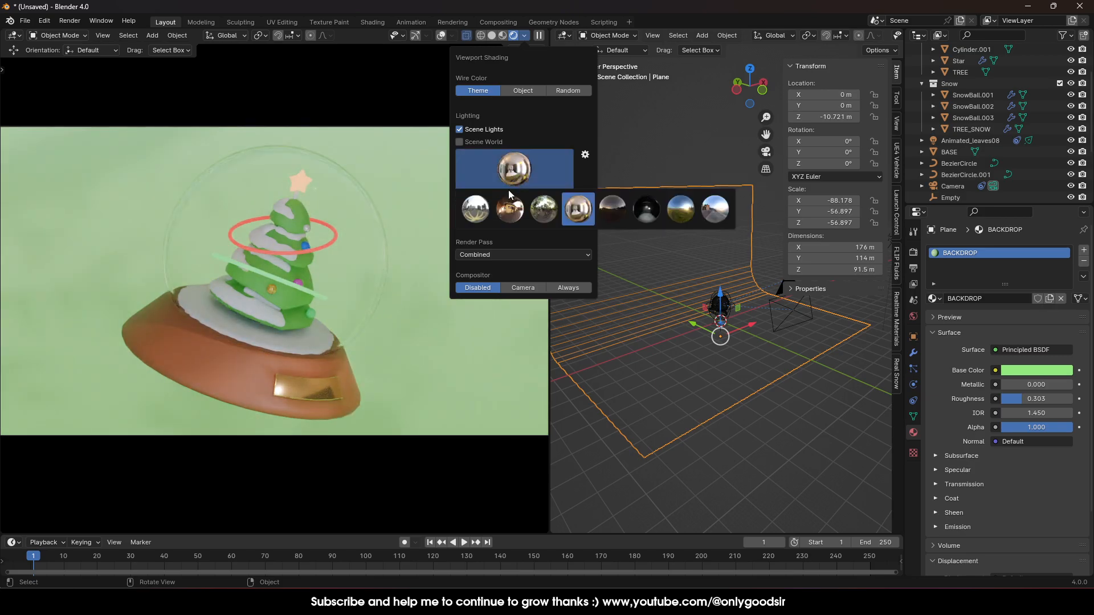
left_click(639, 210)
mouse_move(482, 209)
left_mouse_down()
mouse_move(465, 210)
mouse_move(482, 209)
left_mouse_up()
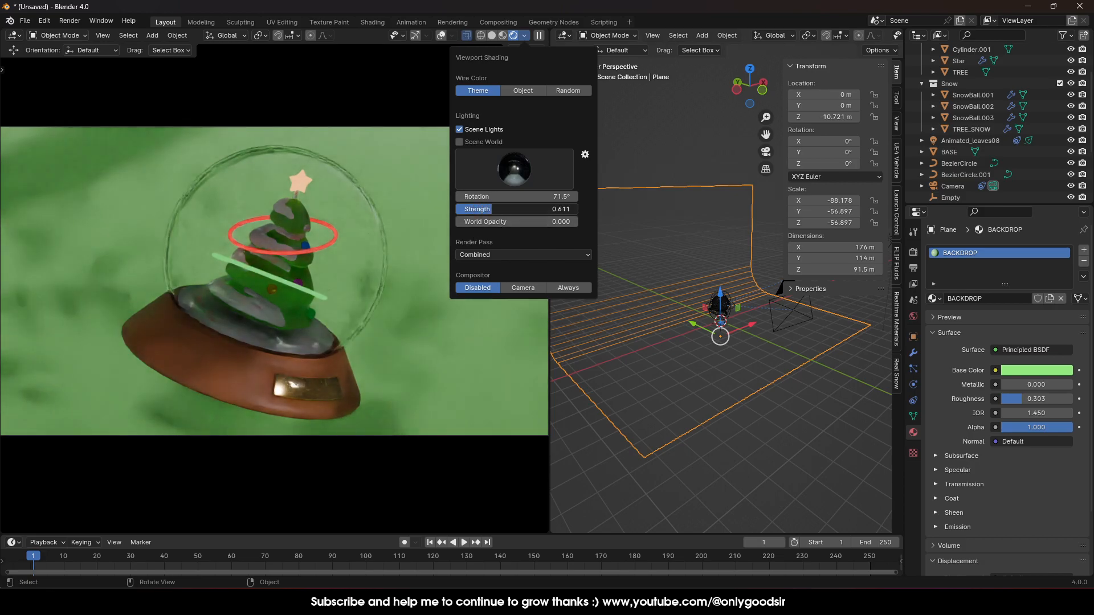
- Move the leaves spotlight to about X 29.6 m, Y -38.1 m, Z 94.8 m and set its radius to 0.34 m
scroll(779, 326, "down", 3)
middle_click_drag(779, 326, 758, 309)
left_click(722, 302)
left_click_drag(758, 309, 712, 246)
left_click_drag(1029, 346, 1003, 345)
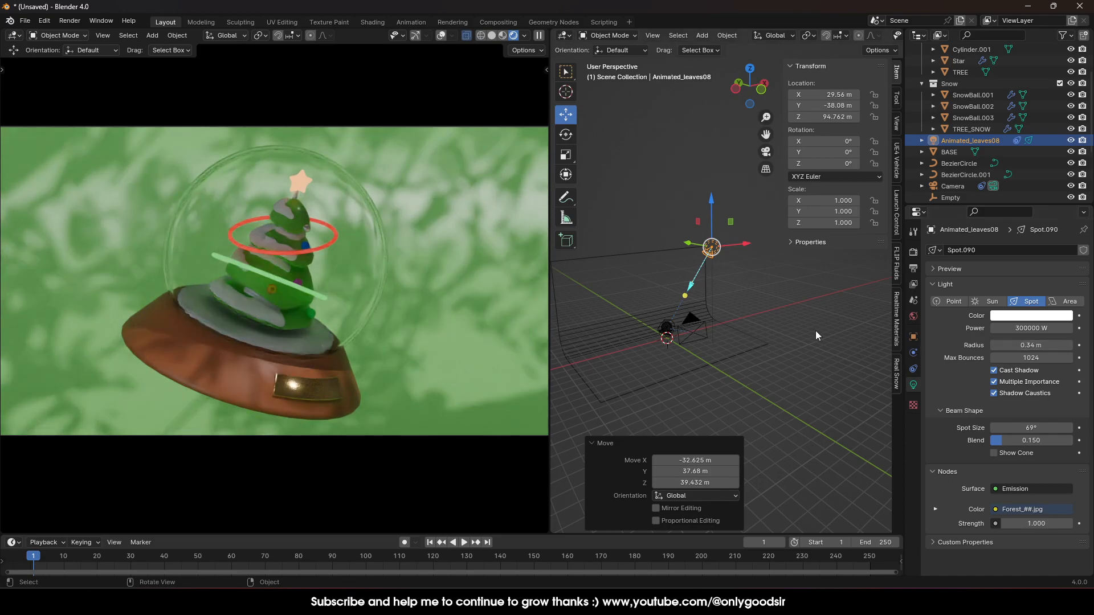
- Shift the leaves spotlight sideways and lower it, to about X 66.7 m, Y -45.8 m and Z 54.6 m
left_click_drag(731, 244, 764, 244)
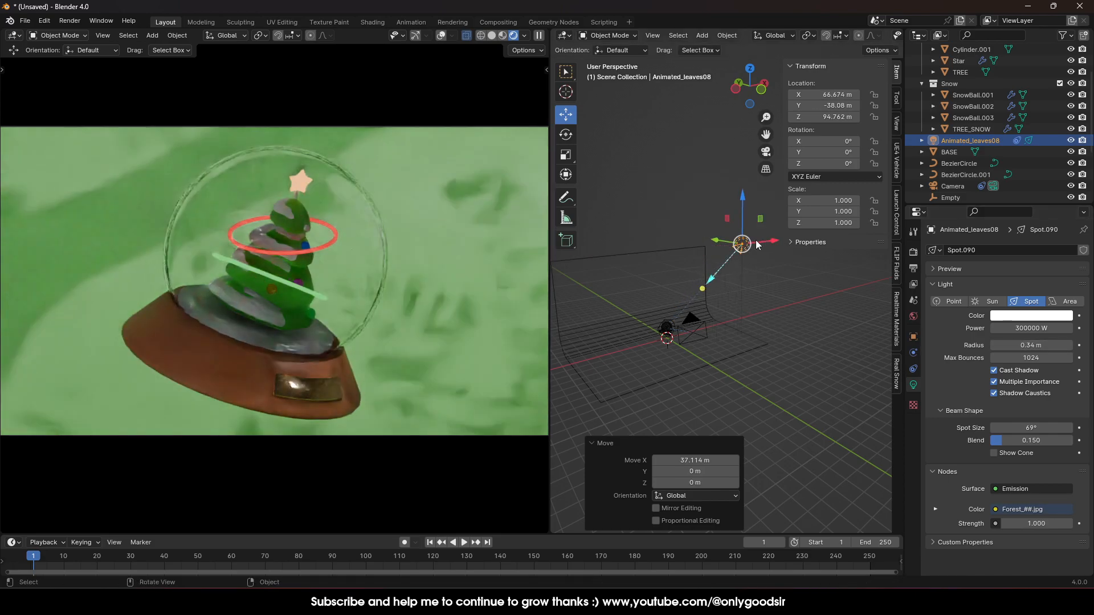
mouse_move(744, 196)
left_mouse_down()
mouse_move(739, 223)
mouse_move(756, 185)
left_mouse_up()
mouse_move(717, 226)
left_mouse_down()
mouse_move(674, 221)
mouse_move(720, 226)
mouse_move(728, 216)
left_mouse_up()
left_click_drag(732, 191, 752, 228)
left_click_drag(705, 277, 718, 279)
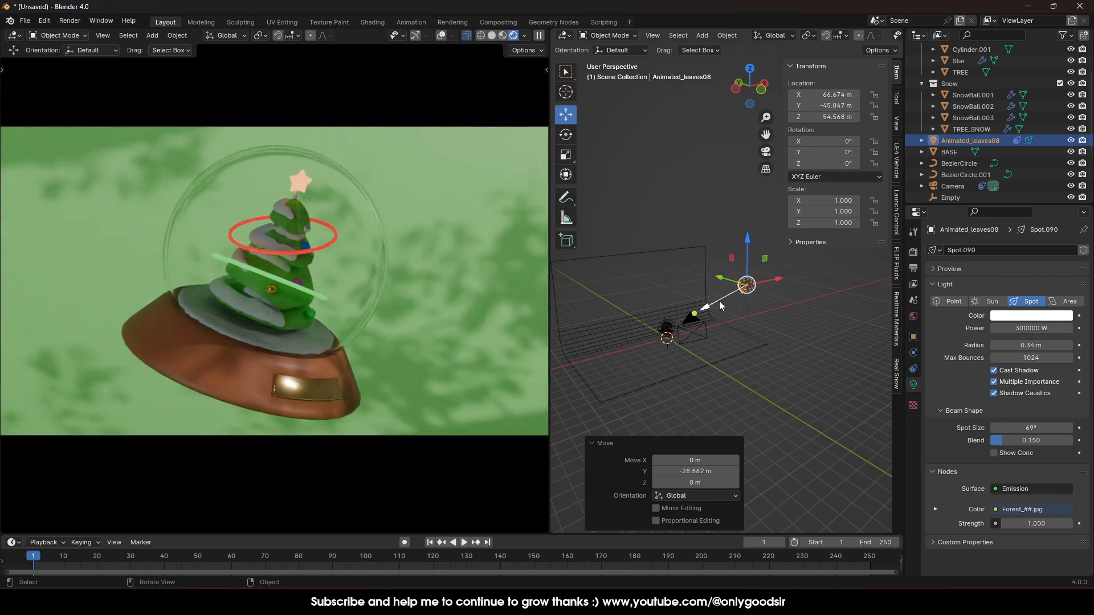
- Select the snow globe's BASE object in the wireframe view
scroll(688, 389, "up", 5)
middle_click_drag(587, 406, 733, 247, "shift")
scroll(723, 327, "up", 5)
mouse_move(743, 186)
middle_mouse_down("shift")
mouse_move(727, 290)
mouse_move(687, 334)
middle_mouse_up("shift")
scroll(681, 346, "up", 4)
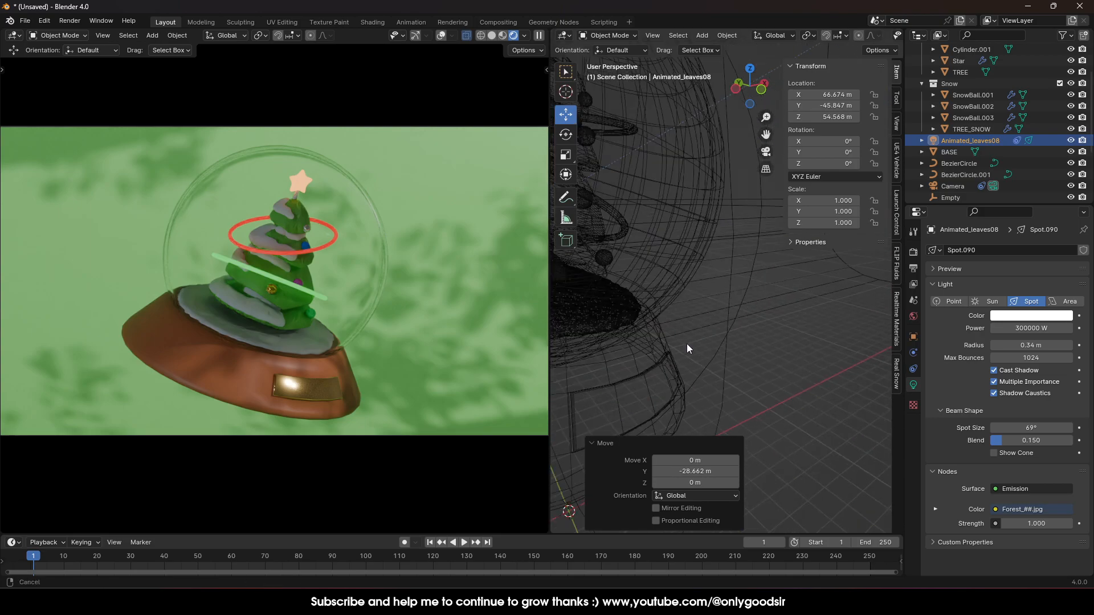
left_click(703, 287)
scroll(707, 291, "down", 5)
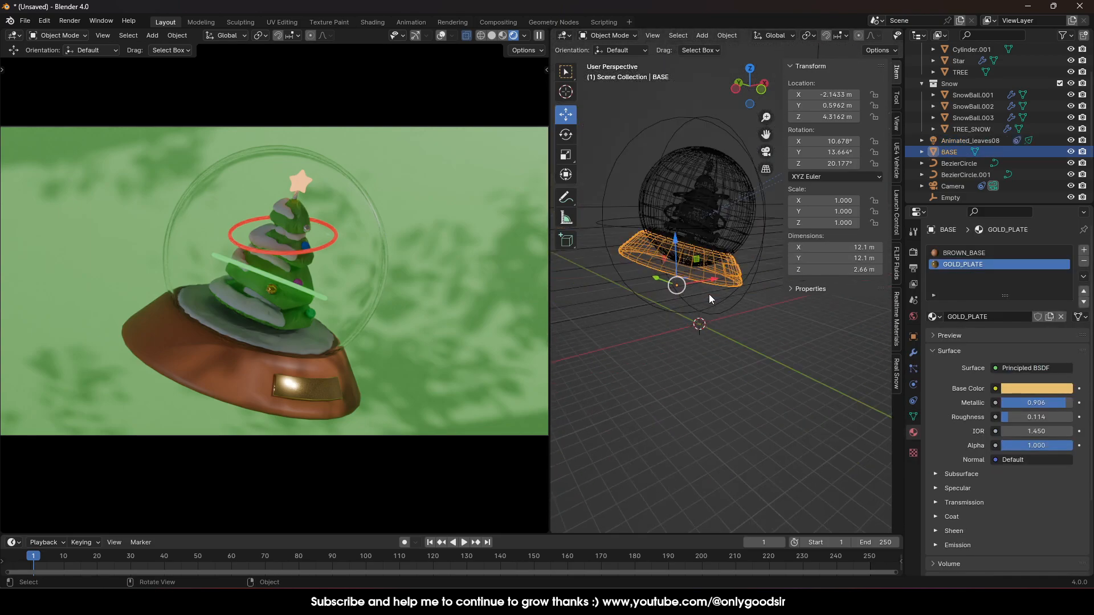
- Browse the Realtime Materials library and choose Ash Wood from the Wood UV category
left_click(893, 311)
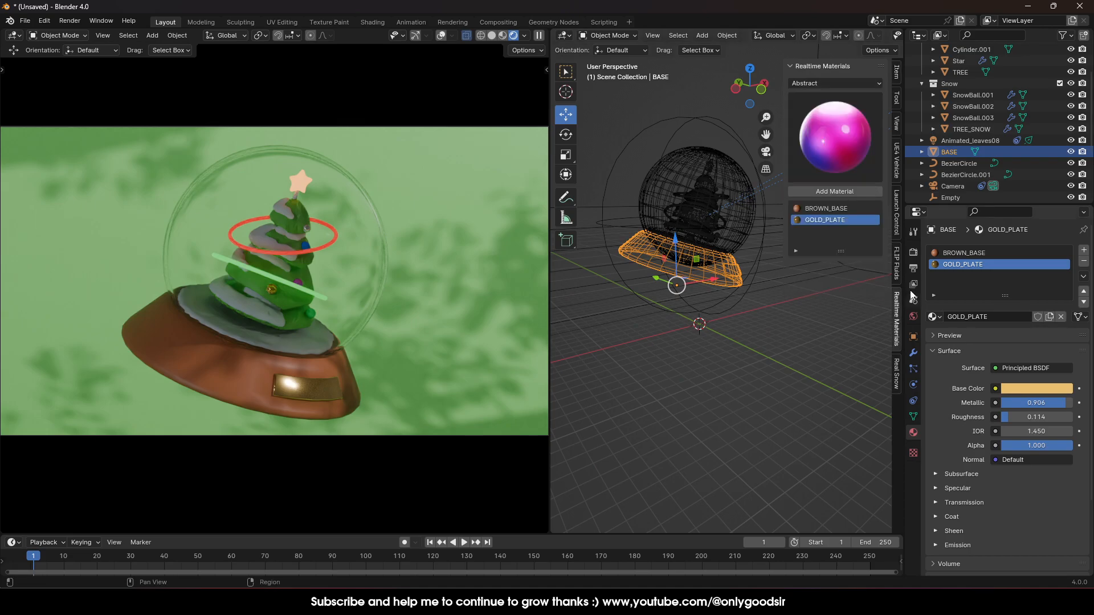
left_click(837, 131)
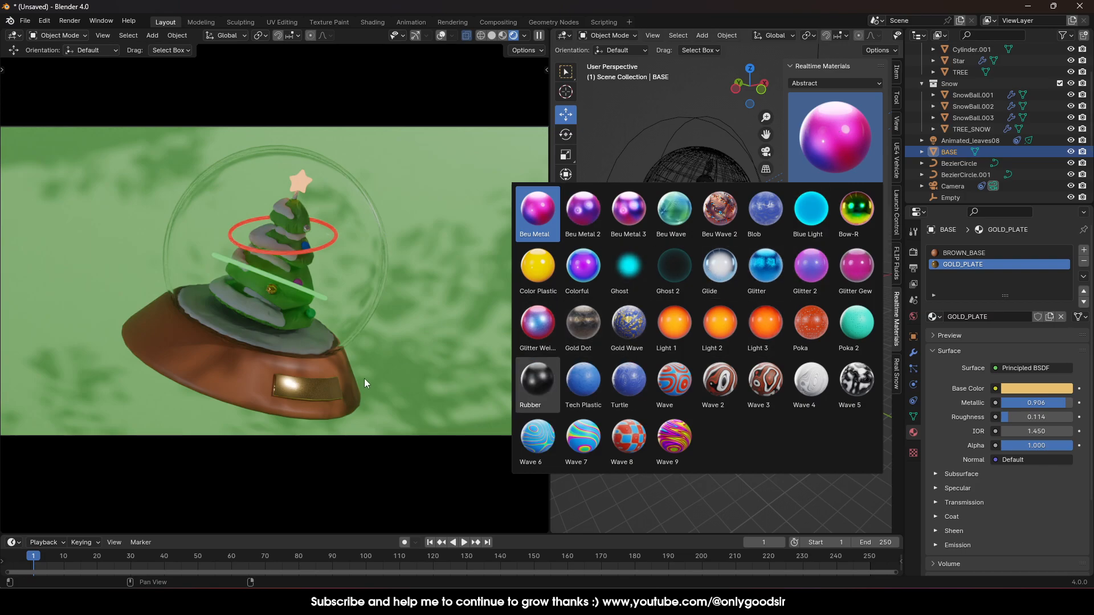
left_click(842, 83)
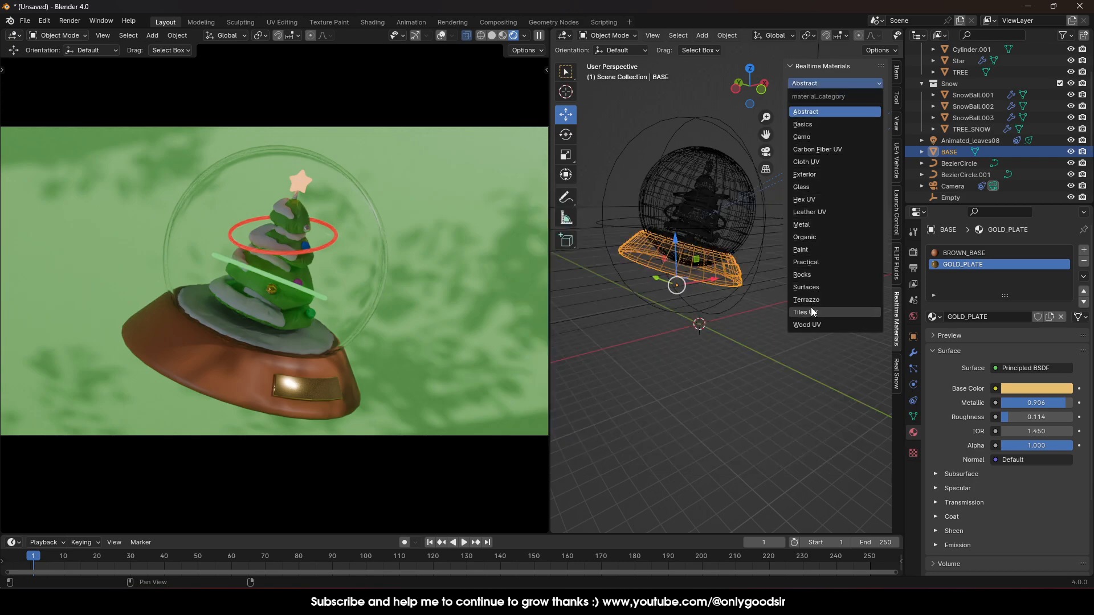
left_click(812, 324)
left_click(839, 143)
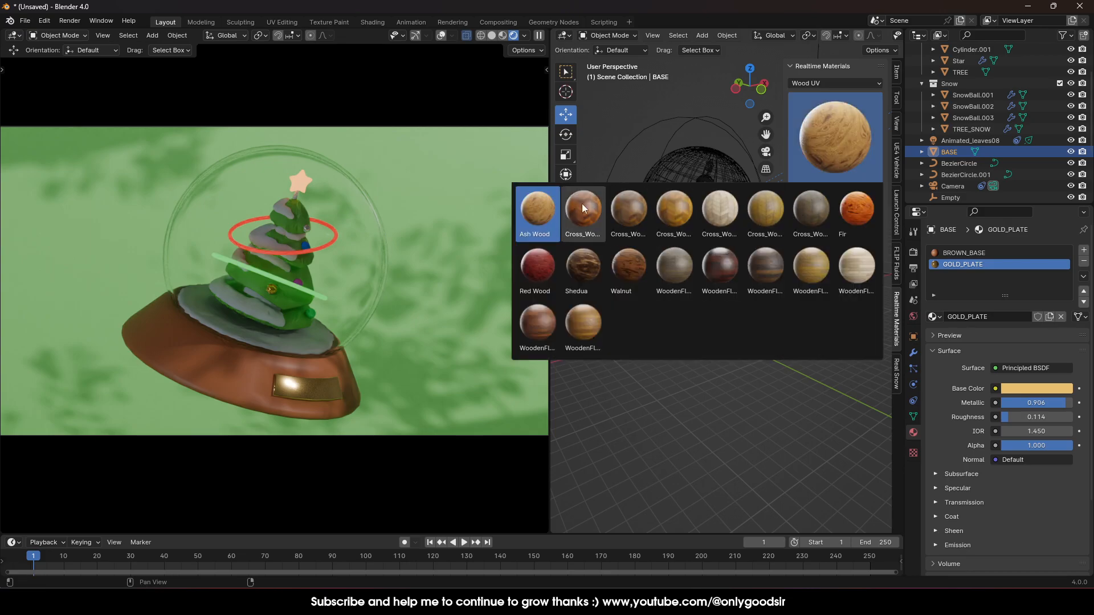
left_click(540, 209)
- Try Ash Wood on the base's GOLD_PLATE material slot and undo it
left_click(833, 191)
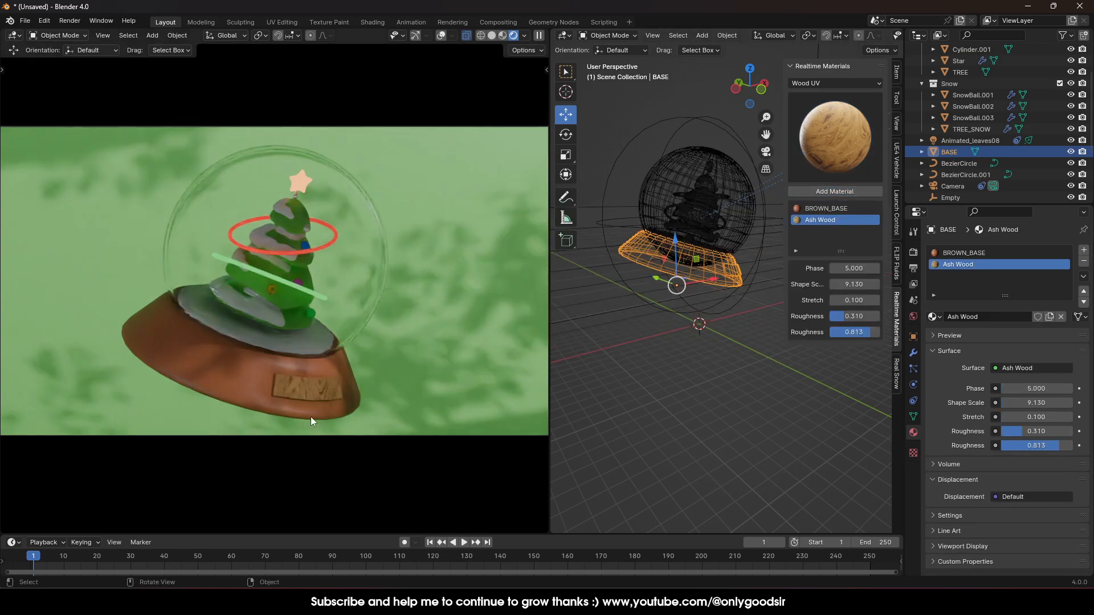
key("ctrl+z")
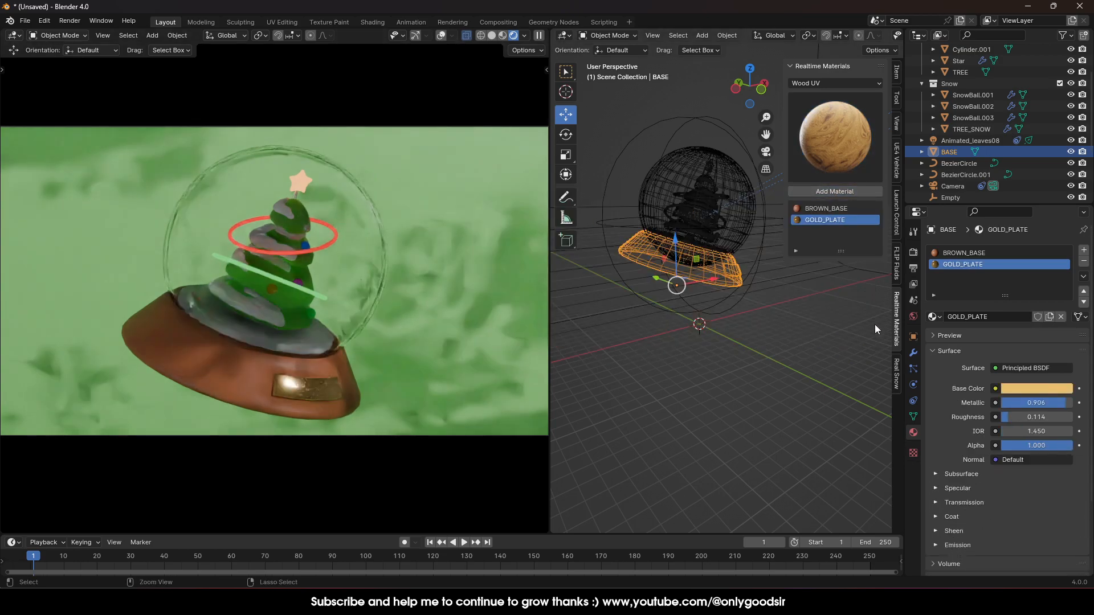
- Replace the base's BROWN_BASE material with Ash Wood and set its Stretch to 1.400
left_click(959, 252)
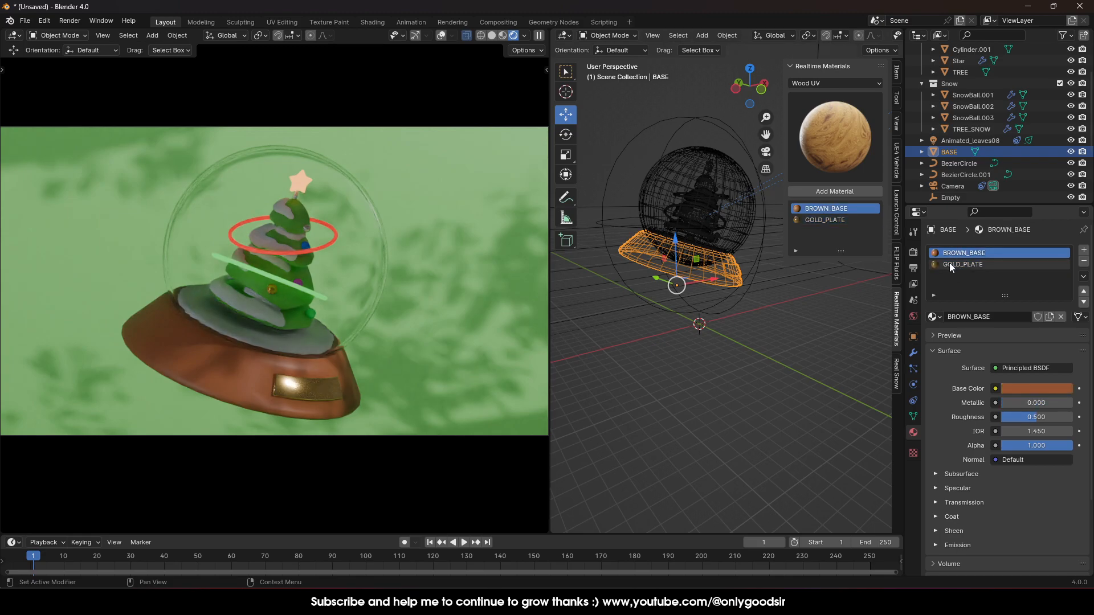
left_click(831, 192)
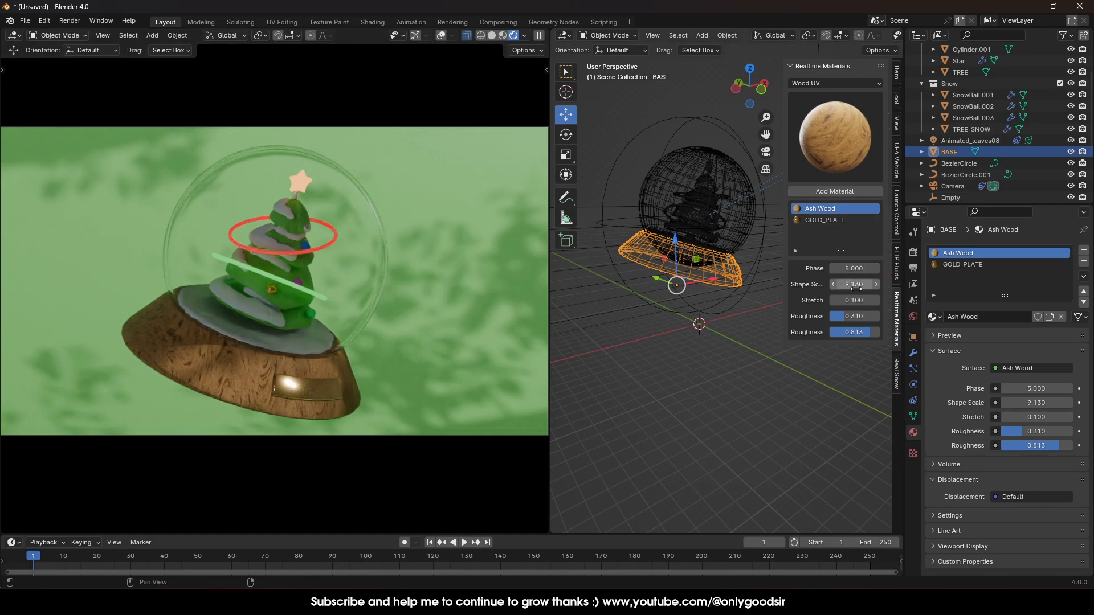
mouse_move(857, 300)
left_mouse_down()
mouse_move(887, 301)
mouse_move(840, 298)
left_mouse_up()
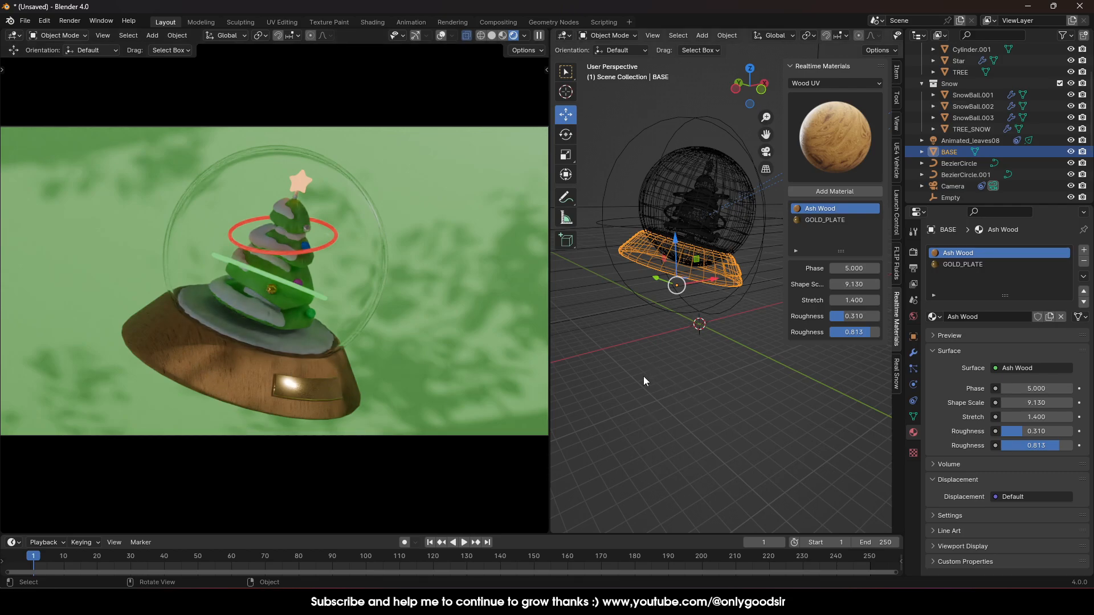
scroll(661, 367, "down", 2)
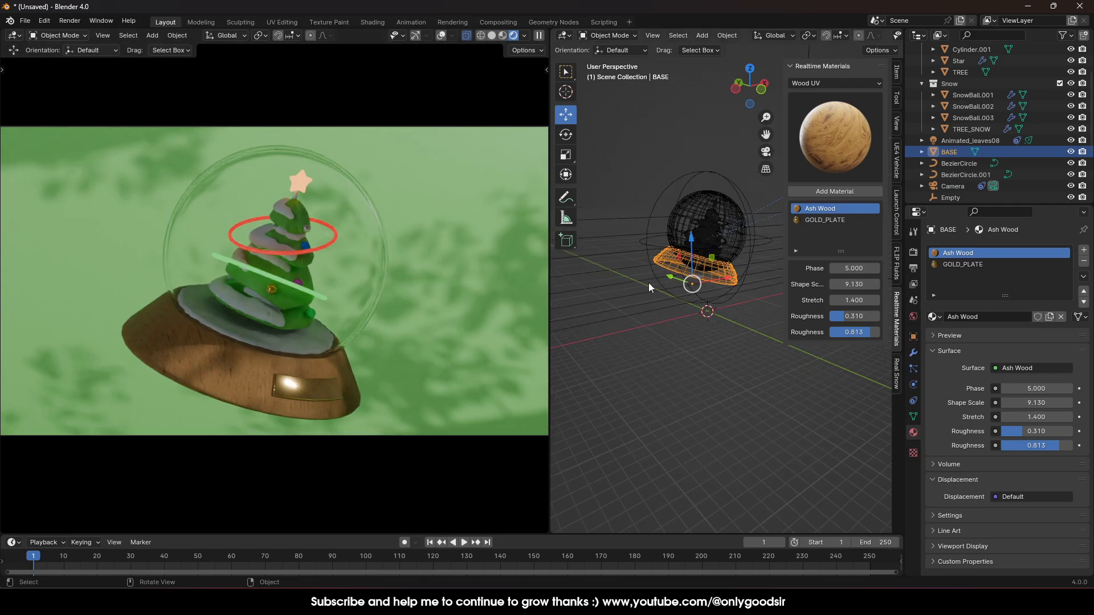
- Change the backdrop plane's base color to pink with hue 0.972, saturation 0.777 and value 0.806
left_click(622, 237)
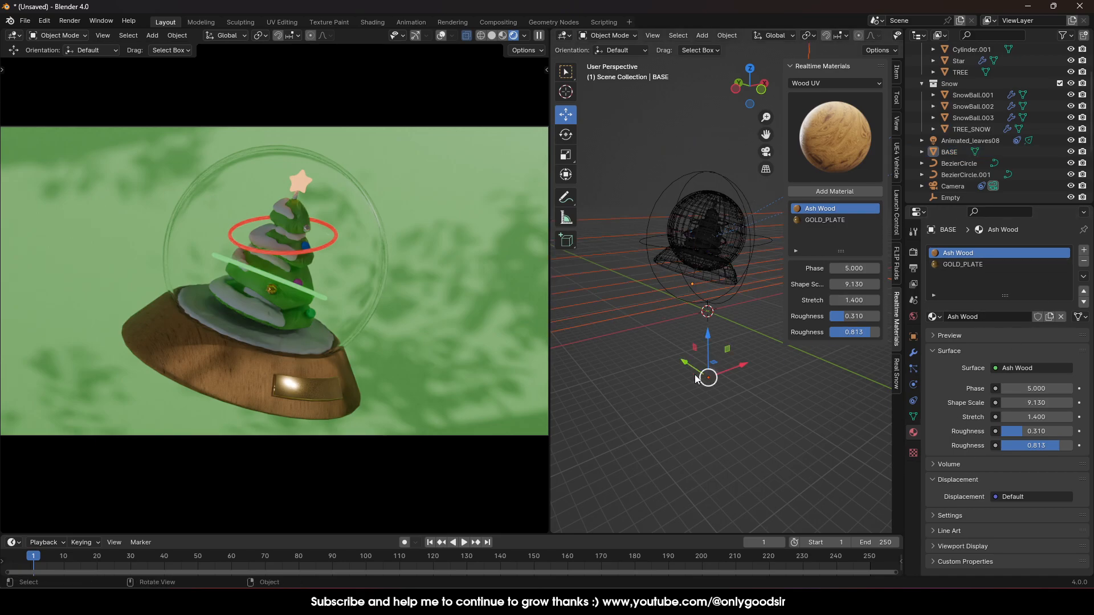
left_click(666, 229)
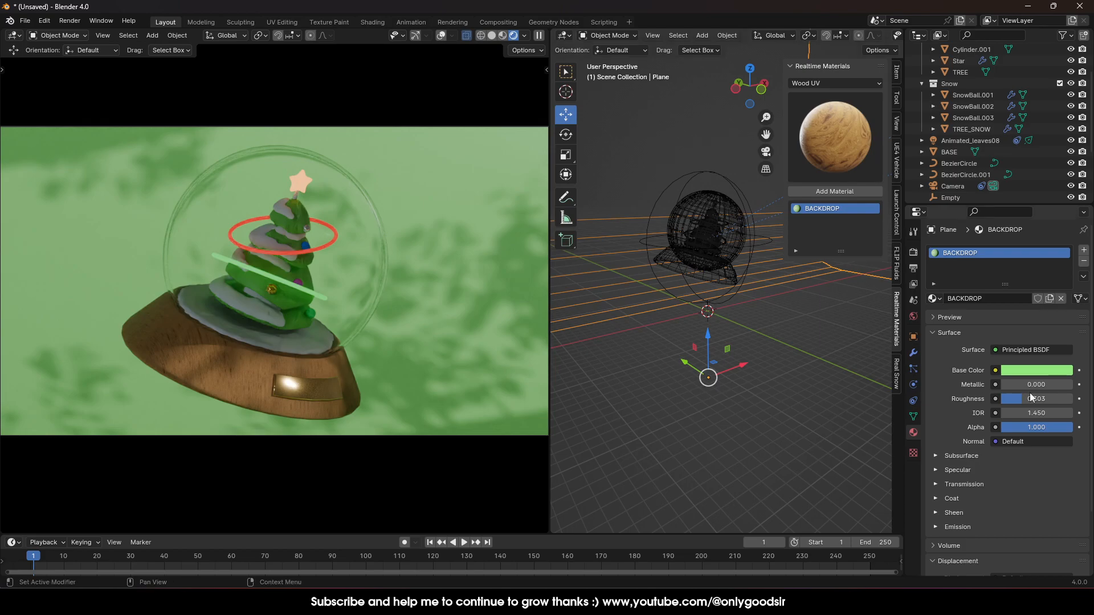
left_click(1042, 371)
left_click(1007, 266)
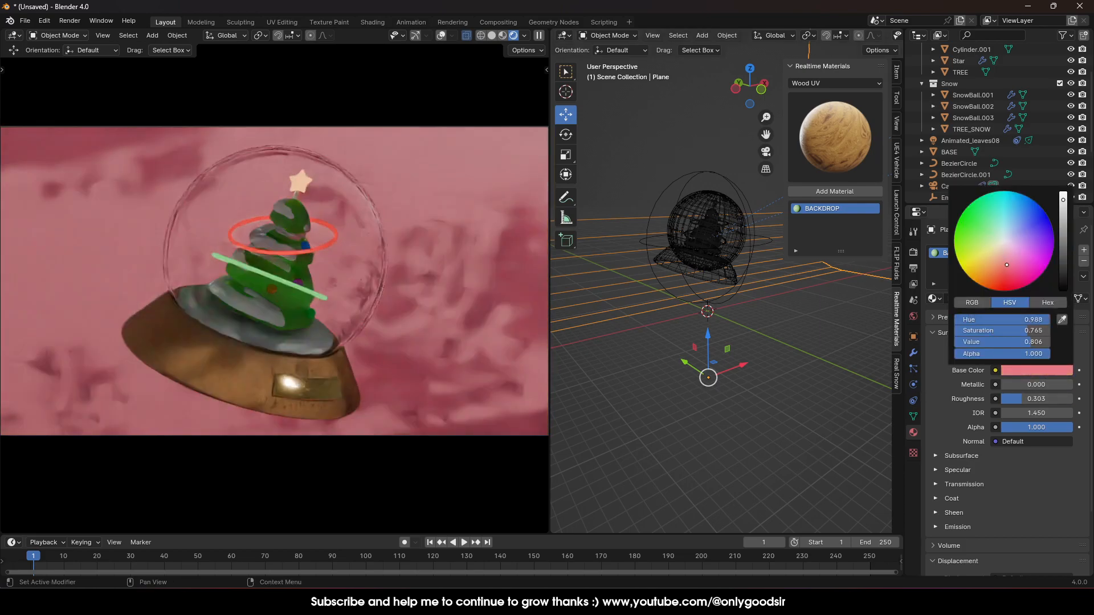
left_click_drag(1007, 265, 1010, 265)
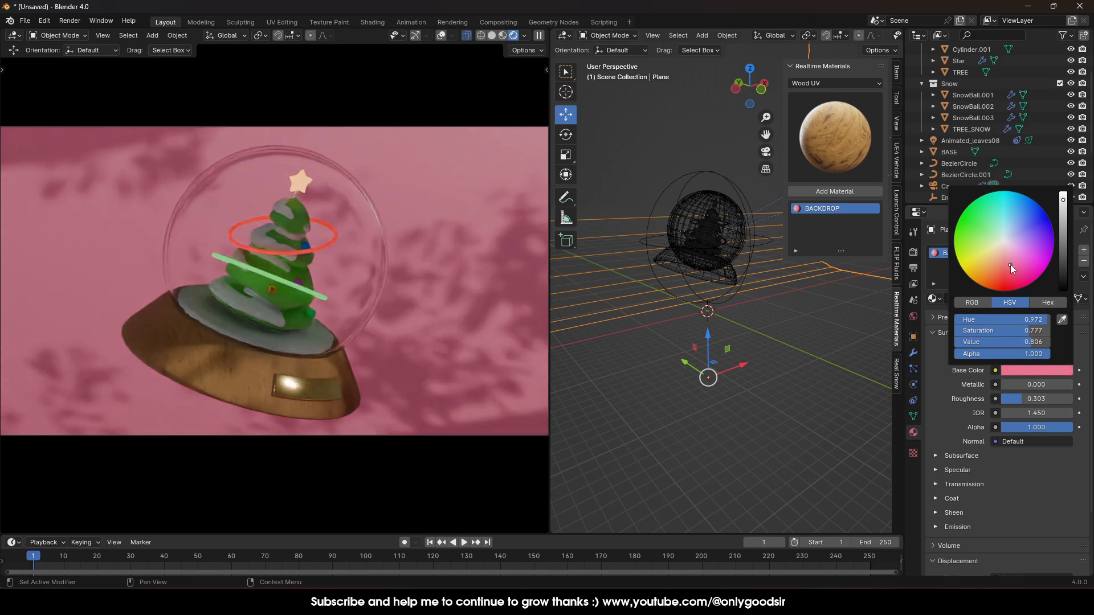
- Add an area light, raise it about 60 m above the snow globe, and scale it up about 17.9 times
middle_click_drag(678, 473, 690, 215)
scroll(690, 268, "down", 5)
scroll(700, 266, "down", 2)
left_click(702, 35)
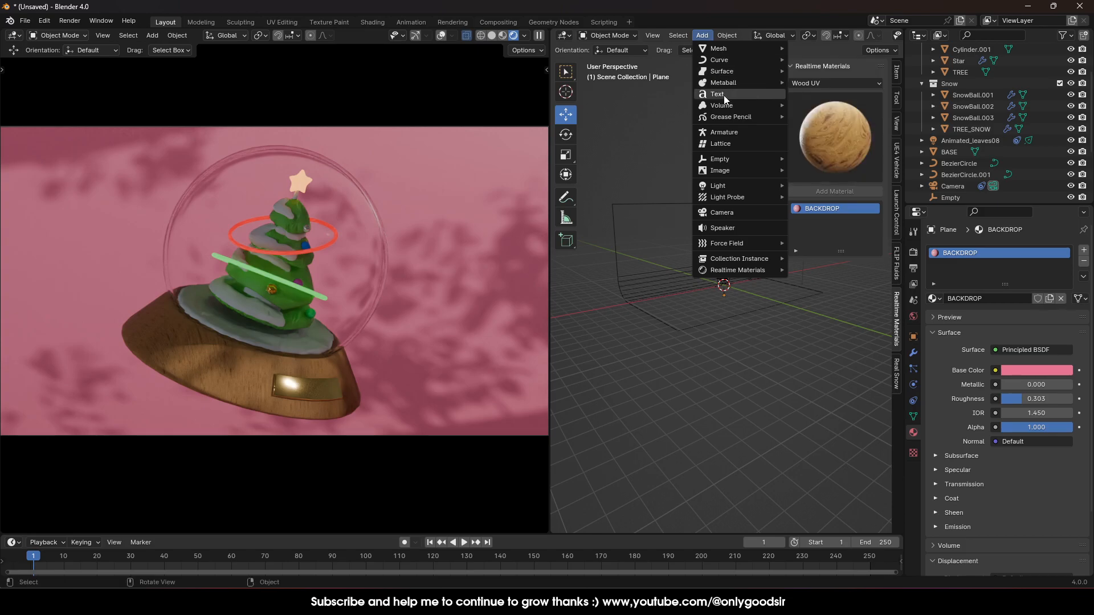
mouse_move(720, 186)
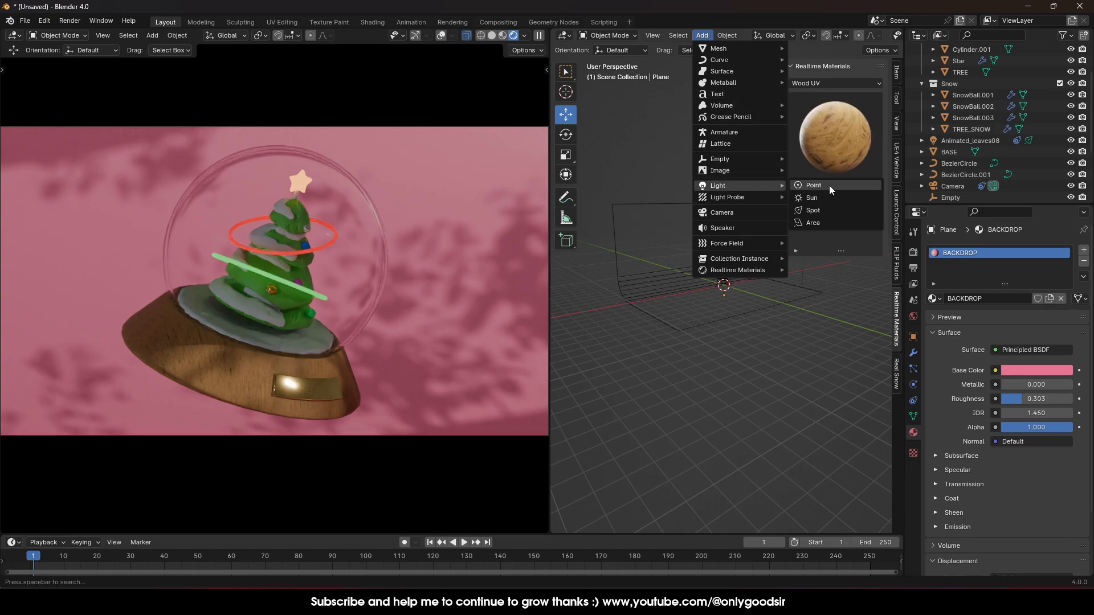
left_click(813, 222)
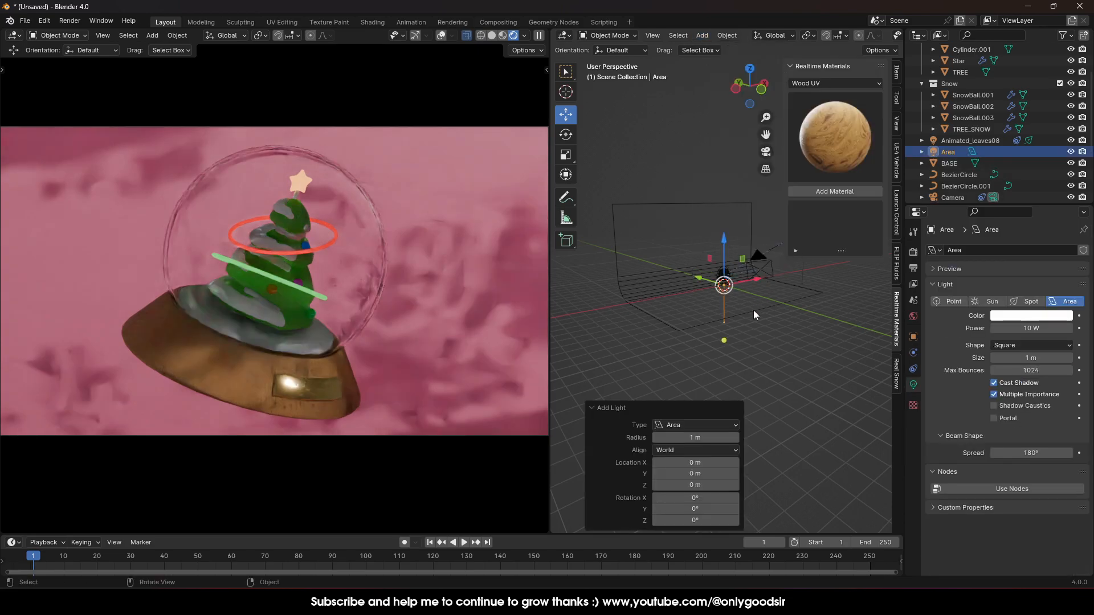
left_click_drag(707, 242, 706, 183)
key("s")
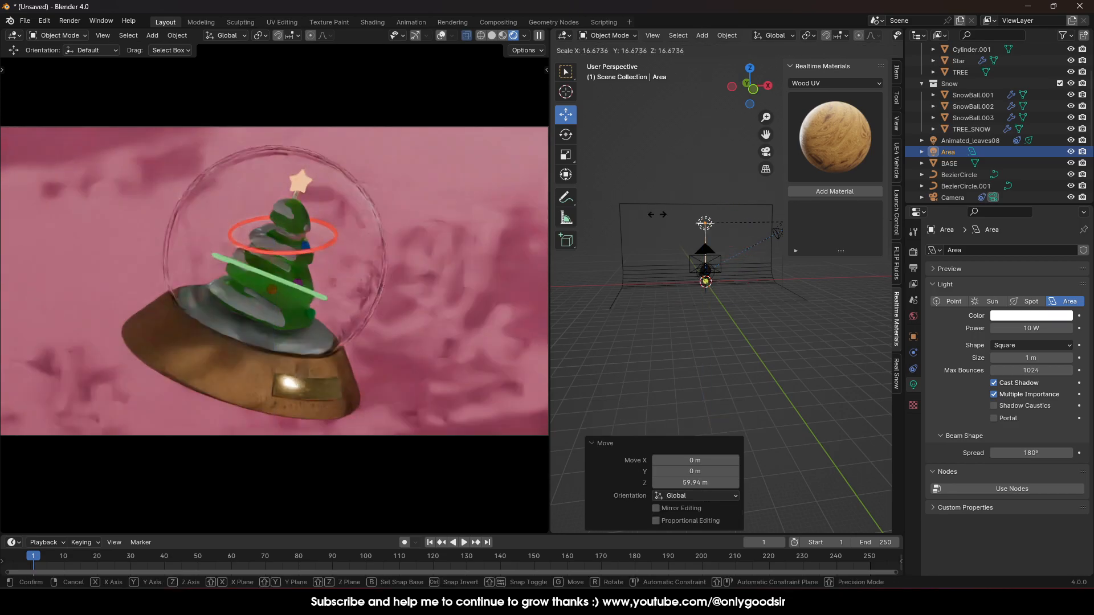
left_click(695, 217)
- Set the area light's power to 50000 W
left_click(1049, 328)
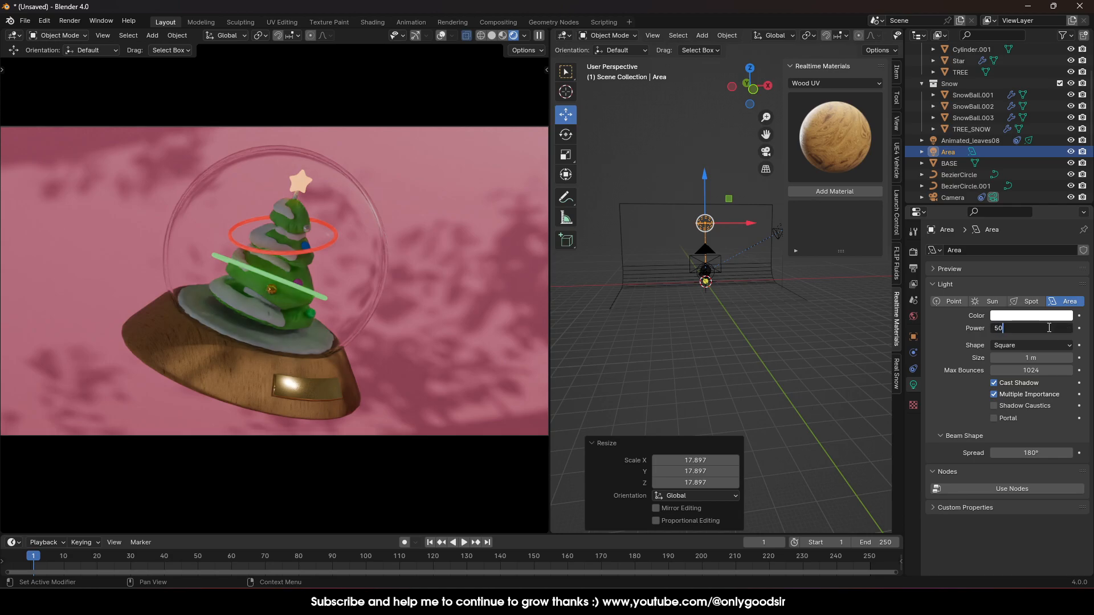
type("50000")
key("Return")
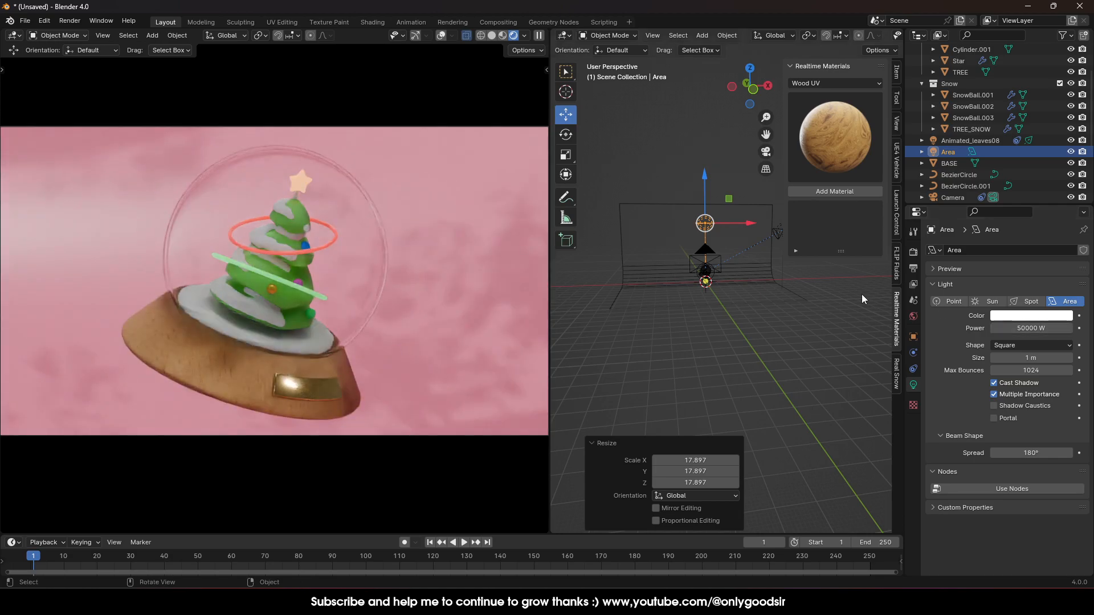
- Tilt the area light toward the globe and move it about -51.5 m in X, 3.5 m in Y and -17.2 m in Z
left_click(566, 135)
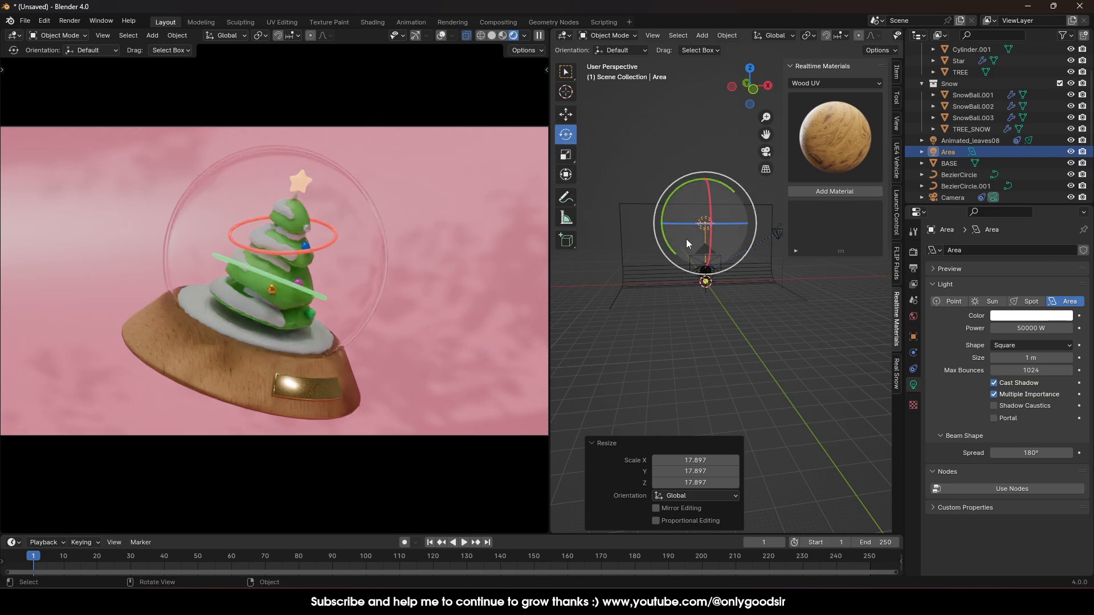
left_click_drag(669, 200, 689, 261)
left_click_drag(671, 220, 633, 174)
left_click(566, 114)
left_click_drag(704, 216, 652, 235)
middle_click_drag(642, 257, 773, 293)
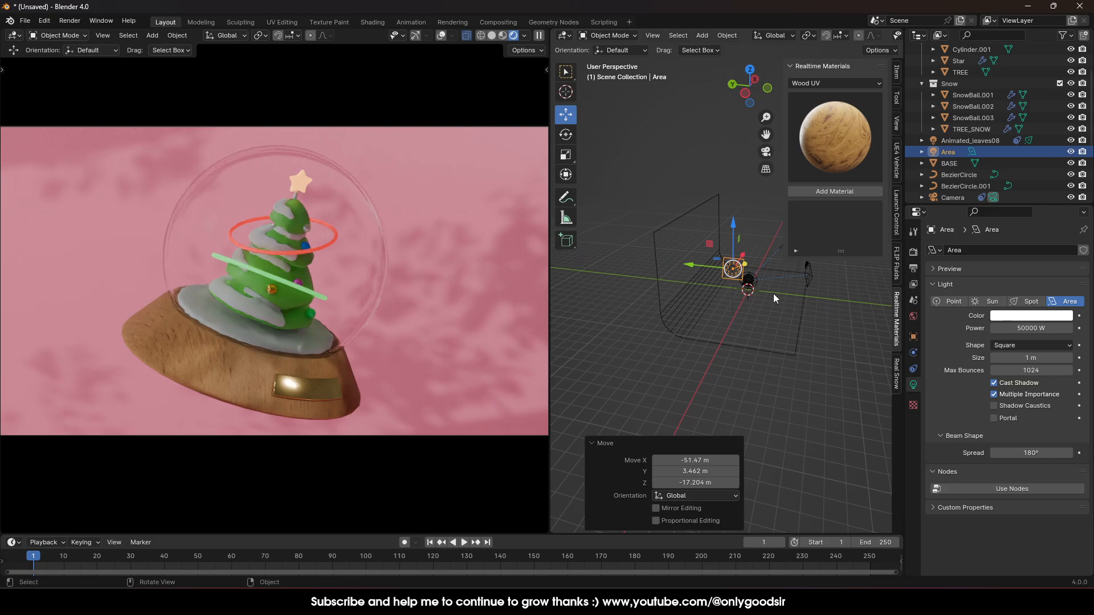
- Stretch the area light vertically by about 5.68 and narrow it along Y to about 0.74
left_click(568, 154)
left_click_drag(741, 223, 775, 43)
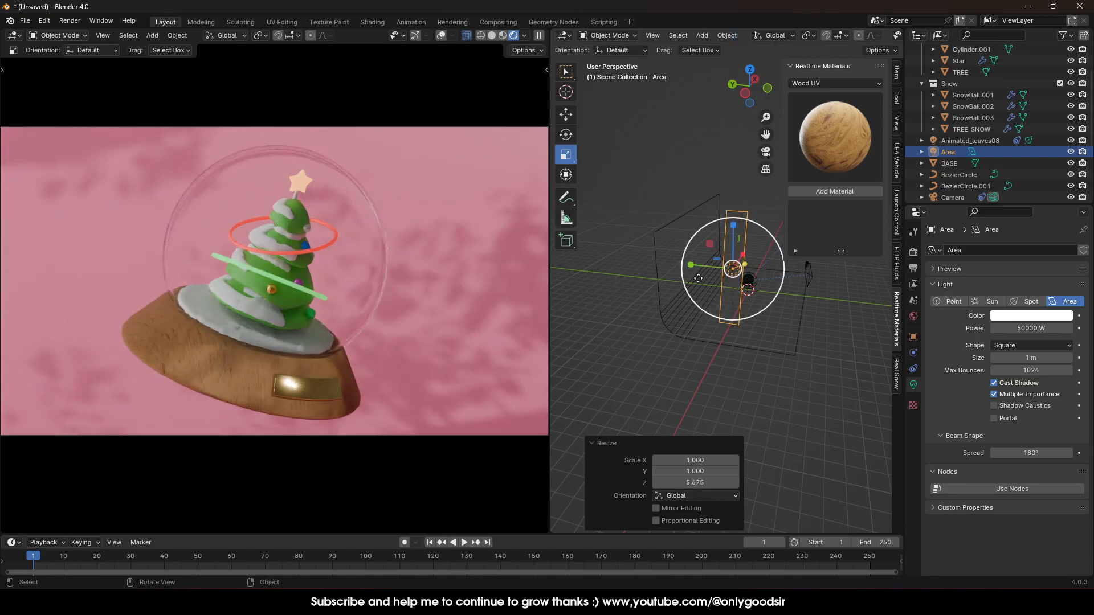
key("s")
key("x")
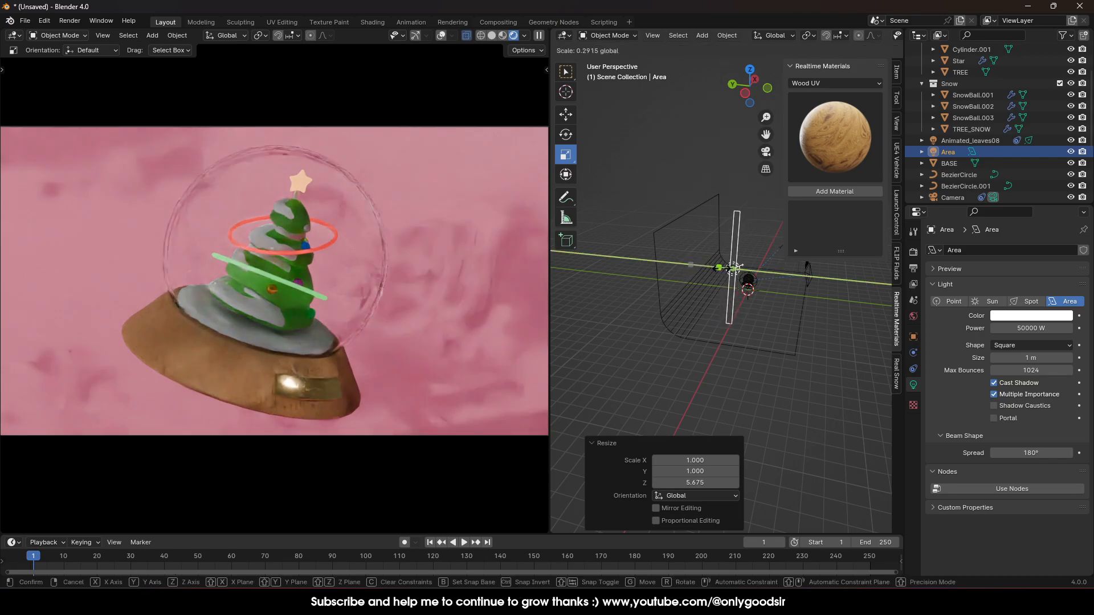
left_click(703, 268)
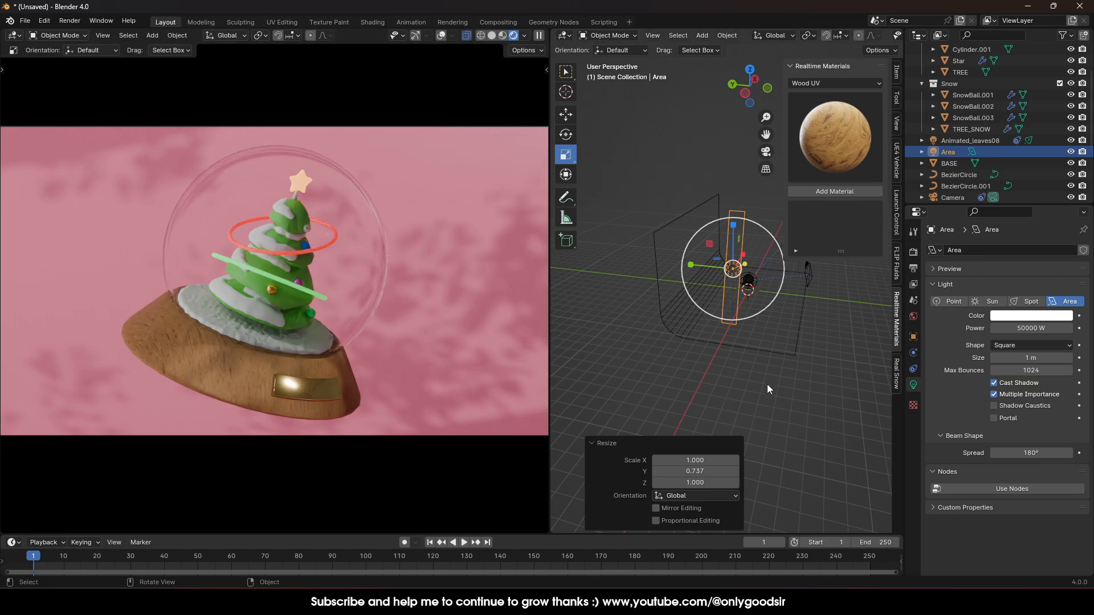
- Compare the rendered camera preview with Scene World lighting switched on and off
left_click(523, 35)
mouse_move(516, 196)
left_mouse_down()
mouse_move(555, 196)
mouse_move(501, 196)
mouse_move(510, 196)
left_mouse_up()
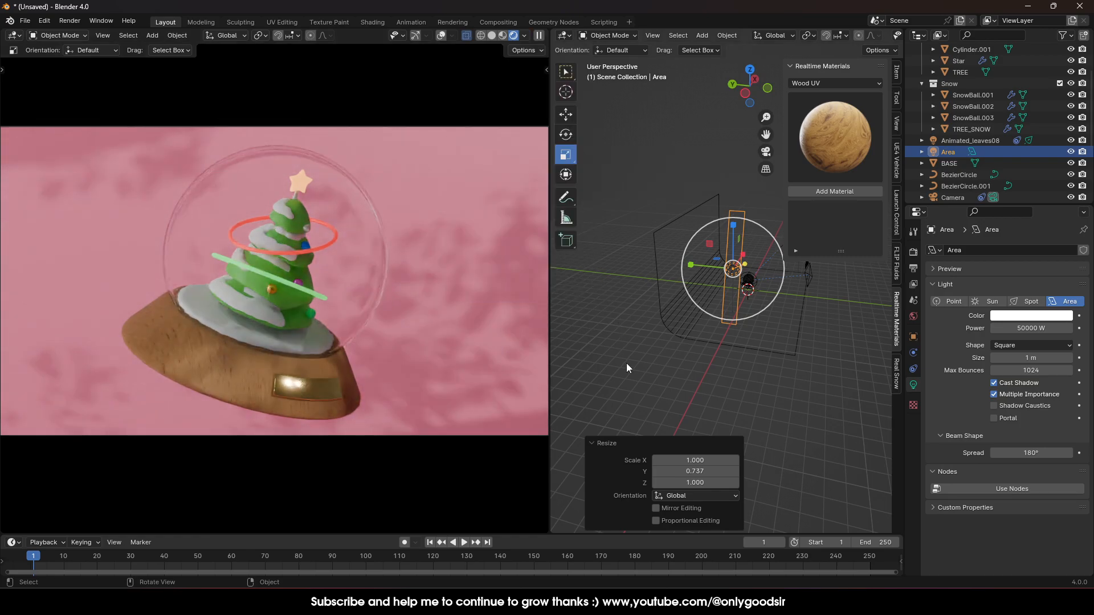
left_click(612, 334)
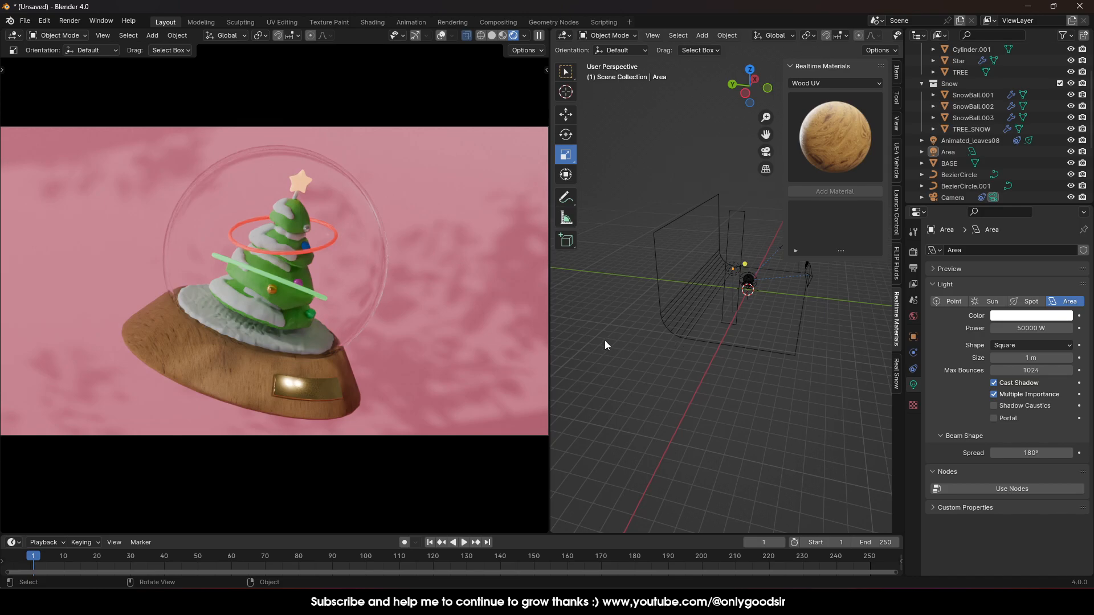
middle_click_drag(646, 333, 704, 339)
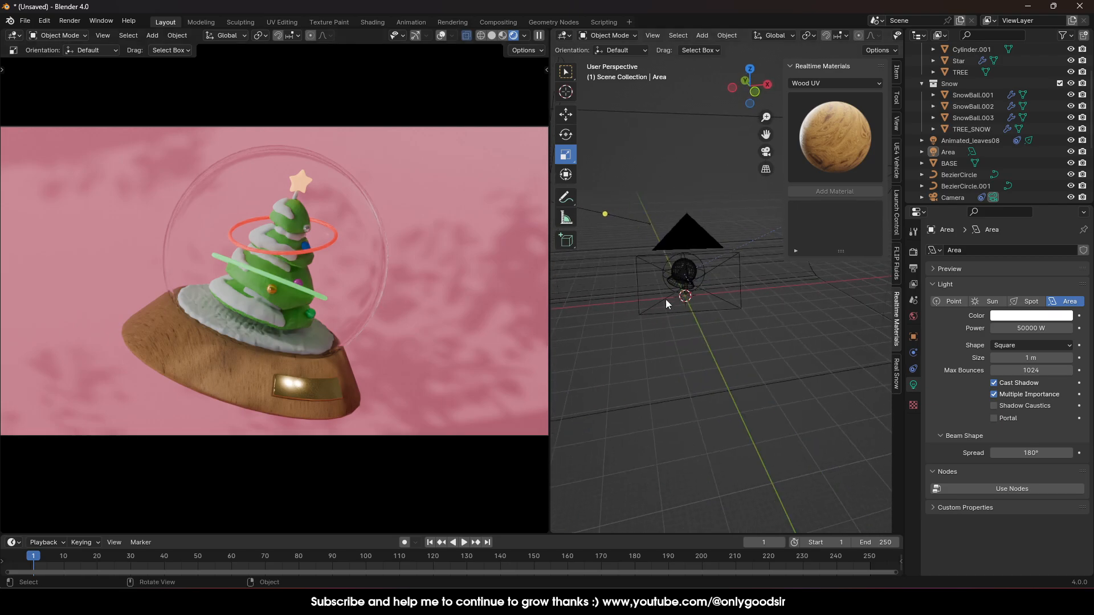
left_click(702, 286)
scroll(693, 310, "up", 2)
mouse_move(693, 310)
middle_mouse_down()
mouse_move(717, 312)
mouse_move(705, 313)
middle_mouse_up()
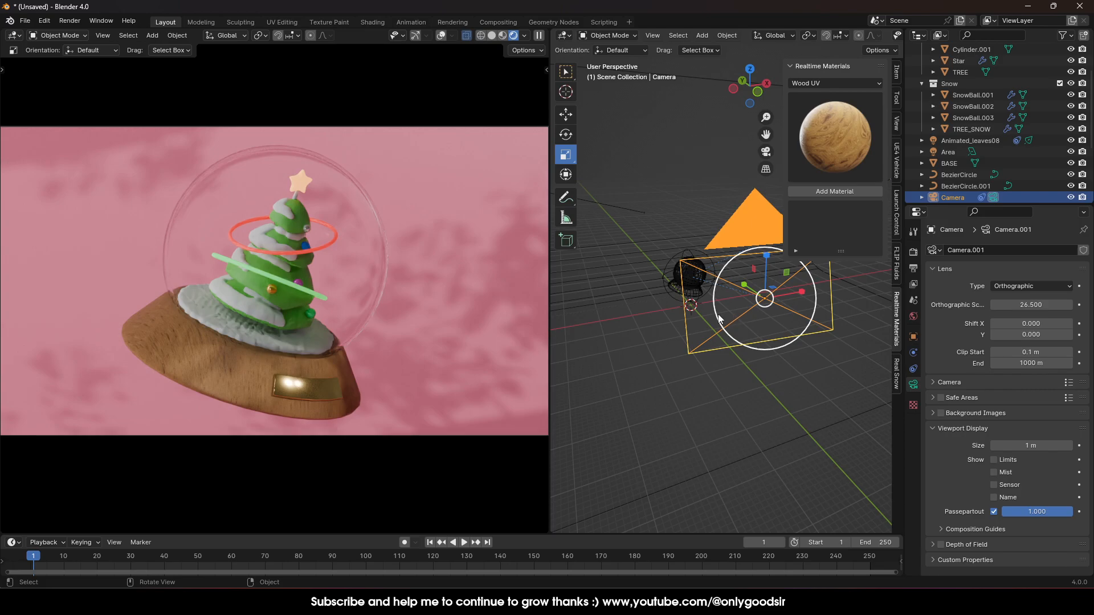
scroll(718, 313, "up", 2)
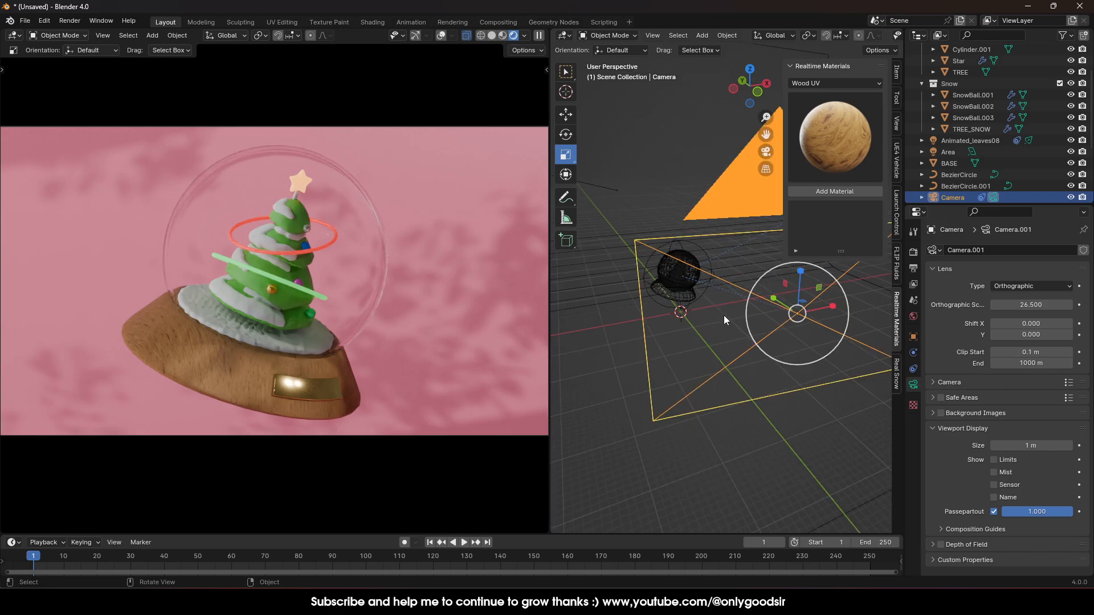
left_click(526, 35)
left_click(459, 142)
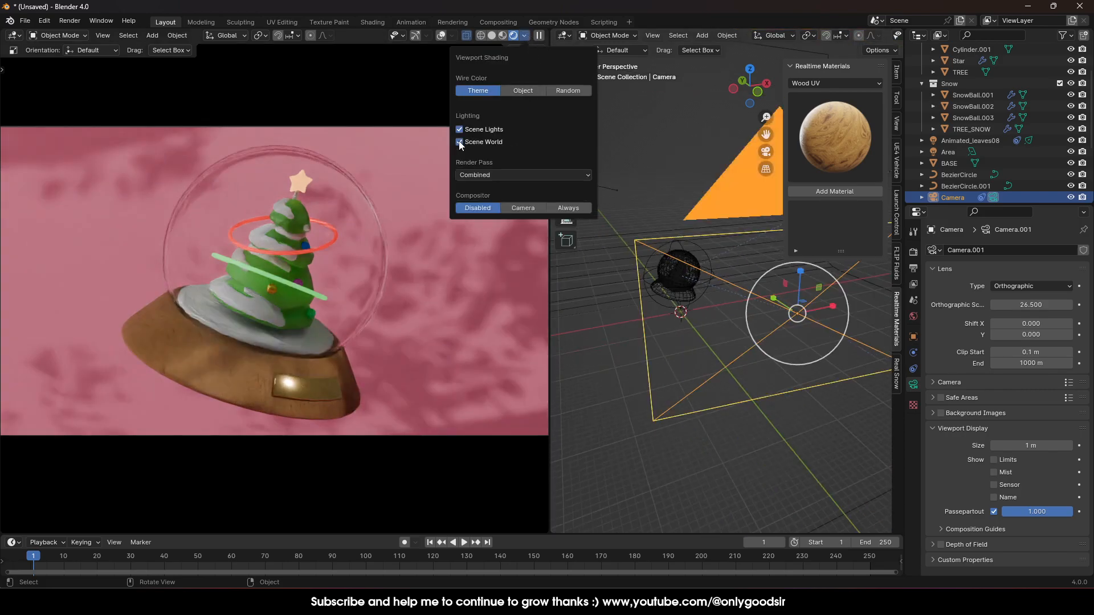
left_click(459, 142)
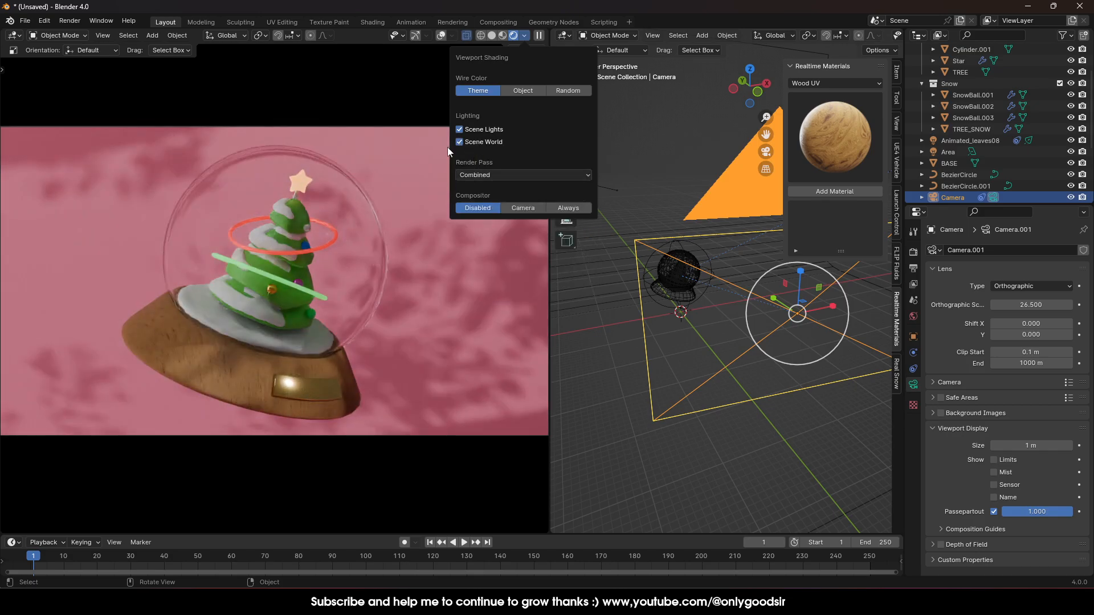
left_click(461, 142)
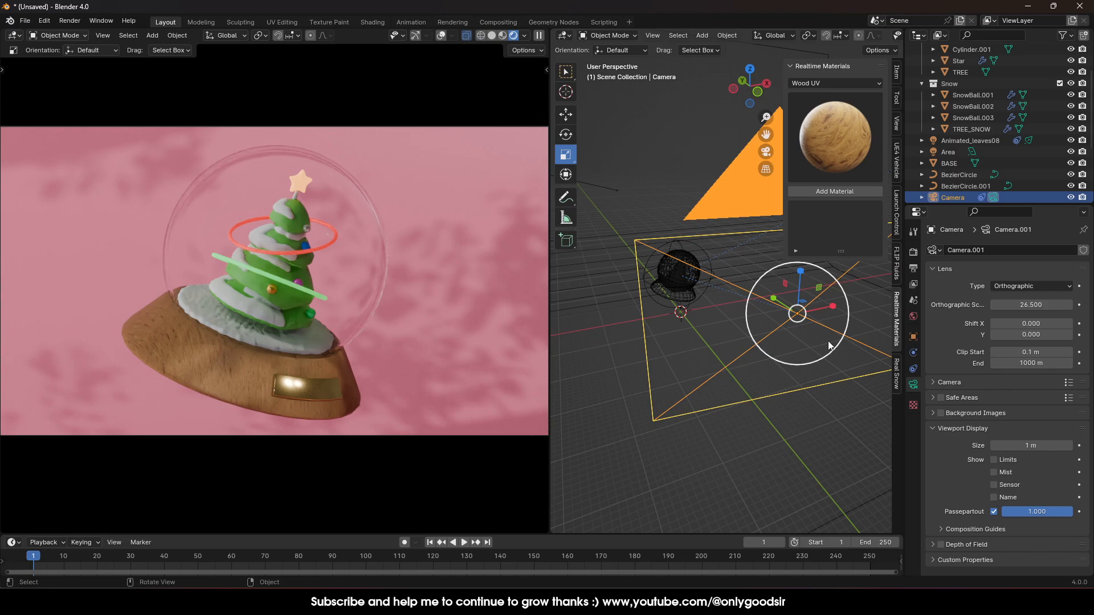
- Select the tree's star for rotation, set the transform orientation to Normal, and display its transform values
scroll(700, 295, "up", 6)
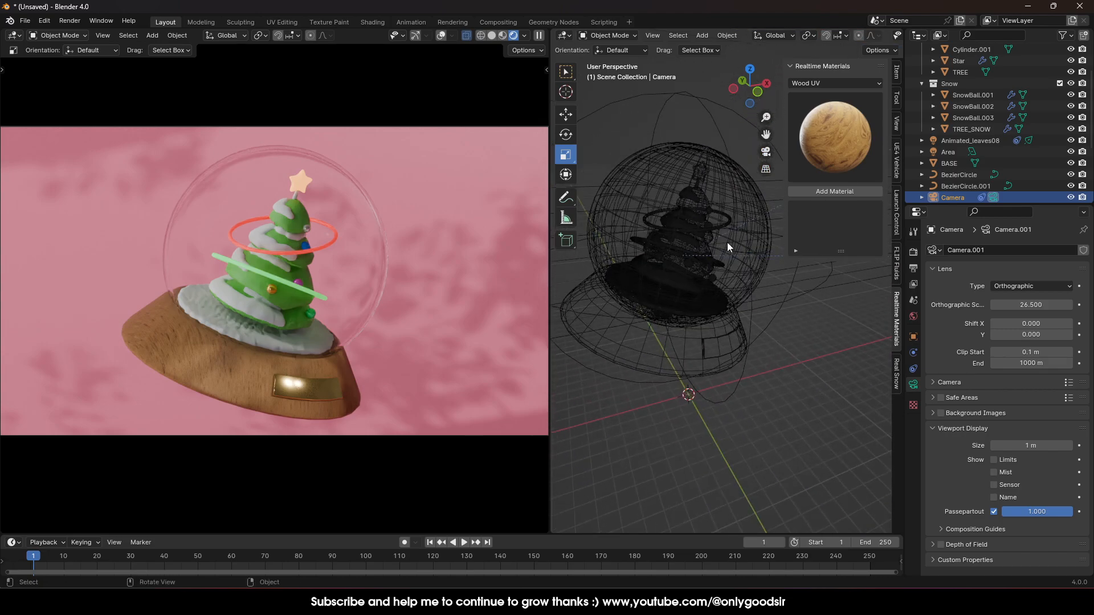
scroll(714, 248, "up", 5)
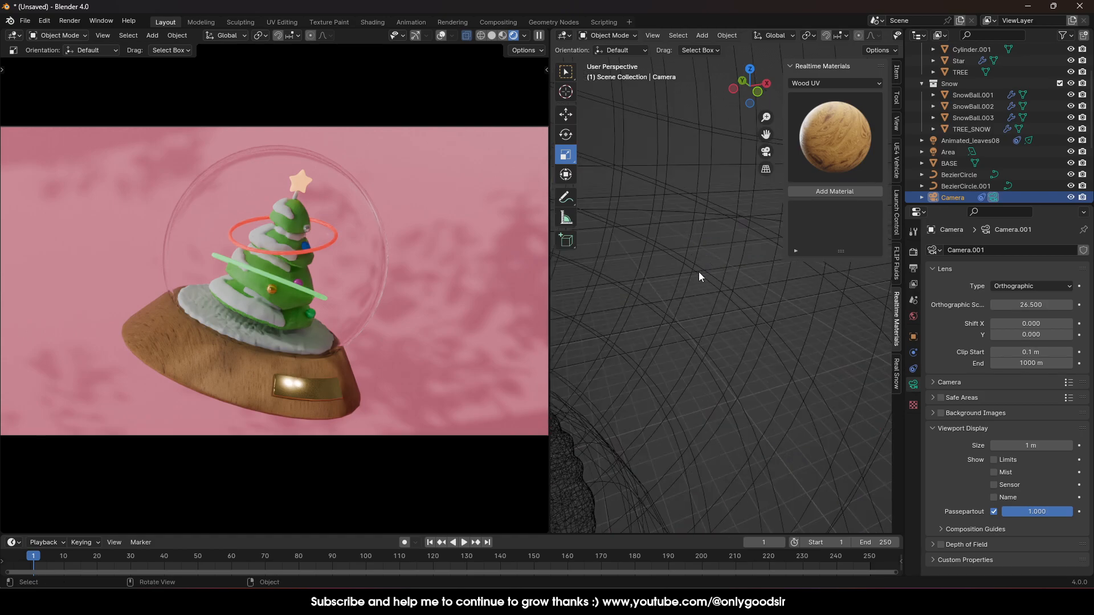
scroll(699, 268, "down", 5)
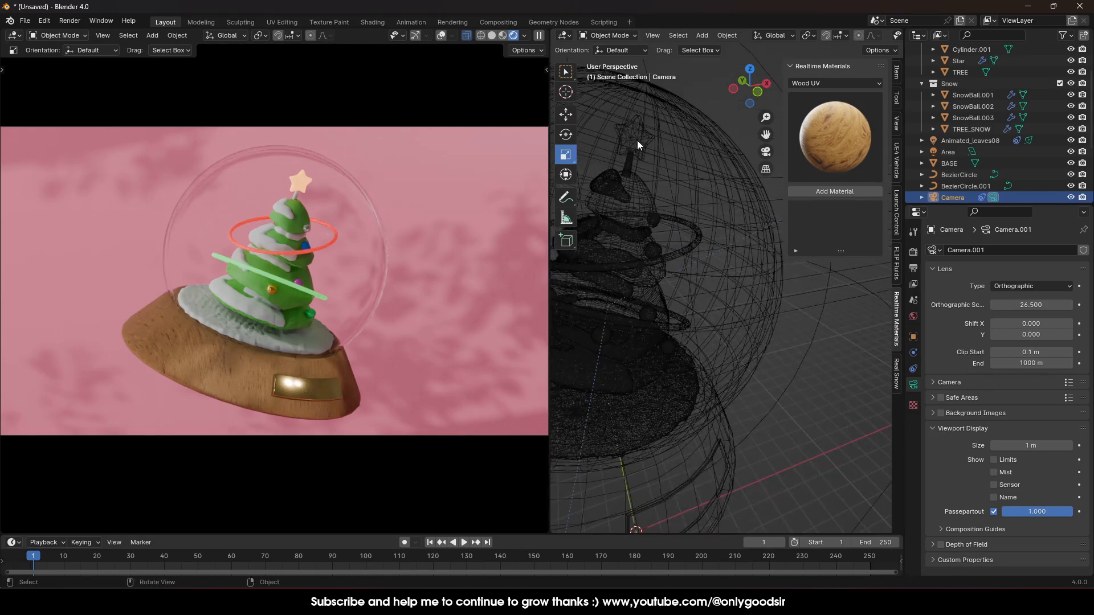
left_click(637, 141)
left_click(570, 134)
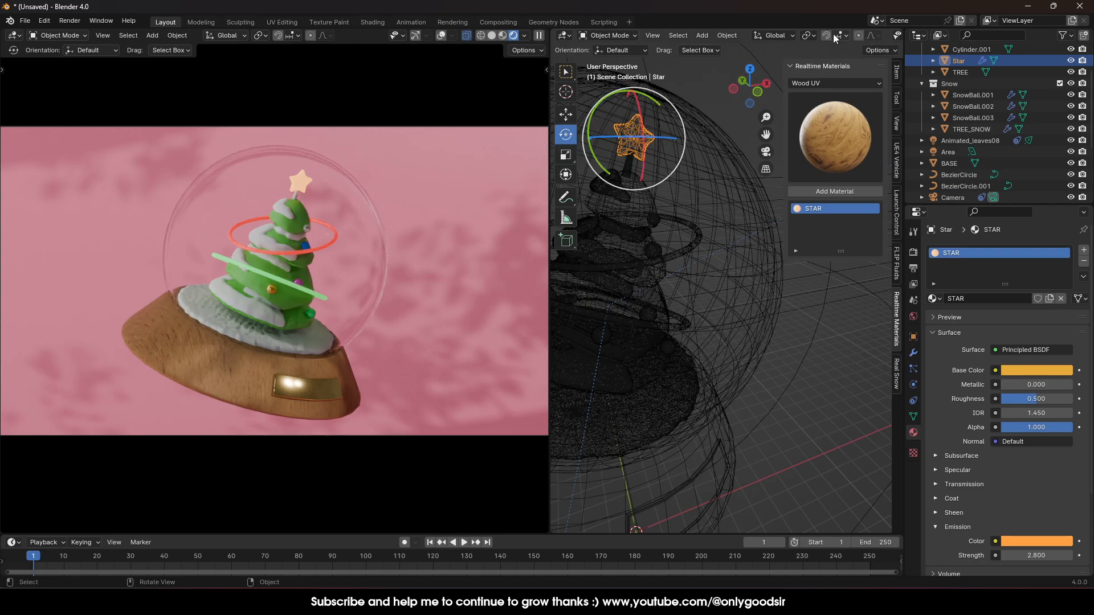
left_click(777, 36)
left_click(749, 94)
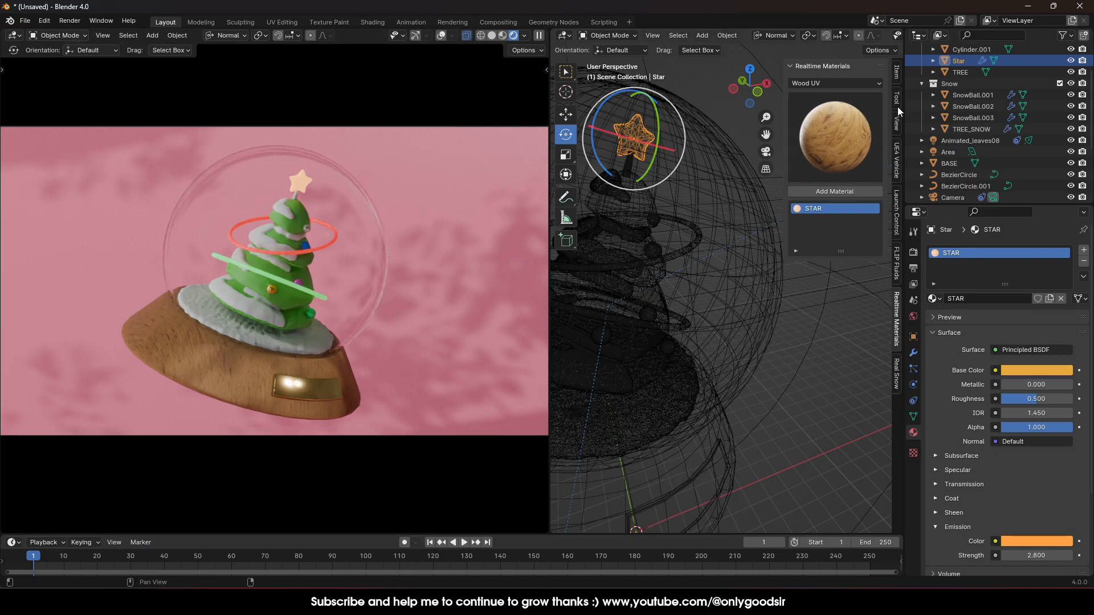
left_click(897, 76)
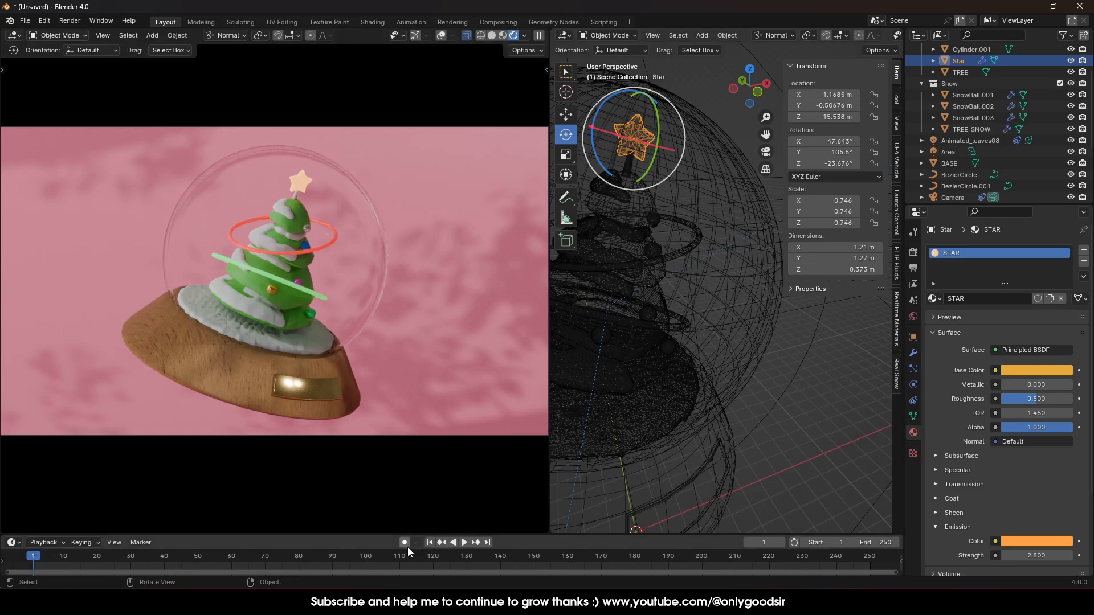
- Turn on auto keying and keyframe the star's X rotation at 0° on frame 1
left_click_drag(601, 130, 669, 150)
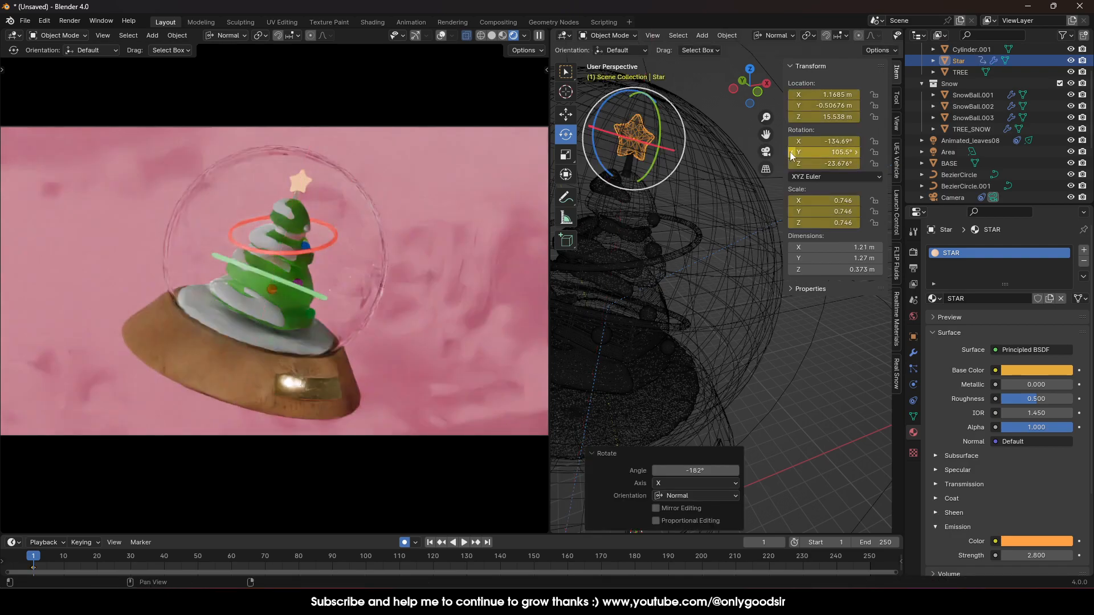
left_click(33, 561)
left_click(827, 144)
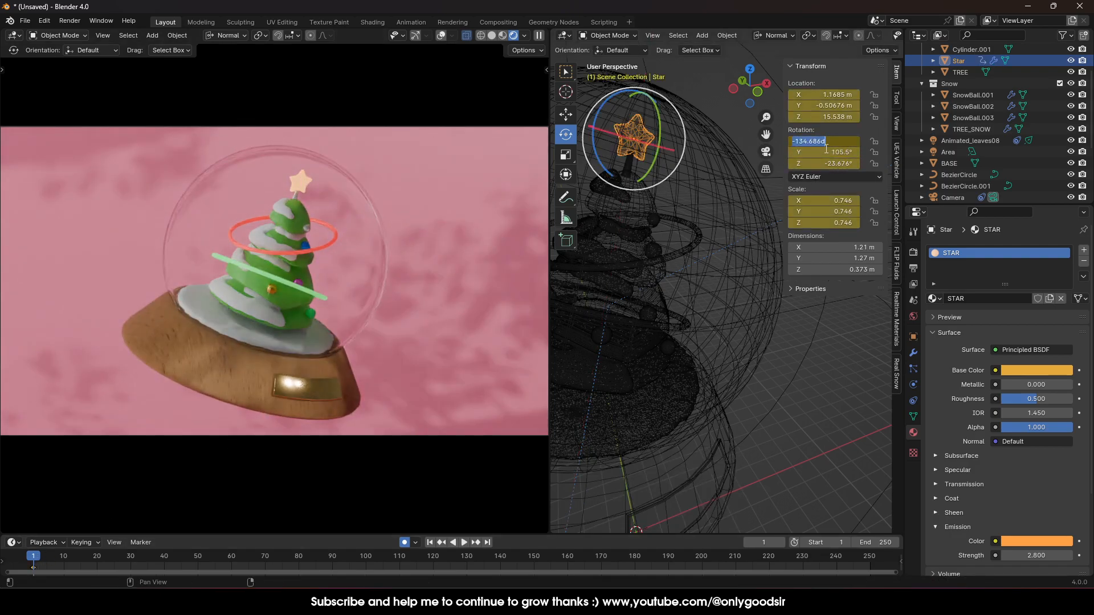
type("0")
key("Return")
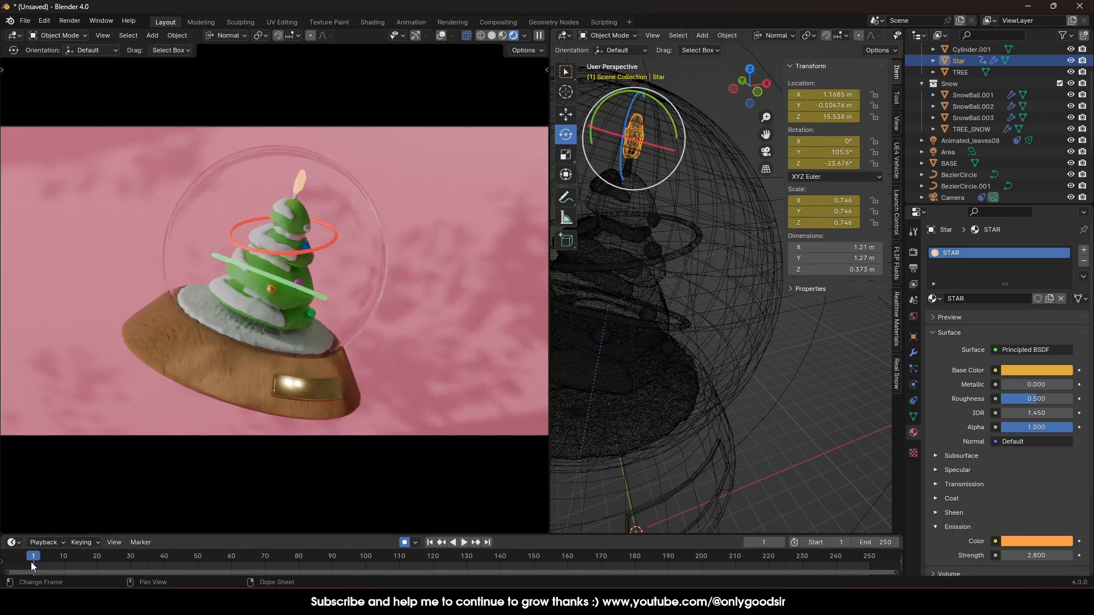
- Keyframe the star's X rotation at 360° on frame 250 and play back the spin
key("space")
left_click(139, 562)
left_click_drag(138, 557, 869, 555)
key("space")
double_click(836, 141)
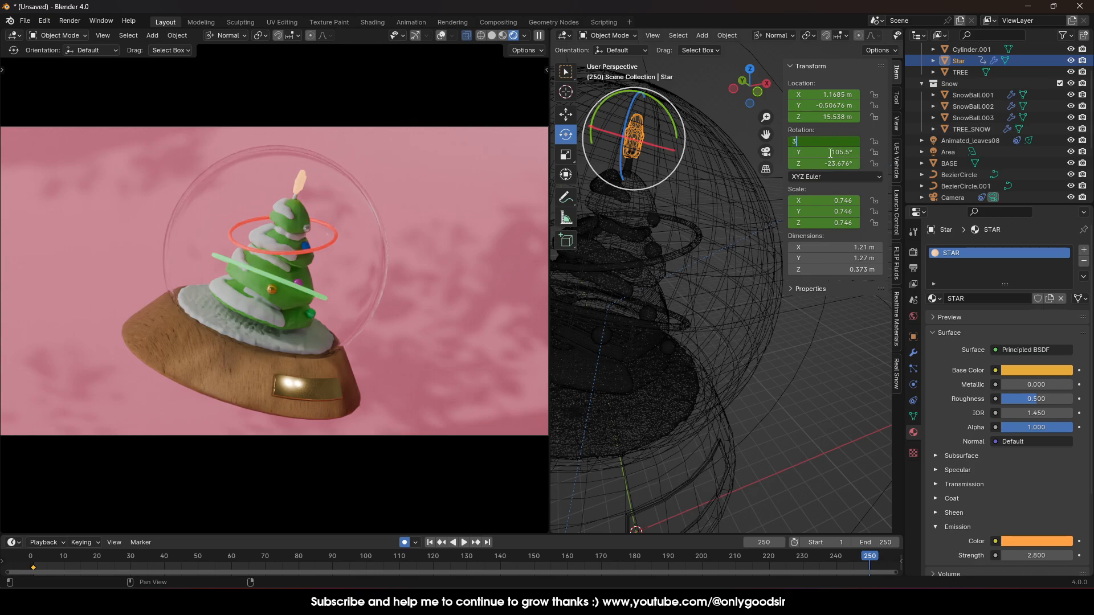
type("360")
key("Return")
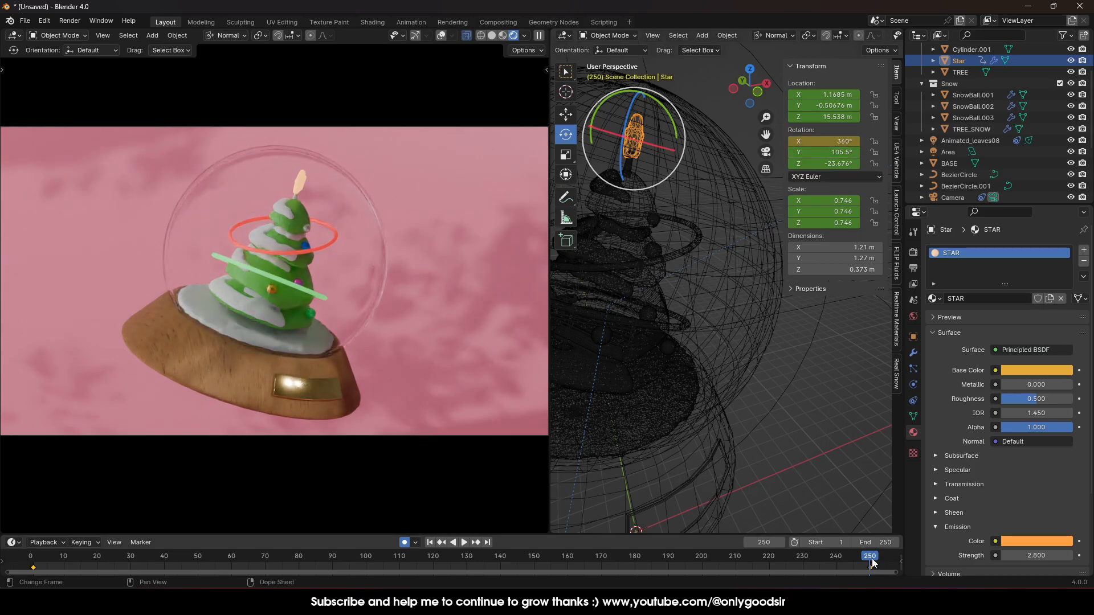
key("shift+ctrl+space")
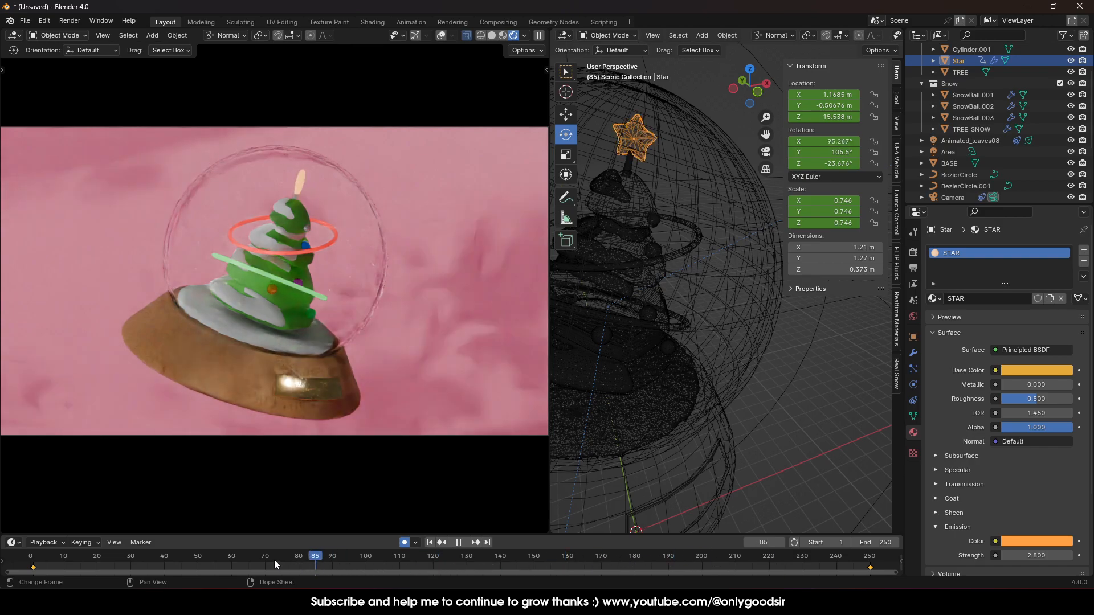
- Select the Animated_leaves08 spotlight and play through the first frames to examine the star's spin and the leaf shadows
left_click_drag(114, 554, 184, 557)
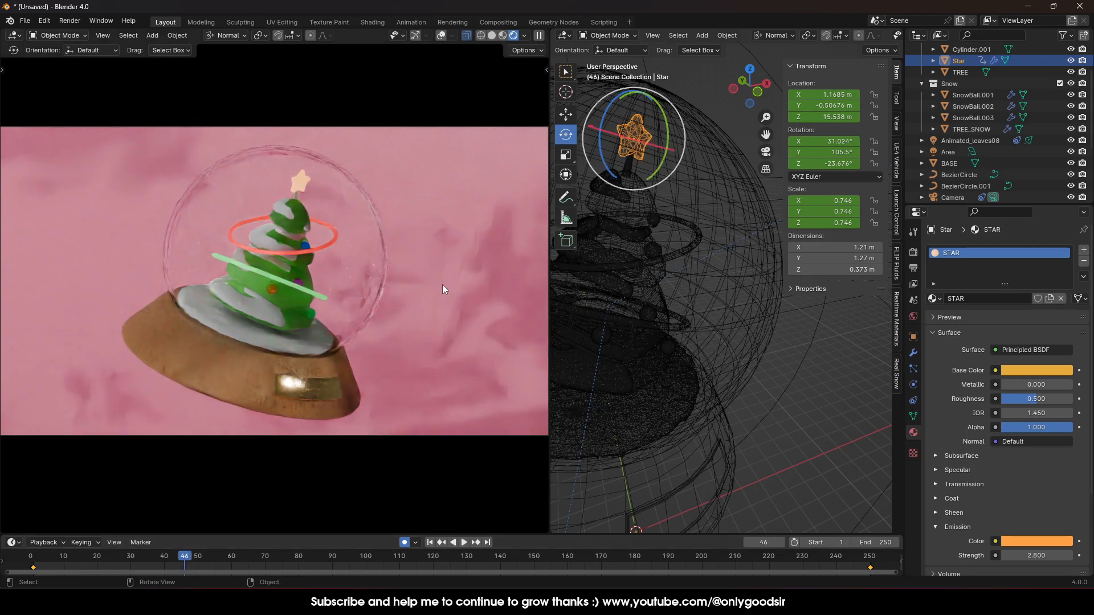
scroll(792, 362, "down", 5)
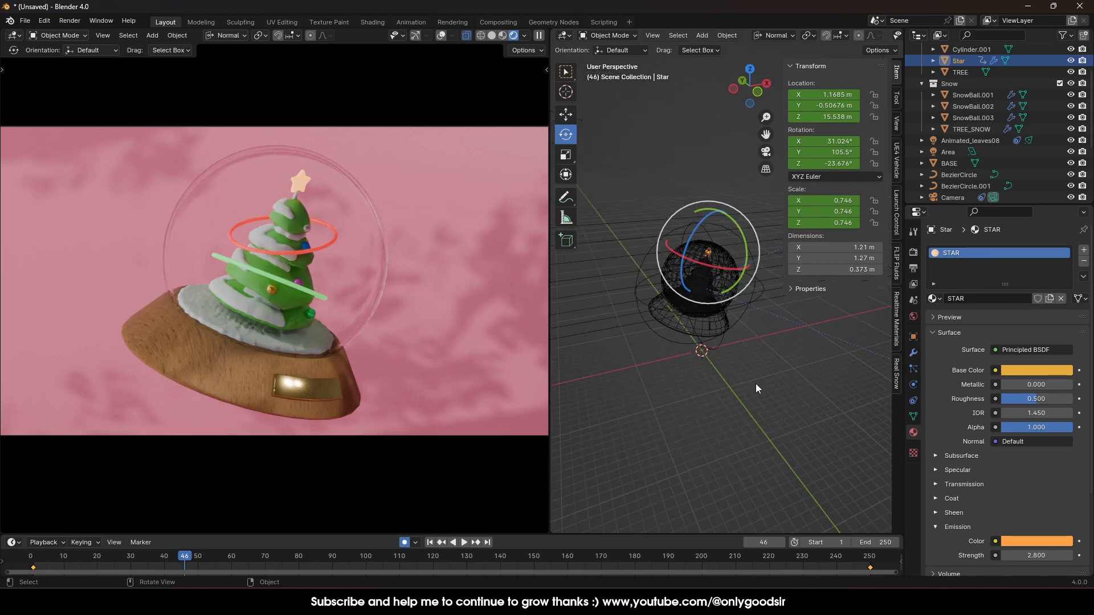
middle_click_drag(796, 341, 707, 399, "shift")
left_click(715, 291)
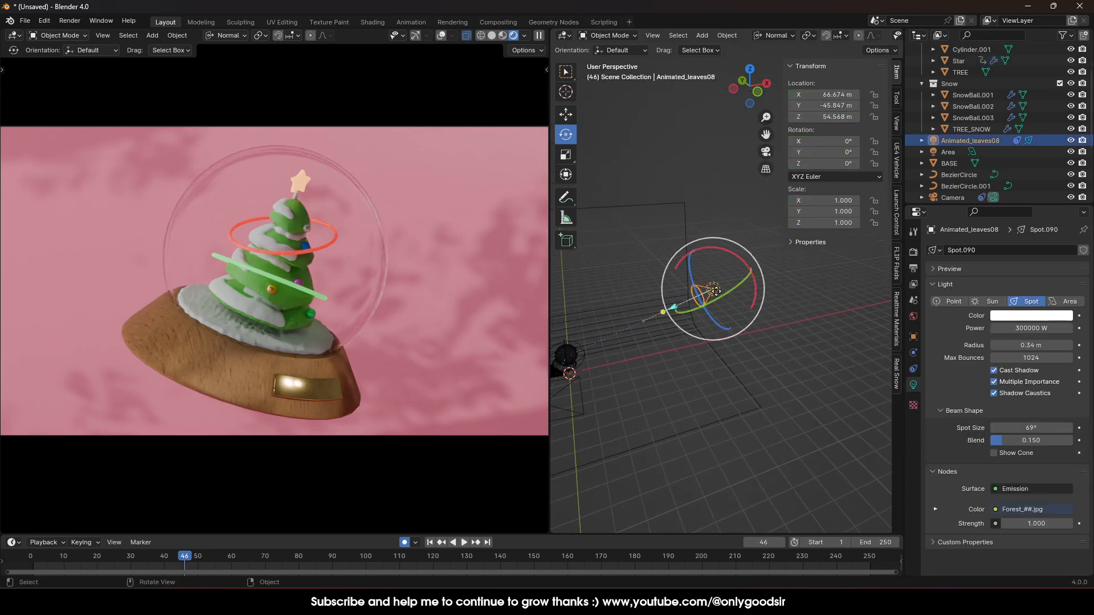
left_click(91, 557)
key("space")
key("space")
middle_click_drag(557, 384, 629, 363, "shift")
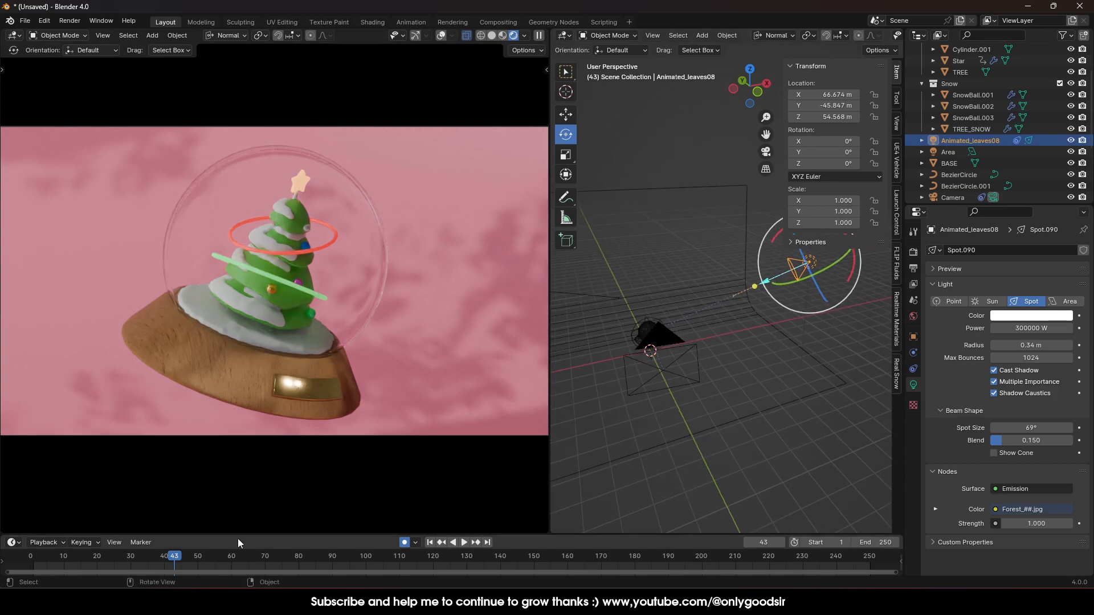
left_click(57, 562)
key("space")
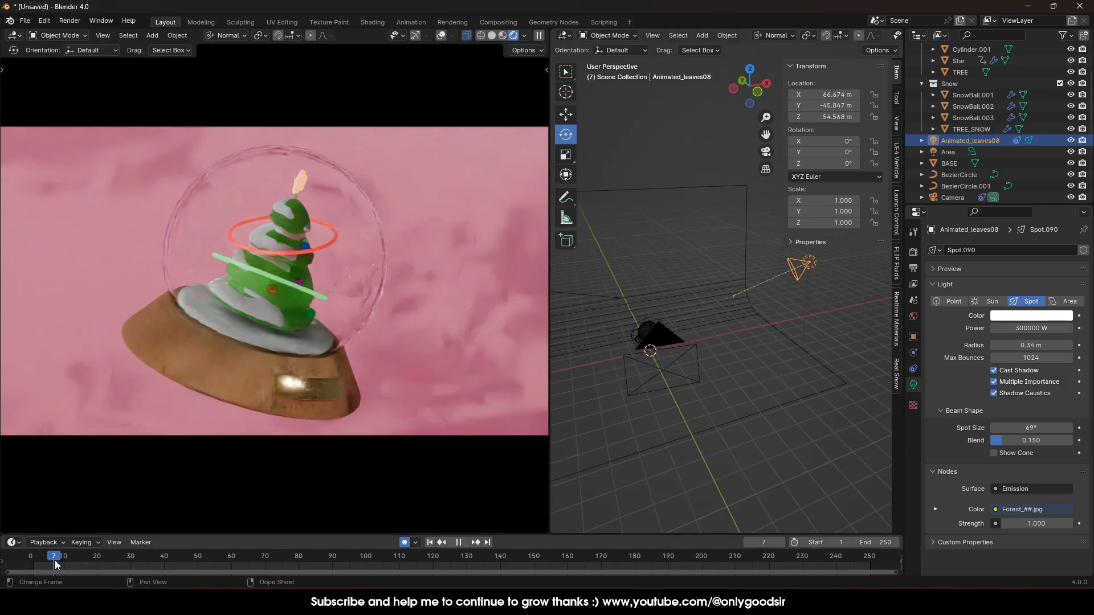
key("space")
- Keyframe the camera on frame 1 moved about -3.35 m along its local X axis, and copy that keyframe to frame 250
left_click(668, 374)
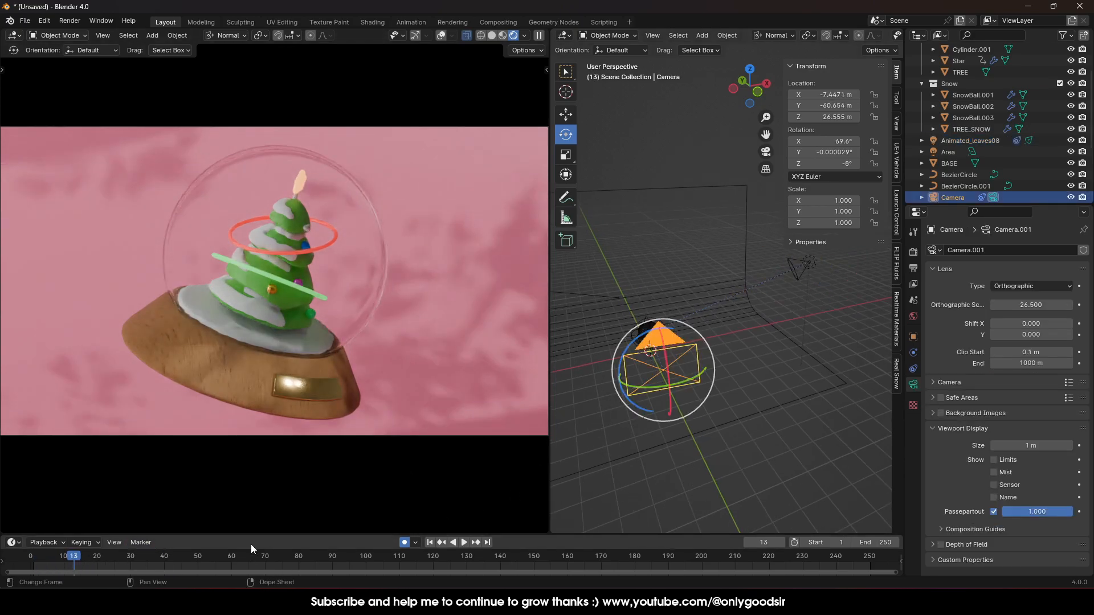
left_click_drag(44, 562, 34, 562)
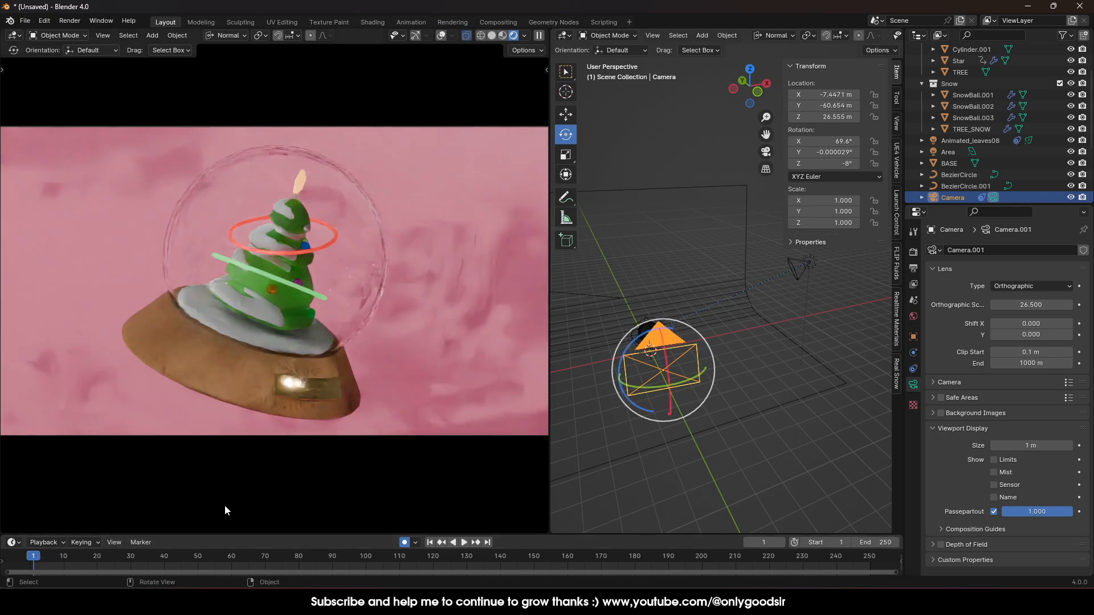
left_click(566, 114)
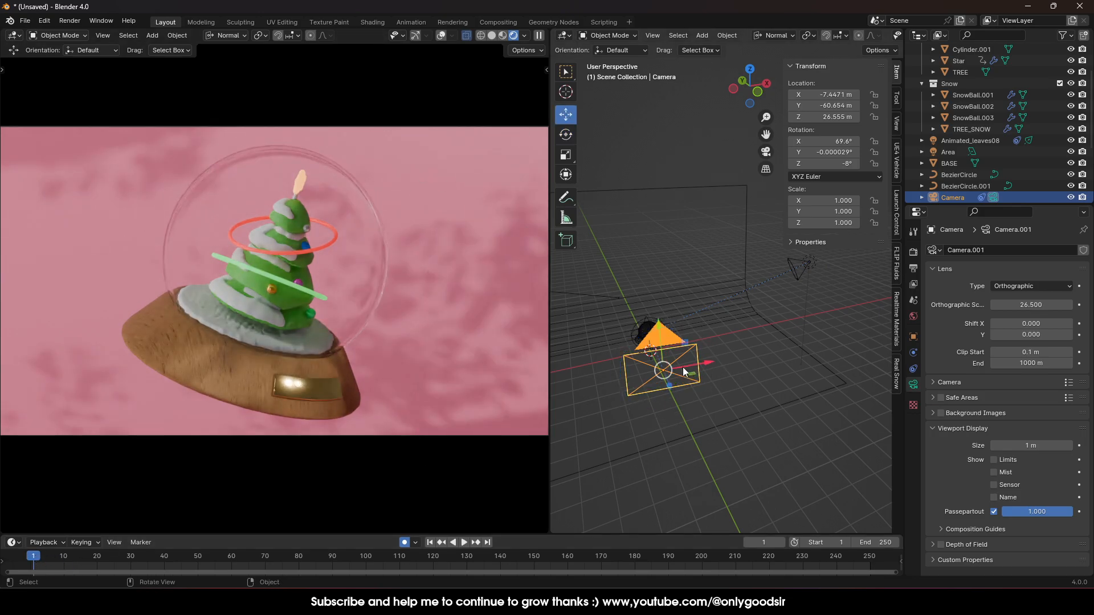
mouse_move(709, 364)
left_mouse_down()
mouse_move(686, 364)
mouse_move(700, 365)
left_mouse_up()
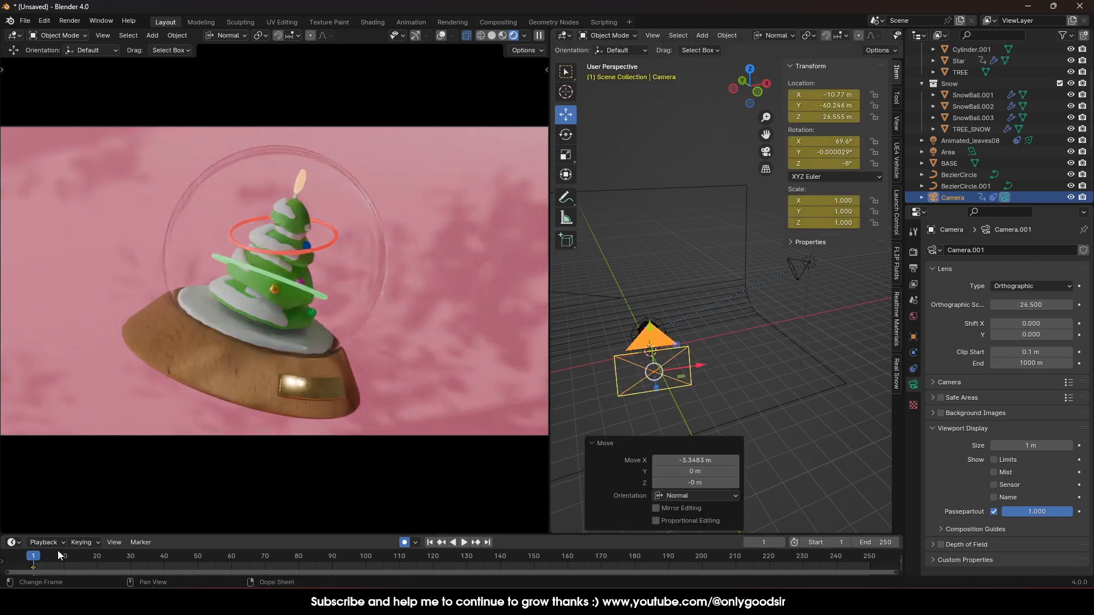
left_click_drag(43, 560, 870, 561)
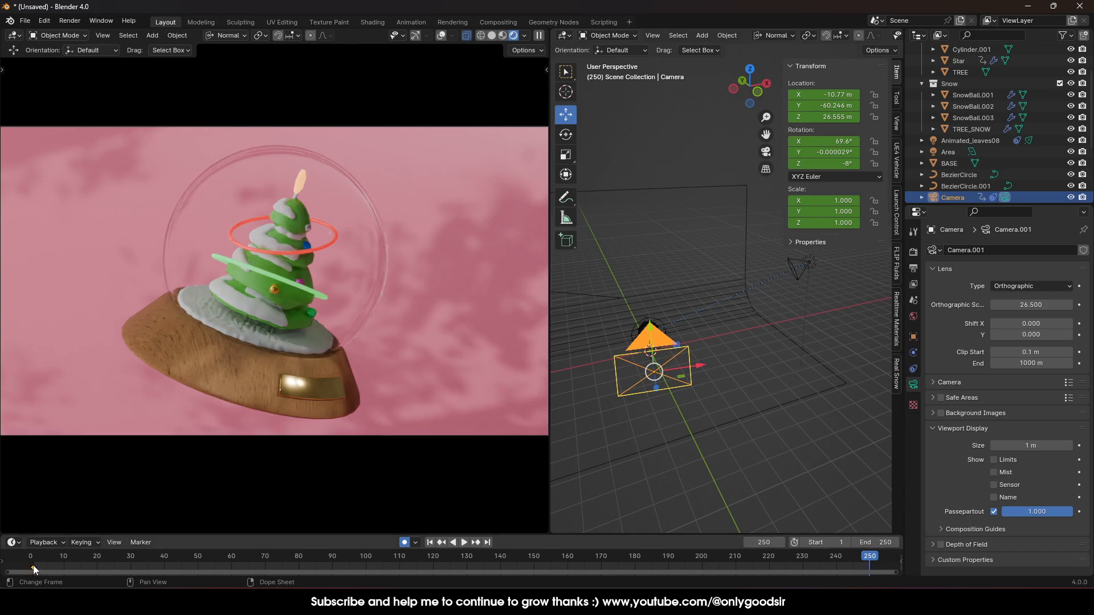
key("ctrl+v")
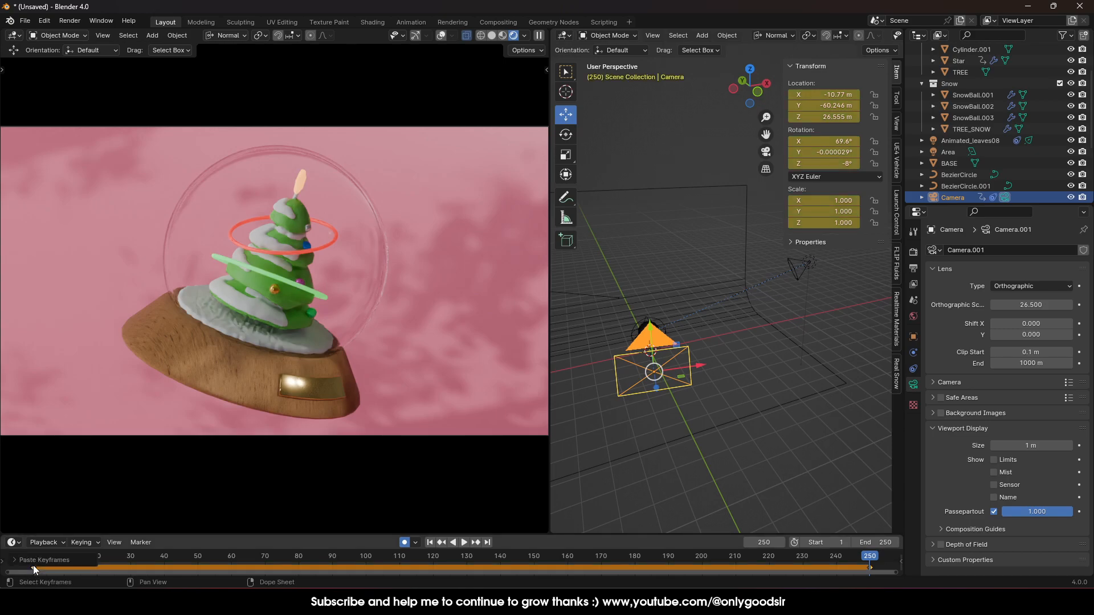
- Keyframe the camera on frame 127, moved about 25.75 m along its local X axis and raised along its local Y to about 38 m height
key("shift+ctrl+space")
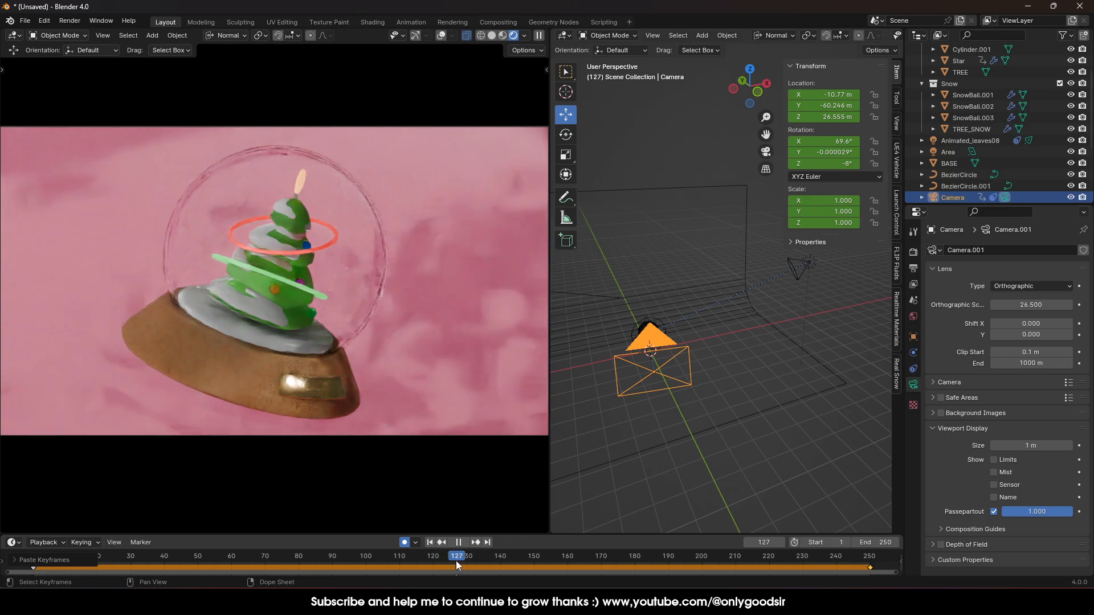
key("space")
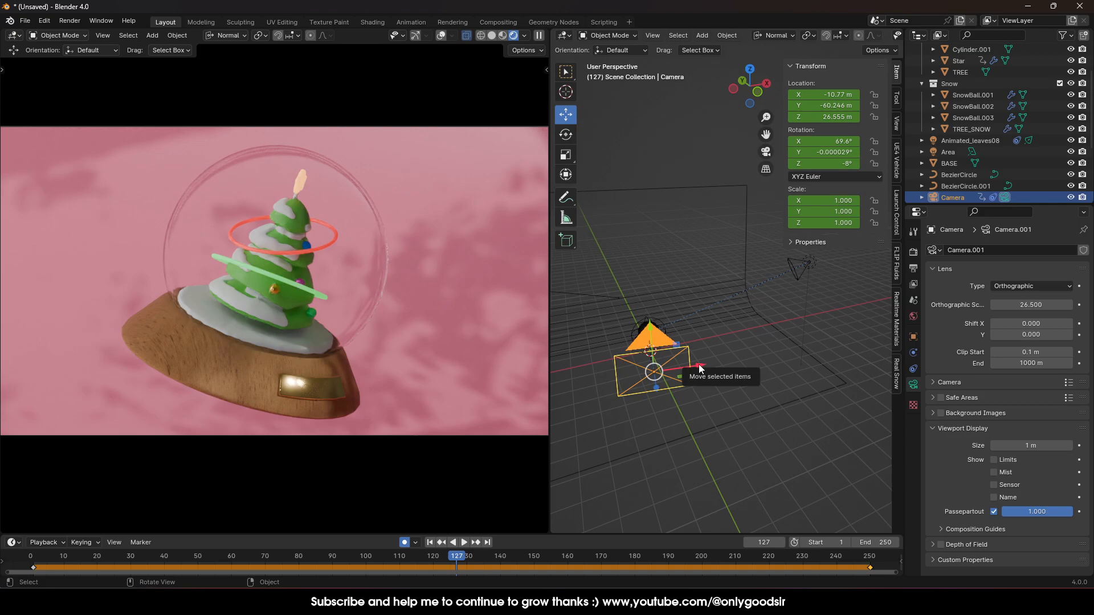
key("g")
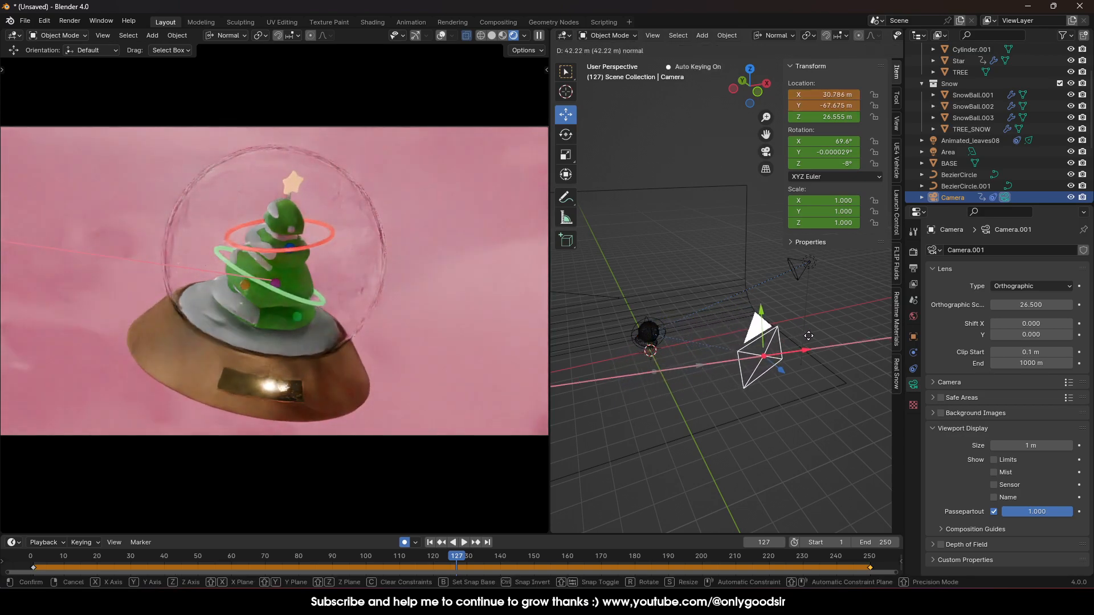
left_click(732, 336)
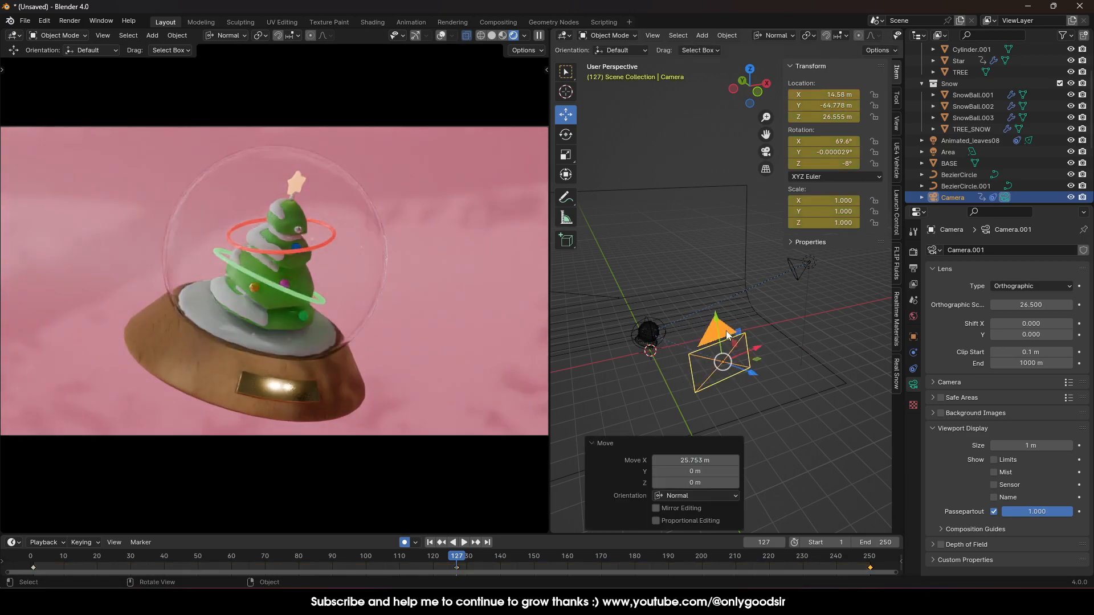
key("g")
key("y")
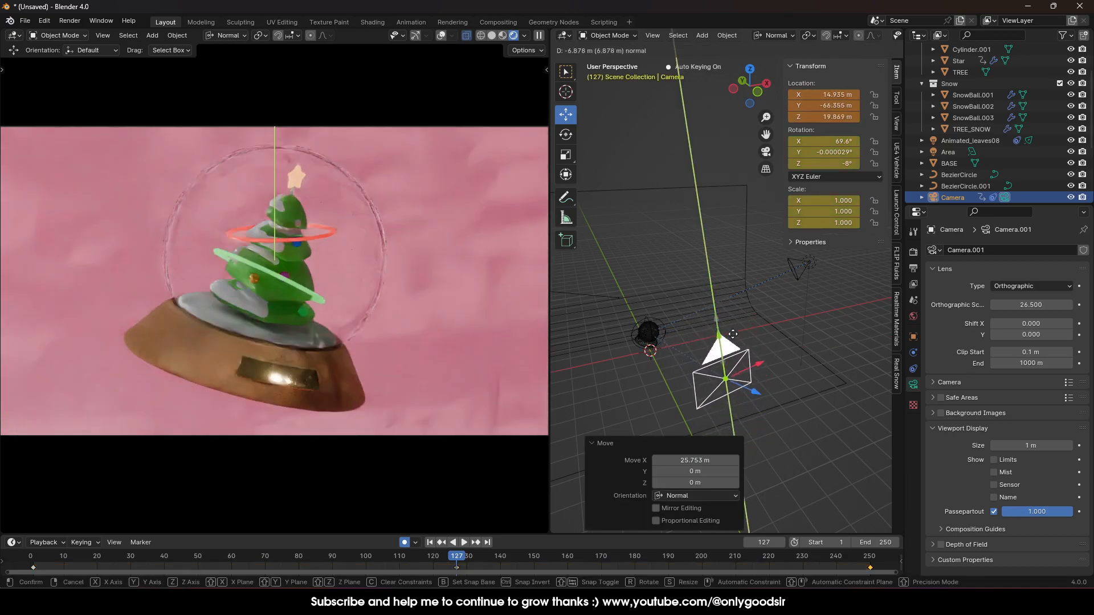
left_click(725, 292)
- Play back the camera animation from frame 1 and scrub on to frame 220 to check the camera's swing
left_click_drag(388, 563, 39, 559)
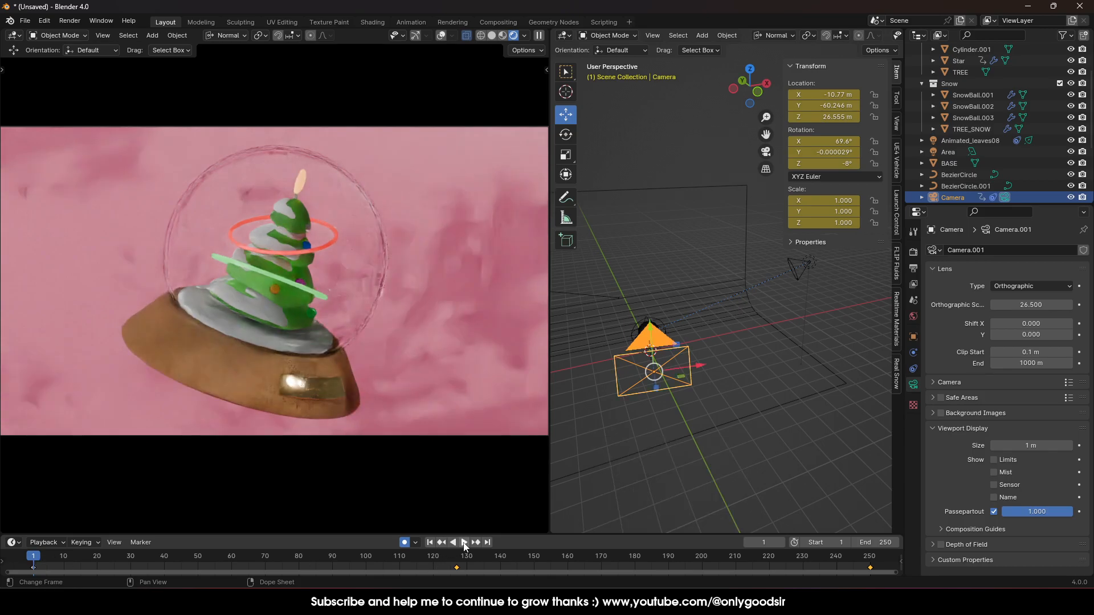
left_click(465, 542)
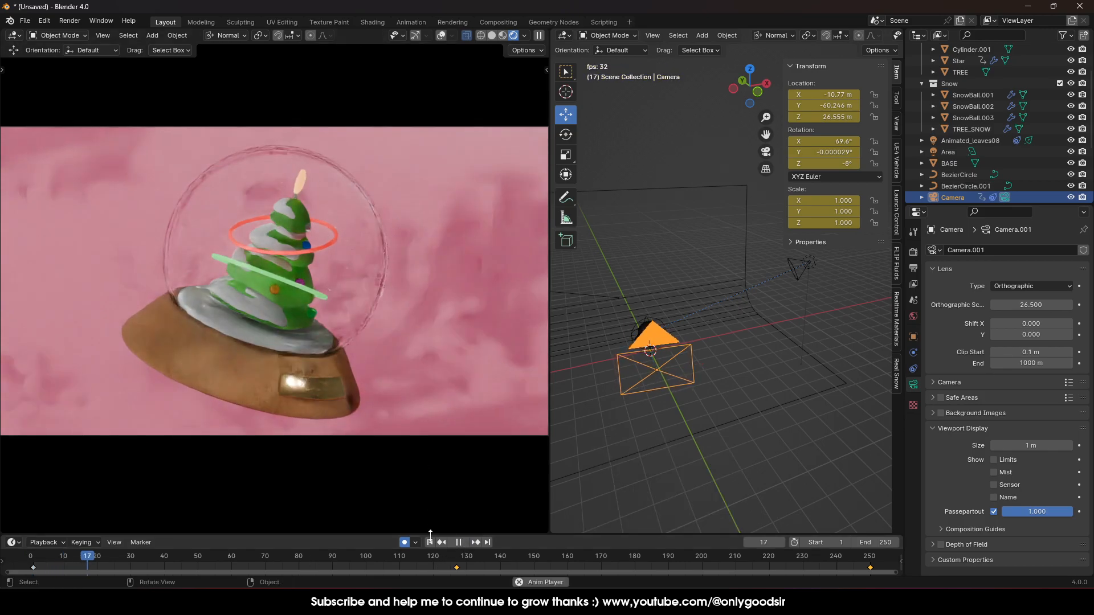
key("space")
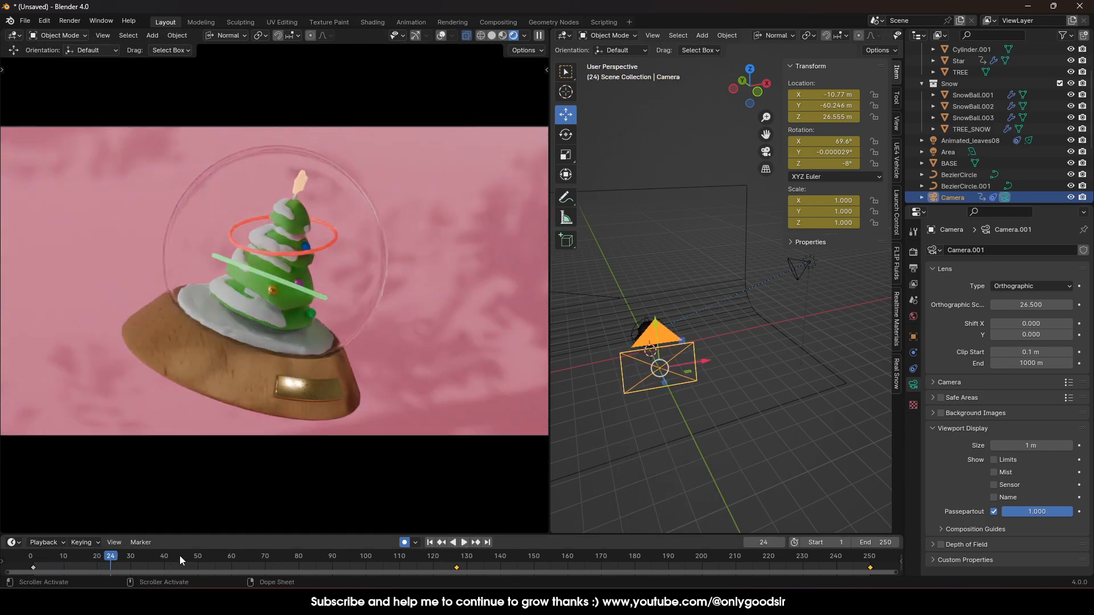
key("space")
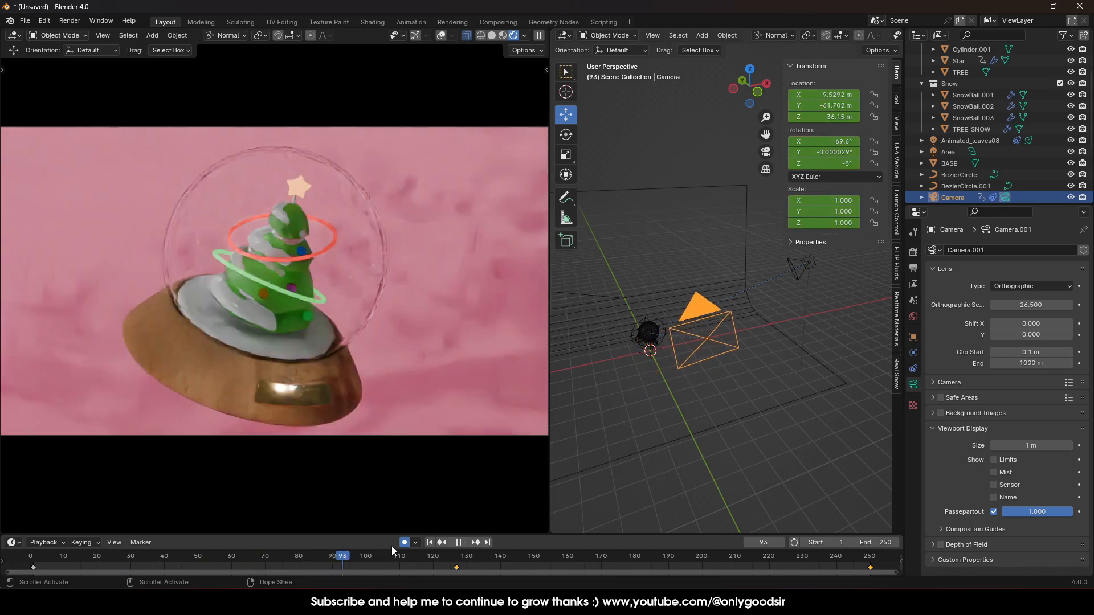
key("space")
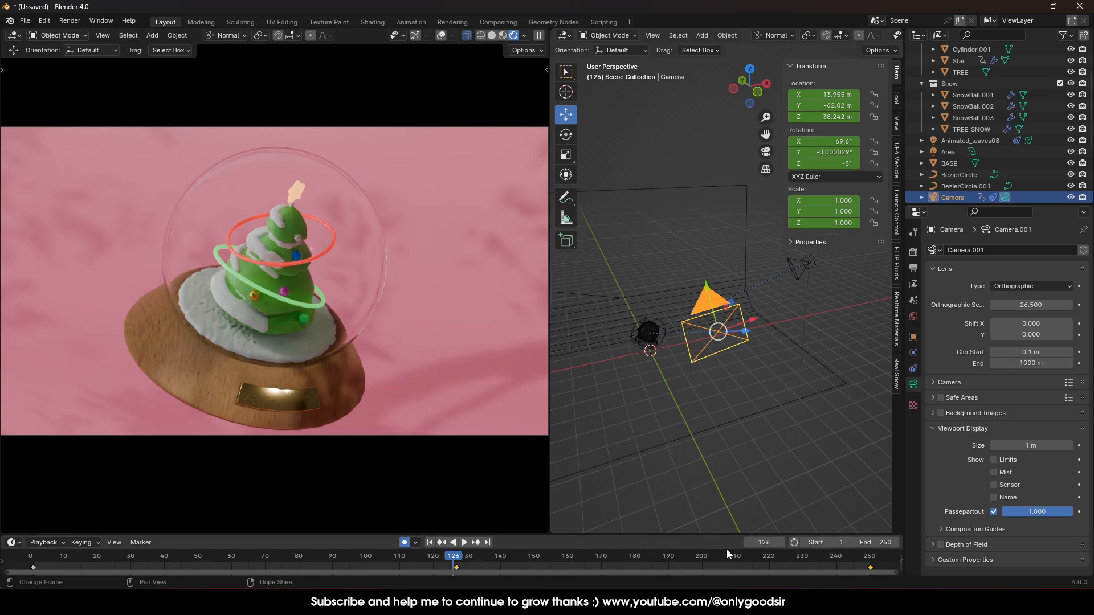
mouse_move(759, 554)
left_mouse_down()
mouse_move(850, 555)
mouse_move(769, 570)
left_mouse_up()
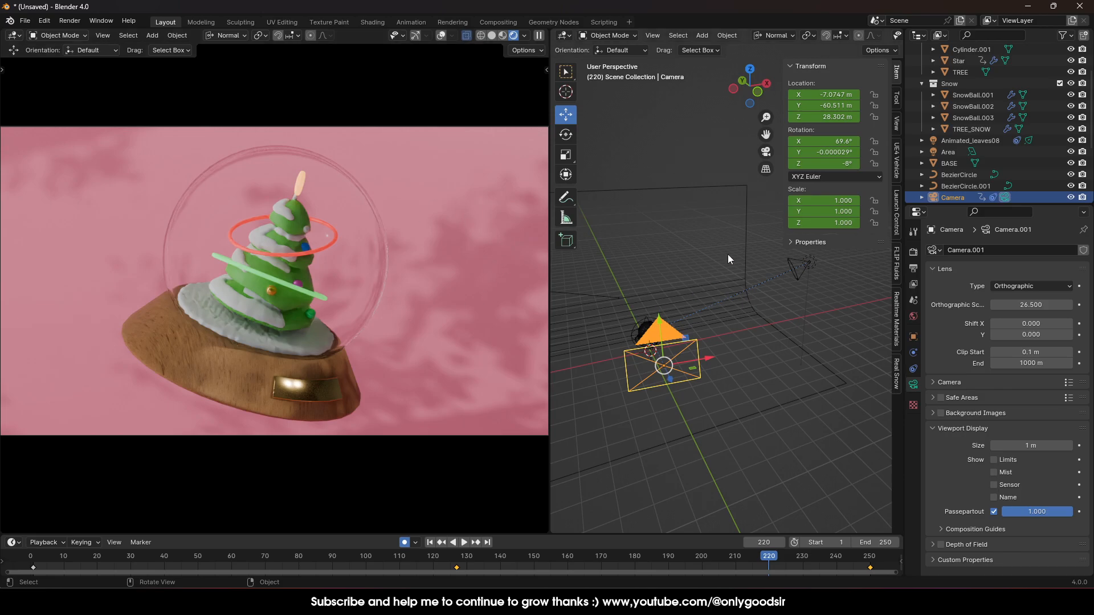
- Select the Animated_leaves08 spotlight and scrub back to frame 153 to examine its shadows on the backdrop
left_click(788, 261)
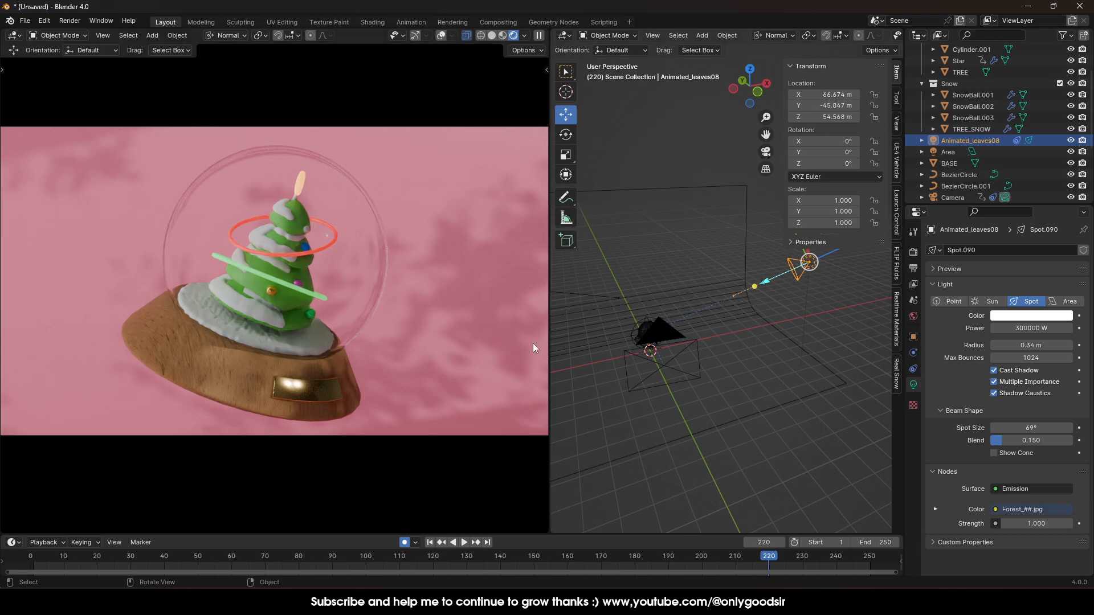
left_click_drag(657, 562, 546, 560)
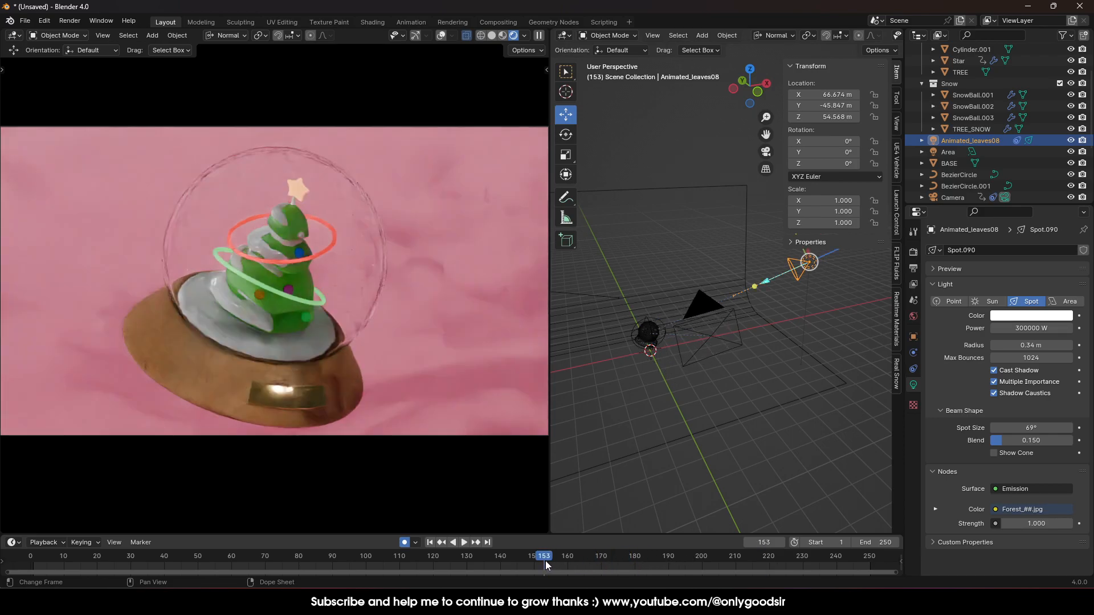